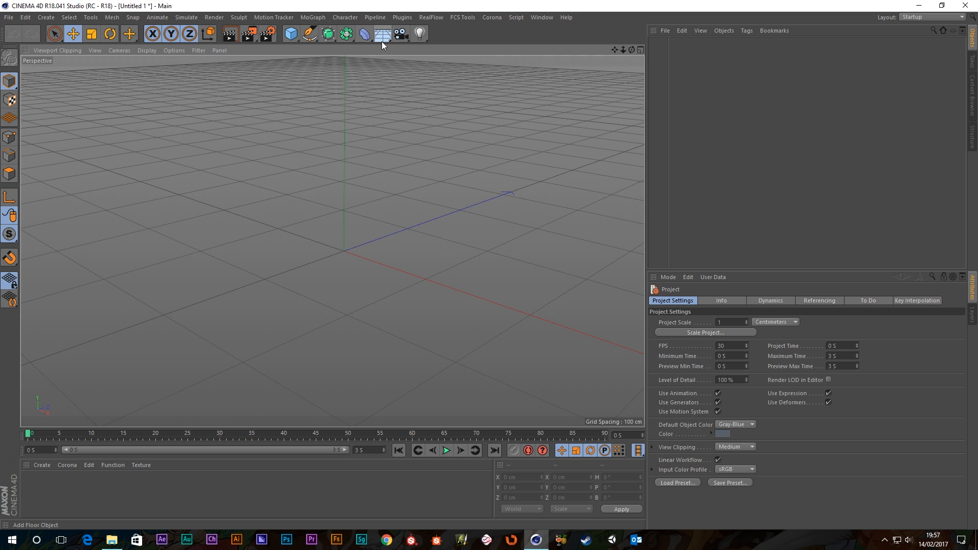
- Add a Floor object and give it a Collider Body simulation tag
left_click_drag(381, 38, 415, 51)
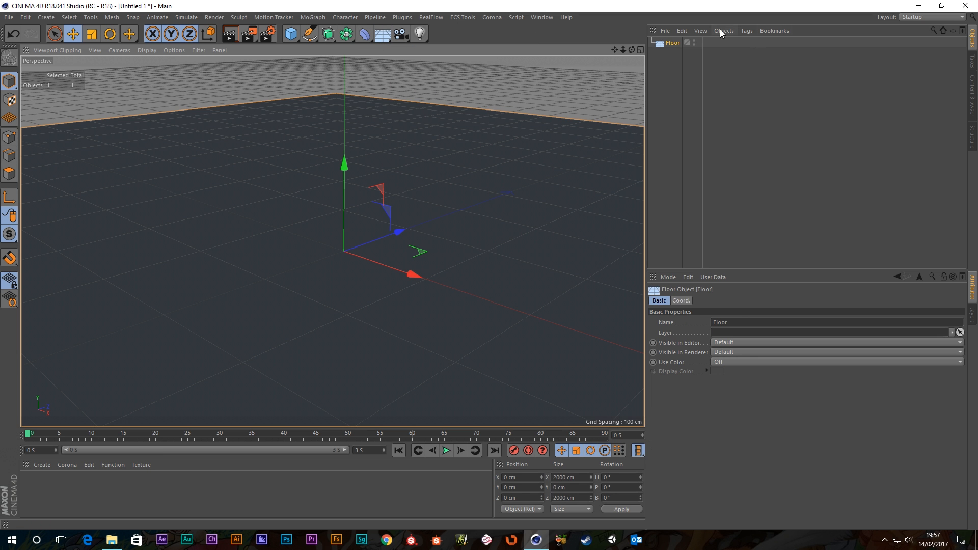
right_click(665, 44)
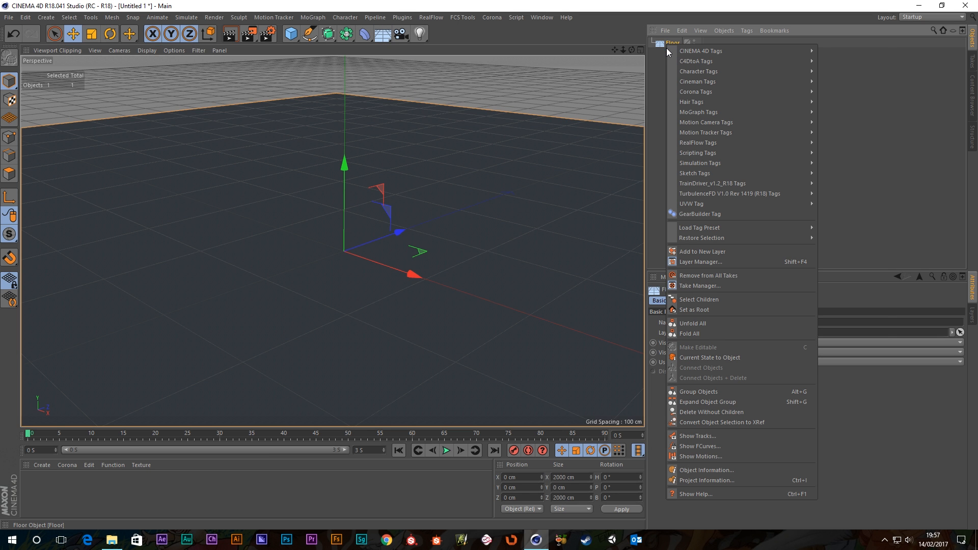
mouse_move(725, 164)
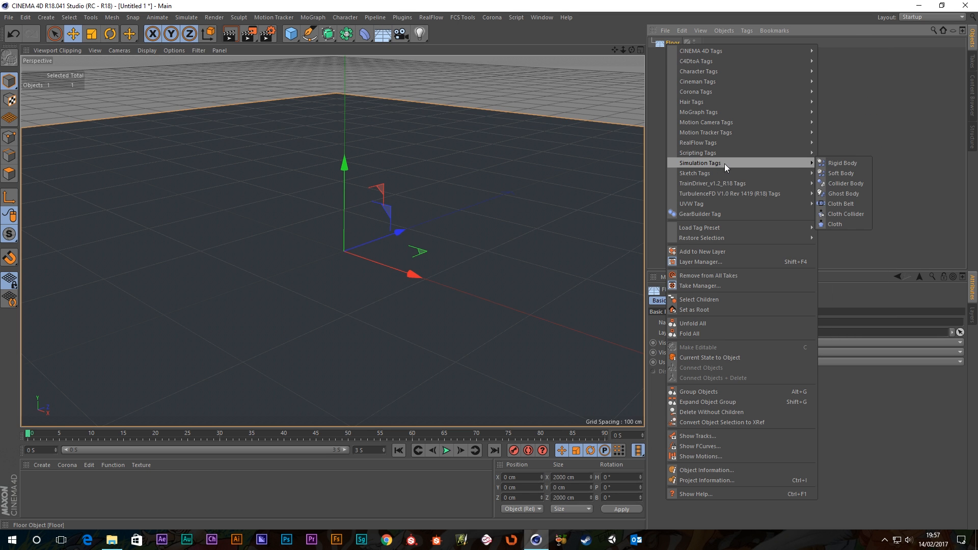
left_click(849, 183)
scroll(531, 157, "down", 2)
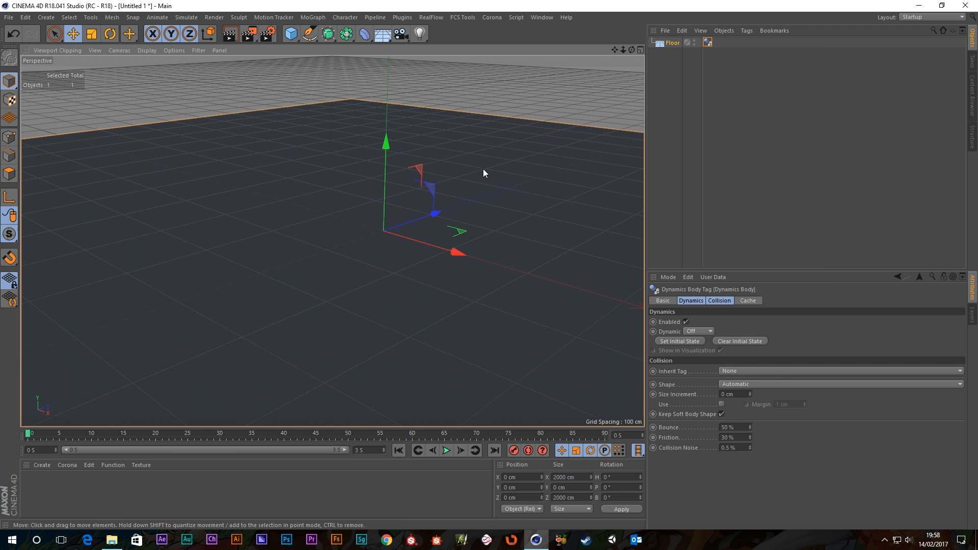
scroll(450, 207, "down", 2)
middle_click_drag(478, 204, 444, 214, "alt")
mouse_move(439, 159)
left_mouse_down("alt")
mouse_move(449, 188)
mouse_move(443, 173)
left_mouse_up("alt")
middle_click_drag(467, 248, 448, 196, "alt")
left_click_drag(448, 197, 442, 191, "alt")
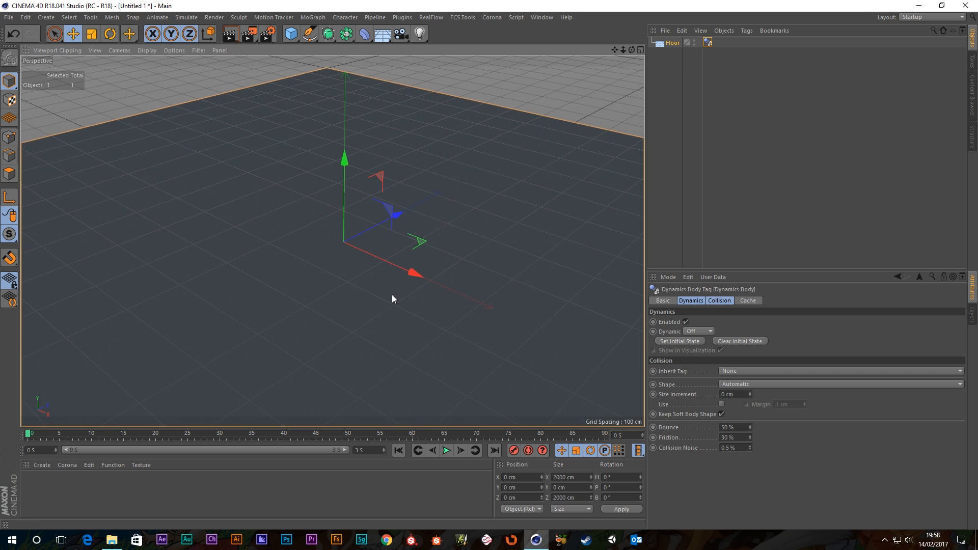
scroll(364, 235, "up", 3)
scroll(351, 239, "up", 2)
scroll(351, 239, "down", 3)
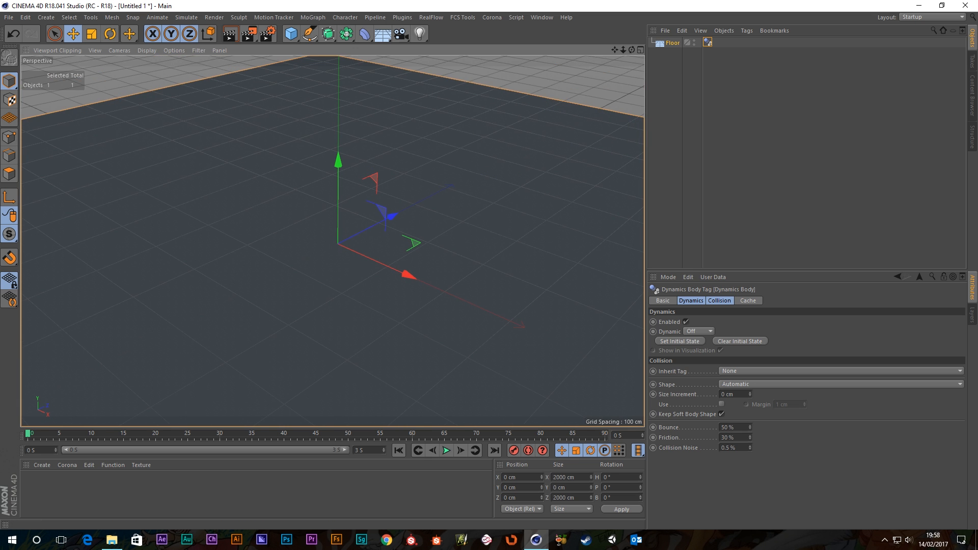
- Create a new material and name it Floor
double_click(65, 483)
double_click(32, 484)
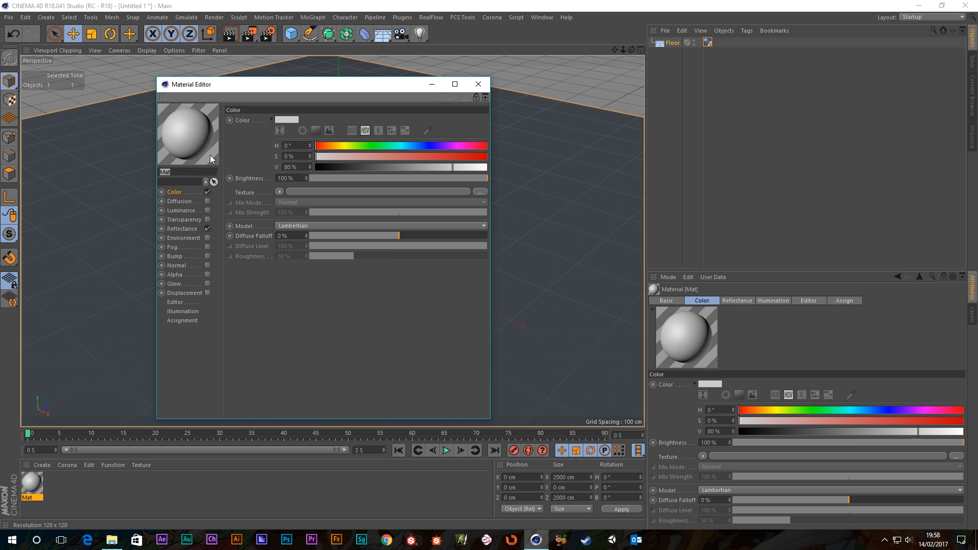
type("Floor")
- Make the Floor material dark green with H 109°, S 51% and V 52%, and turn off its Reflectance channel
left_click(368, 145)
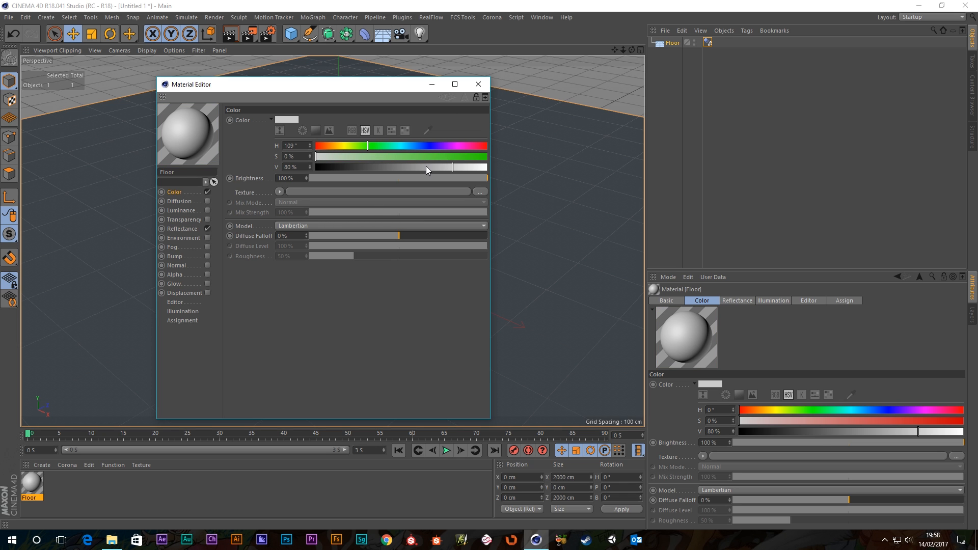
left_click_drag(426, 167, 491, 167)
left_click(382, 157)
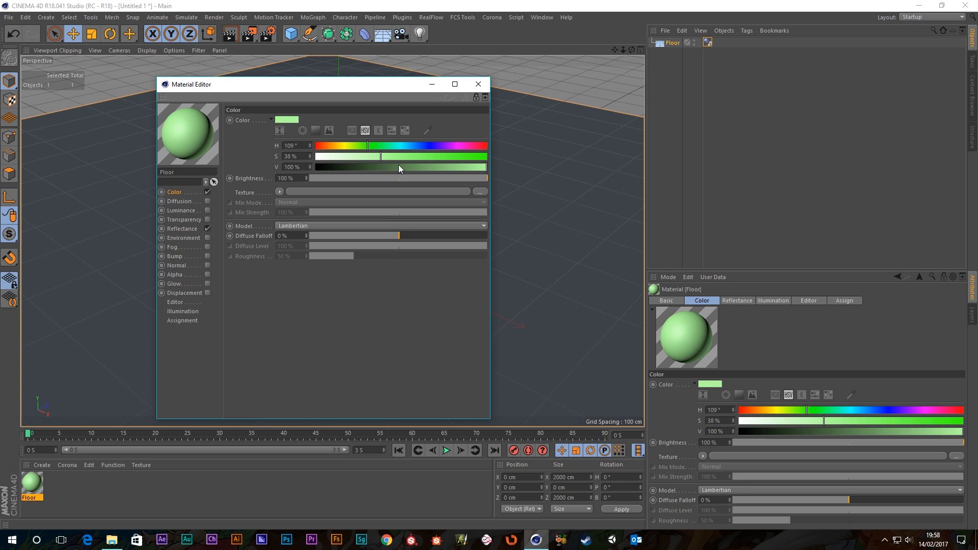
mouse_move(398, 169)
left_mouse_down()
mouse_move(418, 169)
mouse_move(392, 172)
mouse_move(405, 170)
mouse_move(403, 156)
left_mouse_up()
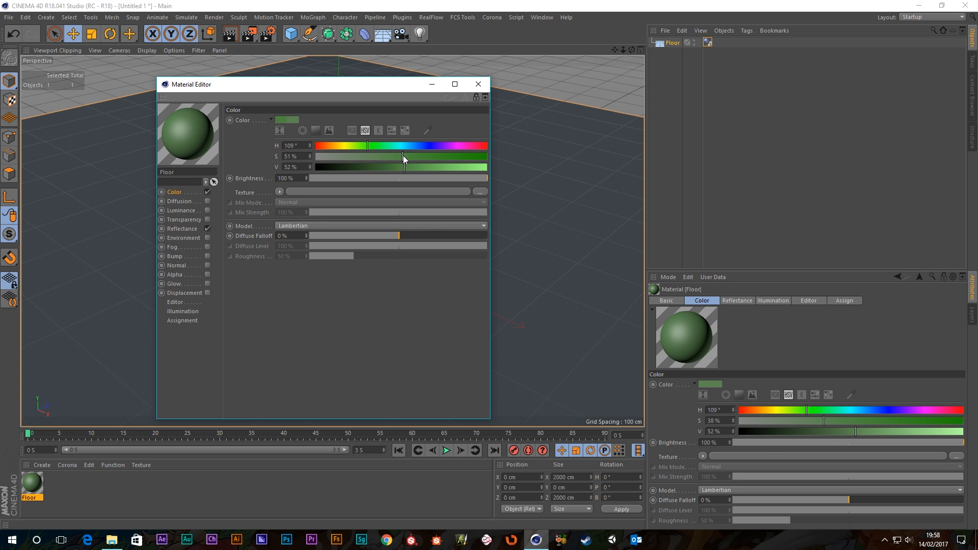
left_click(207, 228)
left_click(478, 84)
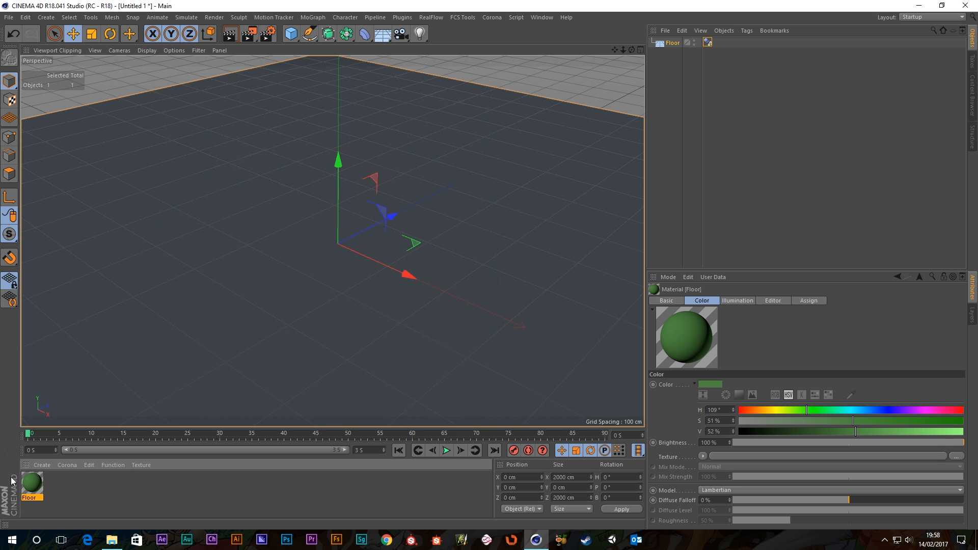
- Apply the green Floor material to the Floor object
left_click_drag(32, 491, 210, 220)
scroll(190, 204, "down", 5)
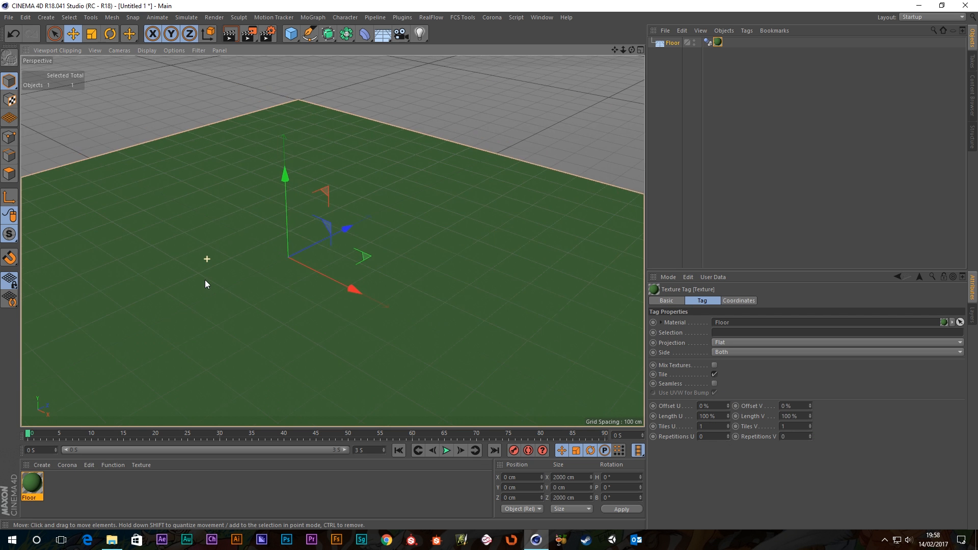
scroll(241, 336, "up", 8)
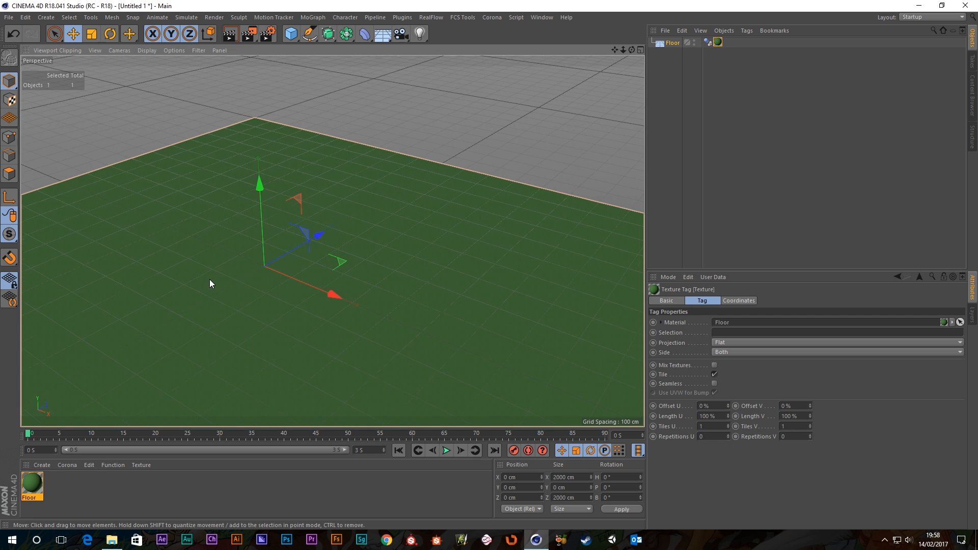
scroll(230, 294, "up", 6)
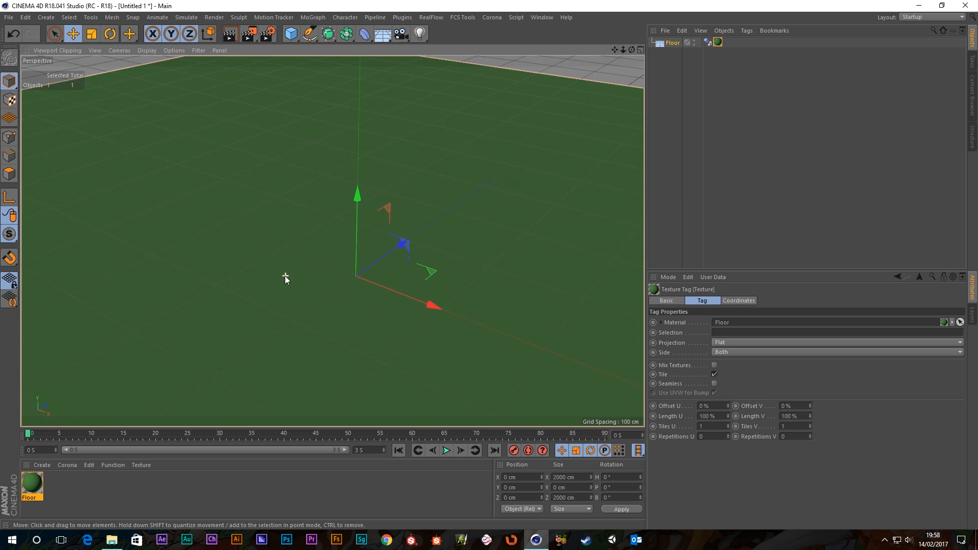
scroll(343, 329, "down", 4)
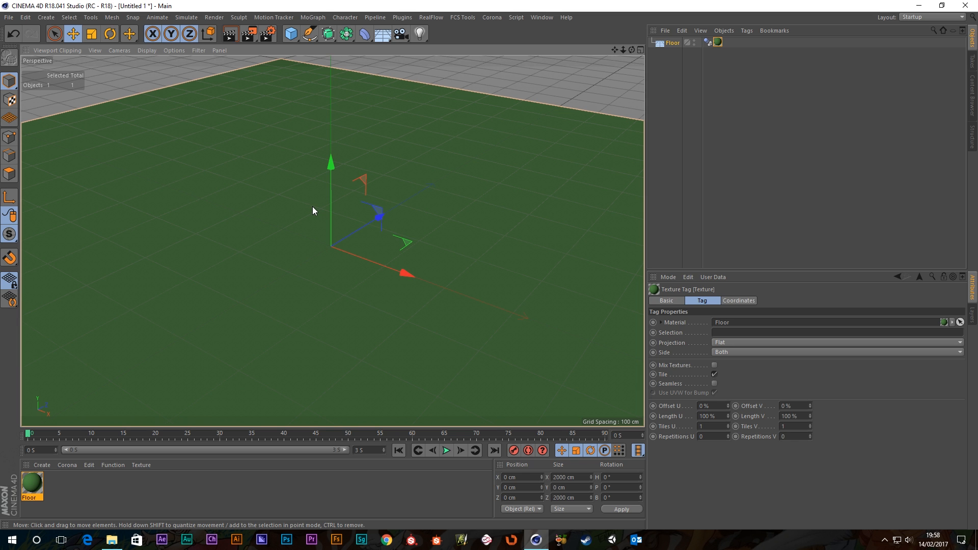
- Add a Plane object and raise it about 142 cm above the floor
left_click(291, 35)
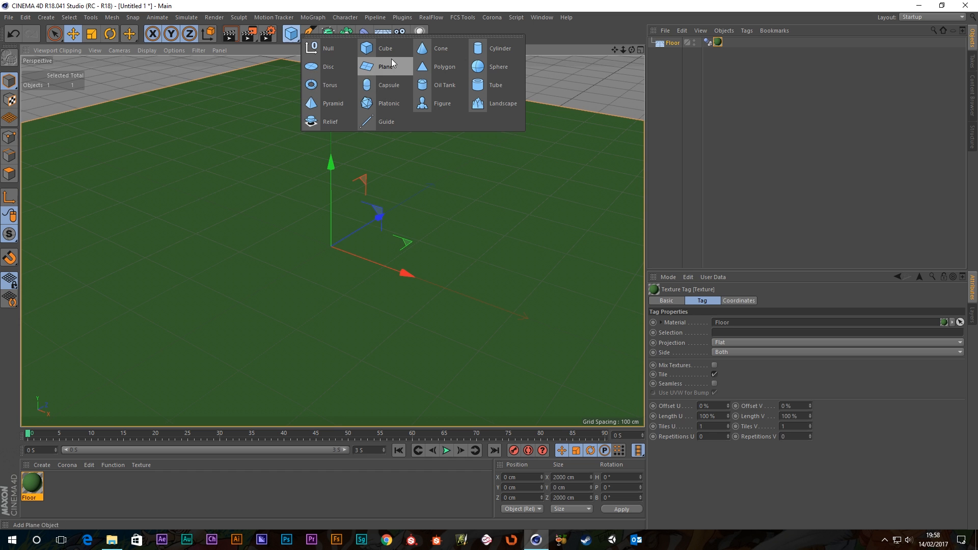
left_click(386, 67)
scroll(346, 283, "down", 2)
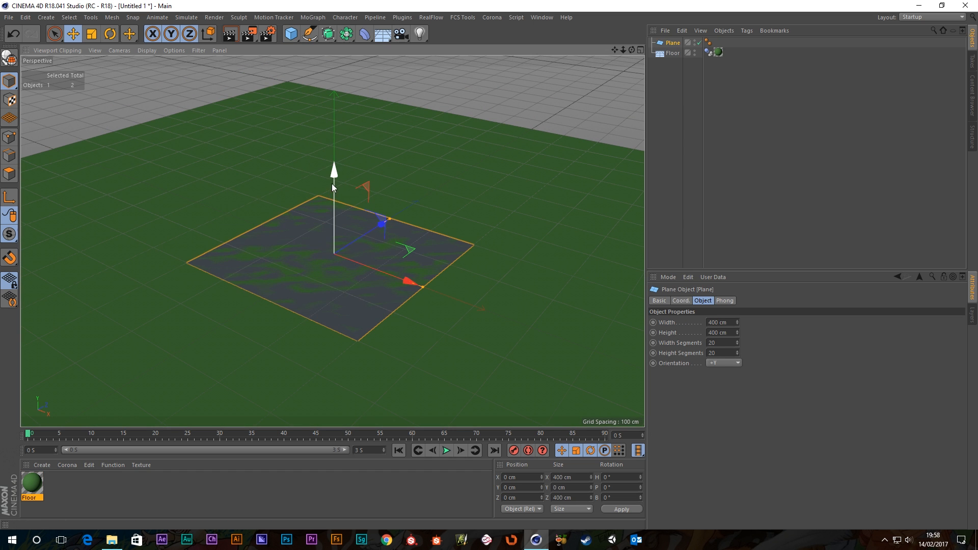
left_click_drag(331, 188, 318, 113)
- Switch the viewport display to Gouraud Shading (Lines) to show the plane's segments
left_click(146, 50)
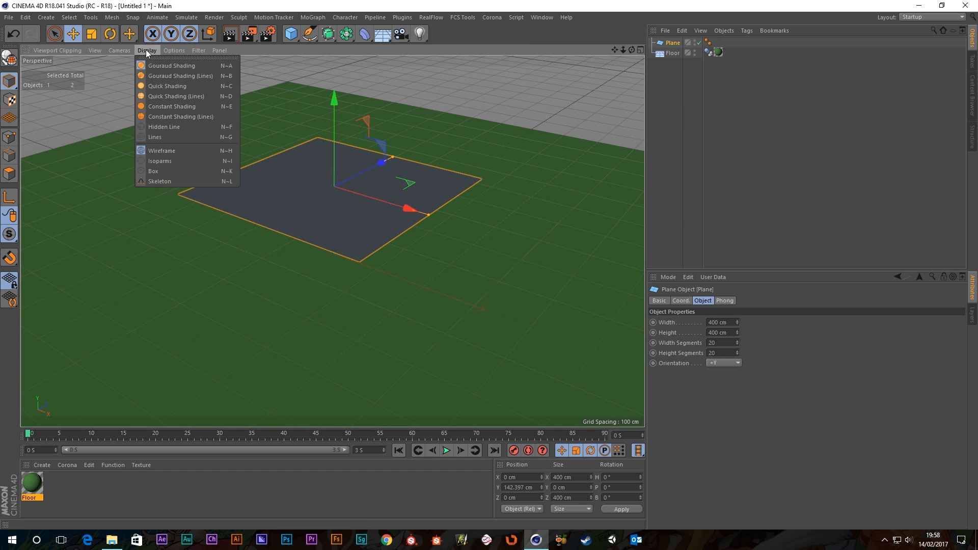
left_click(173, 78)
scroll(282, 167, "up", 3)
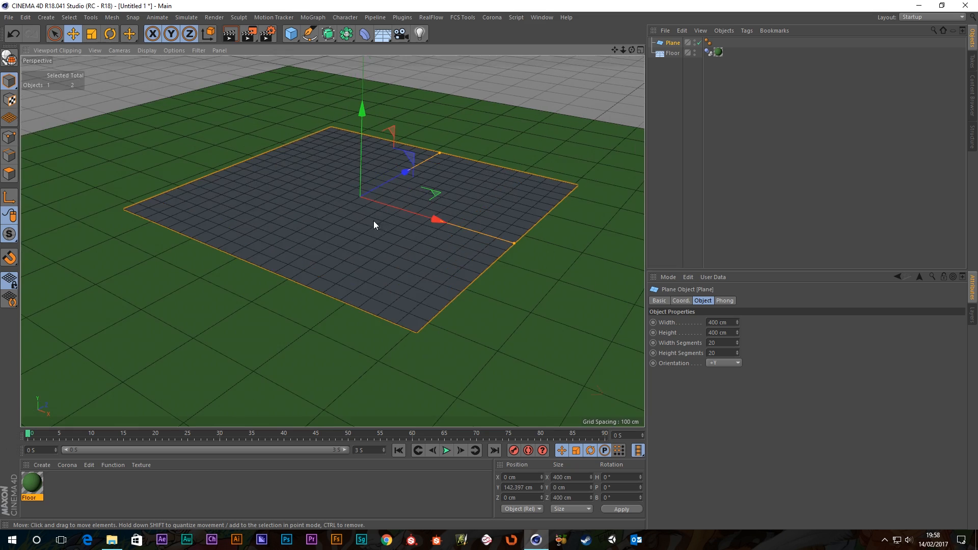
mouse_move(374, 221)
left_mouse_down("alt")
mouse_move(371, 235)
mouse_move(369, 225)
left_mouse_up("alt")
scroll(352, 201, "down", 3)
middle_click_drag(351, 209, 322, 253, "alt")
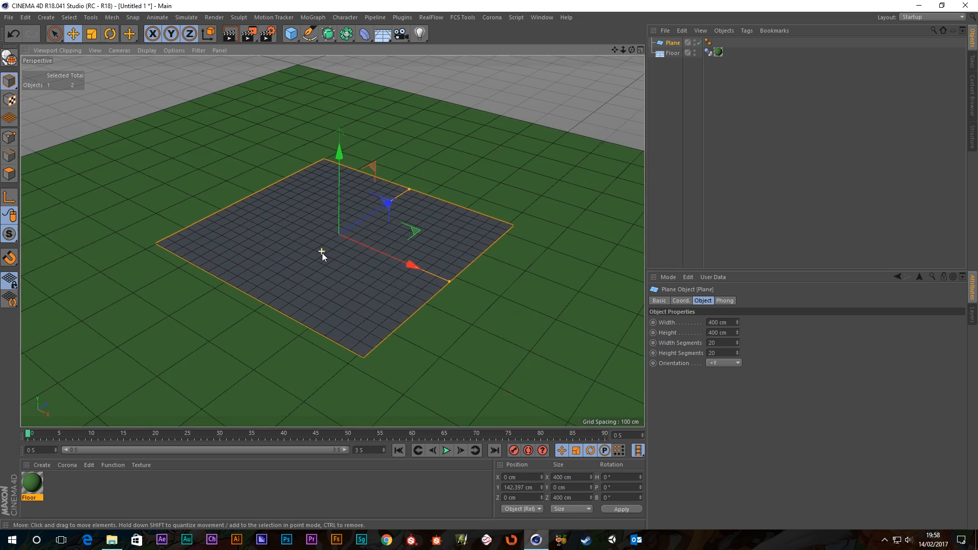
- Reorder the Plane below the Floor in the object hierarchy and give it a Rigid Body simulation tag
left_click_drag(668, 45, 671, 67)
right_click(671, 53)
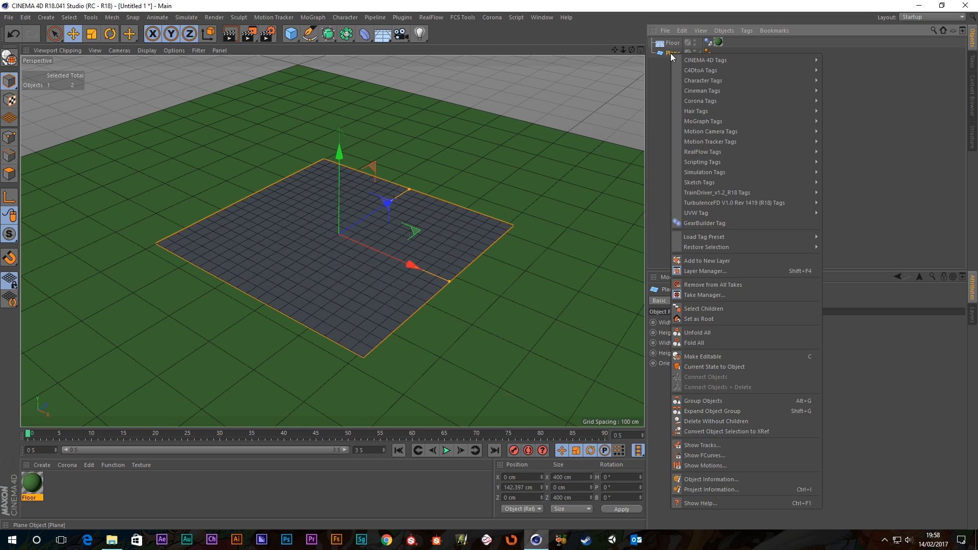
mouse_move(723, 171)
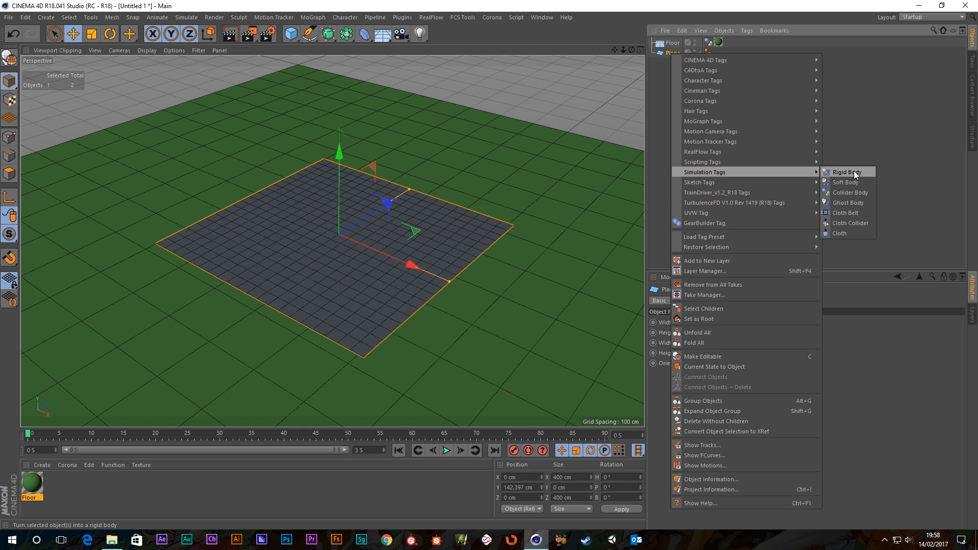
left_click(854, 172)
left_click_drag(351, 230, 402, 299, "alt")
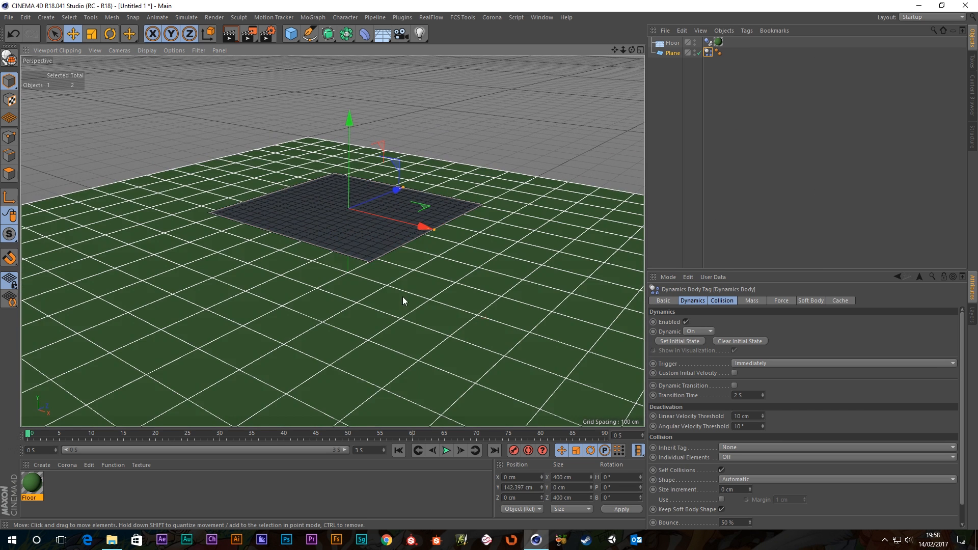
- Play the simulation to check how the plane falls onto the floor, and return to the first frame
left_click(446, 451)
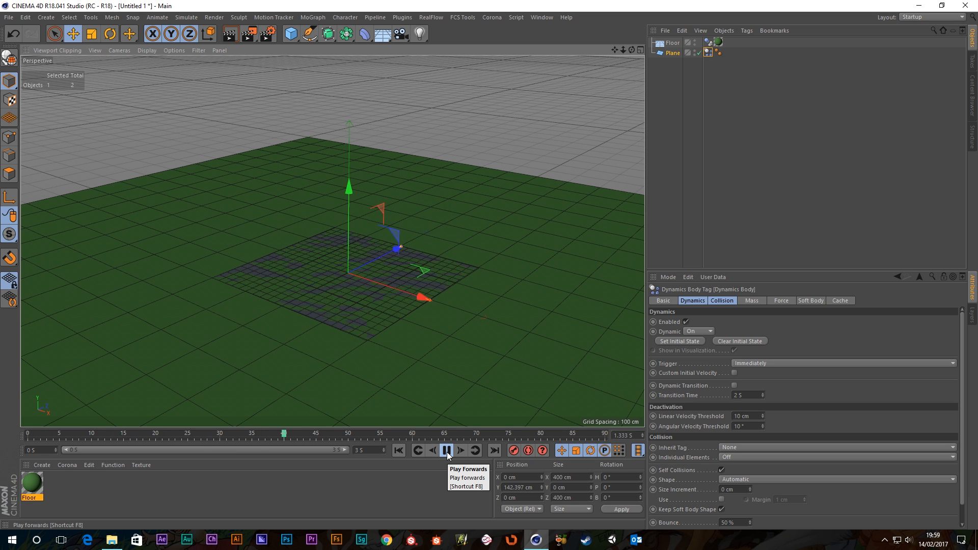
left_click(447, 452)
left_click(399, 450)
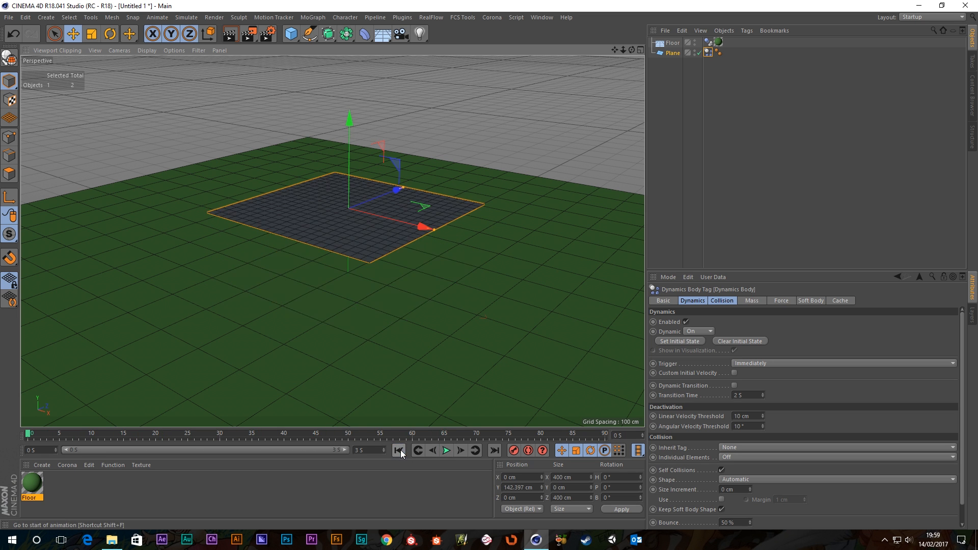
scroll(361, 197, "up", 3)
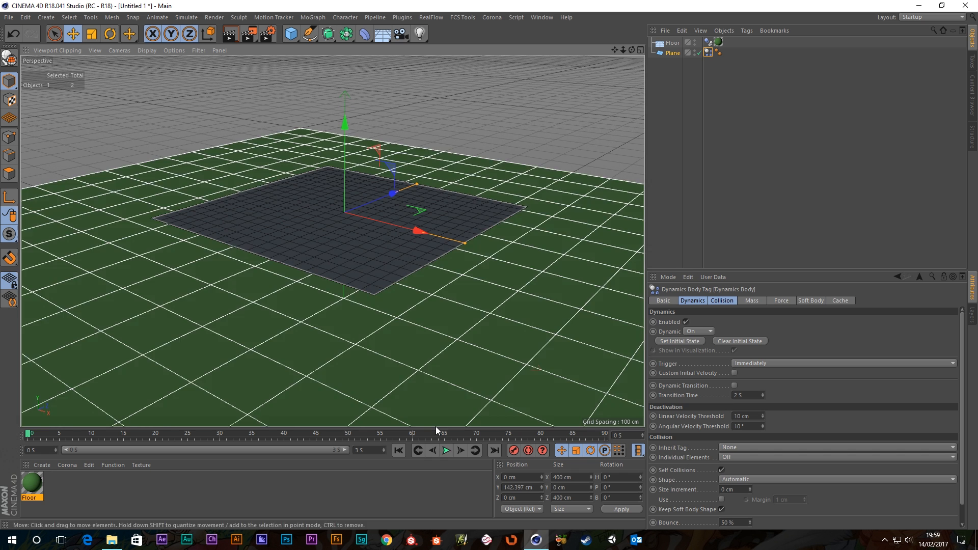
- While the simulation plays, set the aerodynamic Drag and Lift of the plane's dynamics tag to 70% each
left_click(447, 450)
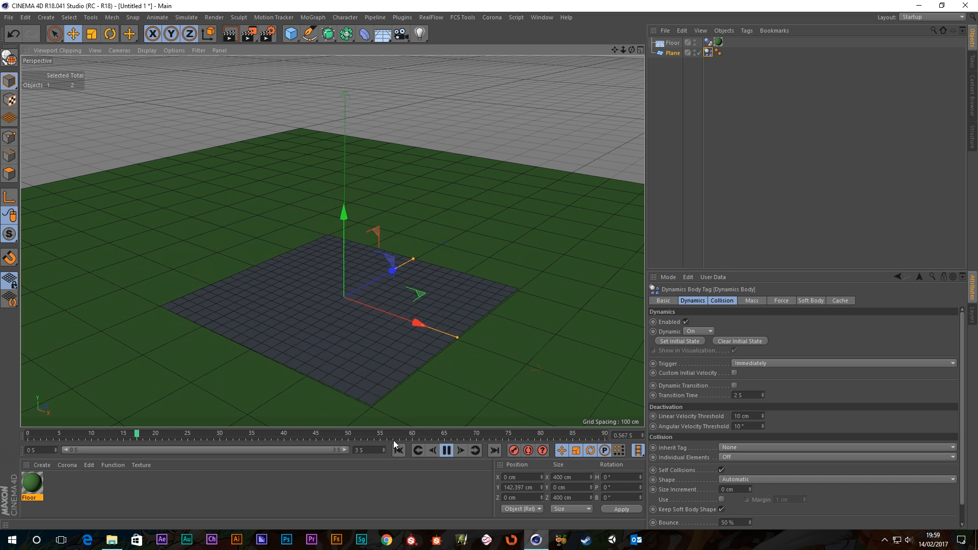
left_click(709, 52)
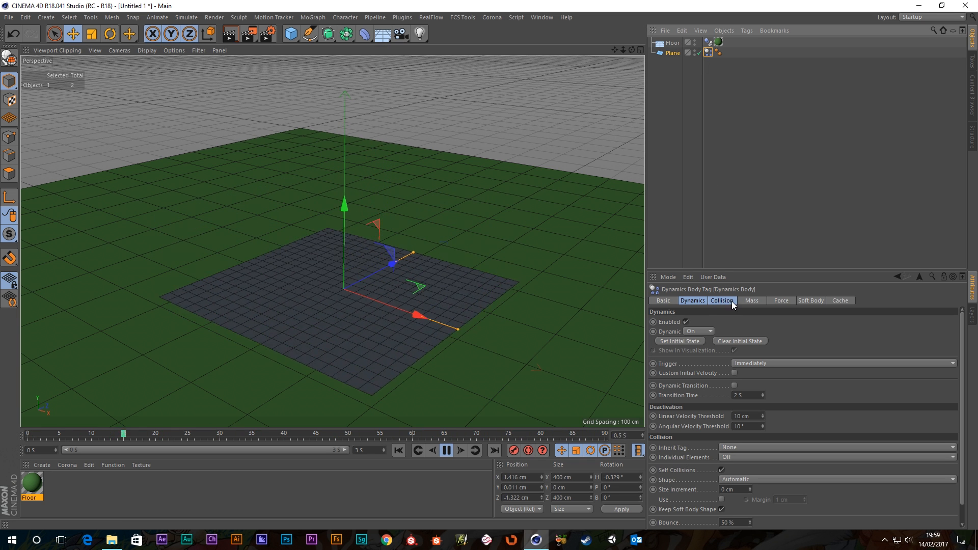
left_click(778, 301)
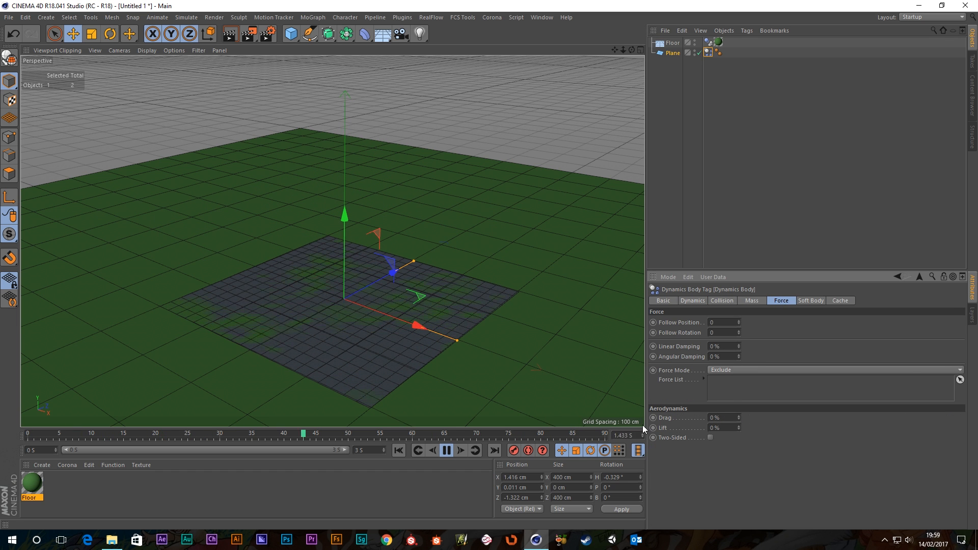
left_click(728, 418)
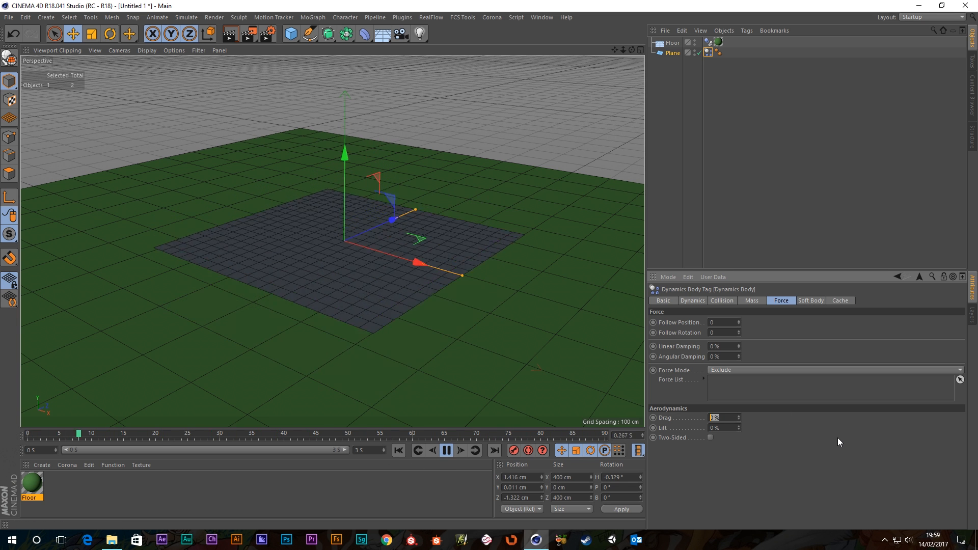
type("70")
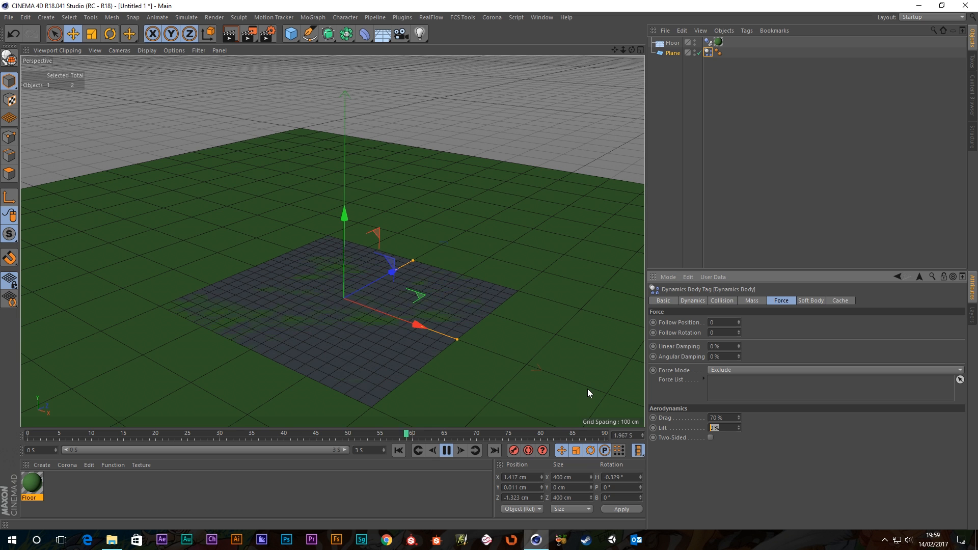
type("70")
key("Return")
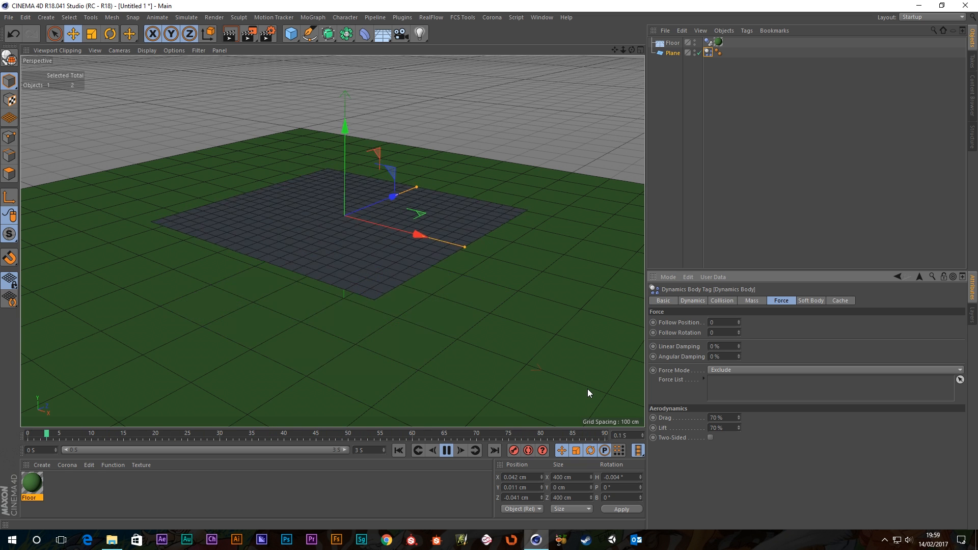
- Stop the simulation playback and rewind to the start of the animation
left_click(447, 450)
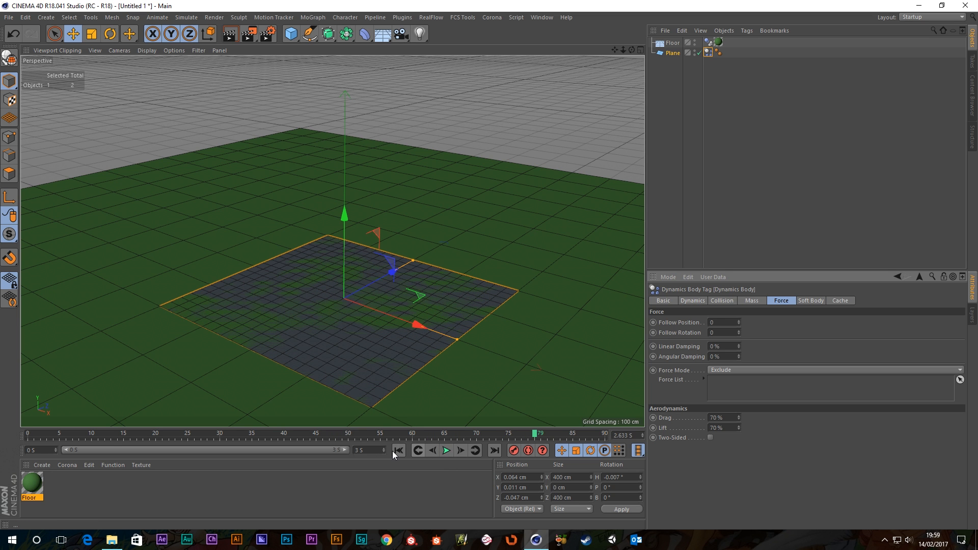
left_click(398, 451)
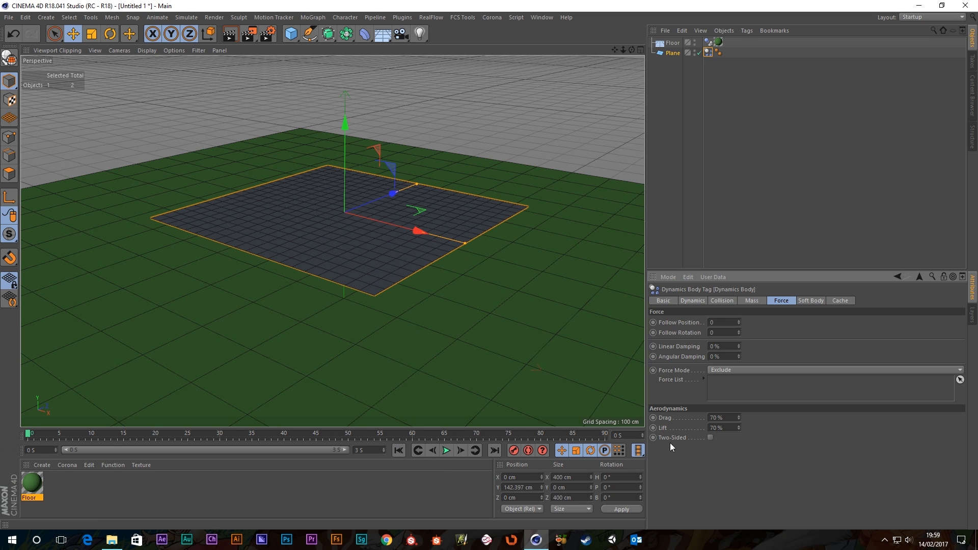
scroll(325, 191, "up", 2)
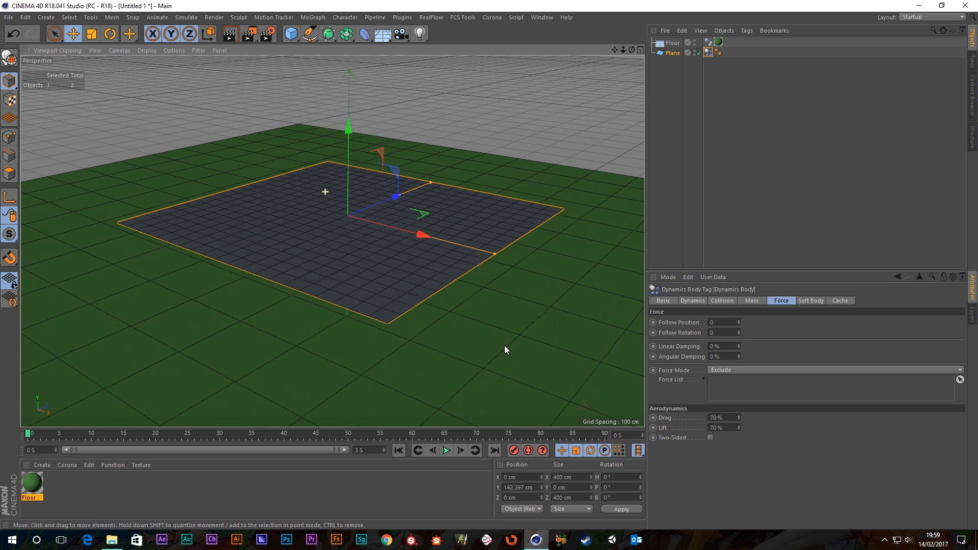
- Reset the aerodynamic Drag and Lift of the plane's dynamics tag to their defaults and enable Two-Sided
scroll(390, 237, "up", 5)
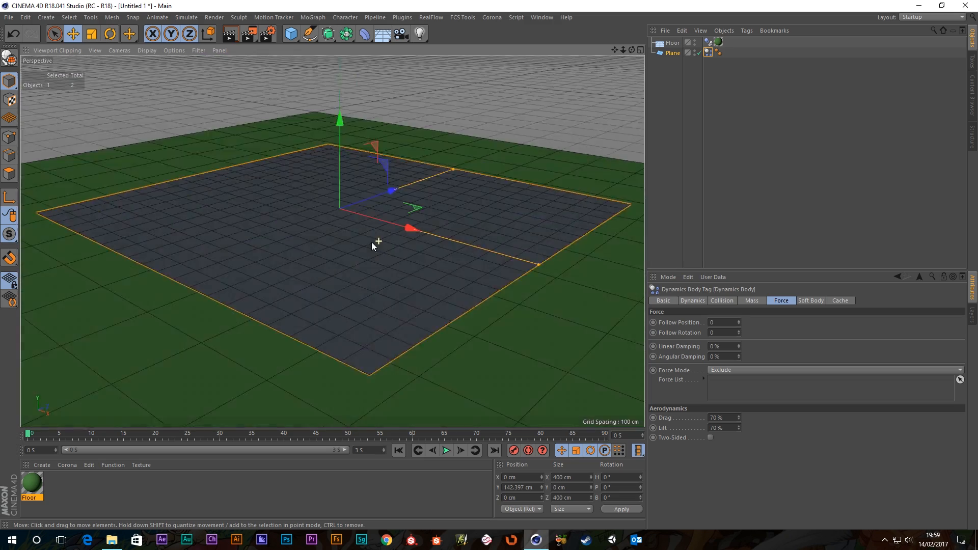
left_click_drag(371, 243, 415, 319, "alt")
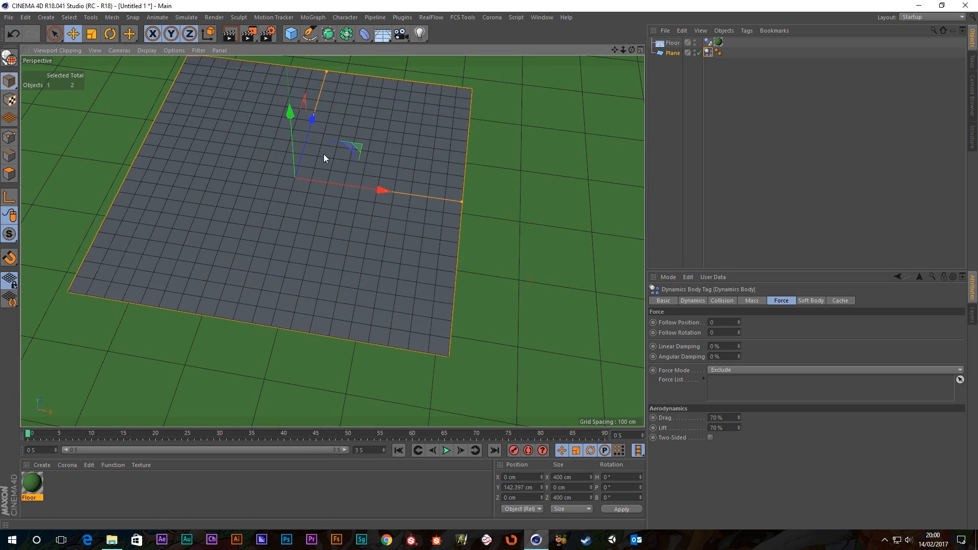
mouse_move(380, 191)
left_mouse_down("alt")
mouse_move(303, 214)
mouse_move(315, 163)
mouse_move(354, 245)
mouse_move(382, 251)
mouse_move(349, 198)
mouse_move(344, 219)
mouse_move(384, 258)
mouse_move(361, 247)
mouse_move(362, 255)
left_mouse_up("alt")
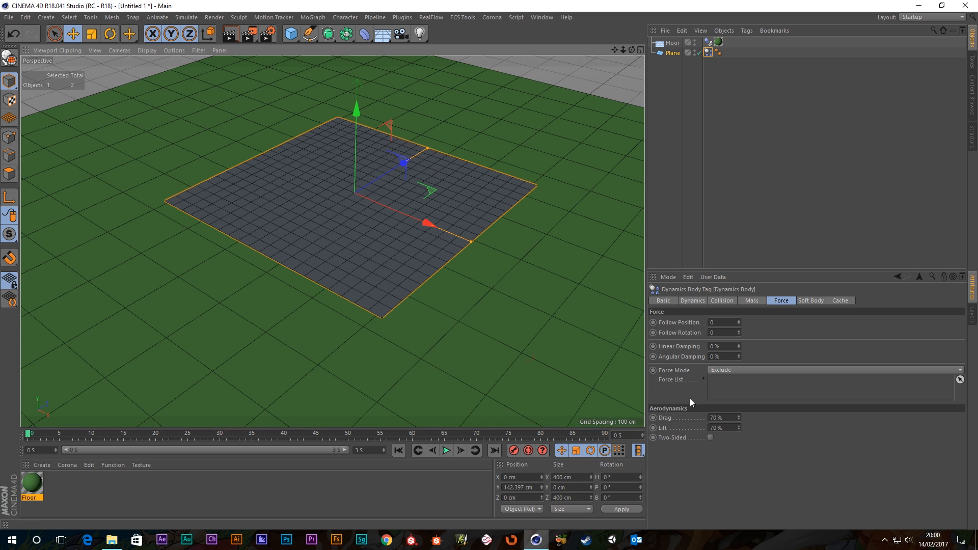
right_click(664, 421)
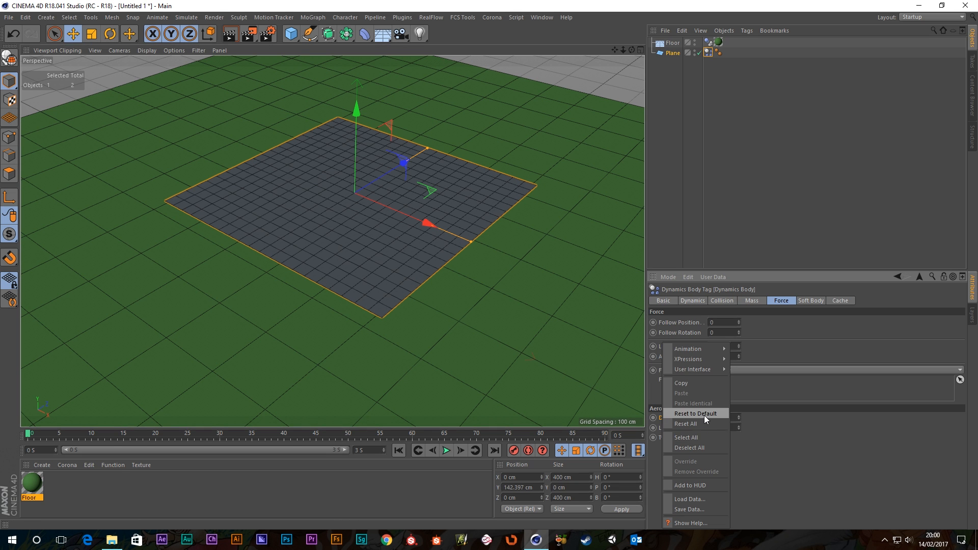
left_click(703, 415)
right_click(673, 430)
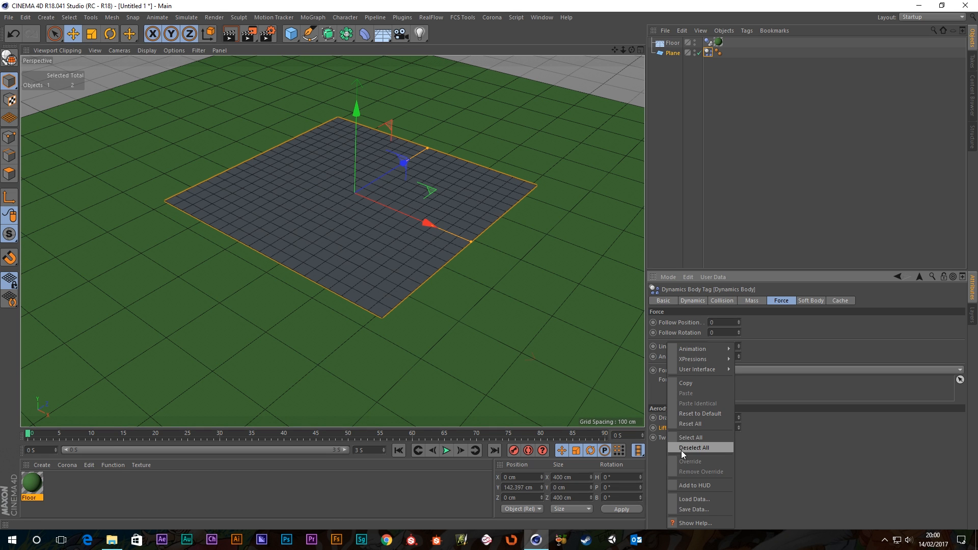
left_click(696, 423)
left_click(710, 438)
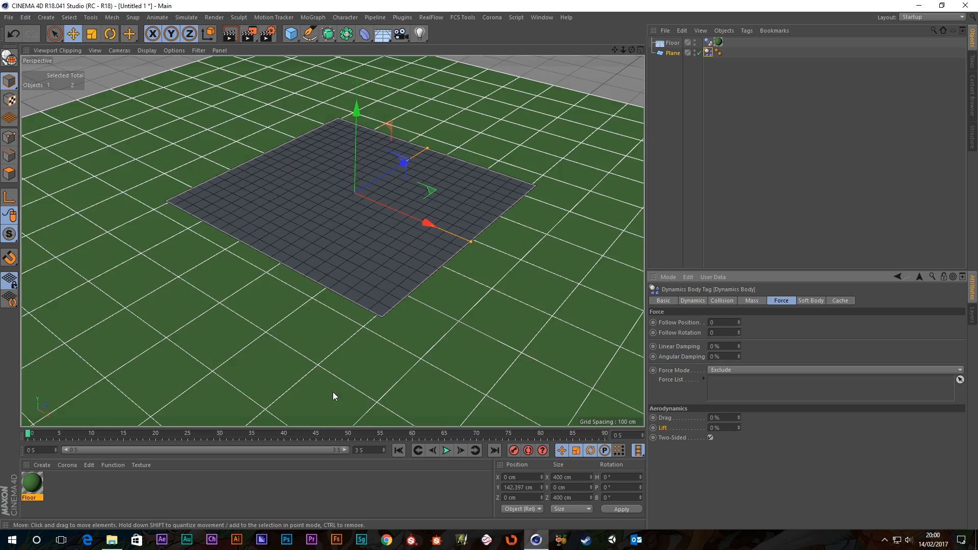
- Examine the plane above the floor from several angles, including edge-on and from above
left_click_drag(339, 286, 339, 278, "alt")
right_click_drag(338, 275, 384, 279, "alt")
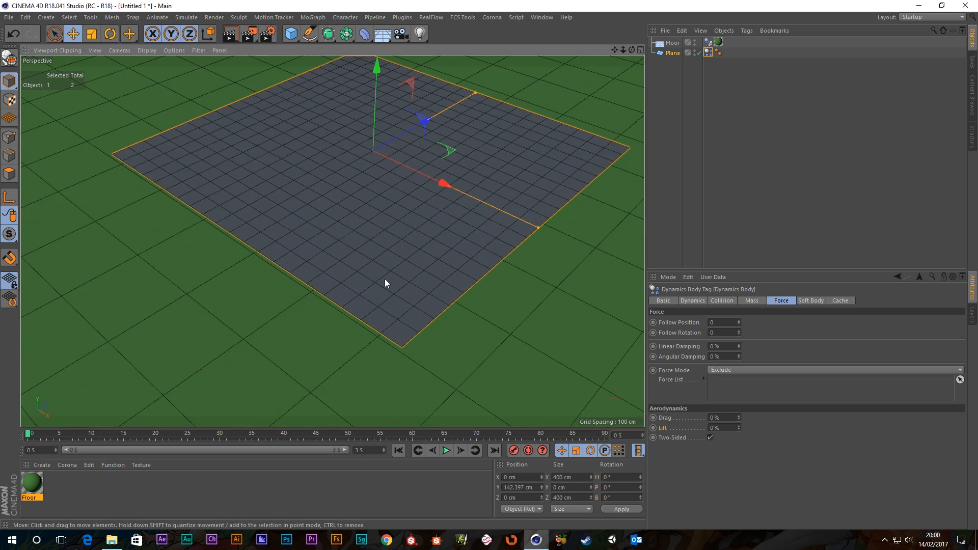
left_click_drag(385, 279, 391, 290, "alt")
scroll(421, 217, "up", 2)
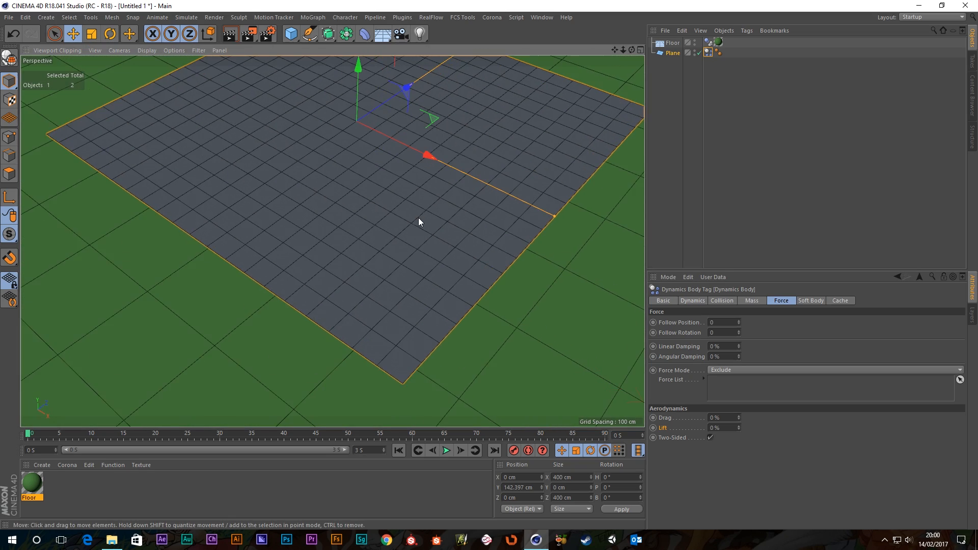
scroll(418, 218, "down", 1)
mouse_move(413, 237)
left_mouse_down("alt")
mouse_move(421, 199)
mouse_move(413, 236)
left_mouse_up("alt")
scroll(399, 205, "down", 1)
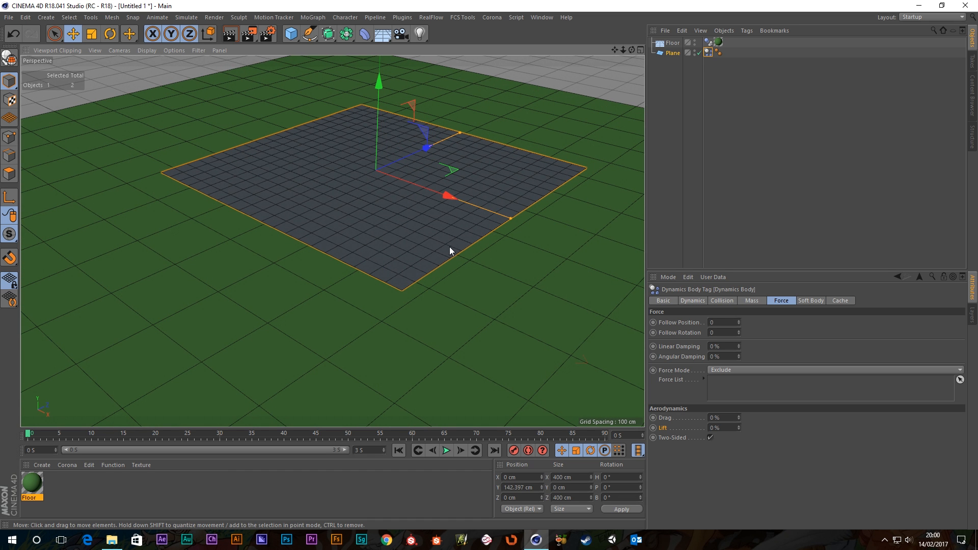
scroll(429, 235, "up", 3)
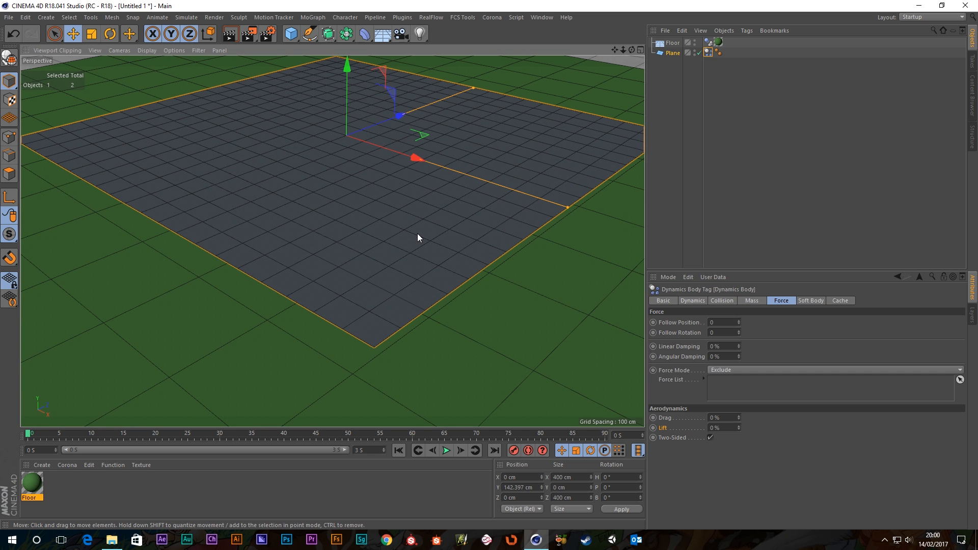
scroll(417, 233, "down", 3)
mouse_move(417, 233)
left_mouse_down("alt")
mouse_move(414, 240)
mouse_move(423, 237)
left_mouse_up("alt")
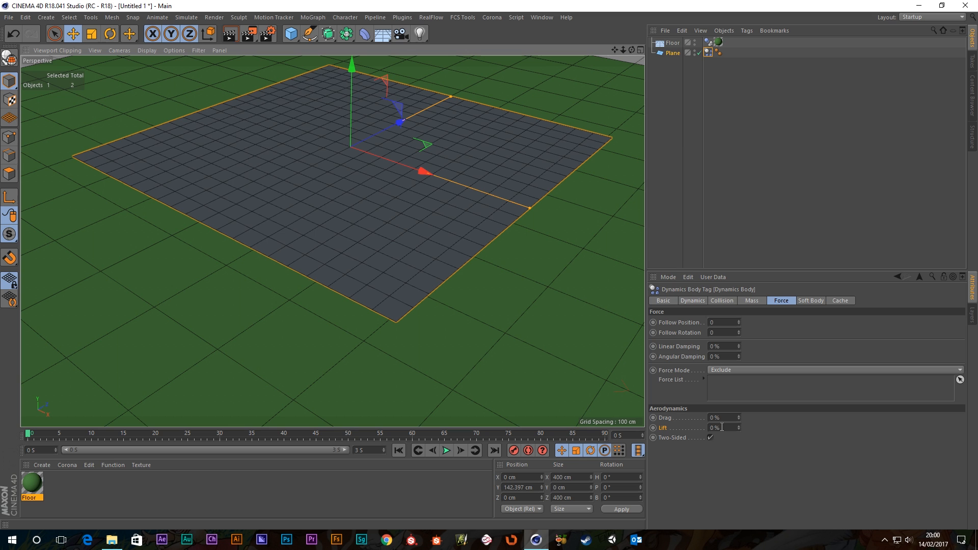
scroll(438, 284, "down", 5)
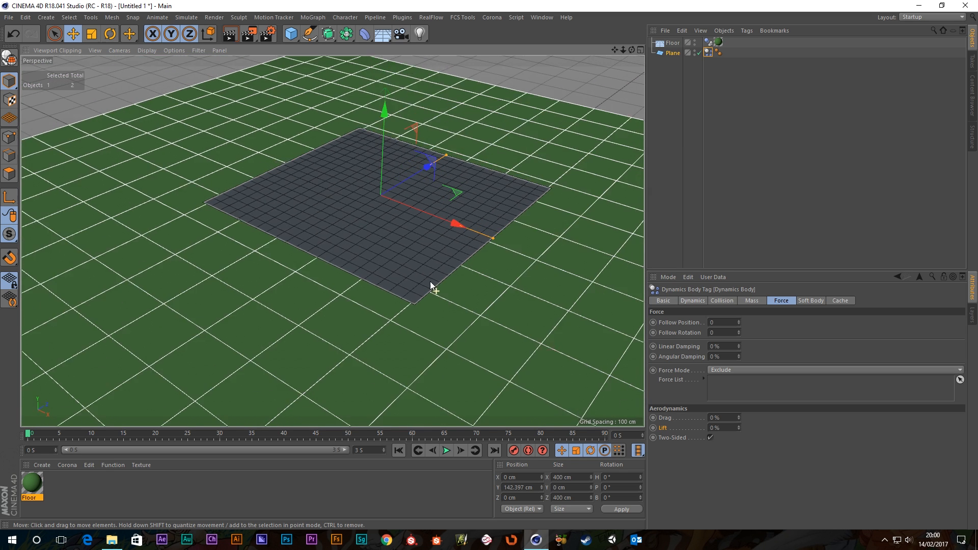
scroll(411, 266, "up", 4)
left_click_drag(438, 294, 449, 230, "alt")
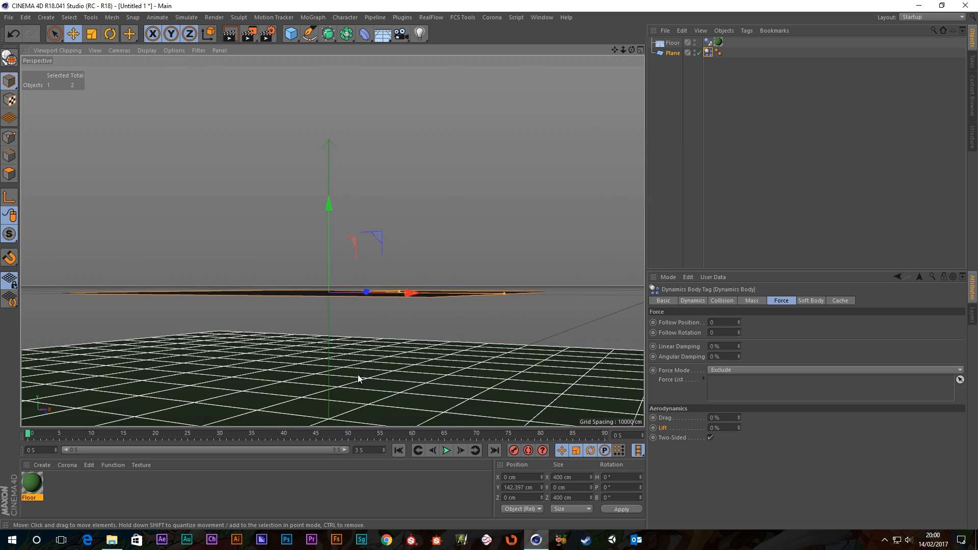
scroll(367, 351, "up", 4)
left_click_drag(412, 292, 492, 236, "alt")
scroll(455, 205, "down", 8)
middle_click_drag(436, 146, 412, 210, "alt")
left_click_drag(426, 340, 427, 298, "alt")
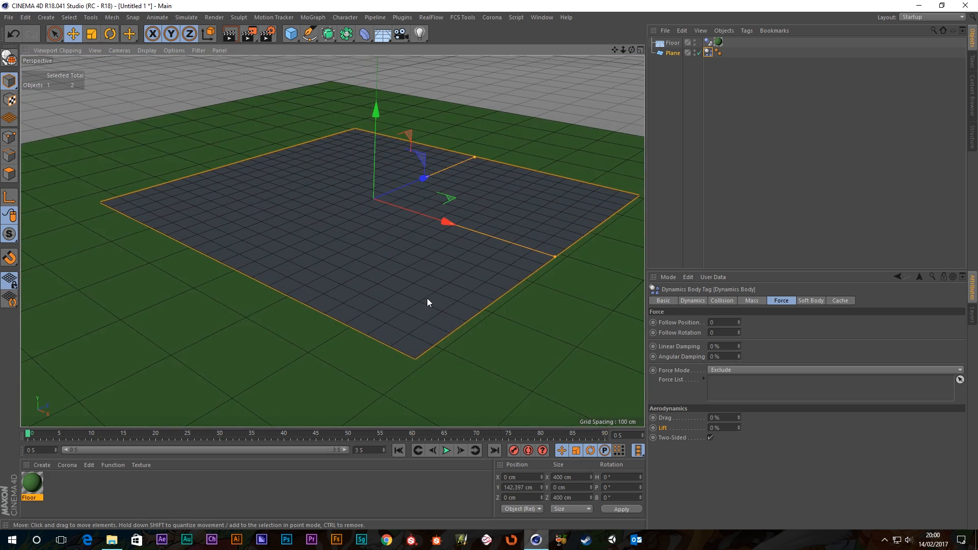
- Play the simulation, test an aerodynamic Drag of 50% on the plane, and set Drag back to 0%
left_click(446, 450)
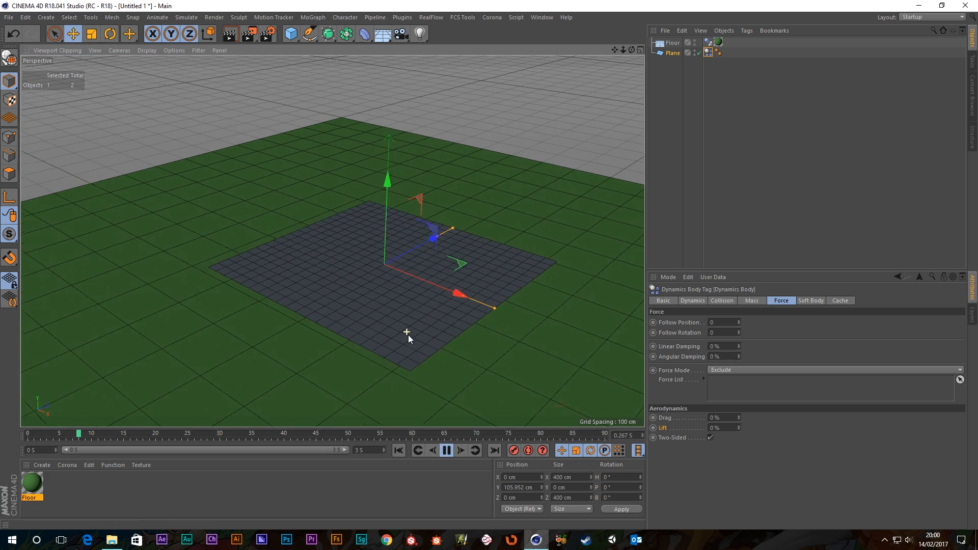
left_click(727, 418)
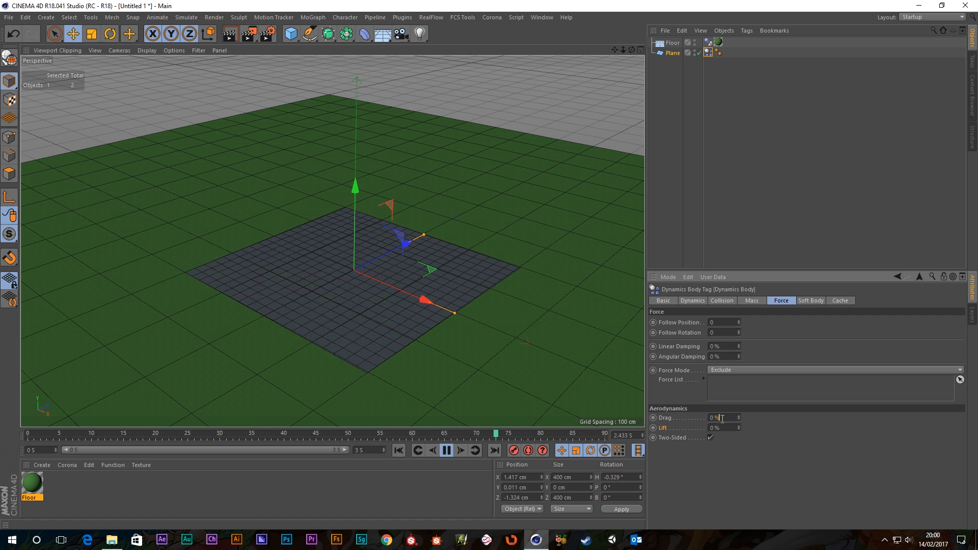
type("50")
key("Return")
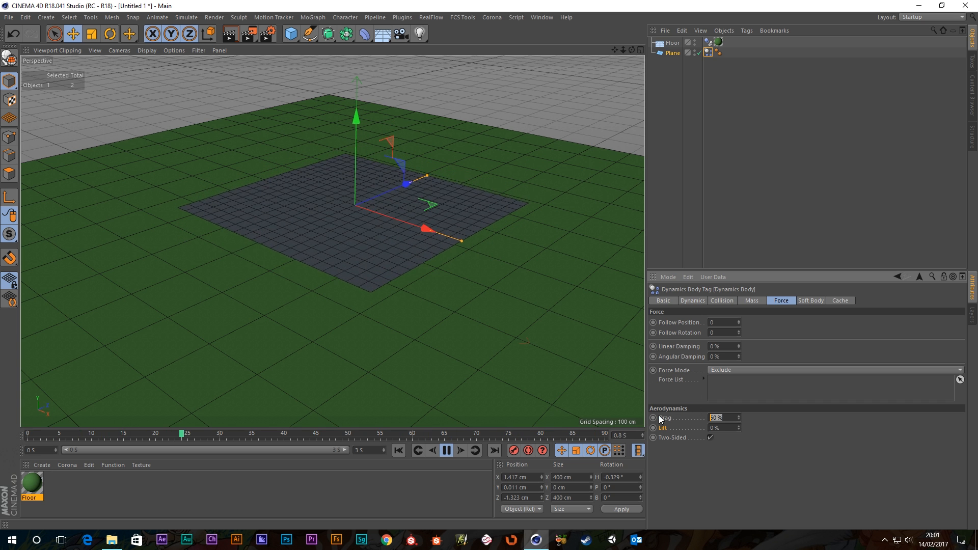
type("0")
key("Return")
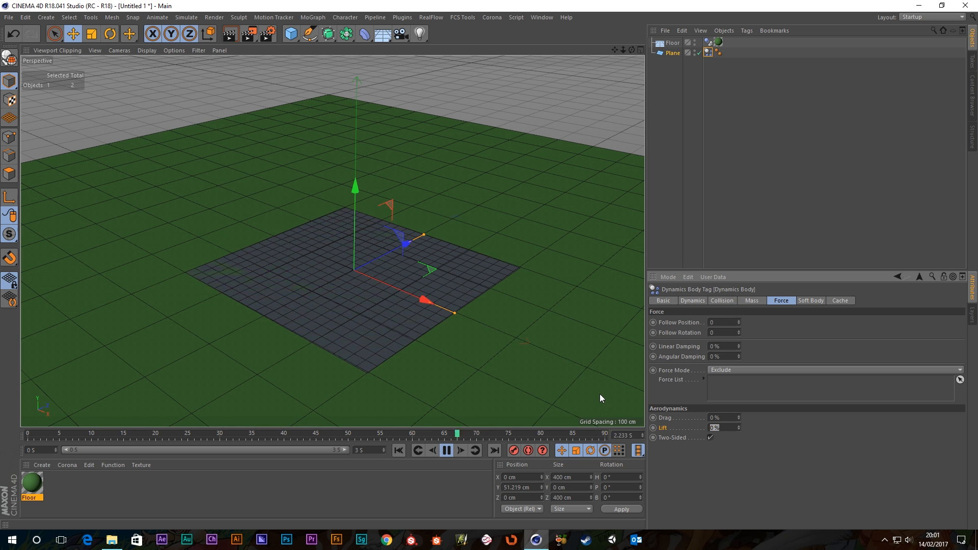
- Set the plane's aerodynamic Lift to 80%, watch it fall from a low angle, and return to the first frame
type("80")
key("Return")
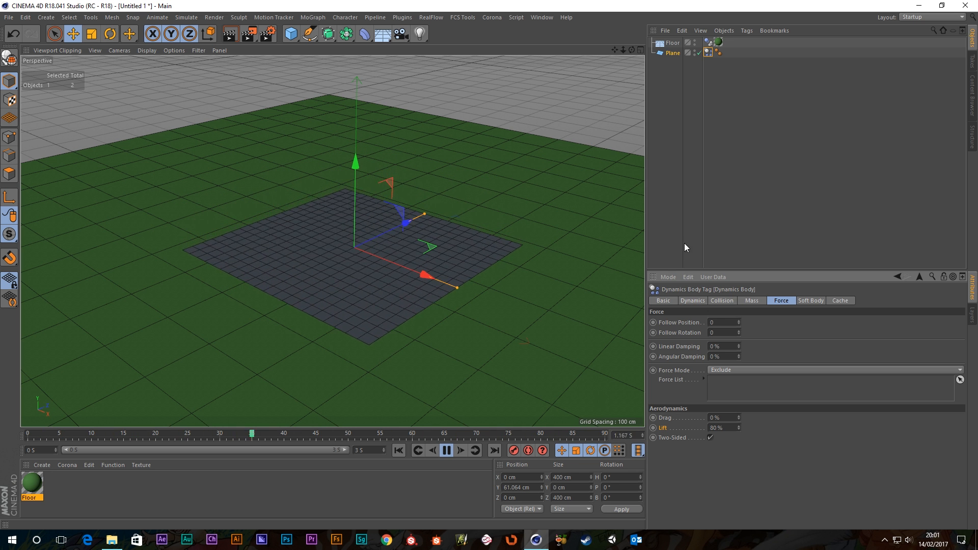
left_click_drag(367, 349, 392, 308, "alt")
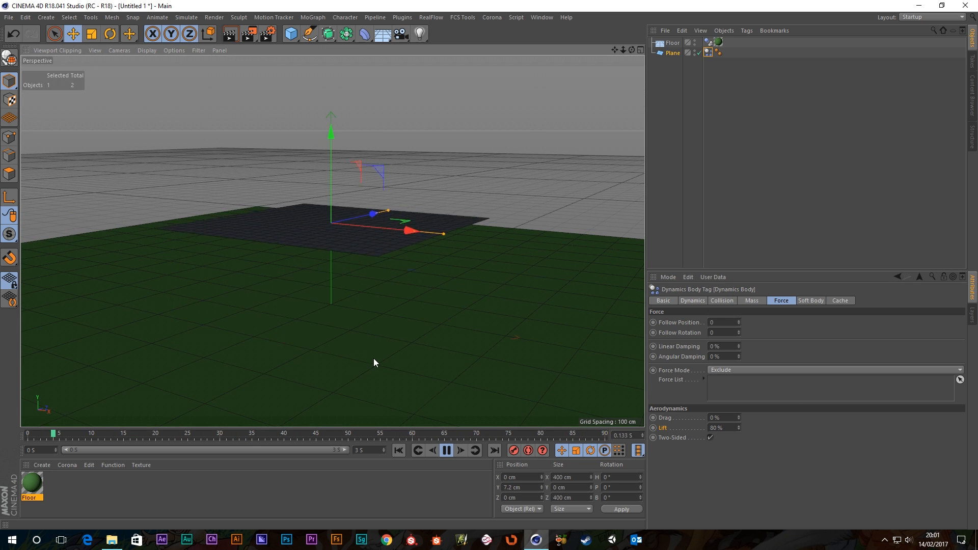
left_click_drag(389, 218, 387, 230, "alt")
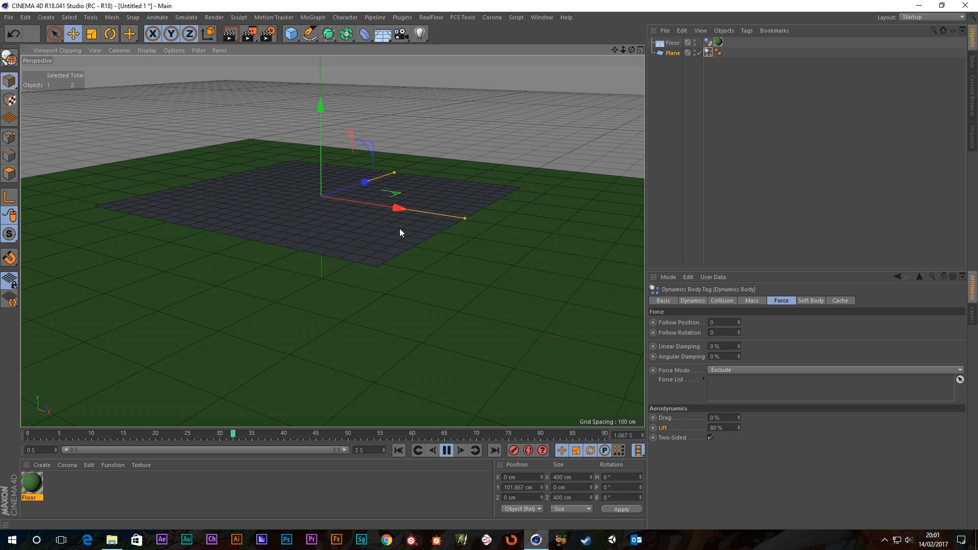
left_click_drag(402, 227, 394, 196, "alt")
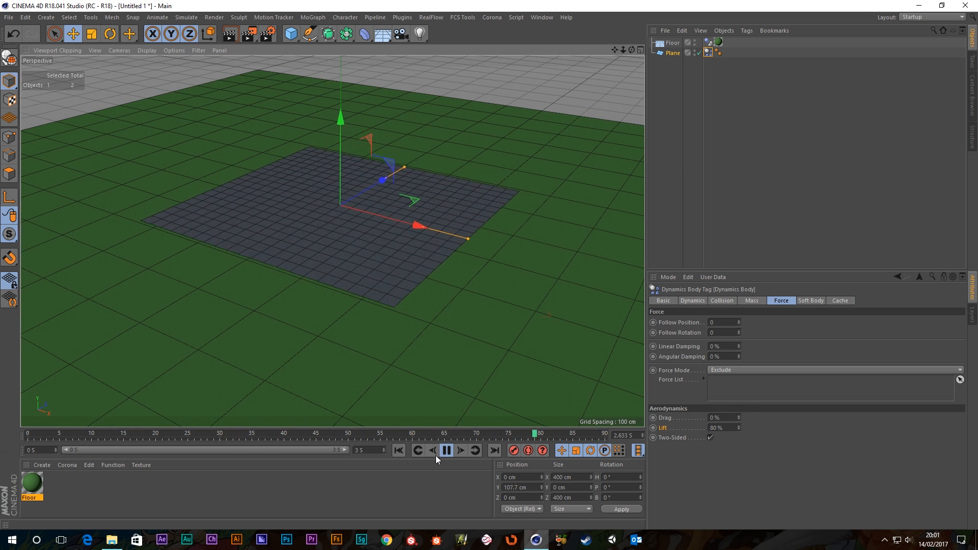
left_click(403, 452)
- Raise the plane to a height of about 481 cm above the floor and bank it about -32°
scroll(353, 243, "down", 6)
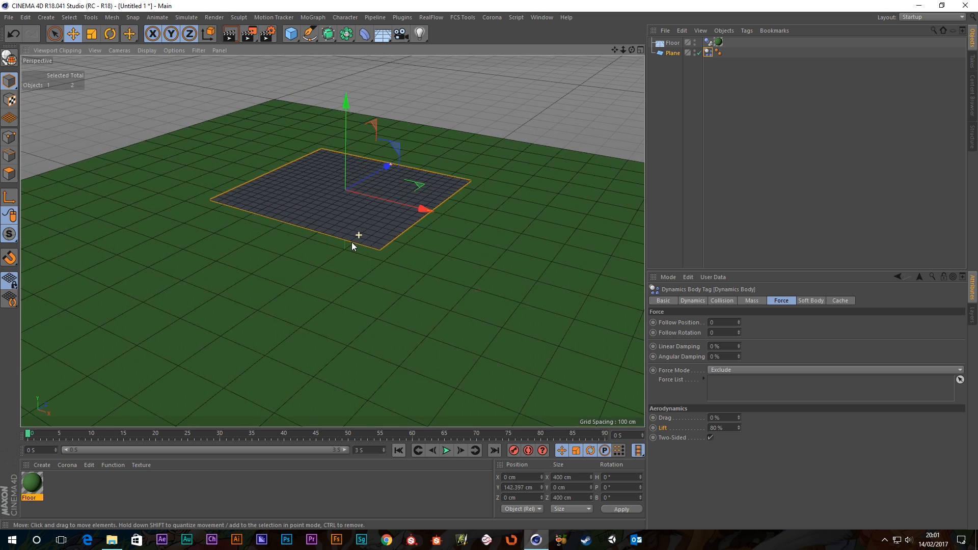
mouse_move(352, 128)
left_mouse_down()
mouse_move(347, 74)
mouse_move(349, 131)
left_mouse_up()
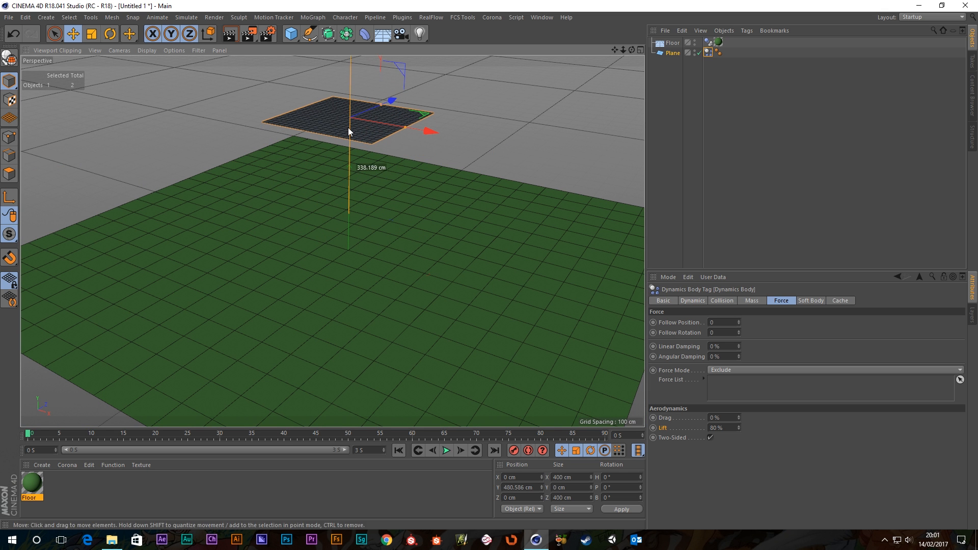
left_click(114, 33)
left_click_drag(396, 110, 380, 78)
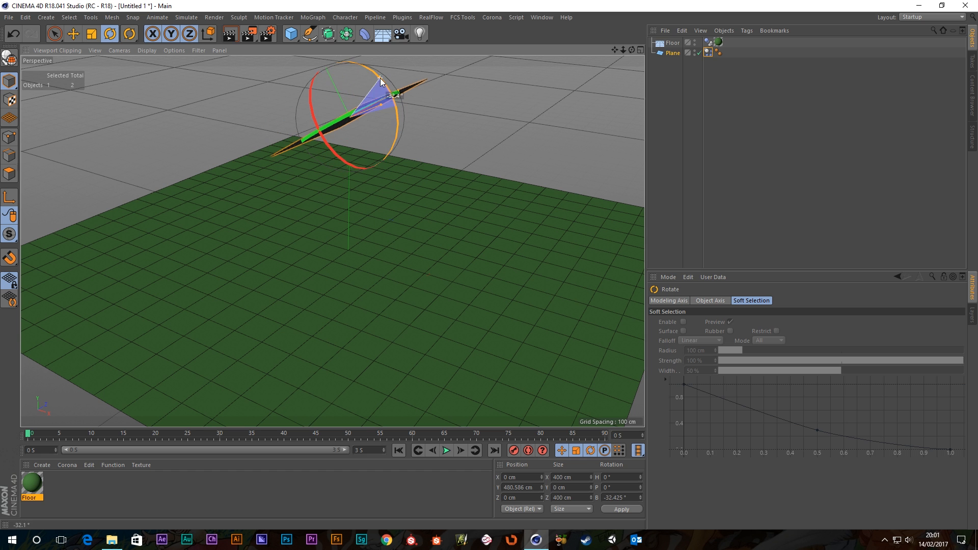
- Play the simulation to check how the tilted plane falls, and return to the first frame
left_click(448, 454)
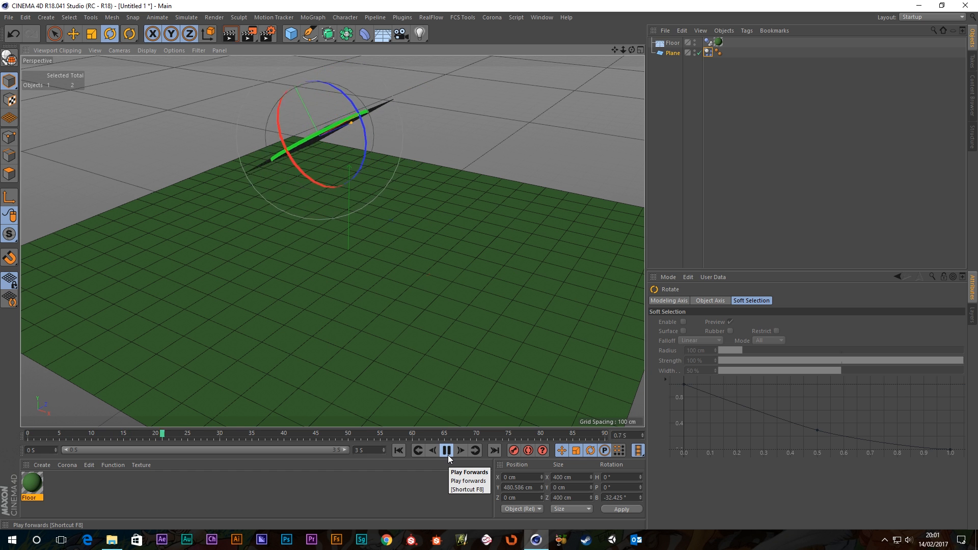
left_click(399, 451)
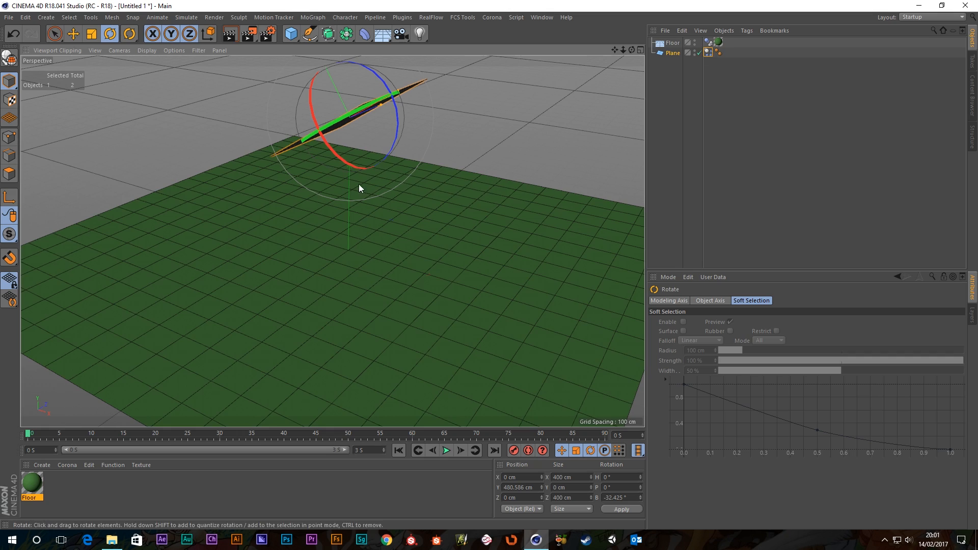
left_click_drag(345, 123, 347, 147, "alt")
- Set the collision Shape of the plane's dynamics tag to Moving Mesh
left_click(708, 53)
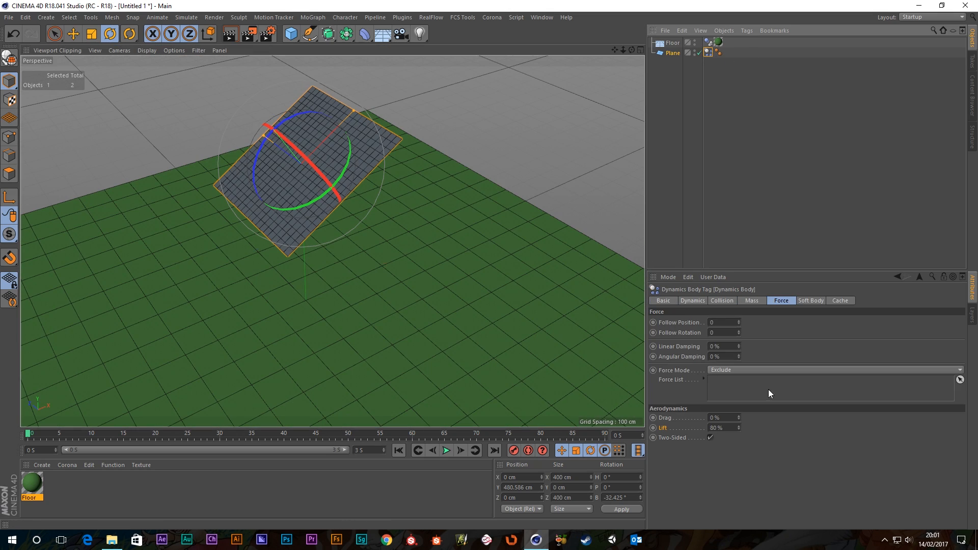
left_click(752, 301)
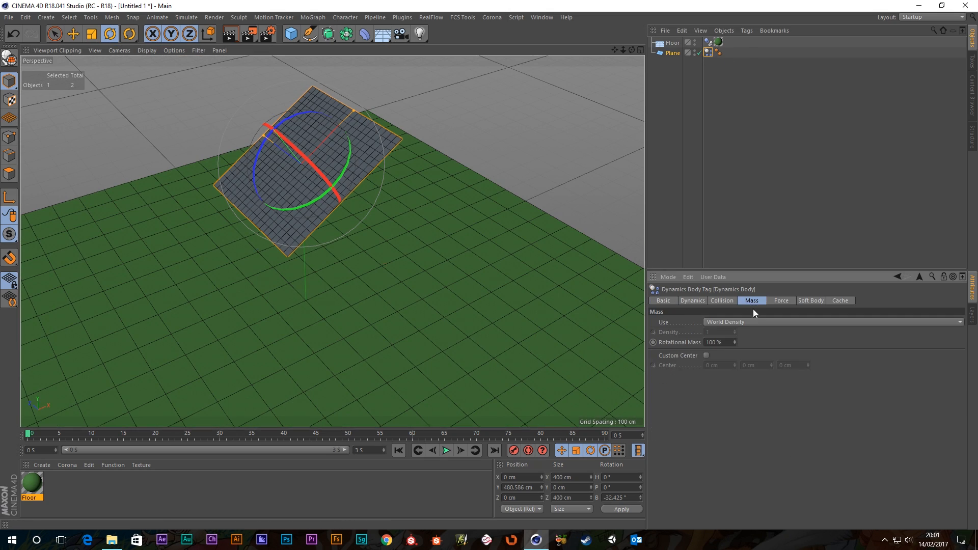
left_click(719, 300)
left_click(750, 355)
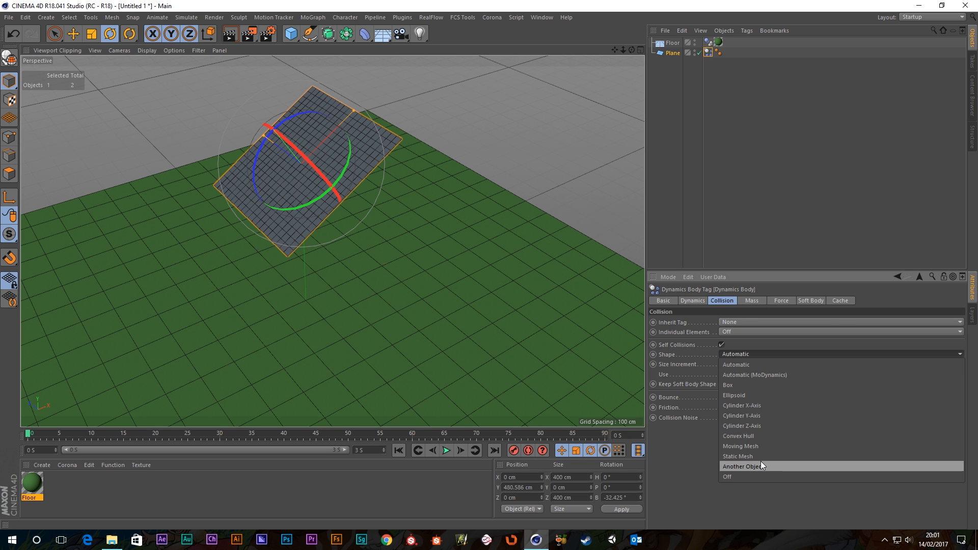
left_click(753, 446)
- Play the simulation with nothing selected and examine the tilted plane's glide toward the floor from different angles
left_click_drag(494, 280, 419, 248, "alt")
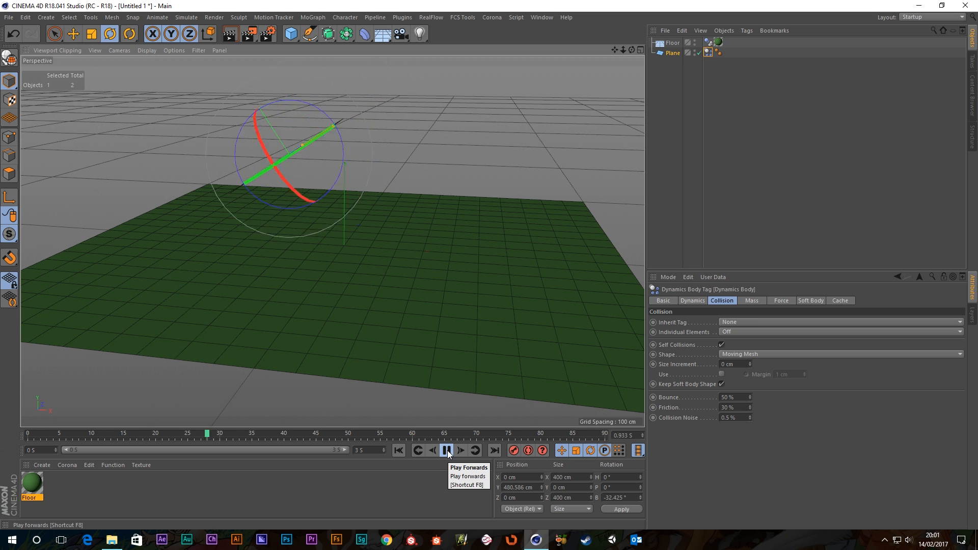
left_click(444, 148)
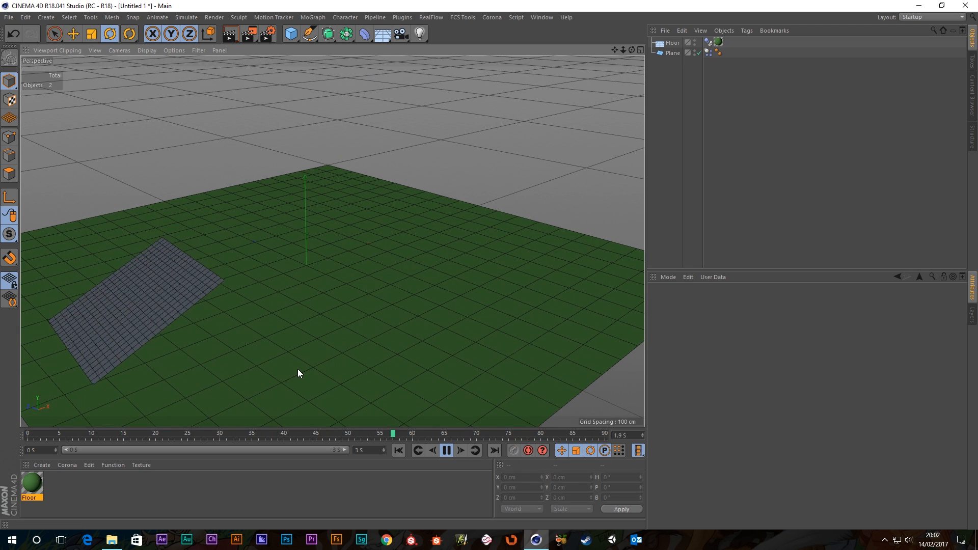
left_click_drag(298, 369, 365, 313, "alt")
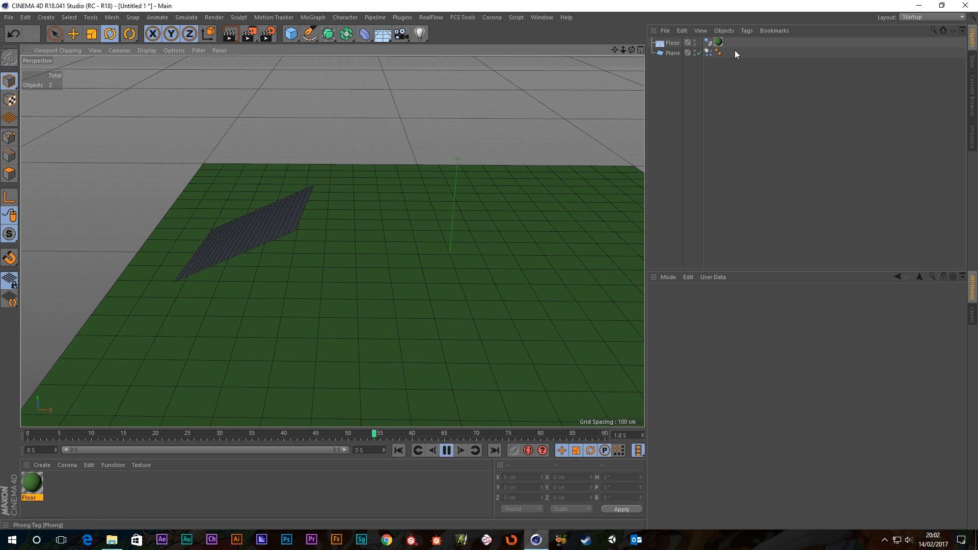
- Set the aerodynamic Lift in the Force settings of the plane's dynamics tag to 0% while the simulation plays
left_click(708, 53)
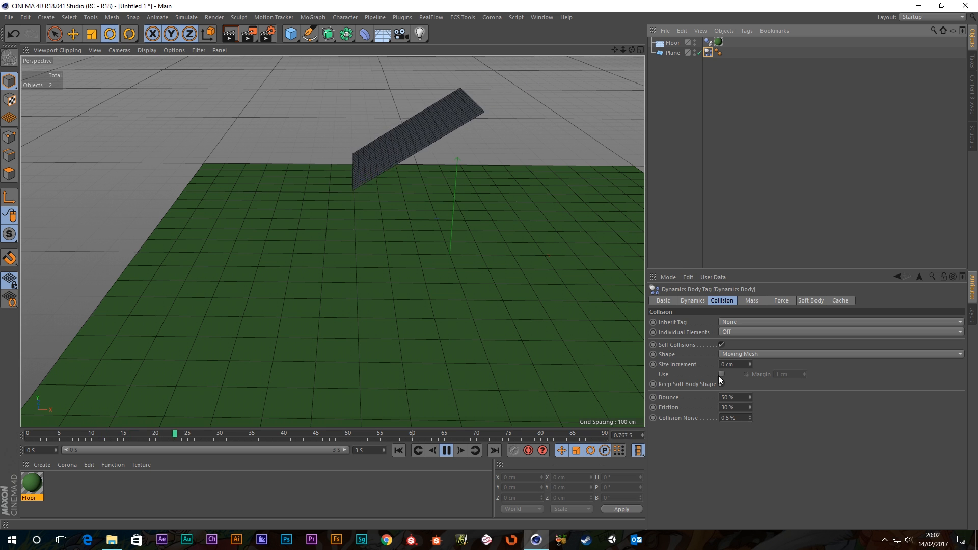
left_click(755, 299)
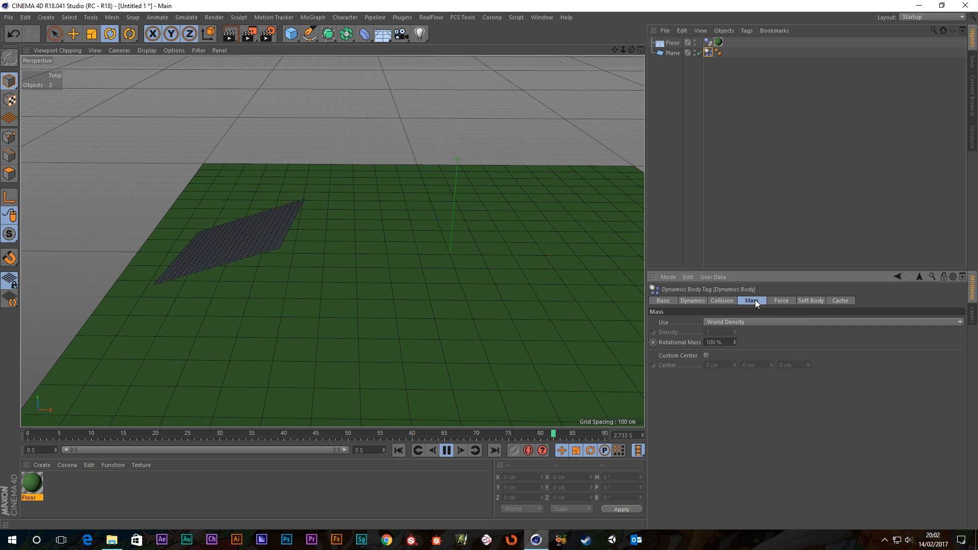
left_click(784, 303)
left_click_drag(736, 427, 702, 425)
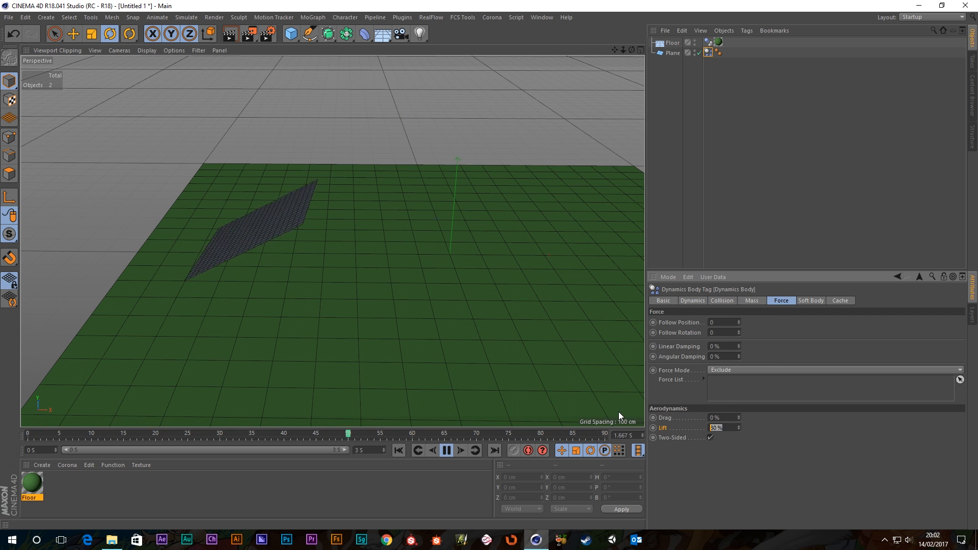
type("0")
key("Return")
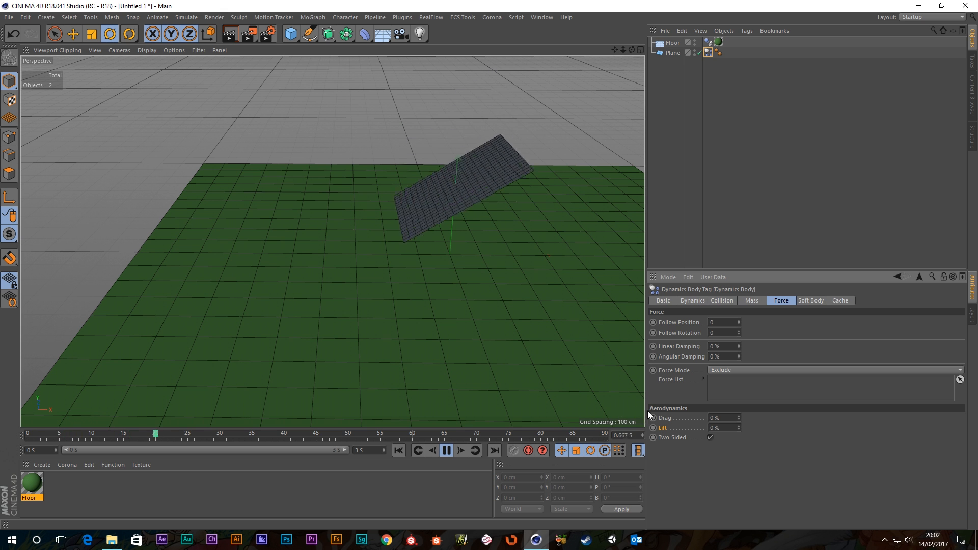
- Try aerodynamic Drag values of 80% and 20% on the plane while the simulation plays
left_click(723, 418)
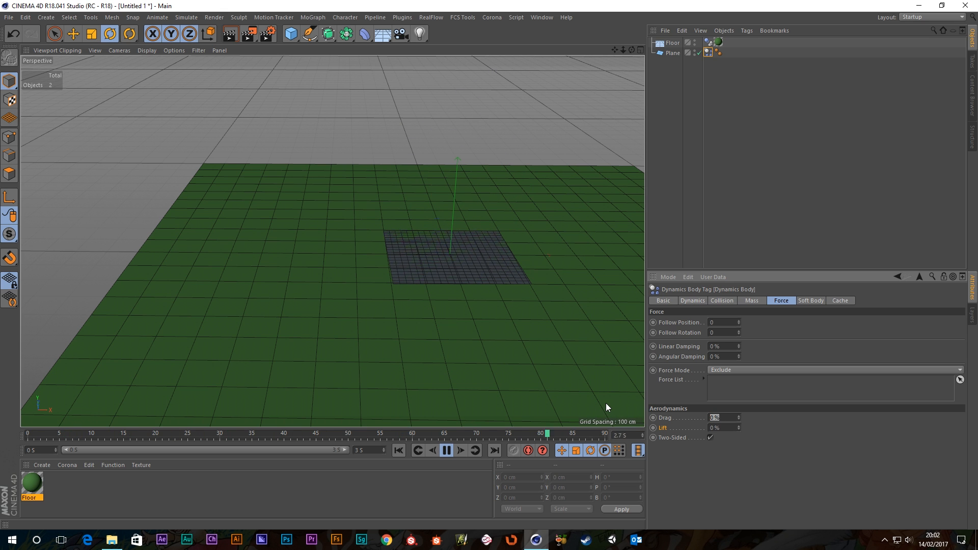
type("80")
key("Return")
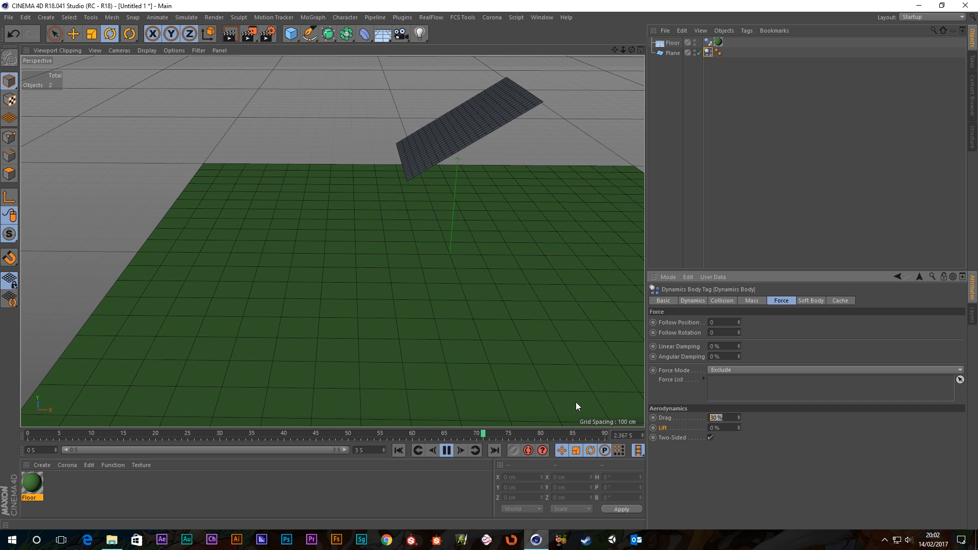
type("20")
key("Return")
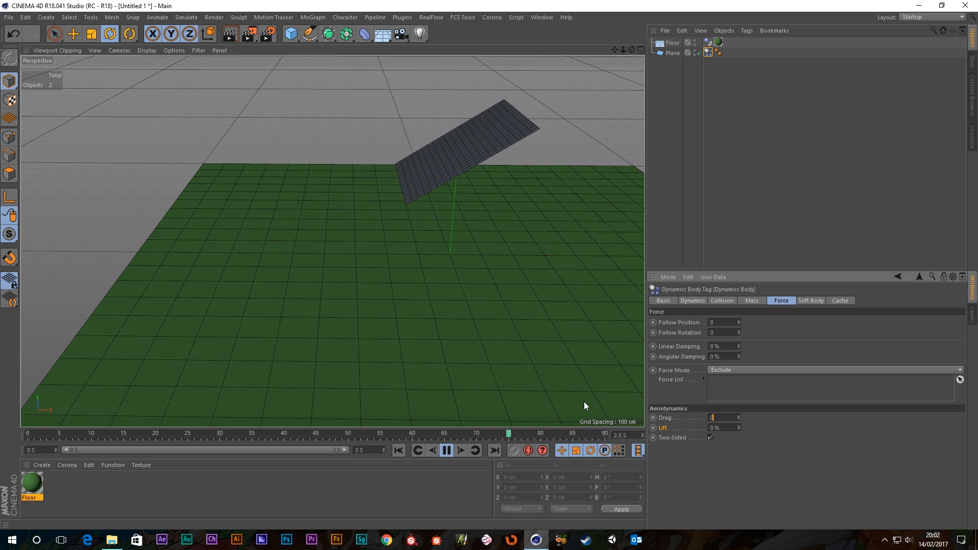
- Set the plane's aerodynamic Drag to 0% and its Lift to 80%
type("0")
key("Return")
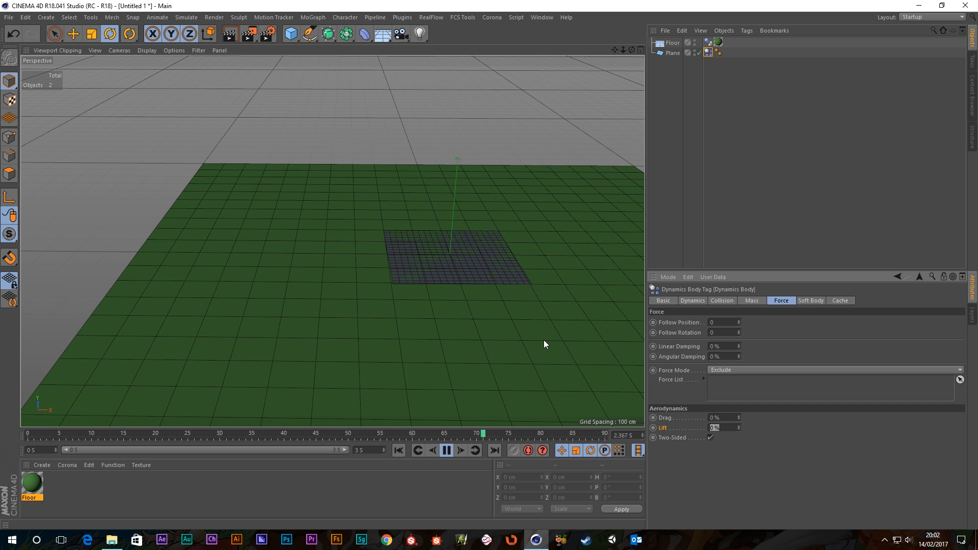
type("80")
key("Return")
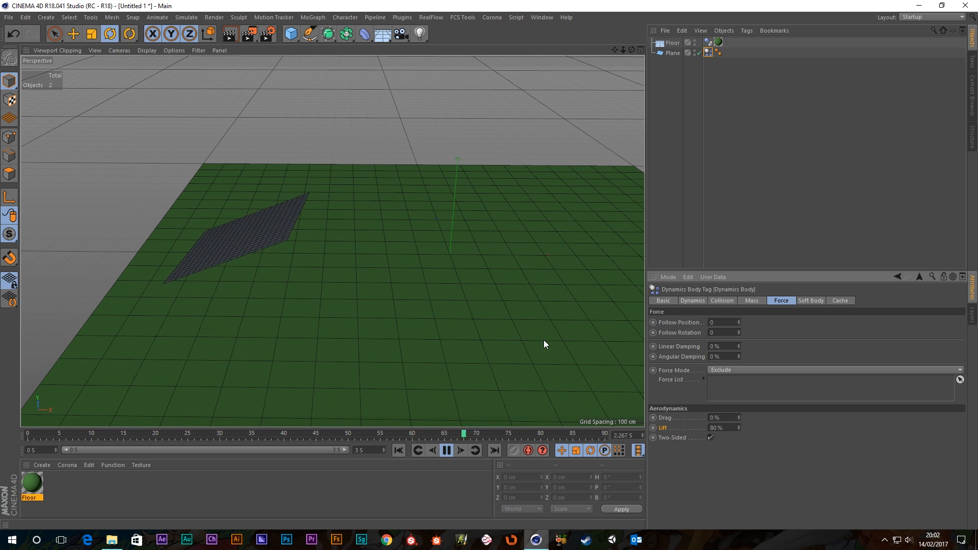
- Examine the plane's glide from another angle, stop the playback and return to the first frame
scroll(232, 230, "down", 3)
left_click_drag(389, 255, 431, 262, "alt")
scroll(359, 170, "up", 4)
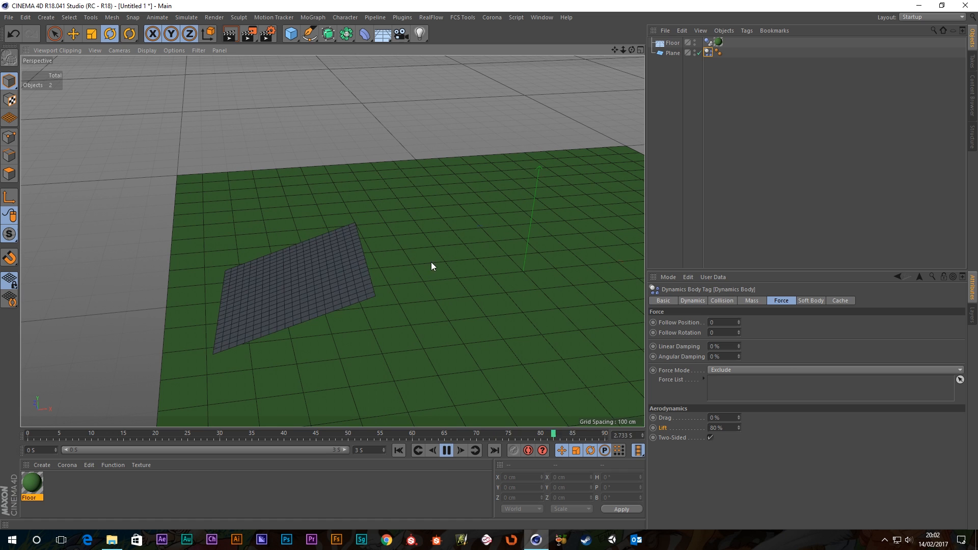
left_click(446, 451)
left_click(401, 450)
scroll(426, 275, "down", 4)
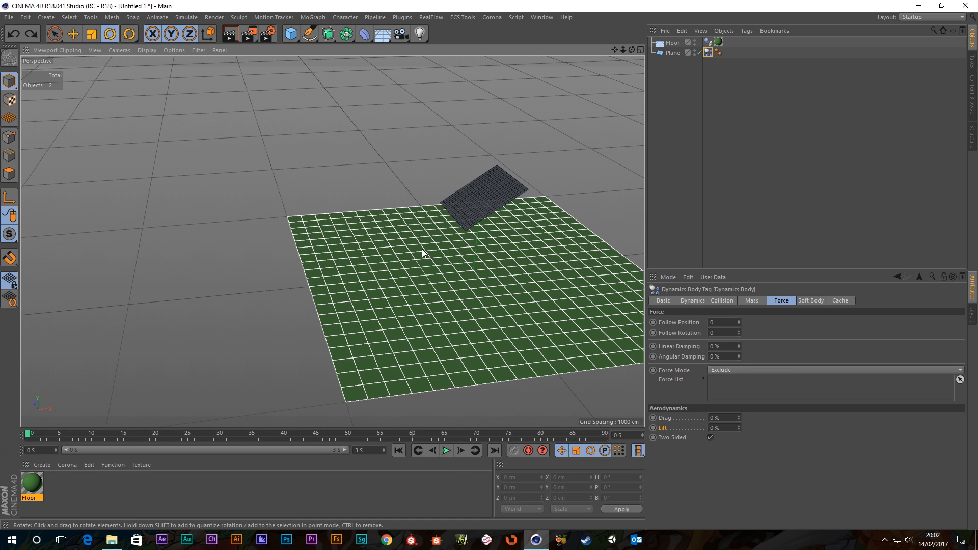
- Select the plane and undo its bank so that it lies level at 0° above the floor
left_click(473, 273)
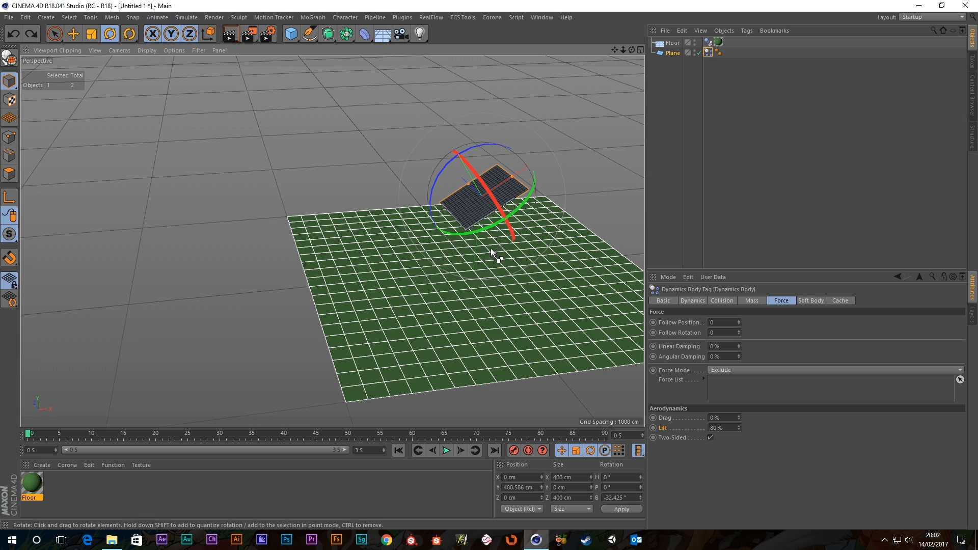
key("ctrl+z")
scroll(511, 204, "up", 3)
left_click_drag(508, 212, 441, 233, "alt")
scroll(432, 223, "up", 2)
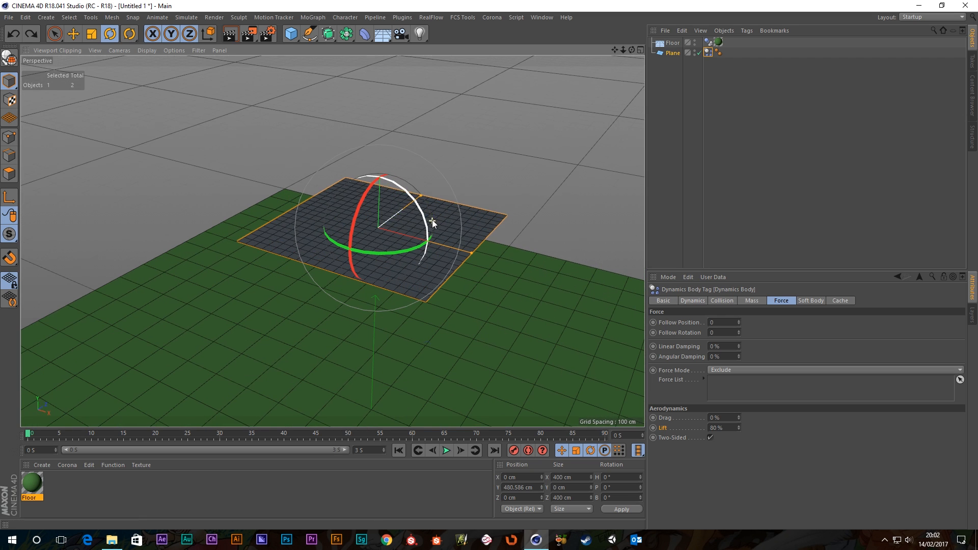
- Replace the plane's rigid body dynamics tag with a Soft Body simulation tag
key("Delete")
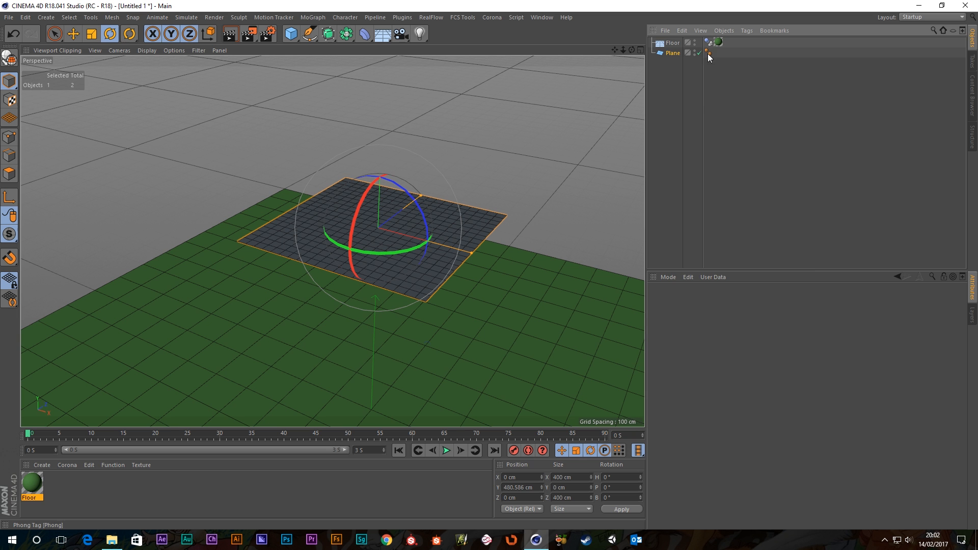
right_click(666, 54)
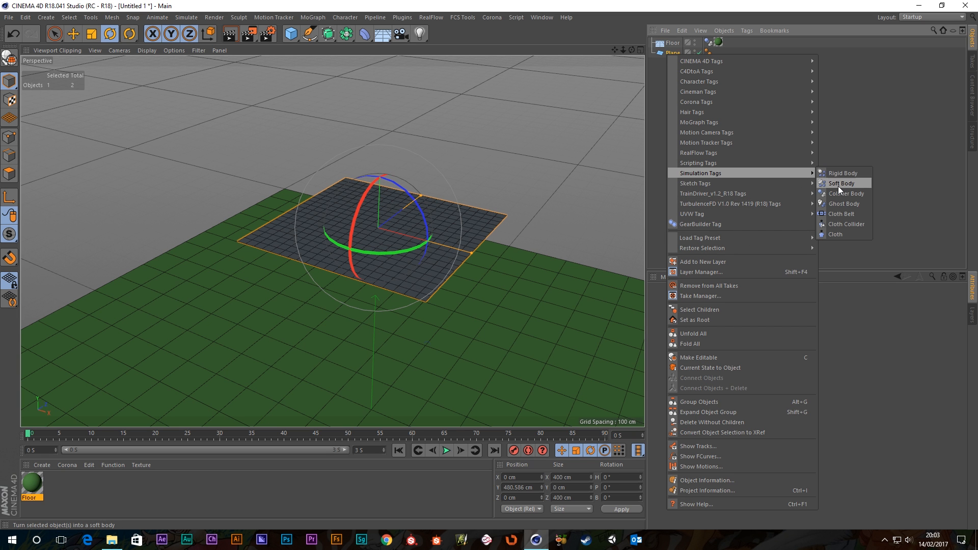
left_click(839, 186)
- Enable Two-Sided aerodynamics and set the Lift to 80% in the soft body tag's Force settings
scroll(407, 269, "down", 3)
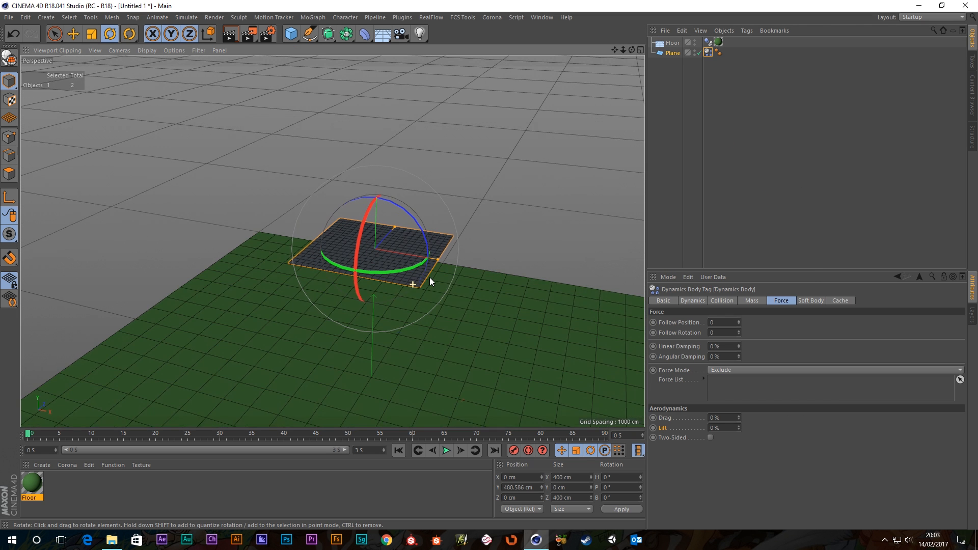
left_click(710, 437)
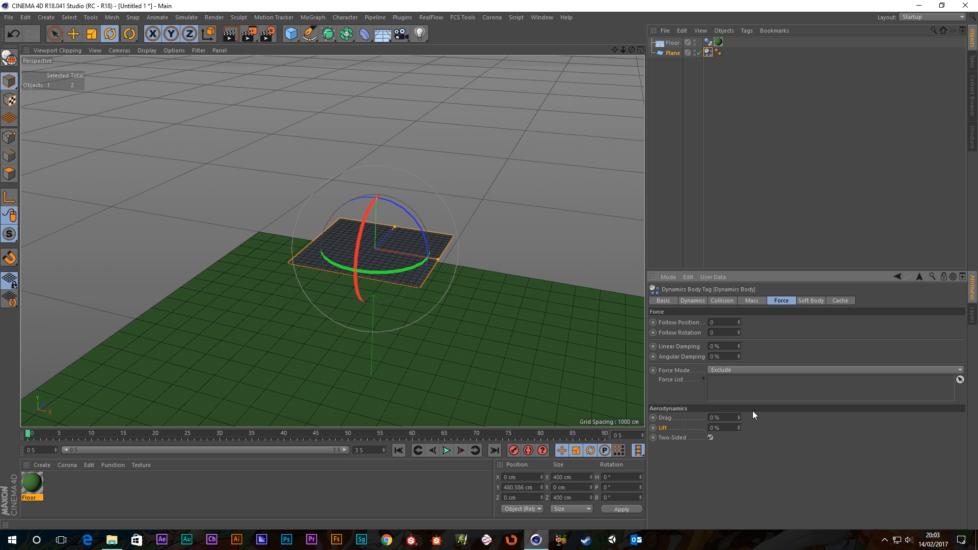
left_click(729, 429)
- Play the simulation with nothing selected to check how the level soft body plane falls, and return to the first frame
left_click(527, 206)
left_click_drag(426, 338, 462, 350, "alt")
middle_click_drag(462, 351, 438, 273, "alt")
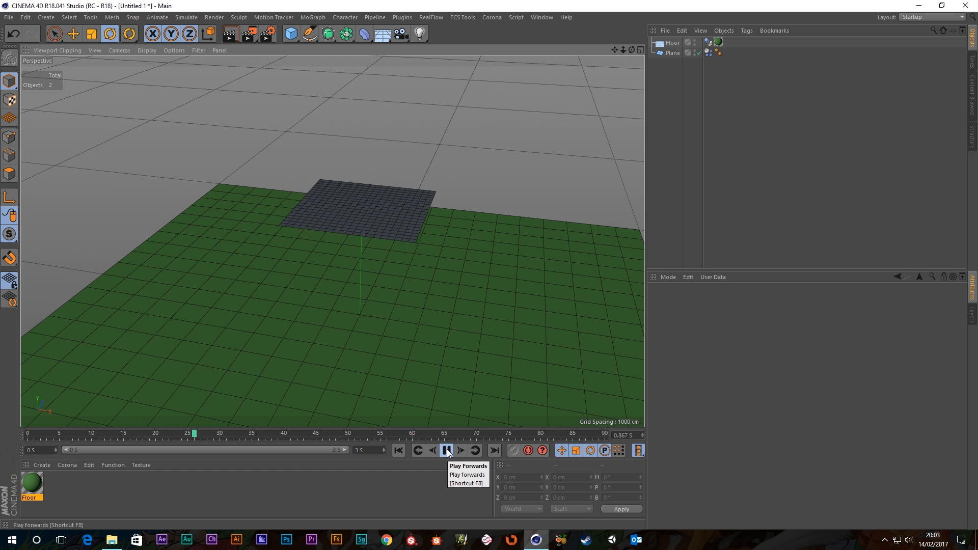
left_click(447, 451)
left_click(399, 451)
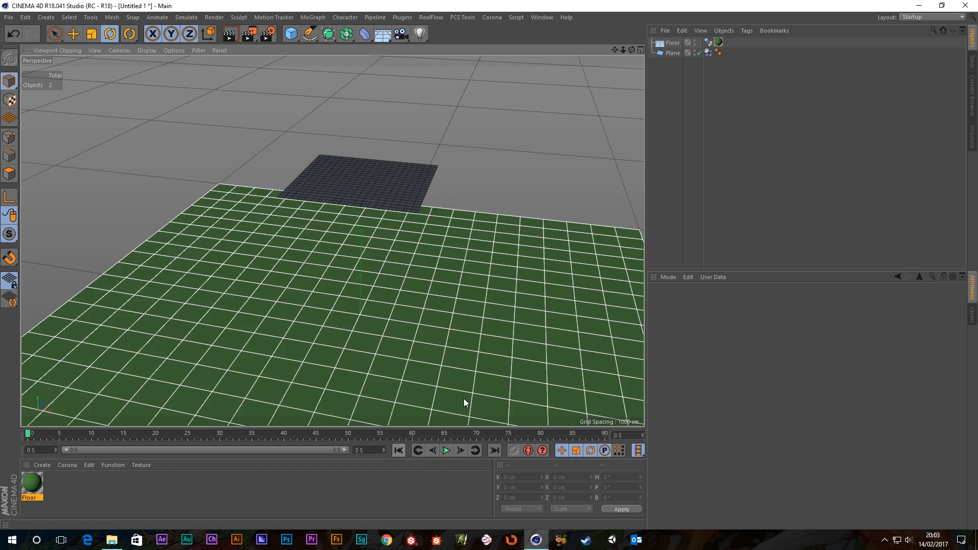
- Set the collision Shape of the plane's soft body tag to Moving Mesh
left_click(676, 53)
left_click(708, 52)
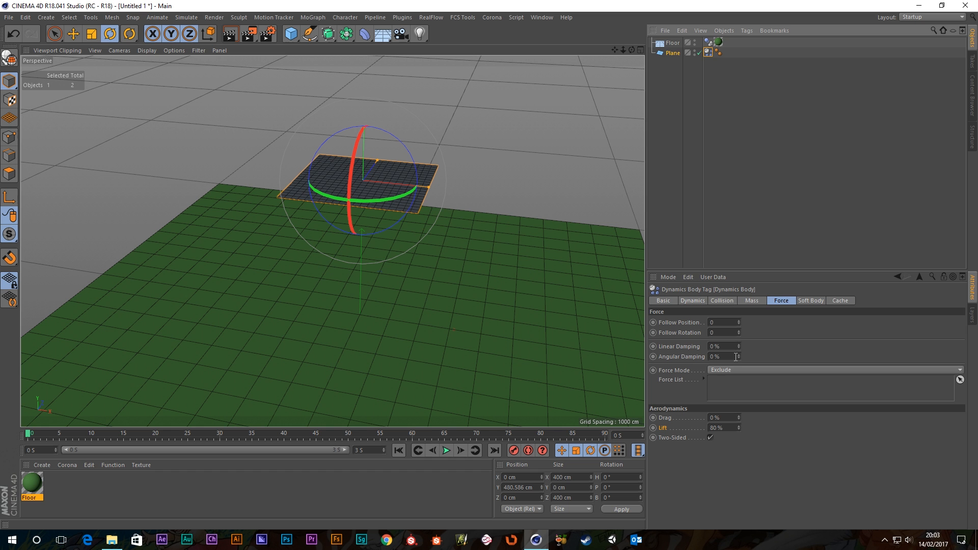
left_click(721, 301)
left_click(740, 355)
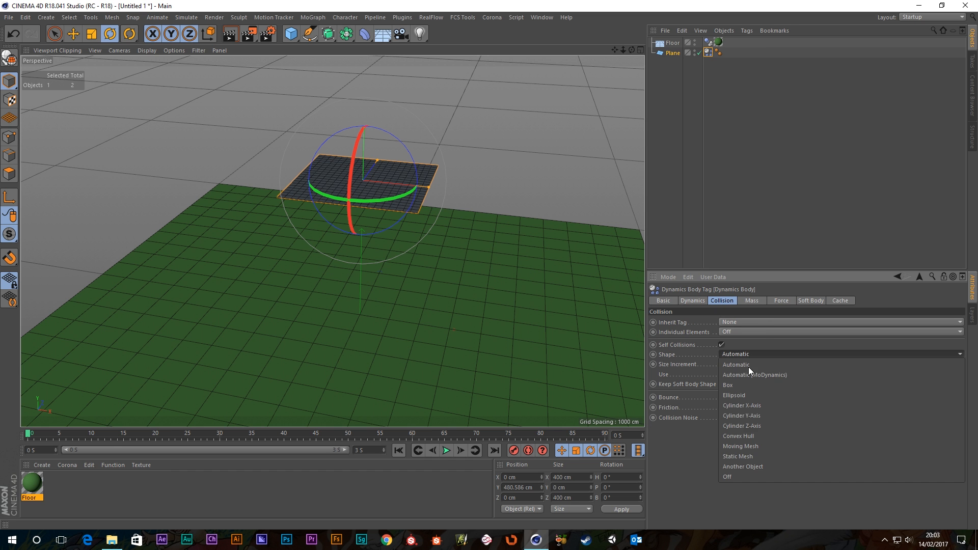
left_click(743, 447)
- Add a sphere with a 100 cm radius and raise it above the plane to a height of about 605 cm
scroll(382, 248, "down", 2)
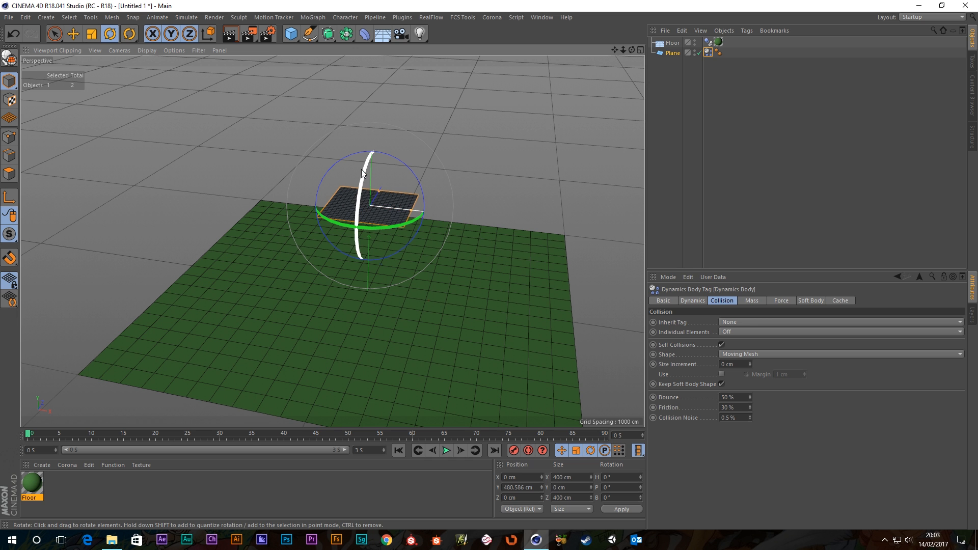
left_click_drag(289, 38, 484, 68)
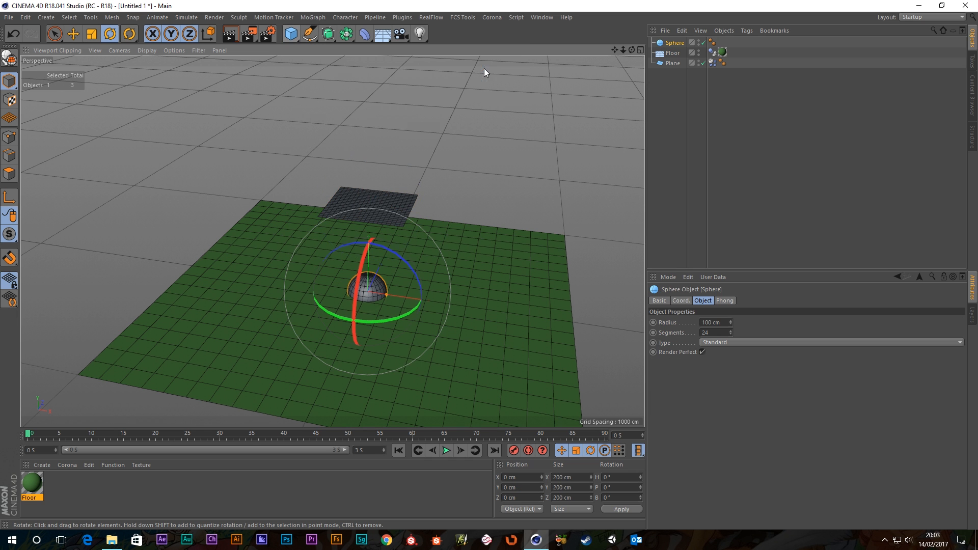
scroll(403, 197, "up", 3)
left_click(74, 36)
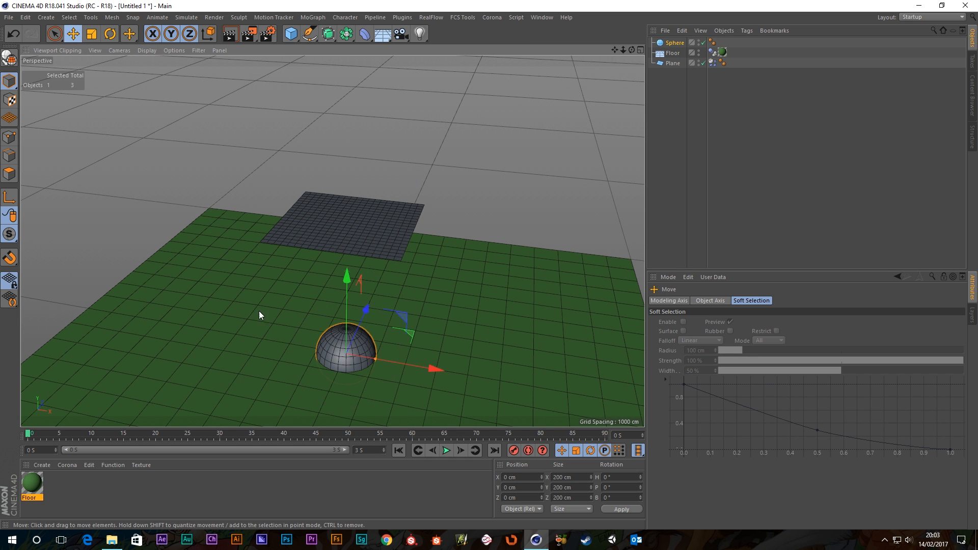
left_click_drag(346, 286, 317, 108)
scroll(367, 193, "up", 3)
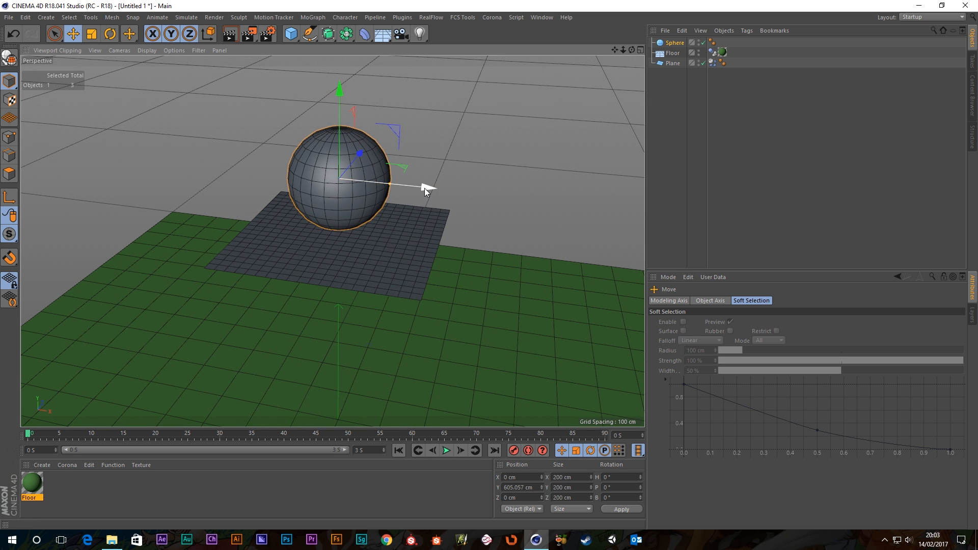
- Move the sphere toward the plane's edge, to about 186 cm in X and 641 cm in Y
left_click_drag(426, 186, 540, 200)
left_click_drag(449, 119, 415, 216)
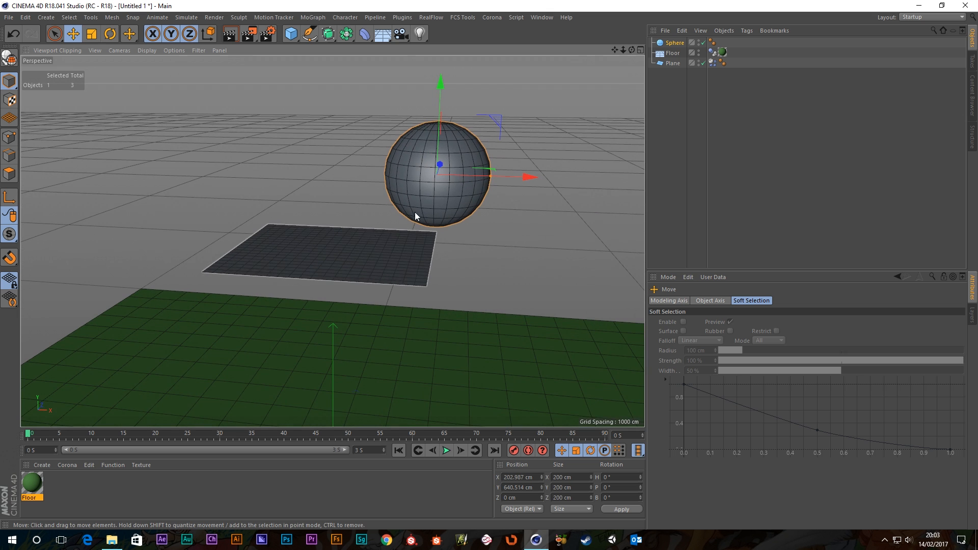
left_click_drag(525, 178, 519, 179)
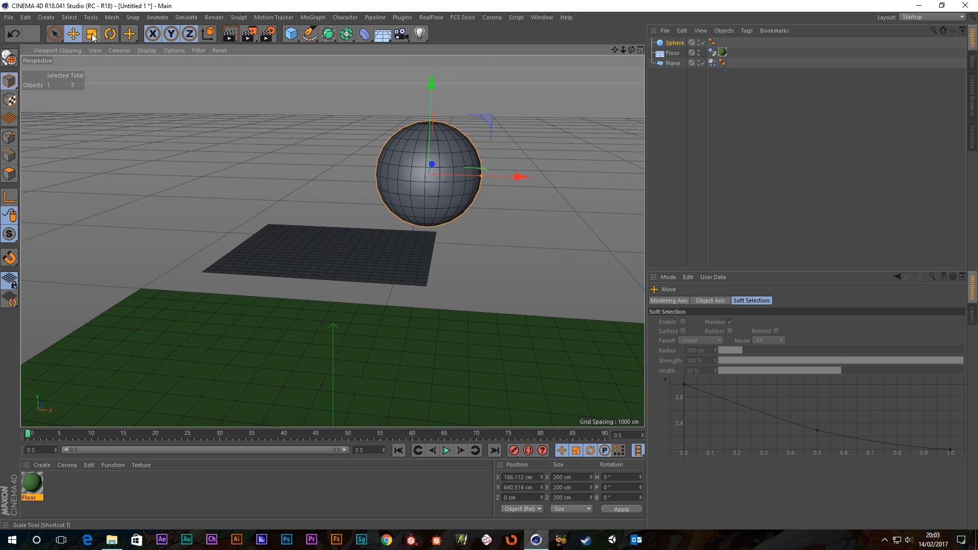
- Scale the sphere down to about 95 cm across and place it near the plane's front corner, at about Y 579 cm and Z -208 cm
left_click_drag(409, 185, 347, 245)
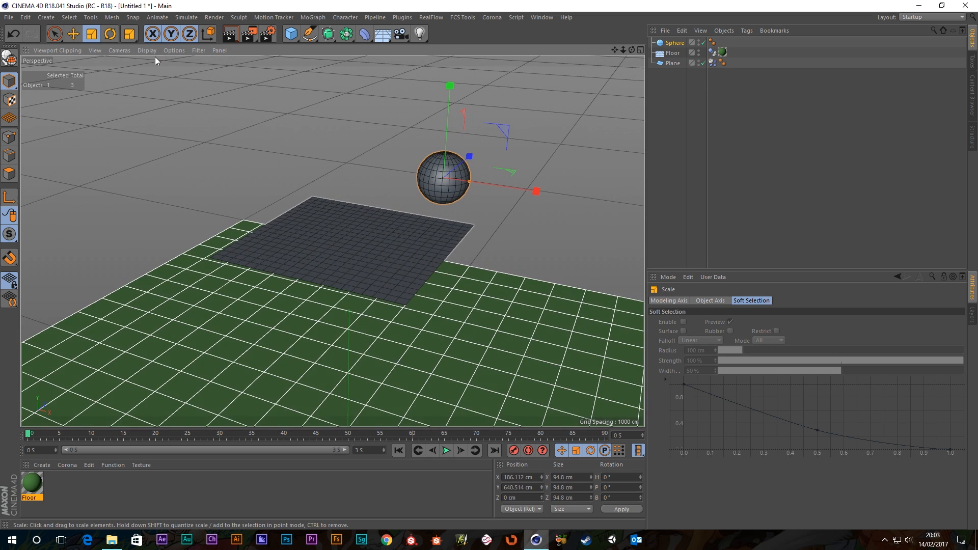
left_click(72, 40)
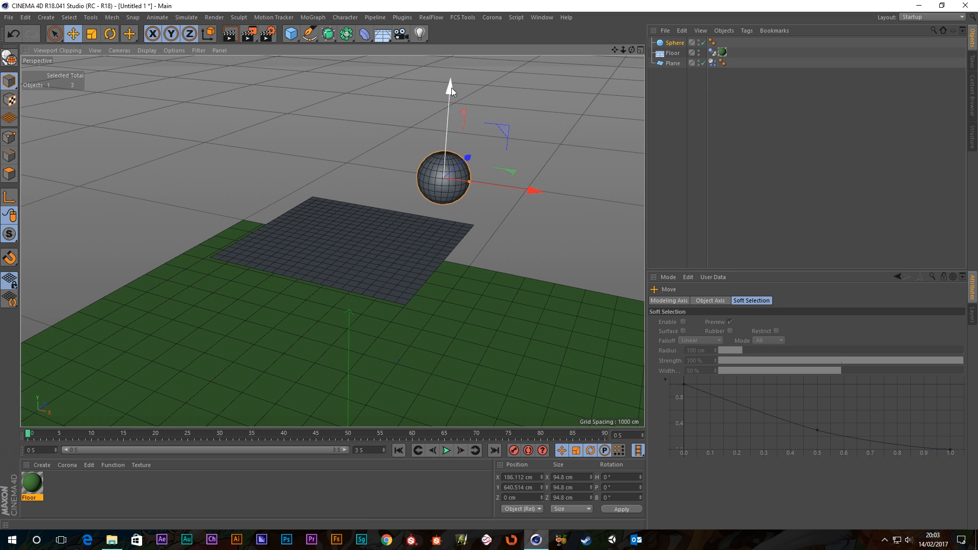
left_click_drag(451, 87, 451, 121)
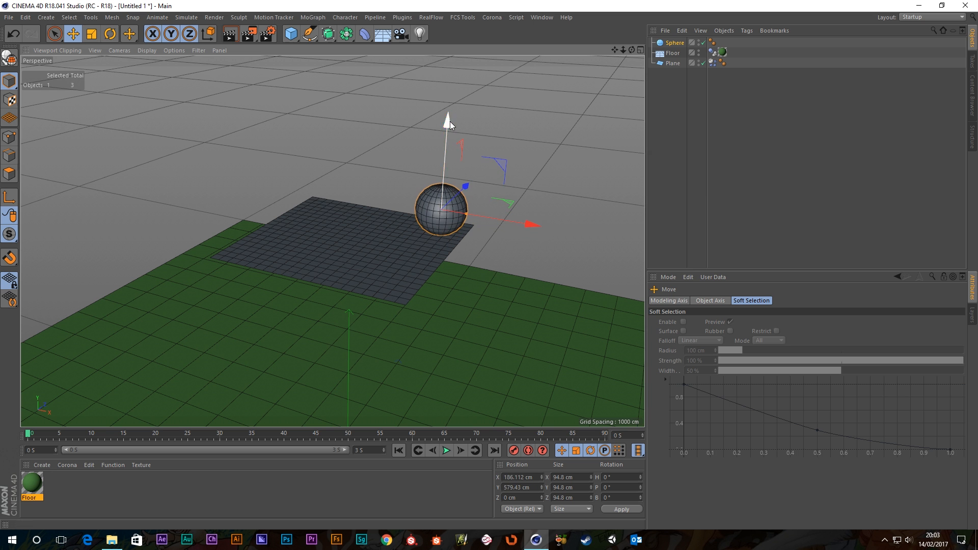
left_click_drag(459, 198, 436, 237)
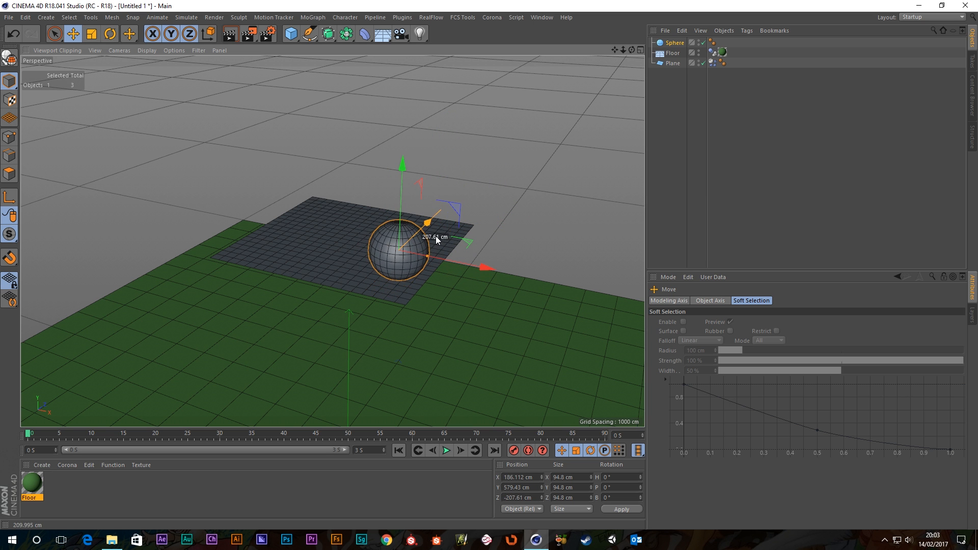
- Select the sphere and the plane together and raise them to a shared height of about 835 cm
scroll(396, 271, "down", 3)
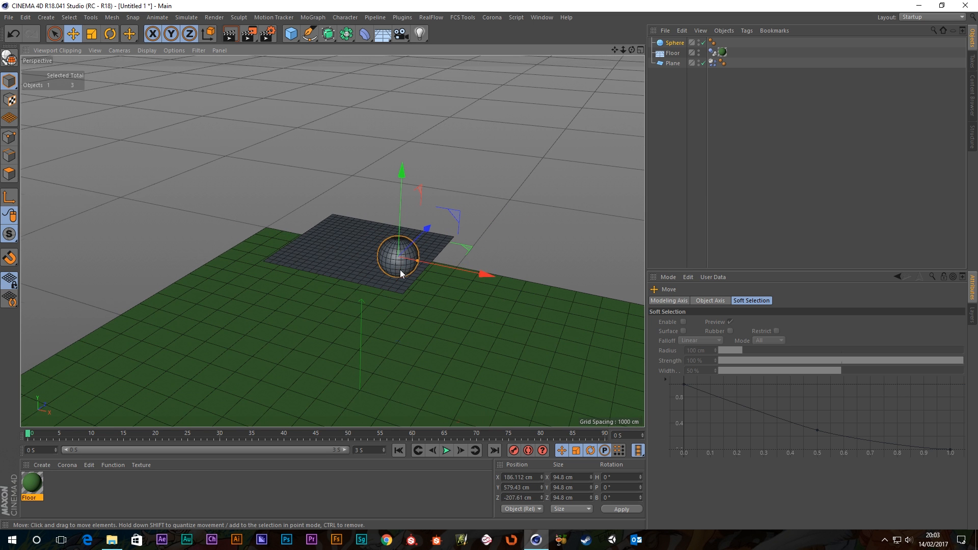
left_click_drag(400, 270, 428, 258, "alt")
scroll(381, 279, "up", 2)
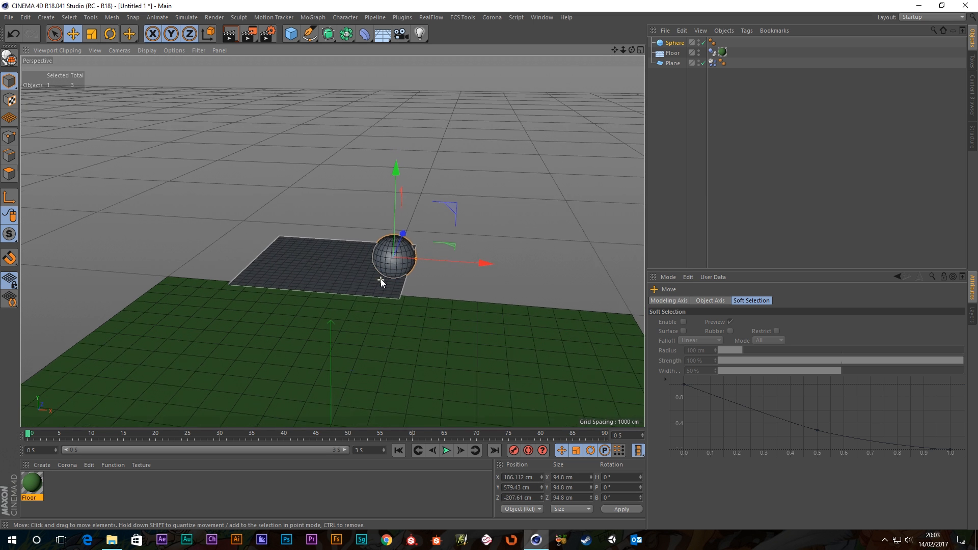
left_click(672, 66, "ctrl")
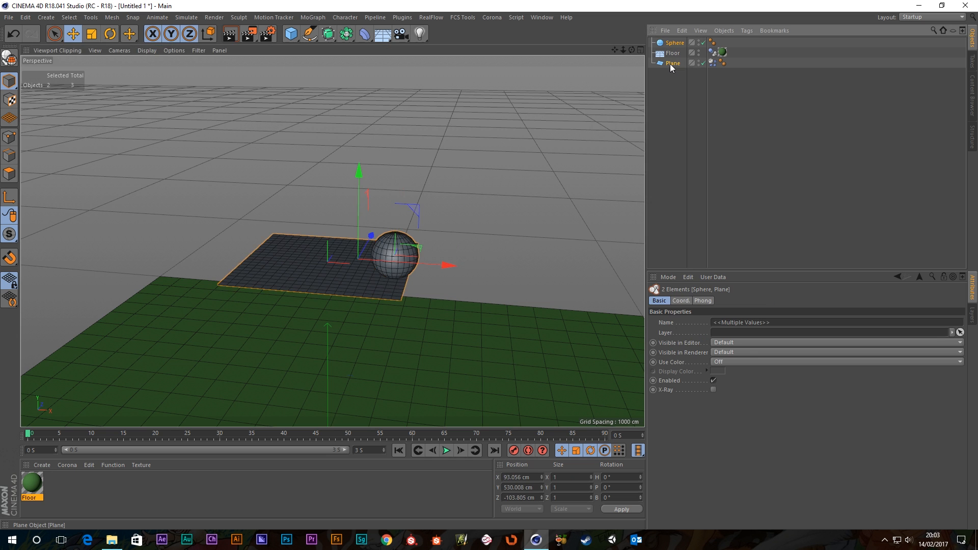
scroll(415, 266, "down", 3)
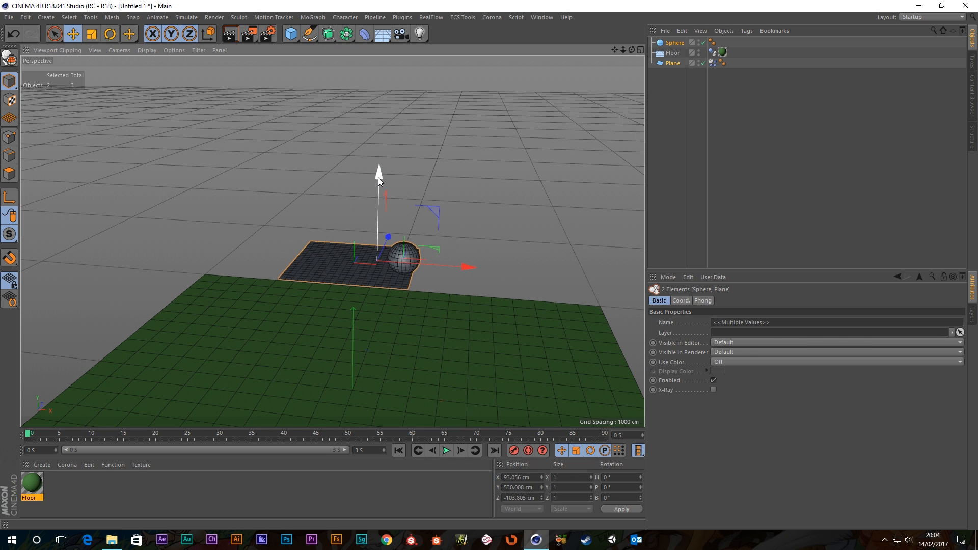
left_click_drag(378, 177, 390, 78)
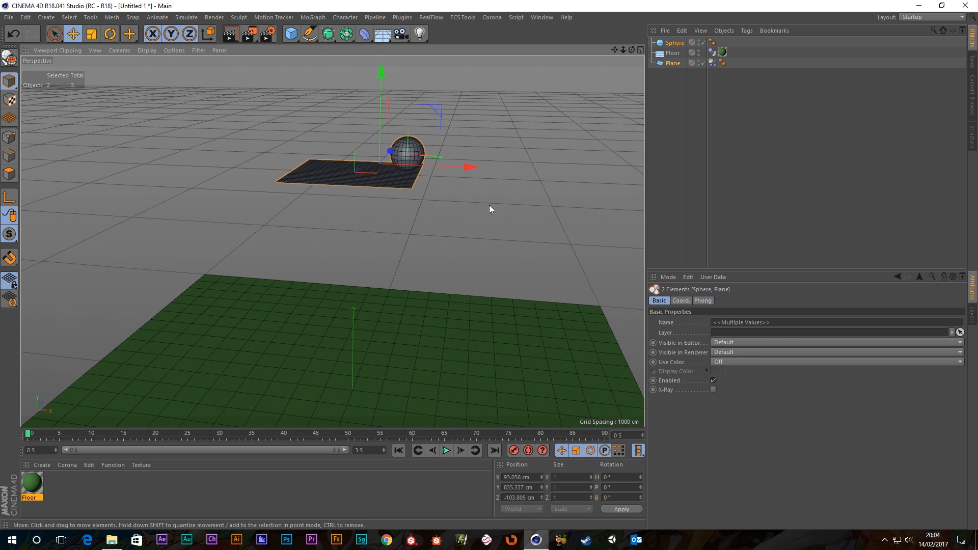
- Give the sphere a Rigid Body simulation tag and briefly test the simulation from the first frame
right_click(673, 46)
left_click(675, 34)
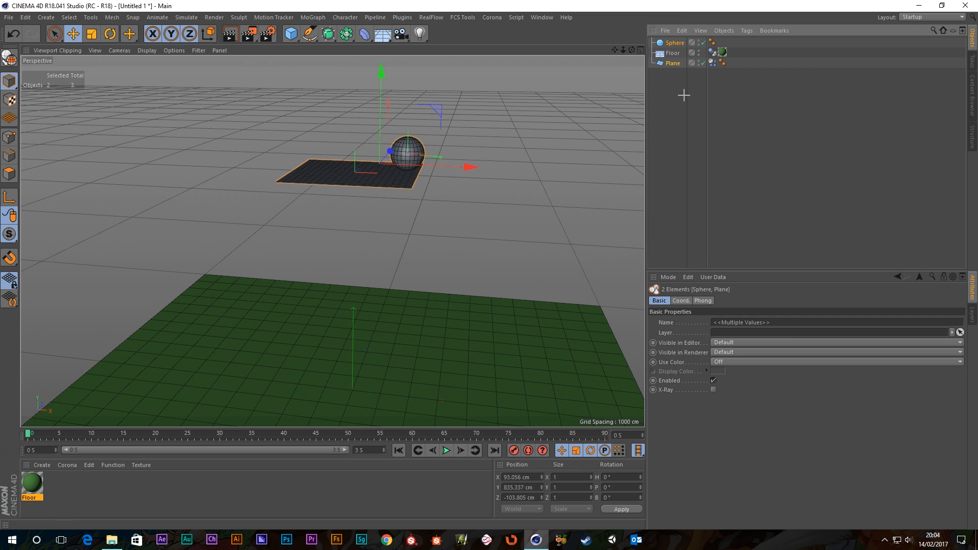
left_click(675, 44)
right_click(676, 45)
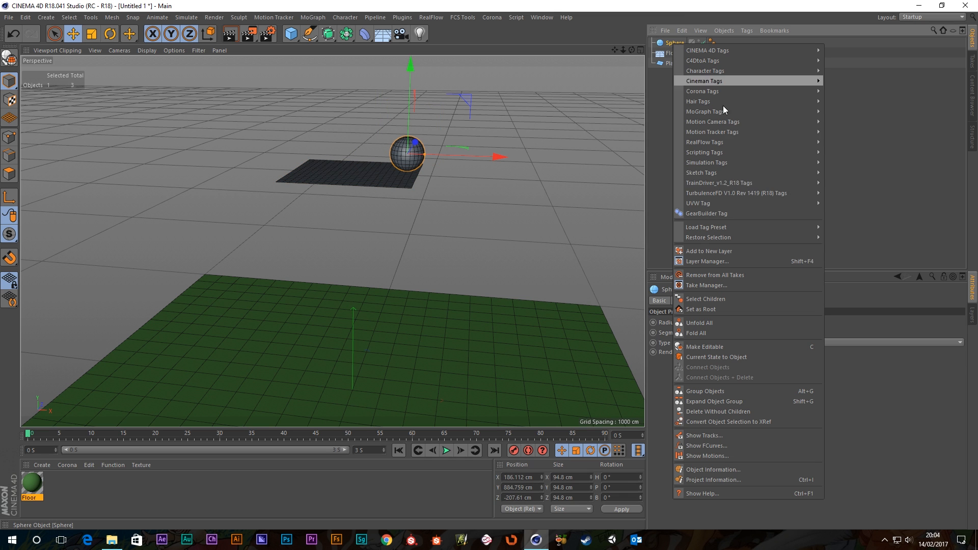
mouse_move(809, 163)
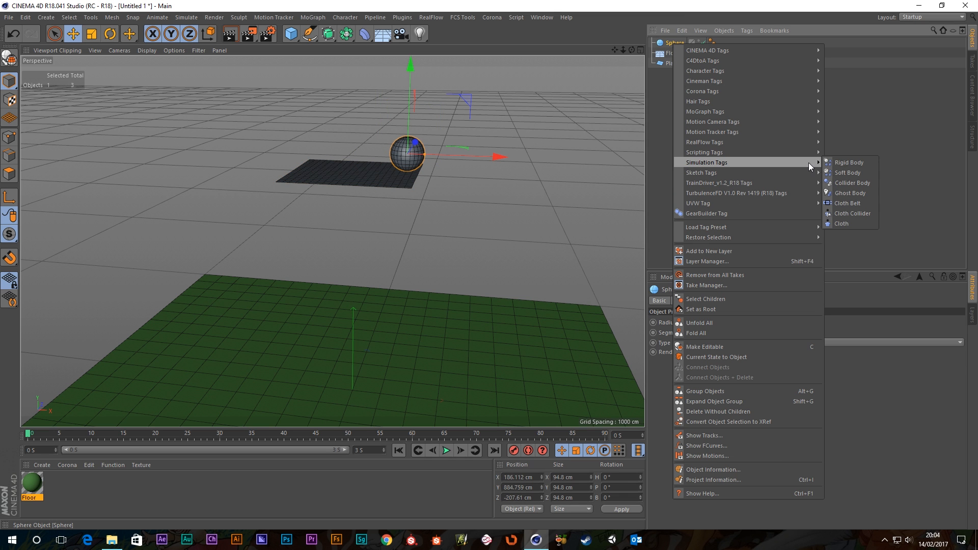
left_click(860, 163)
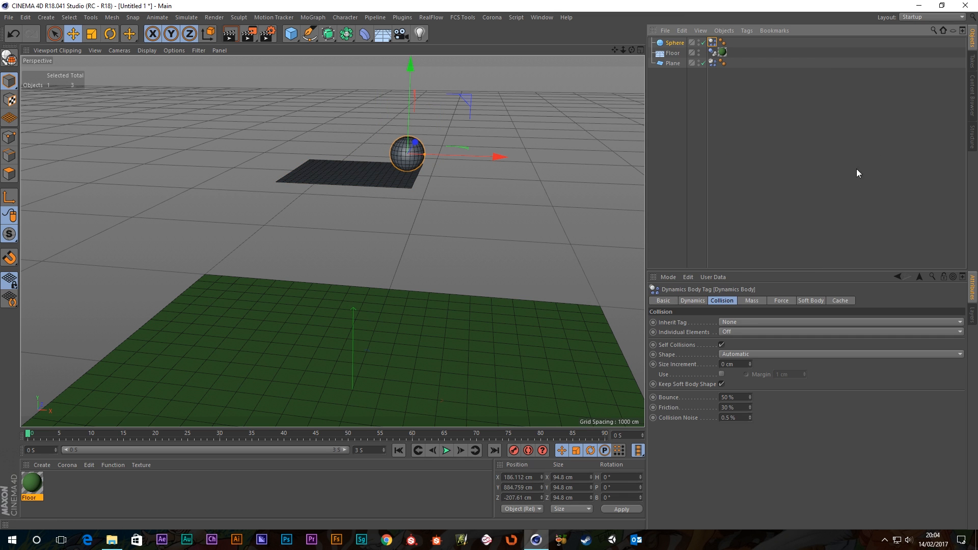
left_click(447, 450)
left_click(399, 451)
- Move the sphere inward from the plane's corner to about 108 cm in X and -116 cm in Z
left_click_drag(452, 124, 402, 295, "alt")
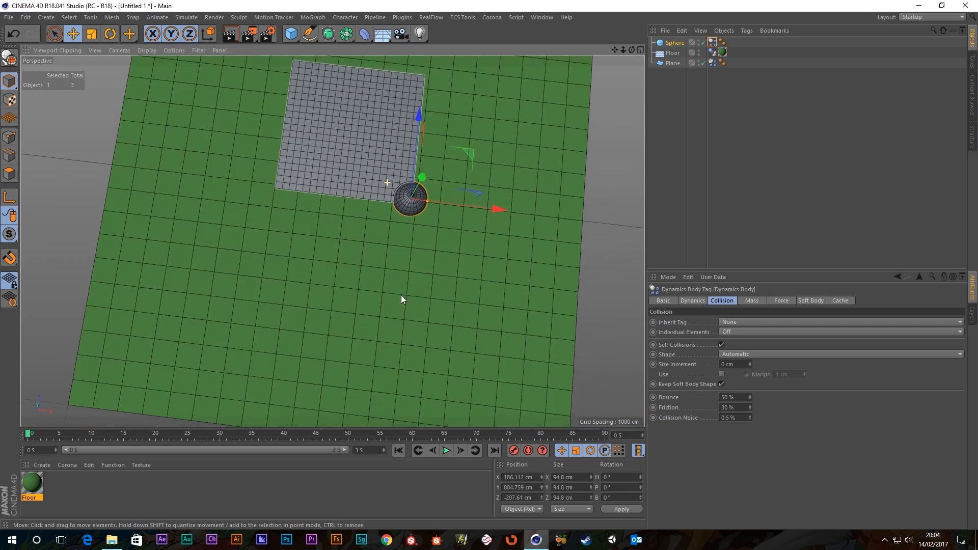
left_click_drag(478, 153, 443, 119)
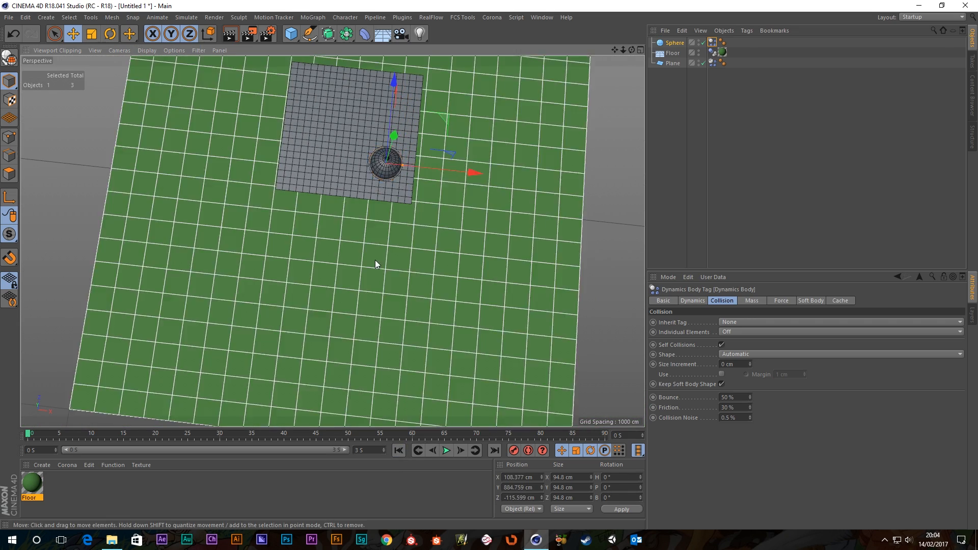
scroll(376, 261, "down", 4)
left_click_drag(375, 261, 366, 156, "alt")
scroll(388, 105, "up", 2)
scroll(369, 120, "up", 2)
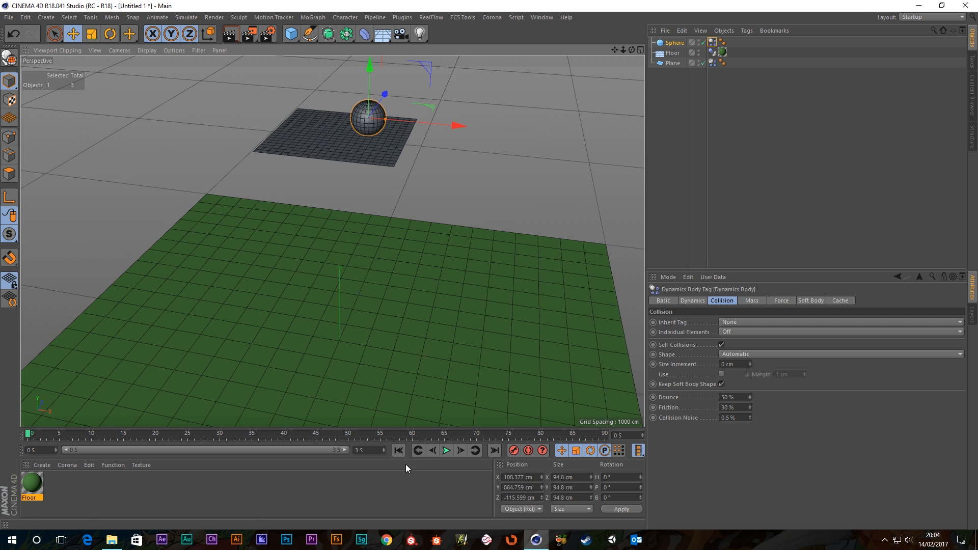
- Play the simulation and follow the sphere as it falls with the soft body plane
left_click(447, 450)
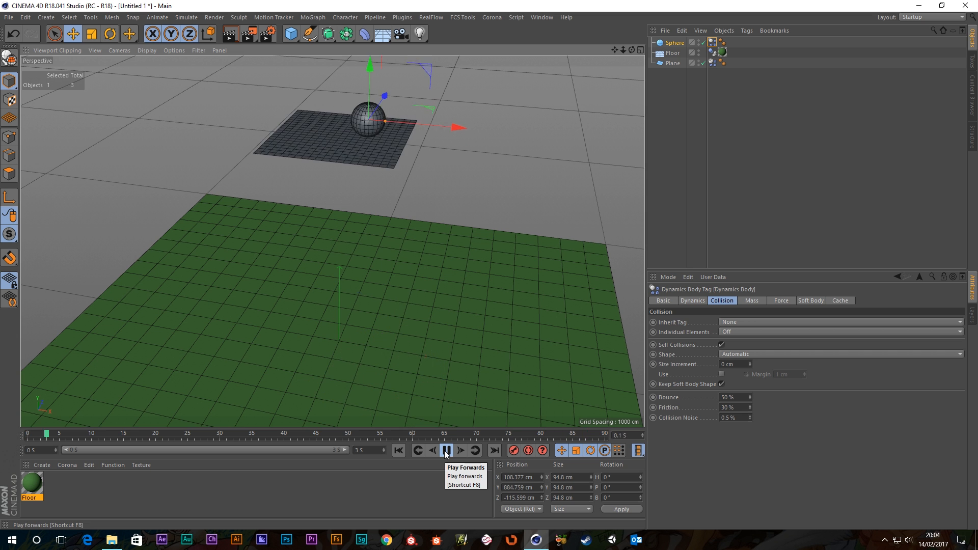
scroll(420, 300, "down", 4)
middle_click_drag(418, 307, 375, 224, "alt")
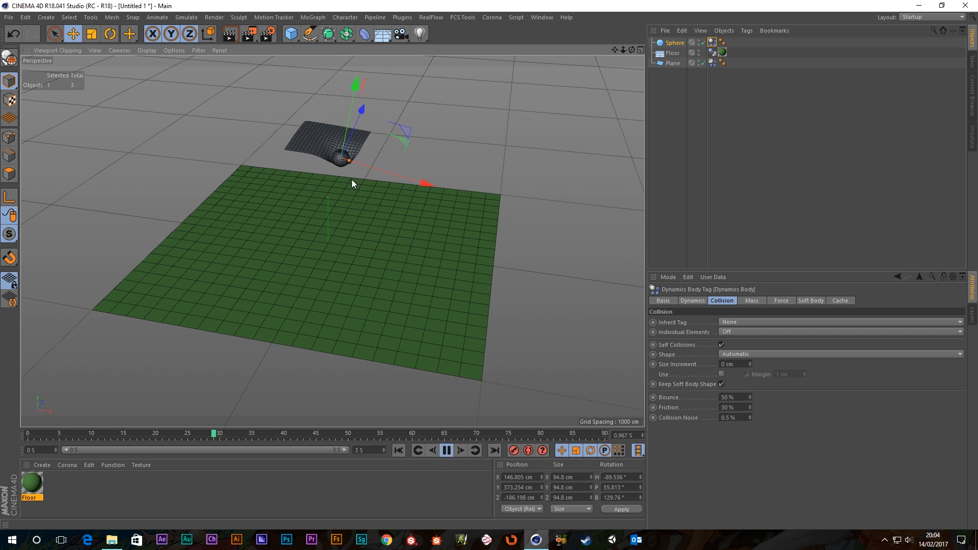
scroll(349, 178, "up", 3)
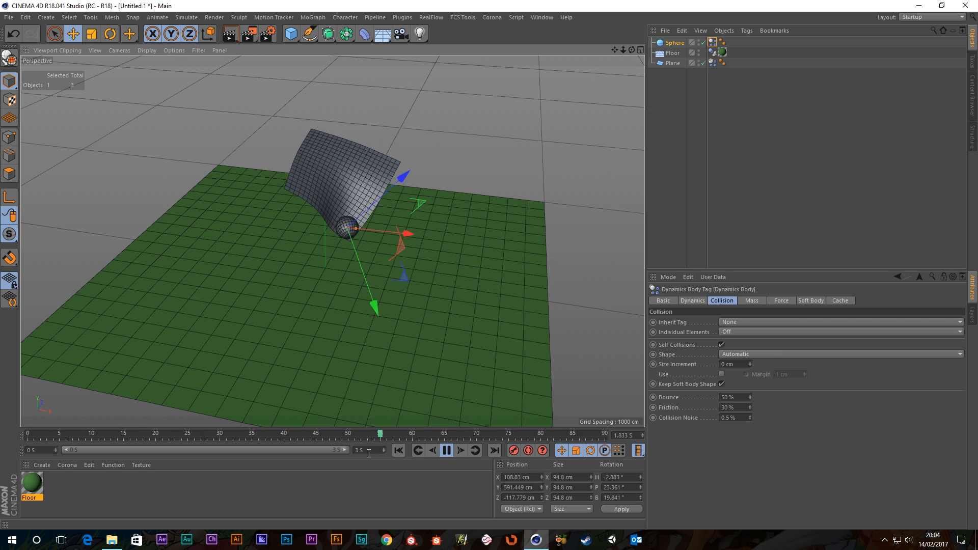
- Set the project's end time to 10 s and extend the preview range to the full 10 s
type("10")
key("Return")
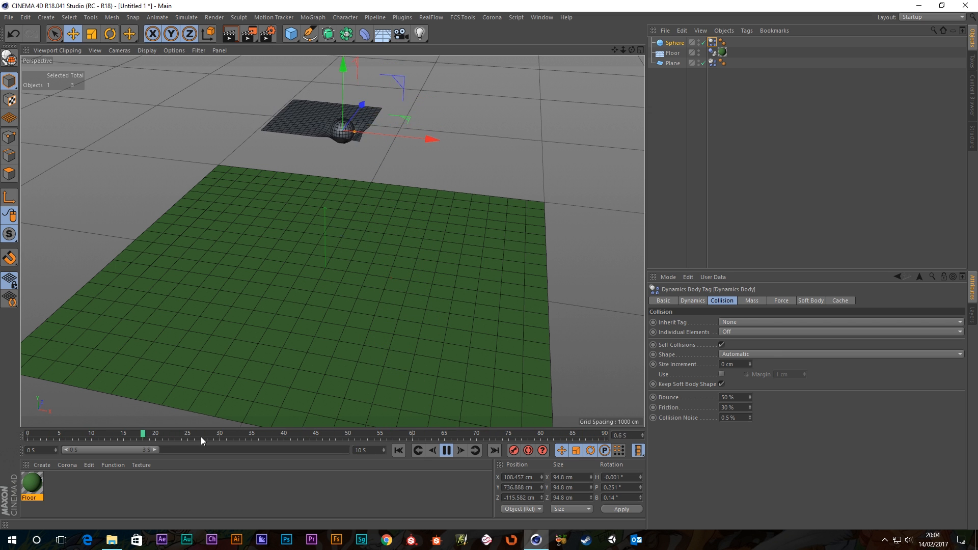
left_click_drag(152, 450, 251, 450)
left_click_drag(371, 457, 373, 455)
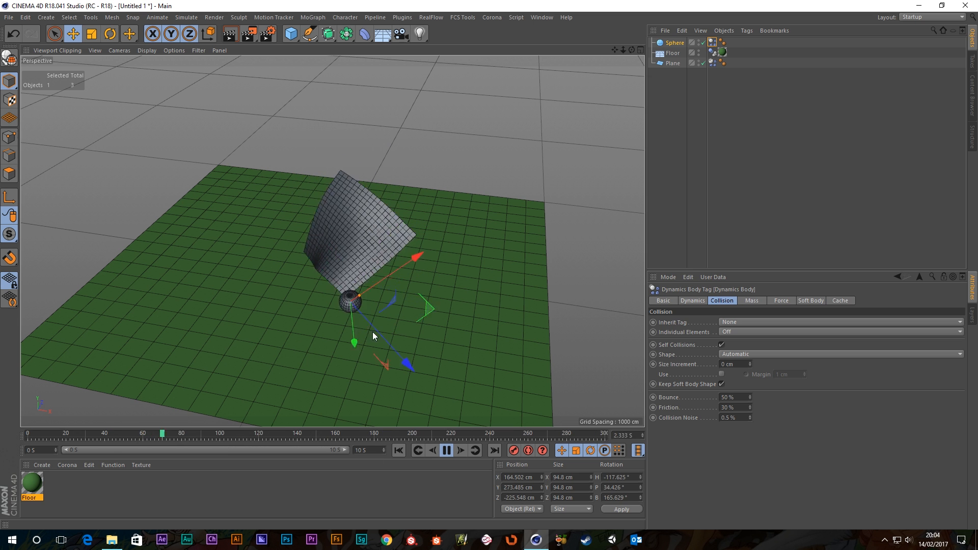
- Stop the simulation once the plane has landed, inspect its shape up close and return to the first frame
left_click(447, 452)
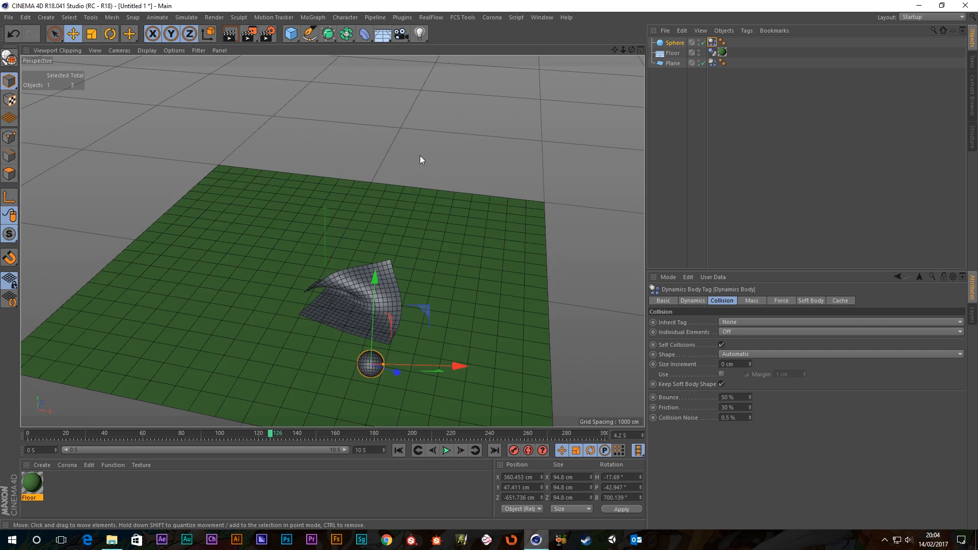
scroll(386, 295, "up", 4)
scroll(389, 284, "down", 4)
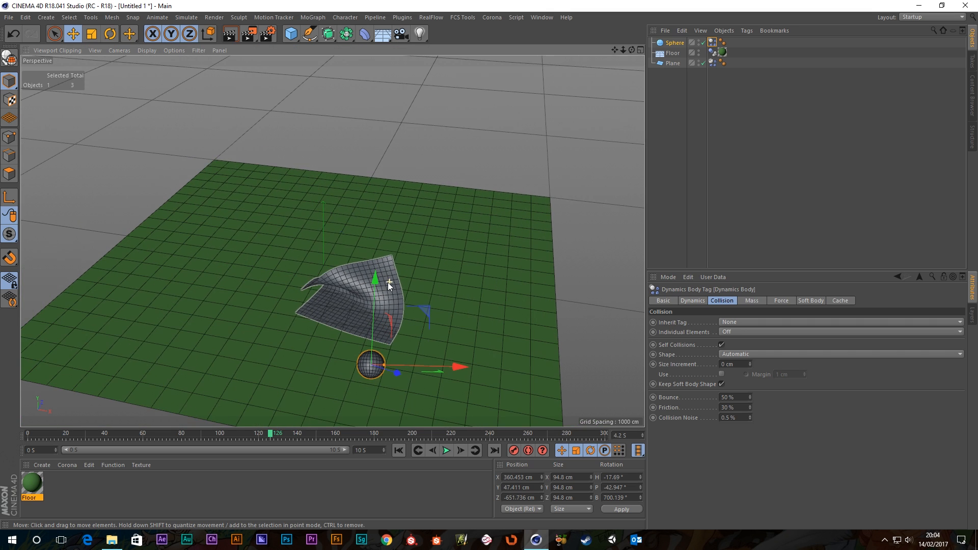
left_click(399, 452)
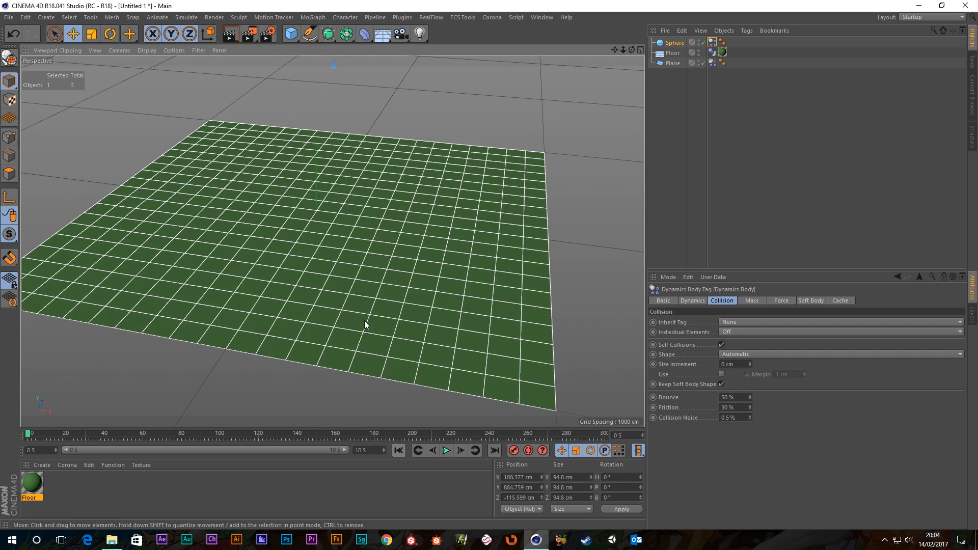
- Select the plane along with the sphere and raise both to a shared height of about 1859 cm
scroll(329, 151, "down", 5)
middle_click_drag(334, 138, 393, 255)
scroll(395, 257, "up", 2)
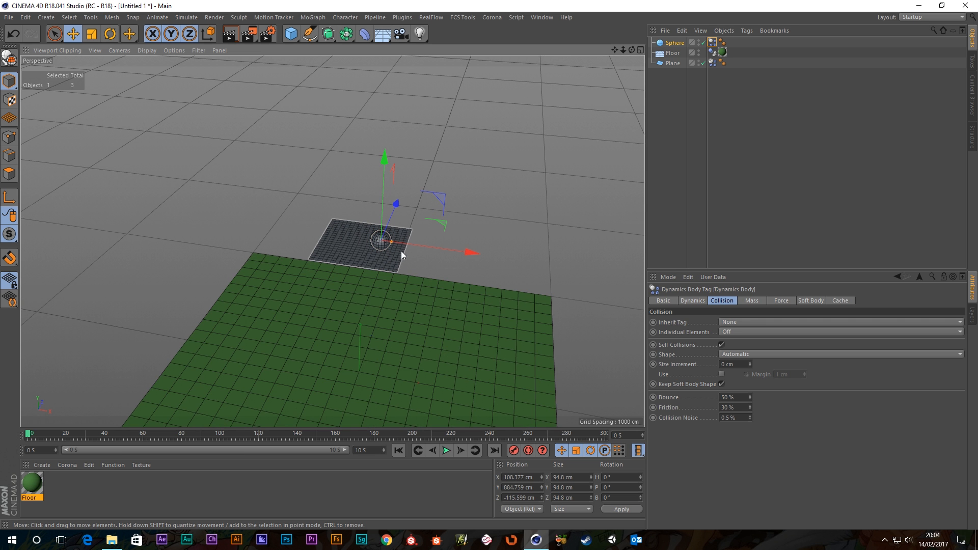
scroll(371, 258, "up", 4)
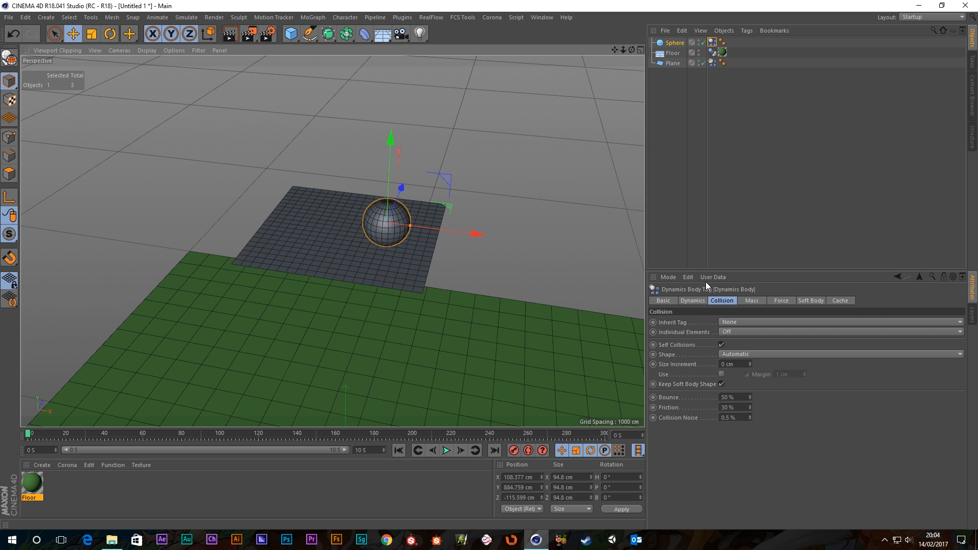
scroll(578, 272, "down", 3)
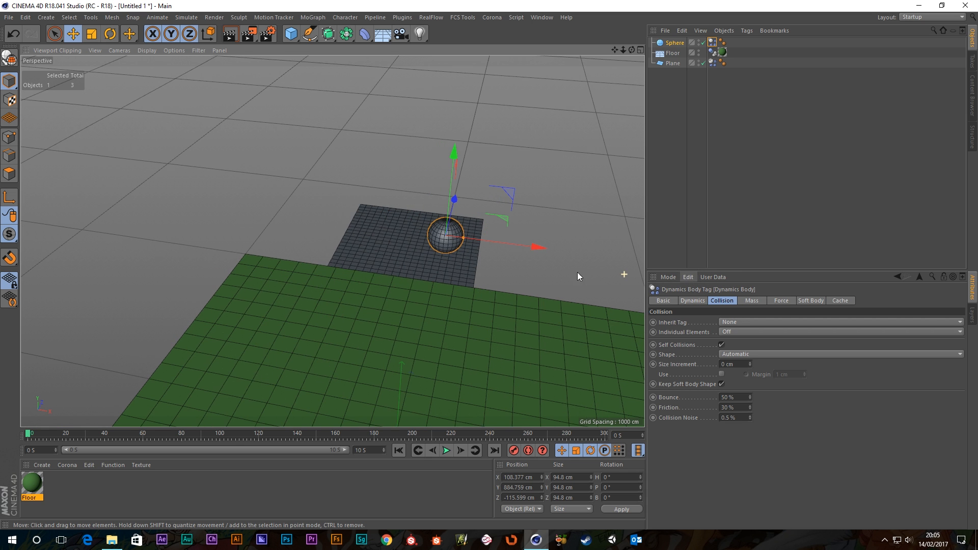
middle_click_drag(423, 257, 332, 243, "alt")
scroll(332, 244, "down", 3)
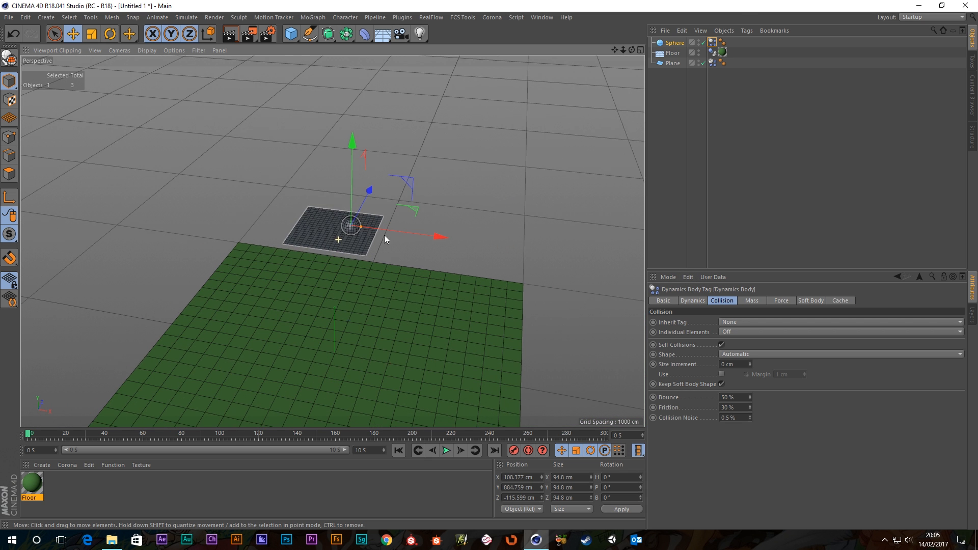
left_click(673, 64, "ctrl")
left_click_drag(341, 143, 351, 145)
scroll(386, 230, "down", 4)
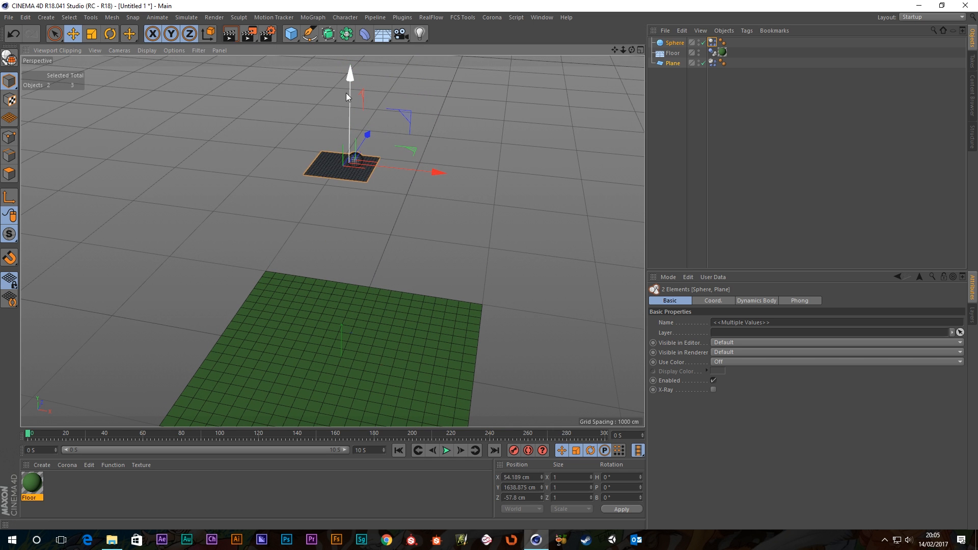
left_click_drag(347, 92, 347, 63)
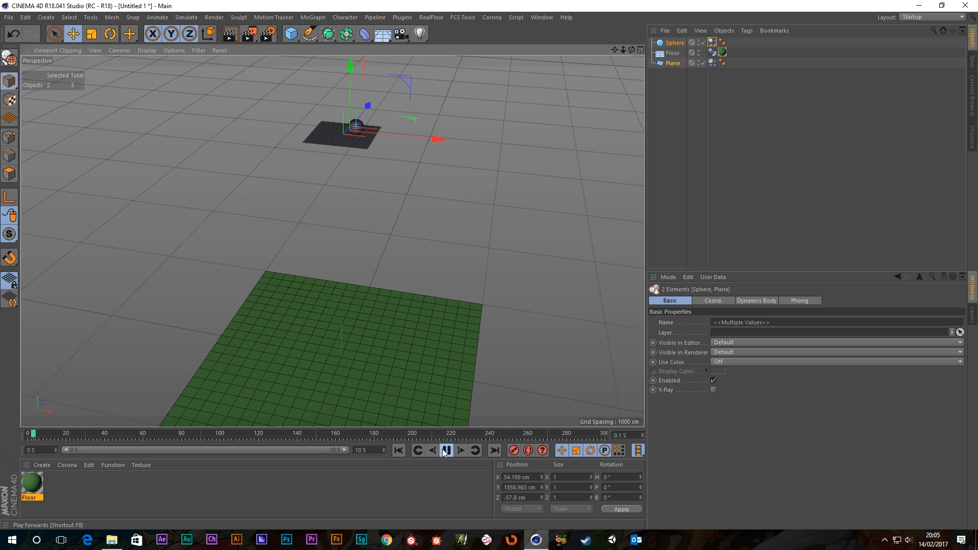
- Run the simulation from the new height, examine how the plane lands on the floor, and rewind to the start
left_click(515, 302)
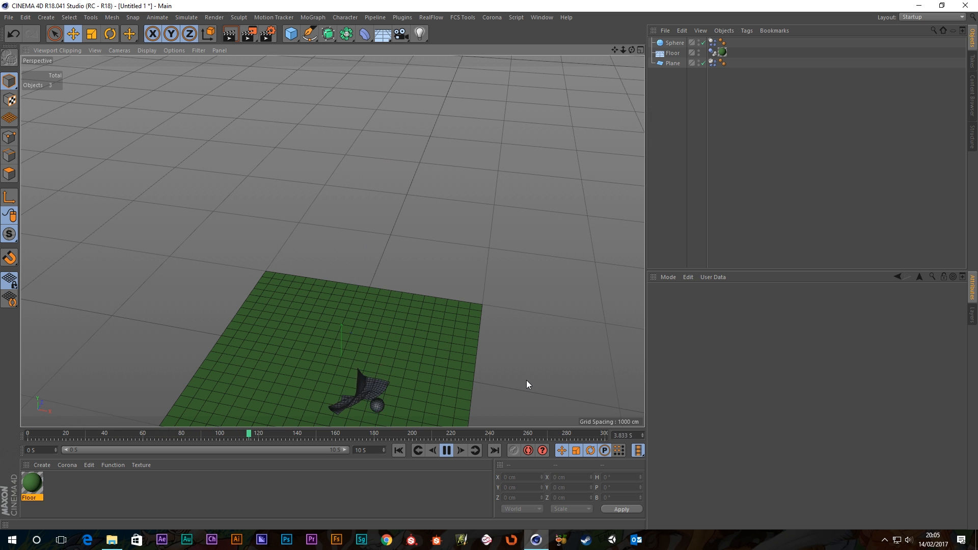
scroll(364, 410, "up", 4)
middle_click_drag(359, 376, 359, 265, "alt")
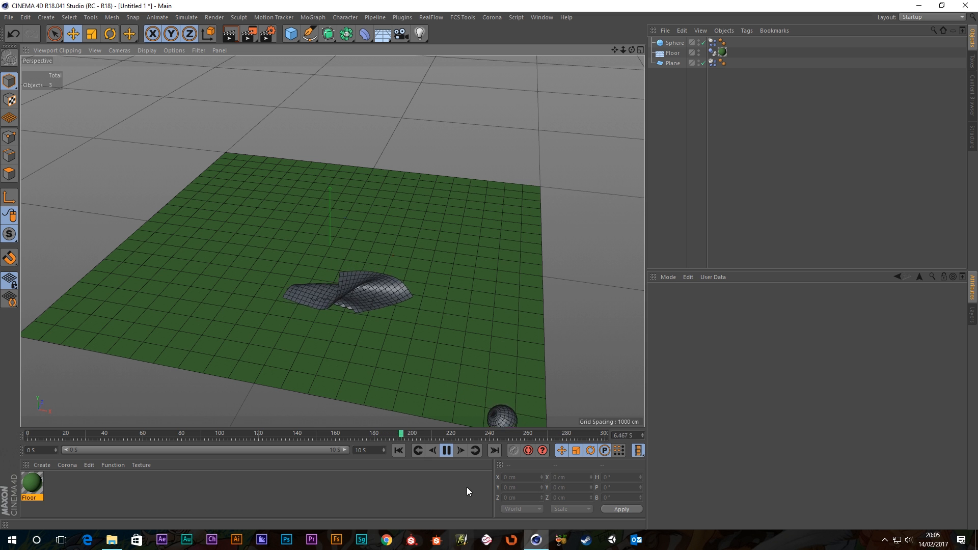
left_click(397, 451)
- Reorder the sphere below the plane in the object list and raise both objects to about 4143 cm
scroll(406, 270, "down", 8)
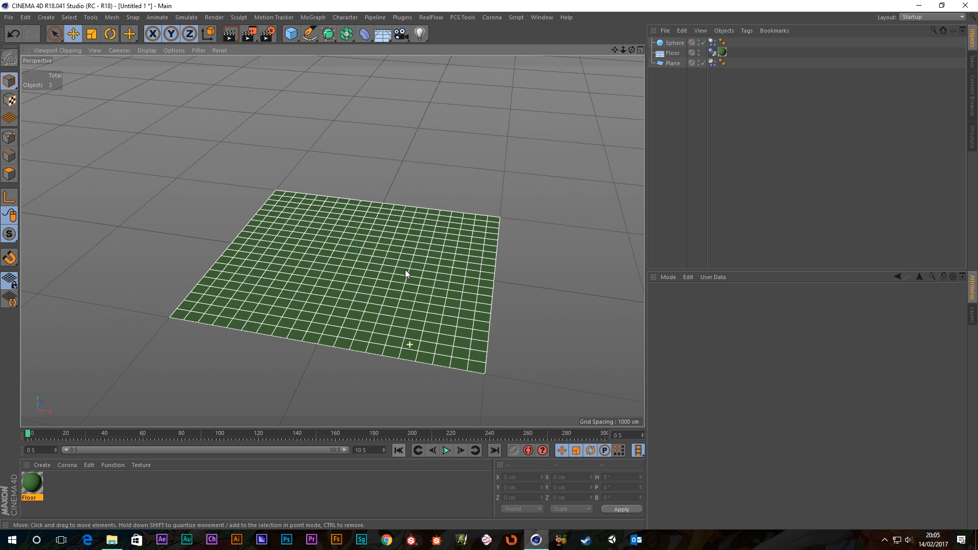
middle_click_drag(372, 164, 353, 253, "alt")
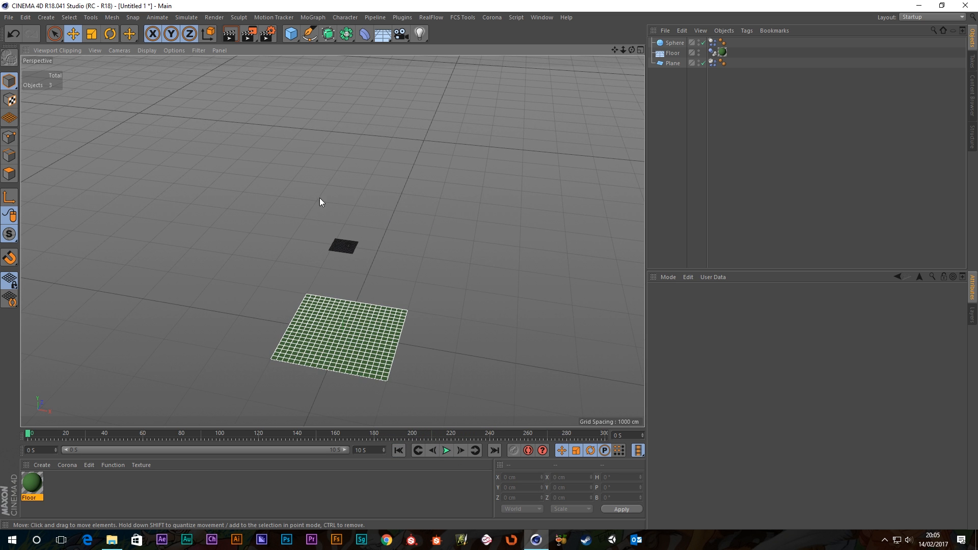
left_click(53, 34)
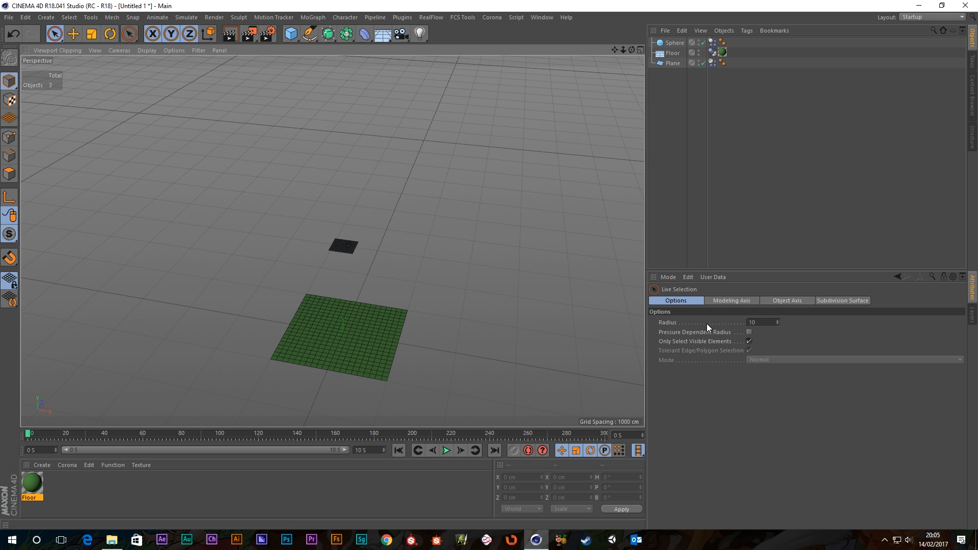
left_click_drag(675, 43, 670, 102)
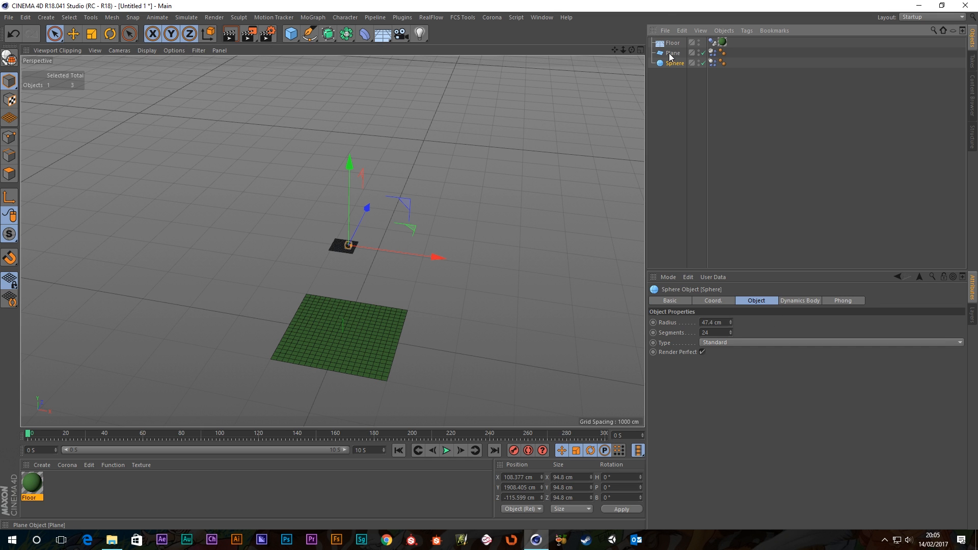
left_click(673, 53, "ctrl")
left_click_drag(347, 164, 349, 60)
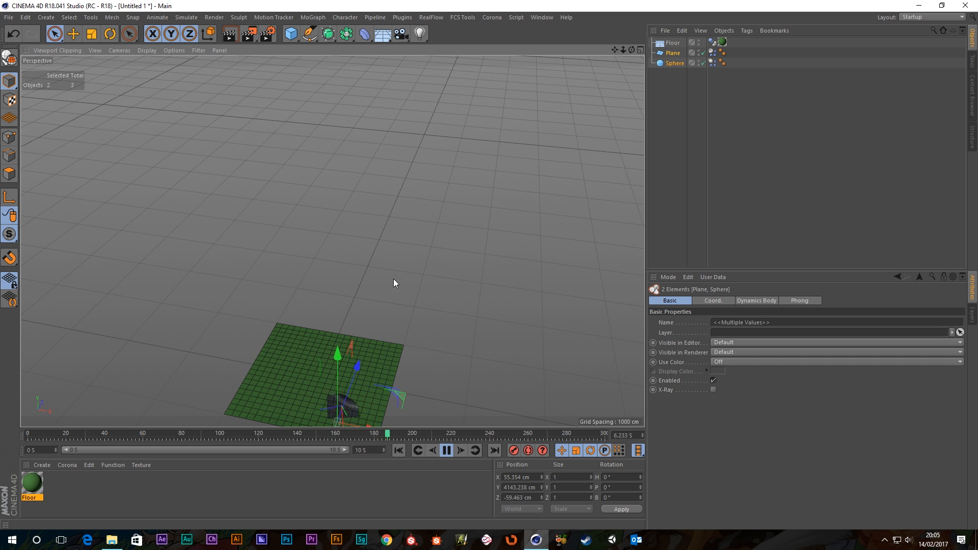
- Play the simulation from the increased height and check where the plane and sphere land relative to the floor
middle_click_drag(370, 375, 354, 231, "alt")
scroll(376, 275, "up", 5)
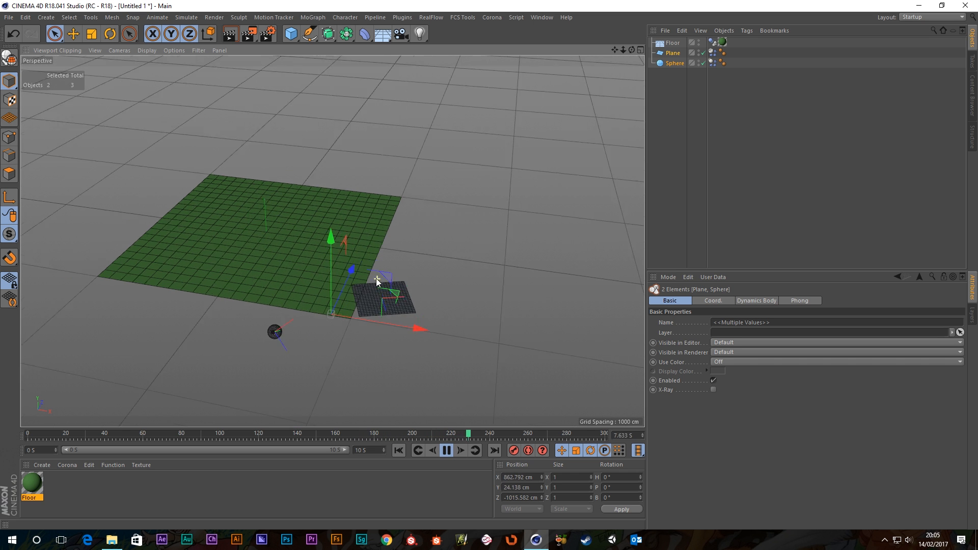
scroll(376, 274, "up", 2)
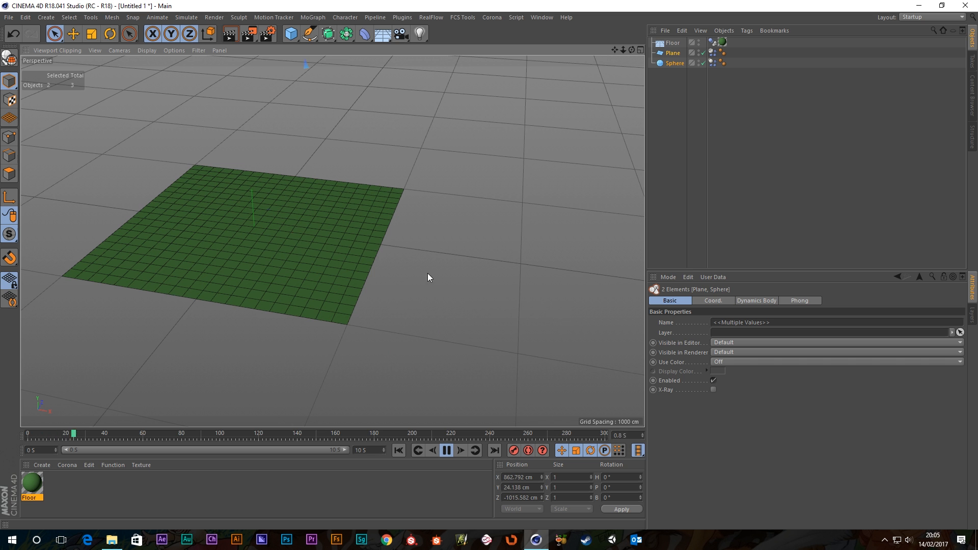
- Keep watching the running simulation from several angles to compare how the plane and sphere come down, and rewind it to the start
scroll(350, 202, "down", 3)
middle_click_drag(384, 198, 404, 268, "alt")
scroll(403, 263, "down", 1)
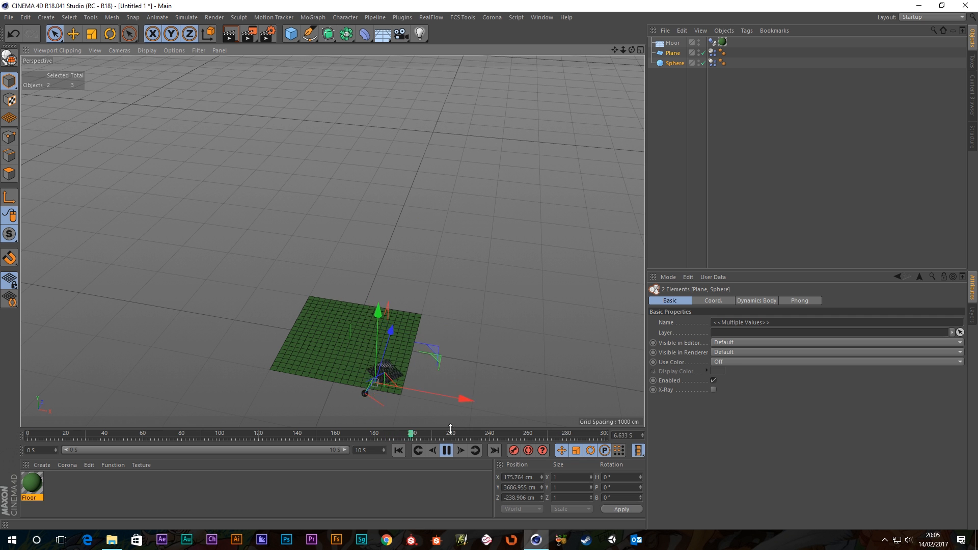
scroll(373, 381, "up", 4)
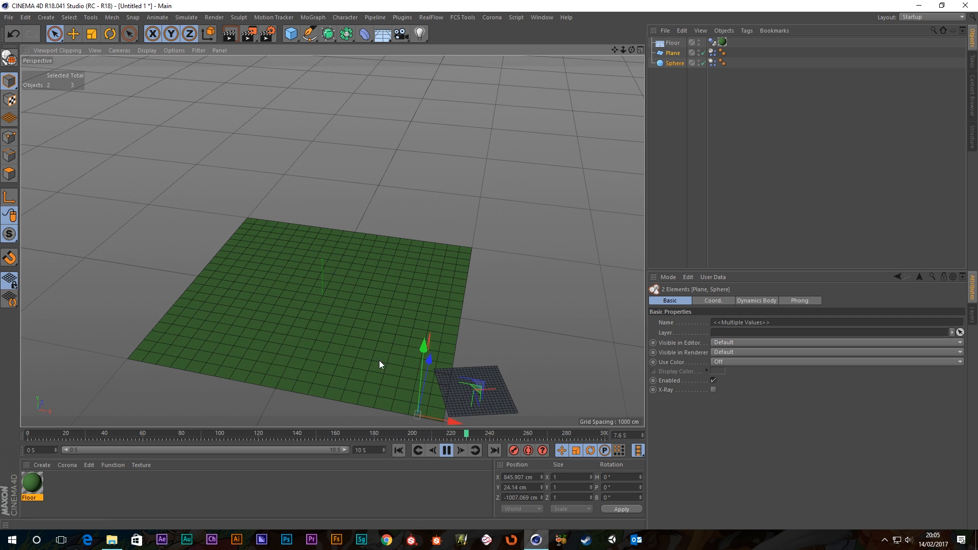
middle_click_drag(379, 361, 343, 278, "alt")
left_click_drag(376, 278, 351, 302, "alt")
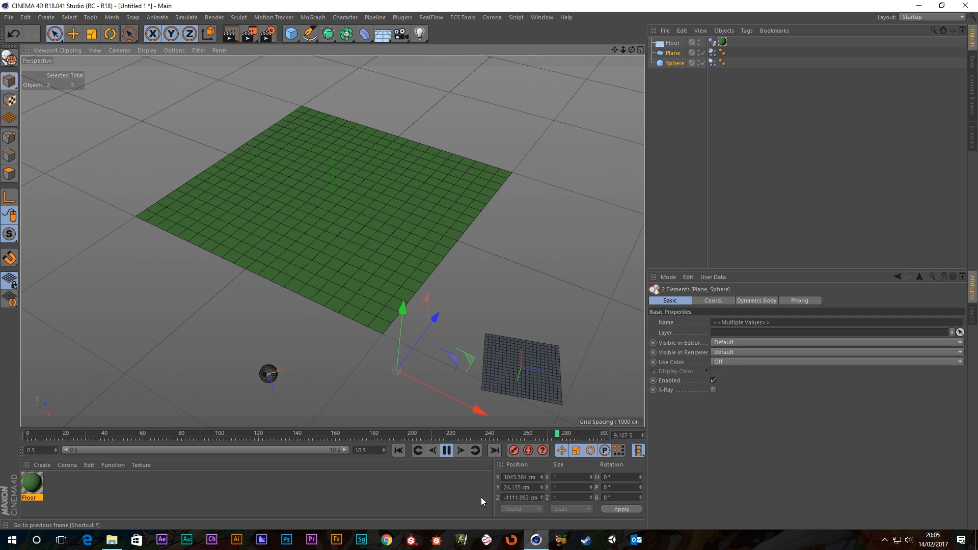
left_click(446, 451)
- Delete the plane and the sphere from the scene, keeping only the floor
left_click(675, 54)
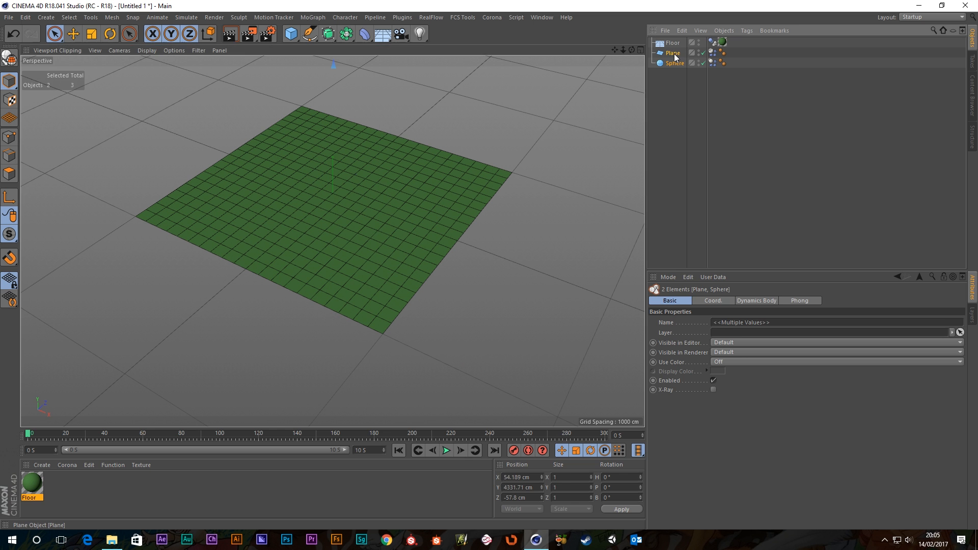
left_click(673, 53)
key("Delete")
left_click(673, 53)
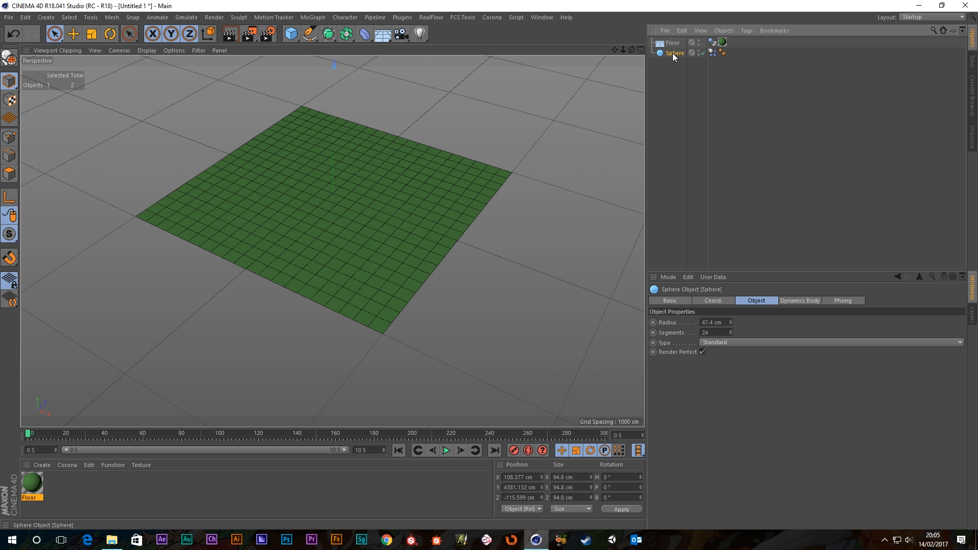
key("Delete")
- Add a cube at the centre of the floor and stretch it to an X size of 1000 cm
scroll(341, 213, "up", 3)
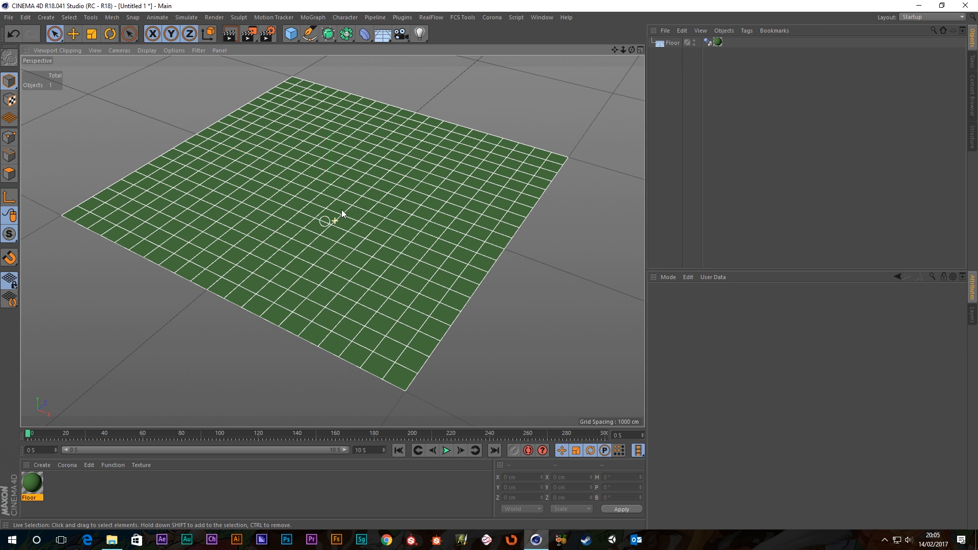
left_click_drag(350, 151, 351, 140, "alt")
middle_click_drag(351, 140, 360, 189, "alt")
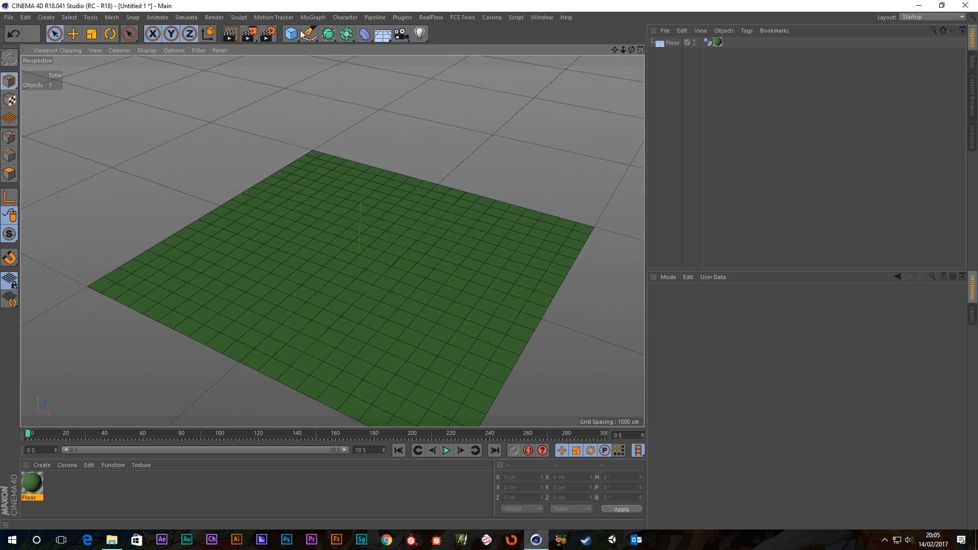
left_click(293, 38)
left_click(367, 42)
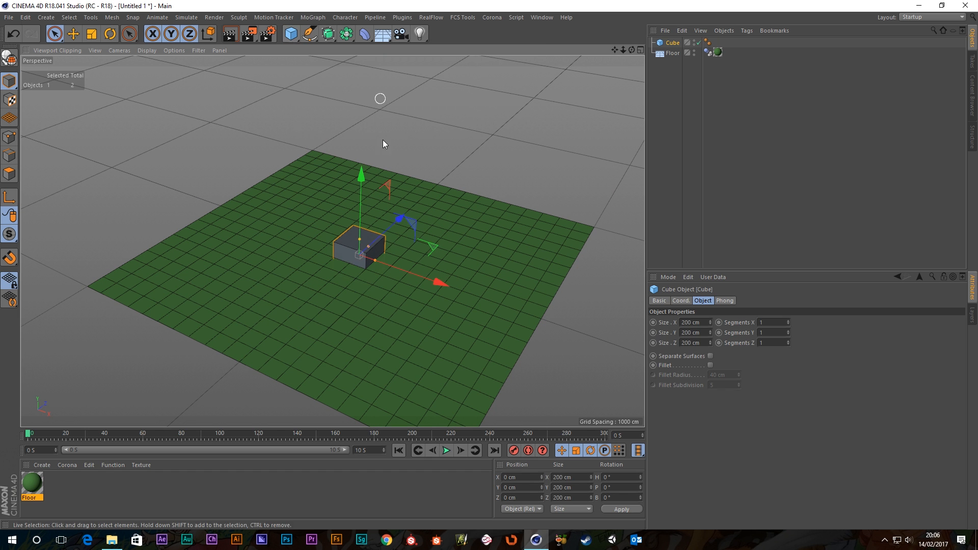
left_click_drag(375, 262, 452, 293)
left_click(695, 323)
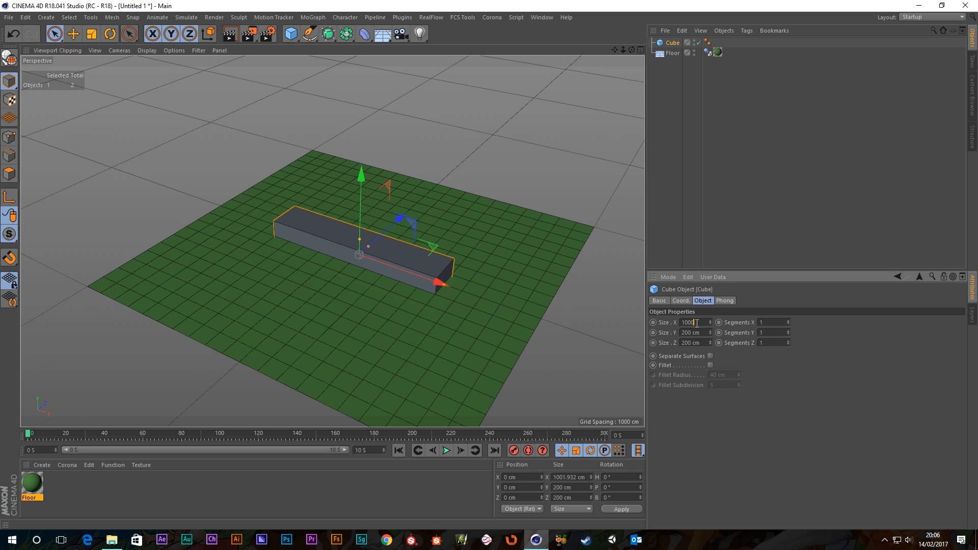
scroll(378, 257, "up", 5)
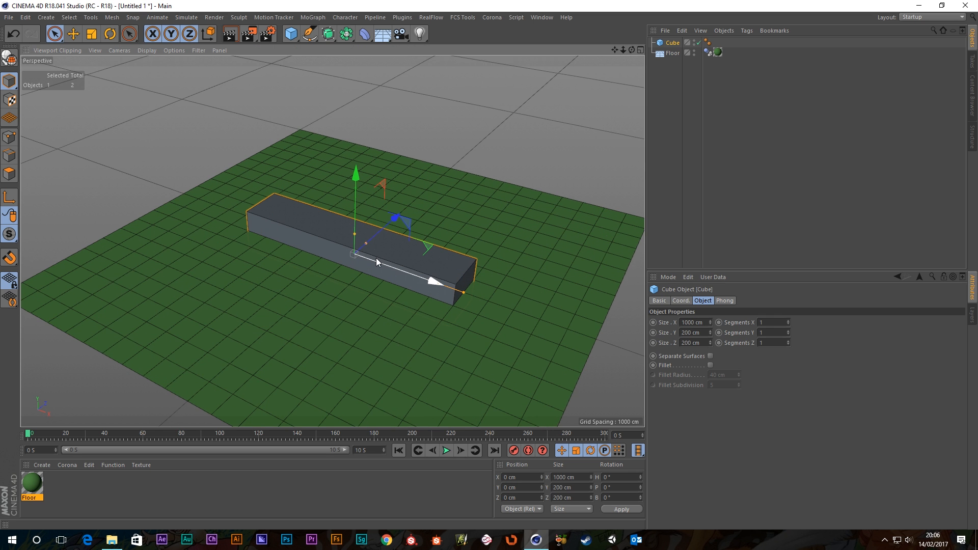
- Set the cube's Y segments to 2 and hide the floor
left_click(791, 331)
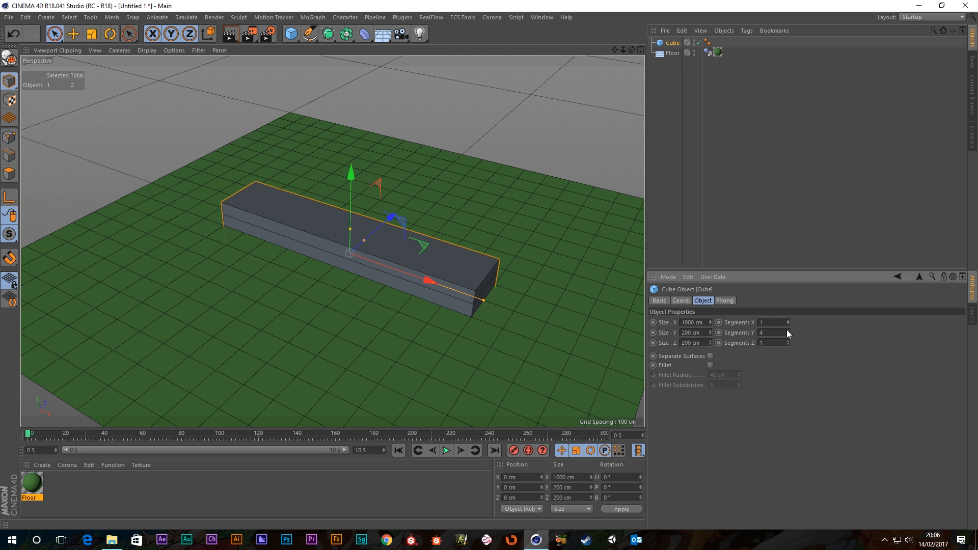
left_click(788, 330)
left_click(788, 331)
left_click(787, 330)
left_click(788, 331)
left_click(788, 331)
left_click(788, 331)
left_click(788, 334)
left_click(788, 334)
left_click(788, 334)
left_click(788, 334)
left_click(788, 334)
left_click(787, 335)
left_click(694, 51)
left_click_drag(372, 241, 354, 267, "alt")
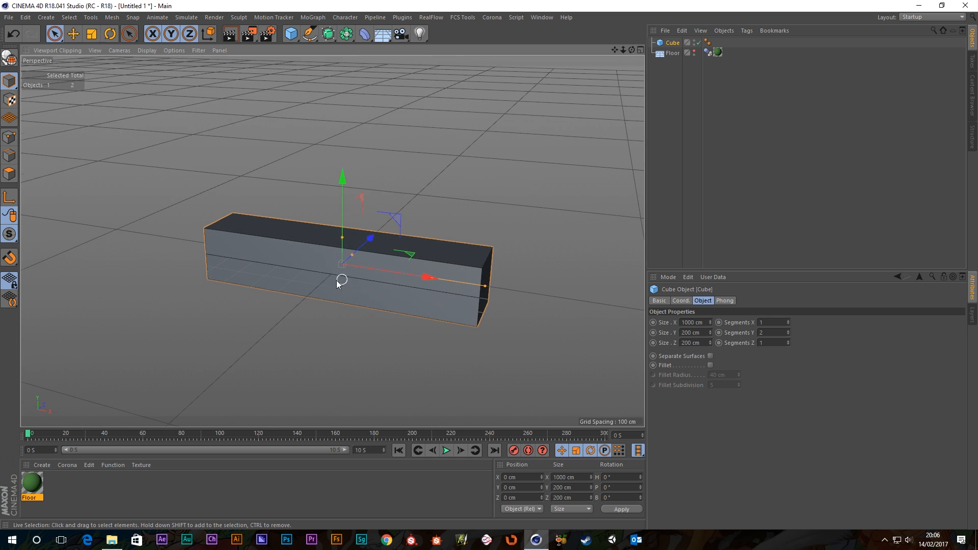
- Divide the cube into 10 segments along X and 2 segments along Z
scroll(346, 277, "up", 3)
left_click_drag(483, 285, 517, 282, "alt")
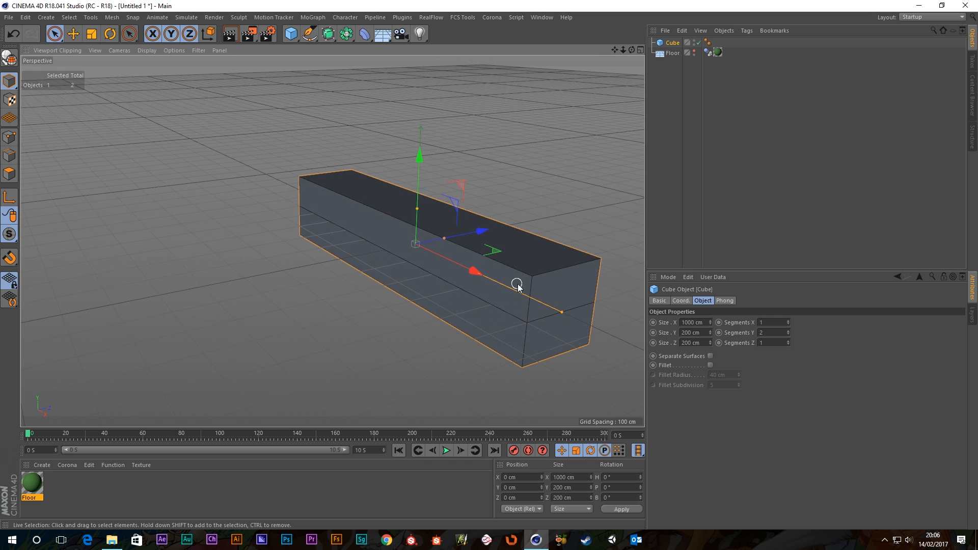
left_click(790, 320)
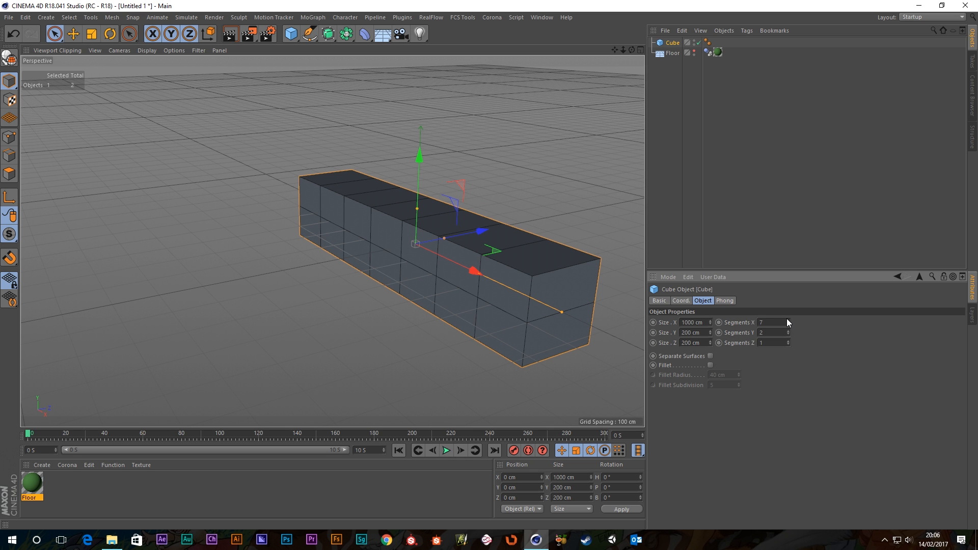
left_click(788, 320)
left_click_drag(400, 327, 586, 325, "alt")
left_click(789, 341)
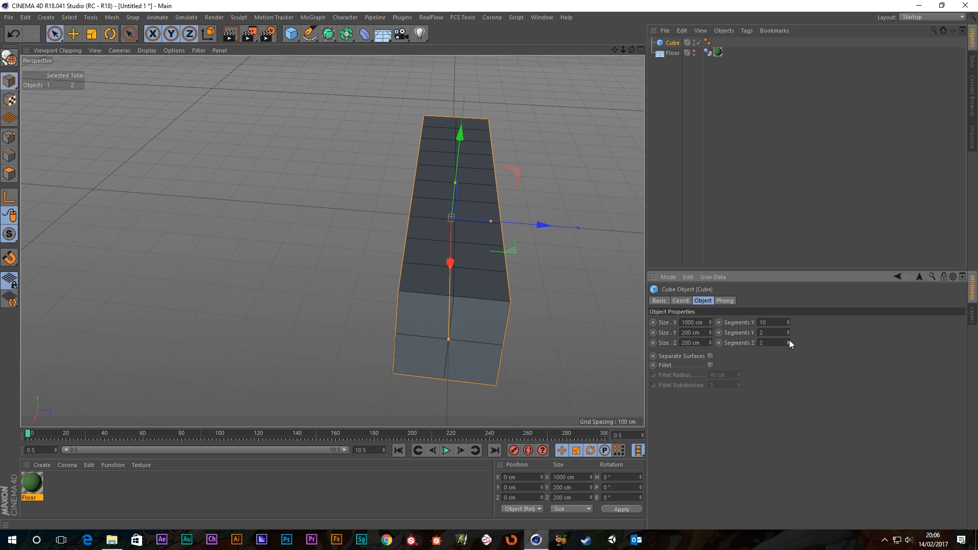
- Convert the cube to an editable polygon object and show it enlarged in the front view
left_click_drag(489, 305, 368, 273, "alt")
left_click(9, 59)
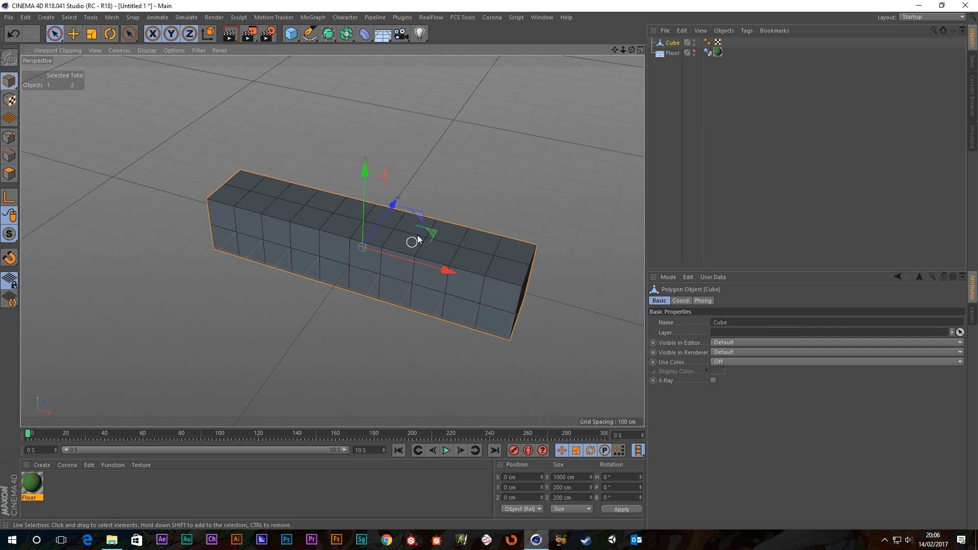
middle_click(496, 180)
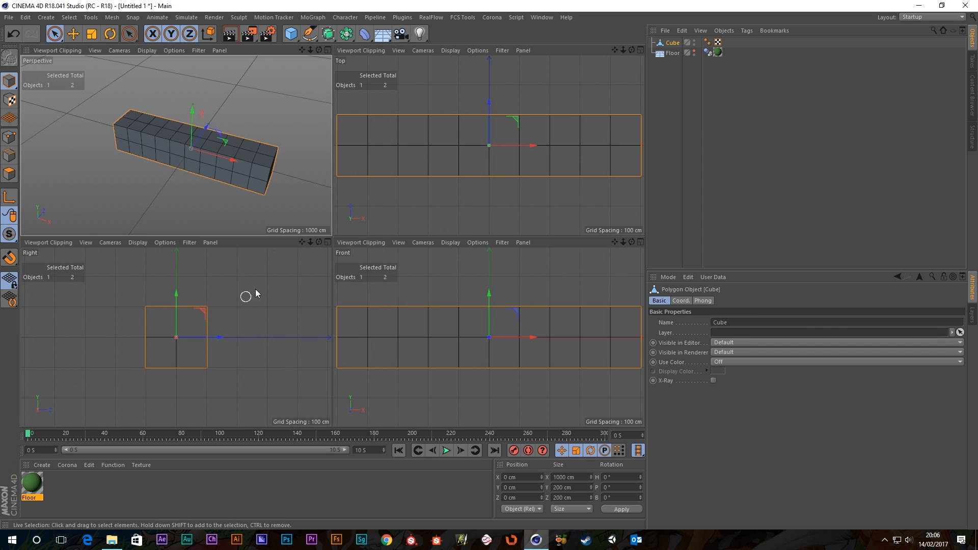
scroll(451, 182, "down", 3)
scroll(449, 184, "up", 3)
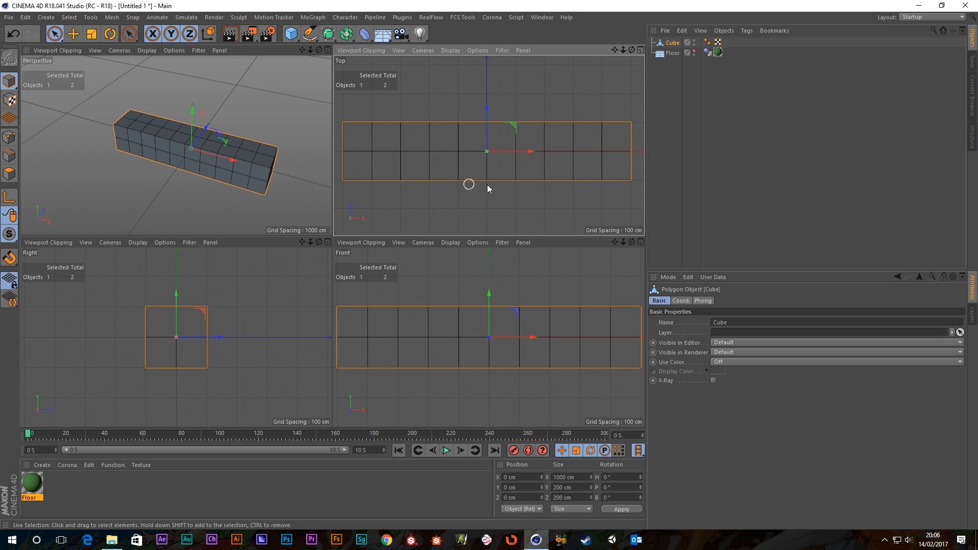
scroll(387, 317, "down", 3)
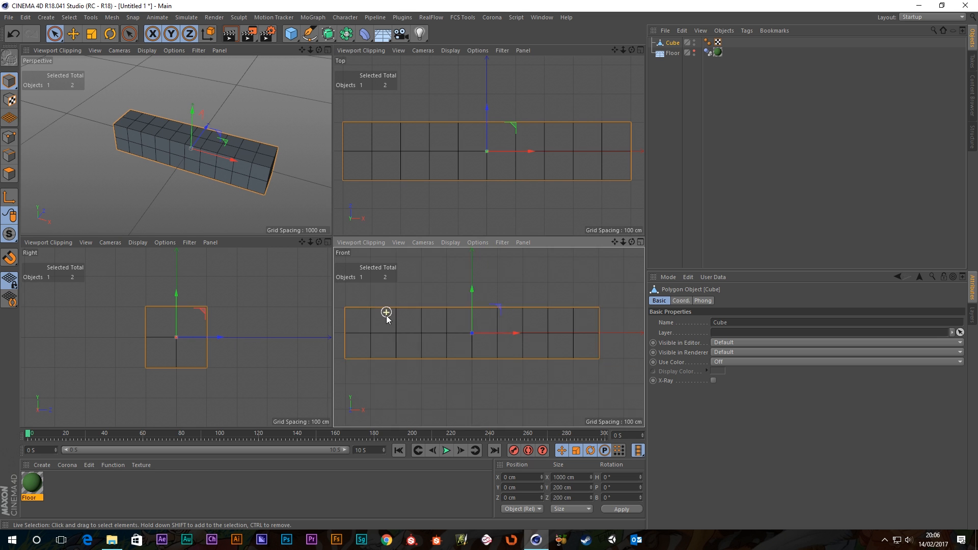
scroll(415, 331, "up", 2)
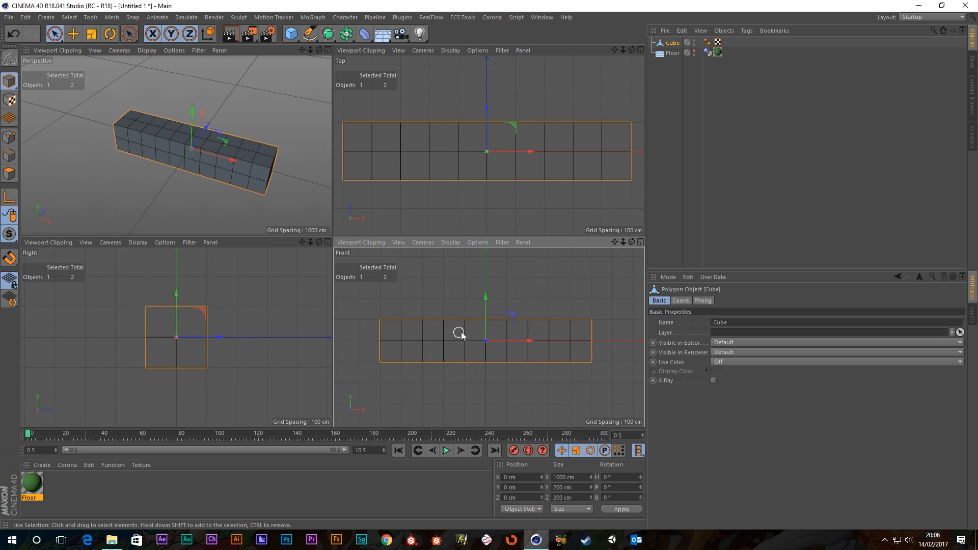
middle_click(461, 333)
scroll(345, 247, "up", 2)
scroll(365, 259, "down", 3)
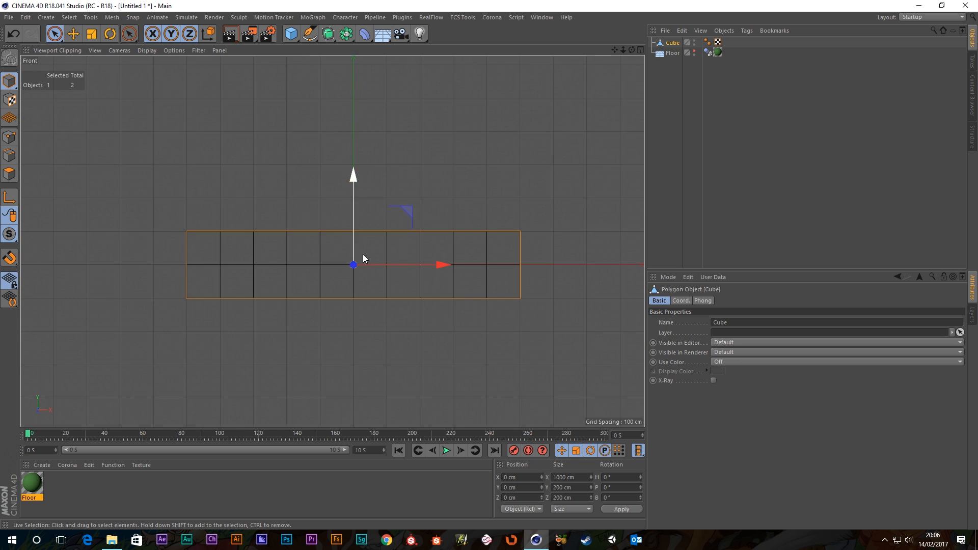
scroll(379, 250, "up", 2)
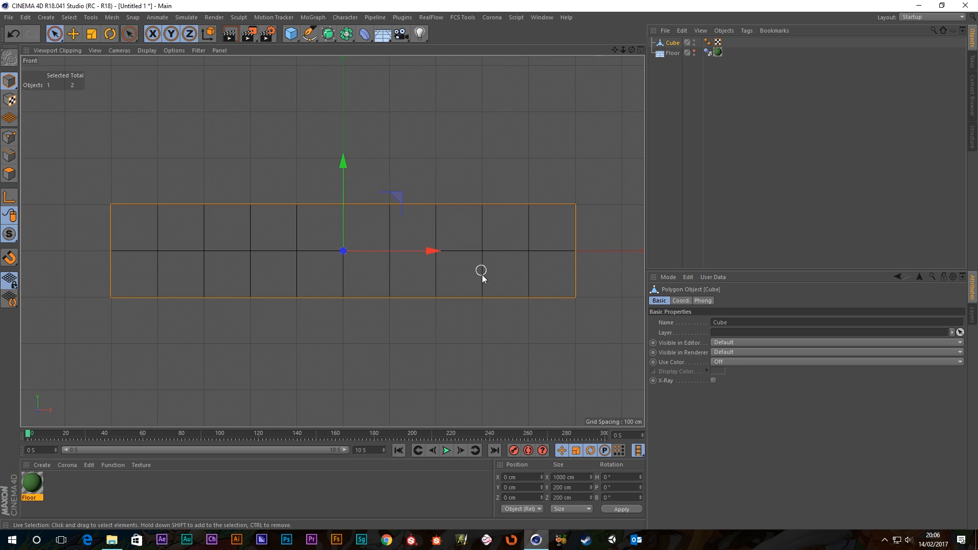
- Switch to point mode and choose Rectangle Selection with Tolerant Selection enabled
left_click(9, 142)
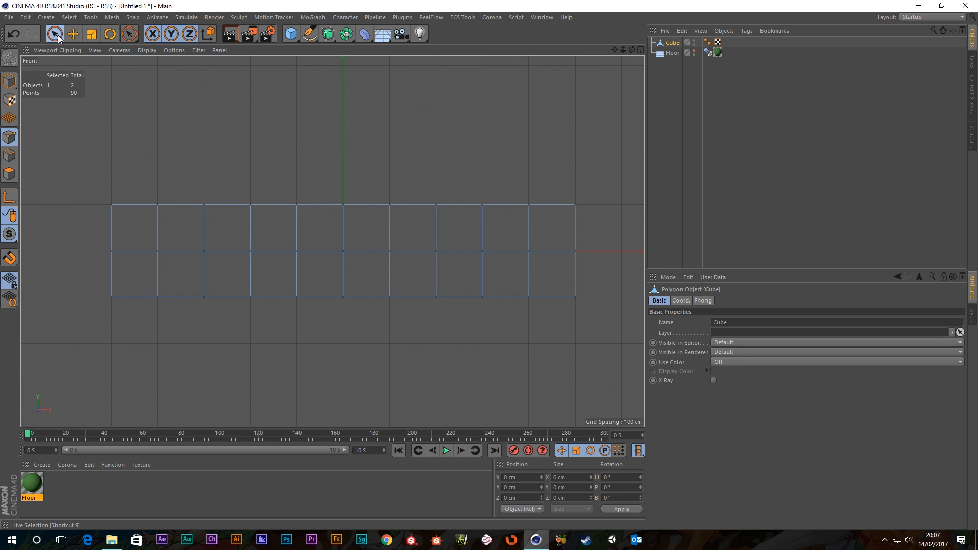
left_click_drag(57, 34, 83, 81)
left_click(114, 66)
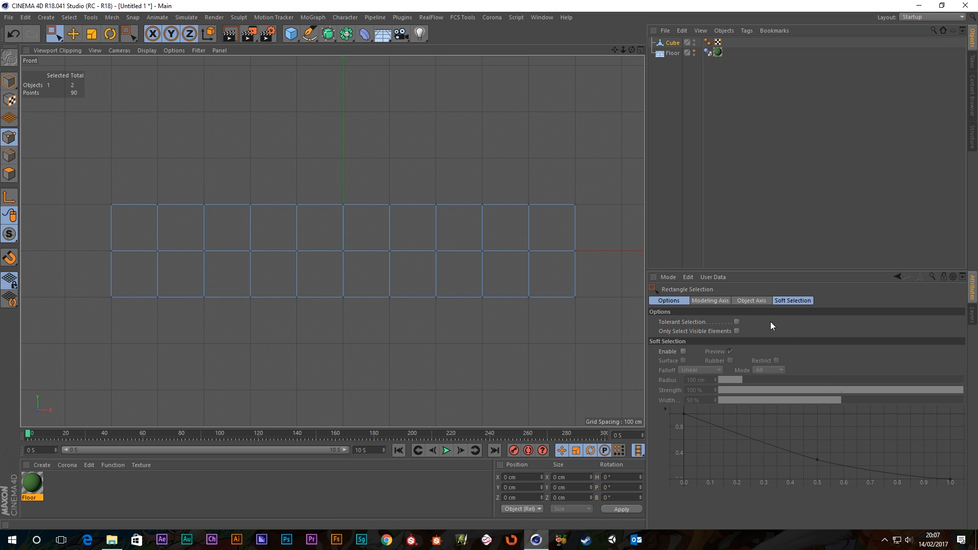
left_click(736, 323)
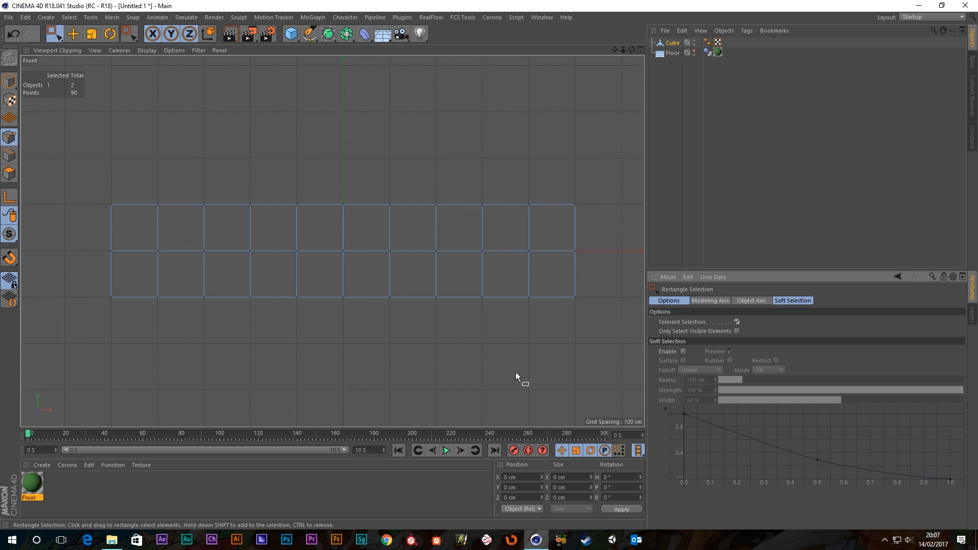
- Select all the points on the cube's positive X end face and activate the Scale tool
scroll(477, 312, "down", 2)
middle_click_drag(477, 312, 370, 274)
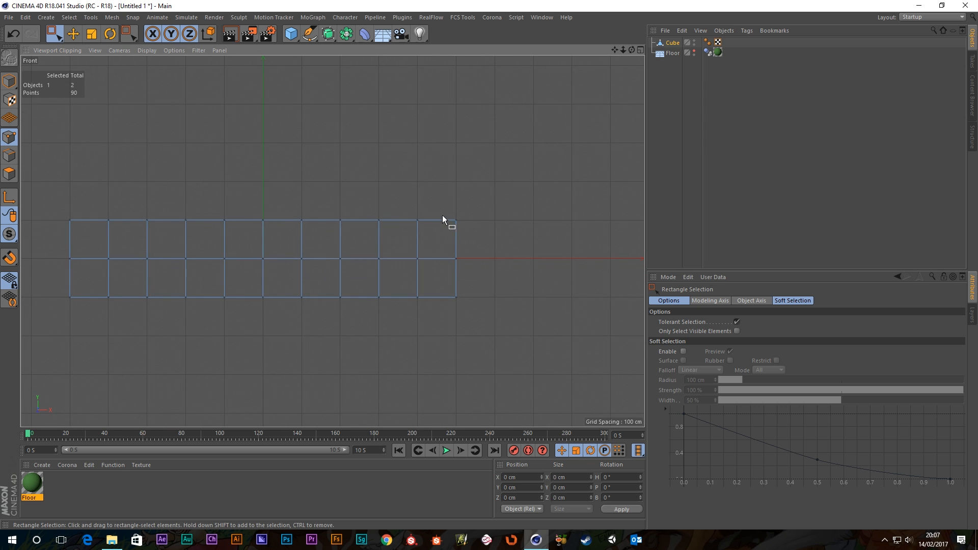
left_click_drag(497, 357, 498, 356)
key("t")
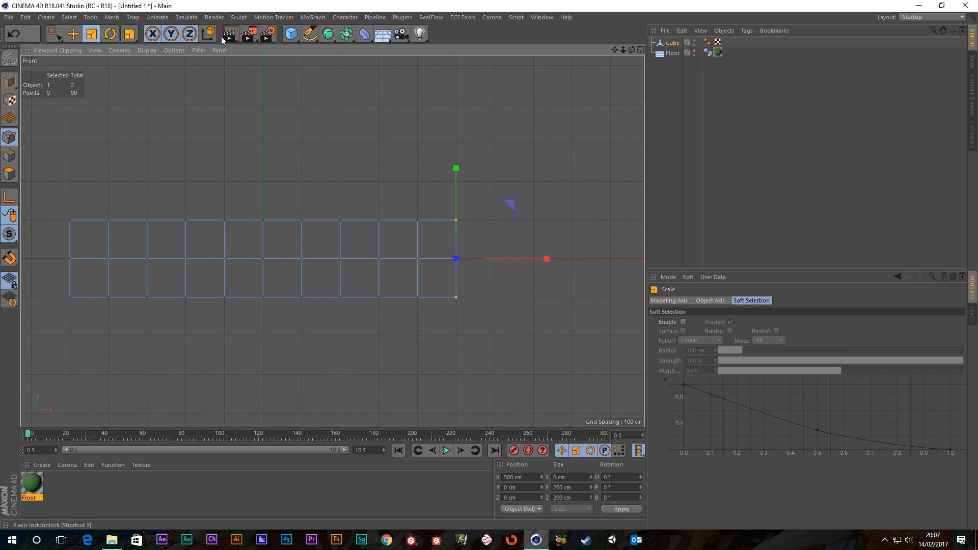
- Try scaling the selected end points to a height of about 148 cm, check the shape in perspective, and undo the scaling
left_click_drag(517, 203, 504, 228)
middle_click(294, 110)
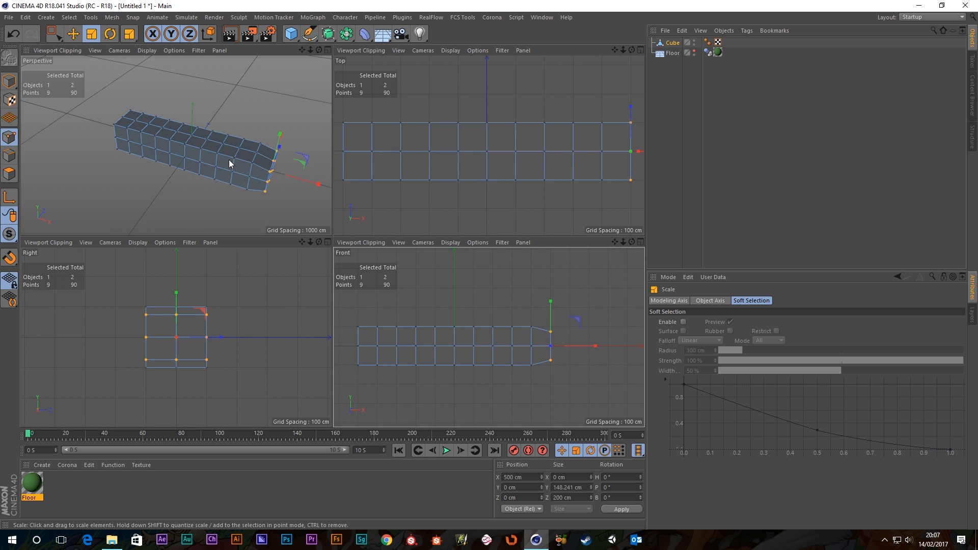
middle_click(230, 161)
left_click_drag(279, 186, 317, 271, "alt")
middle_click_drag(426, 313, 318, 255, "alt")
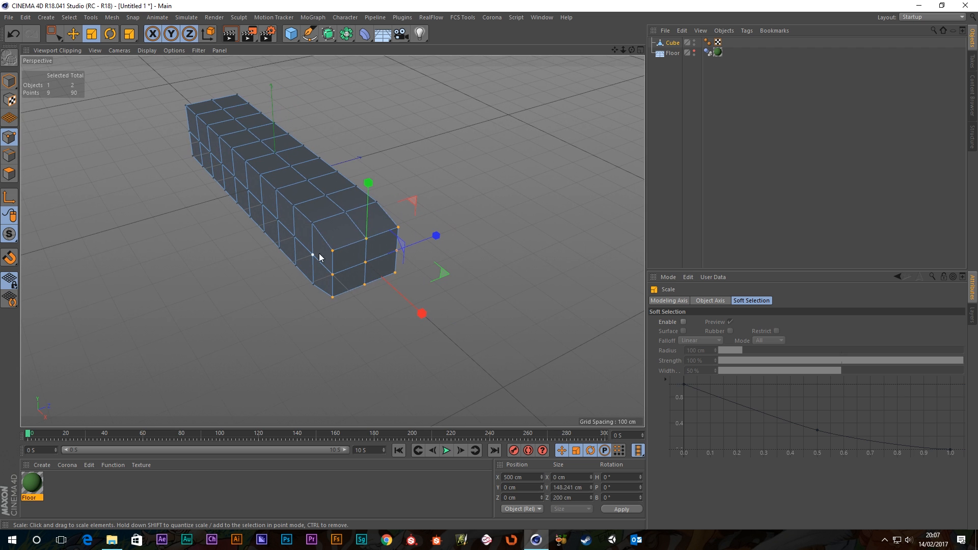
key("ctrl+z")
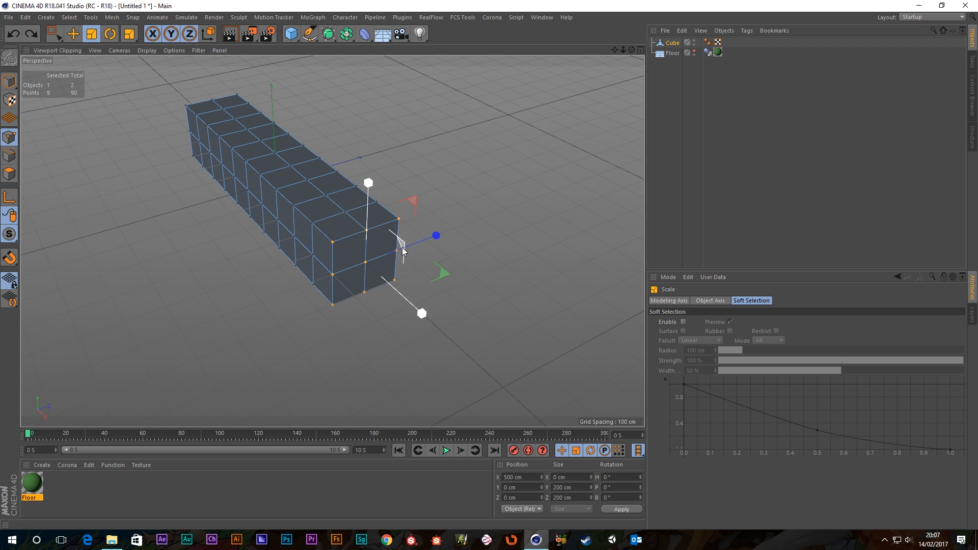
- Try narrowing the end points to a height of about 101 cm with the planar scale handle, and undo the scaling
left_click_drag(405, 252, 386, 261)
mouse_move(478, 278)
left_mouse_down("alt")
mouse_move(557, 250)
mouse_move(455, 256)
mouse_move(471, 268)
left_mouse_up("alt")
middle_click(524, 331)
middle_click(531, 338)
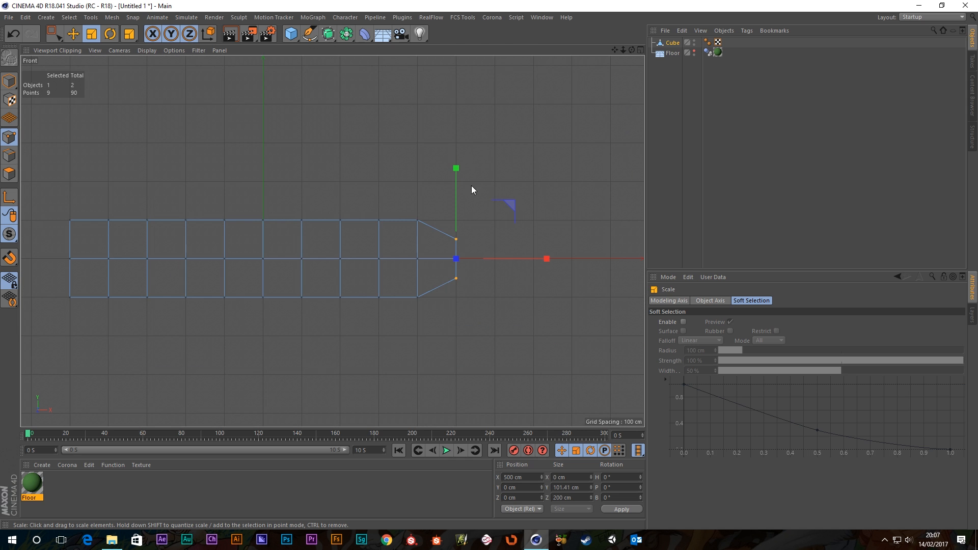
mouse_move(512, 205)
left_mouse_down()
mouse_move(522, 173)
mouse_move(502, 206)
left_mouse_up()
middle_click(174, 148)
key("ctrl+z")
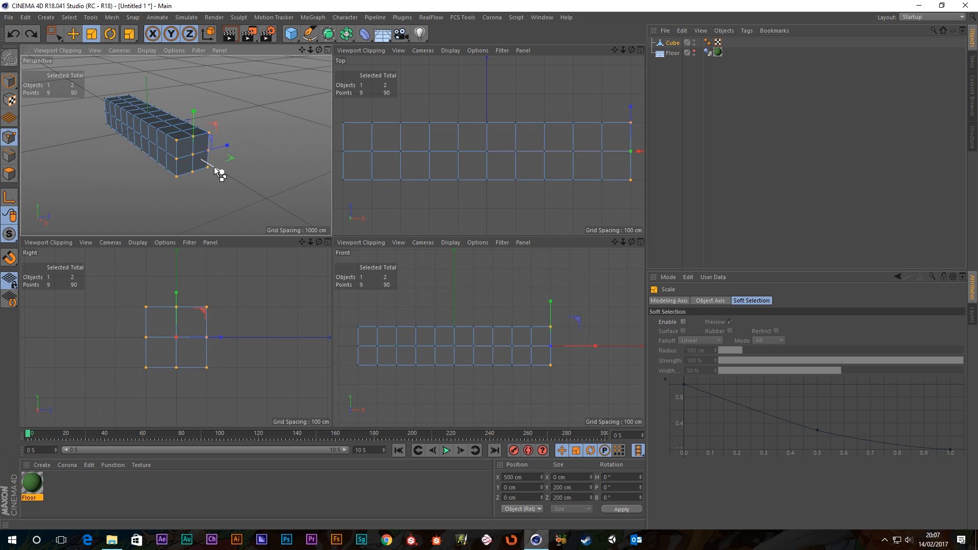
- Scale the end points uniformly to about 101 cm in Y and Z, and check the taper in the perspective and front views
middle_click(525, 306)
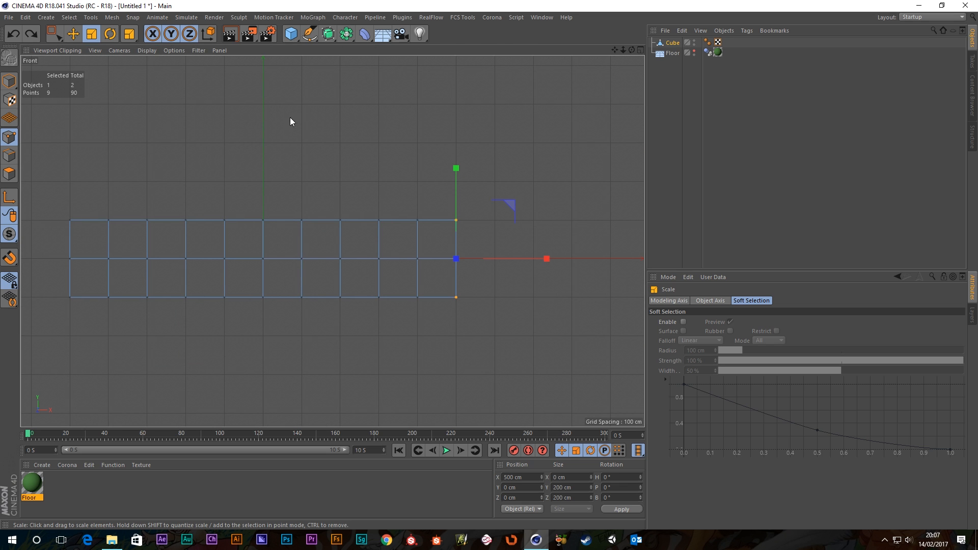
left_click_drag(363, 115, 317, 202)
left_click_drag(276, 278, 316, 240)
middle_click(187, 153)
middle_click(187, 156)
left_click_drag(328, 308, 426, 334, "alt")
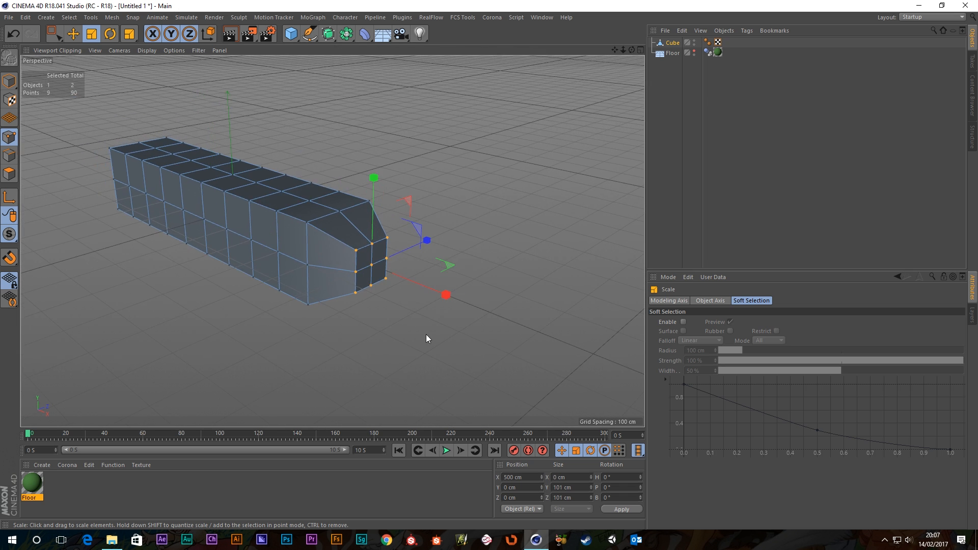
middle_click(426, 335)
middle_click(472, 342)
left_click_drag(388, 252, 493, 251, "alt")
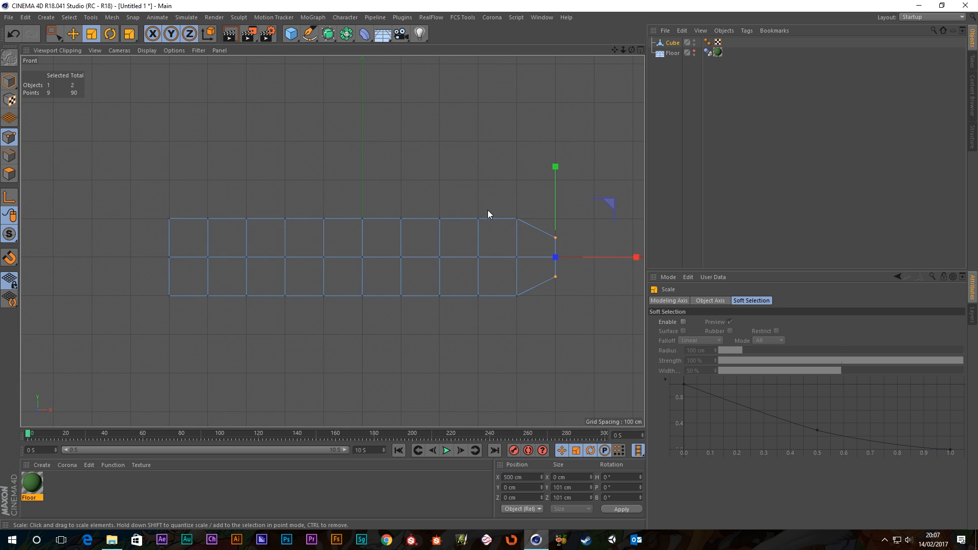
- Move the selected points of the positive X end face inward to about X 470 cm
key("0")
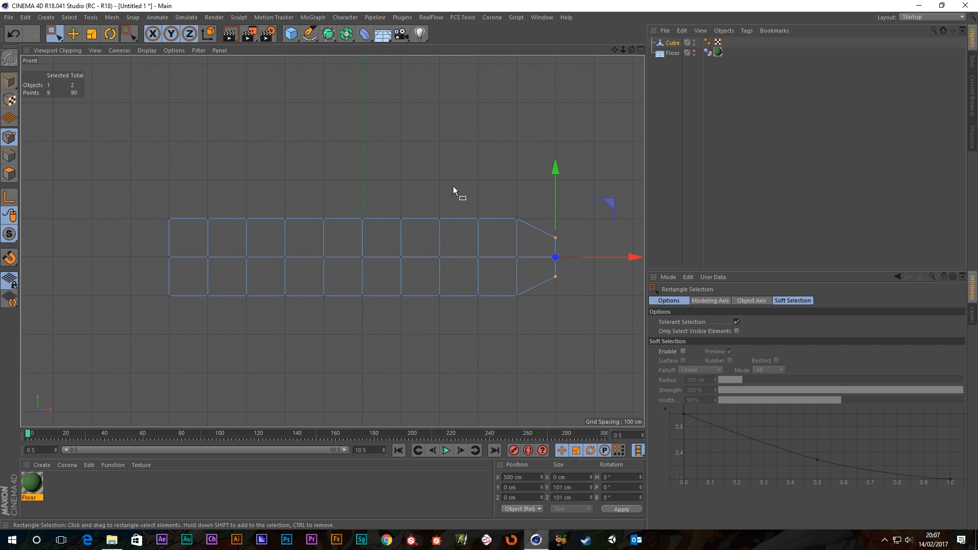
left_click_drag(616, 266, 618, 266)
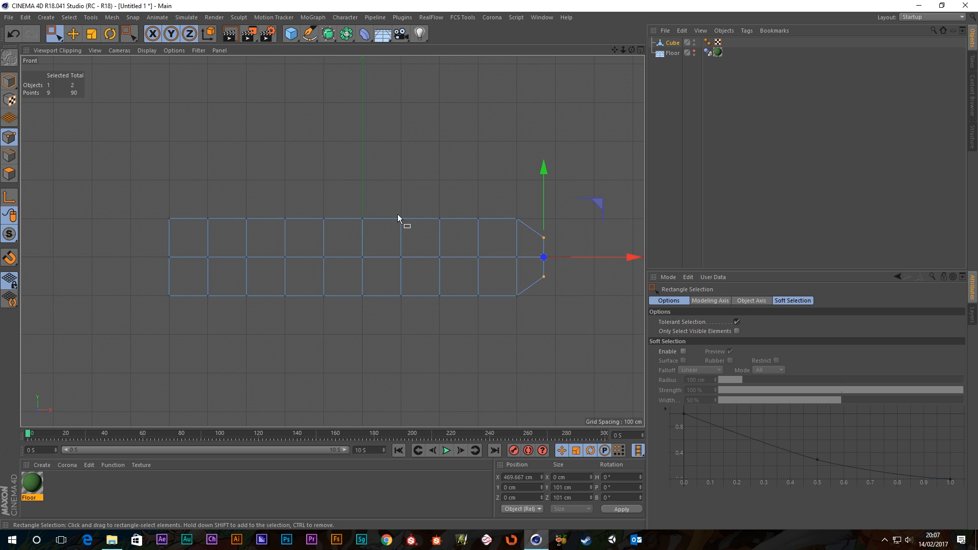
middle_click_drag(398, 215, 470, 210, "alt")
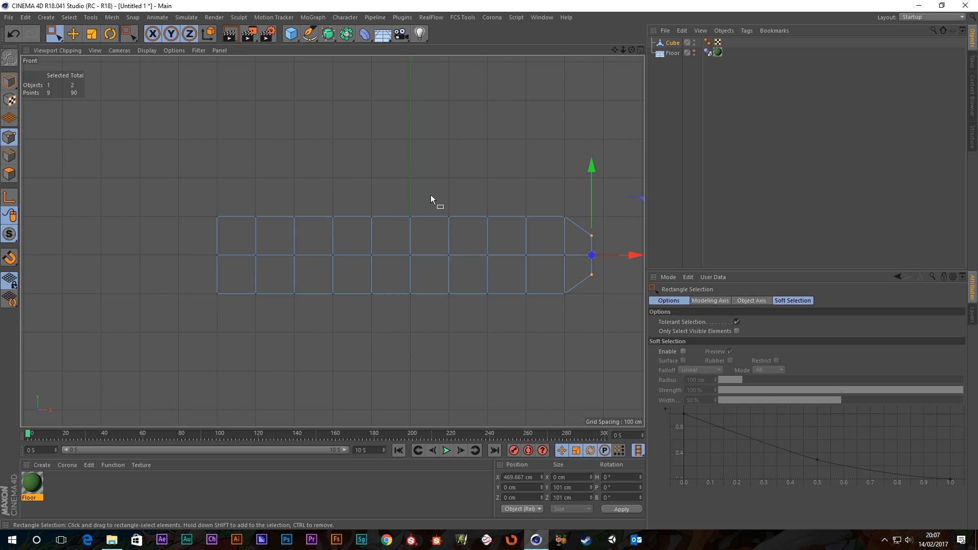
- Select the top points at X 100 cm and 200 cm and lower them to about Y 58 cm
left_click_drag(430, 197, 513, 239)
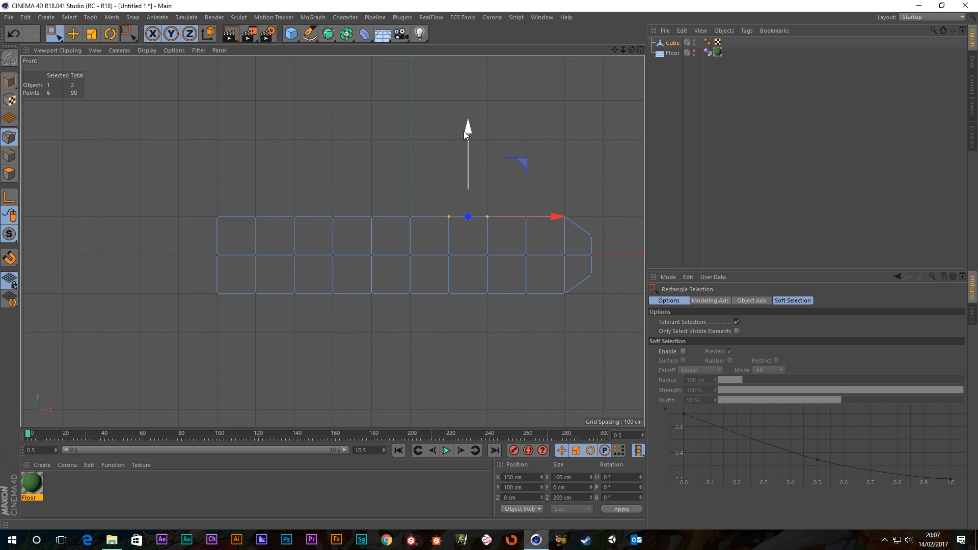
left_click_drag(465, 133, 461, 148)
middle_click_drag(296, 221, 274, 189, "alt")
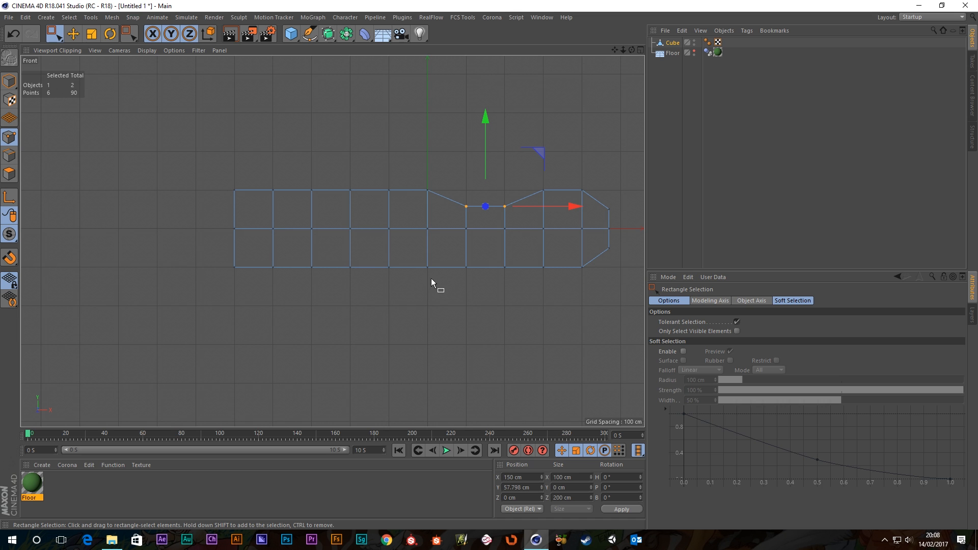
- Try raising the middle and lower rows of the tail half in stages toward the negative X end, and undo the moves
left_click_drag(395, 278, 206, 215)
left_click_drag(312, 164, 310, 155)
left_click_drag(368, 276, 211, 211)
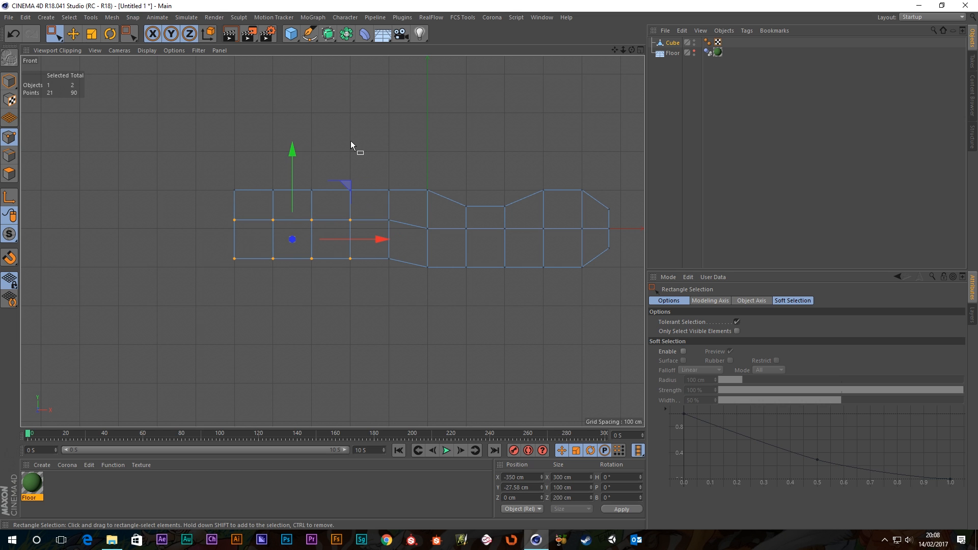
left_click_drag(291, 155, 292, 153)
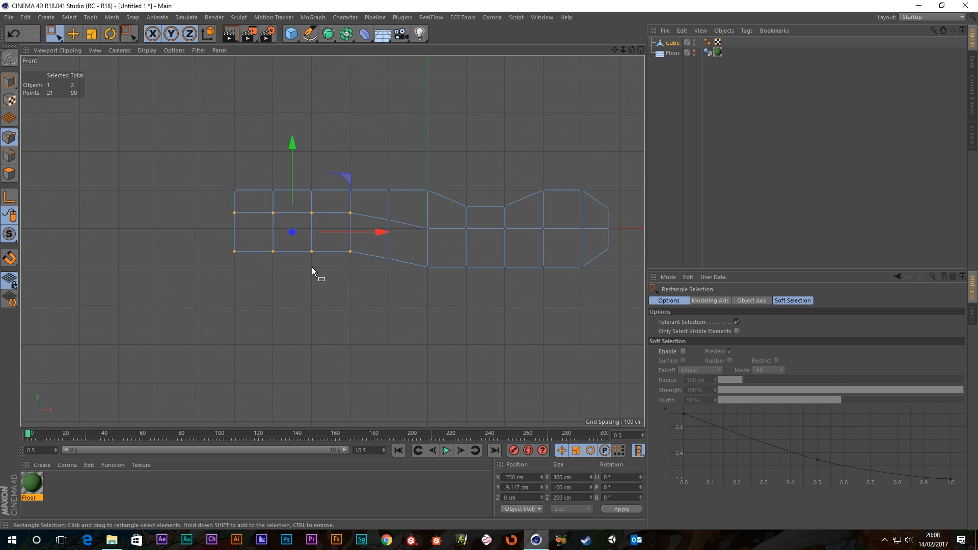
left_click_drag(322, 266, 224, 207)
left_click_drag(272, 145, 270, 137)
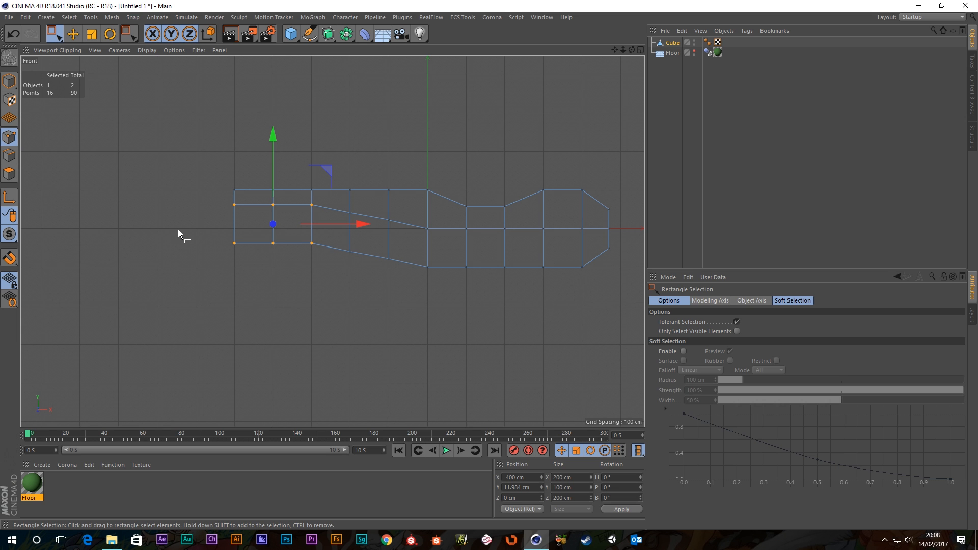
key("ctrl+z")
key("ctrl+z")
key("ctrl+z")
key("ctrl+z")
key("ctrl+z")
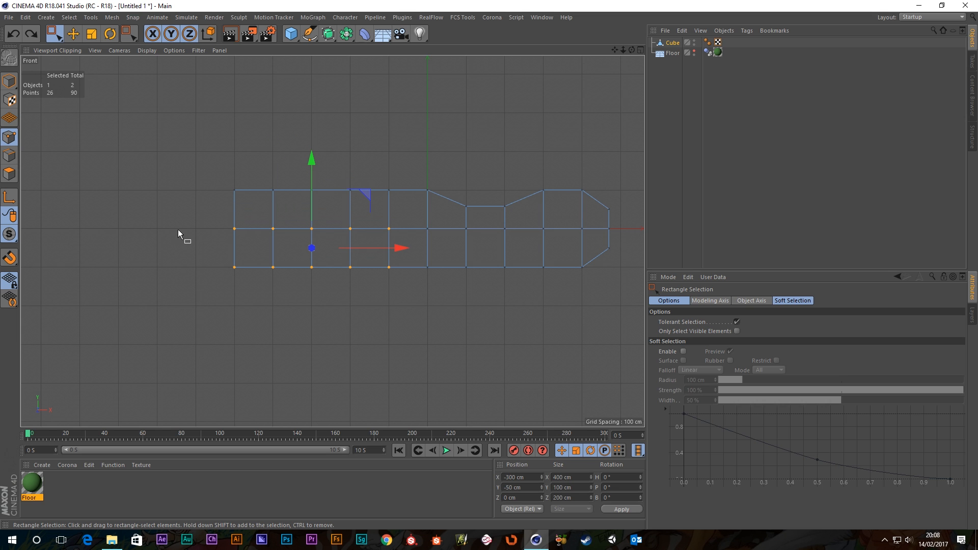
- Raise the tail's middle and lower points in three stages, bringing the last three columns to a centre of about Y 26 cm
left_click(430, 322)
left_click_drag(403, 286, 206, 220)
left_click_drag(311, 166, 311, 157)
left_click_drag(358, 274, 190, 200)
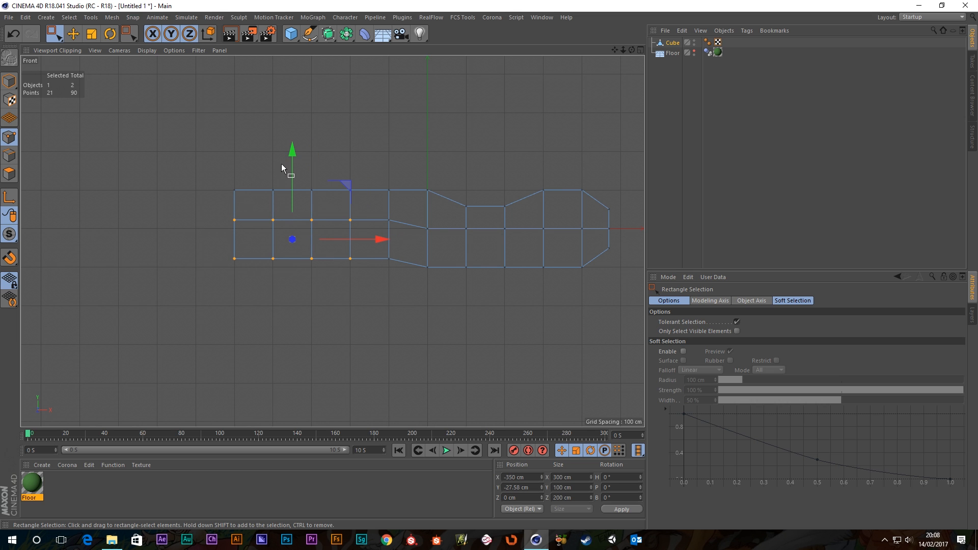
left_click_drag(292, 153, 294, 145)
left_click_drag(319, 261, 225, 200)
left_click_drag(274, 157, 277, 146)
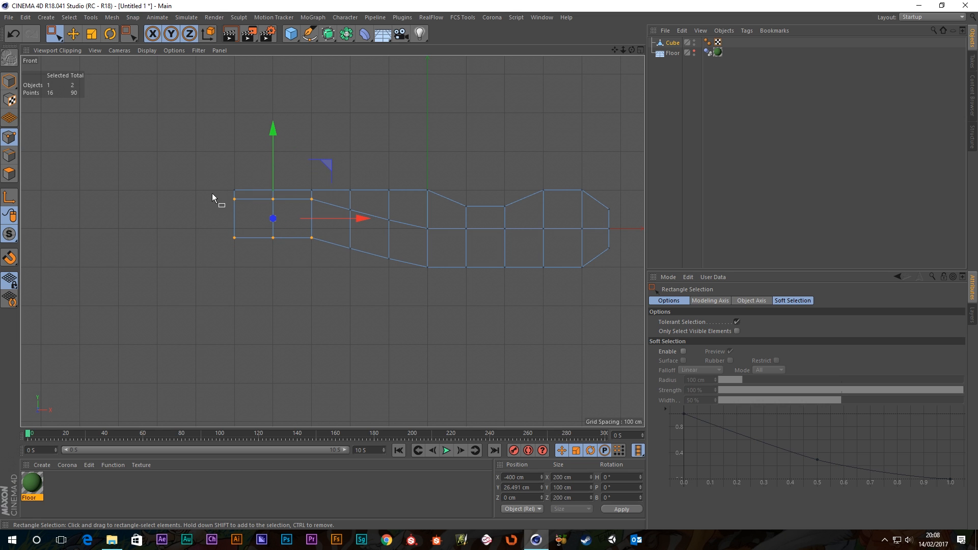
- Lower the middle row of the last three tail columns to about Y 44 cm and the points at X -200 cm to about 36 cm
left_click_drag(212, 194, 342, 221)
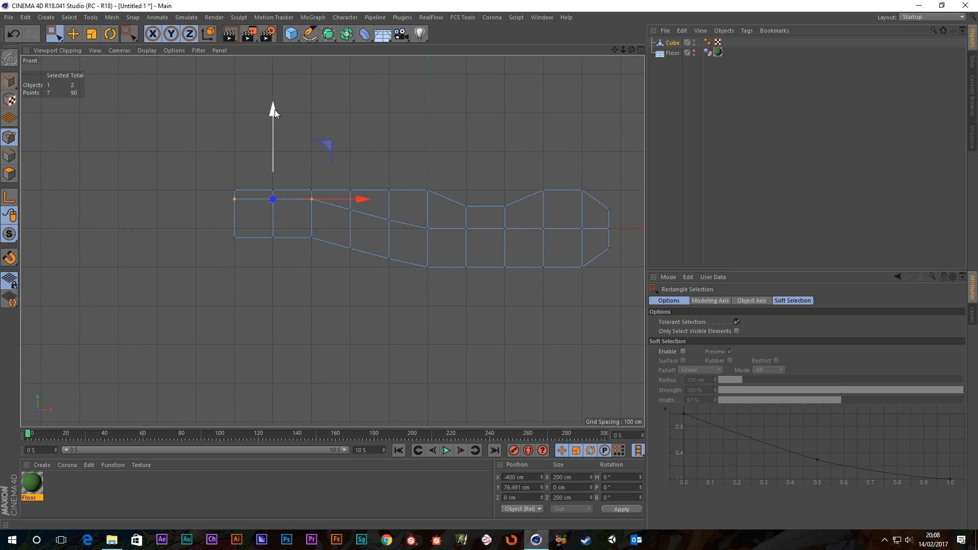
left_click_drag(274, 109, 271, 123)
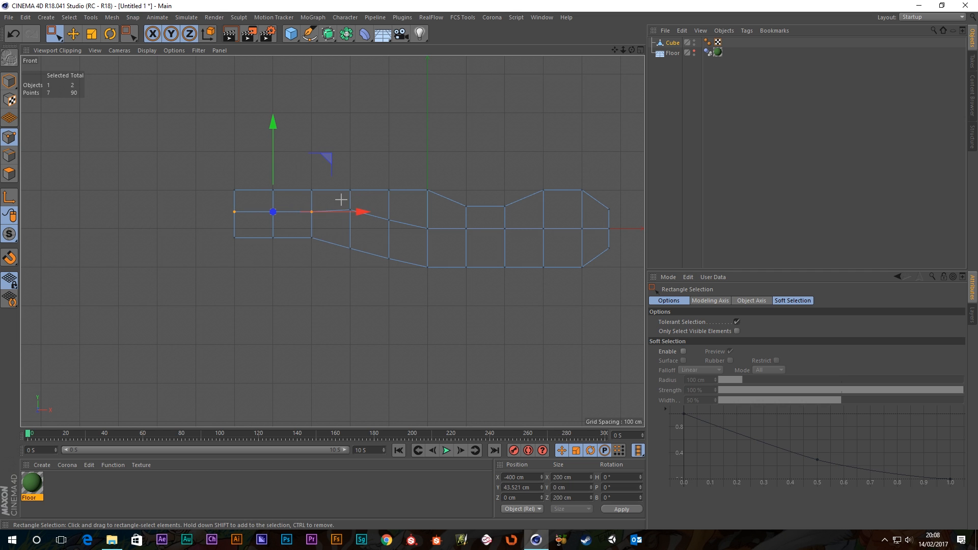
left_click_drag(341, 199, 361, 225)
left_click_drag(346, 127, 351, 128)
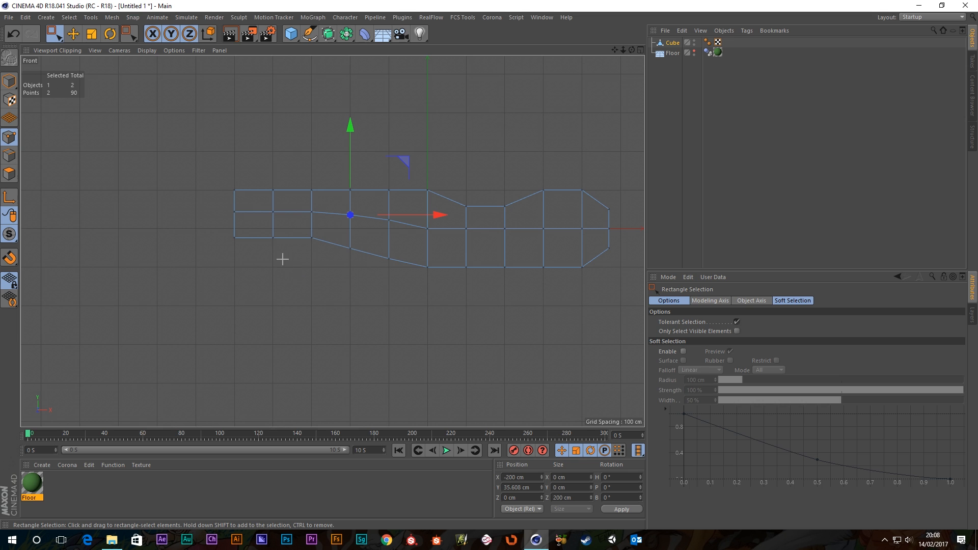
- Raise the middle and lower points of the last two tail columns, and lower their middle row slightly
left_click_drag(282, 259, 201, 202)
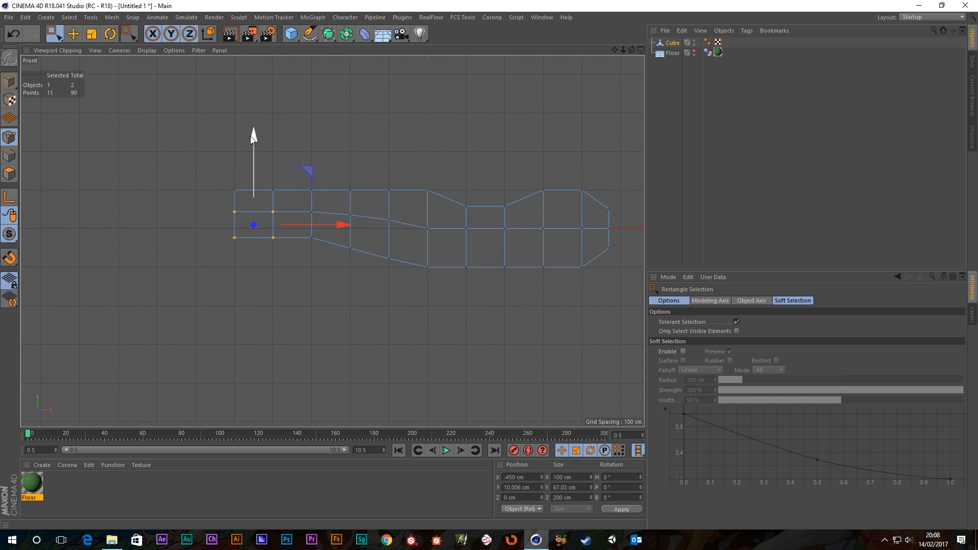
left_click_drag(249, 136, 253, 126)
left_click_drag(249, 247, 284, 216)
left_click_drag(255, 110, 251, 123)
- Raise the tail end's middle and lower points and close up their spacing to about 30 cm, centred at about Y 57 cm
left_click_drag(276, 241, 198, 200)
left_click(259, 245)
left_click_drag(260, 246, 203, 208)
left_click_drag(233, 136, 233, 125)
left_click(226, 198)
left_click_drag(227, 196, 250, 206)
left_click_drag(231, 109, 231, 117)
left_click_drag(246, 242, 212, 181)
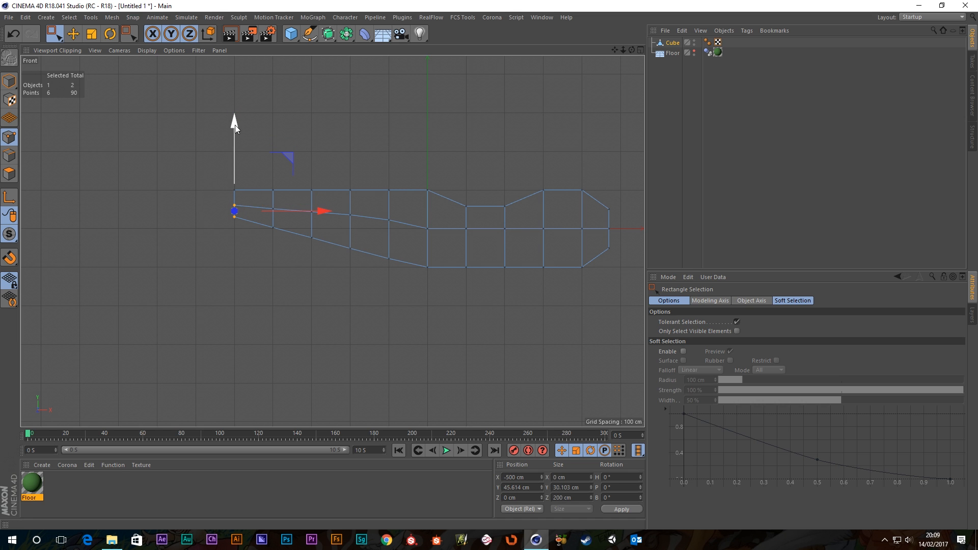
left_click_drag(235, 121, 234, 121)
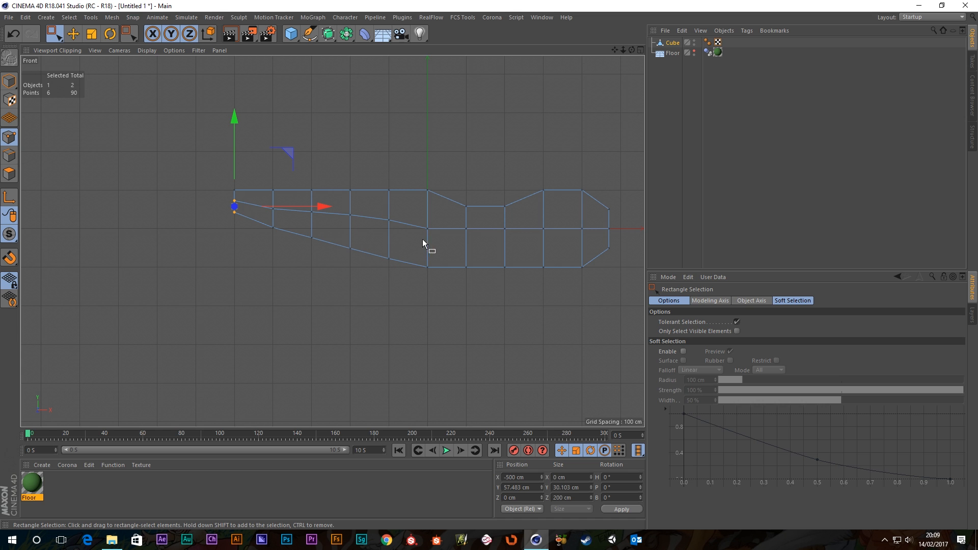
- Raise the middle-row side points at X 0 cm to about Y 8 cm and those at X -400 cm to about 57 cm
left_click_drag(427, 235, 418, 219)
left_click_drag(428, 148, 429, 145)
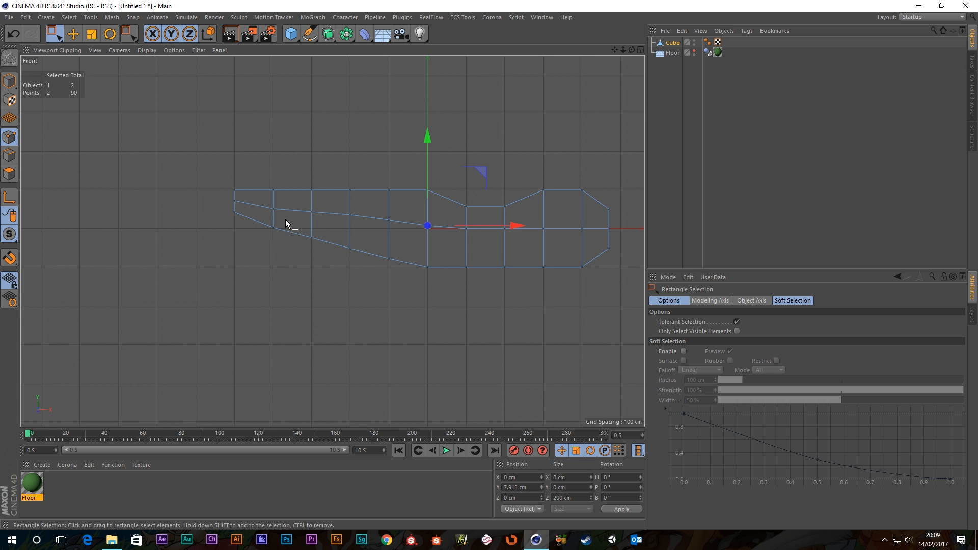
left_click_drag(277, 213, 257, 202)
left_click_drag(273, 153, 275, 151)
- Examine the reshaped body in the perspective and top views
middle_click(430, 222)
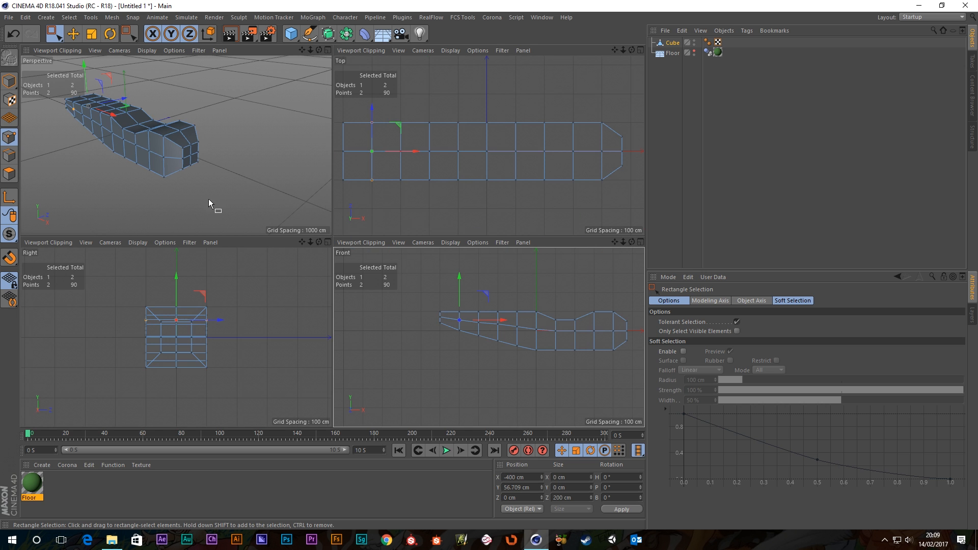
middle_click(169, 151)
scroll(265, 228, "down", 4)
left_click_drag(261, 238, 413, 249, "alt")
middle_click(411, 249)
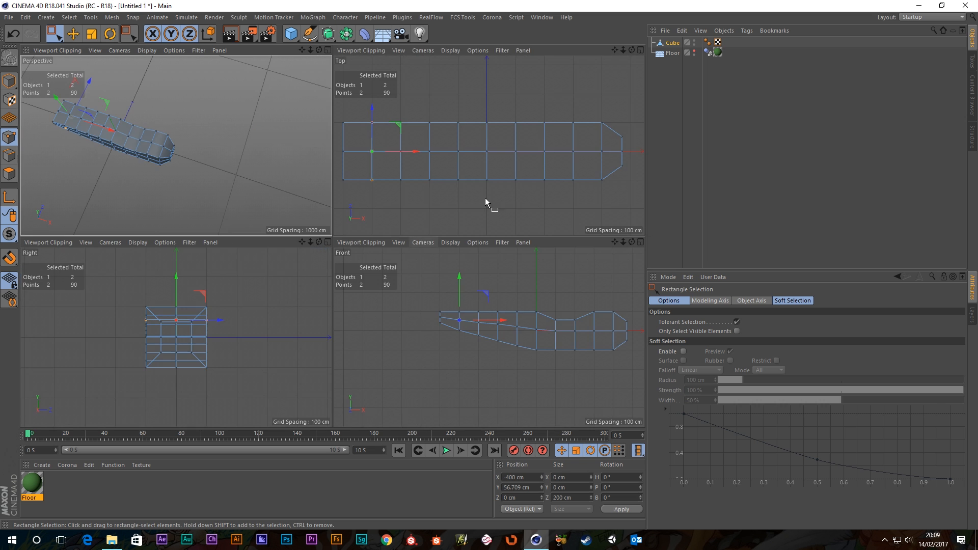
middle_click(485, 197)
scroll(380, 289, "down", 3)
middle_click(352, 298)
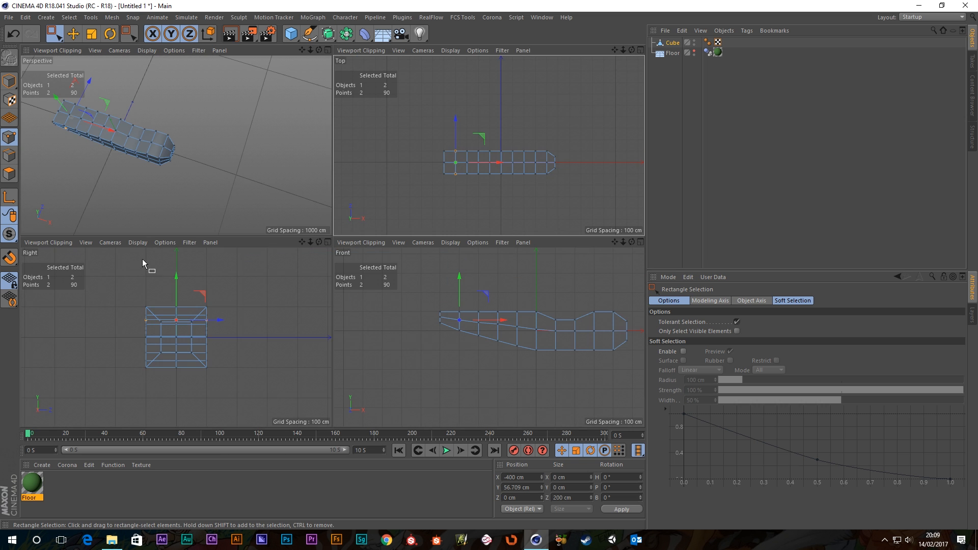
middle_click(139, 139)
middle_click_drag(192, 243, 359, 272, "alt")
left_click_drag(360, 272, 347, 193, "alt")
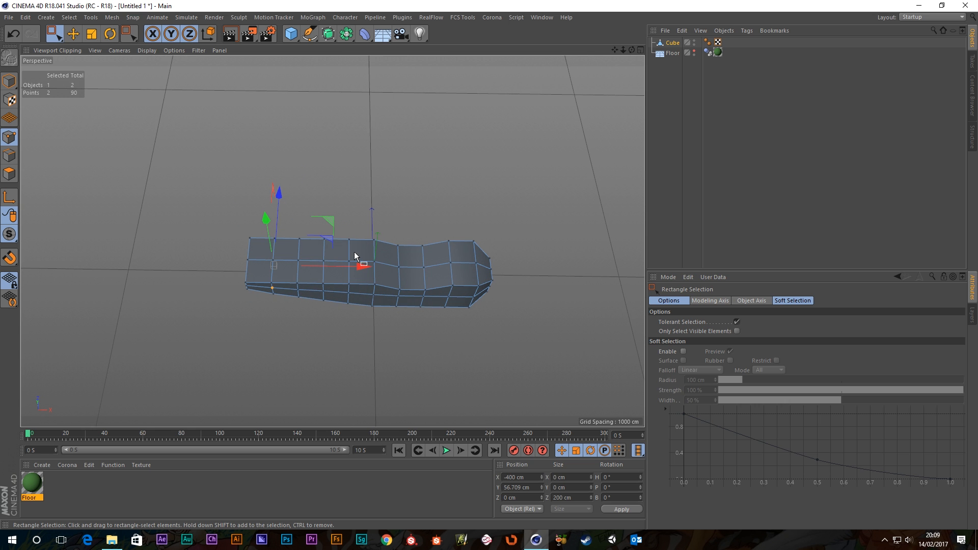
- Set the perspective view to wireframe display and look at the body from the side
key("n")
key("g")
right_click_drag(342, 331, 366, 274, "alt")
mouse_move(365, 274)
left_mouse_down("alt")
mouse_move(336, 170)
mouse_move(359, 168)
mouse_move(356, 186)
left_mouse_up("alt")
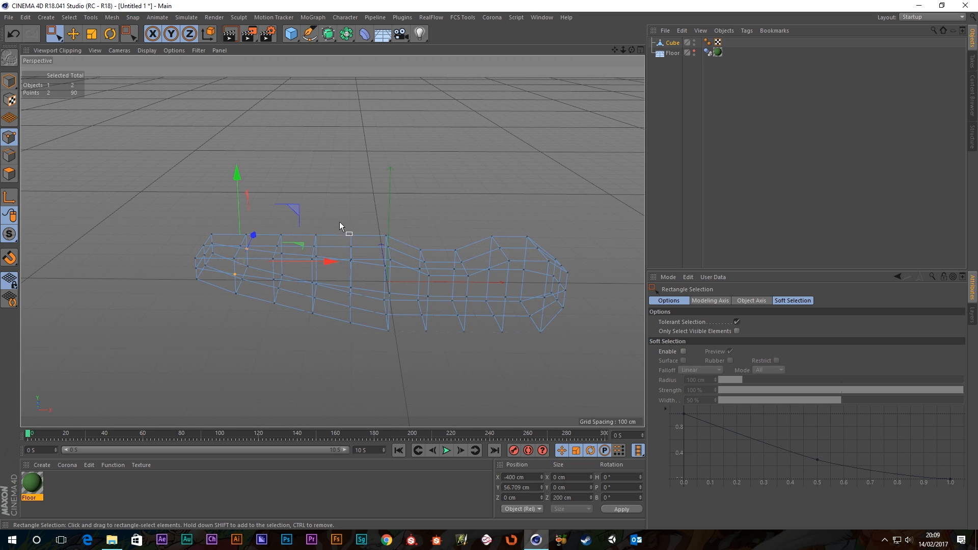
- Select all points of the tail section from X -500 to -100 cm and frame the body in the top view
left_click_drag(339, 223, 365, 364)
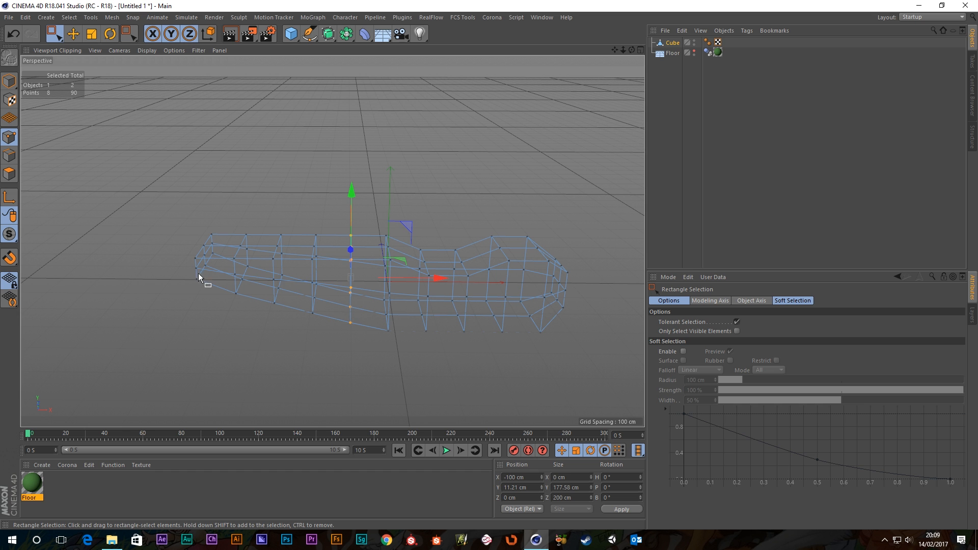
left_click_drag(166, 207, 372, 387)
key("F5")
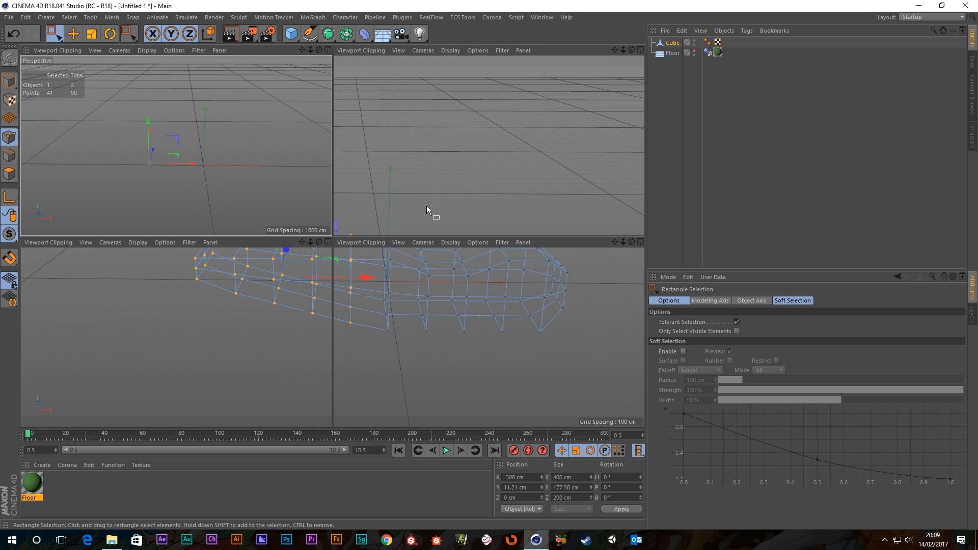
key("F2")
middle_click_drag(369, 205, 432, 161, "alt")
scroll(432, 161, "up", 5)
scroll(430, 167, "down", 3)
middle_click_drag(399, 236, 393, 170, "alt")
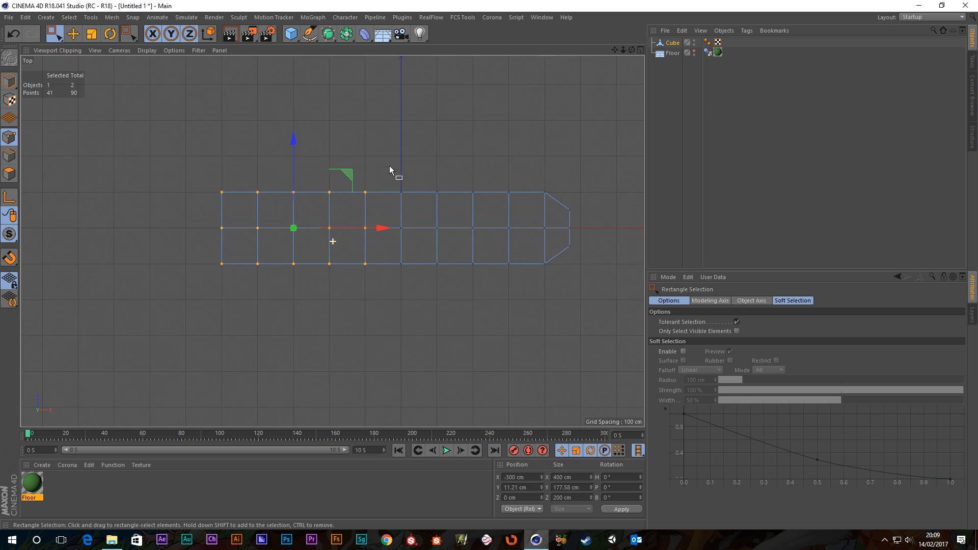
- Try scaling the tail points uniformly and with the planar handle, undo both attempts, and clear the selection
left_click(91, 33)
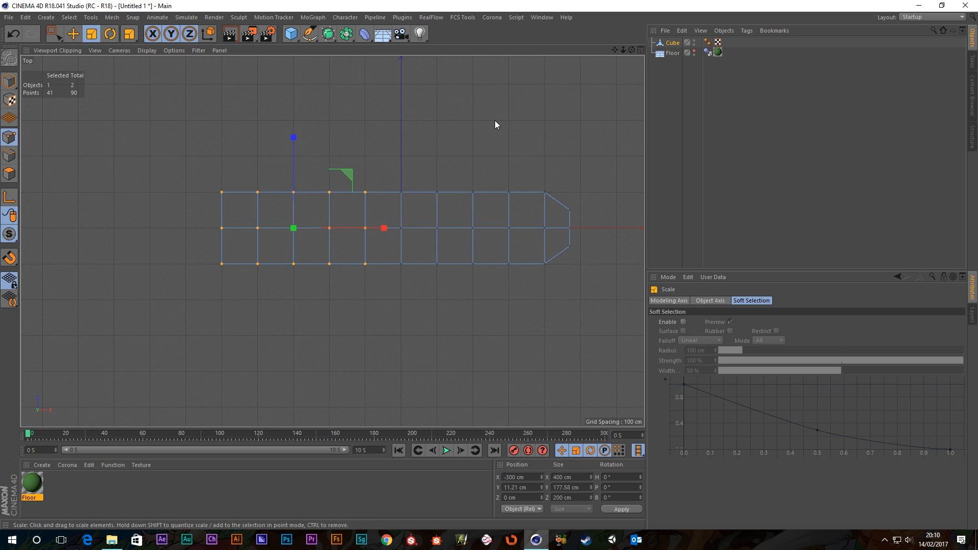
left_click_drag(494, 121, 489, 137)
key("ctrl+z")
left_click_drag(349, 174, 308, 220)
key("ctrl+z")
left_click(427, 133)
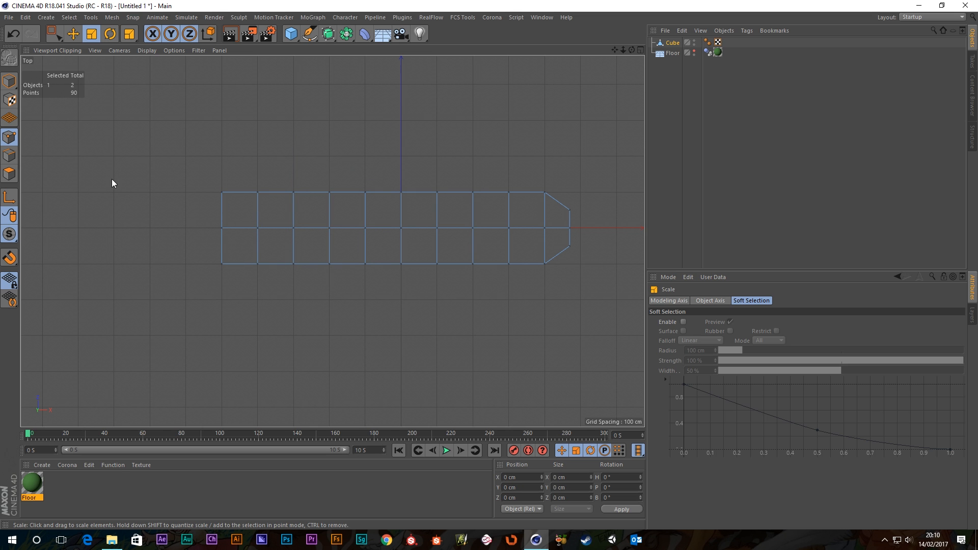
- Check the point column at X -100 cm in perspective, and reselect all tail points from X -500 to -100 cm in the top view
left_click(53, 34)
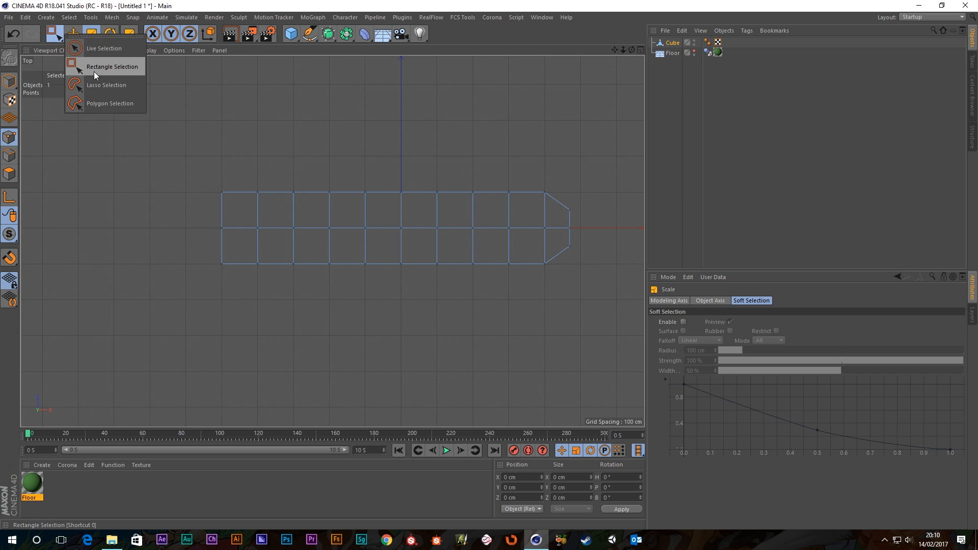
left_click(93, 71)
left_click_drag(347, 174, 380, 303)
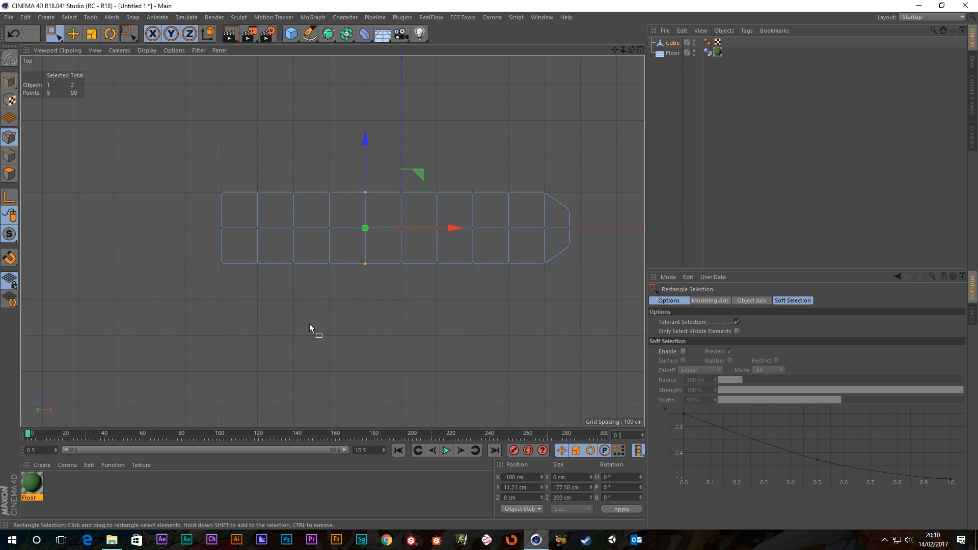
key("F5")
left_click_drag(191, 174, 176, 222, "alt")
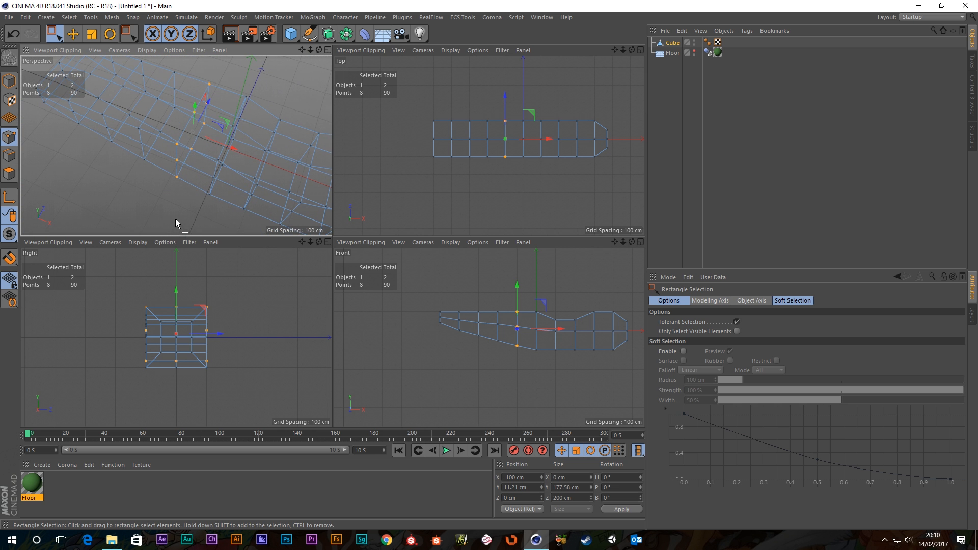
middle_click(509, 170)
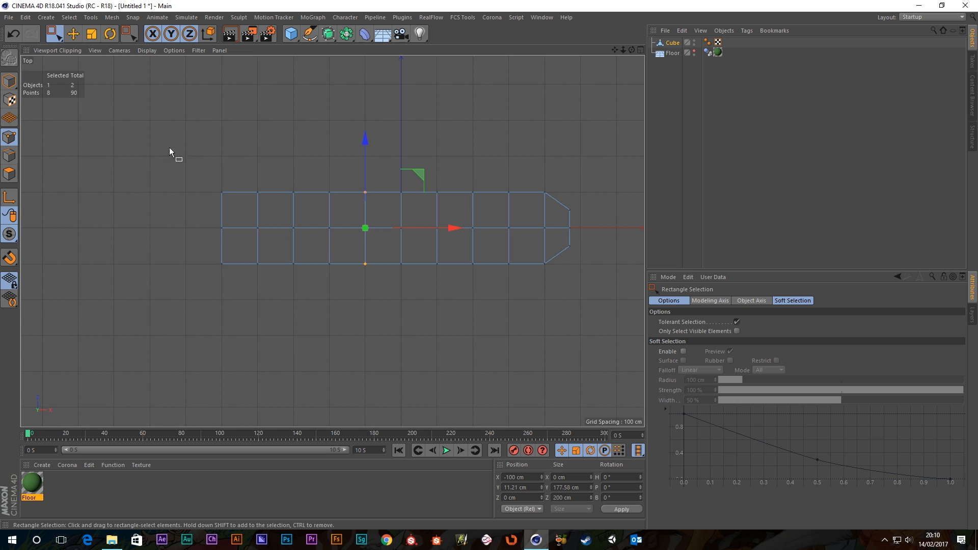
left_click_drag(174, 159, 391, 295)
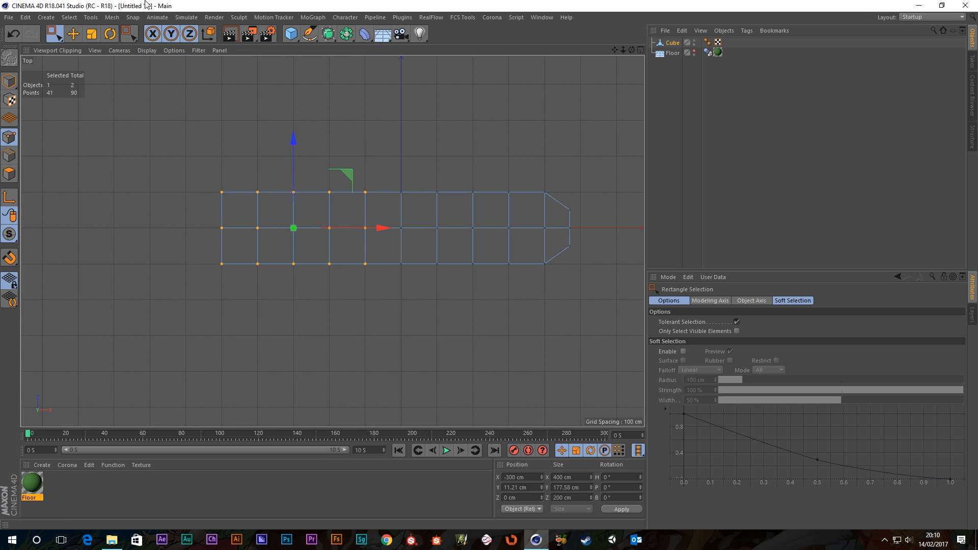
- Try narrowing the selected tail points to about 173 cm in Z, and undo the scaling
left_click(86, 38)
left_click_drag(293, 139, 292, 150)
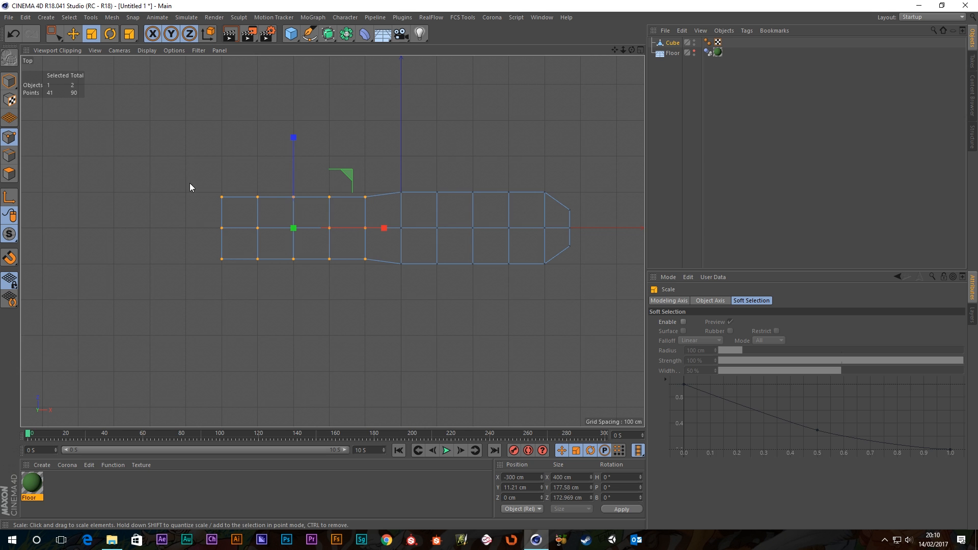
left_click_drag(212, 201, 247, 207)
key("ctrl+z")
key("ctrl+z")
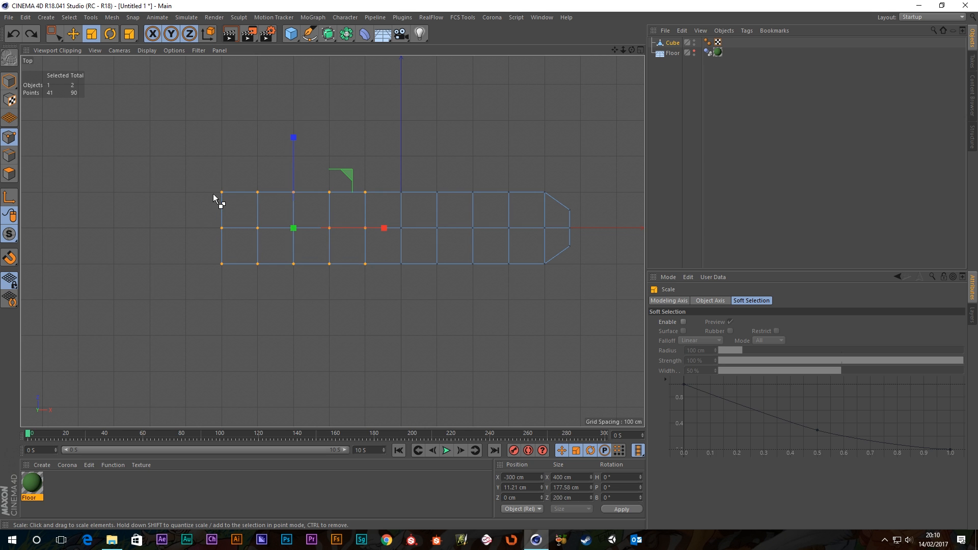
- Redo the Z narrowing of the tail, and narrow the points from X -500 to -200 cm to about 144 cm in Z
left_click(33, 34)
key("0")
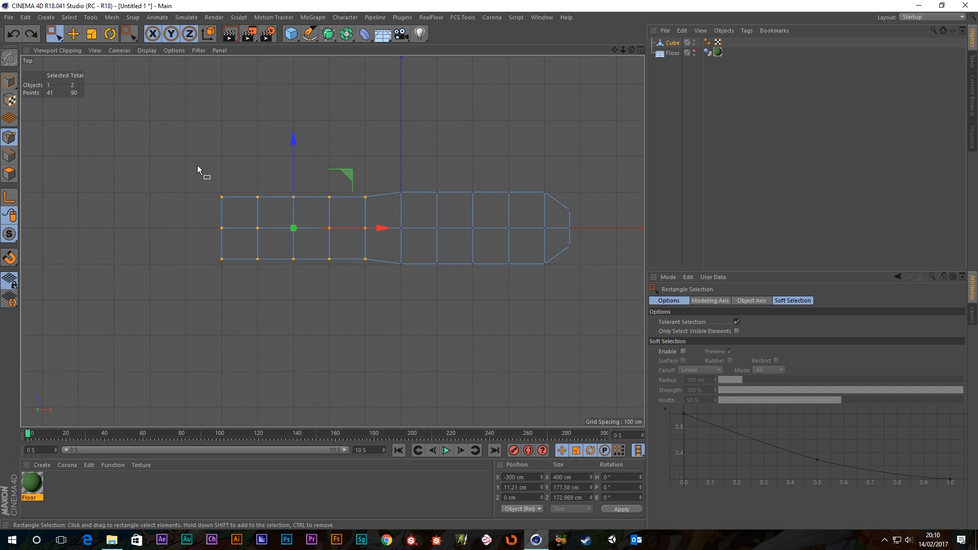
left_click_drag(199, 167, 346, 309)
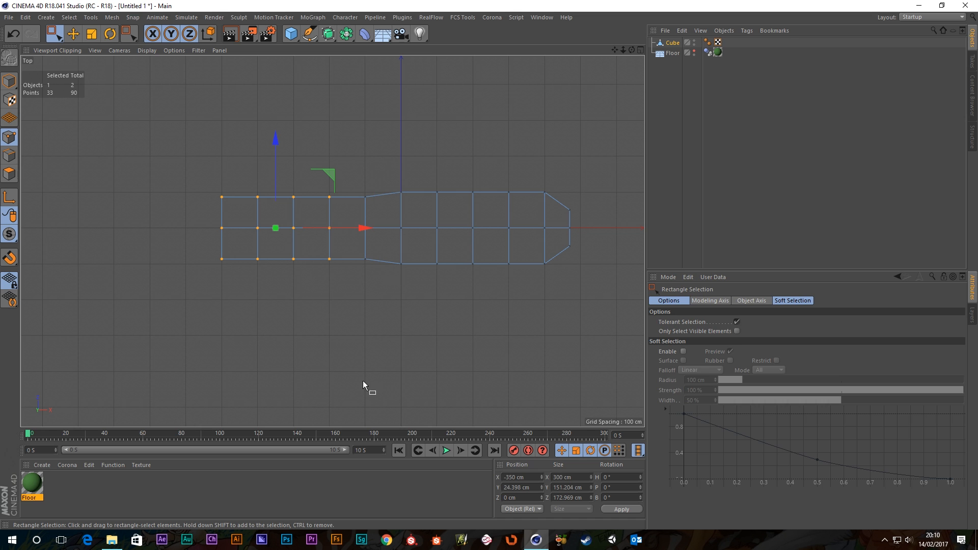
key("t")
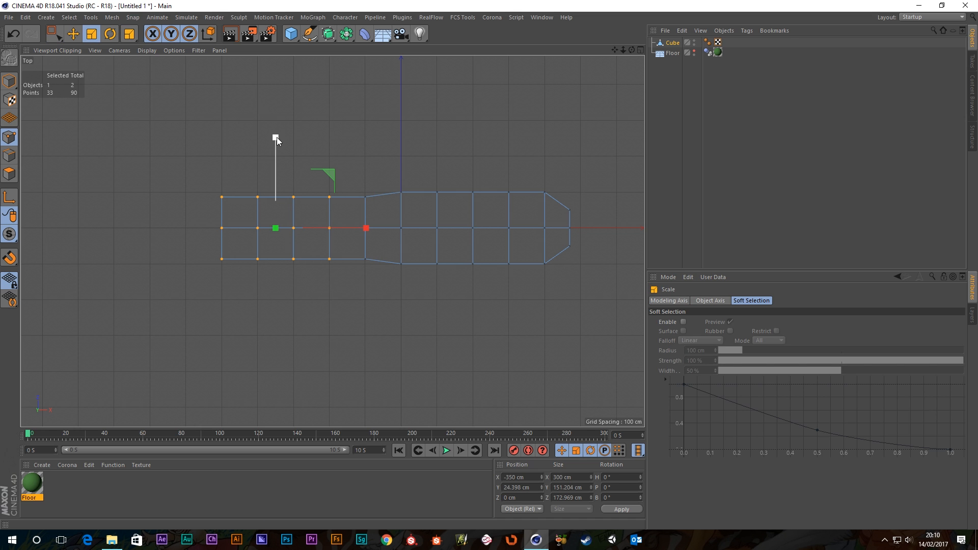
left_click_drag(276, 137, 277, 173)
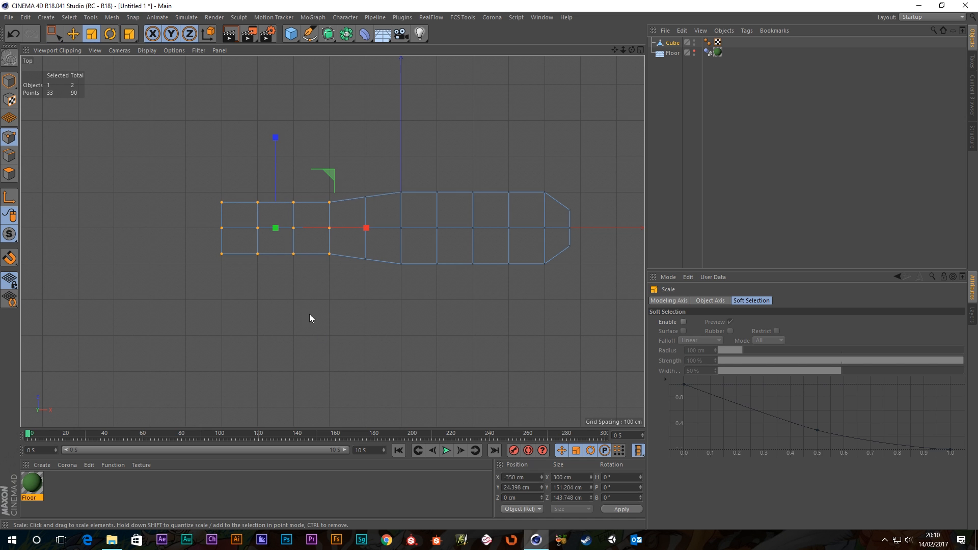
- Select the tail points from X -500 to -300 cm and narrow them to about 119 cm in Z
key("space")
left_click_drag(192, 179, 313, 286)
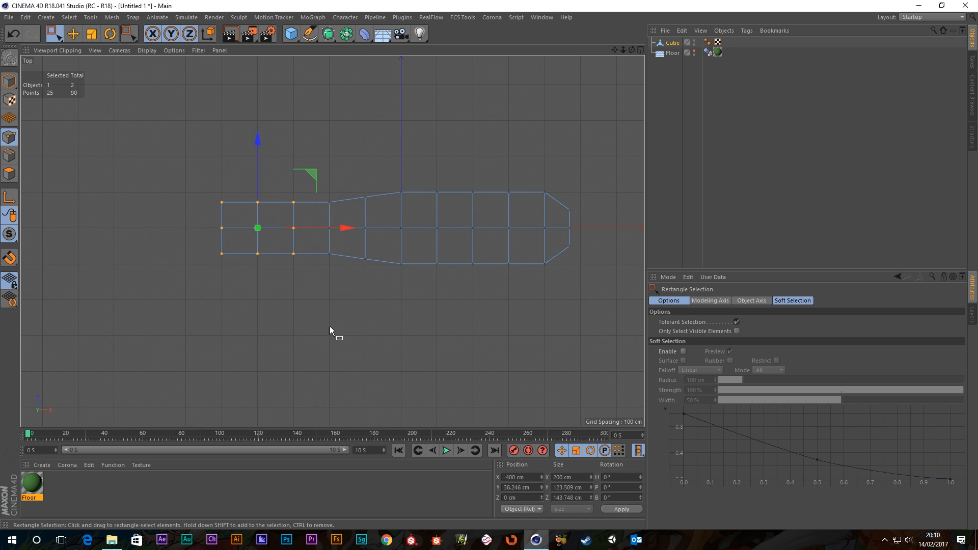
key("space")
left_click_drag(257, 138, 256, 152)
key("space")
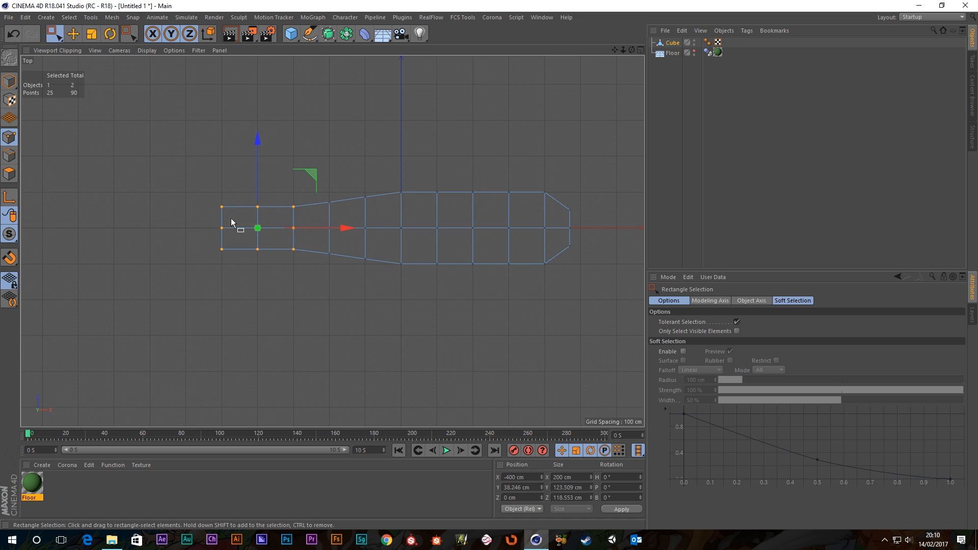
- Narrow the last two tail columns to about 89 cm in Z, narrow the end column further, and clear the selection
left_click_drag(202, 192, 277, 271)
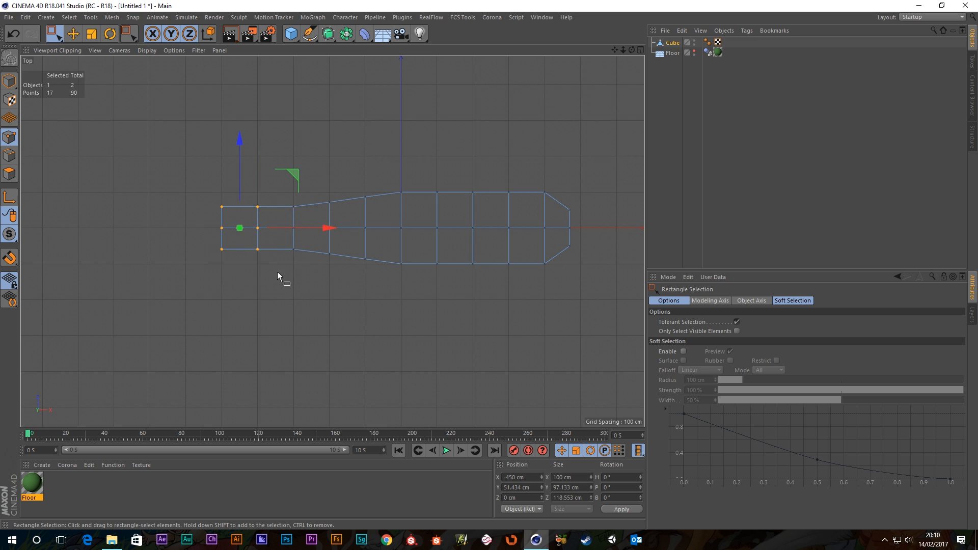
key("space")
left_click_drag(239, 139, 234, 163)
key("space")
left_click_drag(192, 190, 233, 269)
key("space")
left_click_drag(223, 137, 220, 169)
key("space")
left_click_drag(272, 285, 326, 339)
- Display the tapered body in the perspective view with Gouraud shading and lines, and check its shape
middle_click(331, 209)
middle_click(210, 161)
scroll(305, 237, "down", 5)
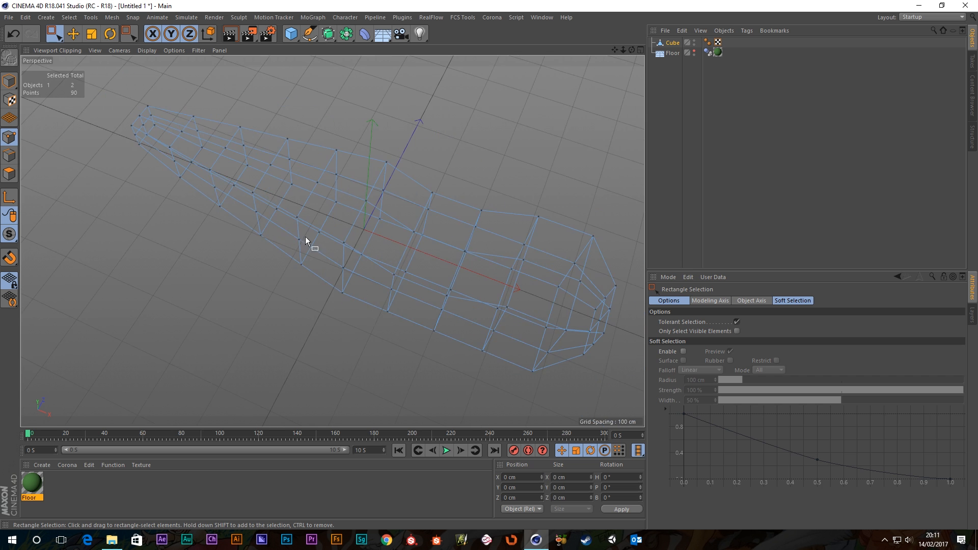
left_click_drag(390, 295, 378, 225, "alt")
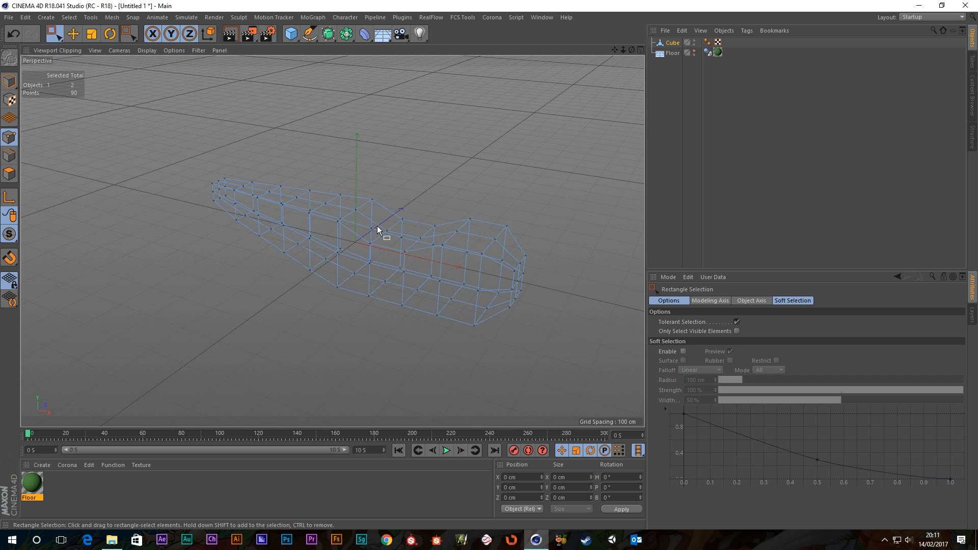
key("n")
key("b")
scroll(426, 289, "up", 3)
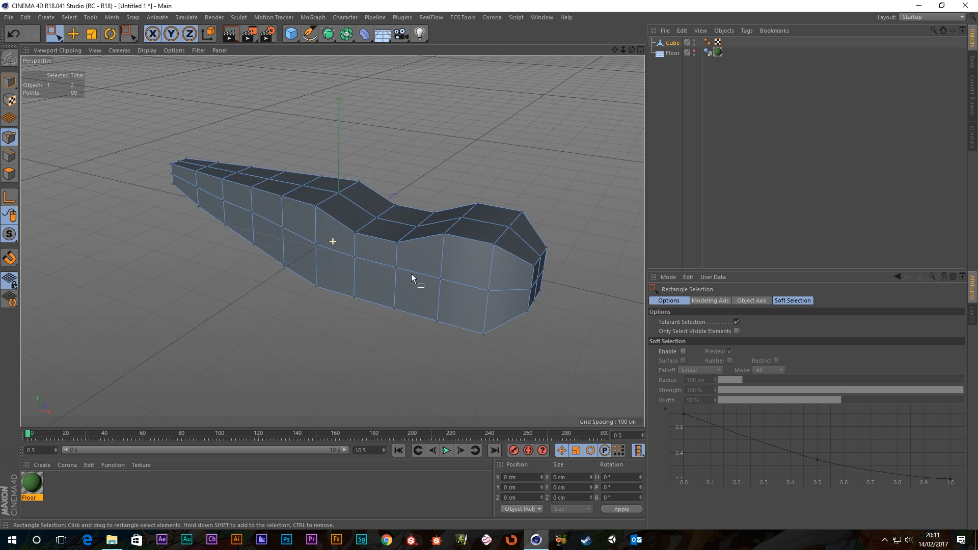
left_click_drag(411, 278, 379, 239, "alt")
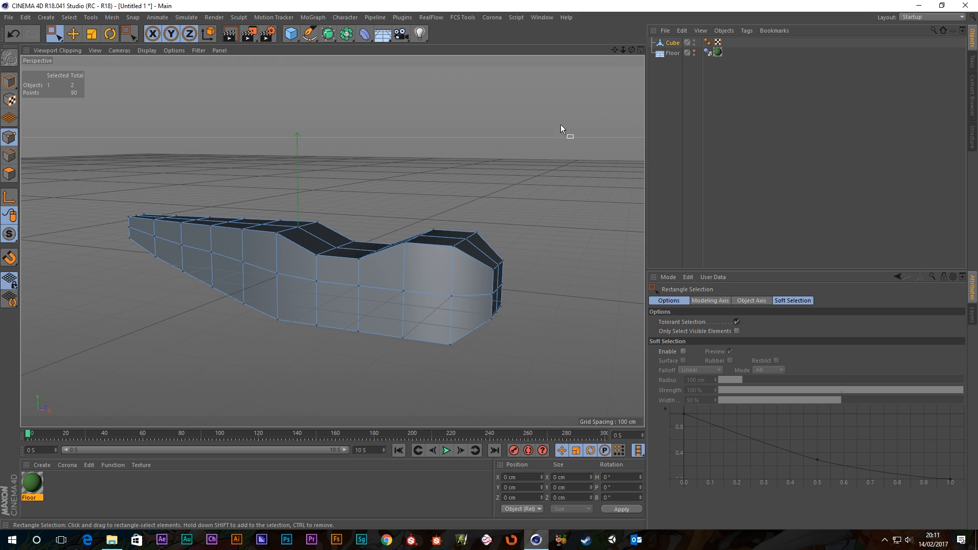
- Move the Floor above the Cube in the hierarchy, and smooth the Cube with a parent Subdivision Surface
mouse_move(673, 54)
left_mouse_down()
mouse_move(677, 29)
mouse_move(673, 39)
left_mouse_up()
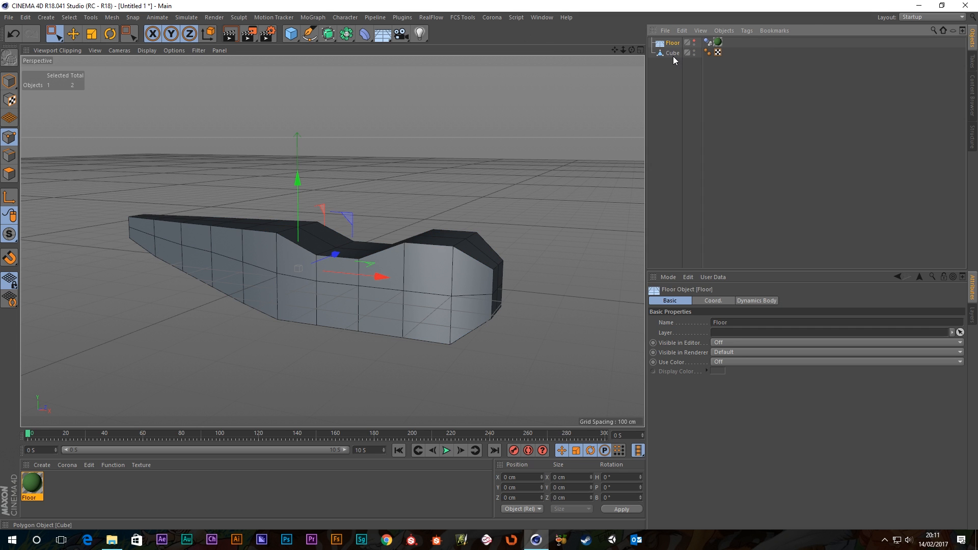
left_click(673, 54)
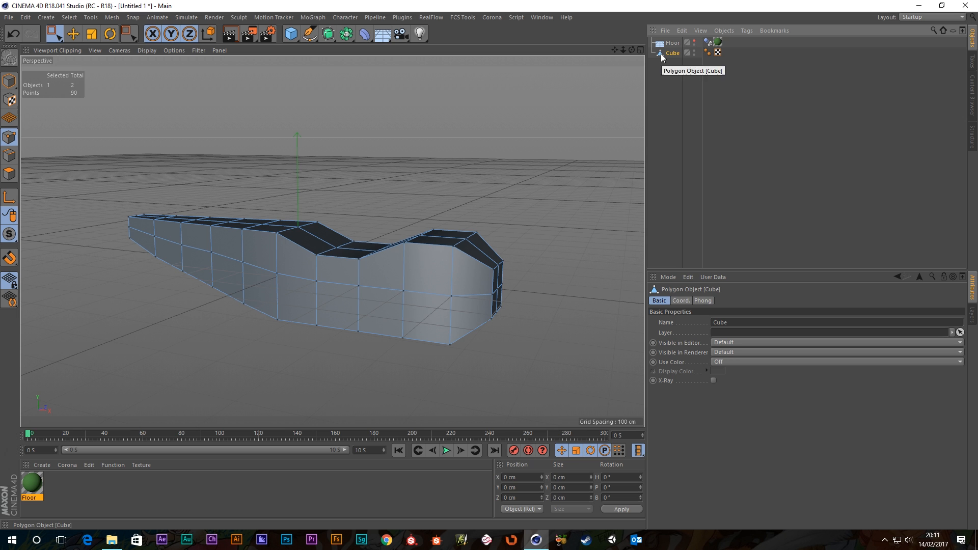
left_click(334, 35, "alt")
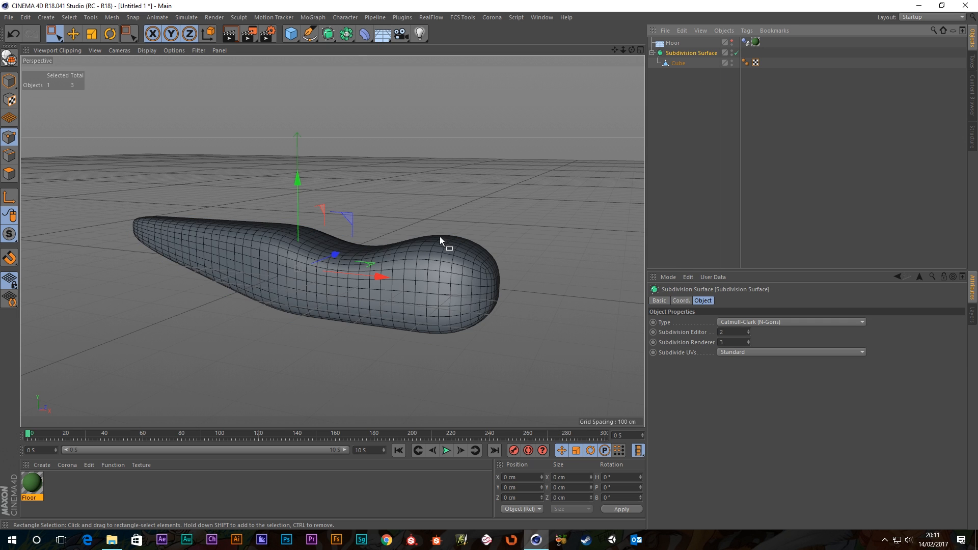
left_click_drag(439, 236, 470, 232, "alt")
scroll(403, 261, "up", 3)
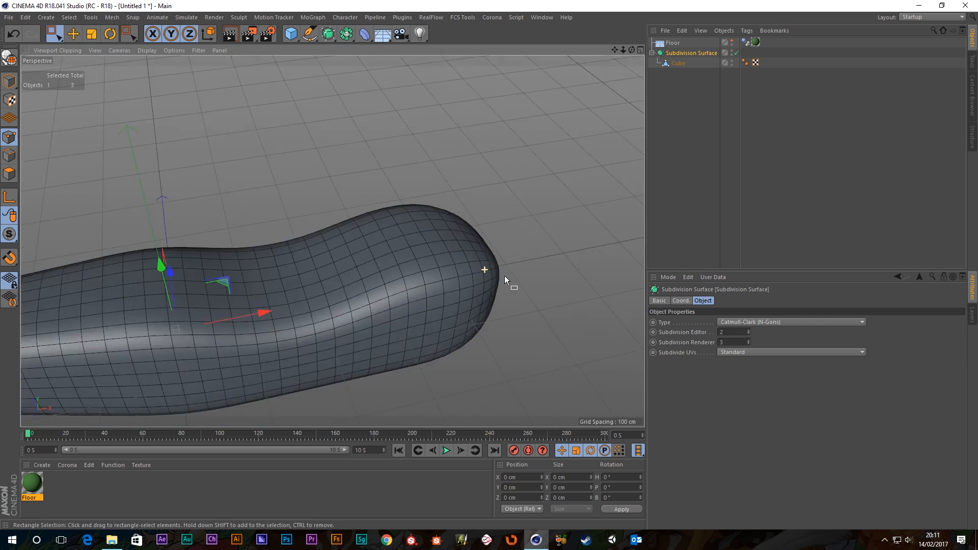
scroll(505, 276, "down", 3)
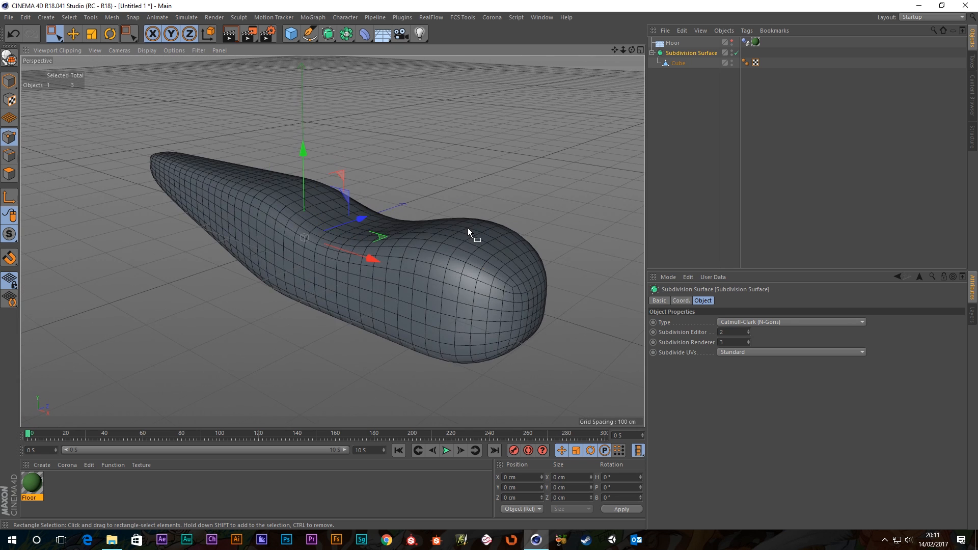
scroll(468, 227, "down", 2)
- Turn off the Subdivision Surface and live-select the six polygons in the dip on top of the Cube
left_click(736, 53)
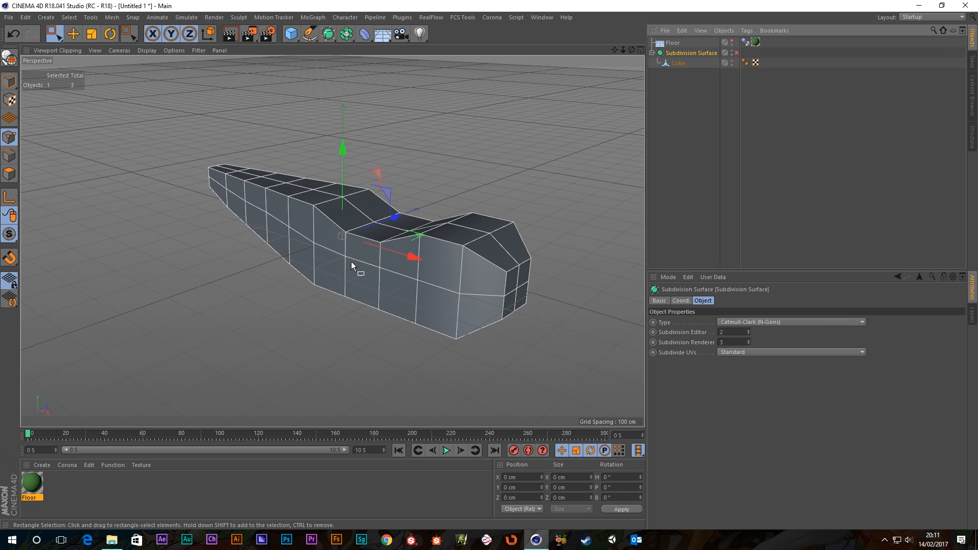
left_click_drag(354, 267, 376, 306, "alt")
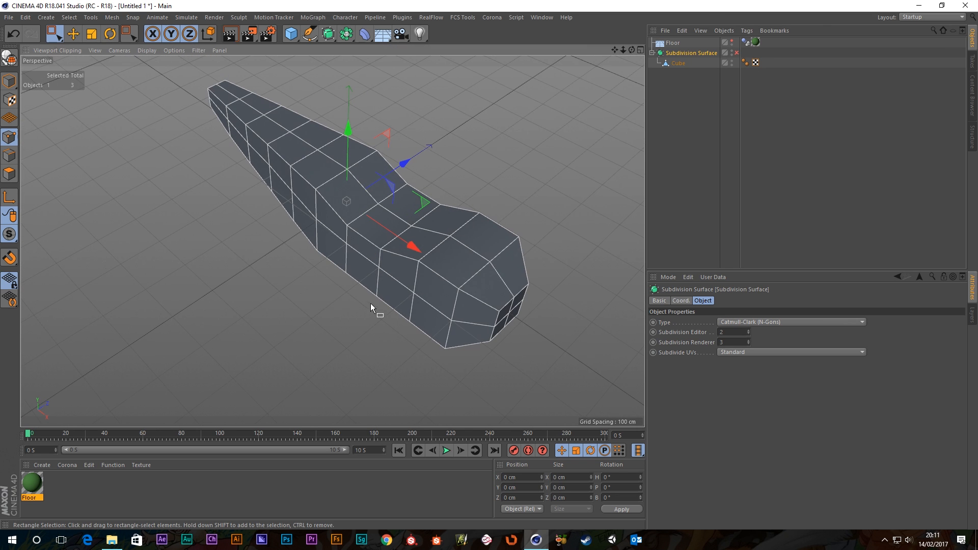
left_click(10, 175)
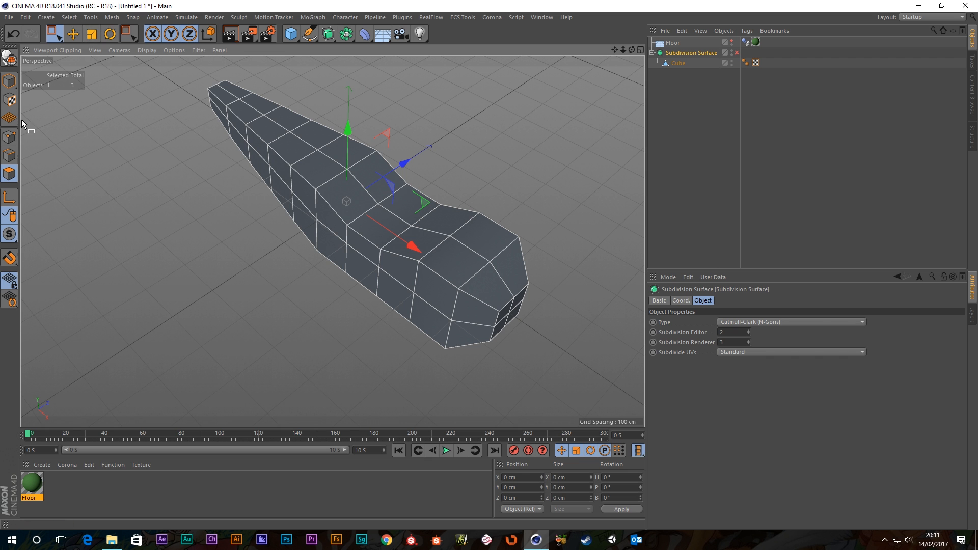
left_click(679, 62)
left_click_drag(51, 38, 114, 47)
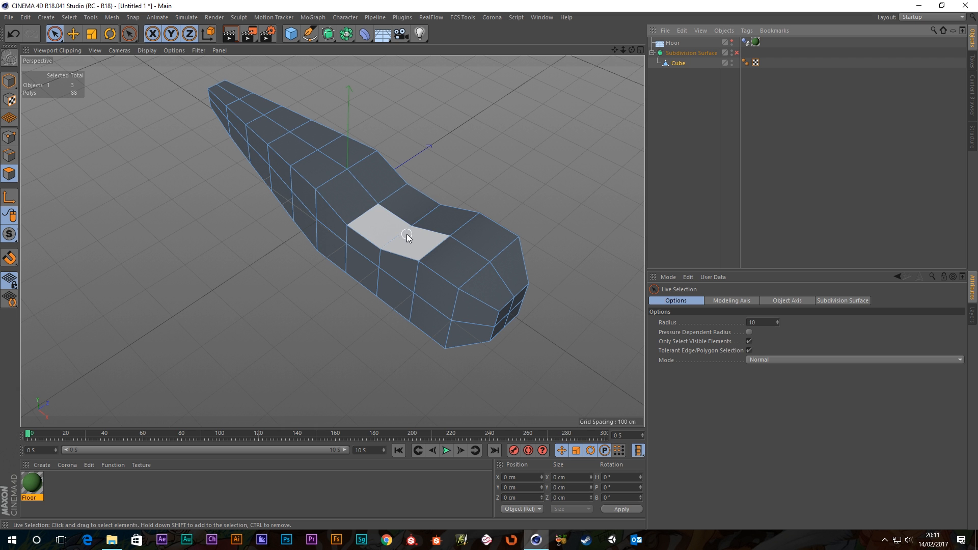
mouse_move(407, 237)
left_mouse_down()
mouse_move(352, 206)
mouse_move(444, 212)
mouse_move(430, 215)
left_mouse_up()
- Inset the selected dip polygons with Extrude Inner at a 15 cm offset
right_click(467, 153)
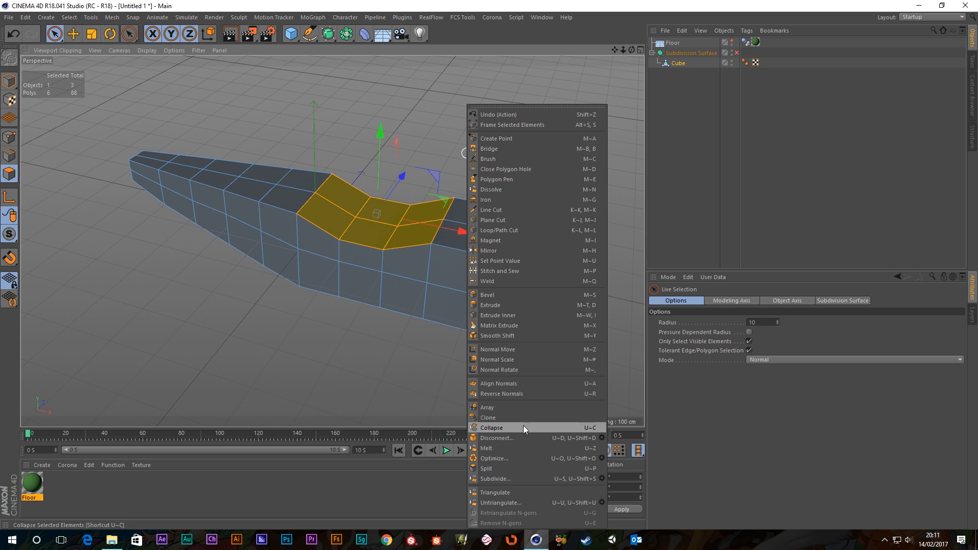
left_click(503, 314)
left_click_drag(502, 312, 494, 312)
mouse_move(444, 225)
left_mouse_down("alt")
mouse_move(427, 270)
mouse_move(436, 242)
left_mouse_up("alt")
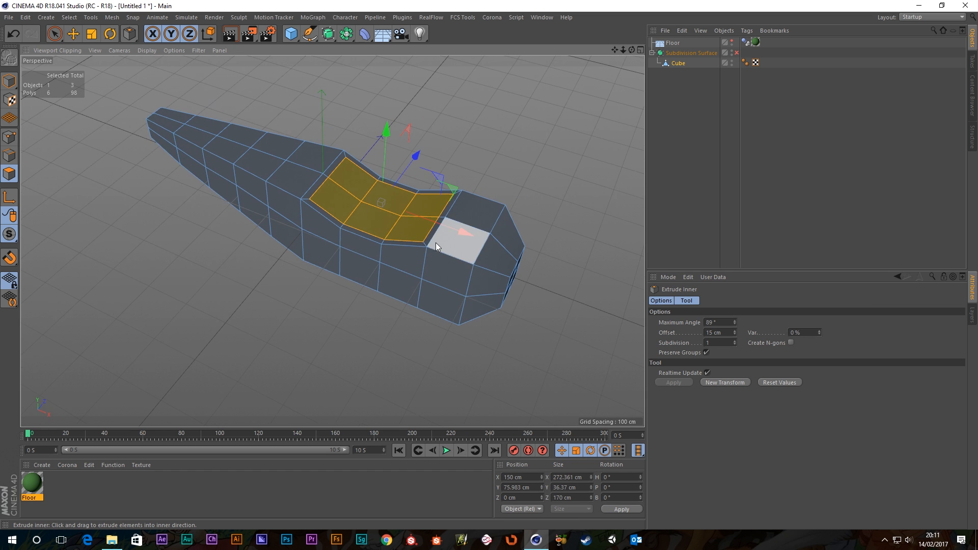
- Extrude the inset polygons down into the body by about -139 cm using the front view, and check the cavity in perspective
middle_click(460, 222)
middle_click(560, 350)
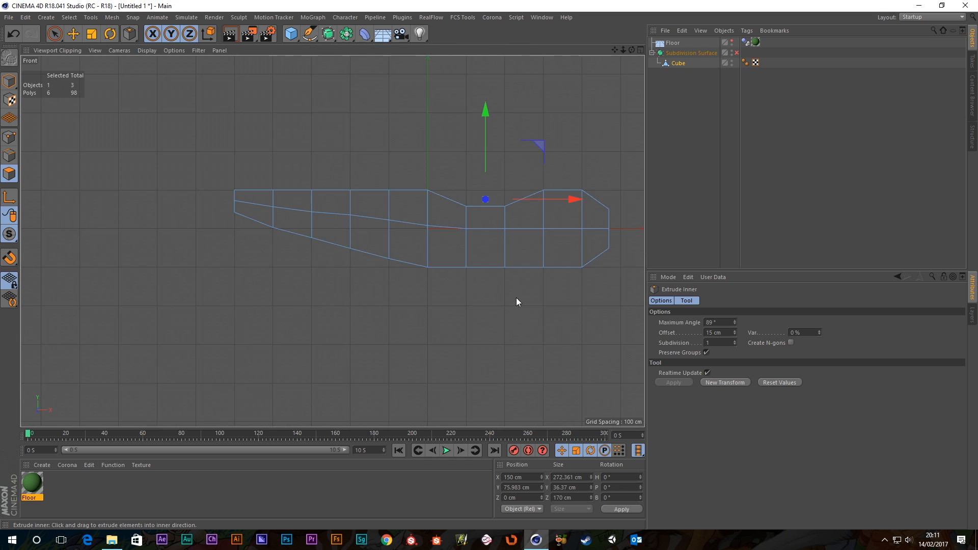
middle_click_drag(516, 297, 332, 249, "alt")
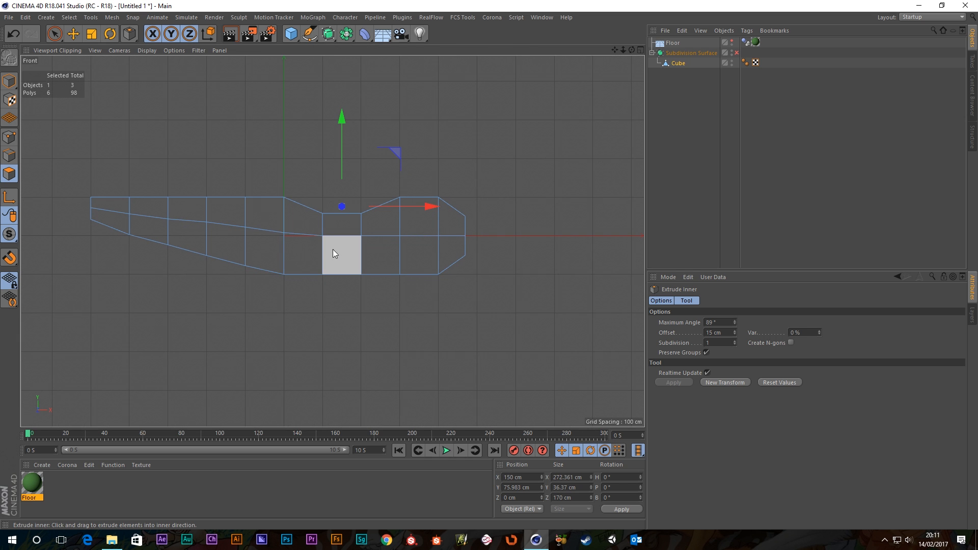
right_click(496, 154)
left_click(526, 304)
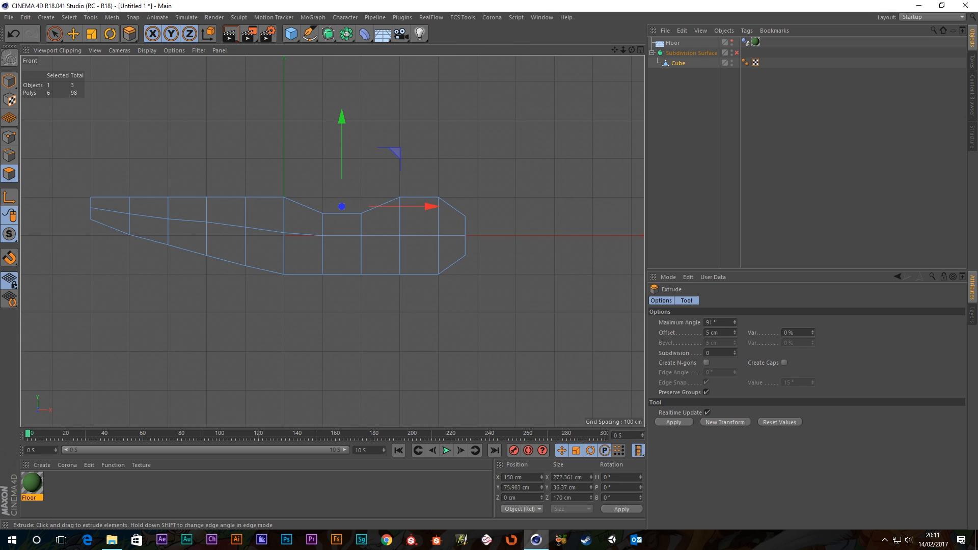
left_click_drag(392, 153, 395, 202)
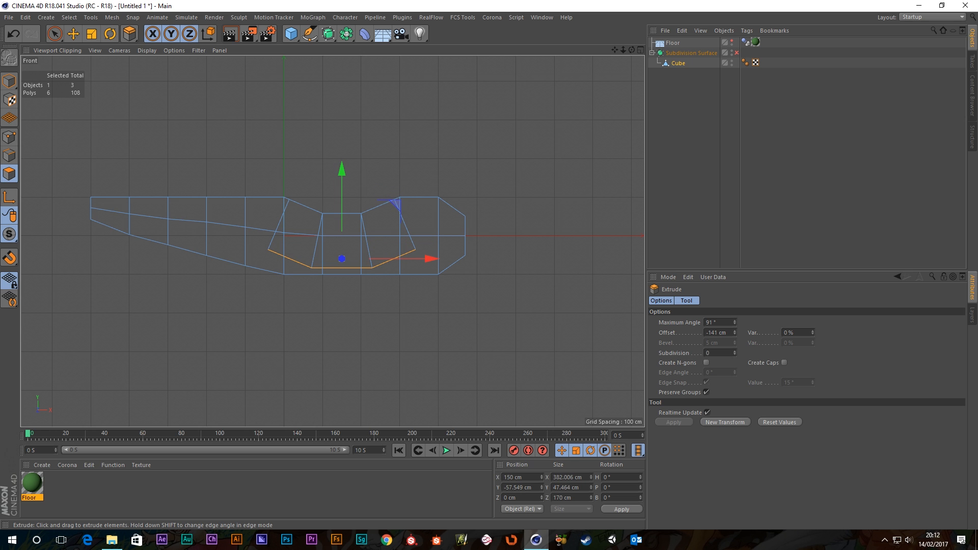
middle_click(231, 172)
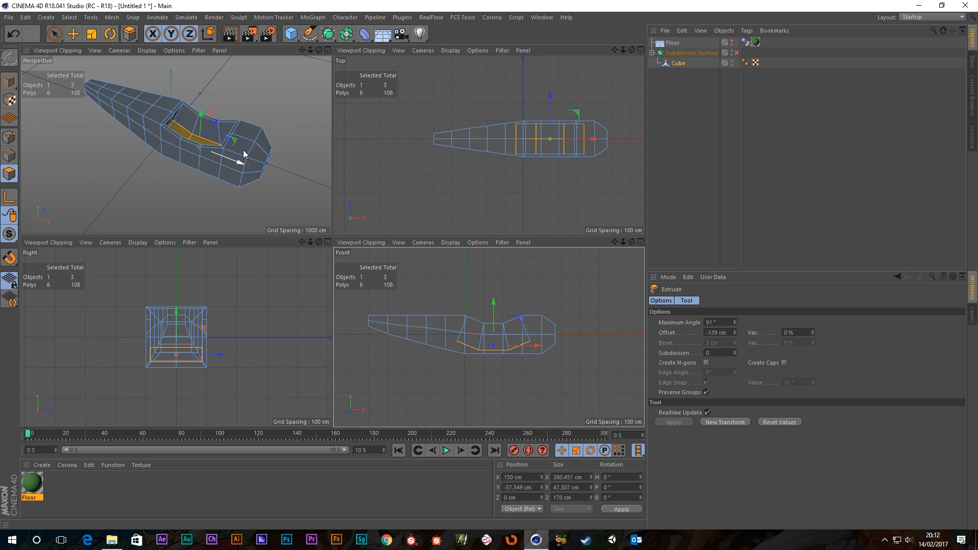
middle_click(154, 125)
left_click_drag(390, 228, 343, 130, "alt")
middle_click_drag(344, 130, 314, 145, "alt")
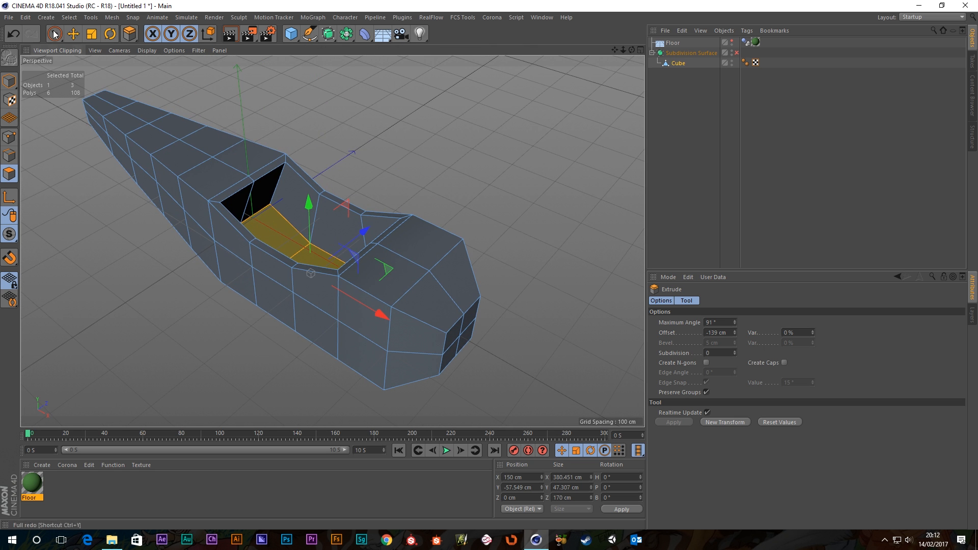
- Clear the polygon selection, re-enable the Subdivision Surface, and deselect all objects in Model mode to view the smoothed body
left_click(54, 34)
left_click(312, 135)
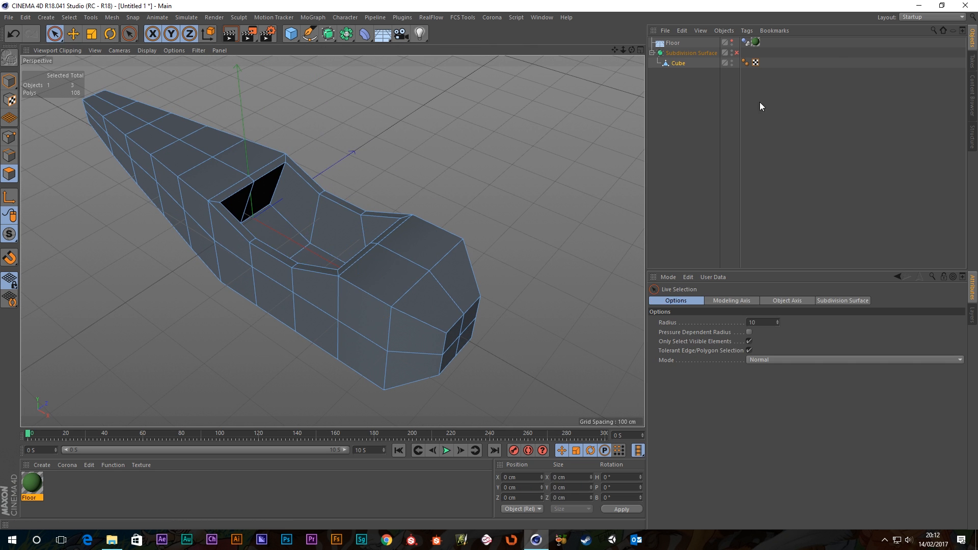
left_click(737, 53)
left_click_drag(357, 229, 321, 259, "alt")
left_click(8, 85)
left_click(546, 255)
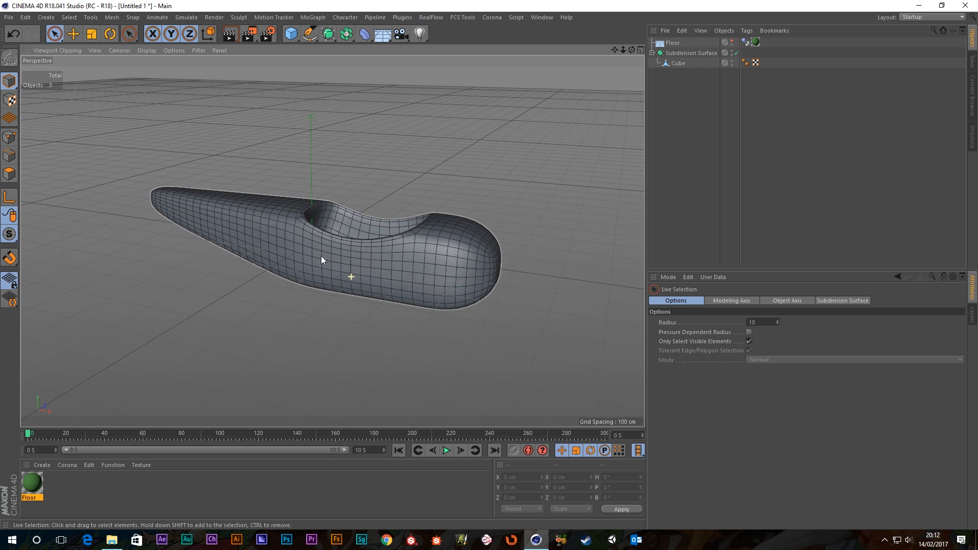
- Turn off the Subdivision Surface, select the two top polygons at the Cube's tail tip, and show all four views
left_click(737, 53)
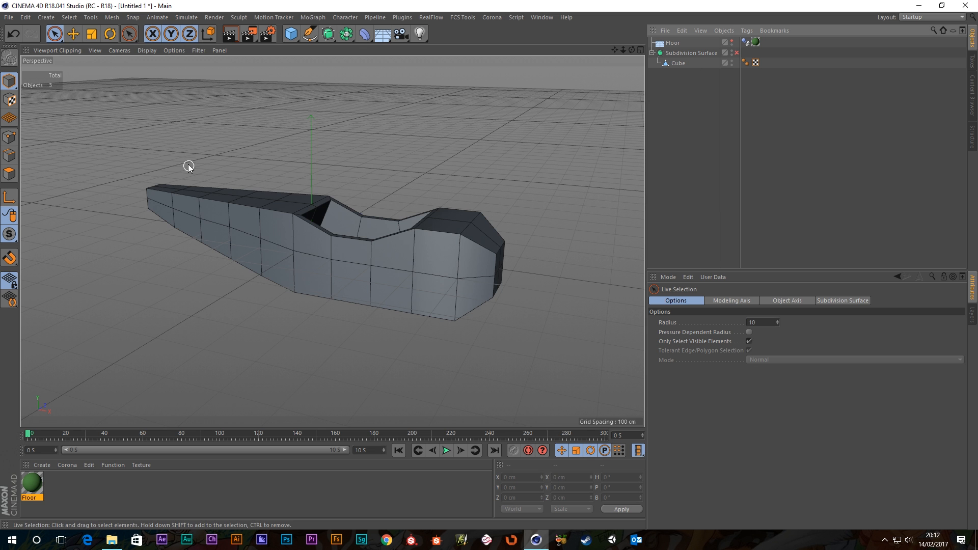
left_click_drag(223, 210, 322, 266, "alt")
scroll(276, 218, "up", 6)
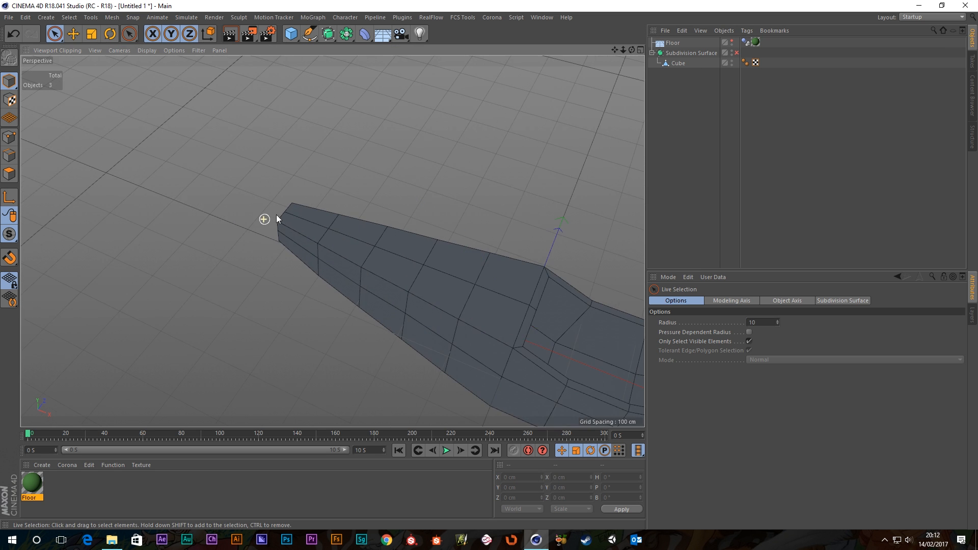
left_click_drag(310, 220, 290, 196, "alt")
left_click(8, 177)
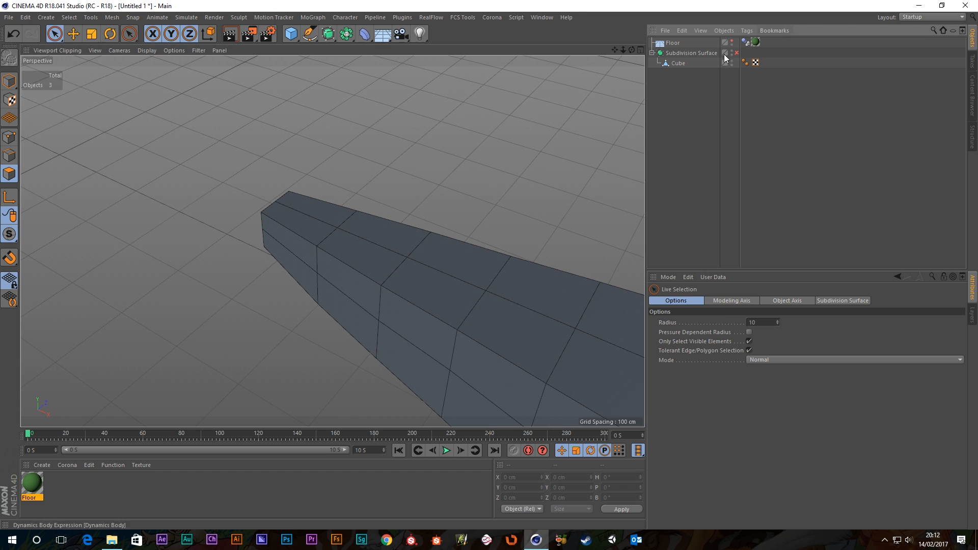
left_click(676, 63)
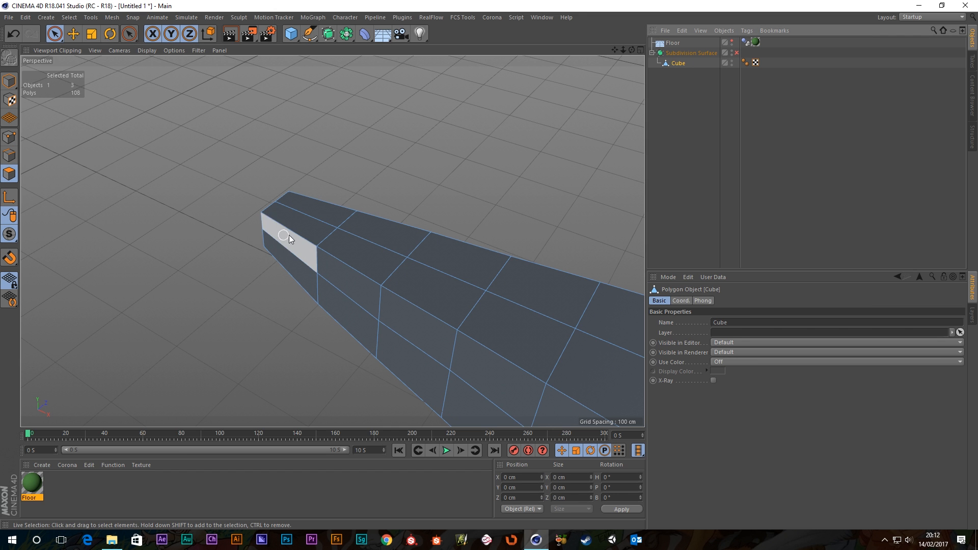
left_click(318, 215)
left_click_drag(301, 225, 454, 247, "alt")
middle_click(411, 276)
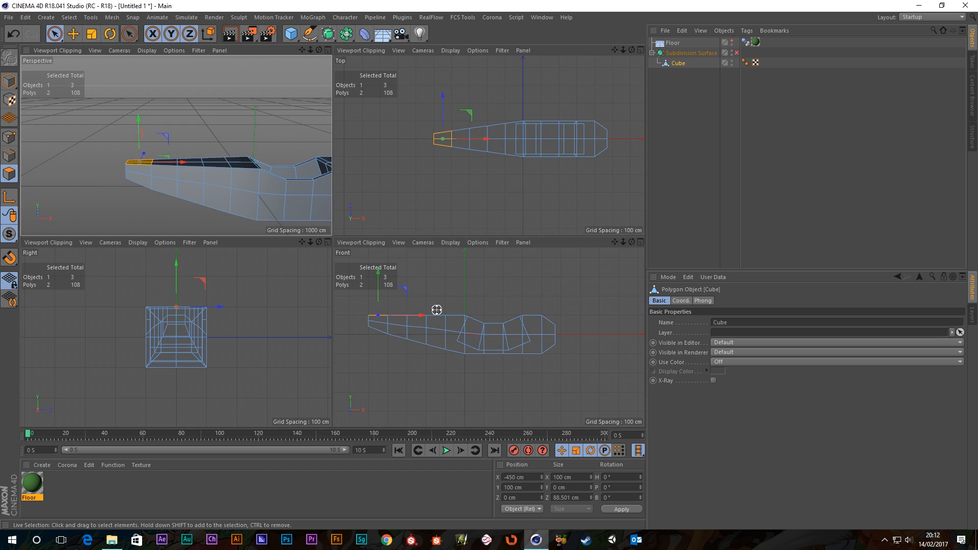
- Extrude the two selected tail-tip polygons upward about 100 cm in three sections in the front view to form a fin
middle_click(367, 288)
middle_click_drag(305, 226, 564, 275, "alt")
scroll(433, 250, "up", 5)
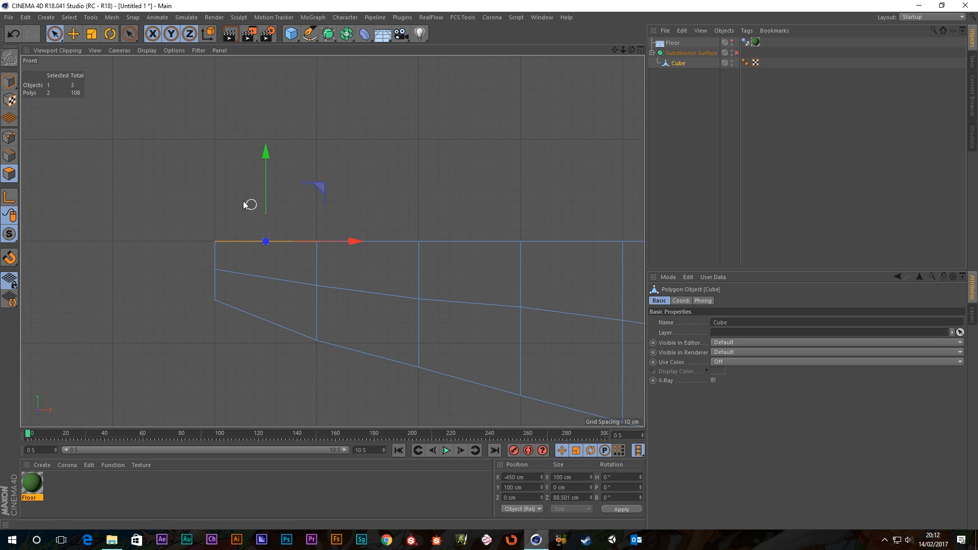
left_click_drag(266, 165, 264, 67, "ctrl")
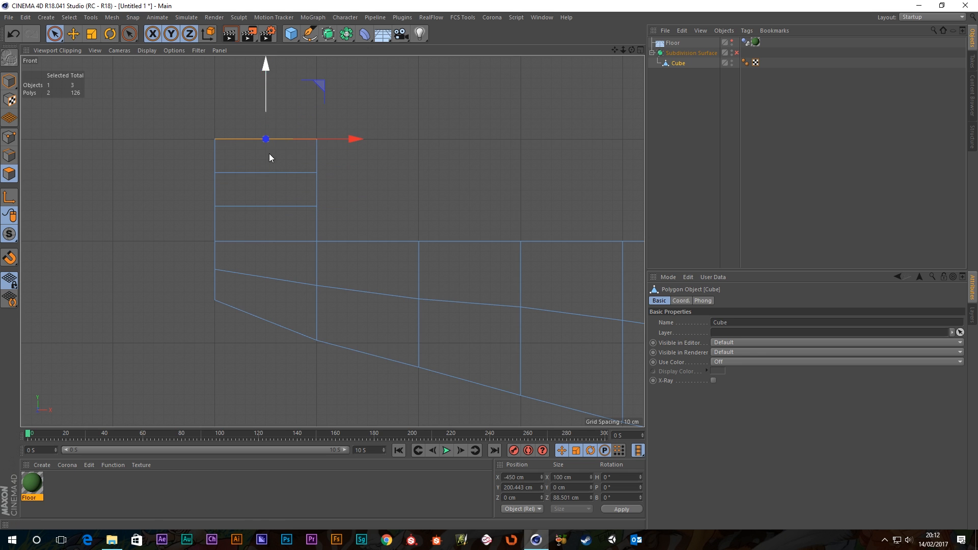
- Shift the tail's lowest rear points forward to bevel the corner, and move the fin's rear points back to about X -508 cm
left_click(9, 136)
left_click_drag(55, 34, 87, 66)
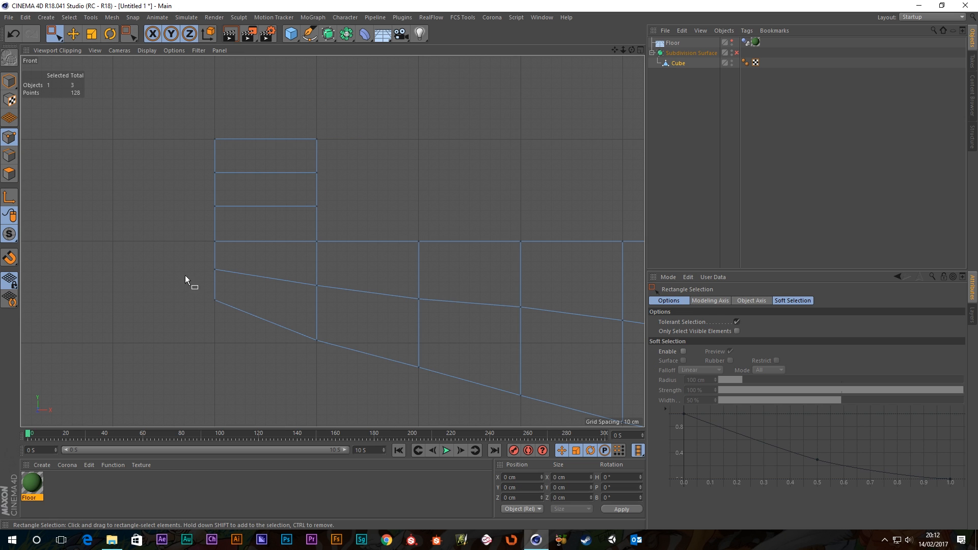
left_click_drag(199, 289, 247, 329)
left_click_drag(285, 302, 311, 304)
left_click_drag(236, 211, 271, 240)
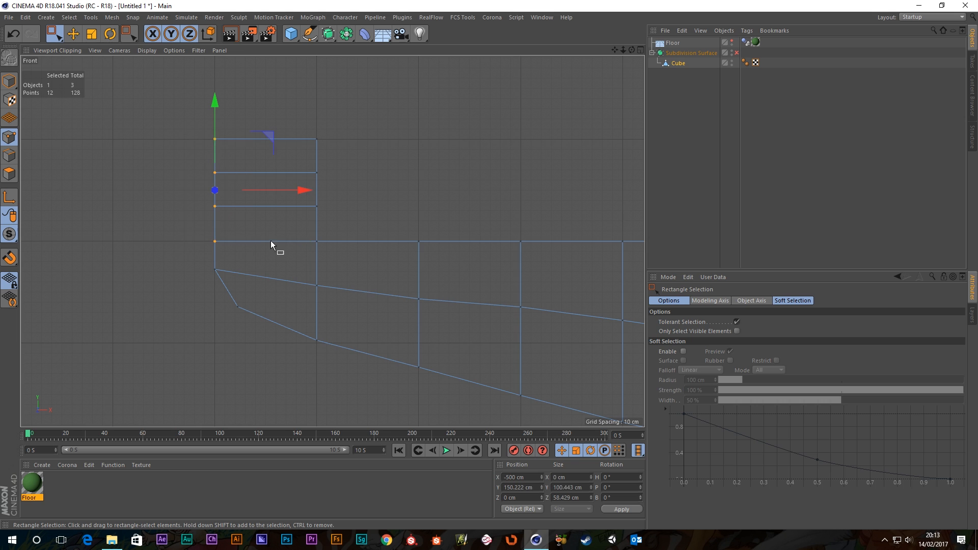
left_click_drag(295, 199, 287, 199)
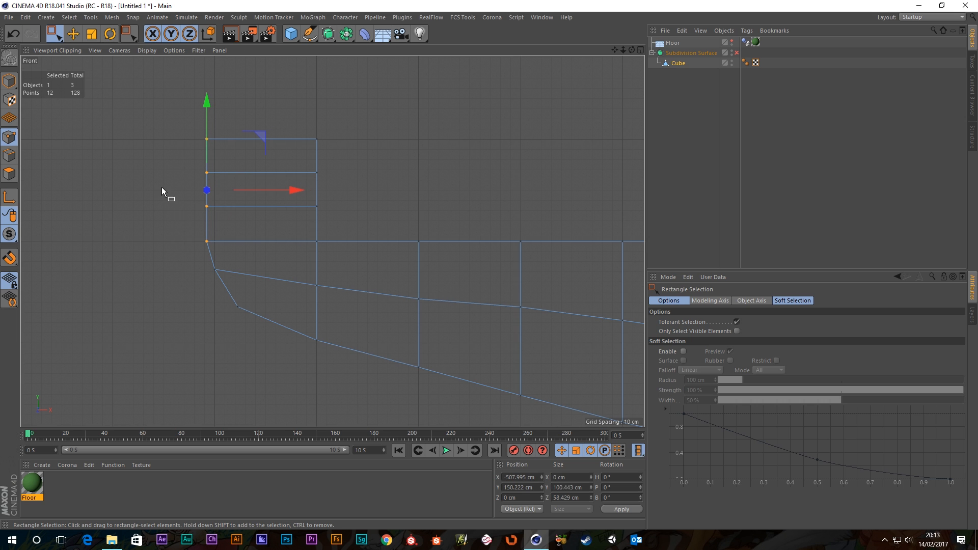
- Rake the fin's rear edge by moving its upper points progressively backward, placing the topmost ones at about X -533 cm
left_click_drag(233, 224, 233, 224)
left_click_drag(233, 224, 147, 115)
left_click_drag(287, 173, 262, 139)
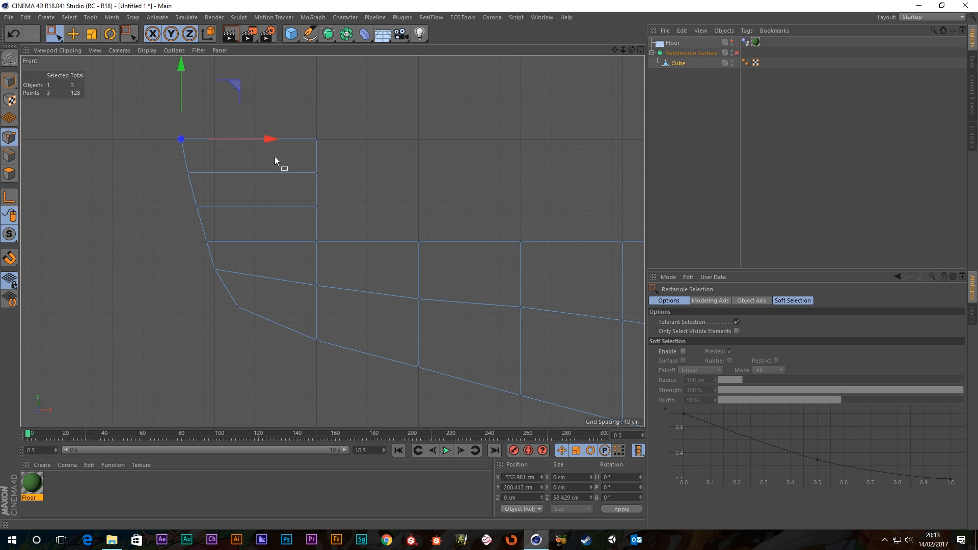
- Slope the fin's front edge by moving its points progressively backward, the top ones to about X -500 cm, and clear the selection
left_click_drag(312, 163, 360, 222)
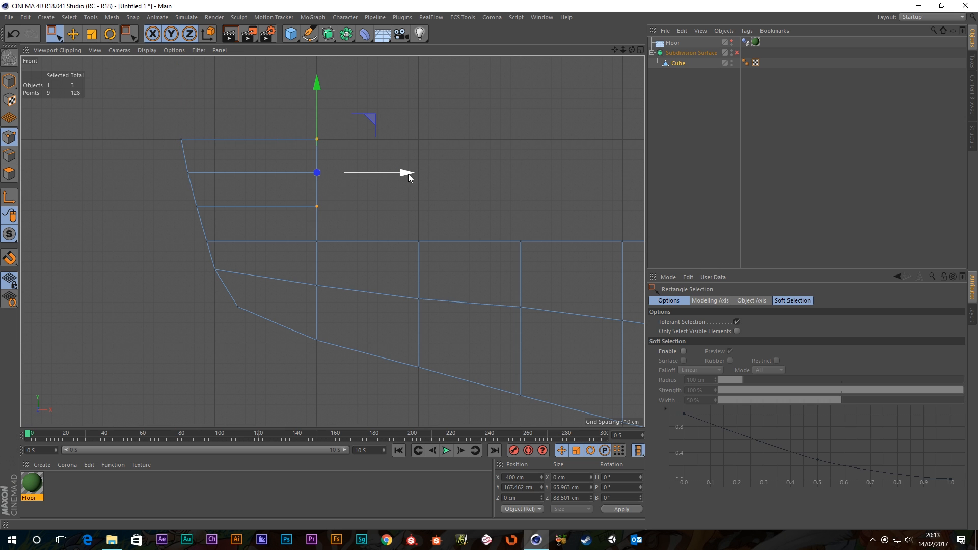
left_click_drag(406, 174, 324, 155)
left_click_drag(245, 118, 267, 145)
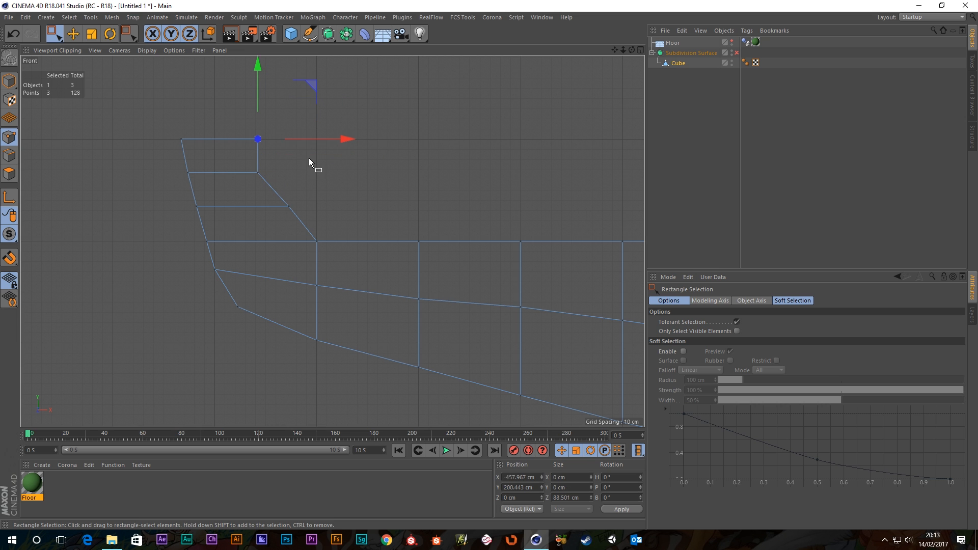
left_click_drag(339, 139, 295, 147)
scroll(292, 251, "down", 5)
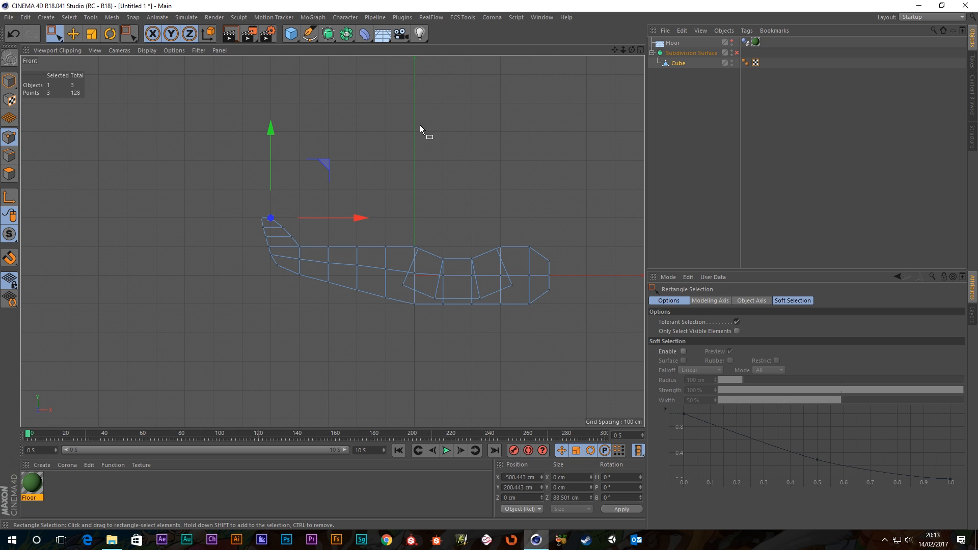
left_click(389, 174)
- Select the fin's 18 points above the body in the perspective view and scale them along Z to about 61 cm wide
middle_click(388, 172)
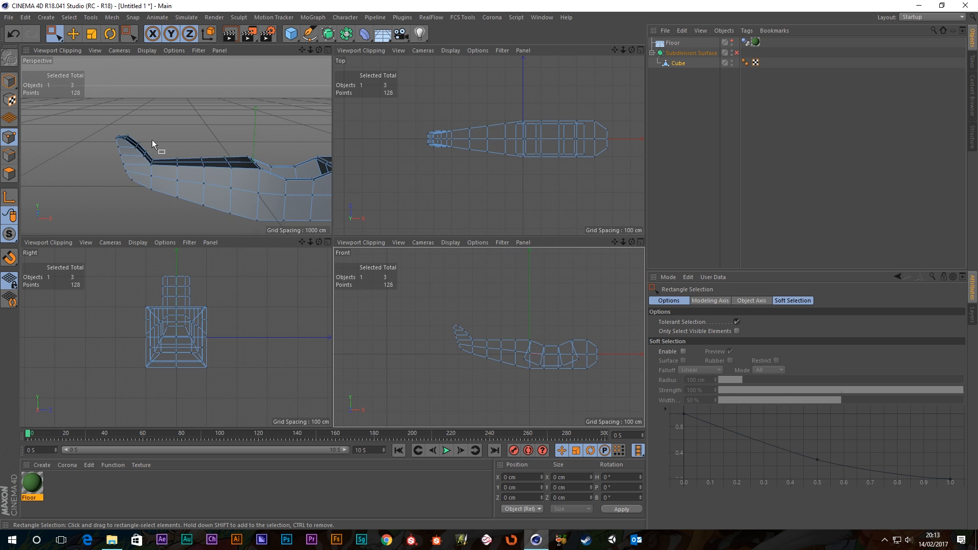
middle_click(153, 143)
left_click_drag(365, 261, 393, 276, "alt")
left_click_drag(227, 250, 155, 277)
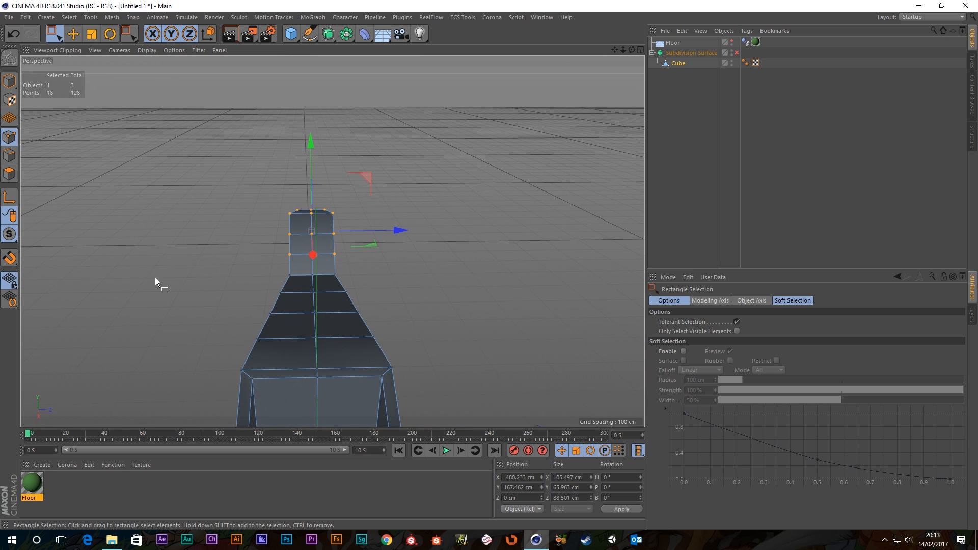
left_click(93, 35)
left_click_drag(402, 230, 375, 237)
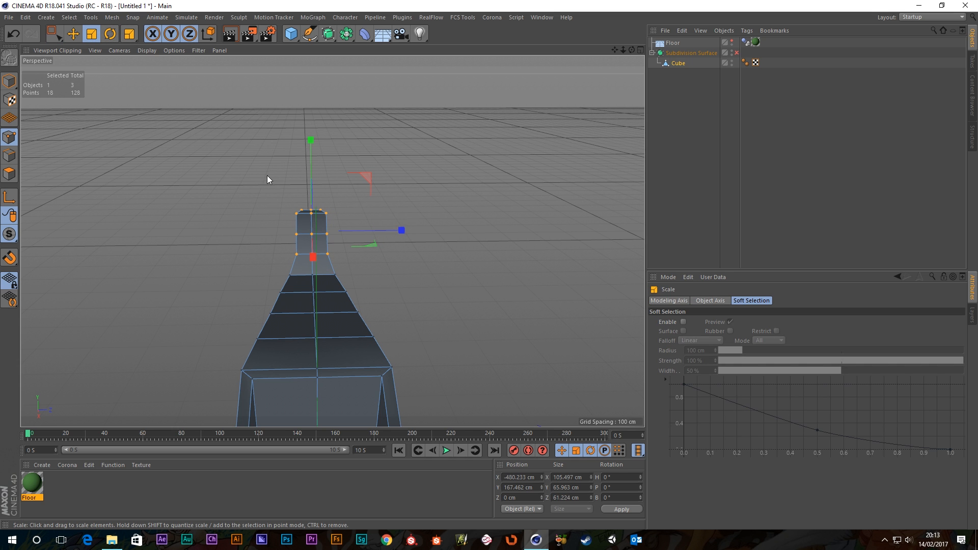
- Switch to wireframe display, select the fin's upper 12 points, and scale them along Z to about 43 cm wide
left_click_drag(268, 179, 305, 213, "alt")
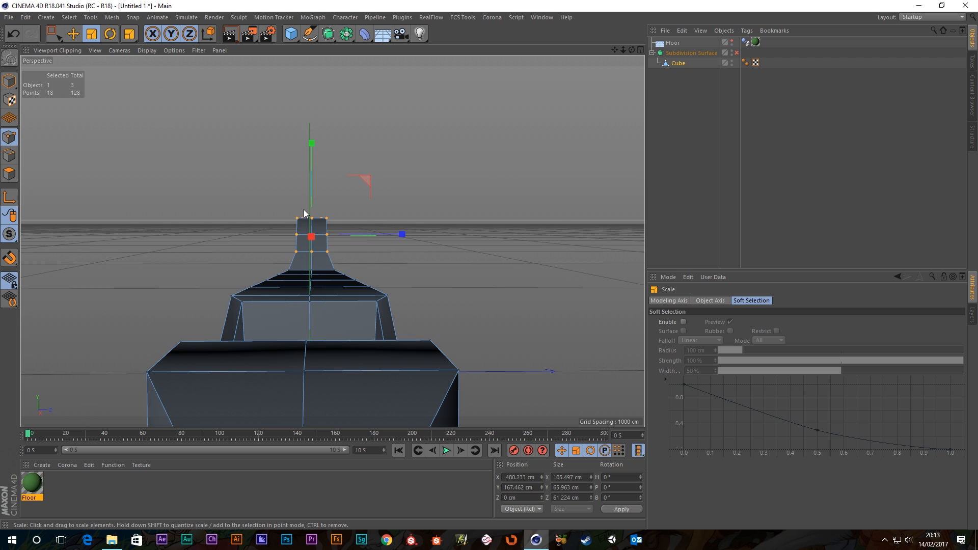
key("n")
key("g")
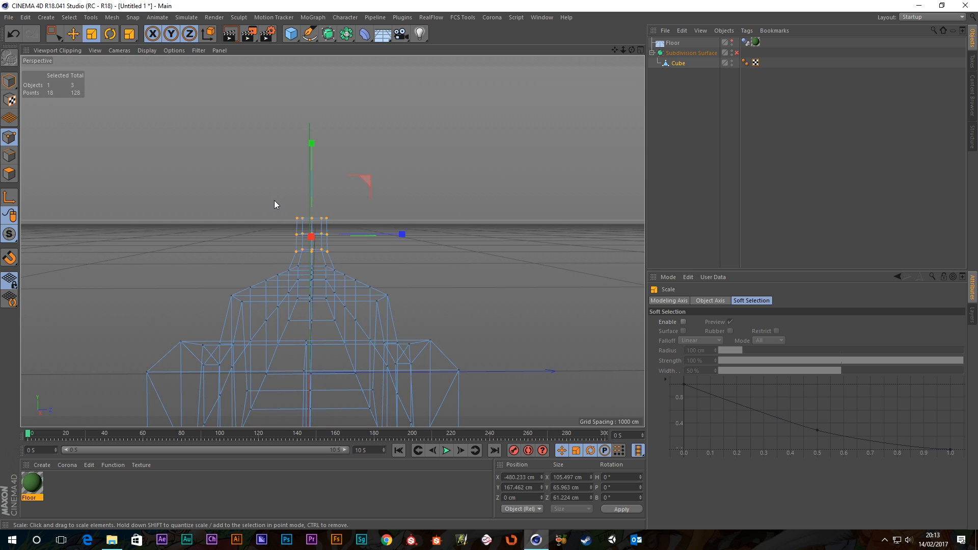
key("0")
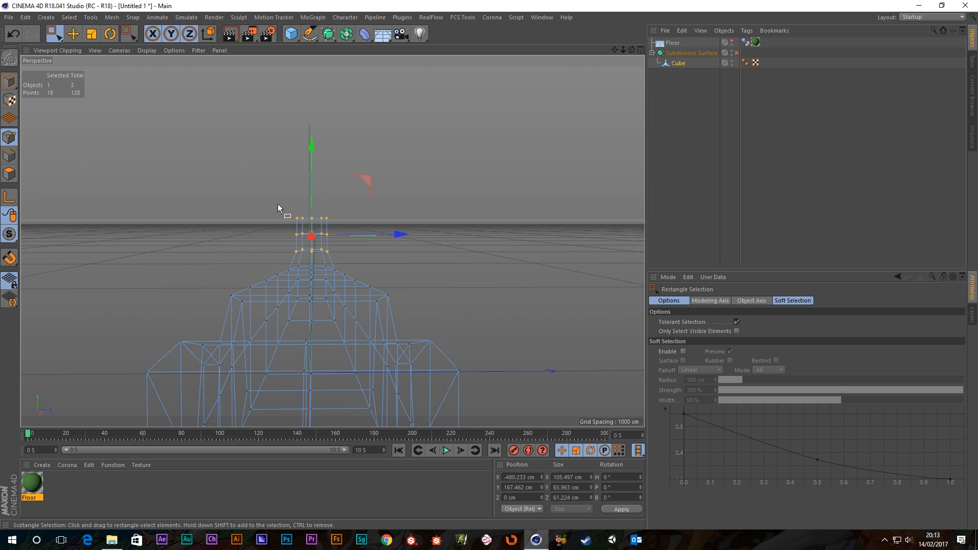
left_click_drag(275, 202, 359, 245)
key("t")
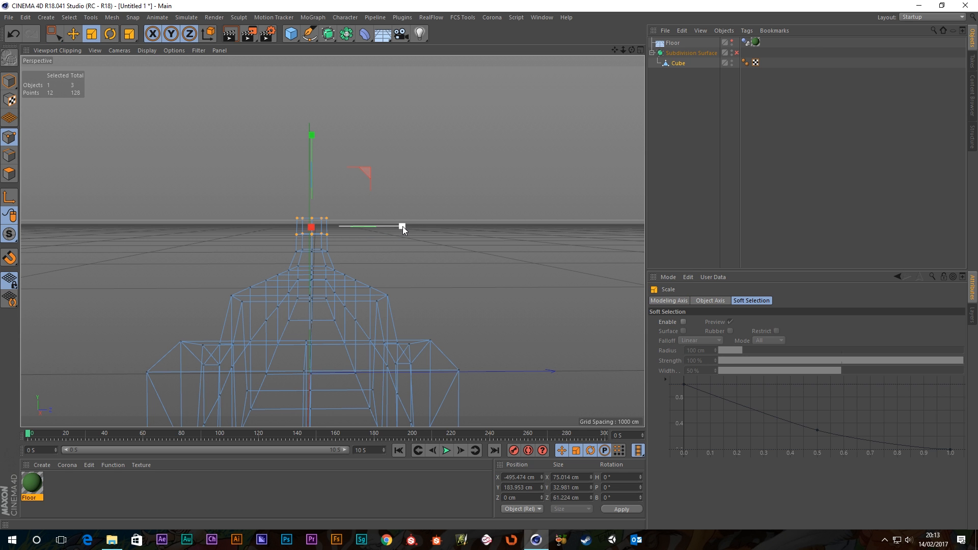
left_click_drag(403, 226, 377, 234)
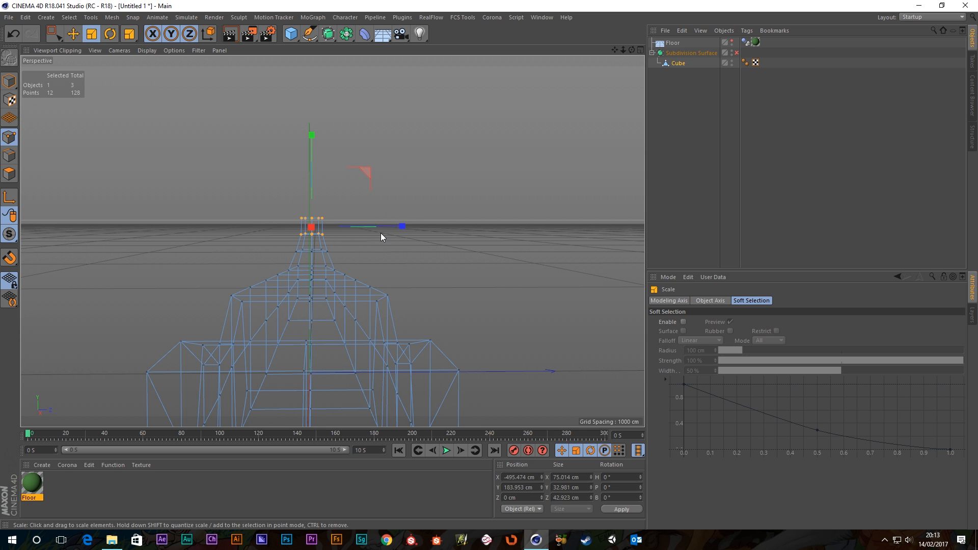
- In the top view, select the body's point ring at X -100 cm and scale it along Z to about 160 cm wide
left_click_drag(283, 258, 412, 289, "alt")
left_click_drag(329, 269, 341, 287, "alt")
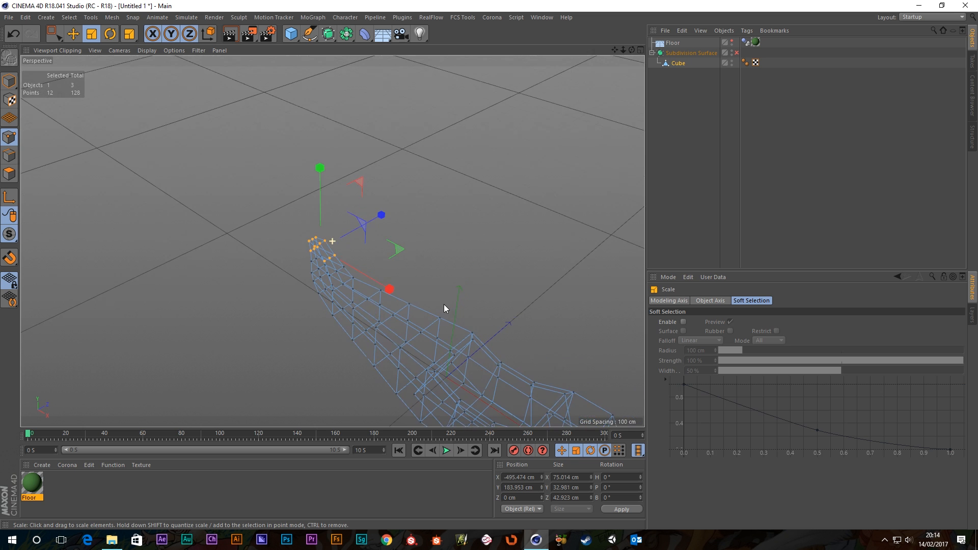
middle_click(445, 304)
middle_click(455, 135)
scroll(196, 280, "up", 5)
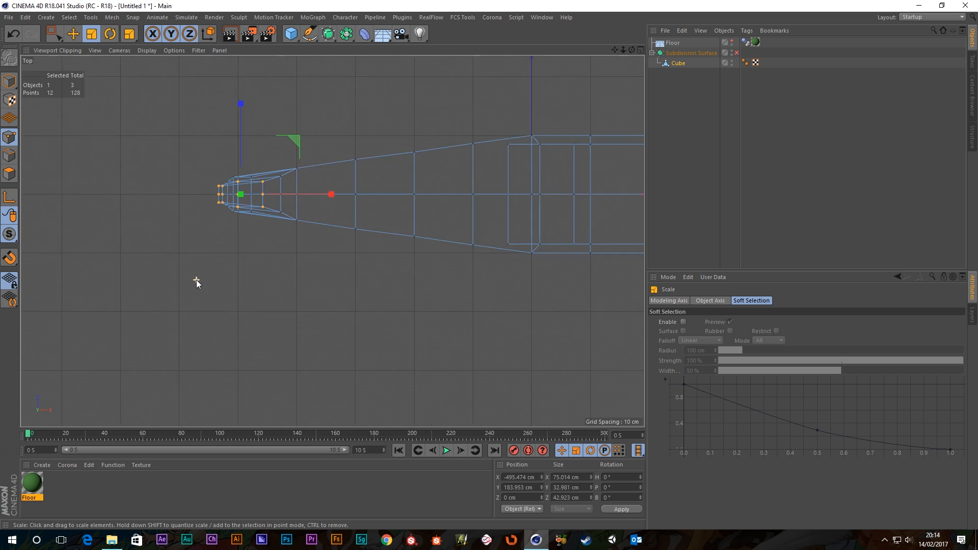
middle_click(340, 198)
middle_click(546, 124)
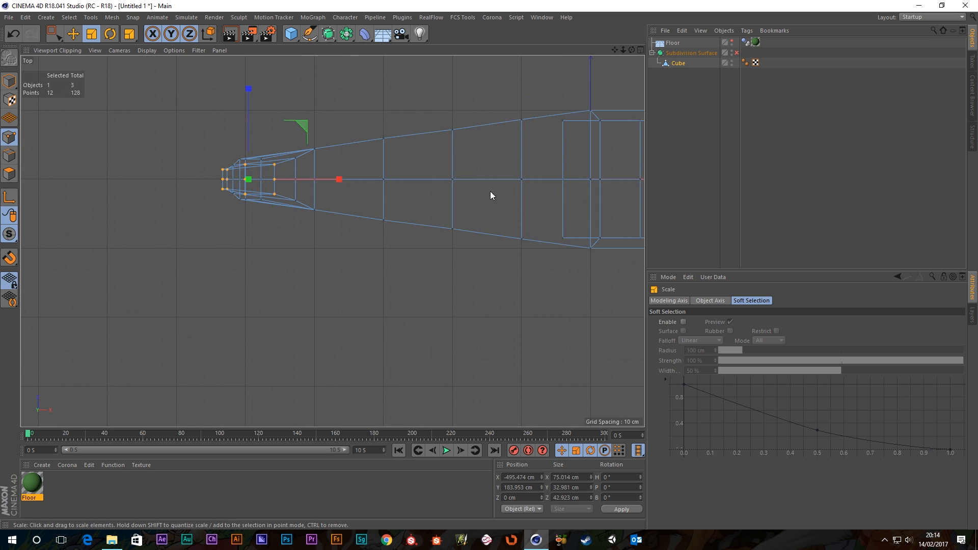
scroll(489, 191, "down", 5)
middle_click_drag(490, 189, 371, 231, "alt")
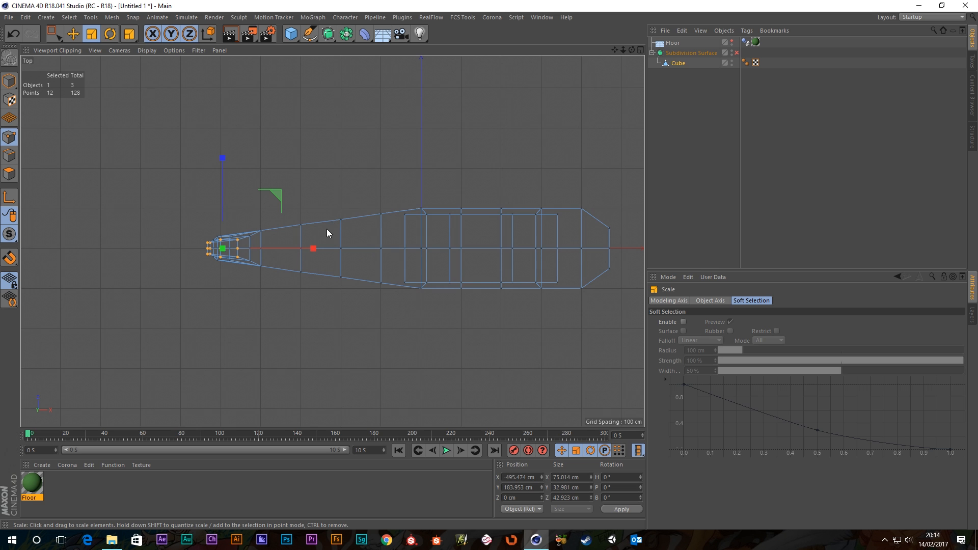
key("0")
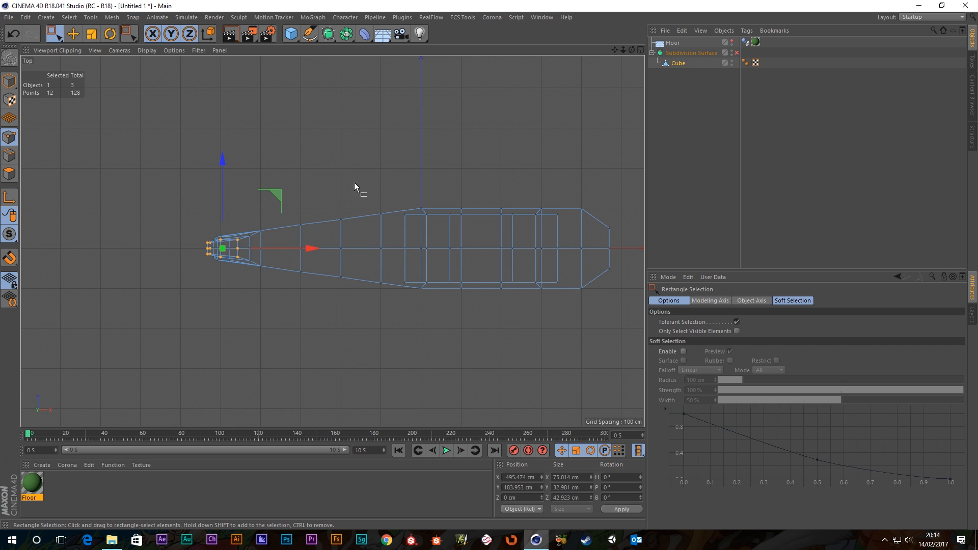
left_click_drag(389, 308, 388, 308)
key("t")
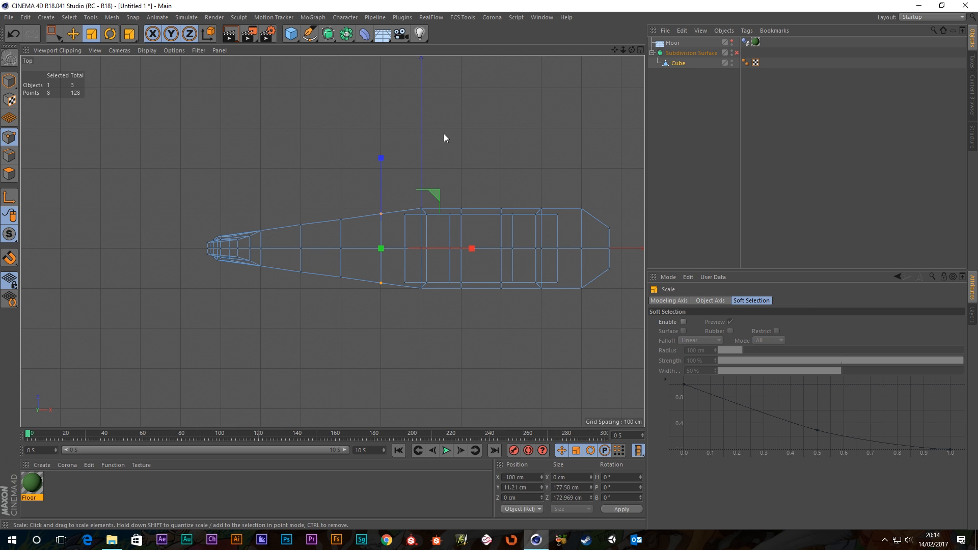
left_click_drag(380, 161, 378, 166)
- Narrow the point rings at X -200 cm and X -300 cm along Z to about 120 cm and 92 cm wide
key("0")
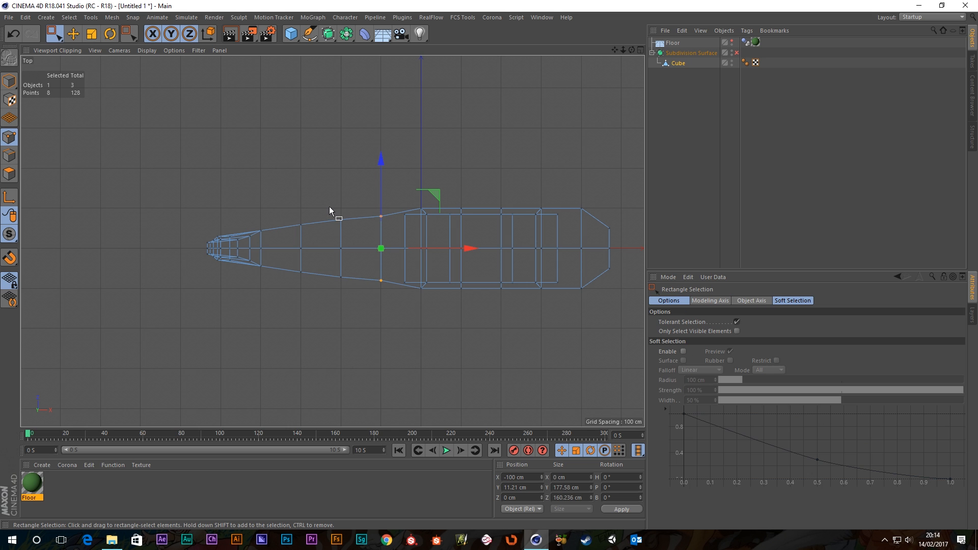
left_click_drag(329, 209, 367, 302)
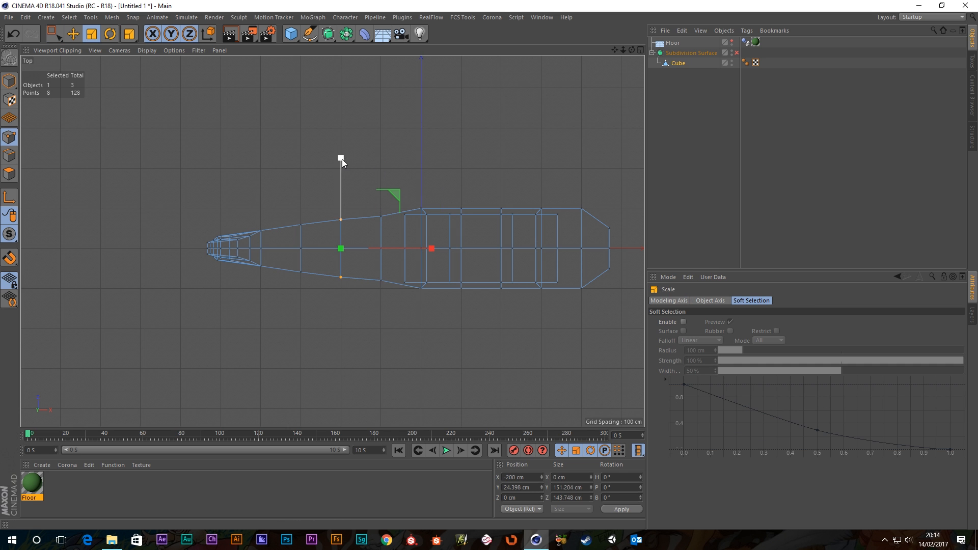
left_click_drag(341, 158, 337, 174)
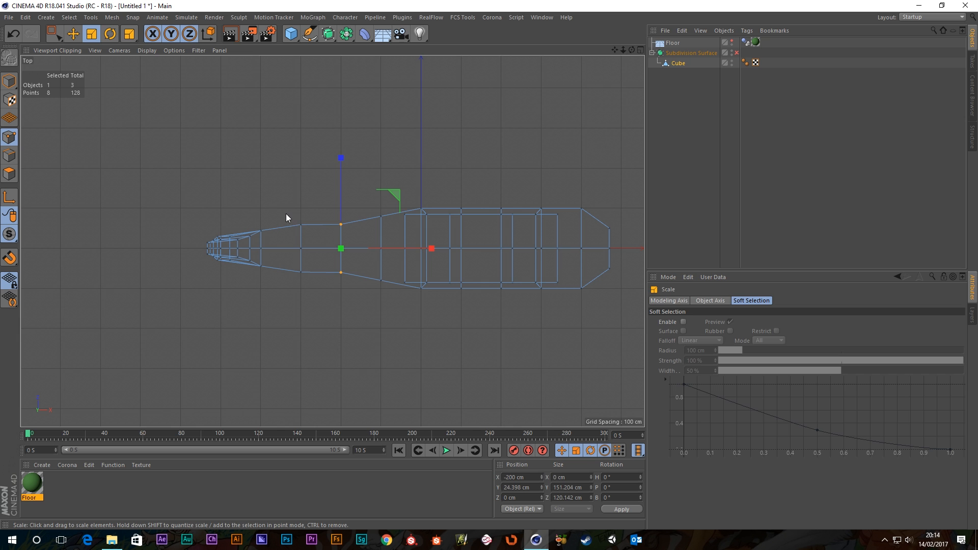
key("0")
left_click_drag(284, 210, 319, 289)
key("t")
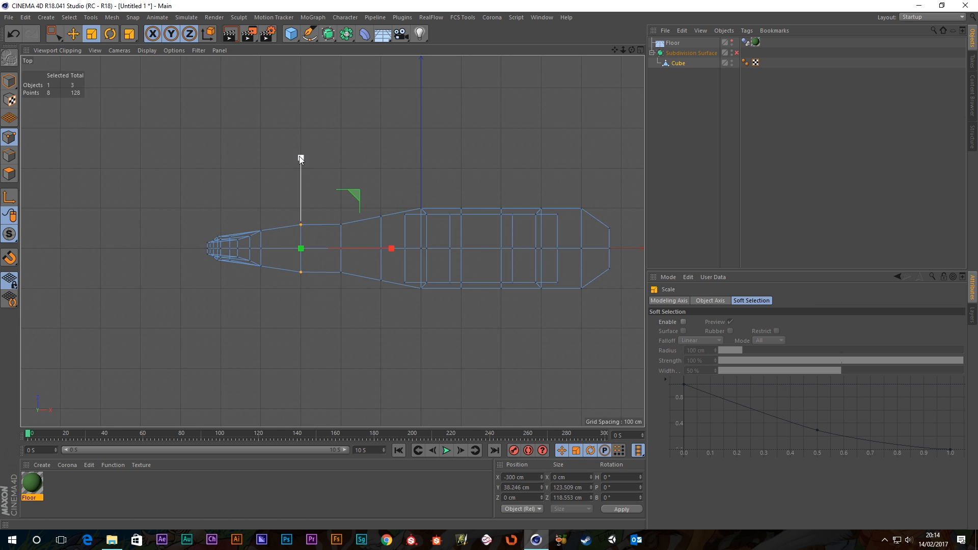
left_click_drag(299, 177, 299, 177)
- Select all 35 points of the tail end and fin and scale them along Z to about 65 cm wide
key("0")
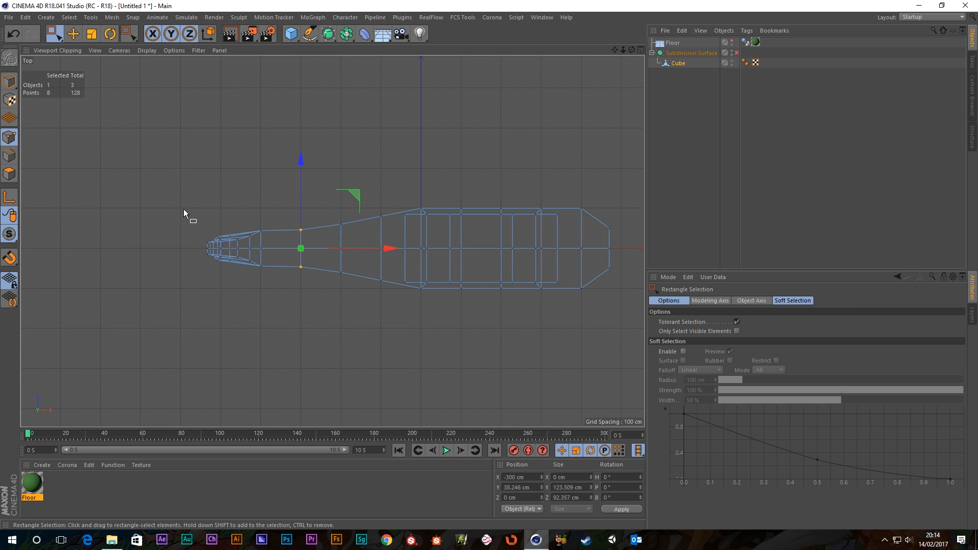
left_click_drag(191, 207, 274, 294)
key("t")
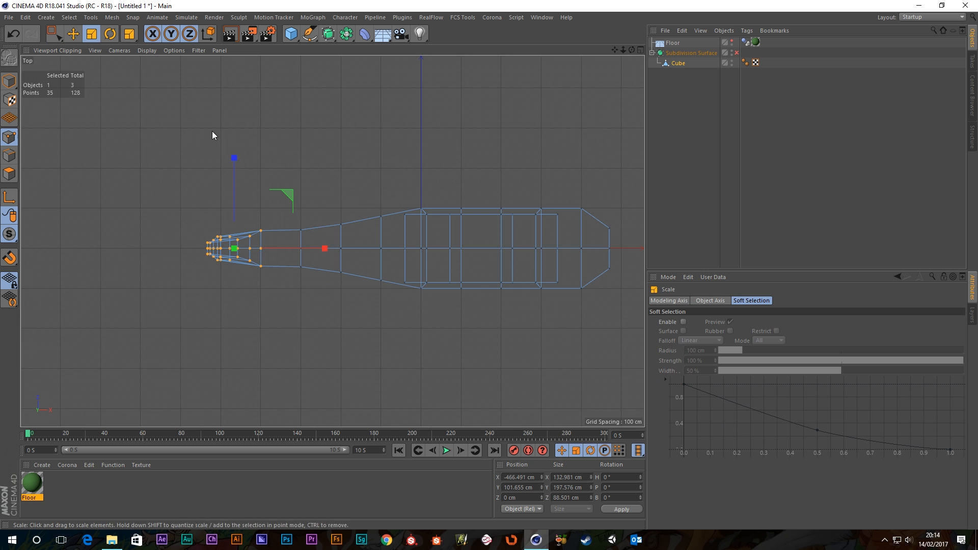
left_click_drag(234, 164, 228, 186)
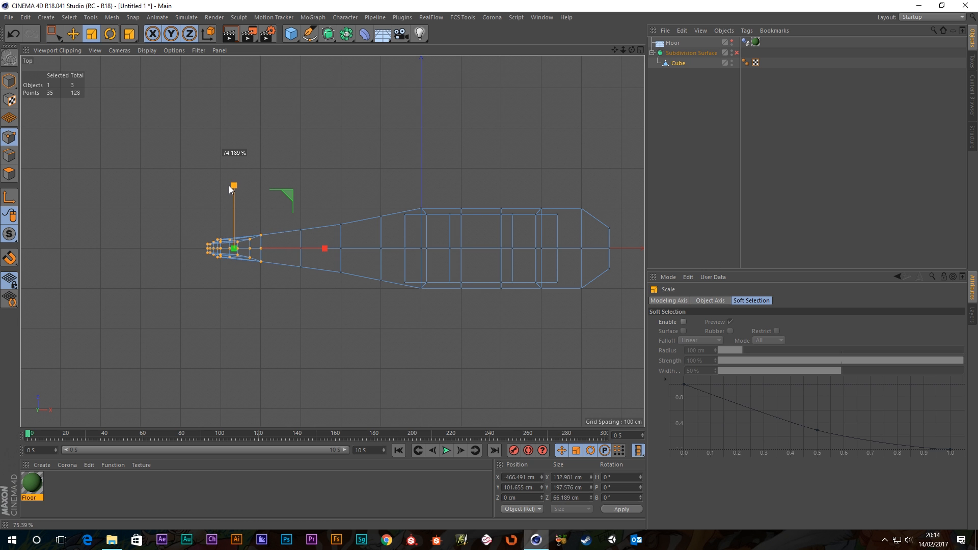
- Return to the perspective view and display the body with Gouraud shading and lines
middle_click(363, 148)
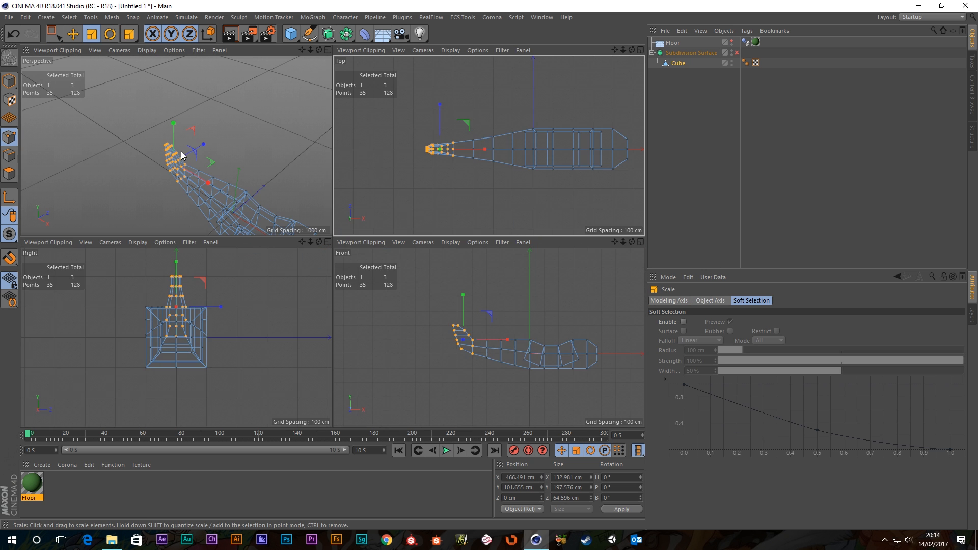
middle_click(182, 153)
left_click_drag(303, 256, 318, 227, "alt")
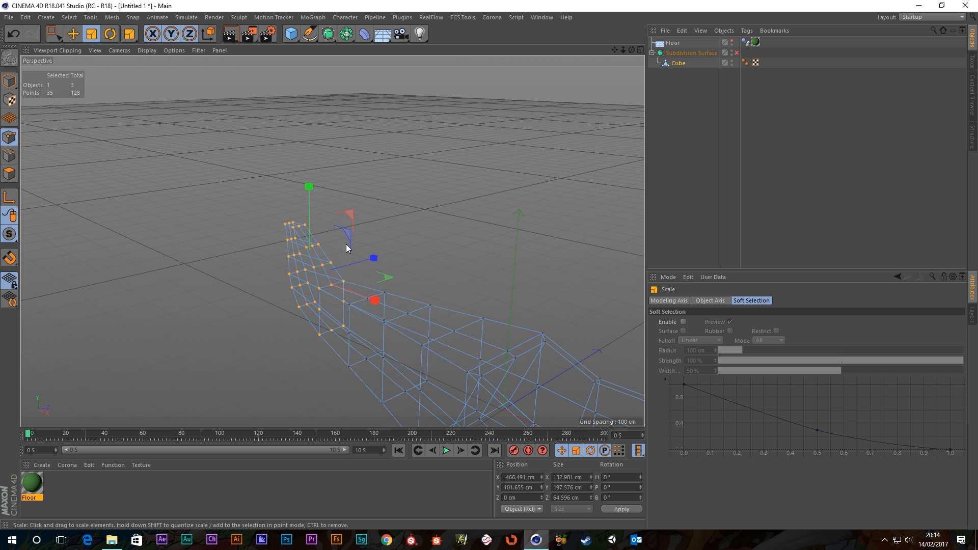
key("n")
key("b")
- Select the three centre edges running down the fin's front slope, shift them slightly forward, and clear the selection
scroll(337, 266, "up", 6)
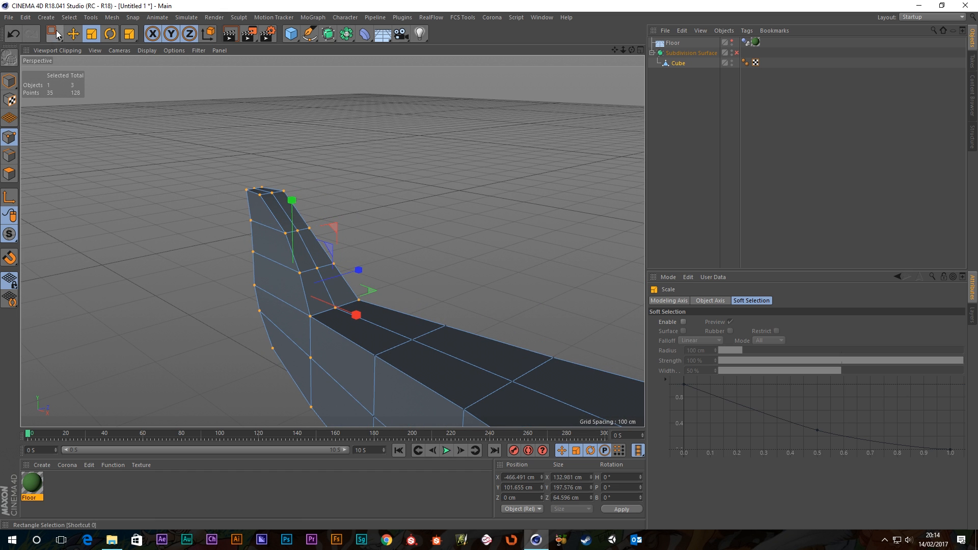
left_click_drag(58, 35, 86, 44)
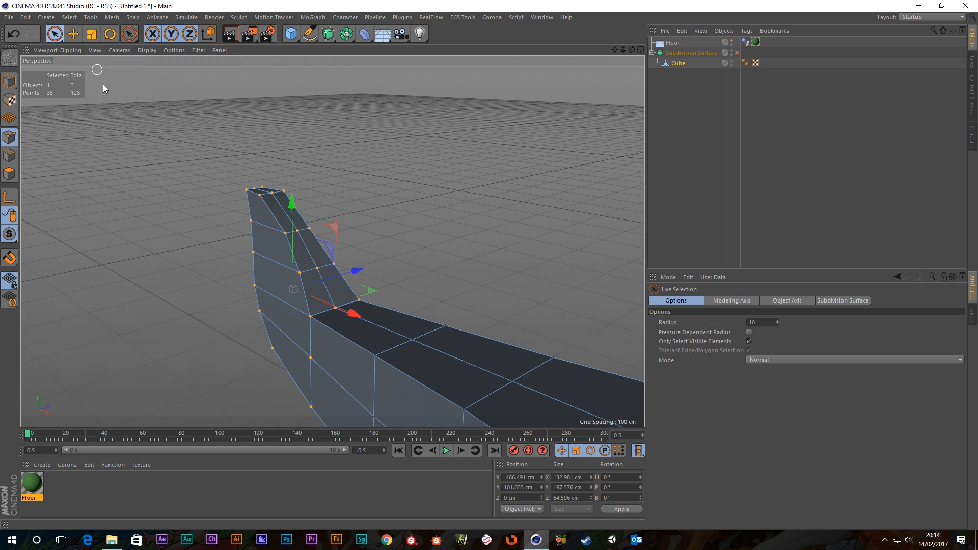
left_click(9, 156)
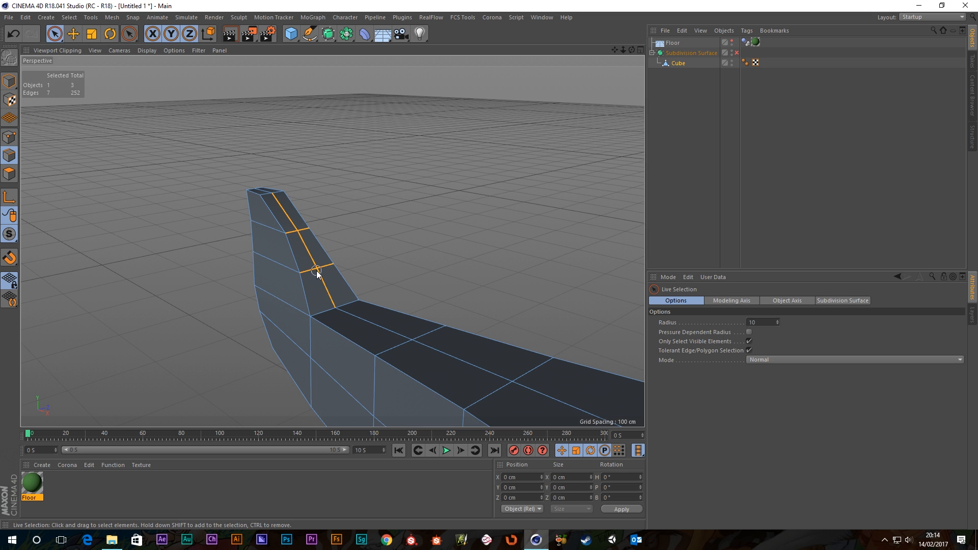
left_click_drag(316, 274, 296, 261)
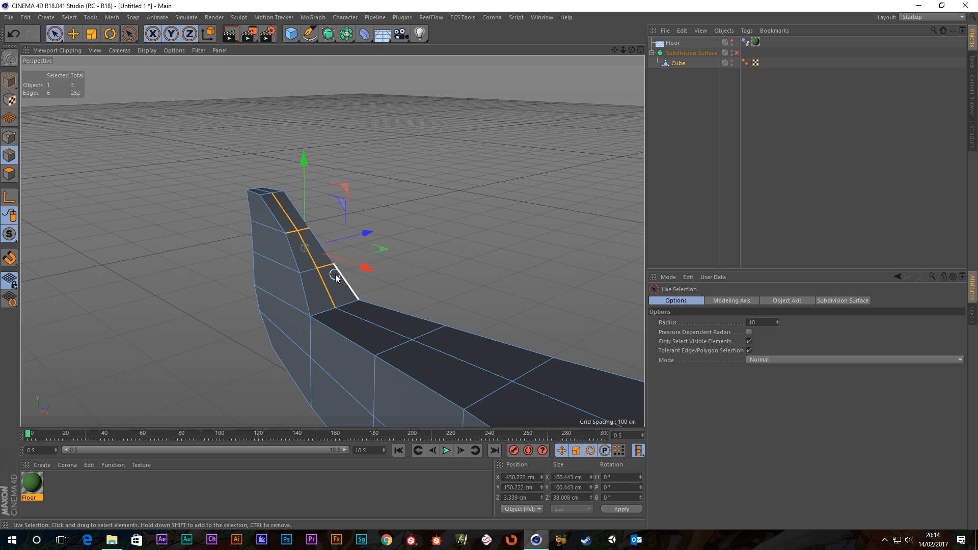
left_click(310, 228, "ctrl")
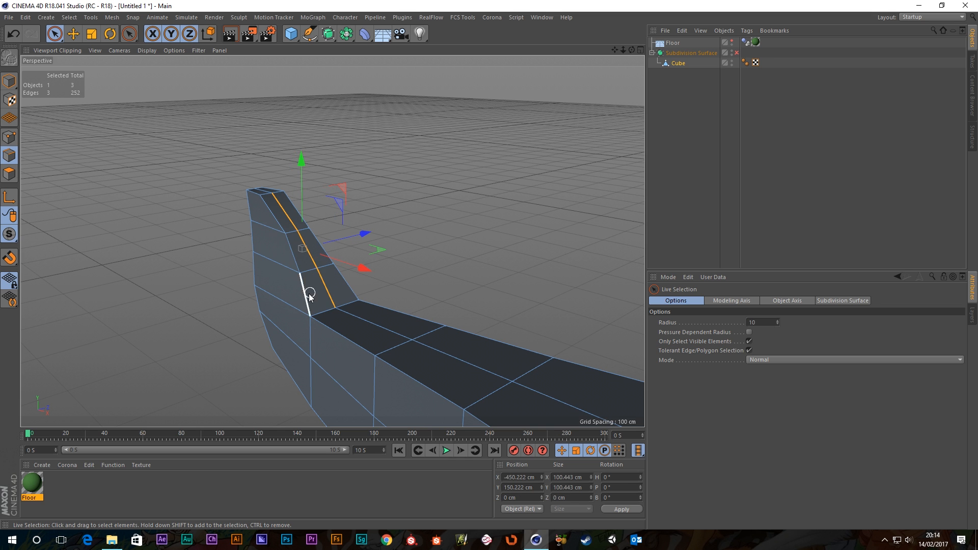
left_click_drag(309, 297, 349, 291, "alt")
left_click_drag(357, 258, 355, 296)
left_click(428, 257)
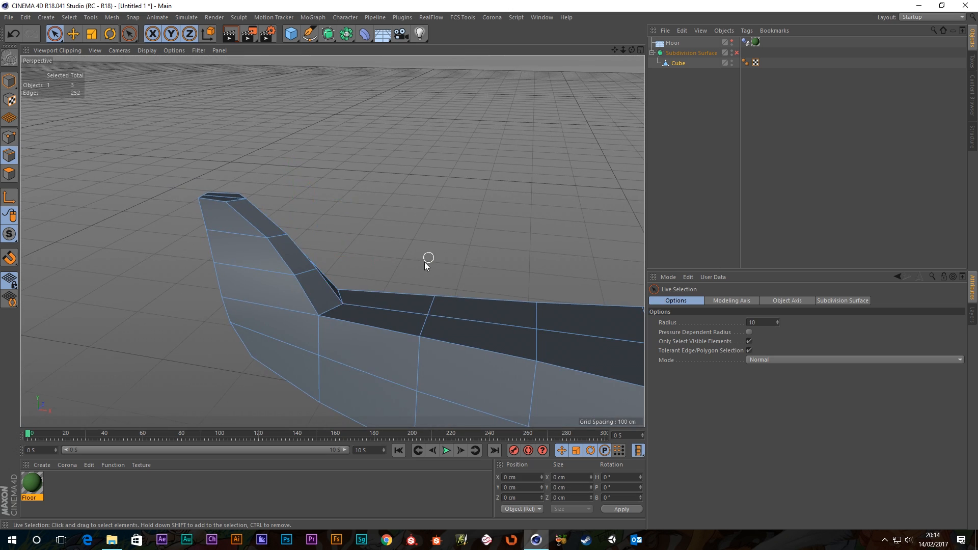
- Enable the Subdivision Surface to inspect the smoothed body in model mode, and disable it again
scroll(436, 276, "down", 5)
left_click_drag(460, 290, 388, 204, "alt")
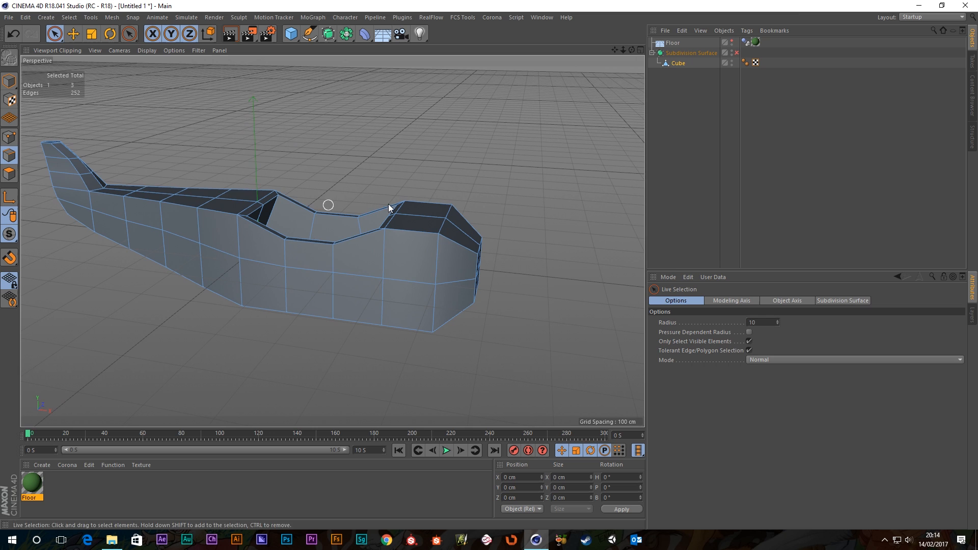
left_click(736, 53)
left_click_drag(384, 253, 188, 215, "alt")
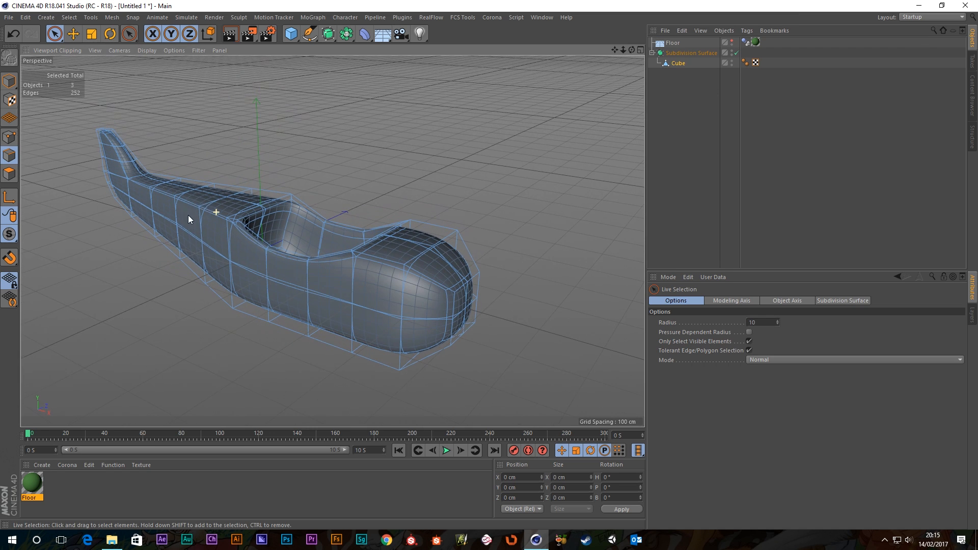
left_click(9, 83)
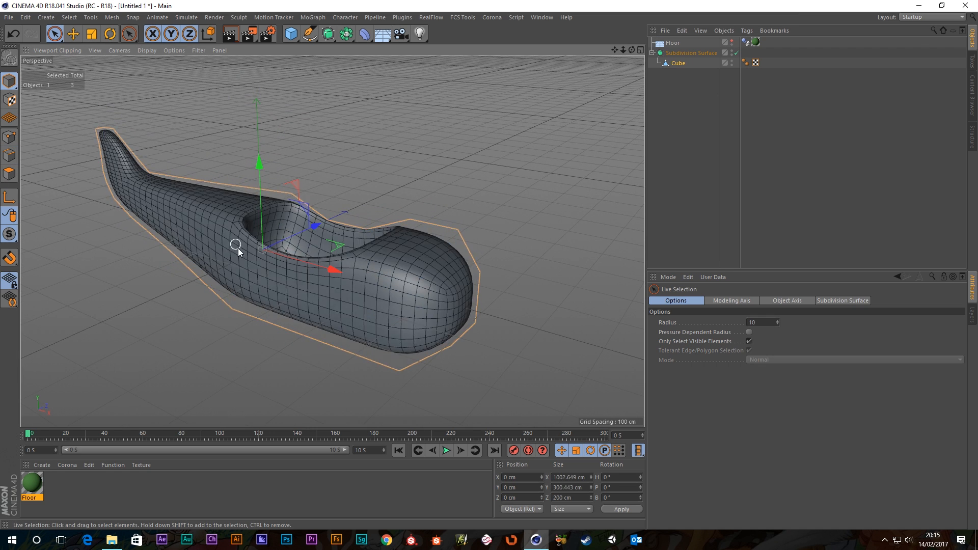
left_click_drag(238, 249, 387, 201, "alt")
scroll(408, 261, "up", 5)
left_click(736, 53)
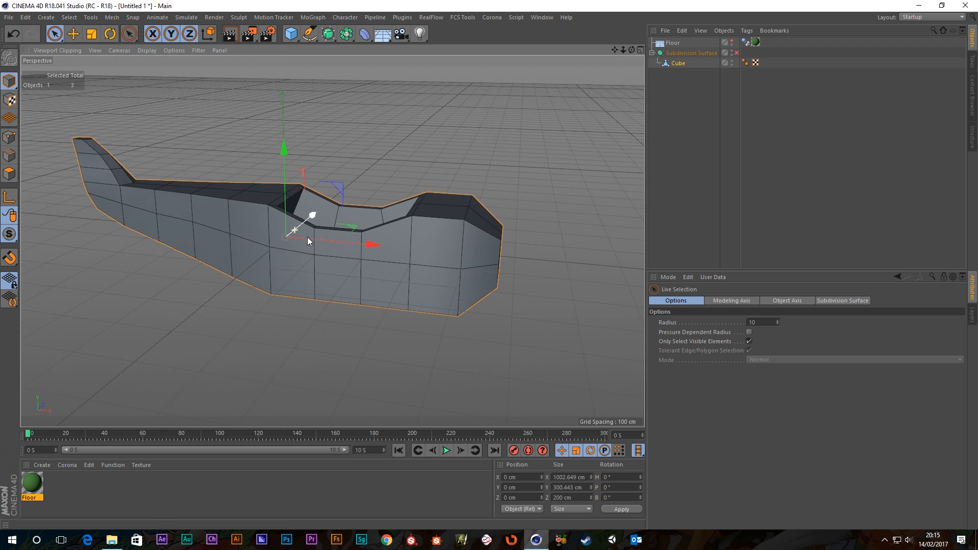
- Select the 12 polygons on both sides of the cockpit, inner-extrude them with a 41.5 cm offset, and clear the selection
left_click_drag(363, 270, 412, 264, "alt")
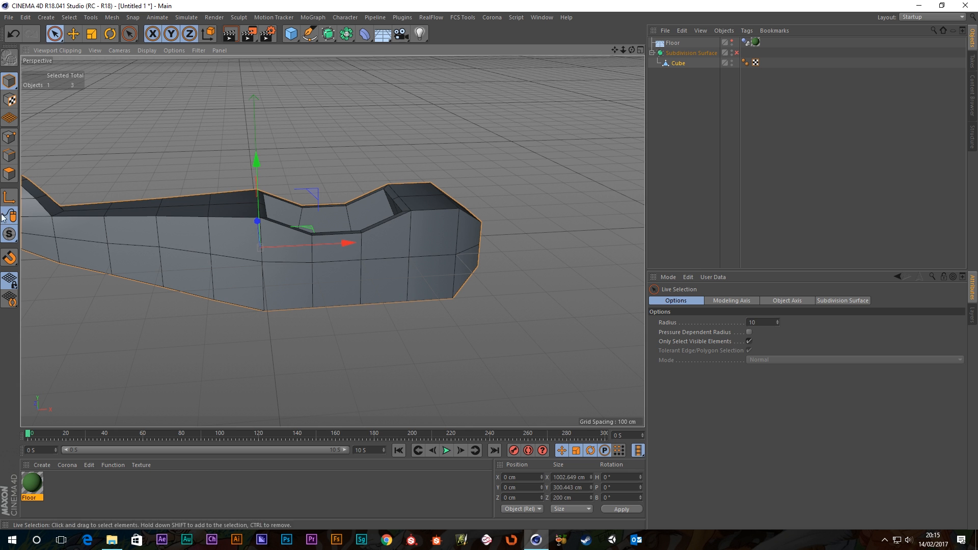
left_click(9, 174)
left_click(370, 275)
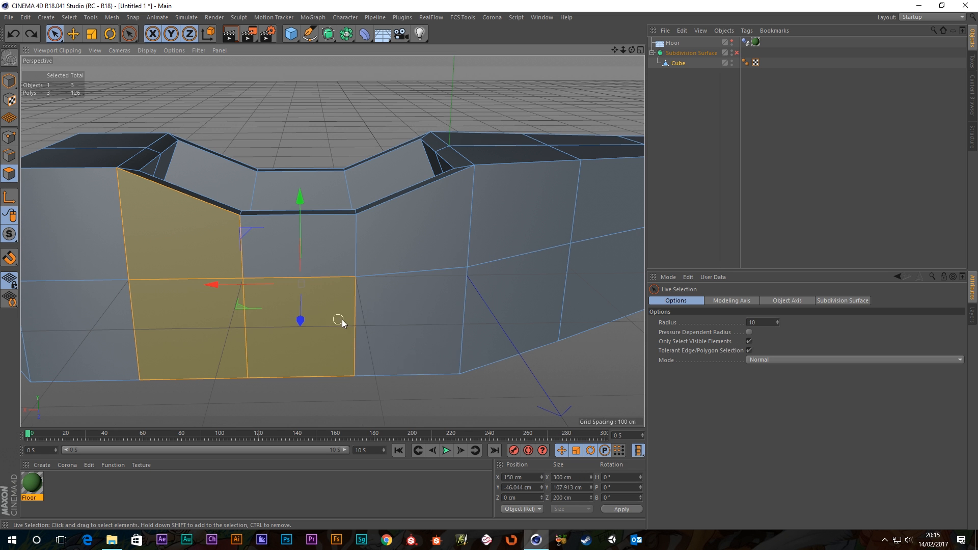
mouse_move(341, 320)
left_mouse_down()
mouse_move(335, 244)
mouse_move(290, 254)
left_mouse_up()
mouse_move(213, 273)
left_mouse_down("alt")
mouse_move(491, 275)
mouse_move(131, 351)
mouse_move(322, 266)
mouse_move(235, 256)
mouse_move(362, 284)
mouse_move(229, 301)
mouse_move(288, 284)
mouse_move(365, 305)
mouse_move(151, 386)
left_mouse_up("alt")
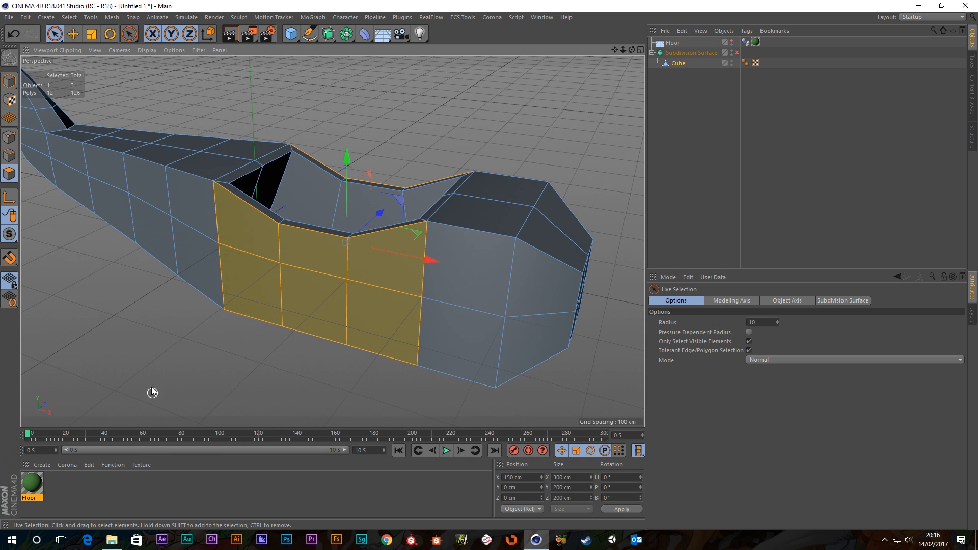
right_click(192, 350)
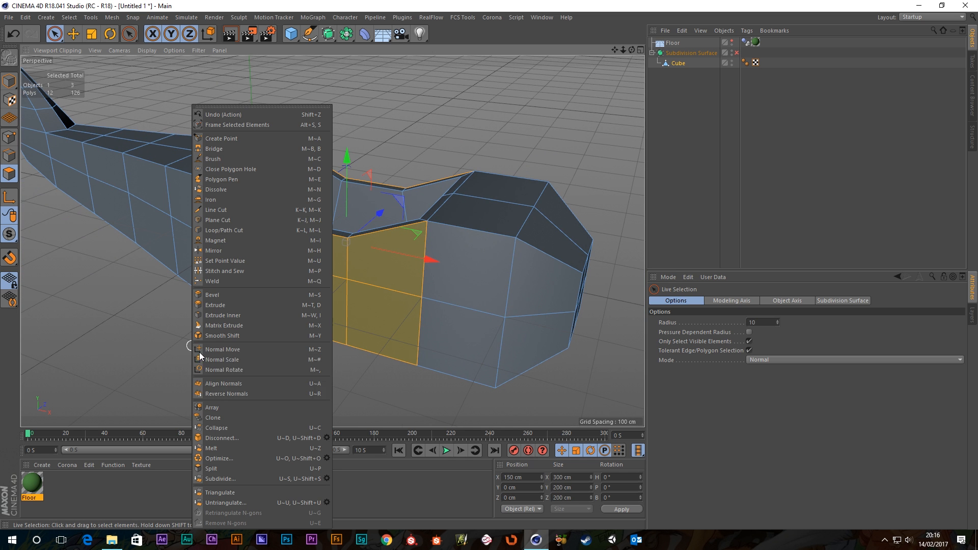
left_click(222, 316)
left_click_drag(265, 347, 482, 347)
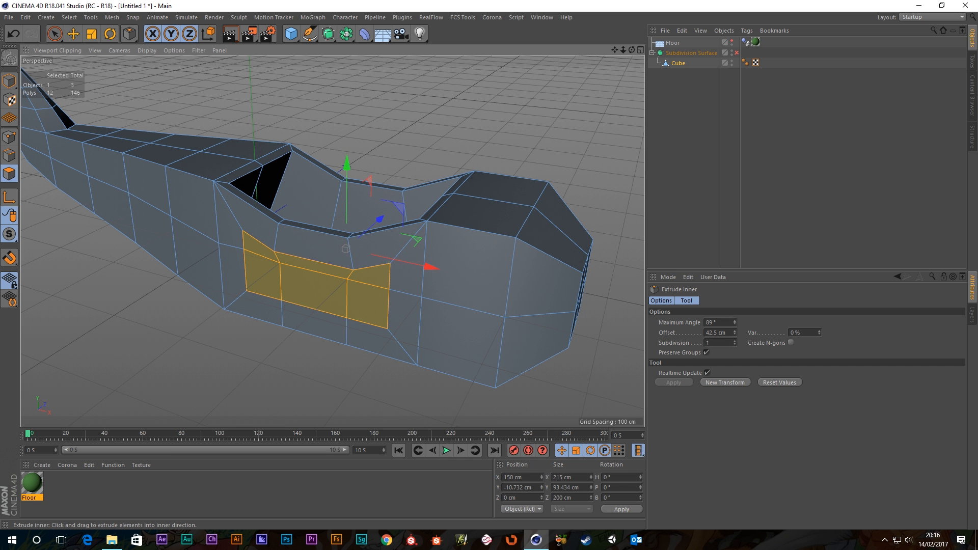
scroll(372, 304, "up", 3)
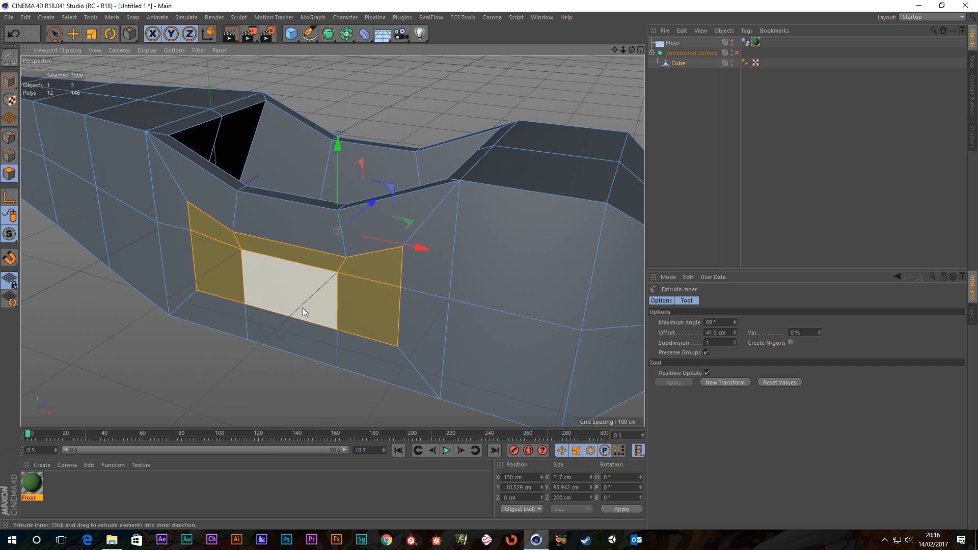
left_click_drag(302, 307, 352, 298, "alt")
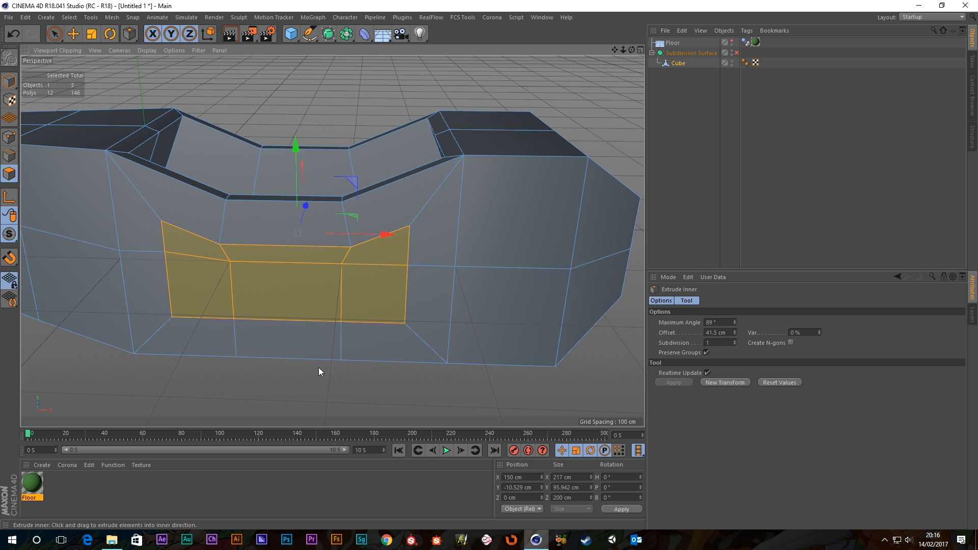
key("space")
left_click(299, 386)
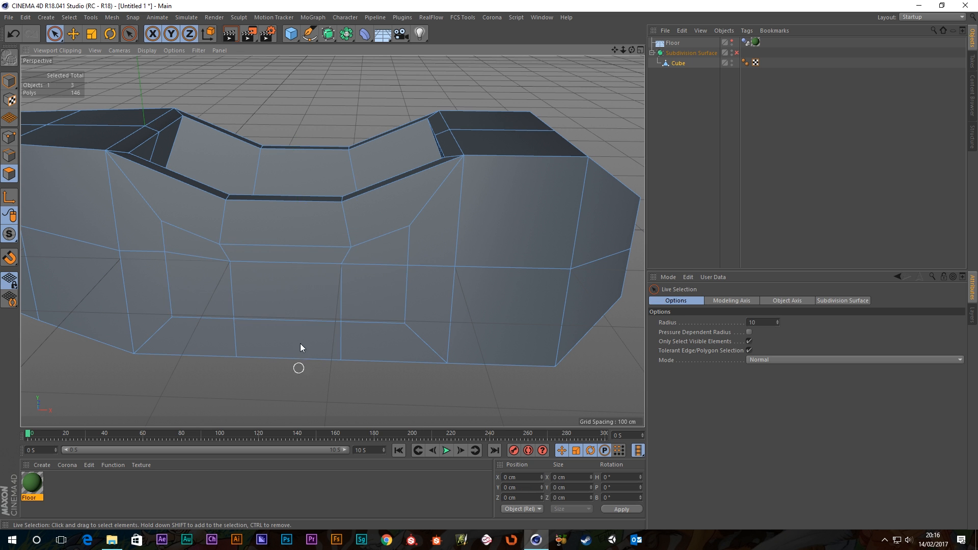
- In edge mode, select the three lower edges of the inset on the Z -100 cm side of the body
left_click_drag(301, 343, 232, 305, "alt")
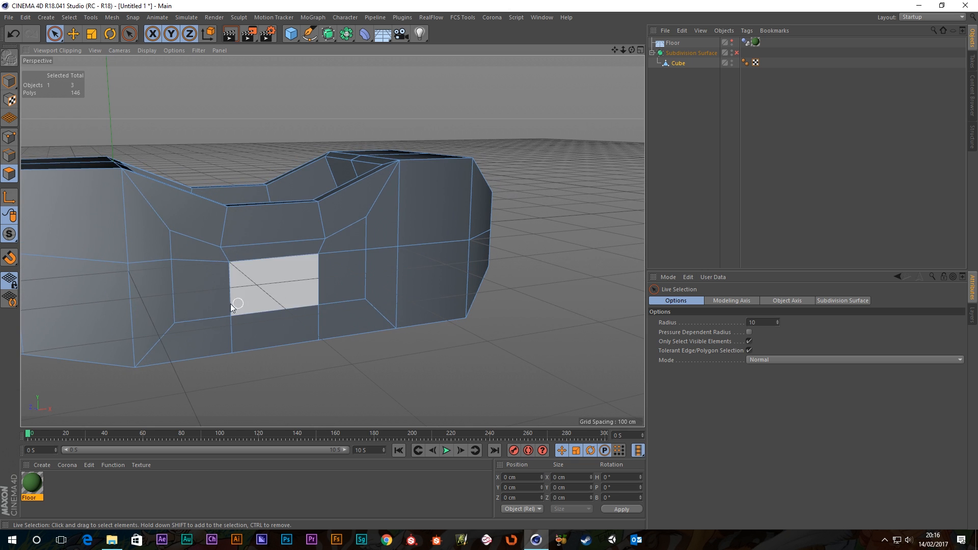
left_click_drag(177, 289, 295, 325, "alt")
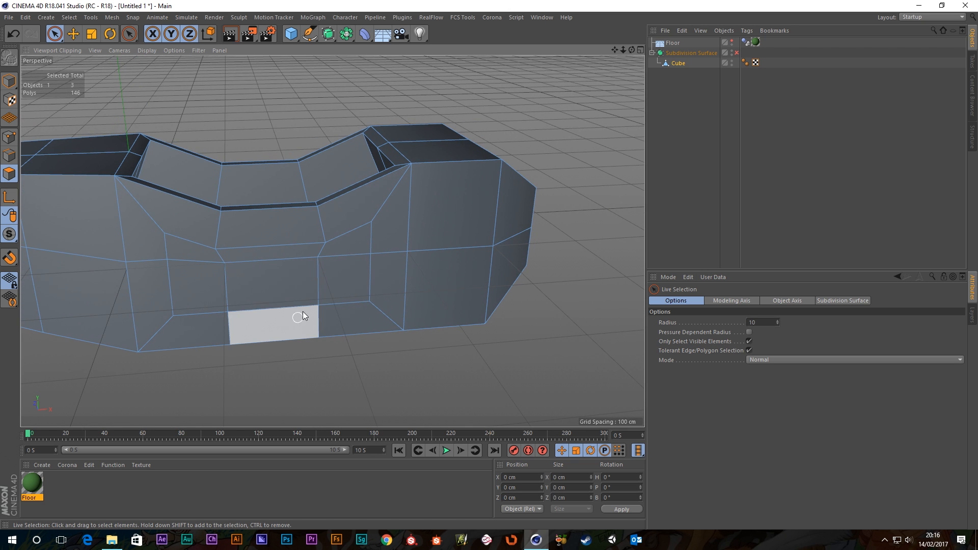
left_click(9, 156)
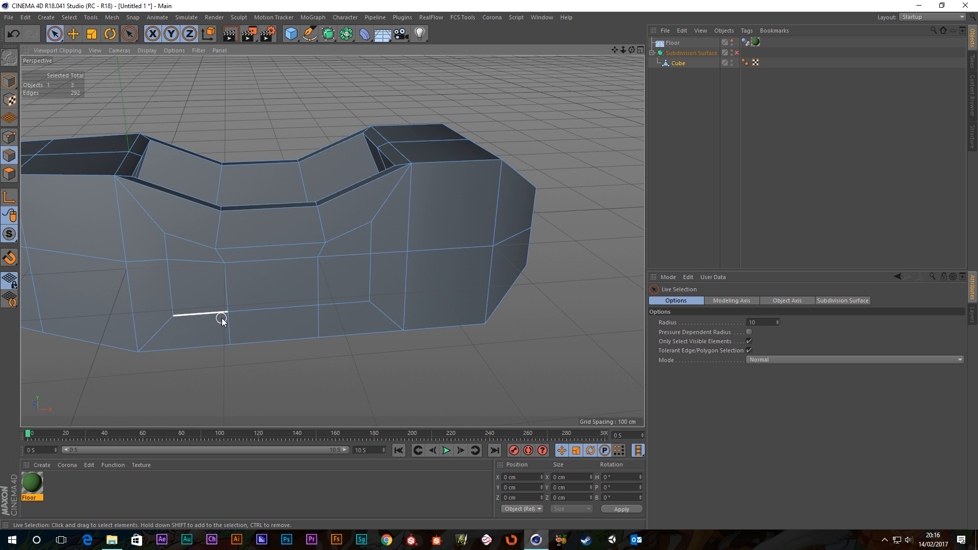
left_click(206, 314)
left_click(278, 307, "shift")
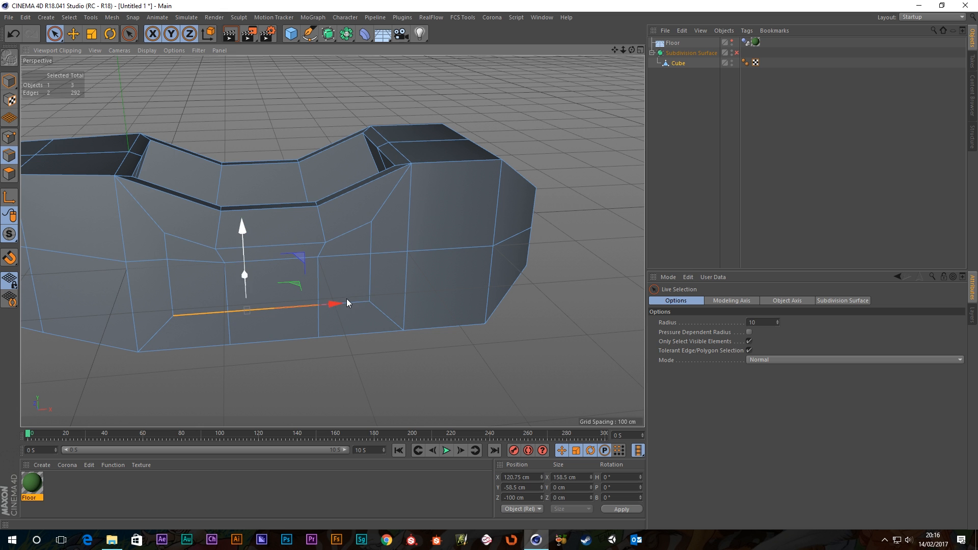
left_click(351, 304, "shift")
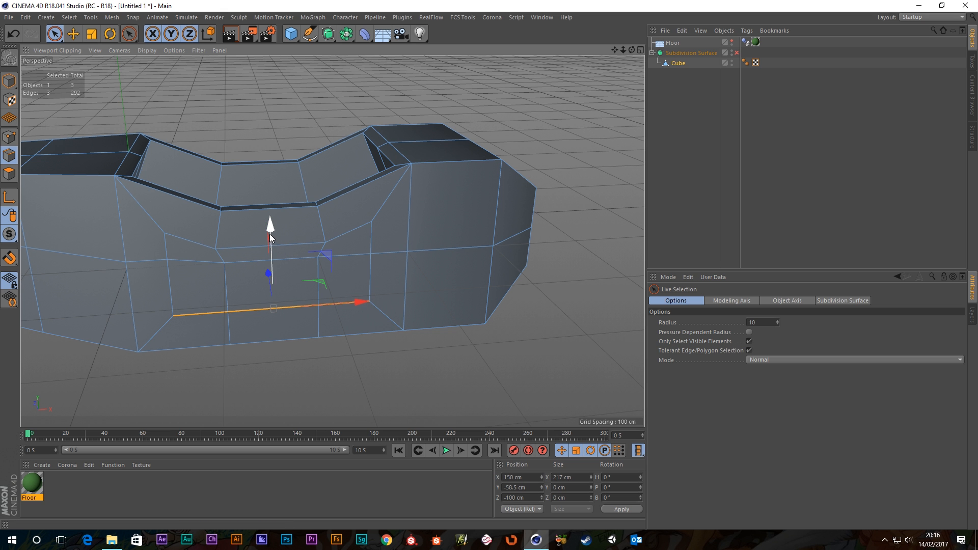
left_click_drag(268, 222, 267, 200)
left_click_drag(347, 285, 274, 251, "alt")
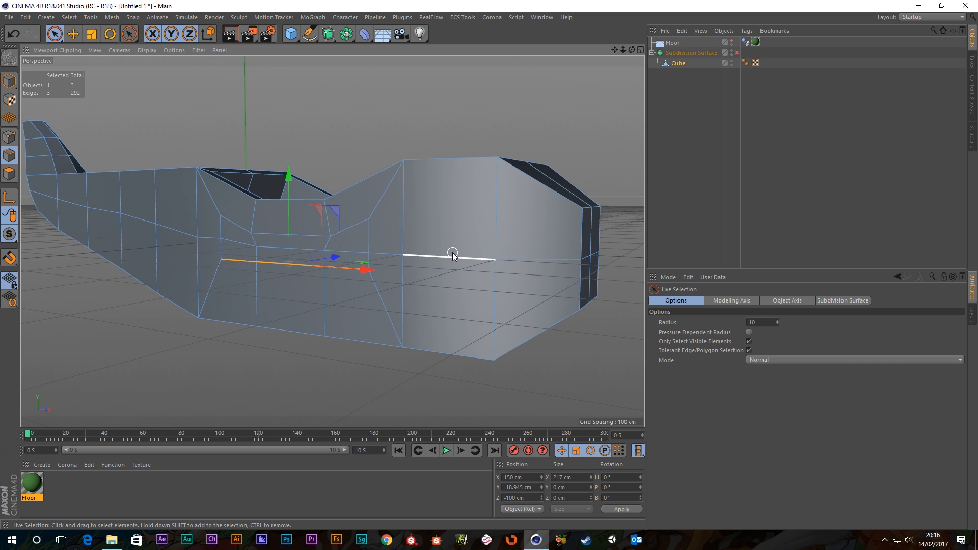
key("ctrl+z")
- Add the opposite side's three lower inset edges to the selection and raise all six to about Y -17 cm
left_click_drag(498, 262, 108, 275, "alt")
middle_click_drag(108, 271, 56, 269, "alt")
left_click(354, 320, "shift")
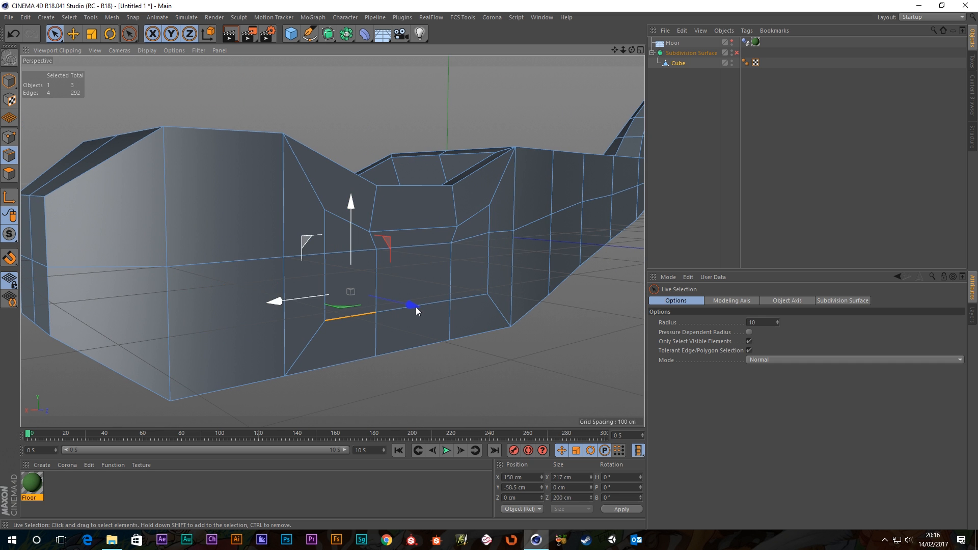
left_click(471, 302, "shift")
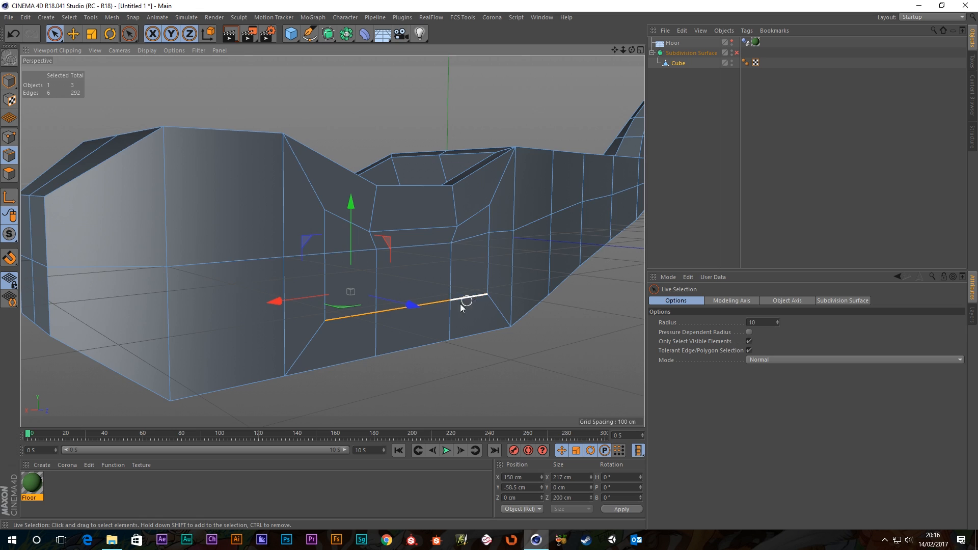
right_click_drag(460, 303, 324, 292, "alt")
left_click_drag(247, 257, 388, 278, "alt")
left_click_drag(319, 230, 325, 213)
scroll(332, 304, "up", 5)
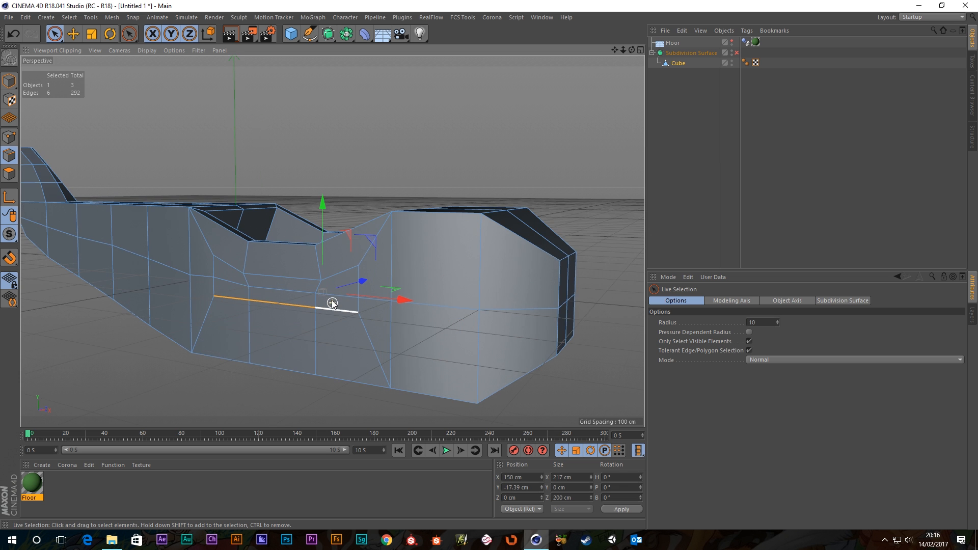
- Select the three upper inset edges on the Z -100 cm side and flatten them by setting their Y size to 0
left_click_drag(260, 286, 200, 259, "alt")
left_click(198, 264)
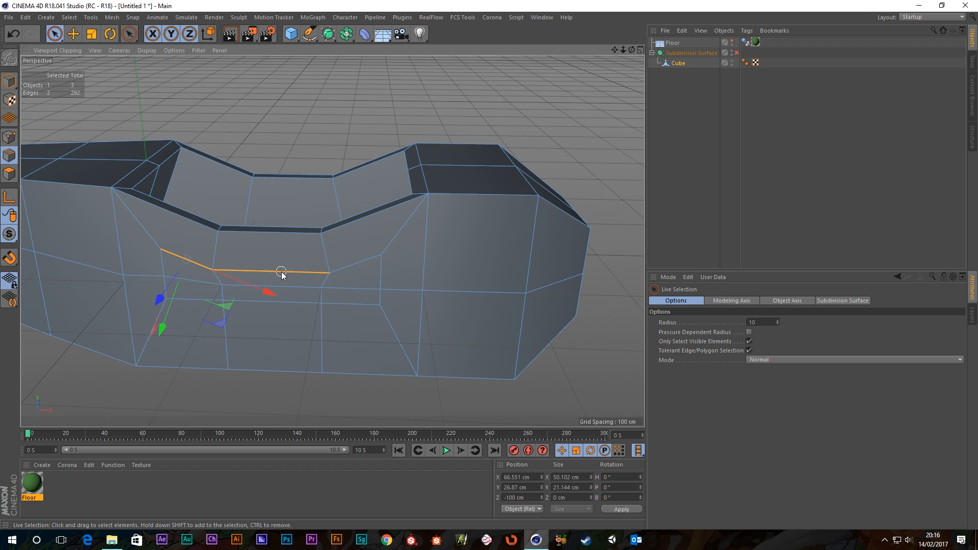
left_click(354, 261, "shift")
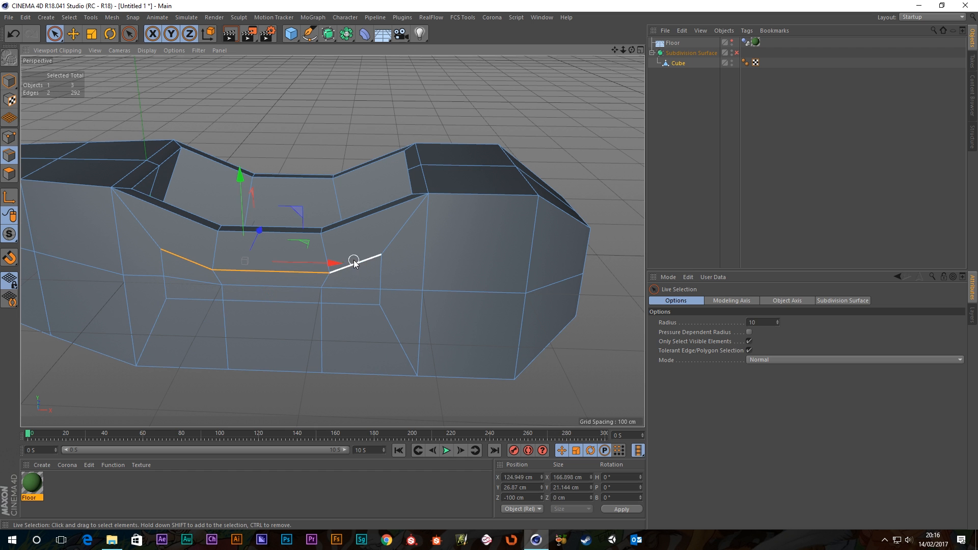
left_click(96, 35)
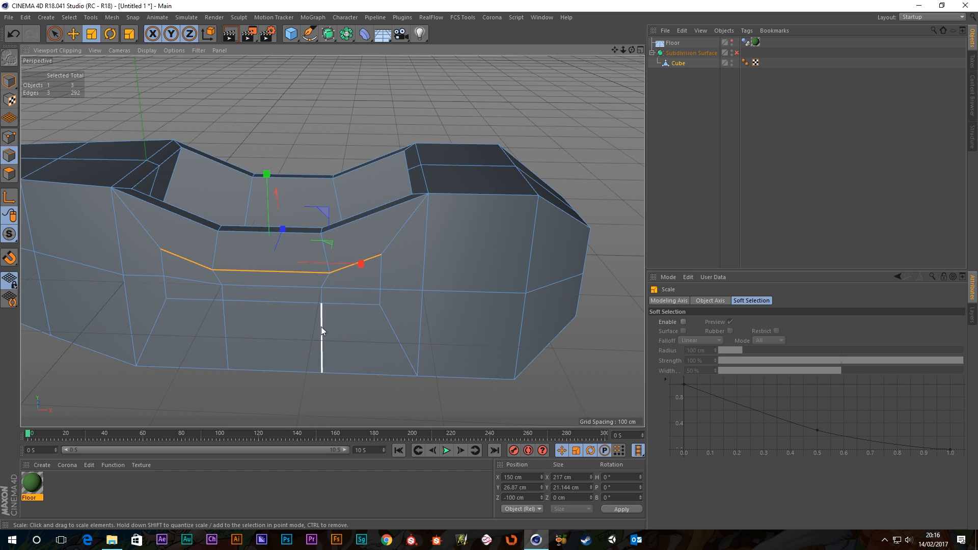
left_click_drag(321, 331, 328, 273, "alt")
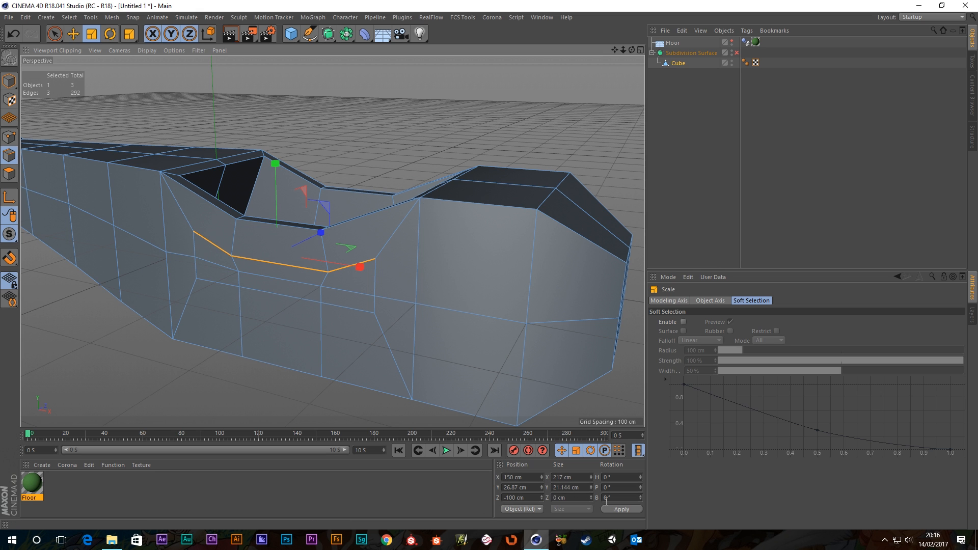
double_click(578, 487)
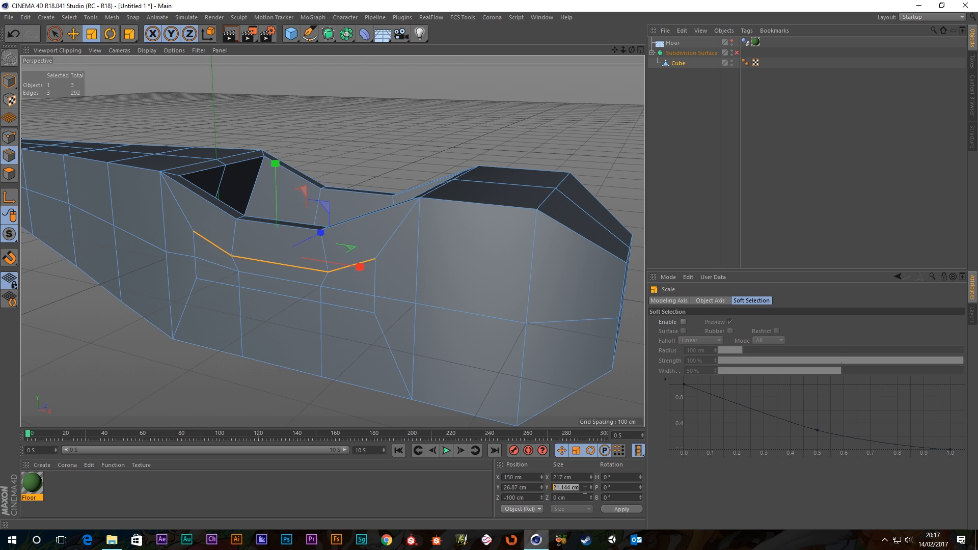
type("0")
key("Return")
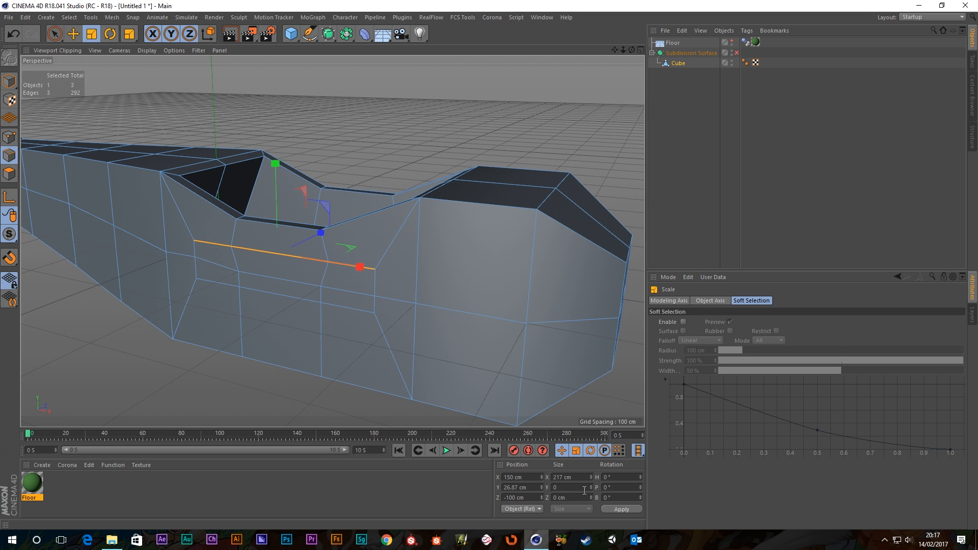
- Select the three middle horizontal edges of the inset on the Z -100 cm side and flatten them by setting their Y size to 0
left_click_drag(274, 280, 298, 297, "alt")
key("space")
left_click(344, 290)
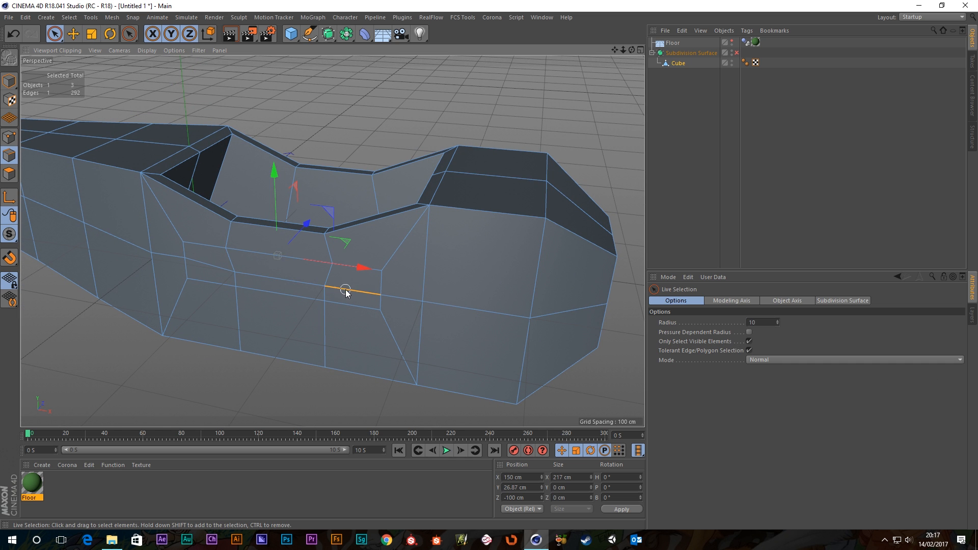
left_click(274, 279, "shift")
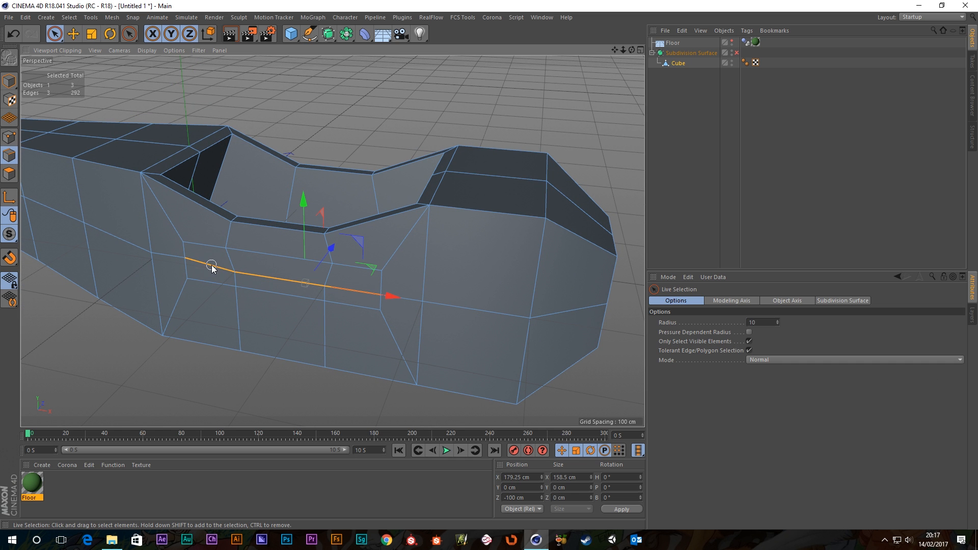
left_click(212, 265, "shift")
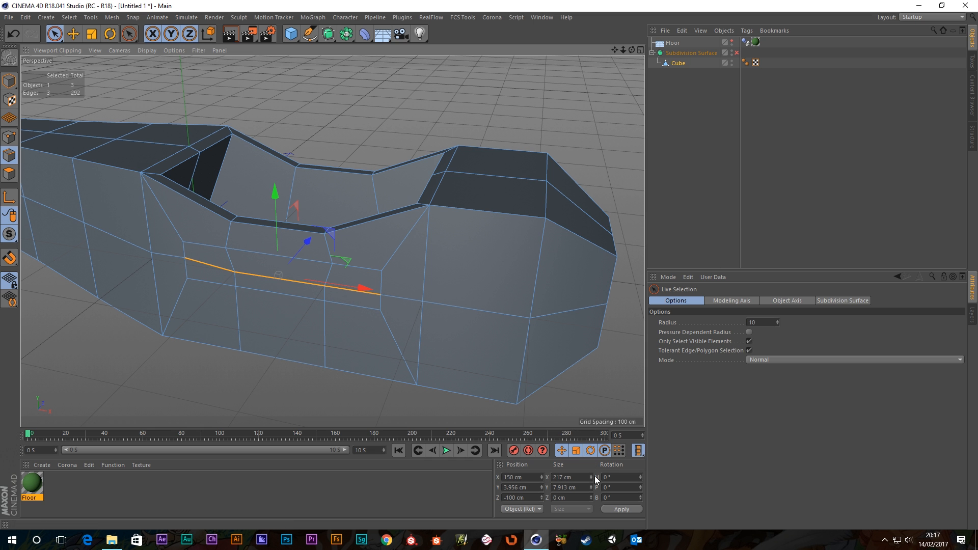
left_click(583, 488)
type("0")
key("Return")
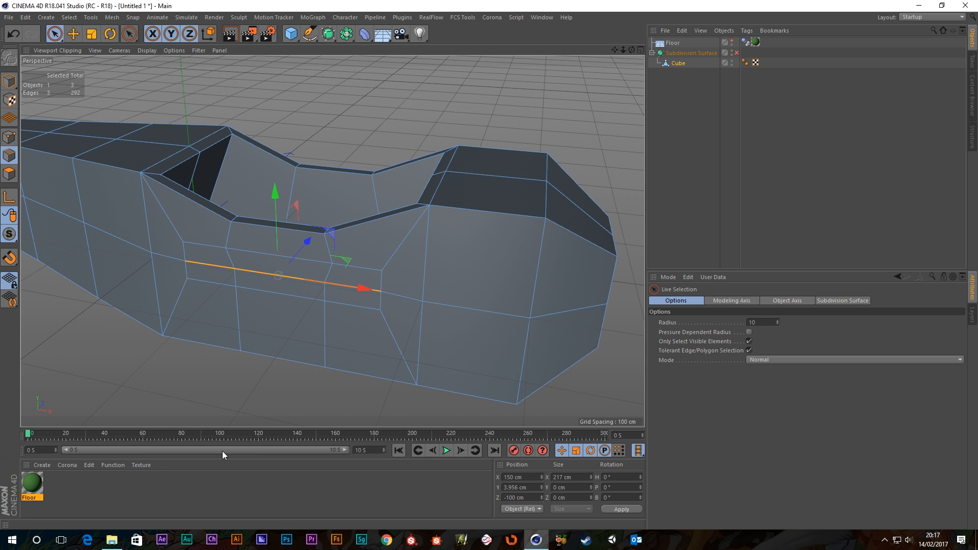
- Select the three middle horizontal inset edges on the body's Z 100 cm side and set their Y size to 0
left_click_drag(360, 346, 338, 297, "alt")
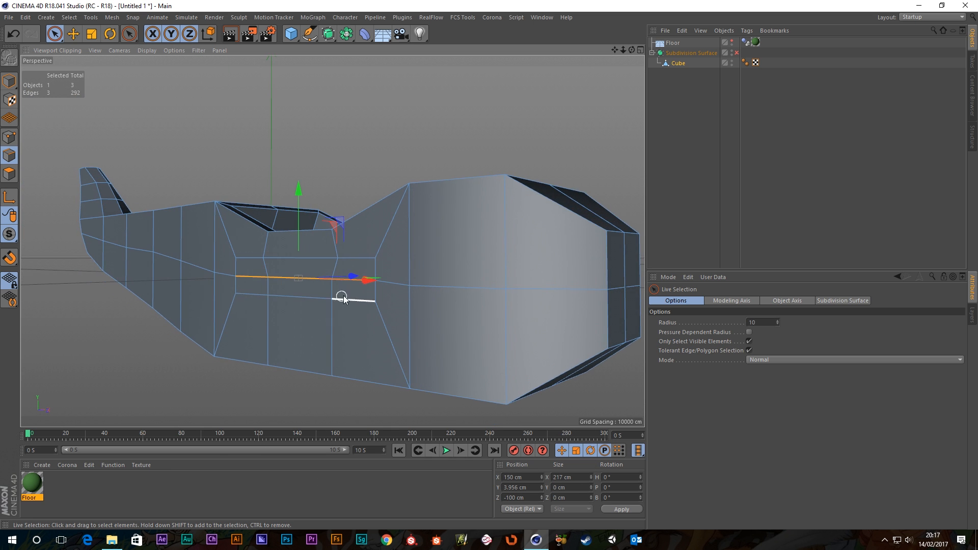
scroll(351, 300, "down", 4)
middle_click_drag(497, 268, 297, 301, "alt")
left_click_drag(374, 308, 147, 341, "alt")
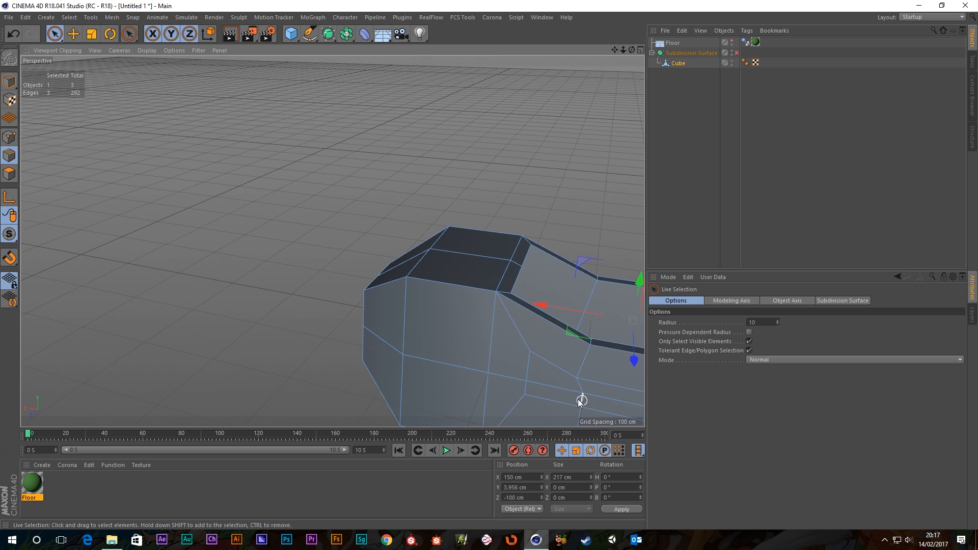
middle_click_drag(581, 400, 332, 241, "alt")
left_click_drag(333, 242, 290, 275, "alt")
left_click(410, 288)
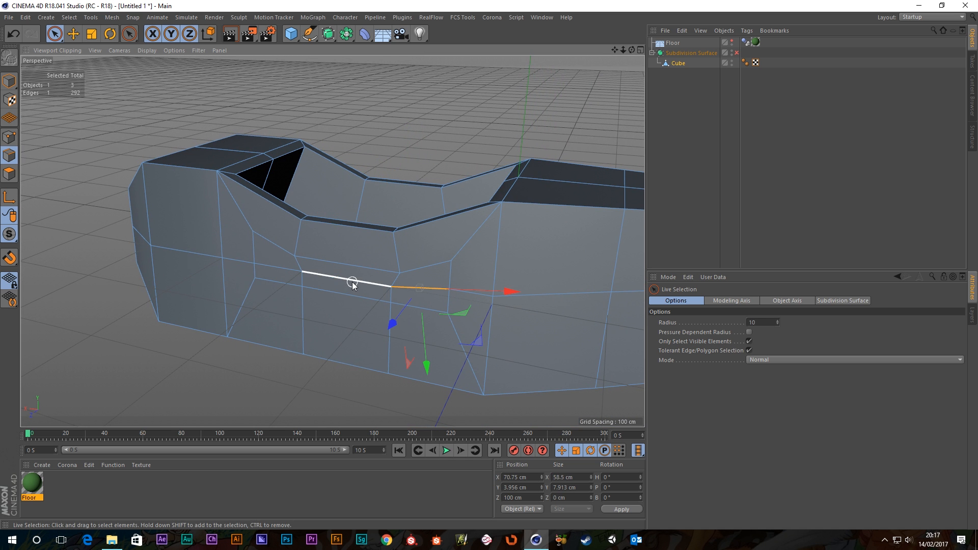
left_click(332, 278, "shift")
left_click(274, 266, "shift")
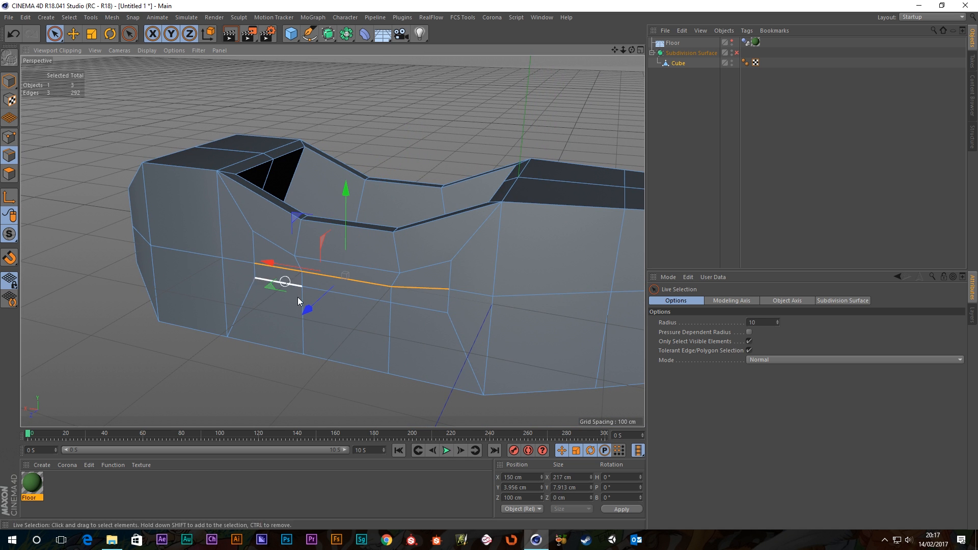
double_click(580, 488)
type("0")
key("Return")
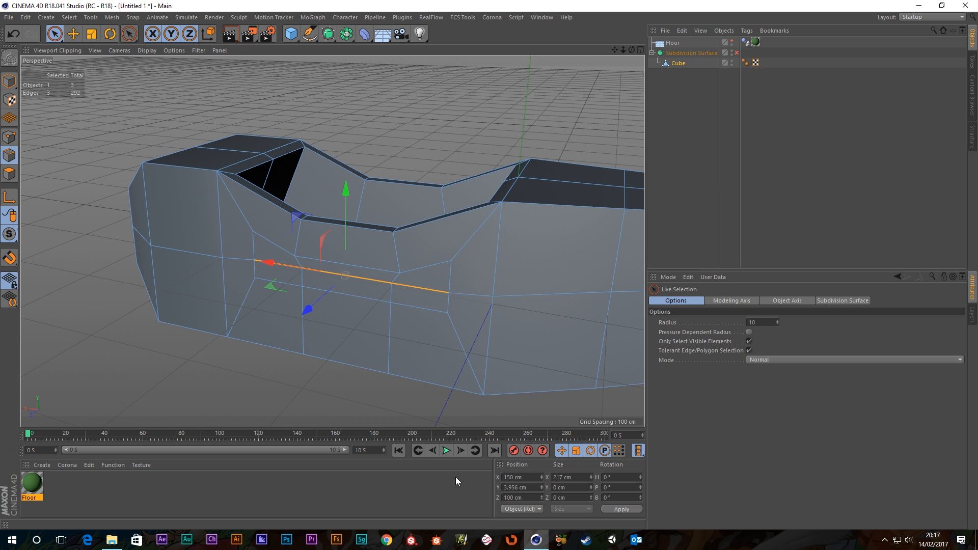
- Select the upper inset edges below the cockpit rim on the Z 100 cm side of the body
left_click(417, 268)
left_click(362, 265, "shift")
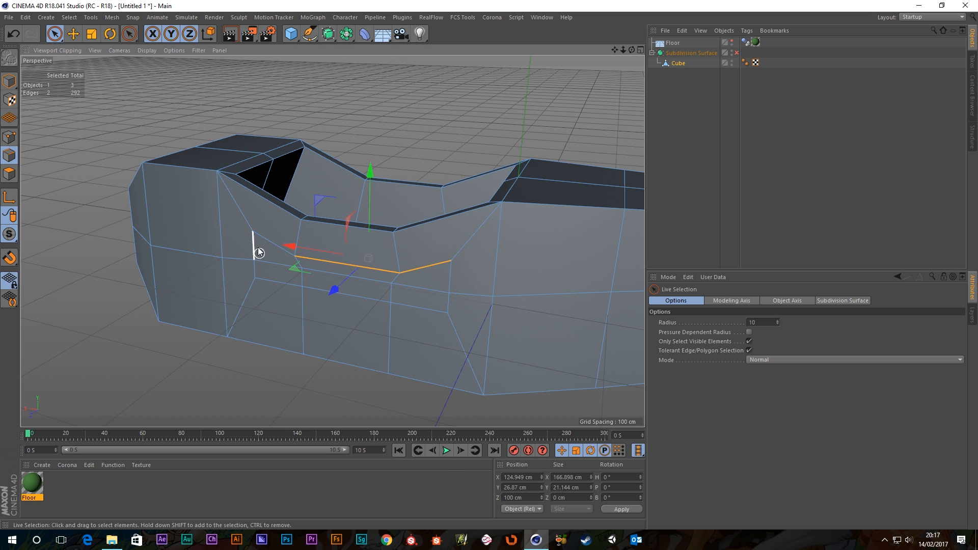
- Add the missing edge to the selected upper edge row below the cockpit and flatten the row with a Y size of 0 cm
left_click(274, 247, "shift")
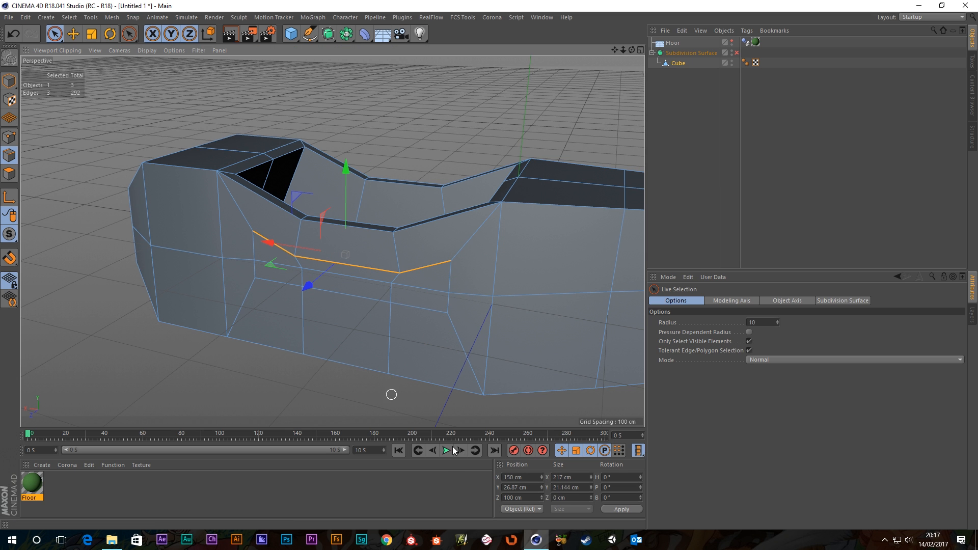
double_click(586, 488)
key("Return")
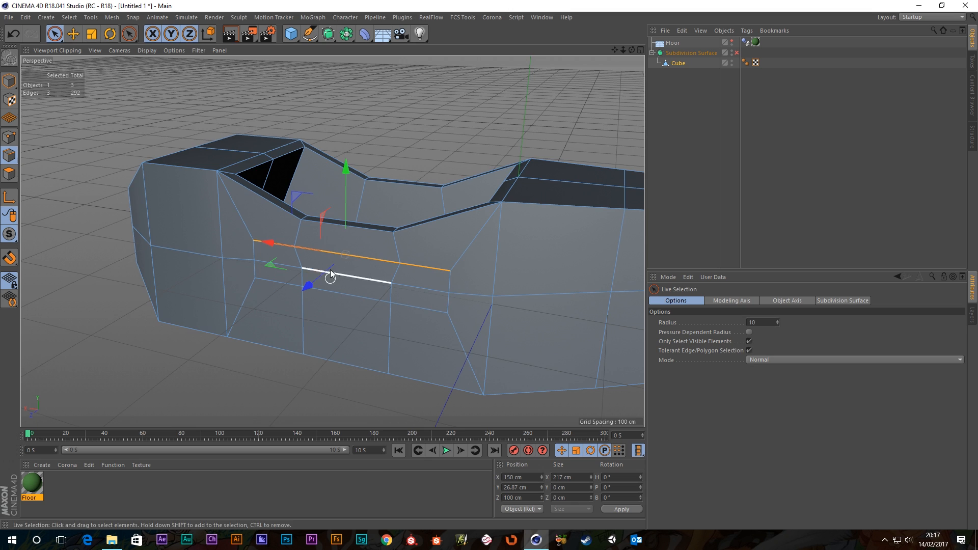
- On the fuselage's opposite side, select the upper and lower edge rows of the narrow band below the cockpit
scroll(330, 283, "down", 2)
left_click_drag(333, 292, 395, 334, "alt")
middle_click_drag(394, 334, 406, 253, "alt")
scroll(402, 265, "up", 1)
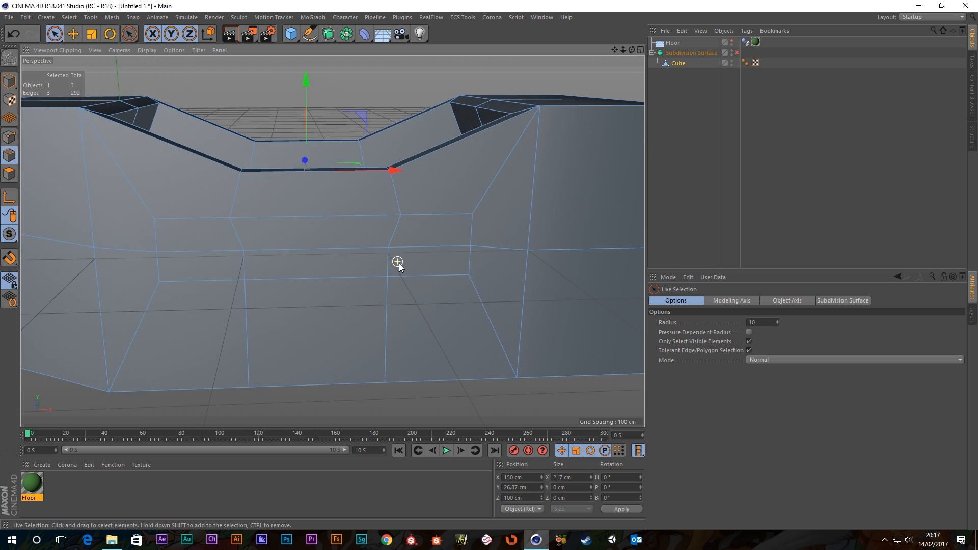
scroll(404, 268, "down", 3)
left_click_drag(332, 282, 394, 262, "alt")
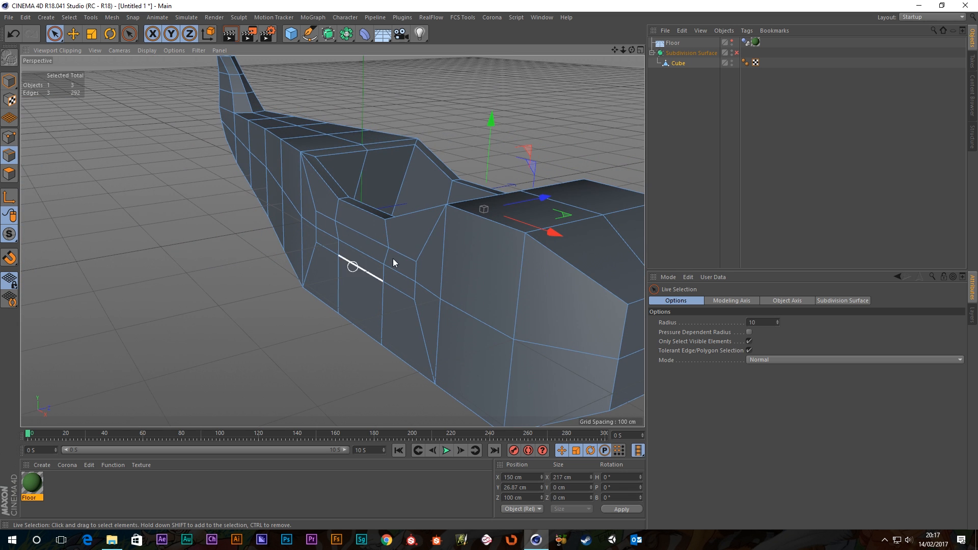
left_click(365, 243)
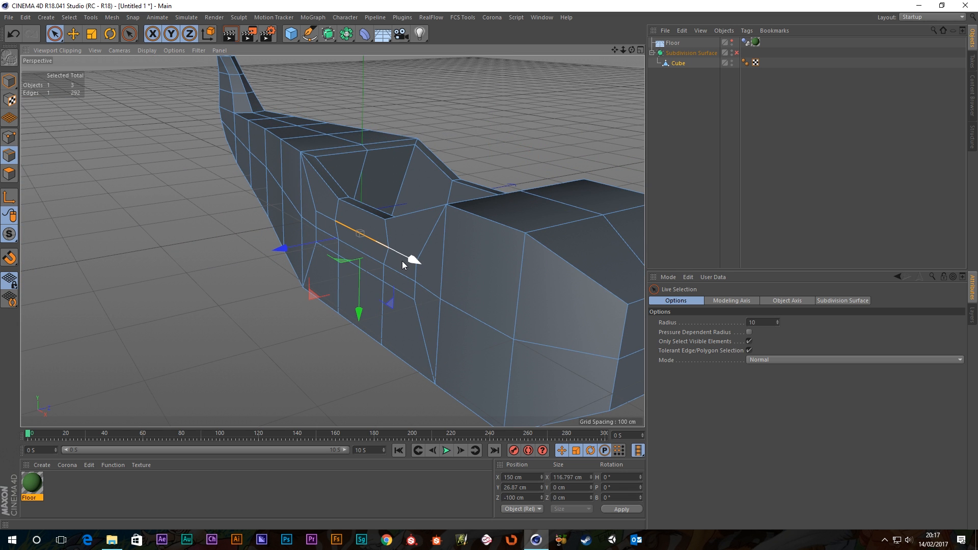
left_click(400, 293, "shift")
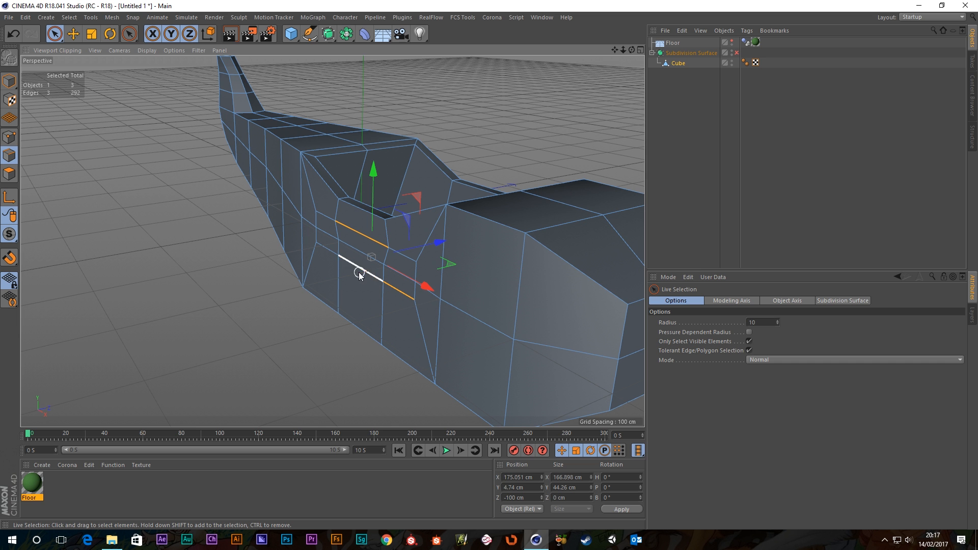
left_click(359, 276, "shift")
left_click(328, 217, "shift")
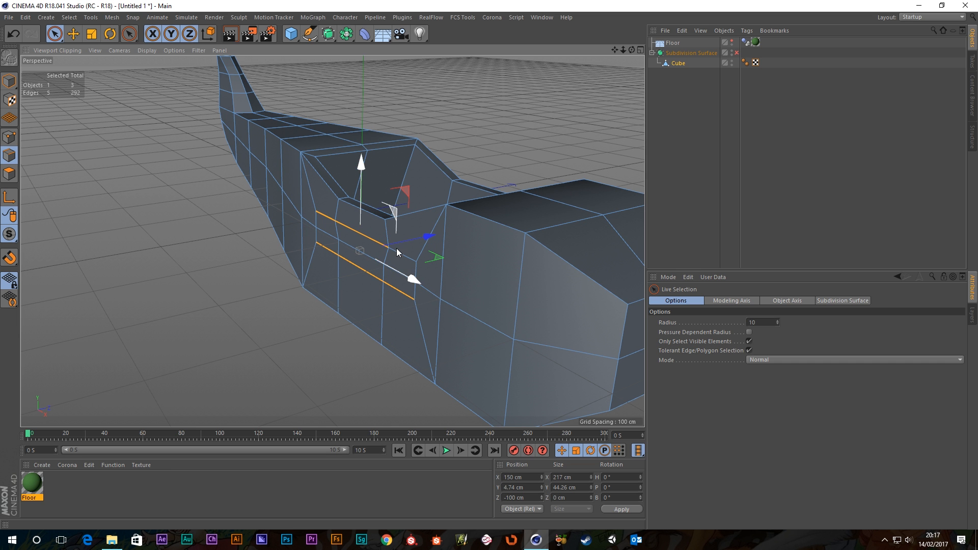
- Add the matching edge rows on the other side and scale all of them vertically to a Y size of about 31 cm
left_click_drag(404, 255, 262, 260, "alt")
left_click_drag(262, 260, 400, 280, "alt")
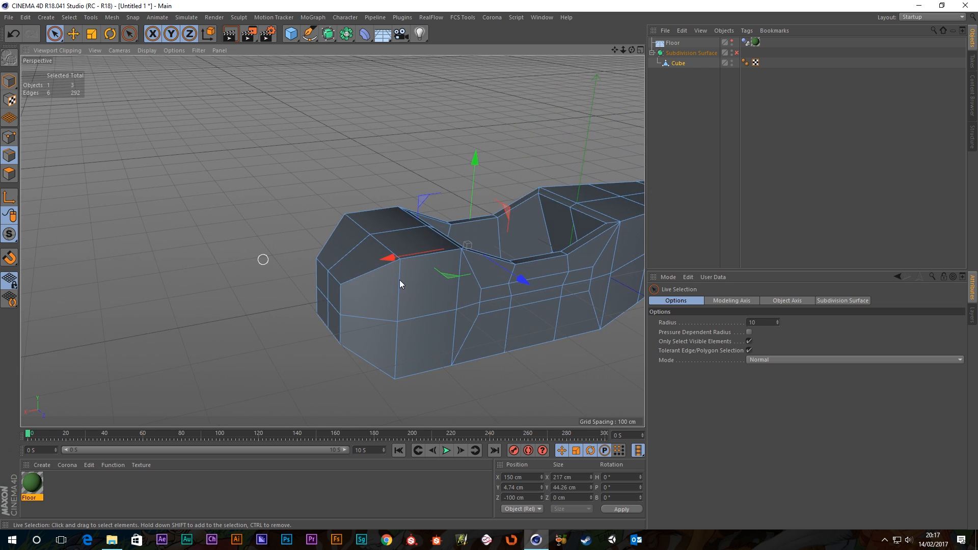
middle_click_drag(438, 281, 305, 289, "alt")
right_click_drag(305, 290, 380, 292, "alt")
left_click_drag(395, 278, 433, 247, "alt")
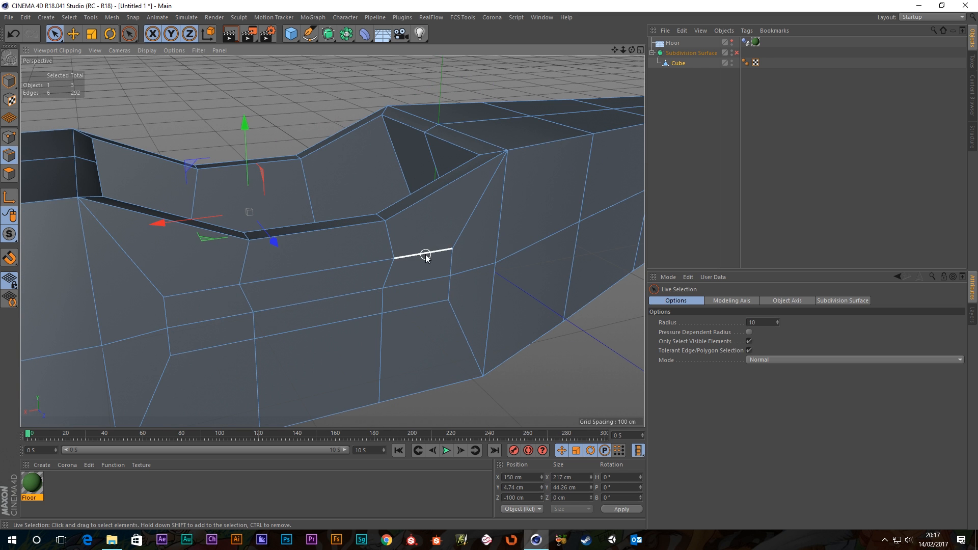
left_click(426, 255, "shift")
left_click(323, 268, "shift")
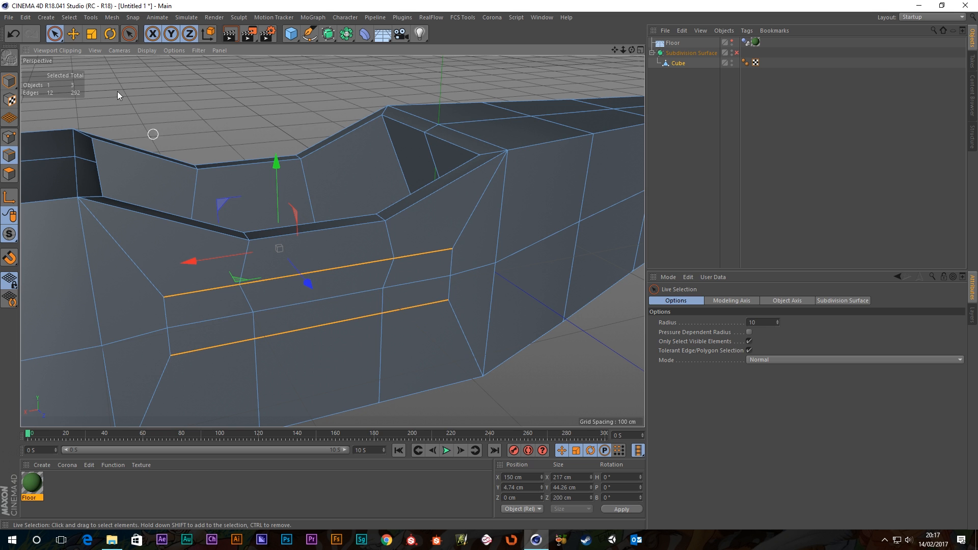
left_click(92, 34)
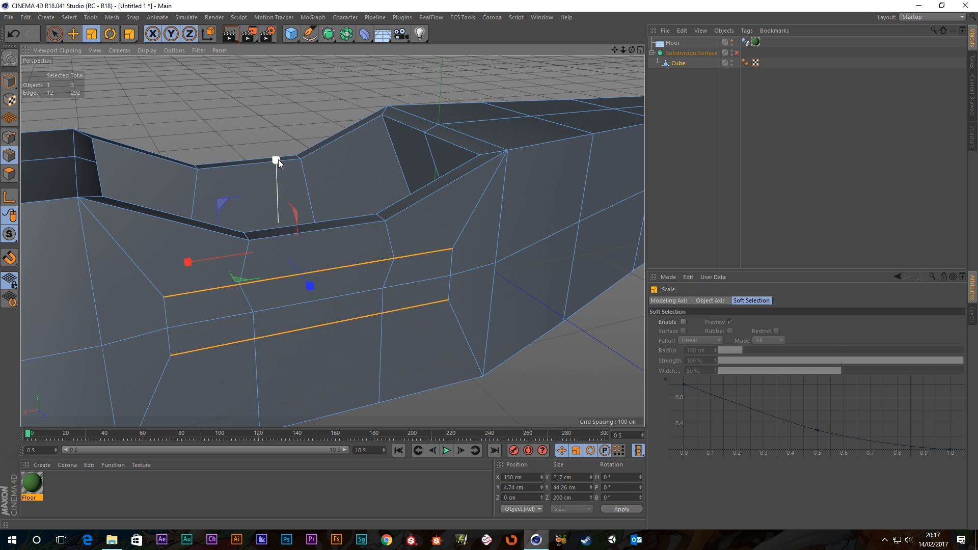
left_click_drag(278, 160, 280, 194)
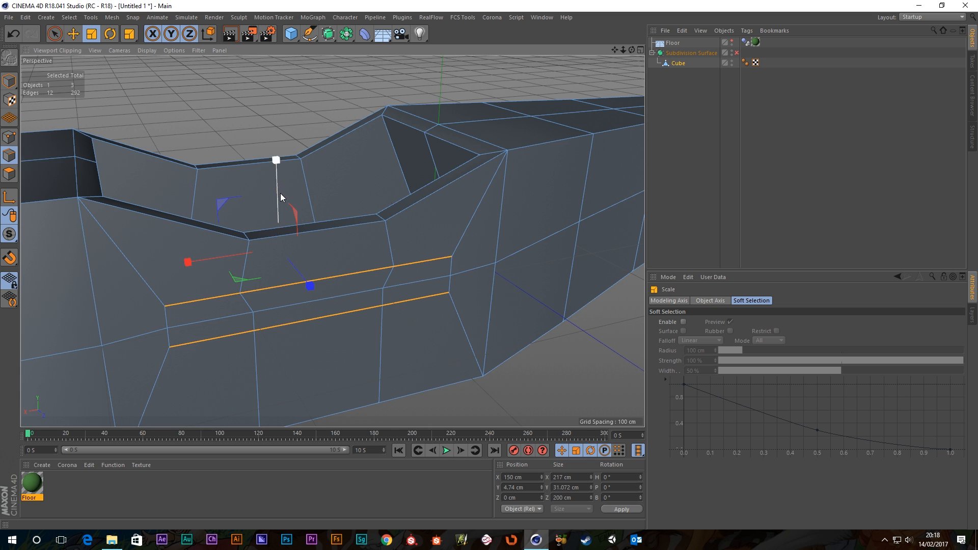
scroll(295, 214, "down", 3)
left_click_drag(325, 247, 294, 254, "alt")
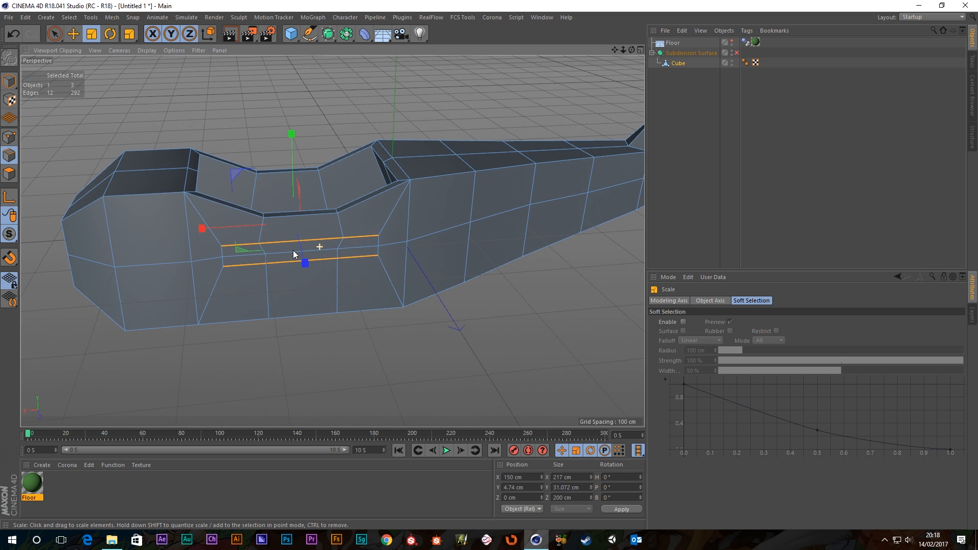
left_click(320, 367)
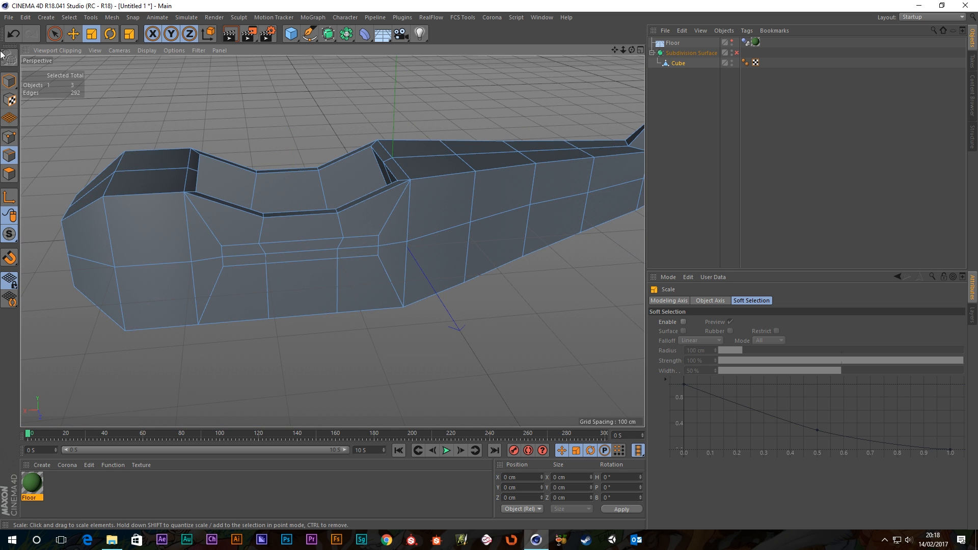
- Scale the middle end points of both side bands outward along X to about 245 cm, giving the bands pointed ends
left_click(9, 137)
left_click(224, 257)
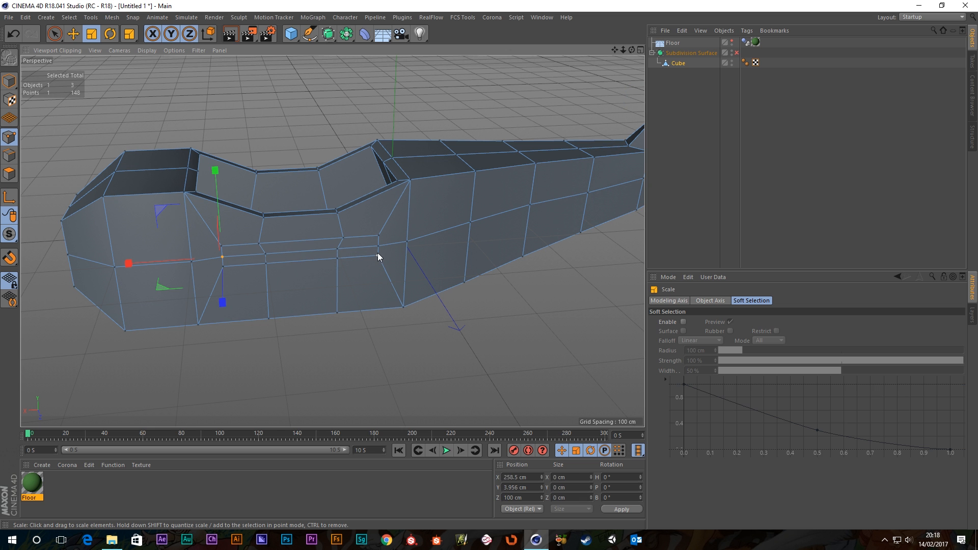
left_click(378, 247, "shift")
left_click_drag(198, 247, 466, 250, "alt")
middle_click_drag(60, 269, 435, 226, "alt")
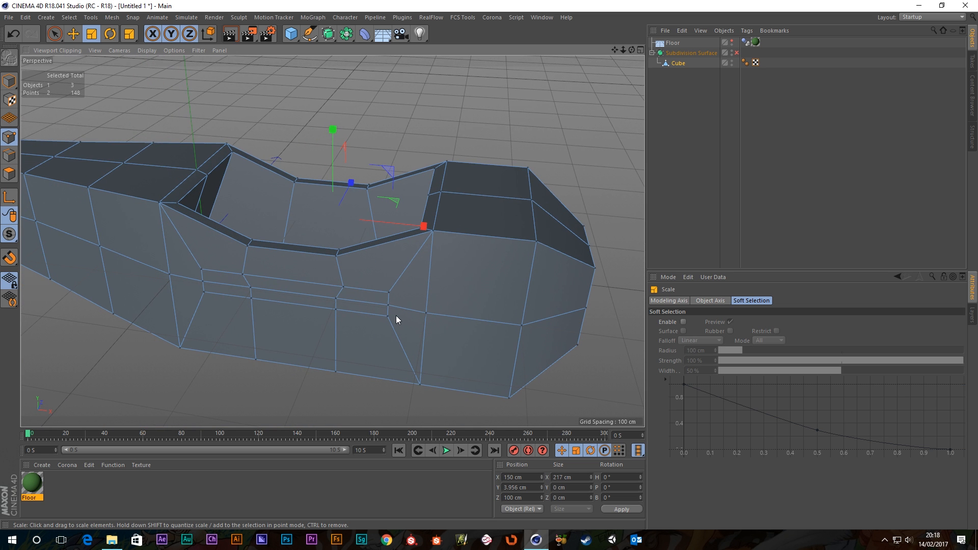
left_click(389, 305, "shift")
left_click(203, 282, "shift")
left_click_drag(408, 261, 417, 262)
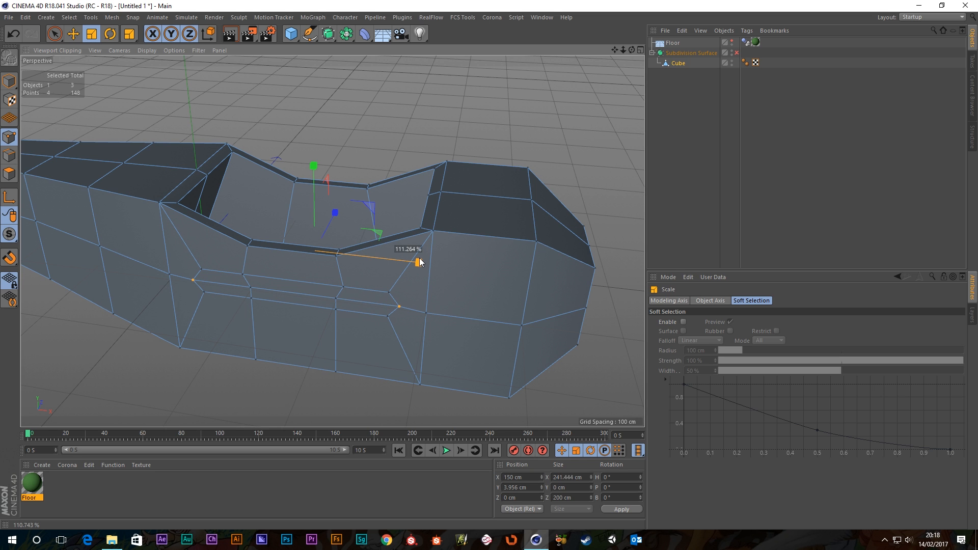
- Preview the smoothed fuselage by enabling the Subdivision Surface, turn the smoothing back off, and reselect the Cube
scroll(160, 390, "down", 3)
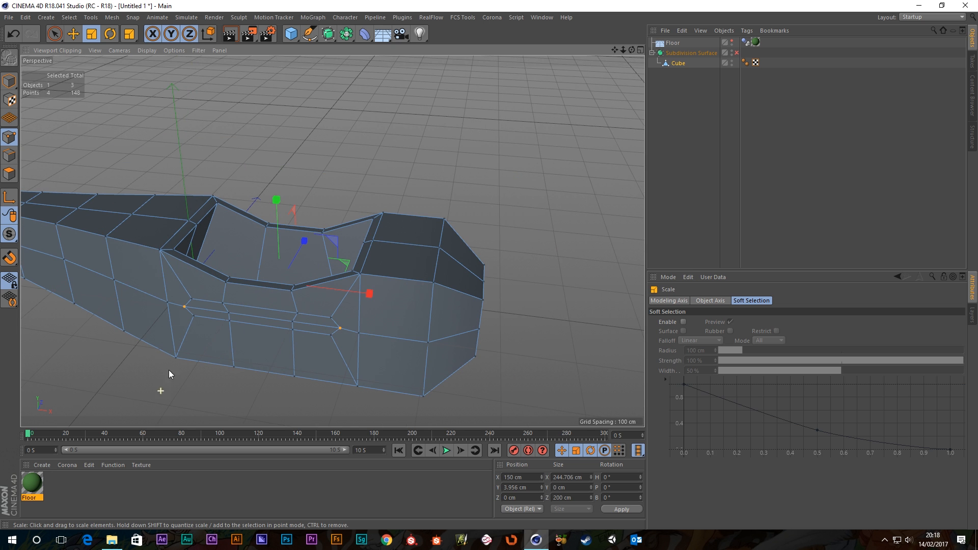
left_click(54, 33)
scroll(209, 325, "down", 4)
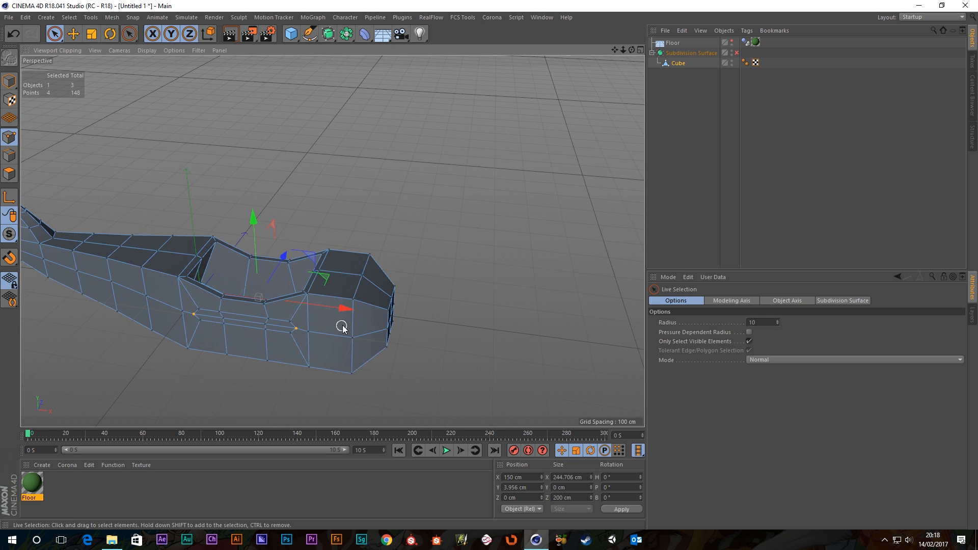
mouse_move(338, 325)
left_mouse_down("alt")
mouse_move(93, 330)
mouse_move(307, 343)
mouse_move(345, 332)
left_mouse_up("alt")
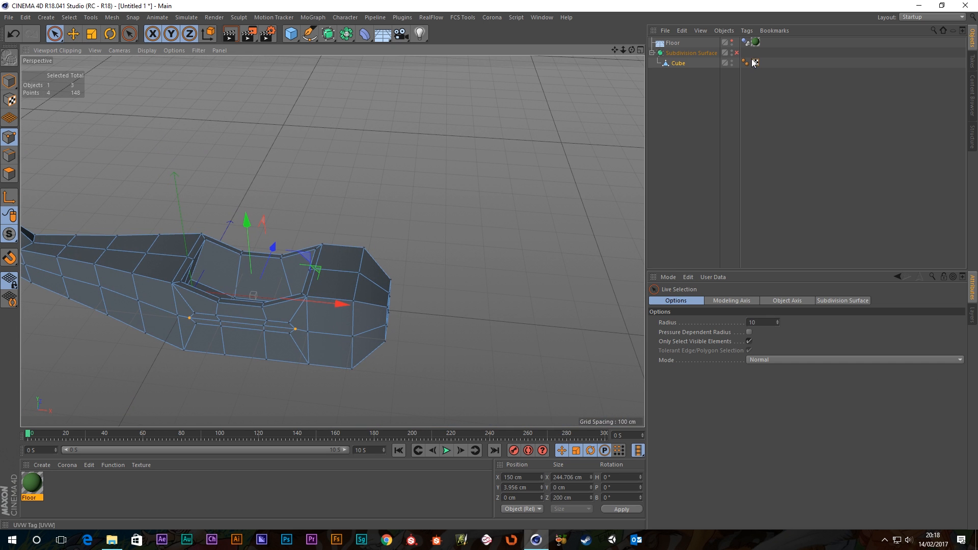
left_click(737, 52)
scroll(215, 357, "up", 3)
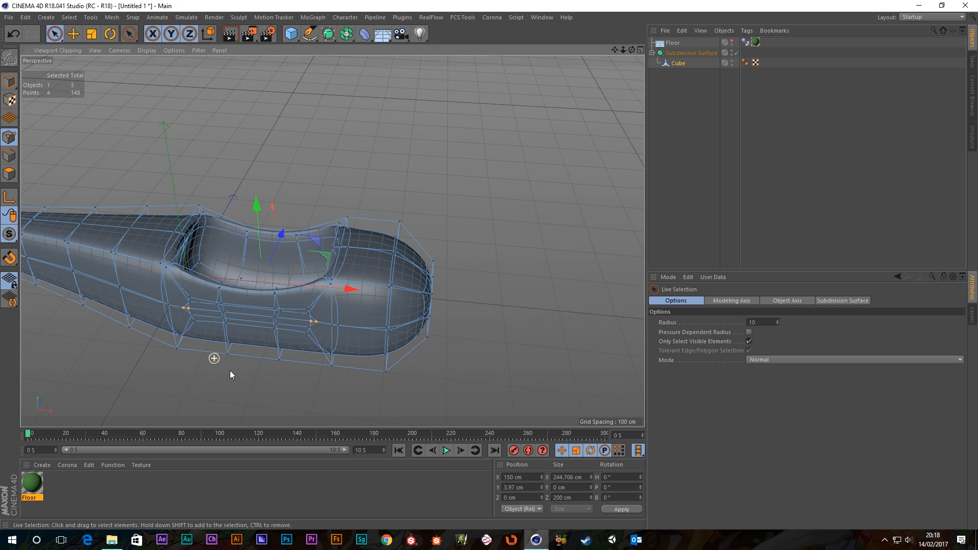
left_click(276, 399)
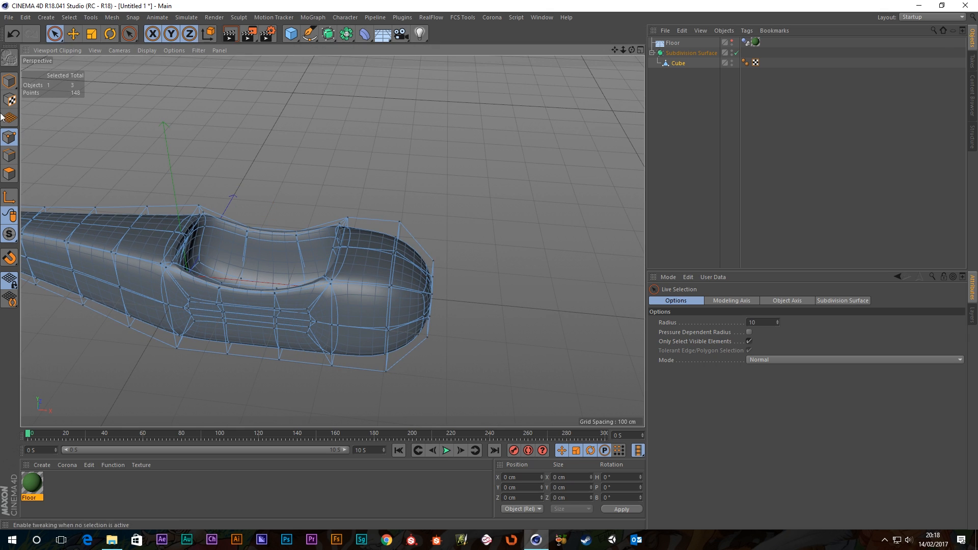
left_click(9, 81)
left_click_drag(196, 293, 466, 279, "alt")
left_click(738, 77)
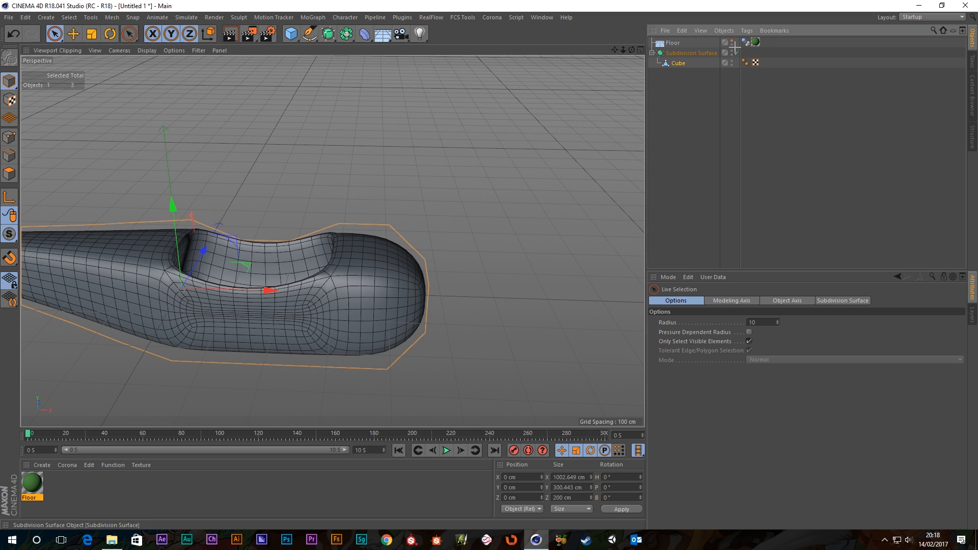
left_click(736, 53)
left_click(681, 66)
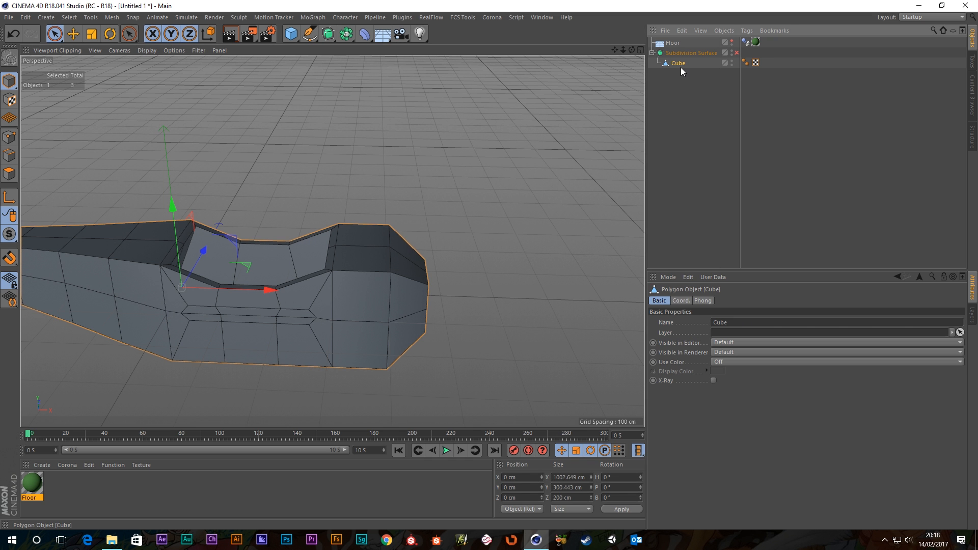
- Extrude the pointed polygon strips on both fuselage sides outward along Z into wing stubs with a total span of about 534 cm
left_click_drag(243, 347, 285, 331, "alt")
left_click(9, 173)
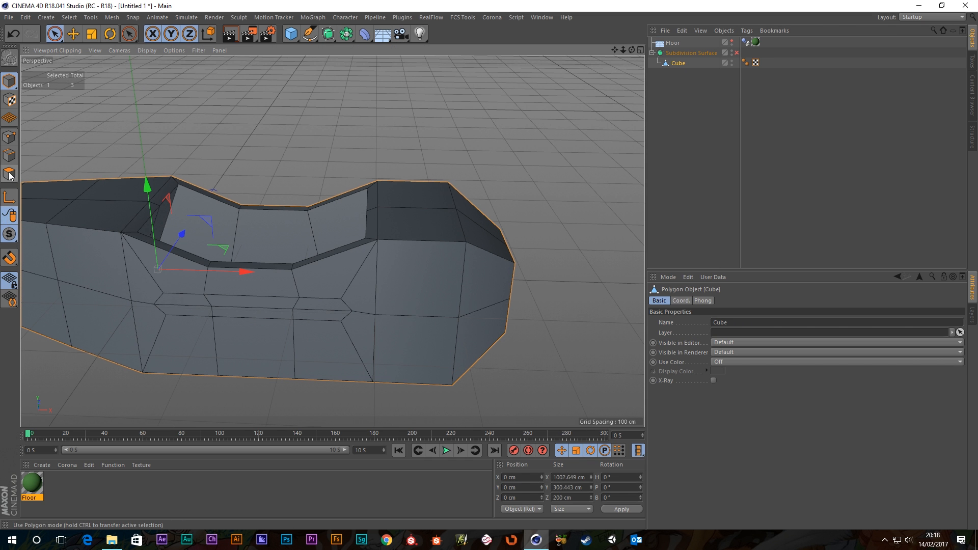
left_click(210, 354)
mouse_move(210, 355)
left_mouse_down("alt")
mouse_move(198, 288)
mouse_move(229, 299)
mouse_move(372, 299)
mouse_move(301, 330)
mouse_move(486, 312)
mouse_move(221, 384)
mouse_move(416, 316)
left_mouse_up("alt")
left_click(406, 315, "shift")
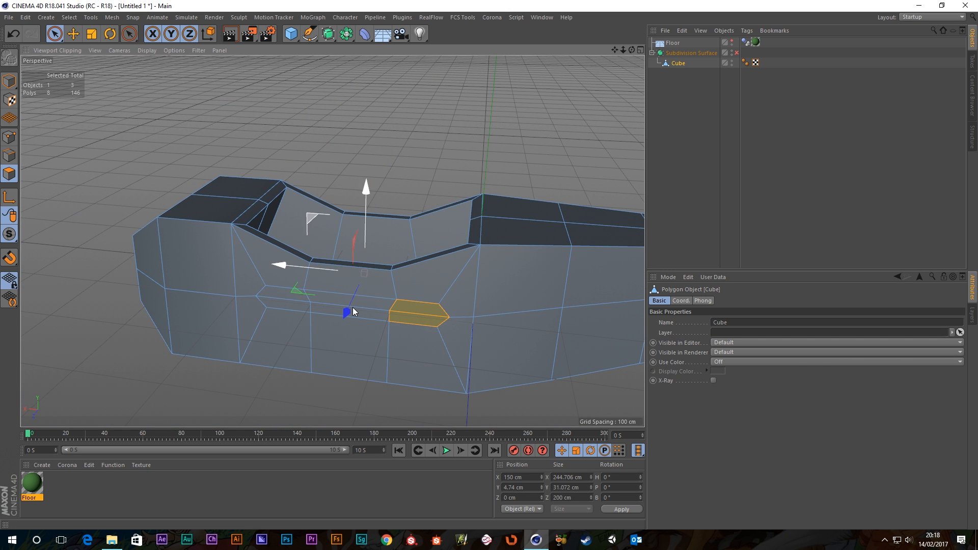
left_click(380, 313, "shift")
left_click(283, 304, "shift")
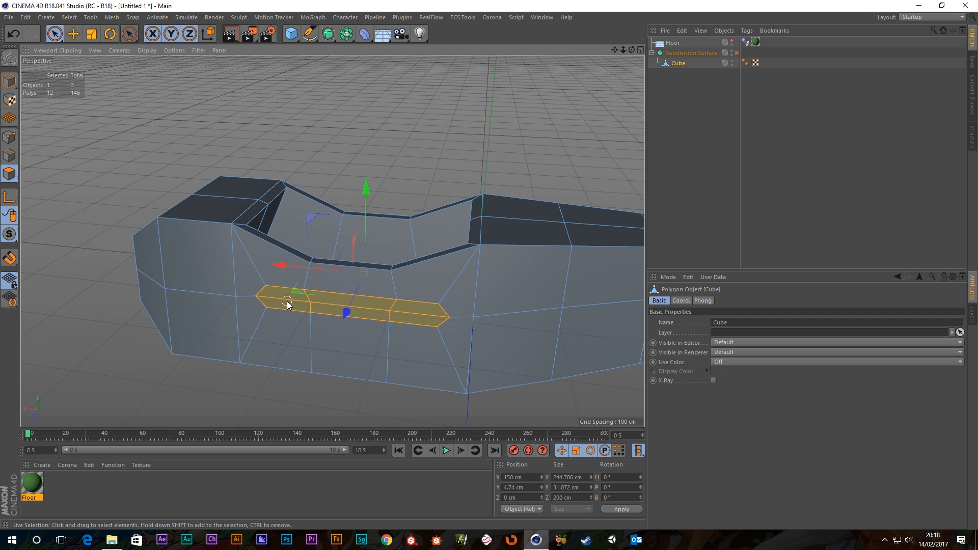
left_click_drag(284, 304, 380, 236, "alt")
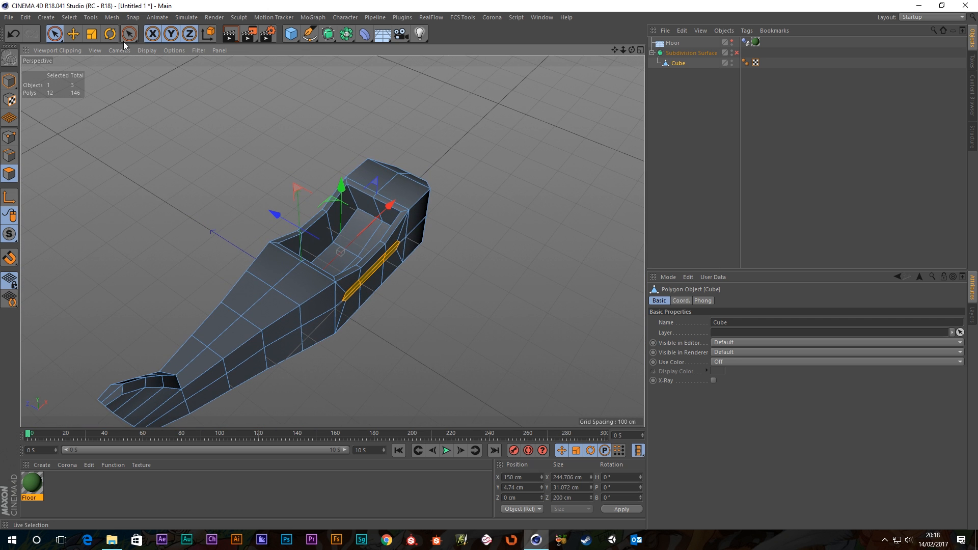
left_click(92, 34)
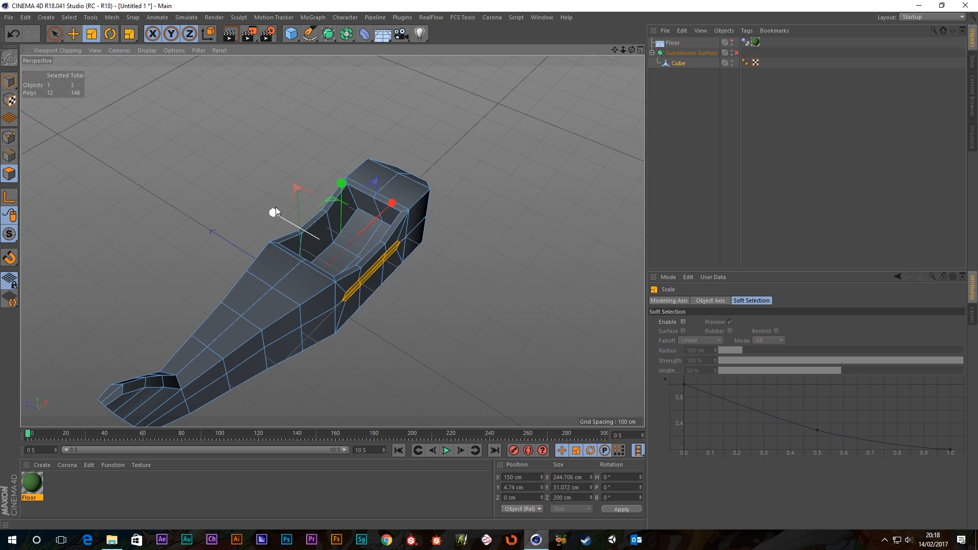
left_click_drag(272, 216, 159, 187)
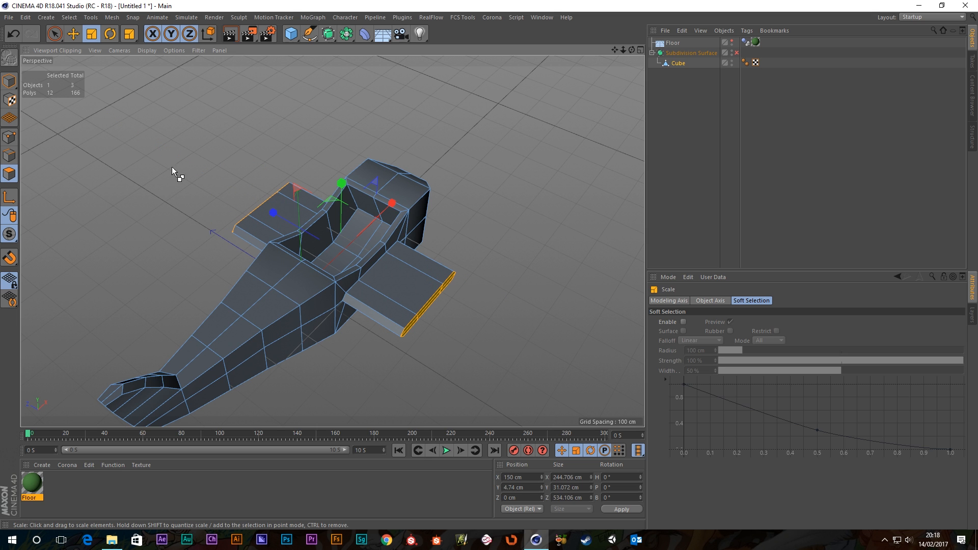
- Extrude both wing ends to spans of about 874 cm and 1029 cm, narrowing them along X to about 216 cm and 137 cm
left_click_drag(274, 212, 238, 198)
left_click_drag(392, 204, 388, 213)
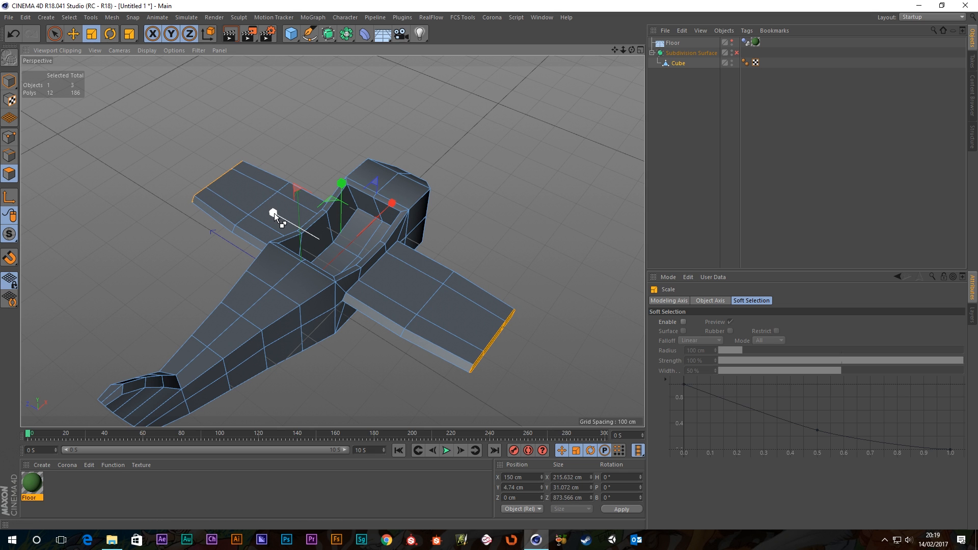
left_click_drag(274, 213, 262, 209)
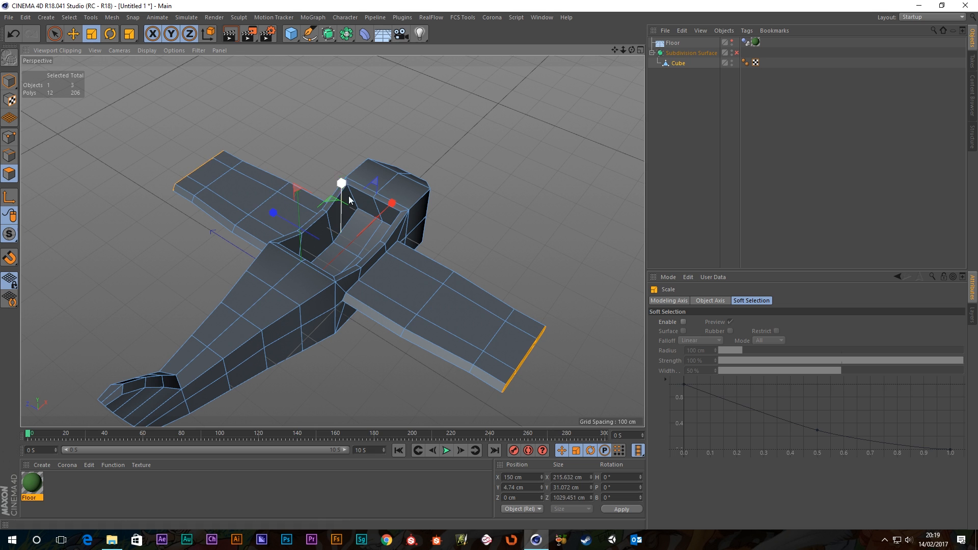
left_click_drag(390, 205, 372, 220)
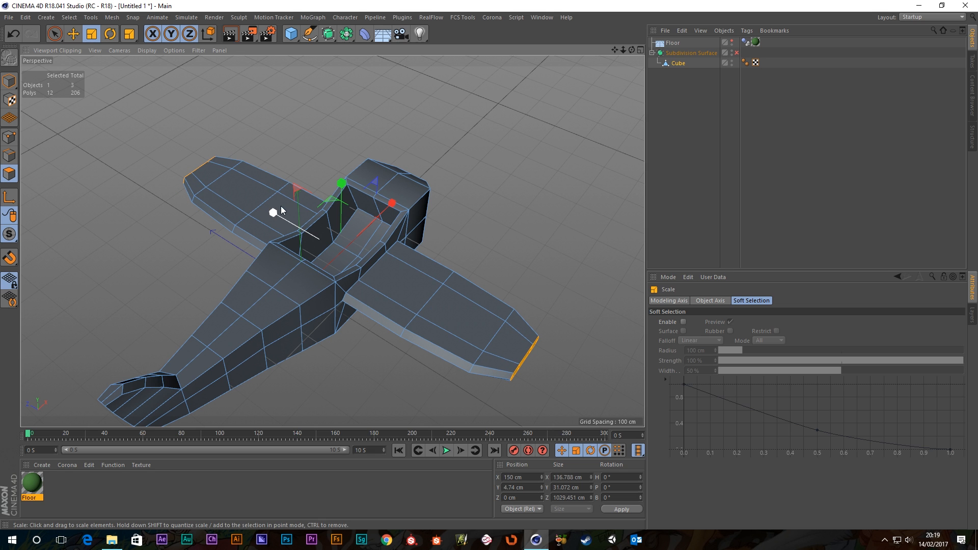
- Extrude both wing tips slightly to a span of about 1063 cm and narrow them along X to about 62 cm
left_click_drag(273, 212, 270, 213)
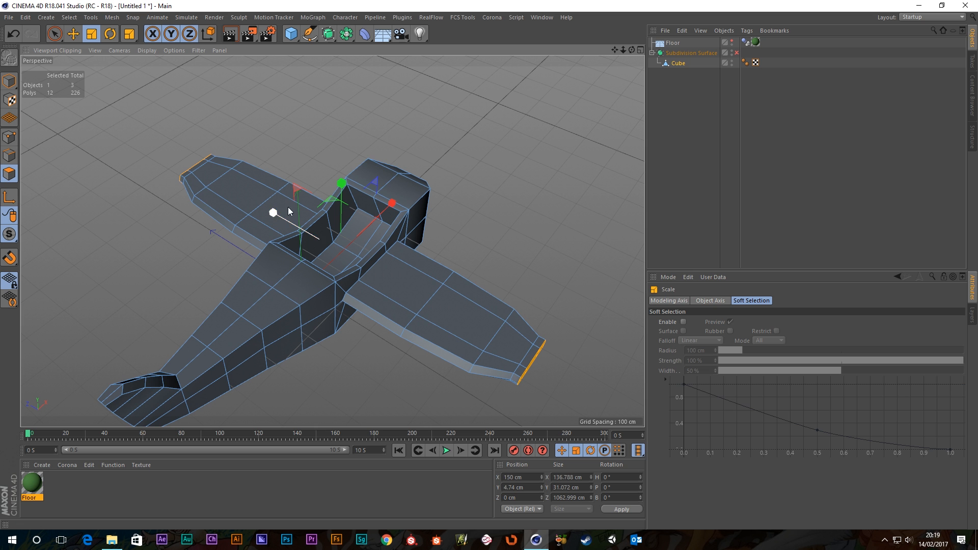
left_click_drag(386, 200, 371, 236)
left_click_drag(395, 334, 393, 311, "alt")
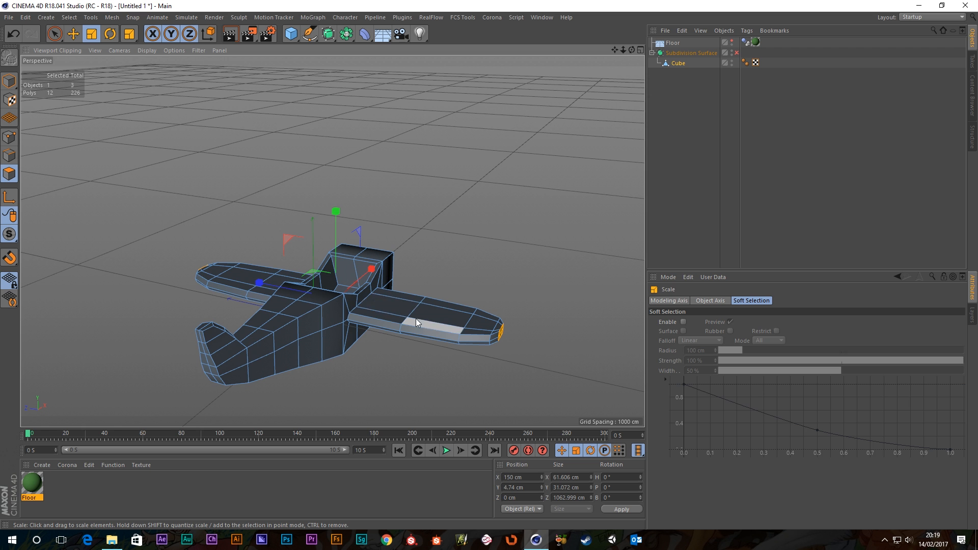
- Try to thin both wings along Y by scaling all their polygons from the Right view
scroll(409, 315, "up", 4)
left_click_drag(468, 323, 273, 286, "alt")
scroll(373, 319, "down", 5)
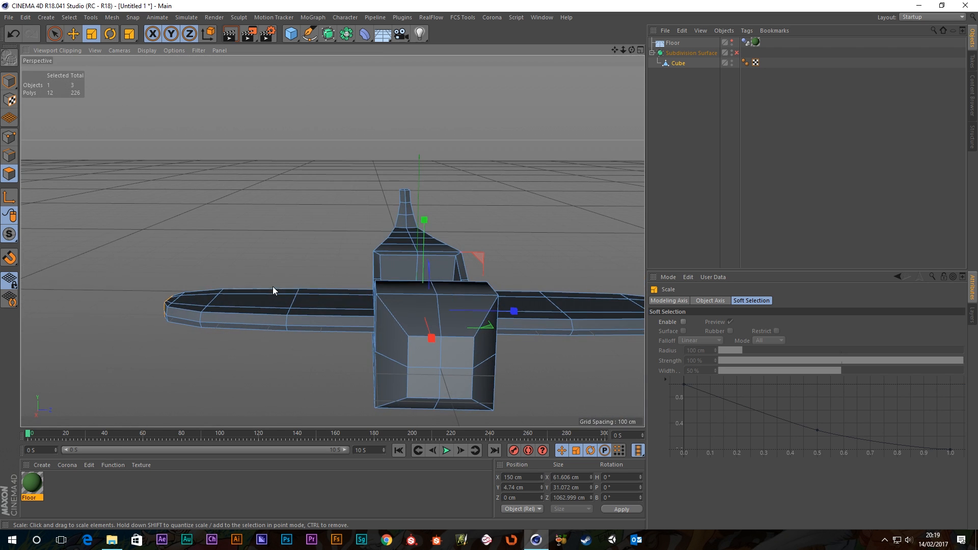
middle_click(301, 275)
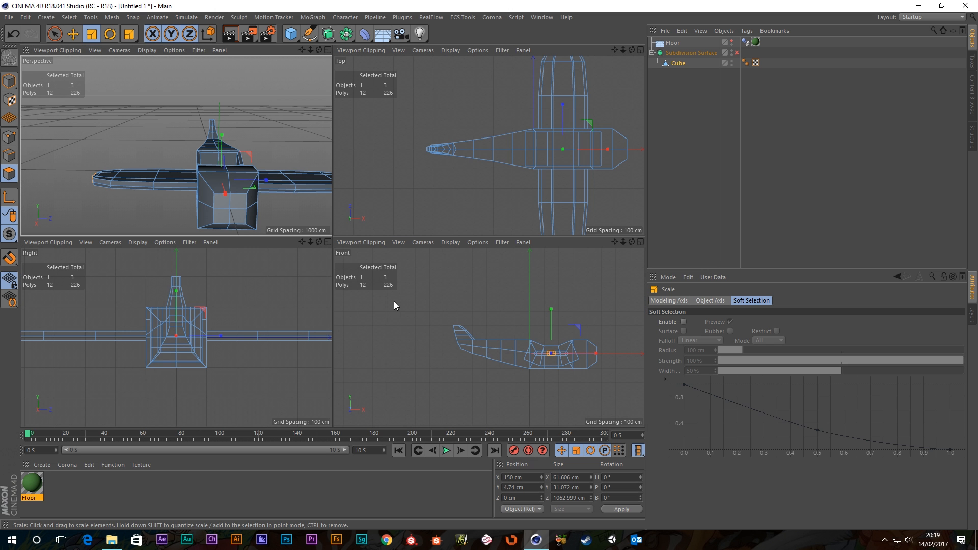
middle_click(196, 348)
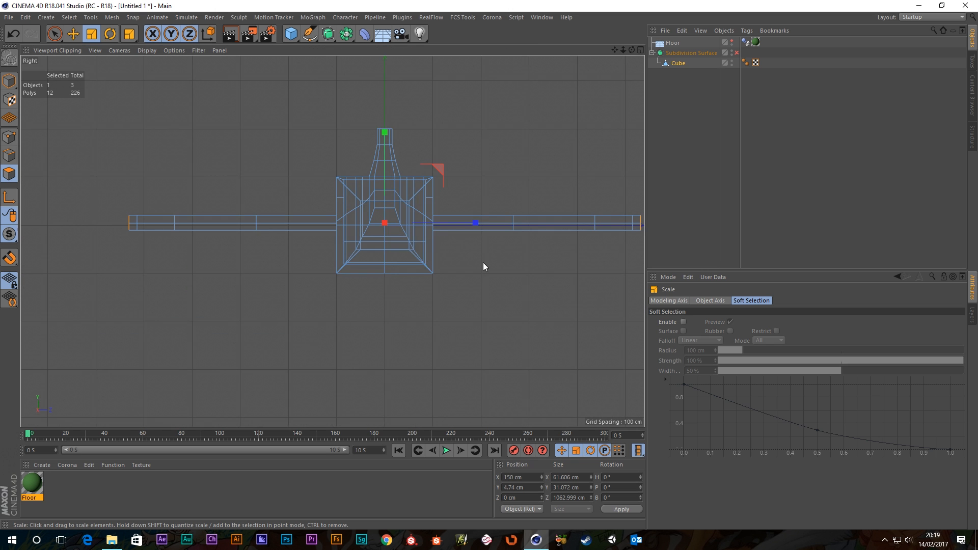
middle_click_drag(483, 267, 410, 302, "alt")
left_click(54, 34)
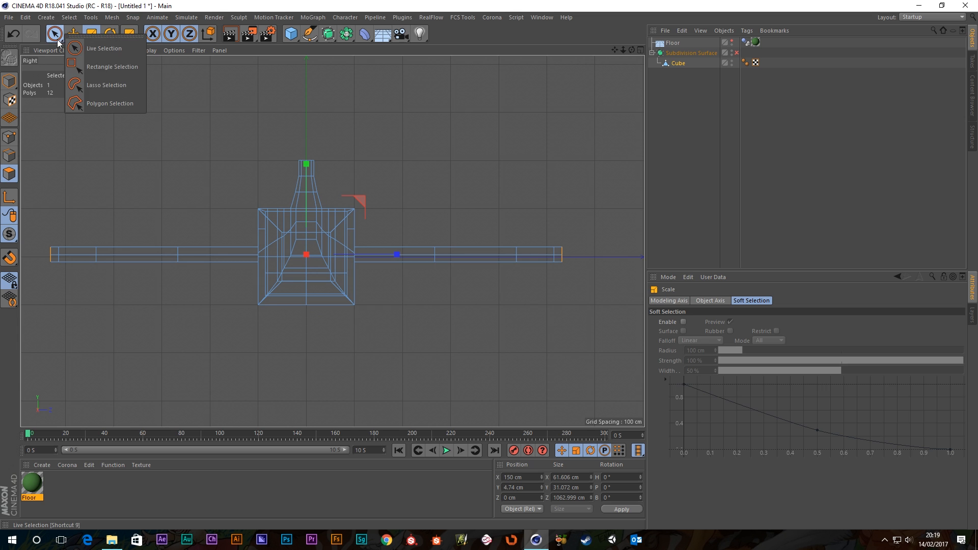
left_click(107, 67)
left_click_drag(35, 212, 243, 309)
left_click_drag(579, 304, 369, 218, "shift")
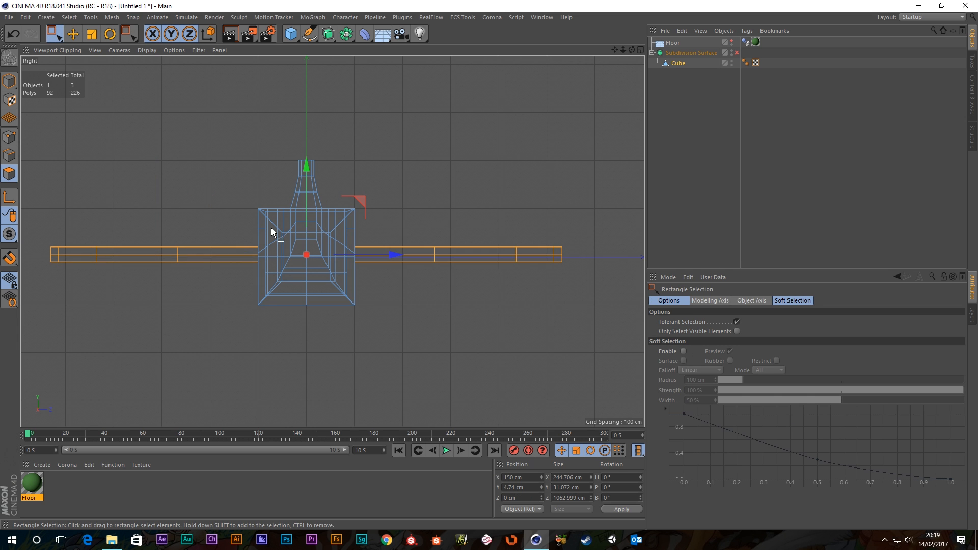
left_click(99, 37)
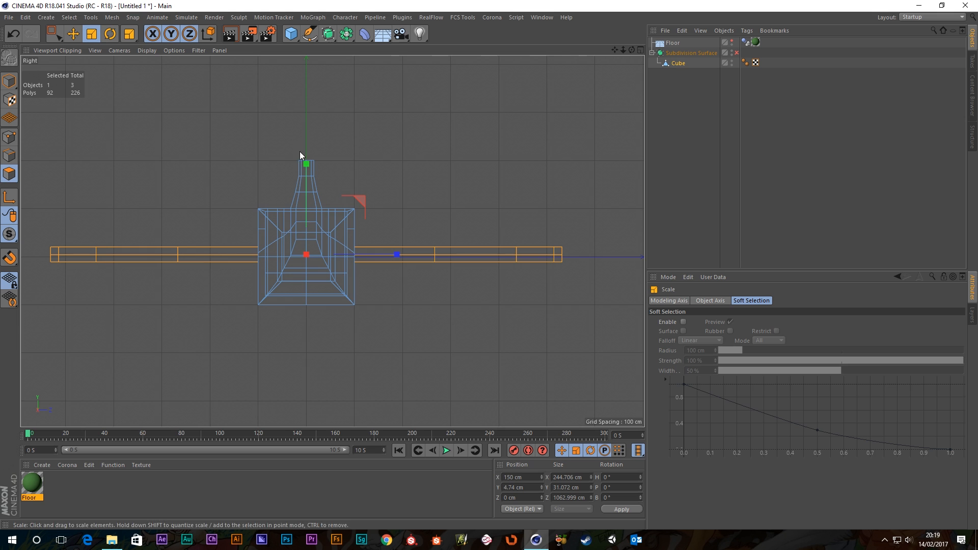
left_click_drag(308, 166, 304, 176)
key("ctrl+z")
- Select the points of both wings outboard of the fuselage and scale them along Y to about 24.5 cm thick
left_click(9, 136)
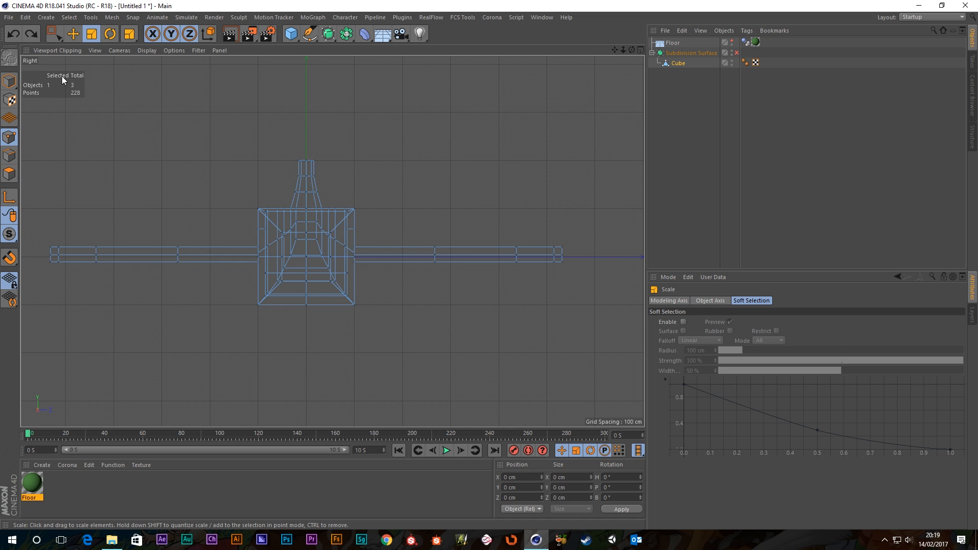
left_click(53, 33)
left_click_drag(37, 225, 185, 287)
left_click_drag(597, 291, 402, 219)
left_click(92, 33)
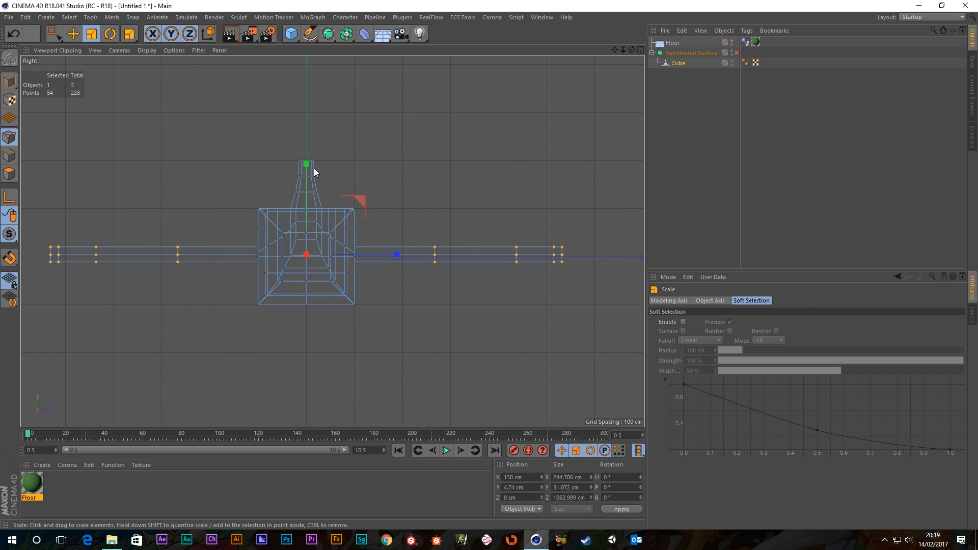
left_click_drag(305, 162, 302, 186)
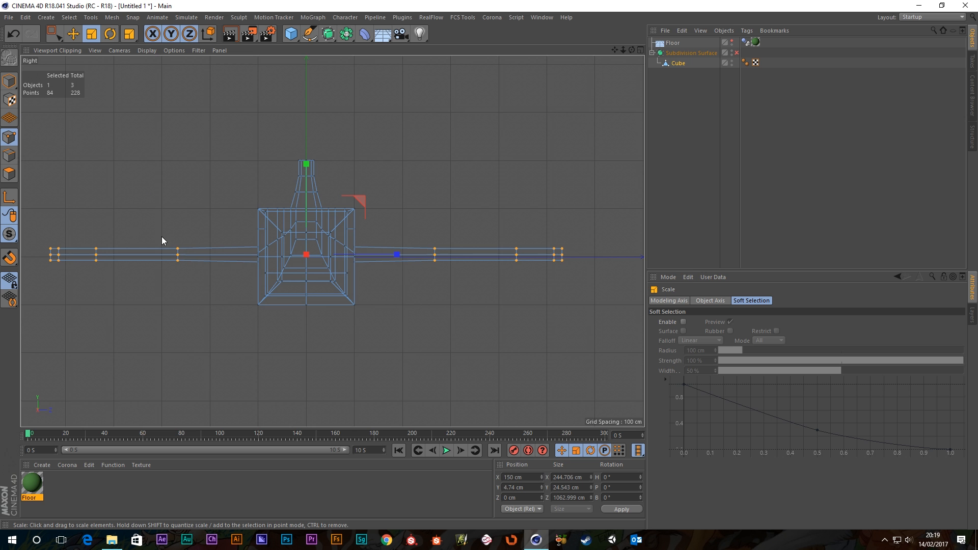
left_click_drag(162, 238, 187, 276, "alt")
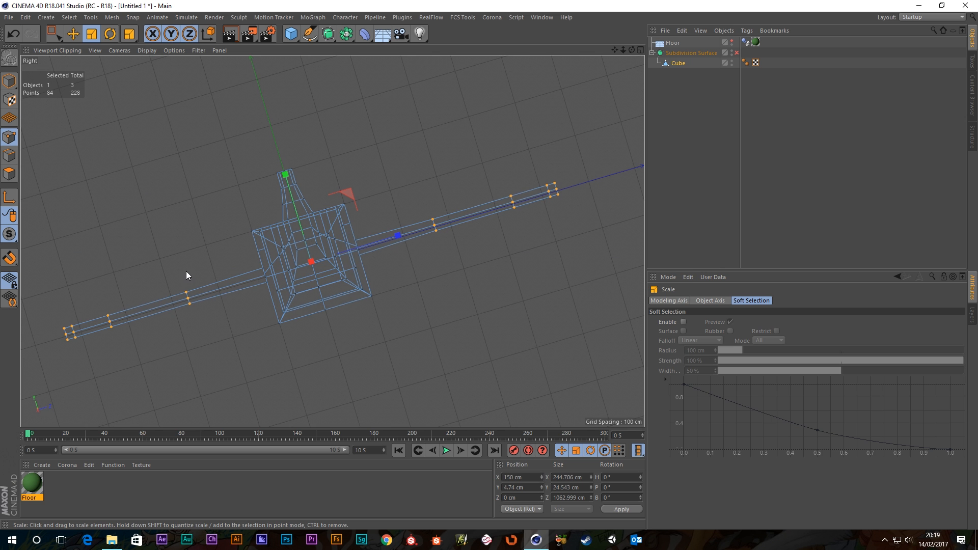
key("ctrl+shift+z")
left_click(186, 270)
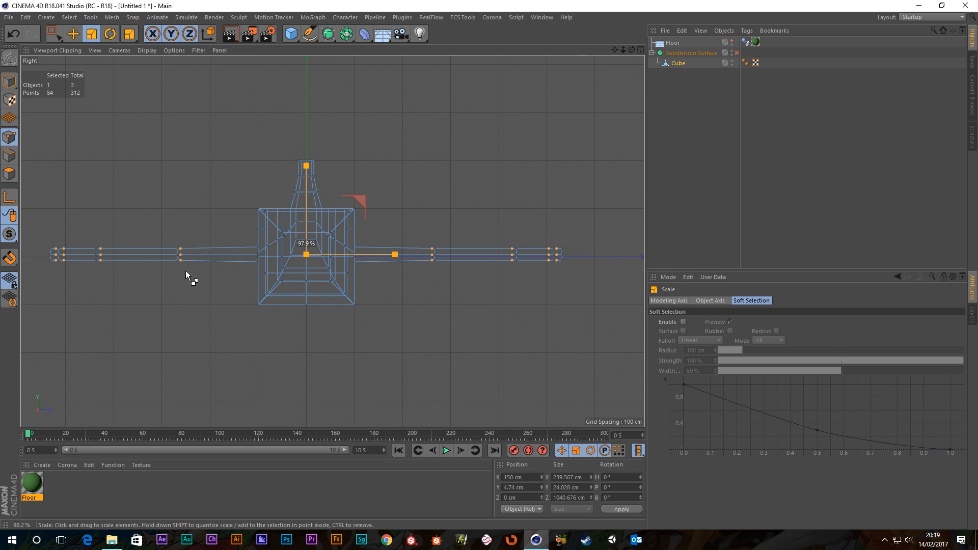
key("ctrl+z")
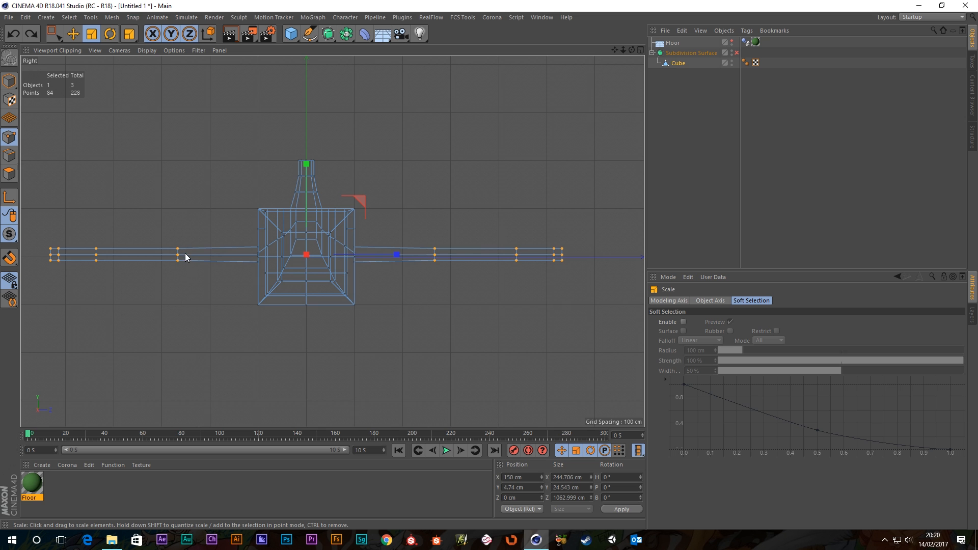
- Exclude the innermost selected point column on each wing and scale the remaining points along Y to about 16 cm
left_click(54, 38)
left_click_drag(162, 223, 195, 275, "ctrl")
left_click_drag(416, 225, 454, 282, "ctrl")
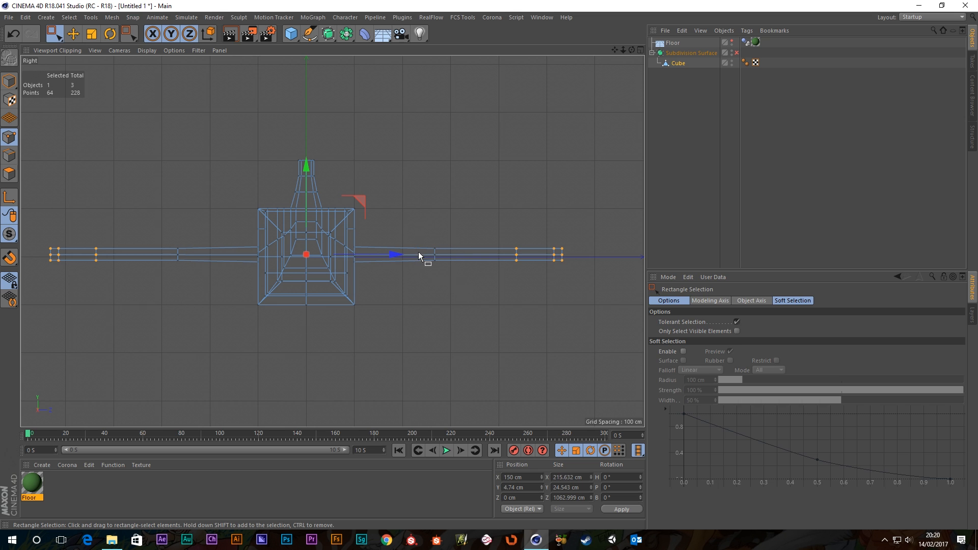
key("t")
left_click_drag(308, 166, 306, 200)
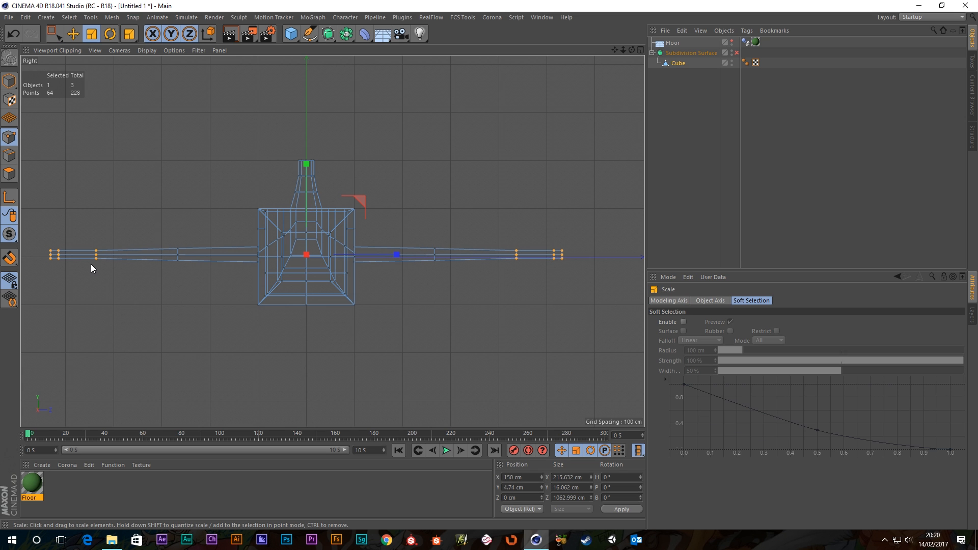
- Reduce the selection to the two outermost point columns on each wing and scale them along Y to about 12 cm
key("0")
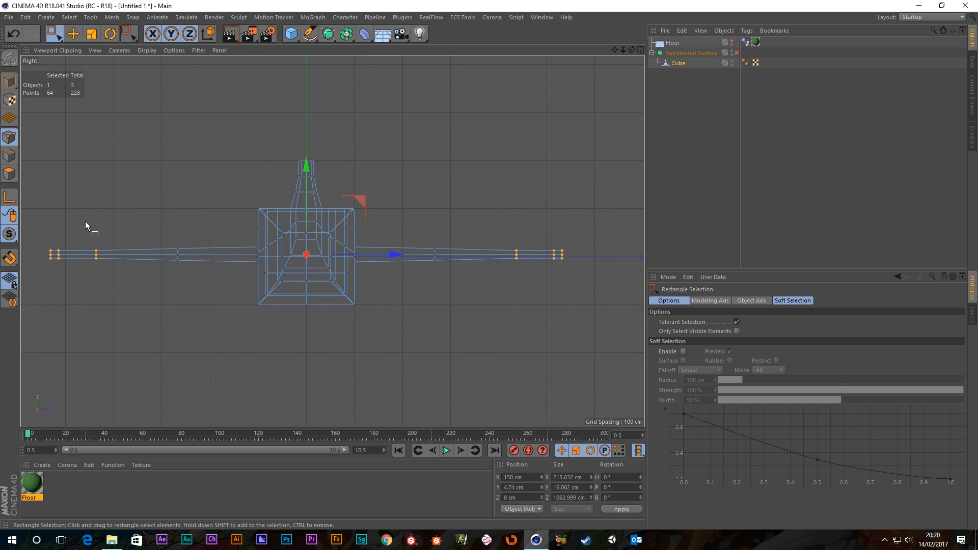
left_click_drag(86, 222, 119, 299, "ctrl")
left_click_drag(503, 229, 533, 289, "ctrl")
key("t")
left_click_drag(307, 162, 310, 187)
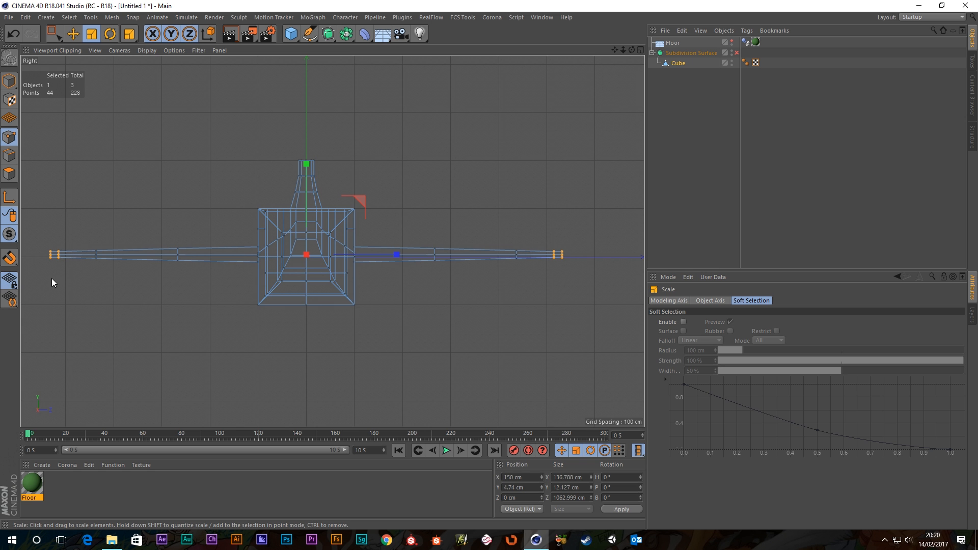
- Keep only the end points of both wing tips selected and scale them along Y to about 8.8 cm
middle_click_drag(134, 277, 305, 286, "alt")
scroll(305, 286, "up", 8)
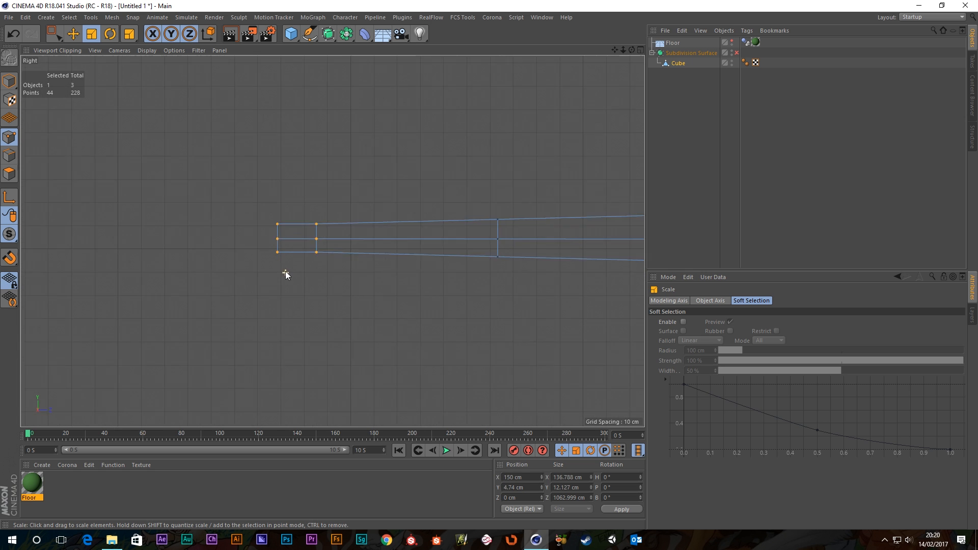
key("0")
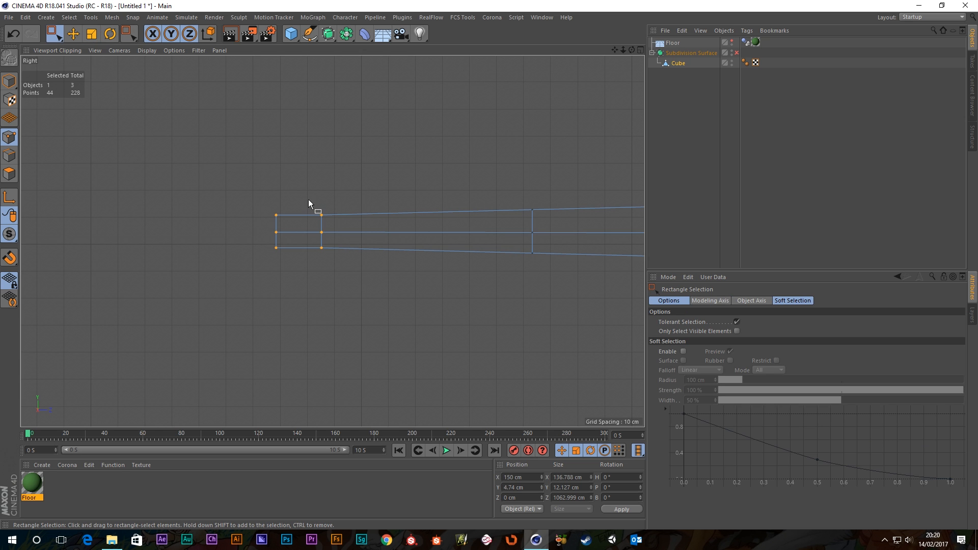
left_click_drag(309, 200, 356, 291)
scroll(366, 291, "down", 8)
middle_click_drag(560, 316, 311, 274, "alt")
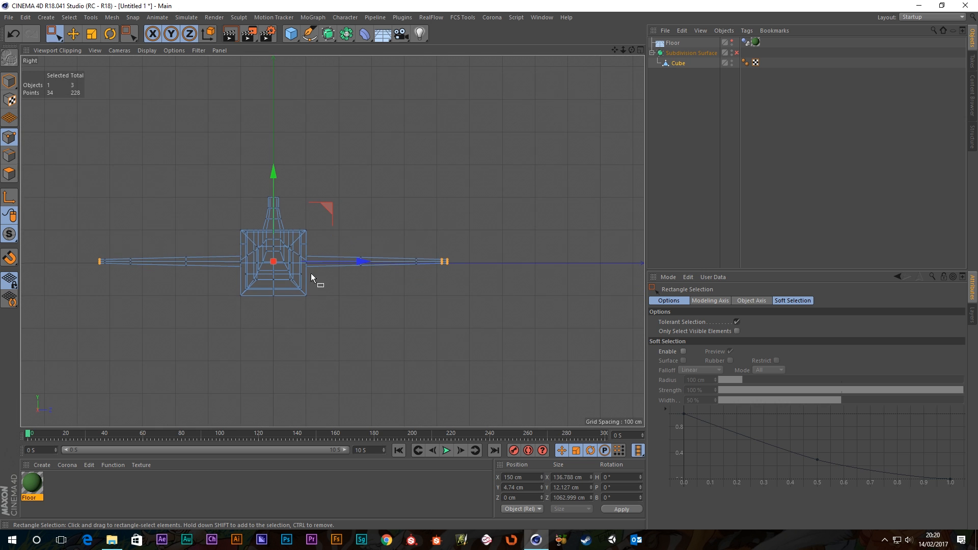
left_click_drag(434, 252, 445, 280, "ctrl")
scroll(46, 237, "up", 8)
scroll(152, 292, "up", 8)
scroll(244, 286, "down", 6)
middle_click_drag(335, 283, 270, 281, "alt")
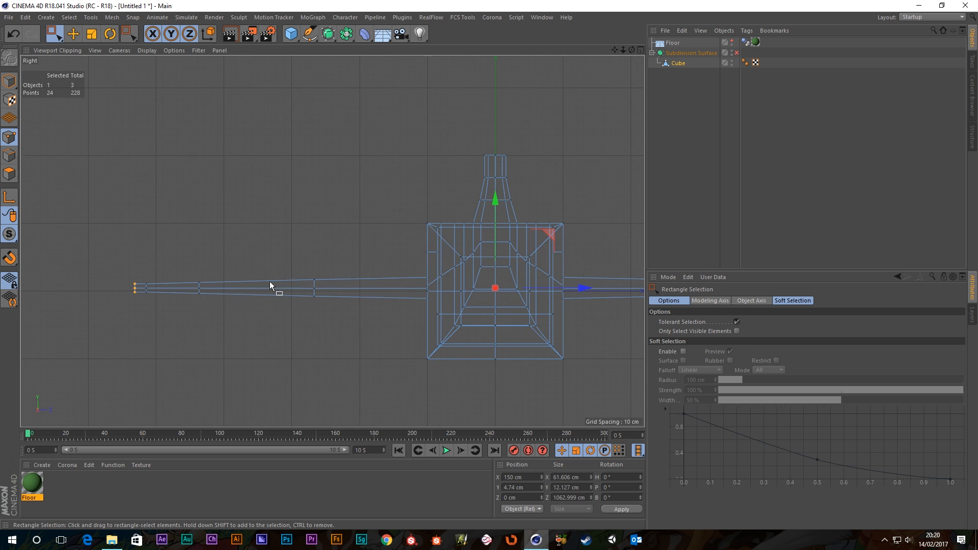
key("t")
left_click_drag(496, 202, 499, 224)
scroll(131, 284, "up", 5)
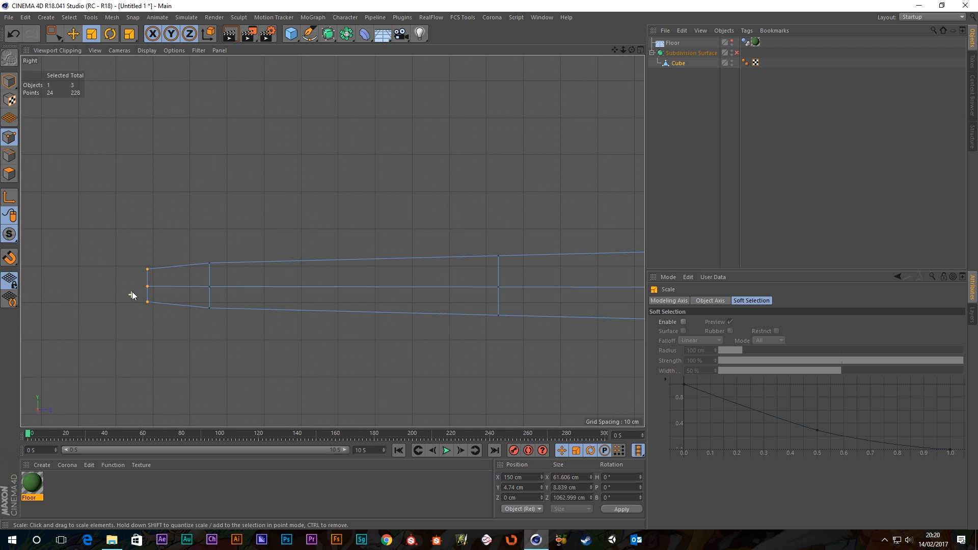
- Select the middle row of points on both wing tips and scale it outward along Z to a span of about 1087 cm
key("space")
left_click_drag(131, 280, 162, 292)
scroll(204, 300, "down", 10)
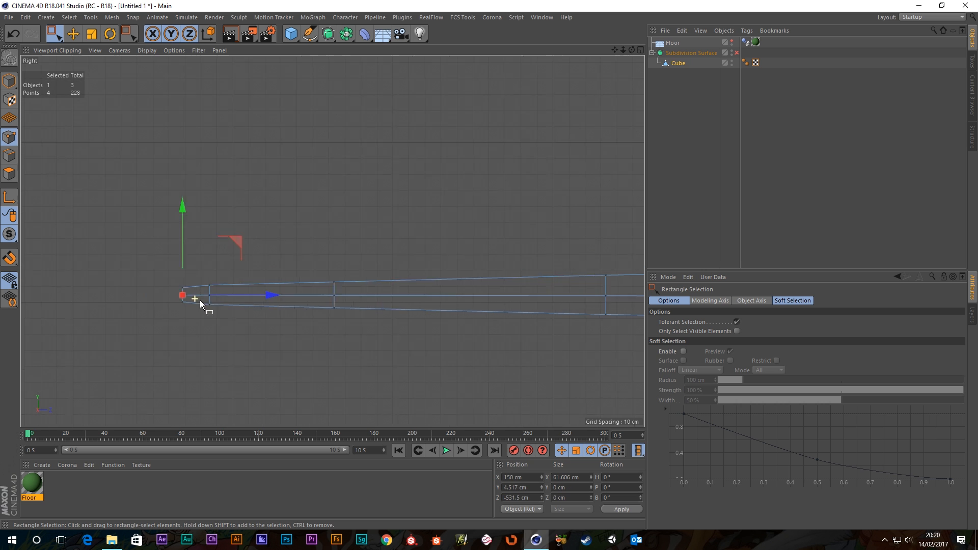
middle_click(293, 307)
key("super")
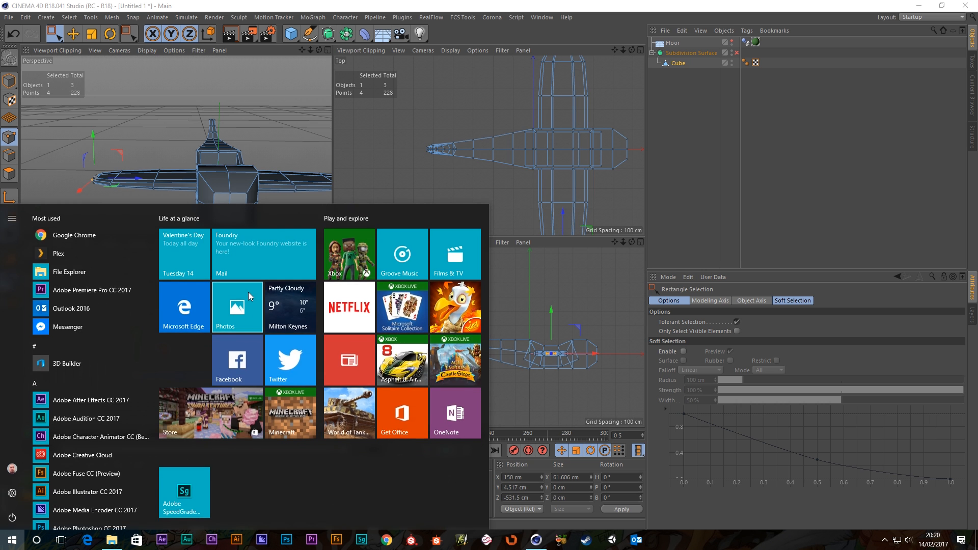
key("super")
middle_click(239, 302)
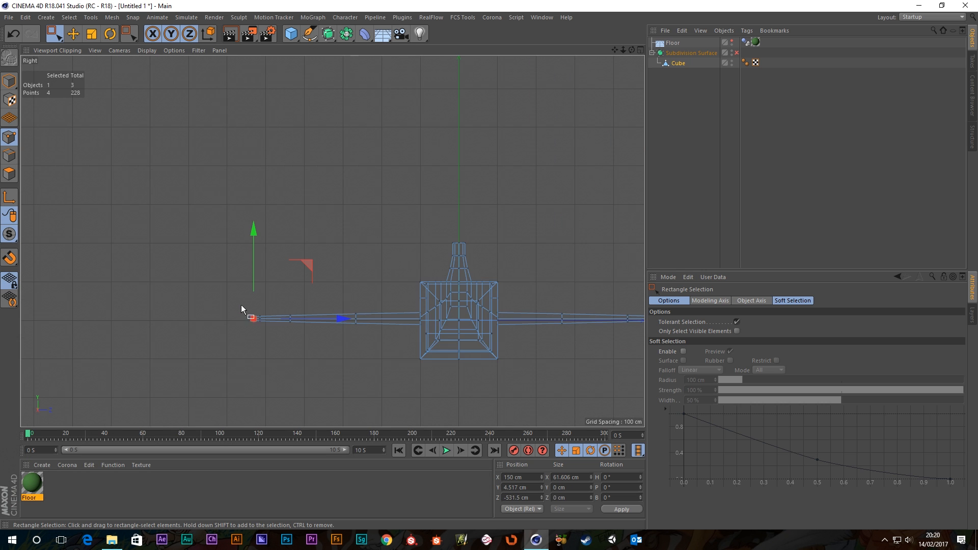
middle_click_drag(453, 346, 182, 320, "alt")
scroll(394, 289, "up", 15)
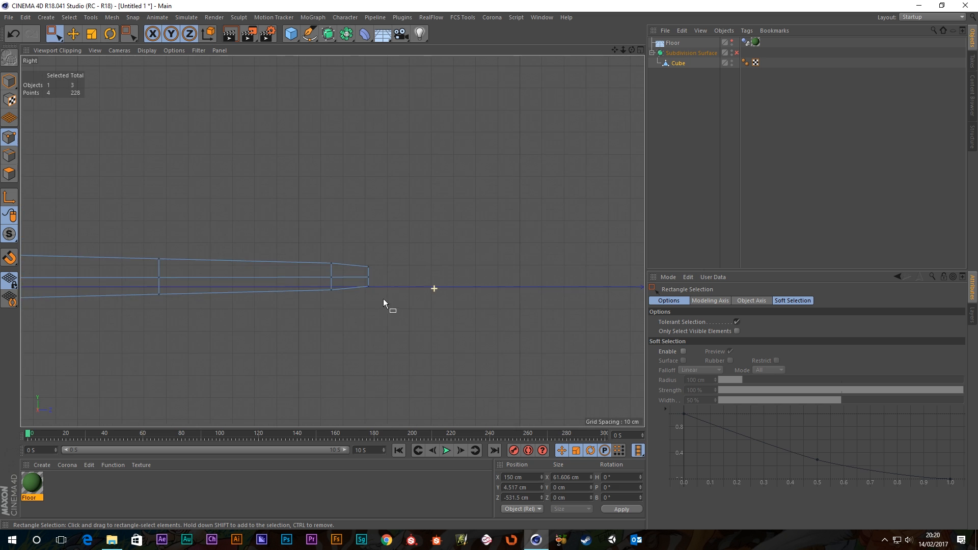
left_click_drag(362, 251, 334, 232, "shift")
scroll(312, 266, "down", 10)
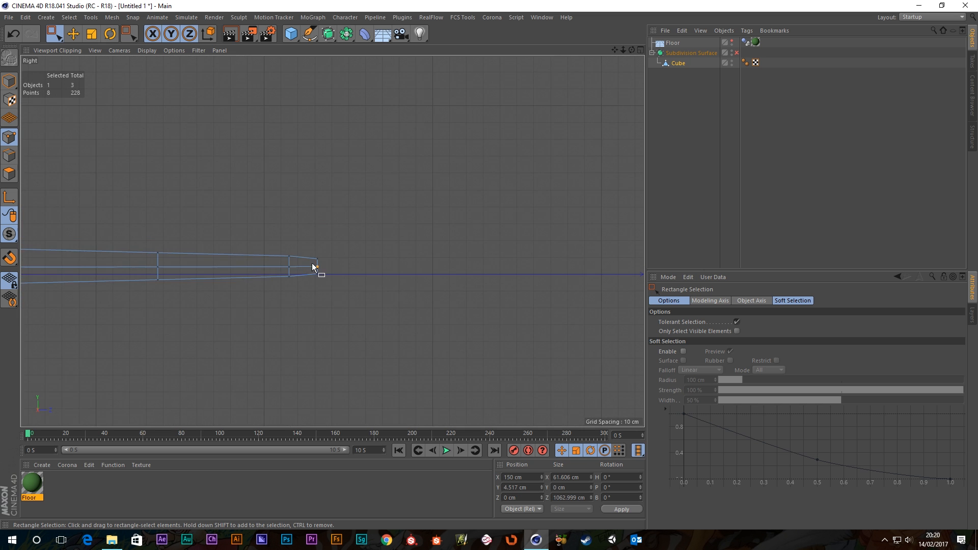
middle_click_drag(120, 291, 228, 288, "alt")
scroll(334, 267, "up", 4)
middle_click_drag(283, 273, 375, 280, "alt")
scroll(363, 279, "down", 4)
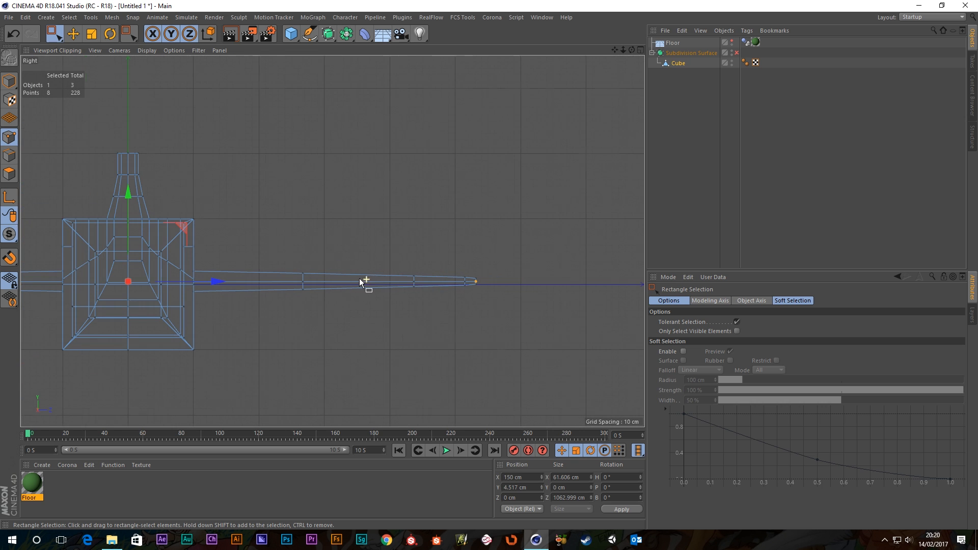
left_click(91, 34)
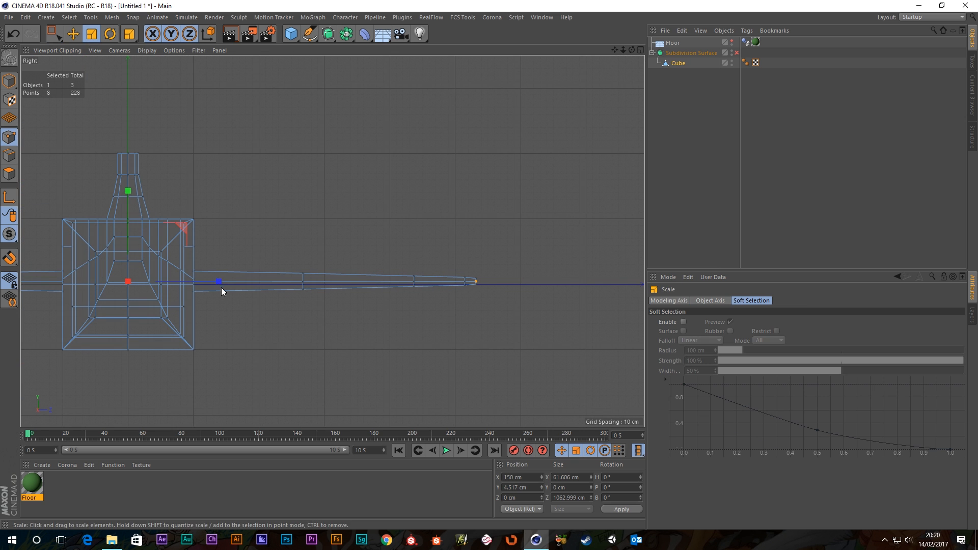
left_click_drag(220, 281, 221, 282)
- In the perspective view, select the outer points of both wings and stretch them along Z to a span of about 1408 cm
middle_click(276, 316)
middle_click(163, 153)
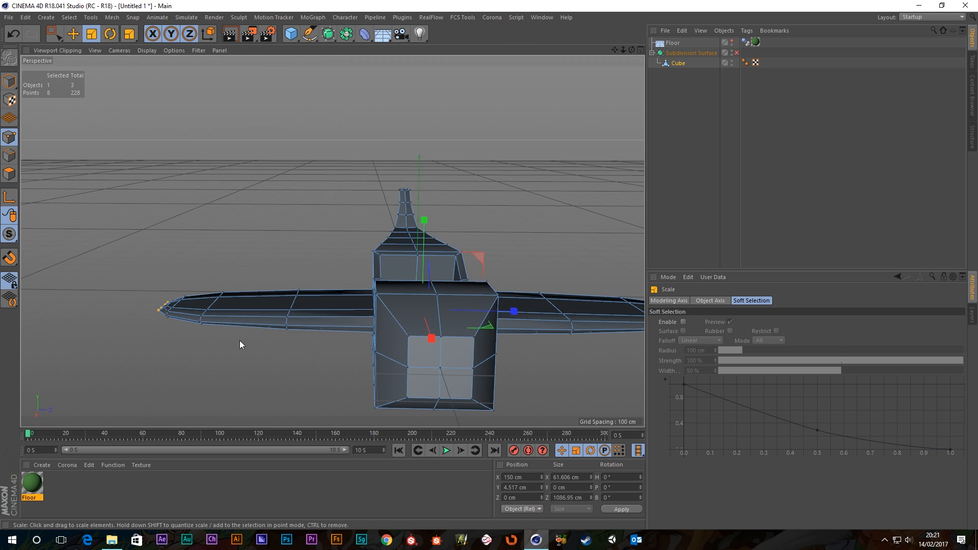
left_click_drag(240, 343, 319, 375, "alt")
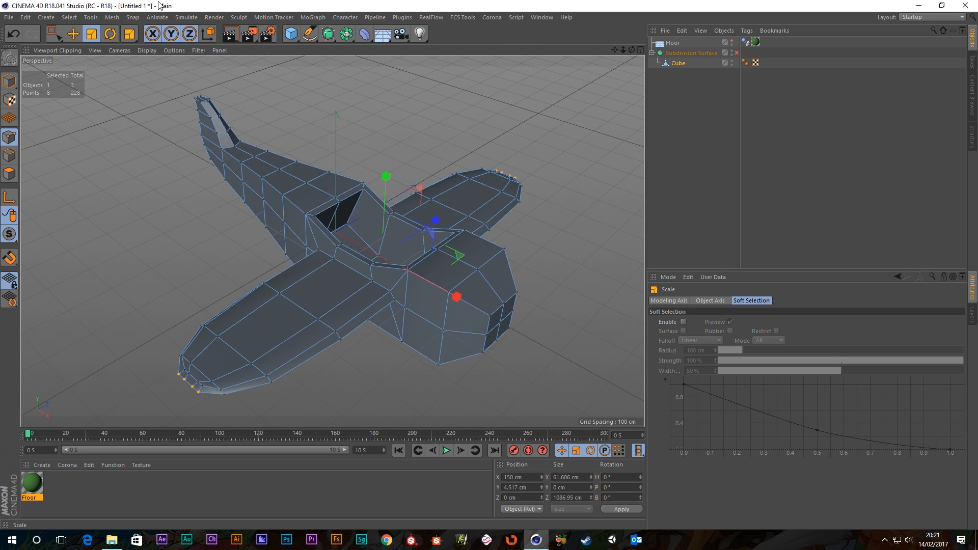
left_click(59, 35)
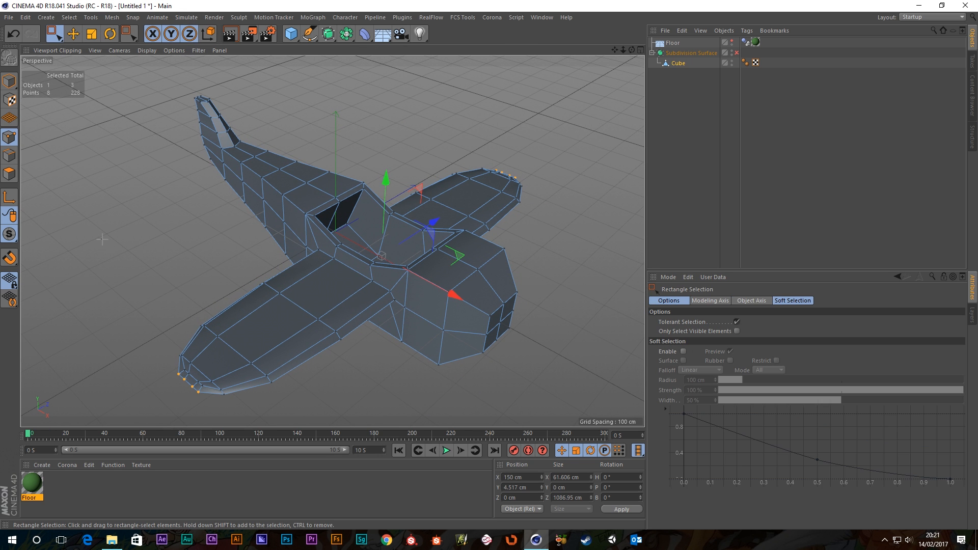
left_click_drag(148, 255, 157, 281, "alt")
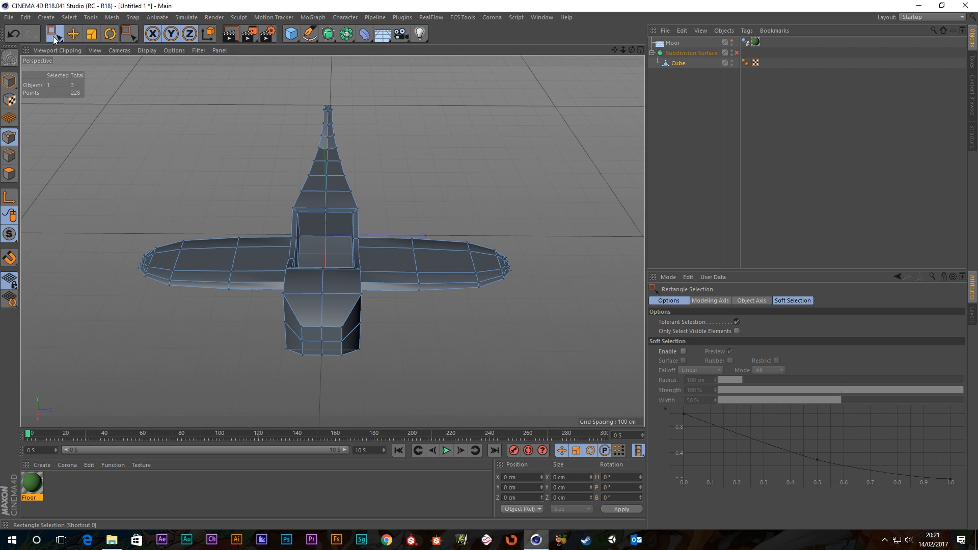
left_click_drag(105, 193, 260, 350)
left_click_drag(377, 201, 583, 338)
left_click_drag(448, 336, 236, 222, "alt")
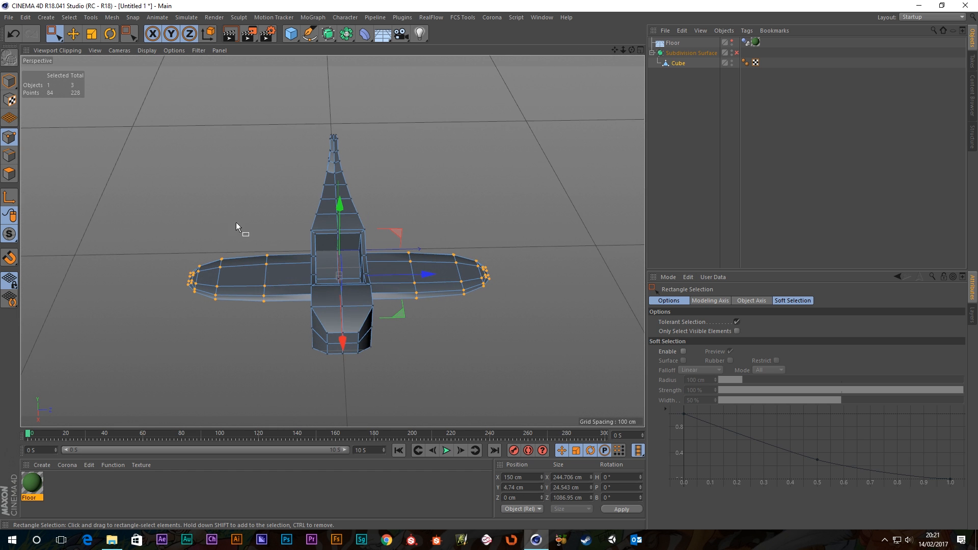
left_click(92, 33)
left_click_drag(427, 275, 456, 273)
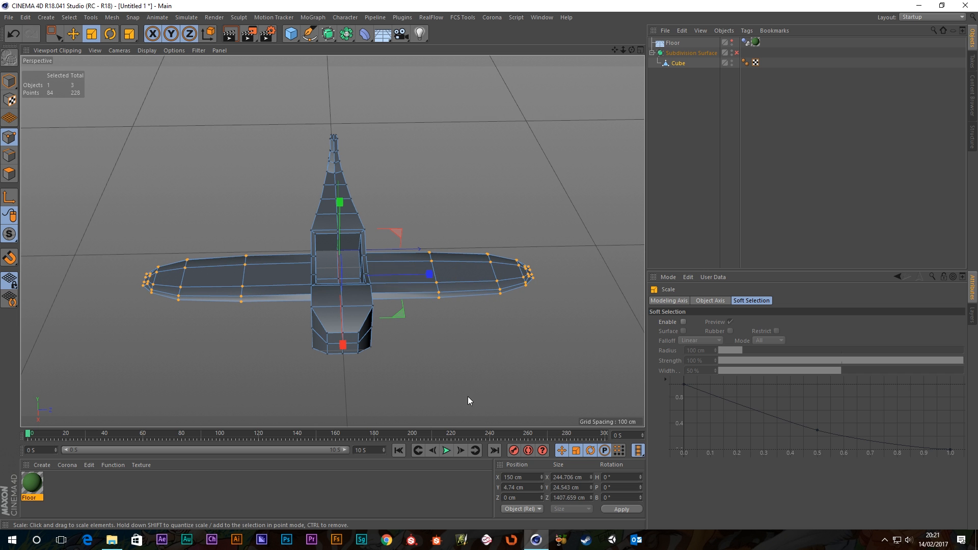
- Deselect all points and enable the Subdivision Surface to smooth the airplane
key("0")
left_click_drag(484, 385, 423, 341)
left_click_drag(299, 286, 535, 153, "alt")
left_click(737, 53)
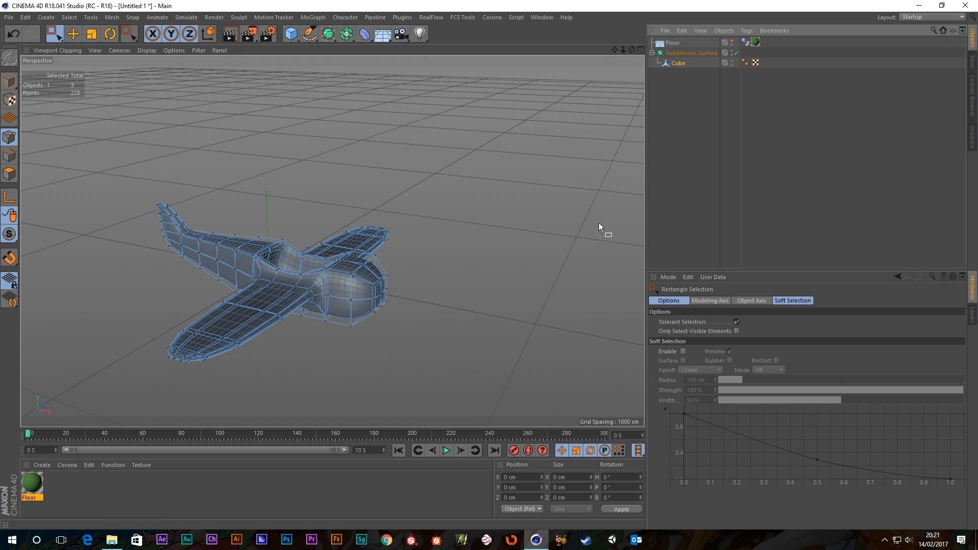
- Return to whole-object mode and make the green floor visible in the viewport
left_click(9, 80)
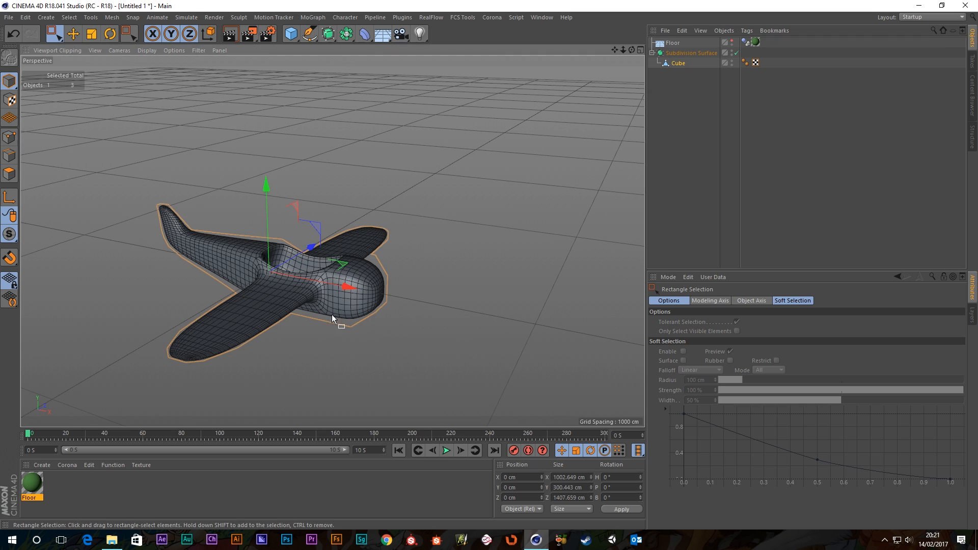
left_click_drag(332, 314, 298, 291, "alt")
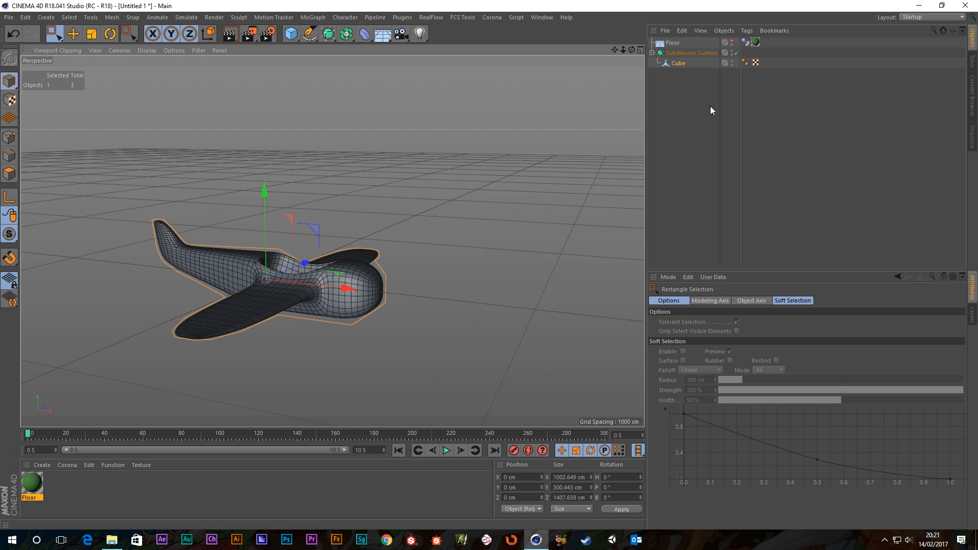
left_click(671, 75)
left_click(691, 53)
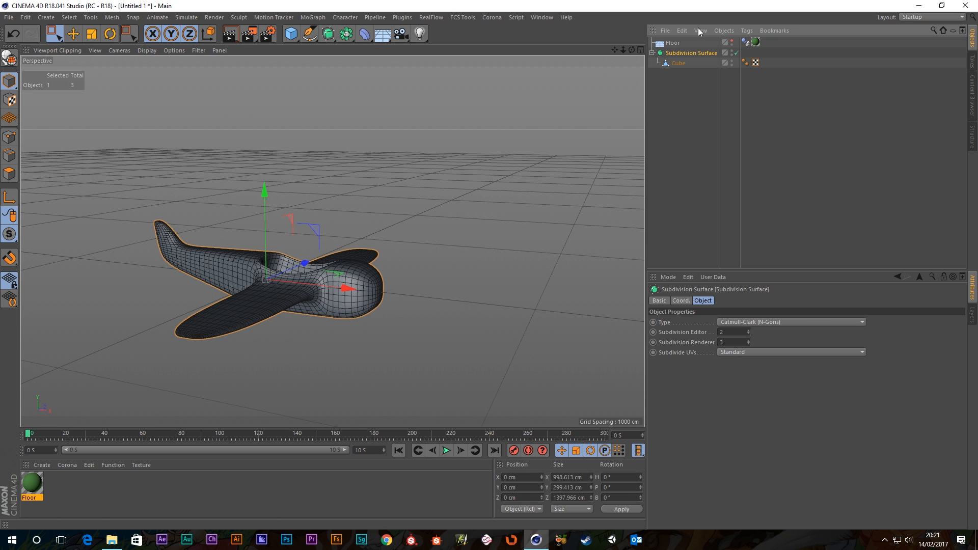
left_click(732, 43)
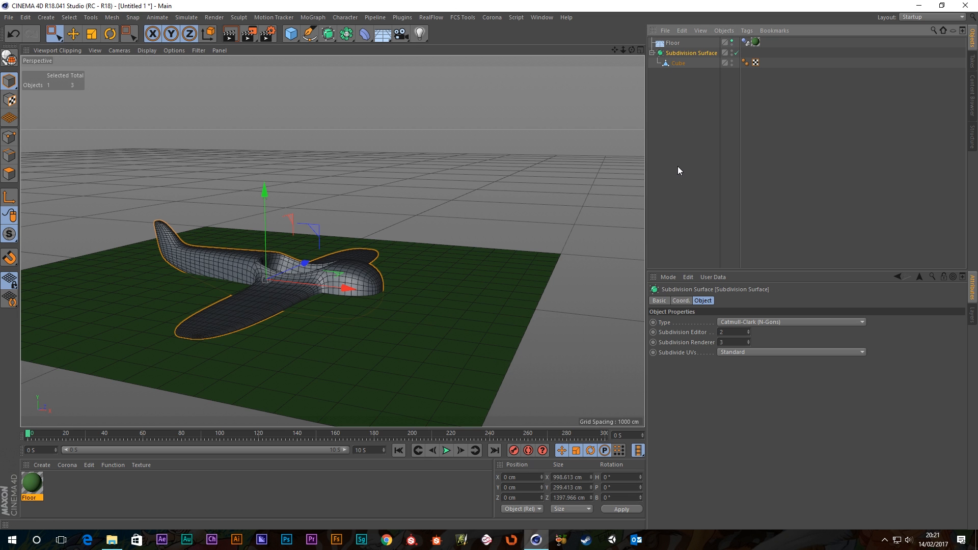
left_click(677, 166)
left_click(732, 41)
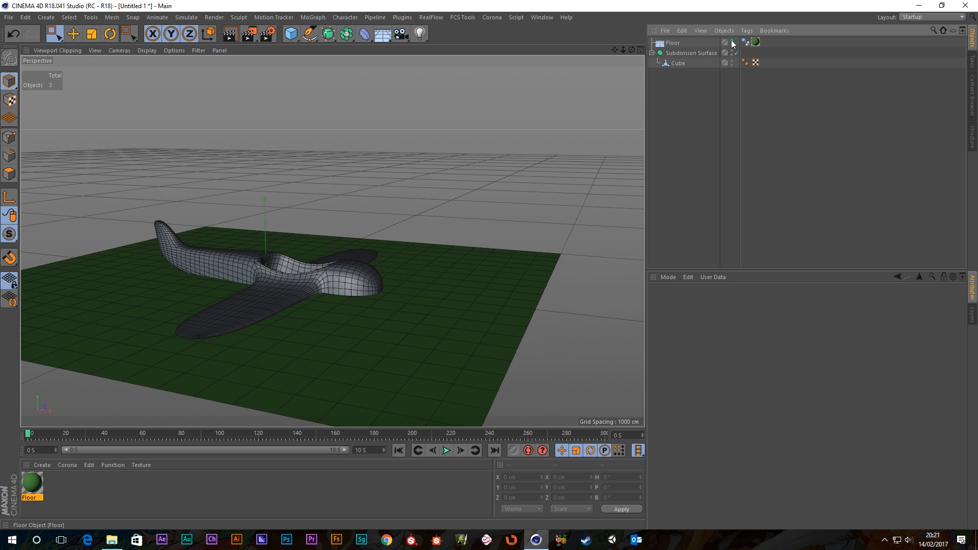
left_click(732, 41)
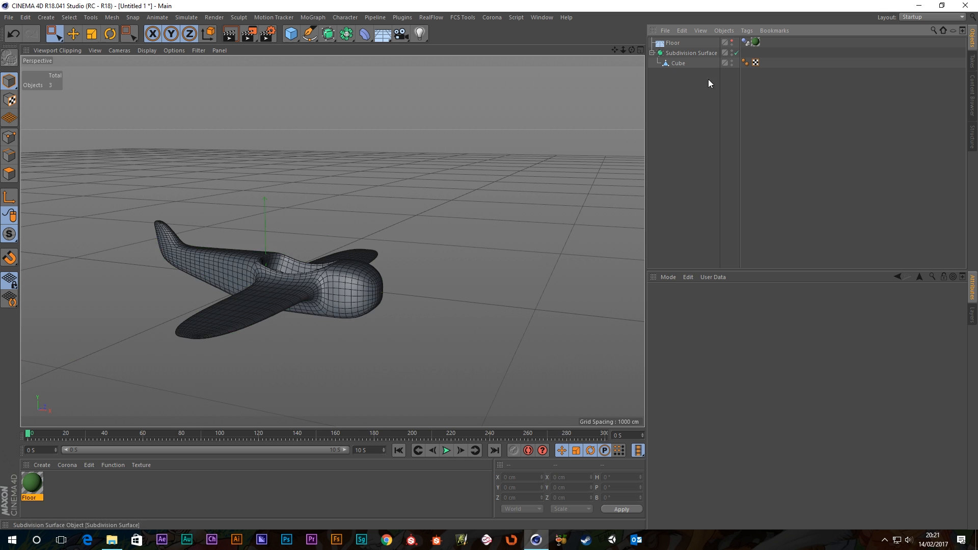
left_click(732, 41)
- Raise the Subdivision Surface holding the airplane along Y to about 265 cm
left_click(692, 53)
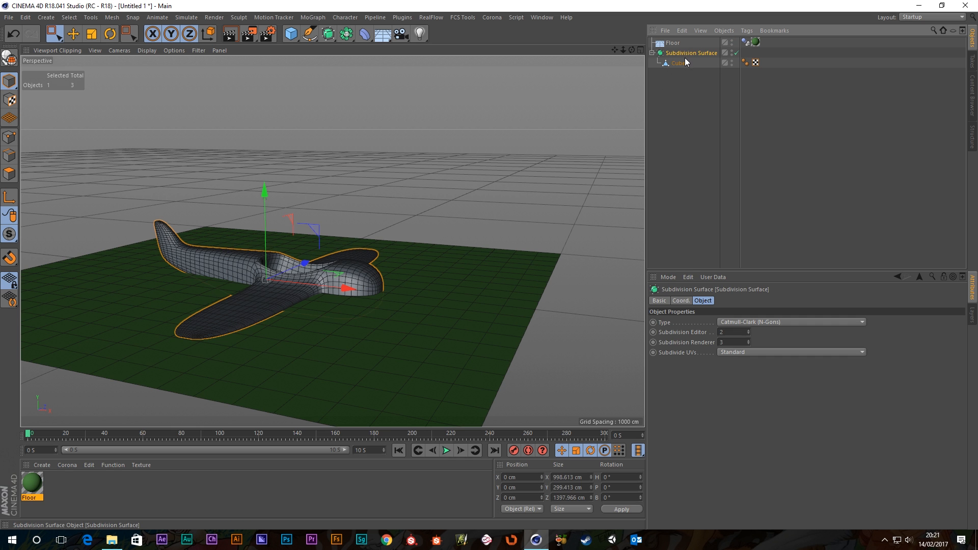
left_click_drag(263, 213, 262, 139)
left_click_drag(390, 273, 438, 275, "alt")
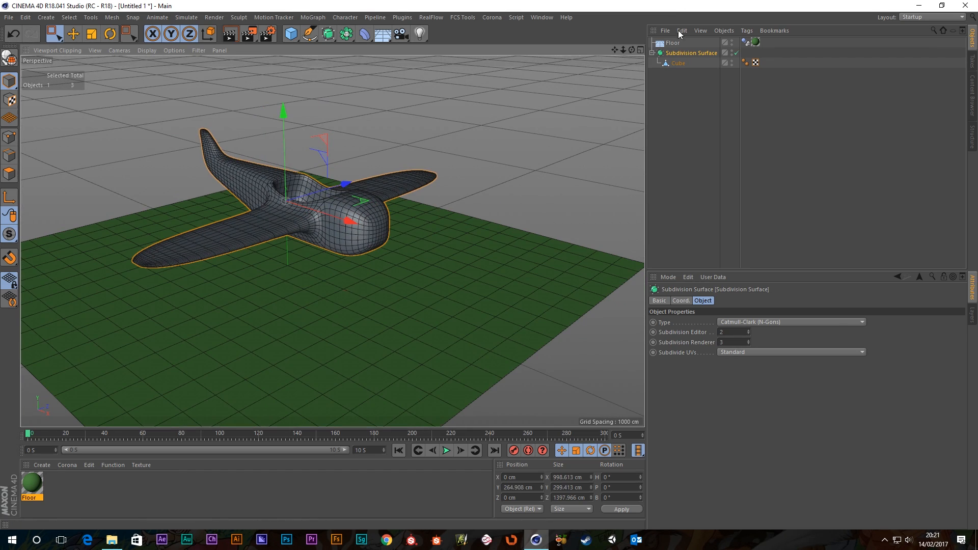
- Add a Dynamics Body simulation tag to the cube inside the Subdivision Surface
left_click(678, 64)
right_click(678, 65)
mouse_move(779, 225)
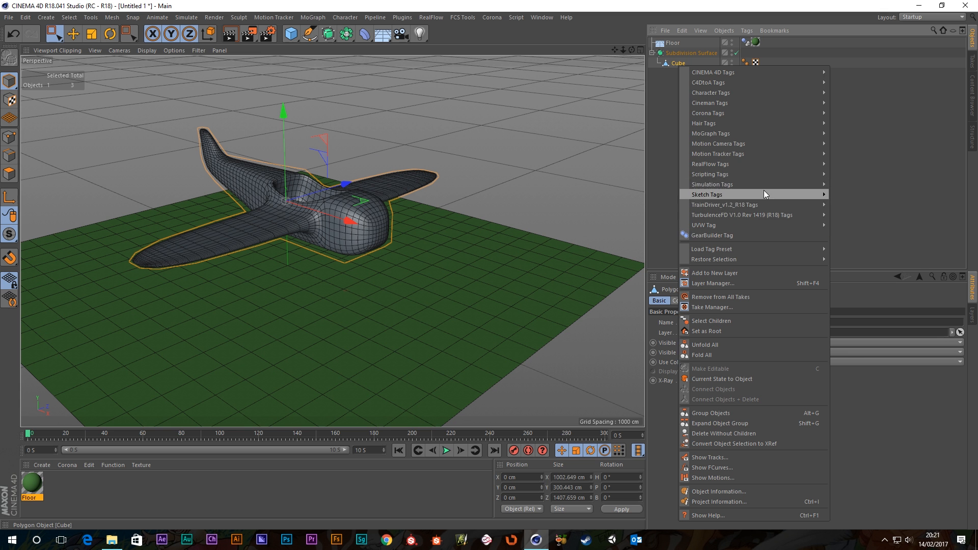
mouse_move(772, 187)
left_click(856, 185)
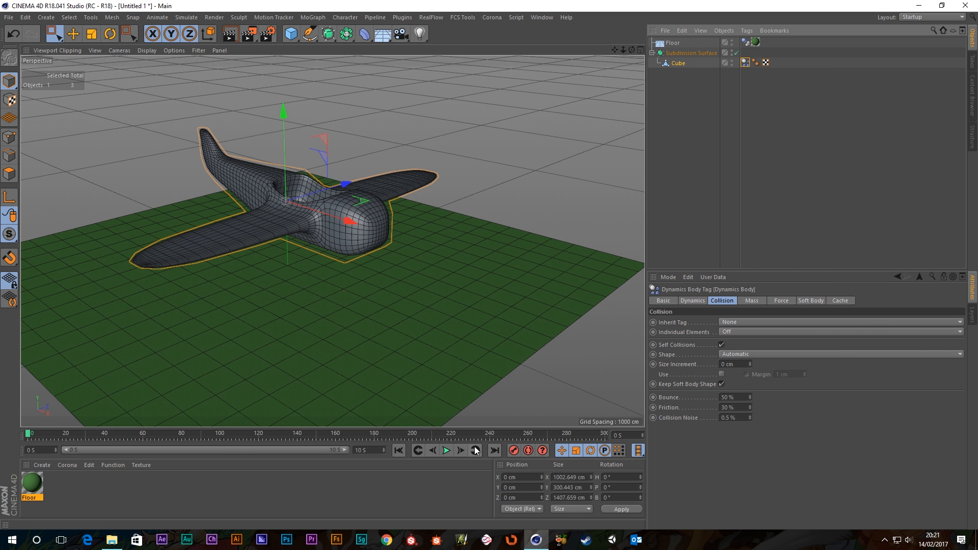
- Play the simulation to test the airplane's drop onto the floor and rewind it to the start
left_click(442, 452)
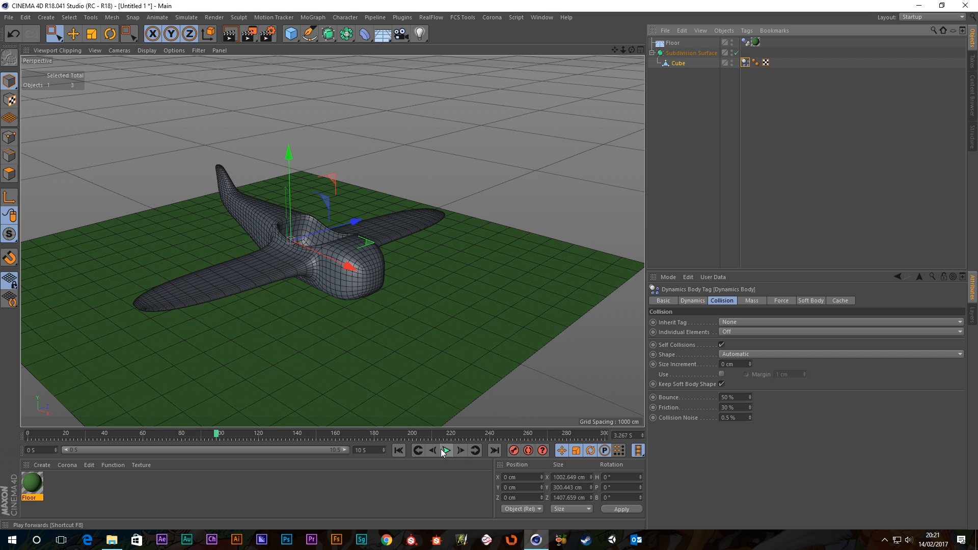
left_click(444, 452)
left_click(399, 451)
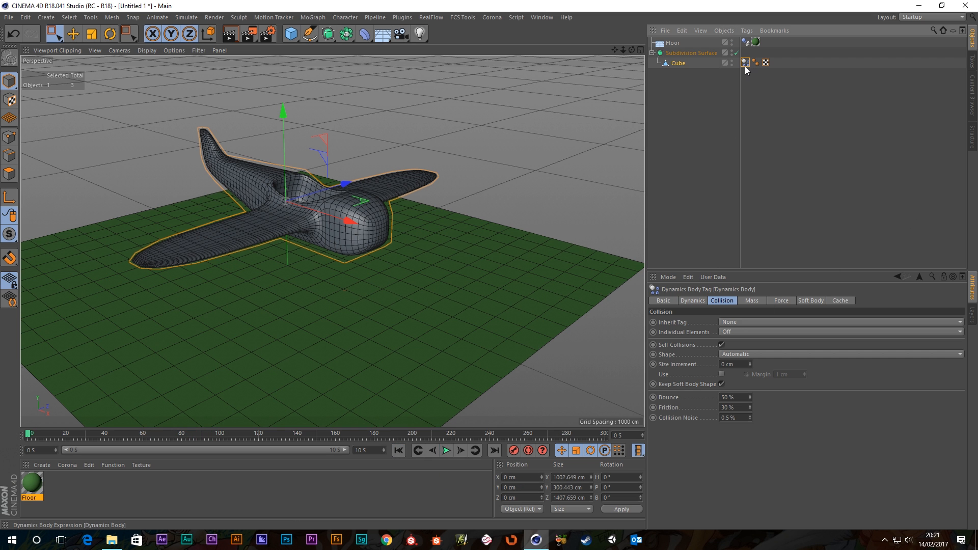
- Set the collision shape of the cube's Dynamics Body tag to Moving Mesh
left_click(751, 301)
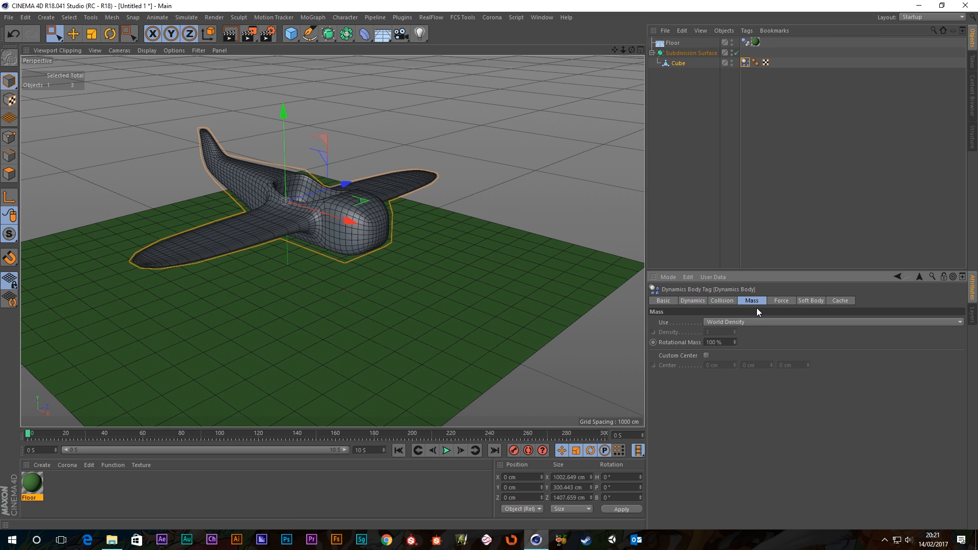
left_click(737, 53)
left_click(737, 53)
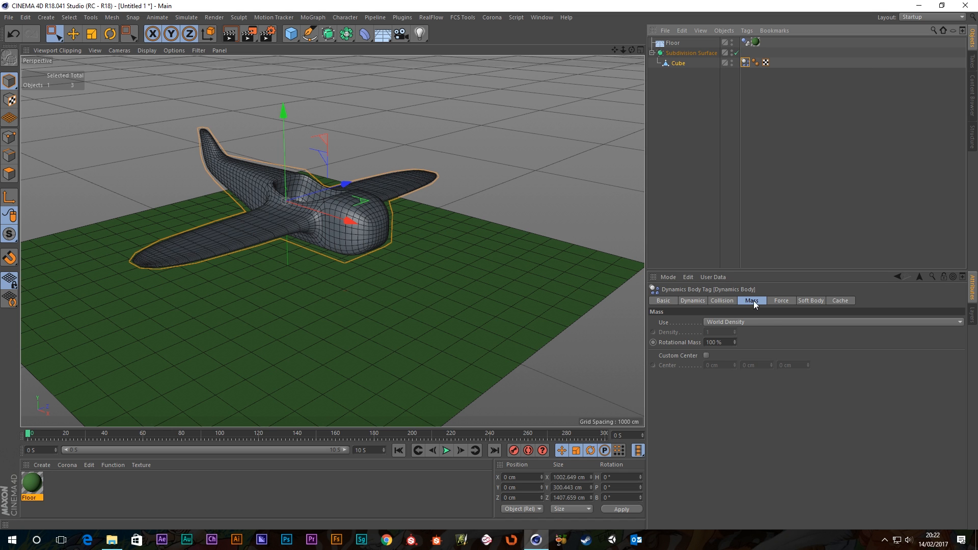
left_click(725, 300)
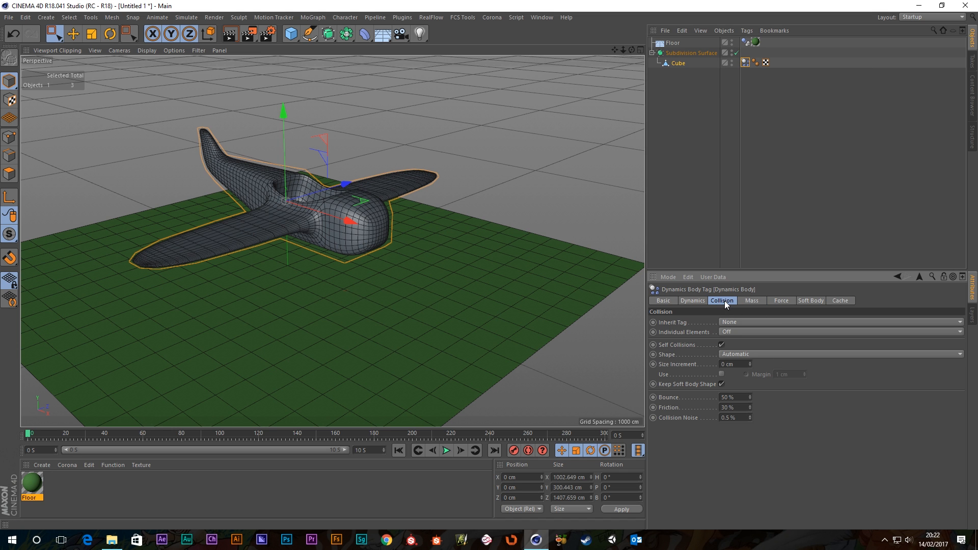
left_click(741, 356)
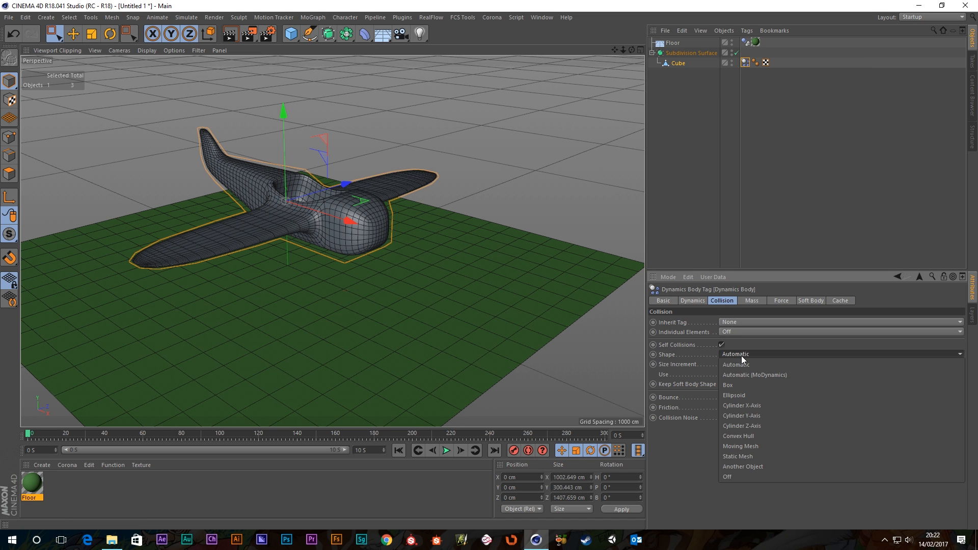
left_click(740, 447)
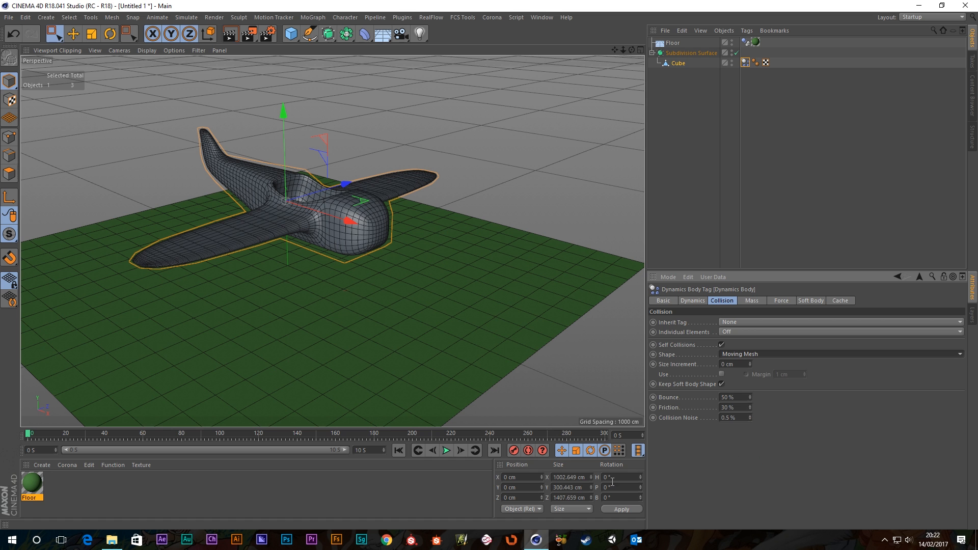
- Test the drop again with the Moving Mesh collision shape and return to the first frame
left_click(447, 451)
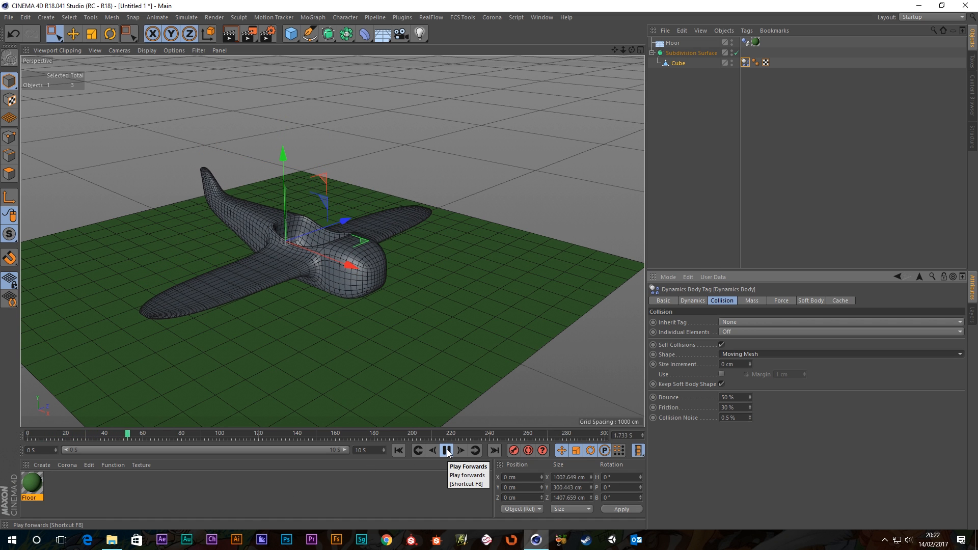
left_click(447, 451)
left_click(399, 450)
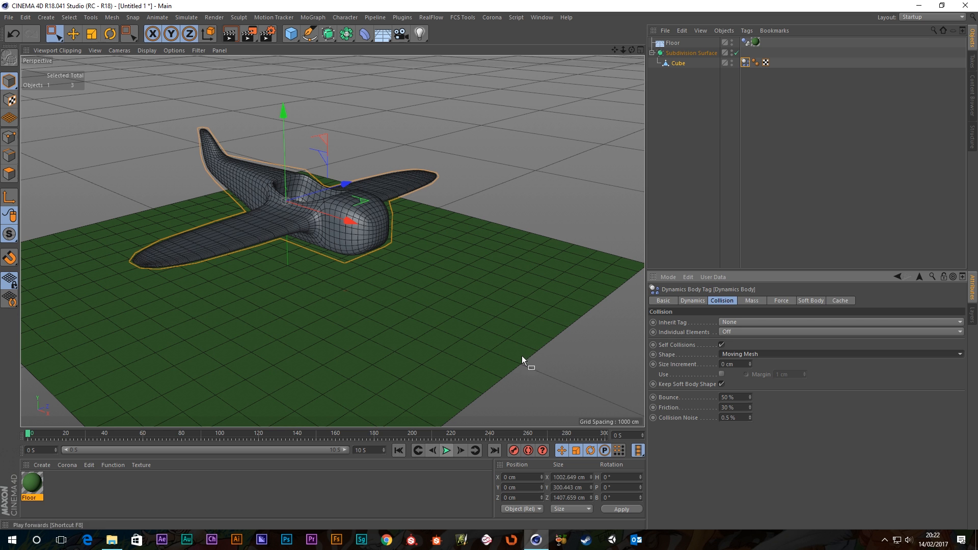
- Play the drop with the Subdivision Surface selected and pause once the airplane has landed
left_click(691, 129)
left_click(688, 53)
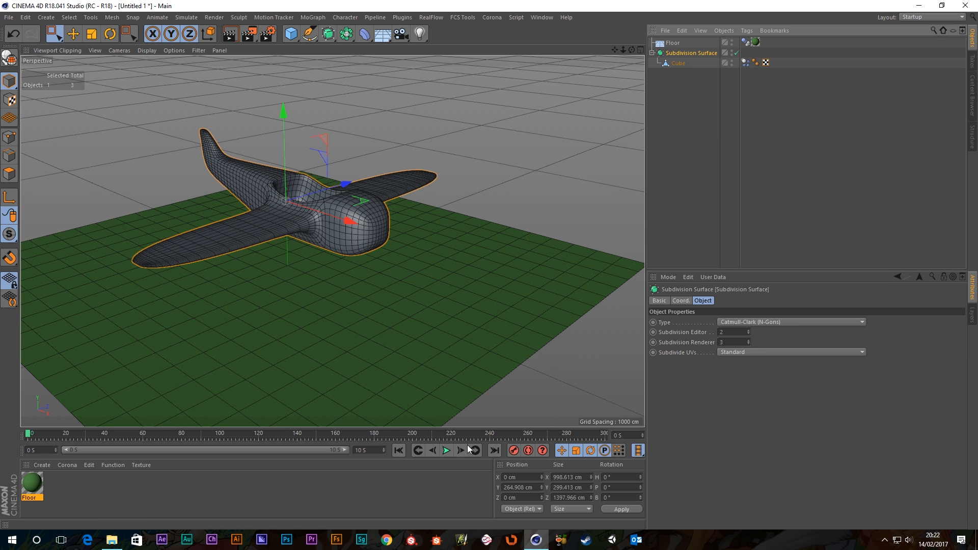
left_click(447, 452)
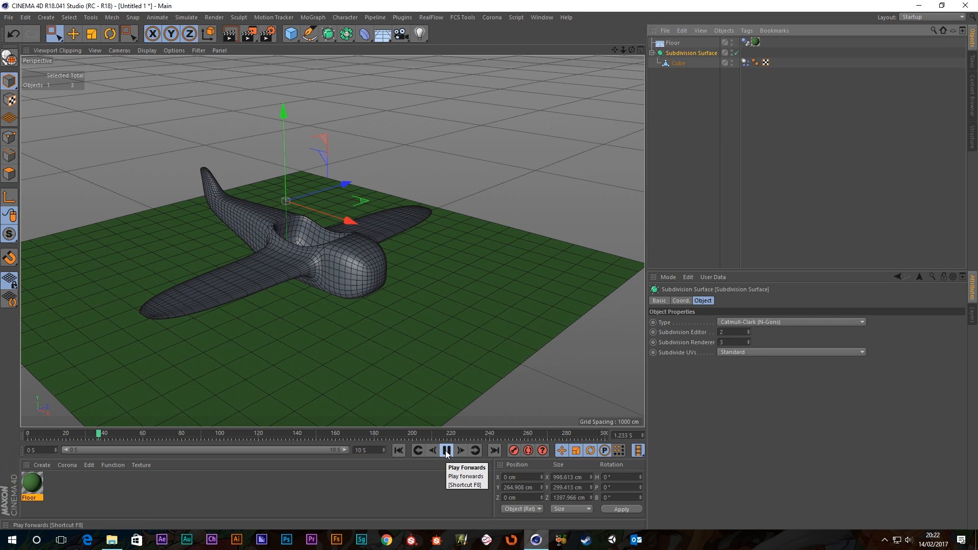
left_click(447, 451)
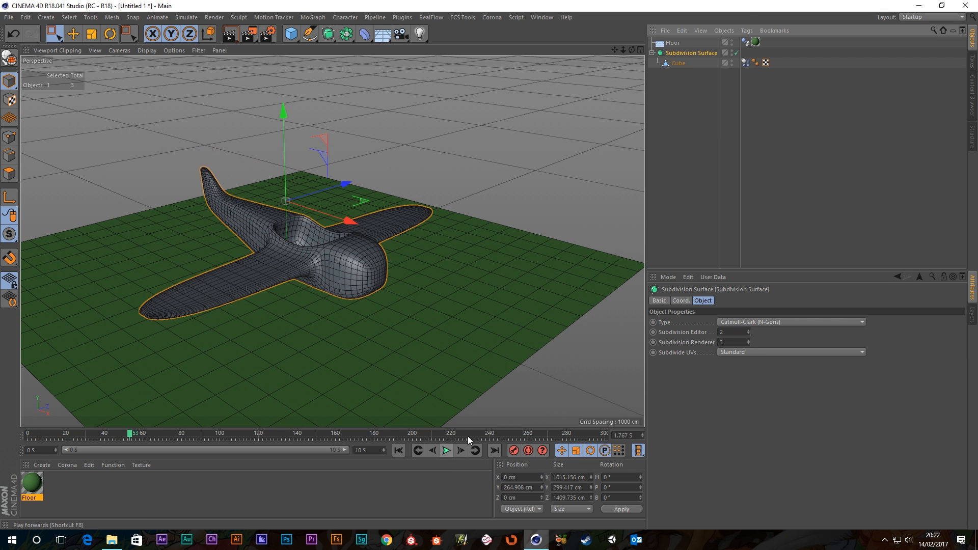
- Compare the landed airplane with and without subdivision smoothing and examine its contact with the floor from several angles
left_click(734, 53)
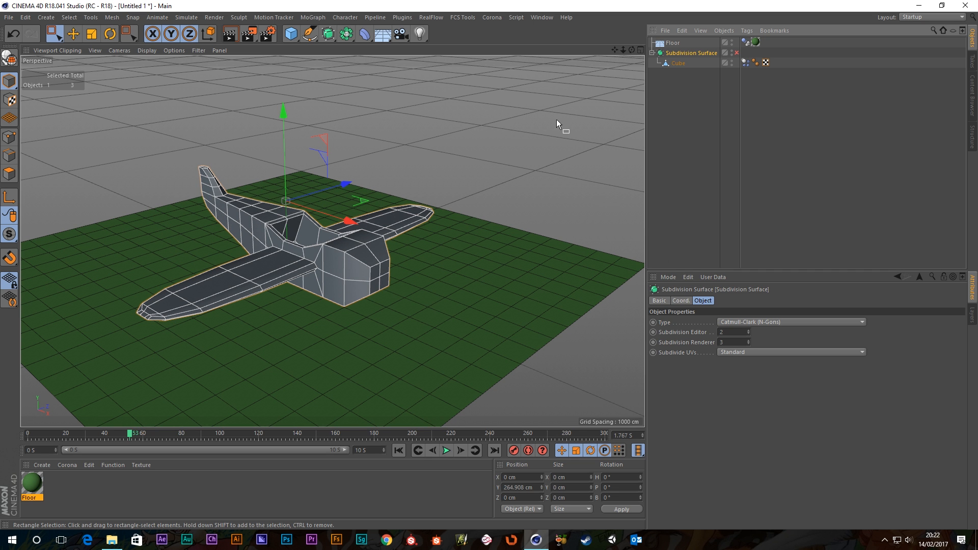
left_click(736, 52)
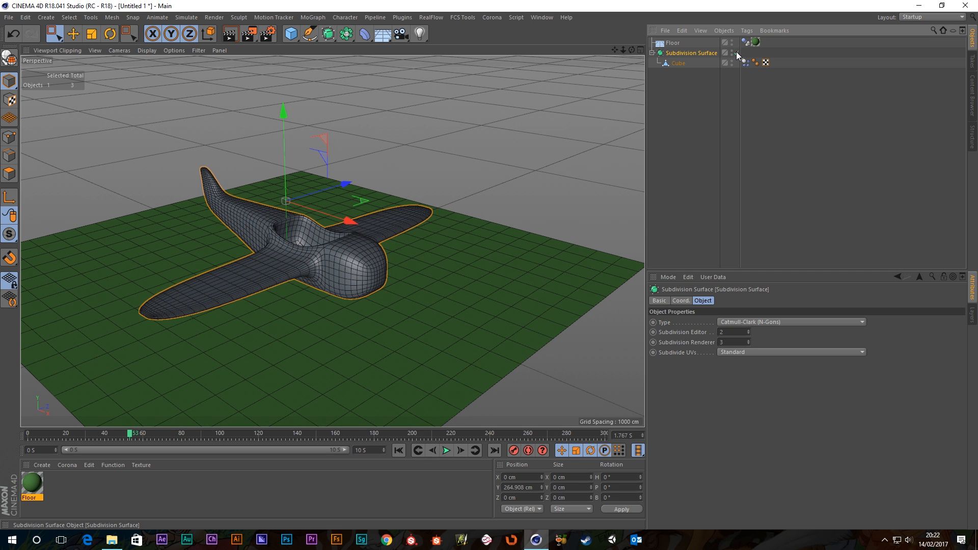
left_click(691, 126)
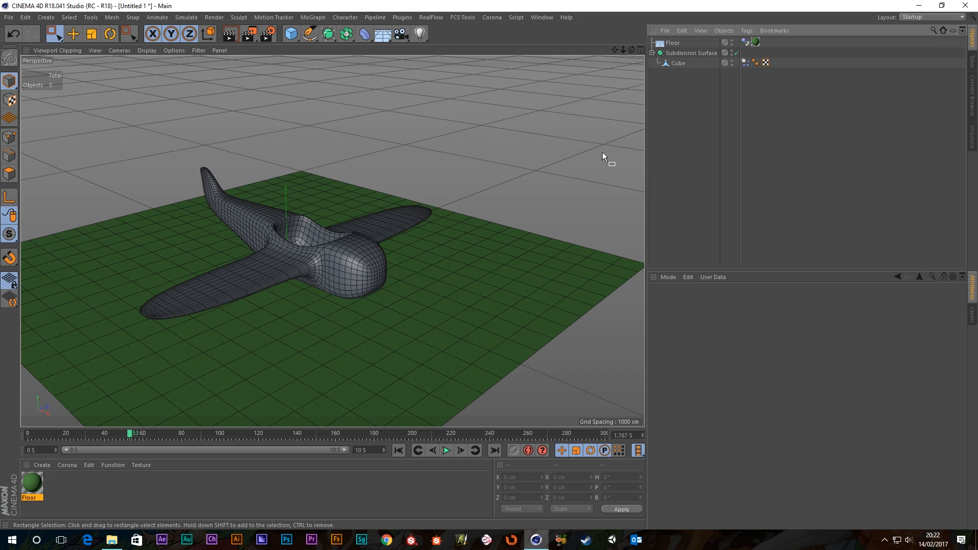
scroll(381, 220, "up", 3)
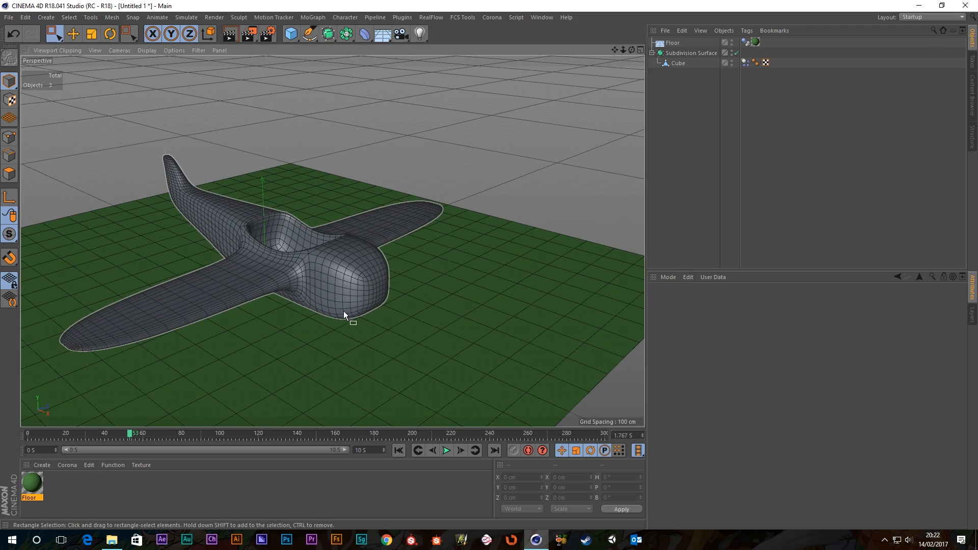
left_click_drag(345, 316, 478, 218, "alt")
scroll(464, 271, "up", 3)
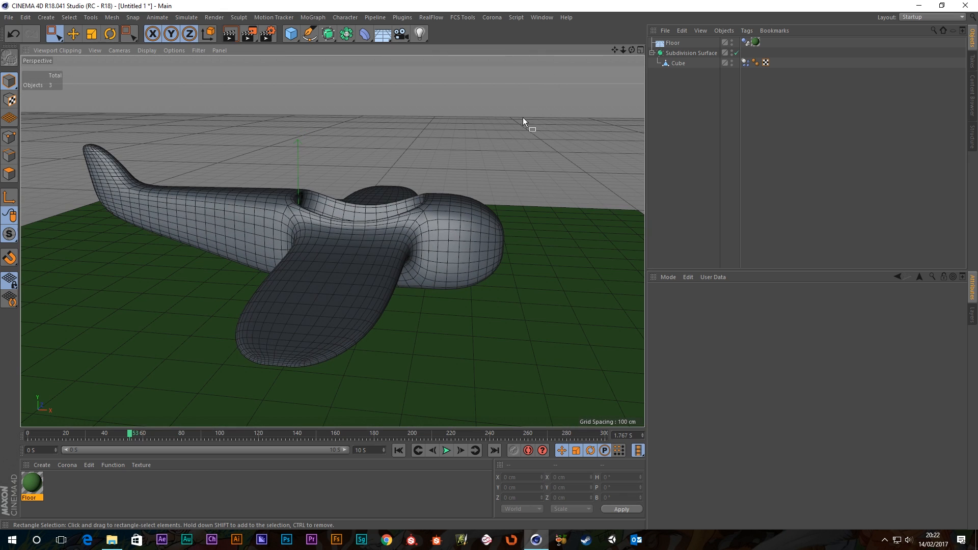
mouse_move(361, 297)
left_mouse_down("alt")
mouse_move(366, 265)
mouse_move(371, 273)
mouse_move(359, 282)
left_mouse_up("alt")
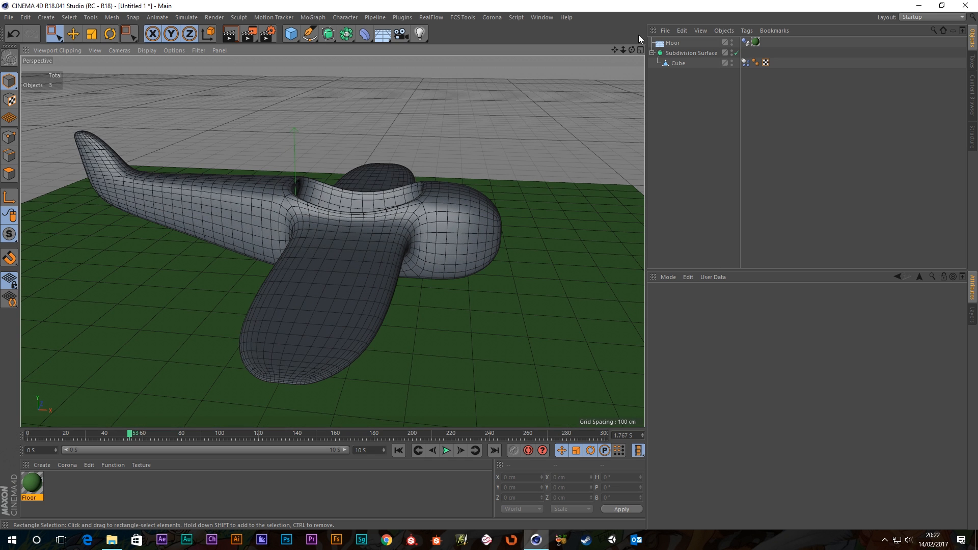
- Select the Subdivision Surface and rewind the simulation to the first frame
left_click(689, 53)
left_click_drag(509, 178, 333, 275, "alt")
left_click(400, 450)
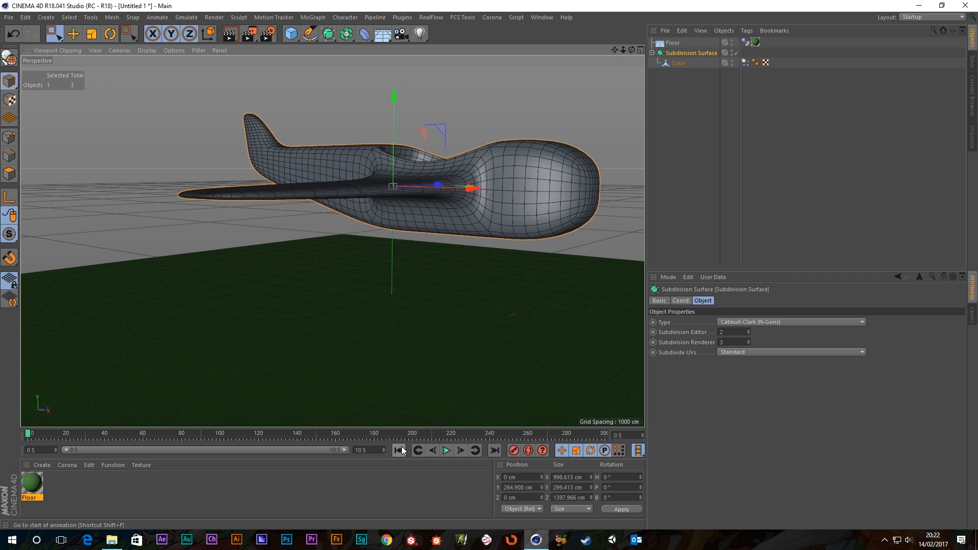
- Hide the floor and turn off the Subdivision Surface to expose the airplane's low-poly underside
left_click_drag(523, 175, 438, 203, "alt")
left_click(733, 41)
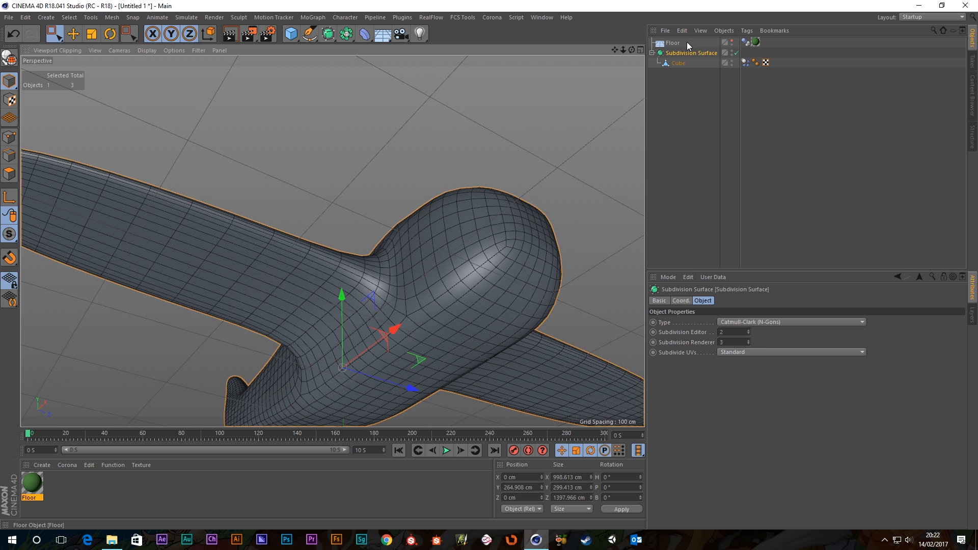
left_click(736, 53)
left_click_drag(407, 295, 326, 235, "alt")
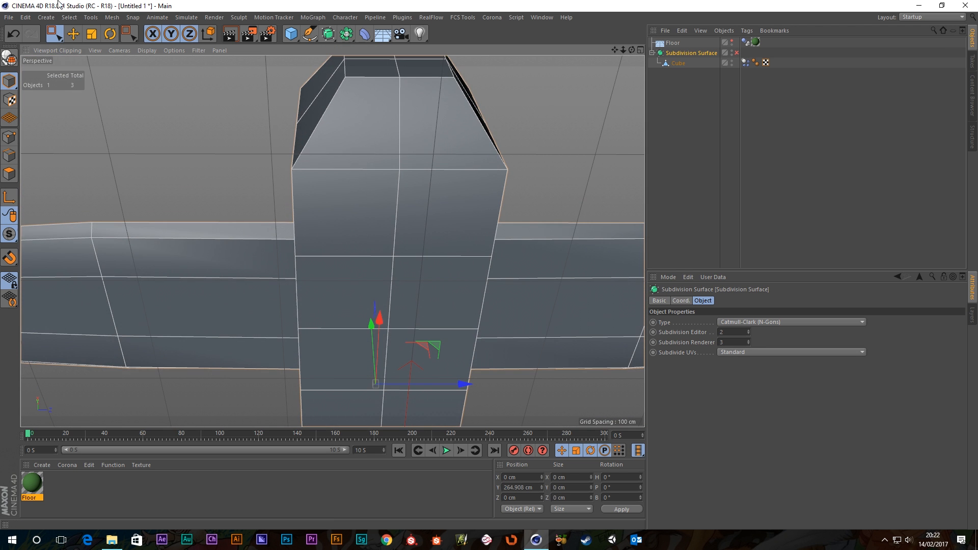
- Select the two side-by-side polygons on the Cube's fuselage underside, just behind the nose between the wings
left_click_drag(55, 33, 91, 49)
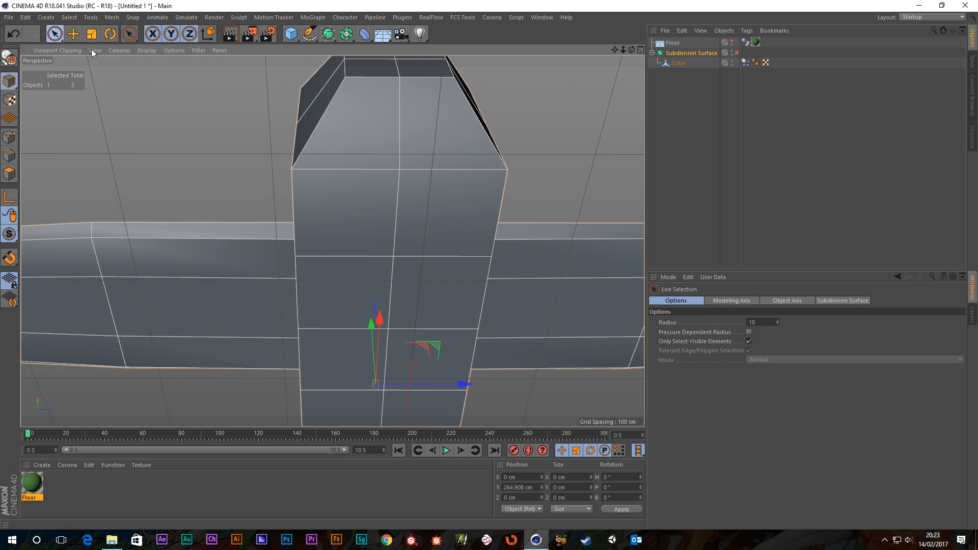
left_click(9, 174)
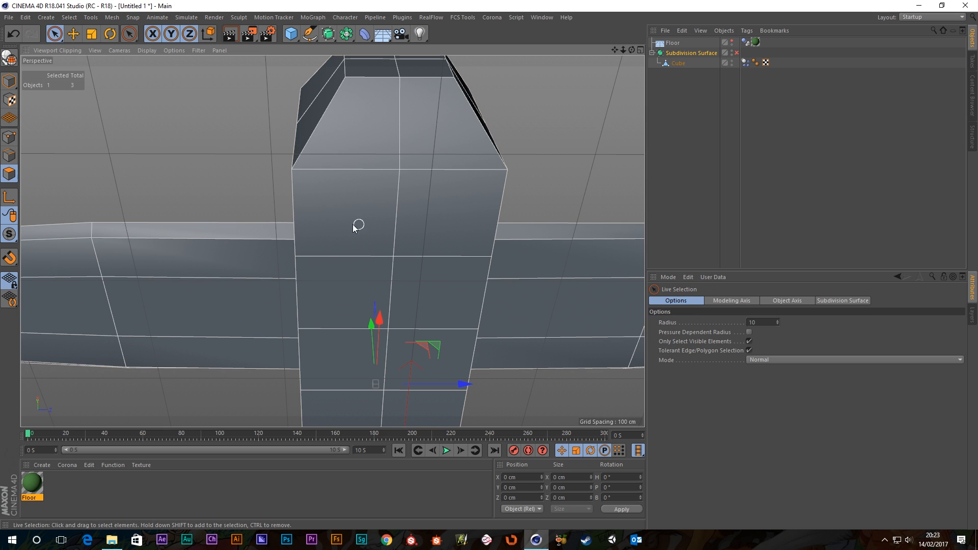
left_click_drag(363, 274, 505, 323, "alt")
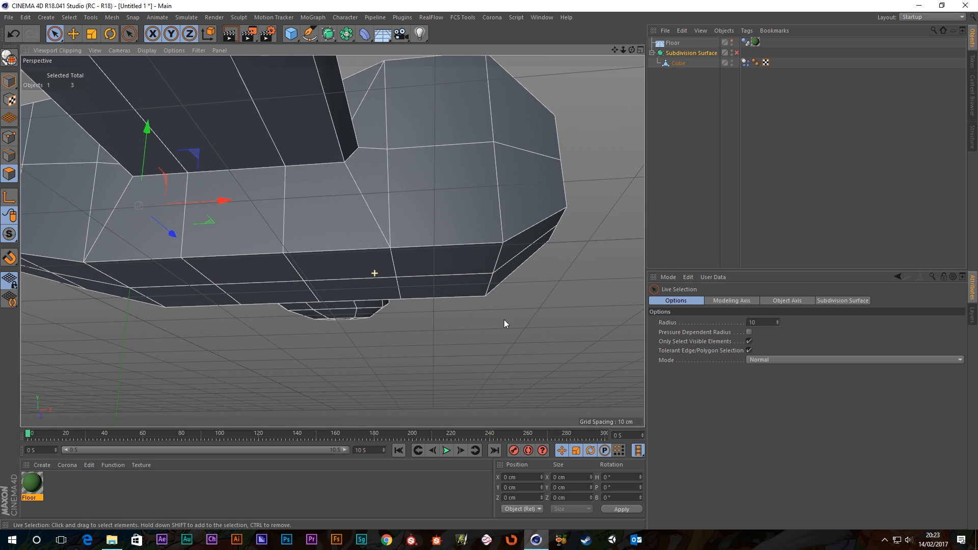
left_click_drag(358, 266, 341, 232, "alt")
left_click(679, 63)
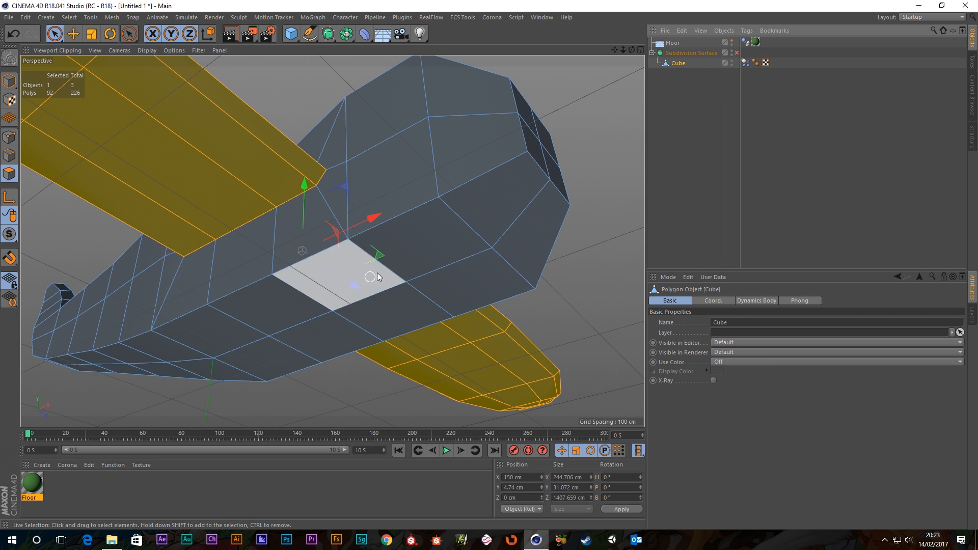
left_click_drag(417, 298, 332, 235, "alt")
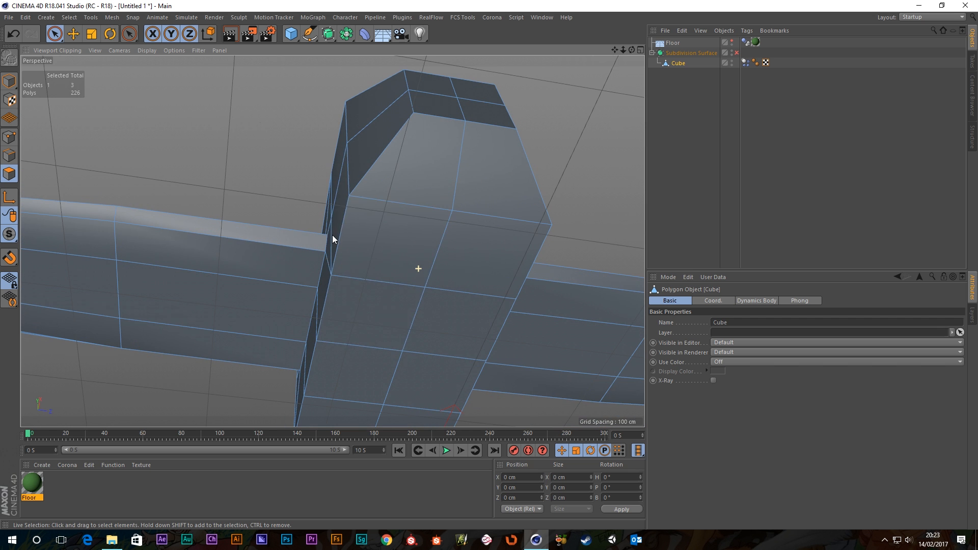
mouse_move(365, 309)
left_mouse_down()
mouse_move(415, 309)
mouse_move(461, 292)
mouse_move(400, 168)
mouse_move(515, 260)
mouse_move(490, 229)
left_mouse_up()
- Compare the area around the two selected underside faces with subdivision smoothing on and off
scroll(490, 229, "down", 5)
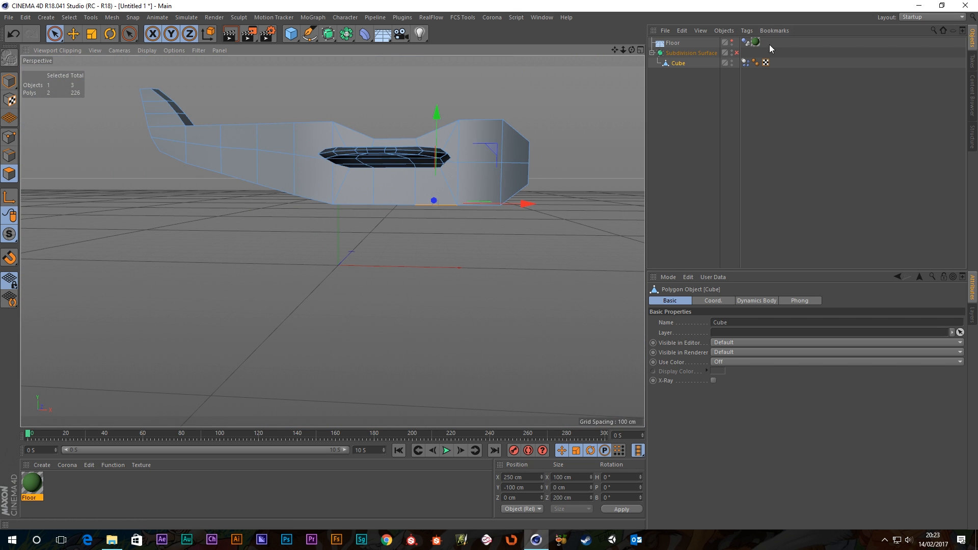
left_click(736, 53)
left_click_drag(541, 197, 439, 171, "alt")
scroll(447, 191, "up", 5)
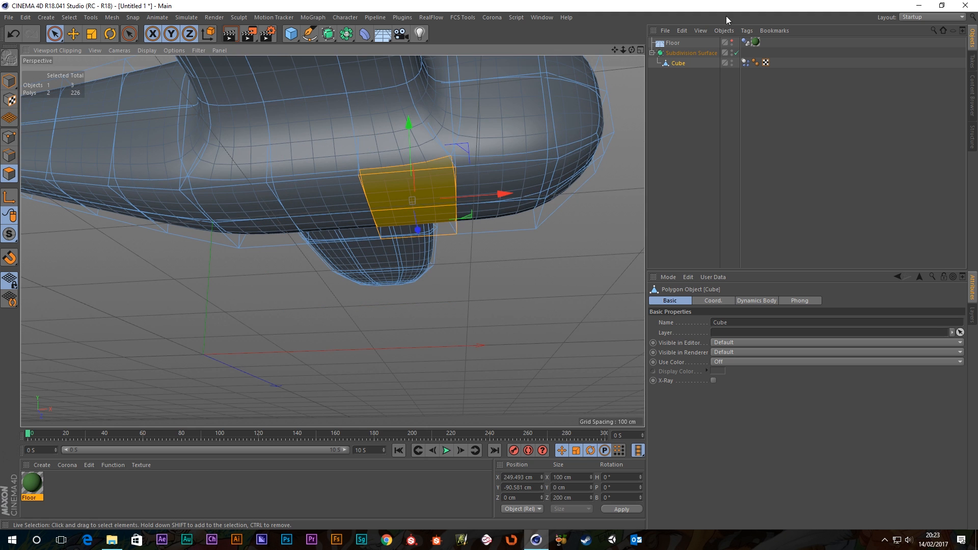
left_click(736, 53)
left_click_drag(412, 200, 273, 160, "alt")
- Inset the two underside faces separately with Extrude Inner, Preserve Groups off and an offset of about 19.5 cm
right_click(536, 318)
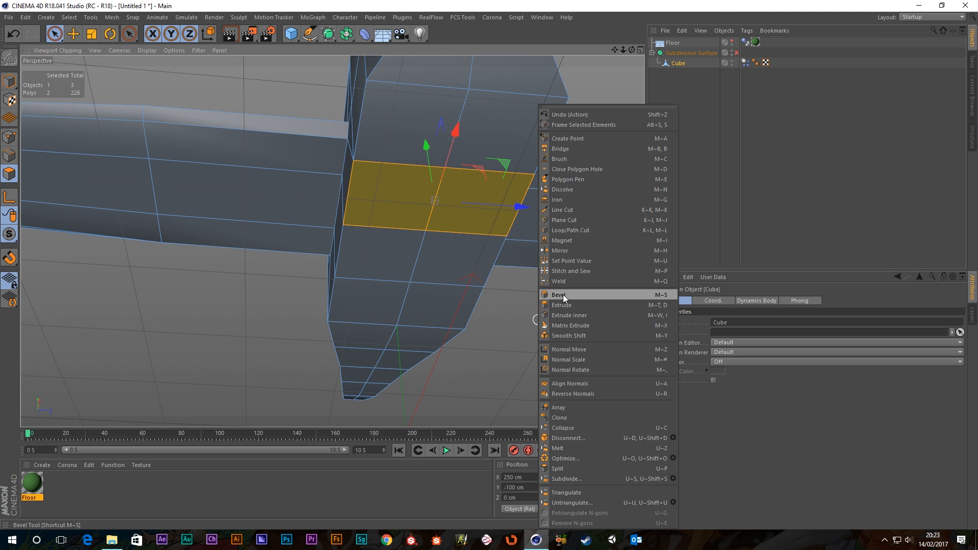
left_click(558, 309)
mouse_move(557, 307)
left_mouse_down()
mouse_move(532, 308)
mouse_move(556, 304)
left_mouse_up()
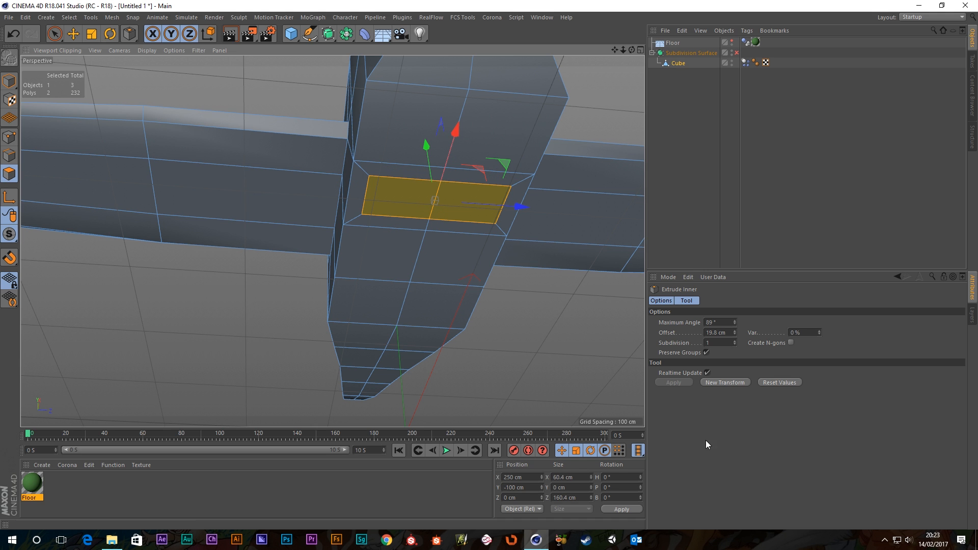
left_click(707, 352)
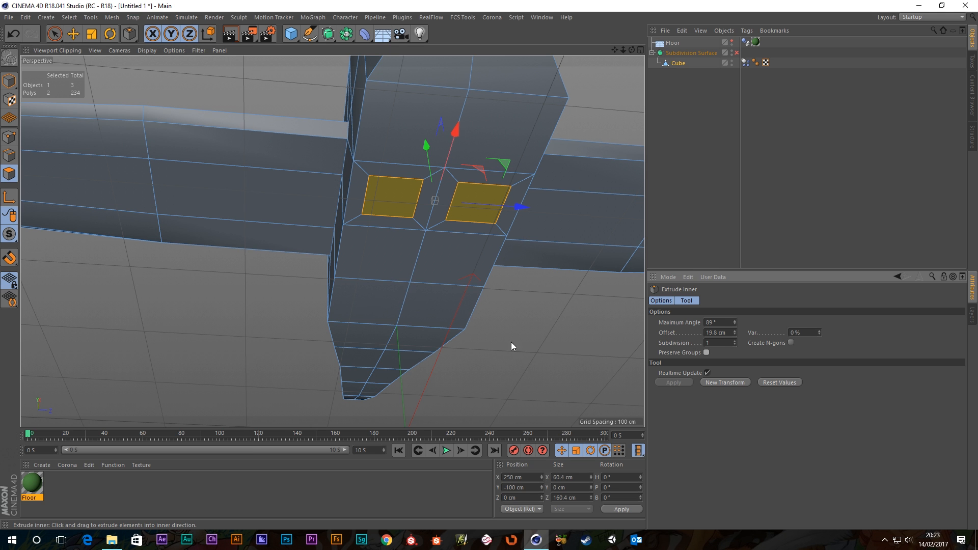
key("ctrl+z")
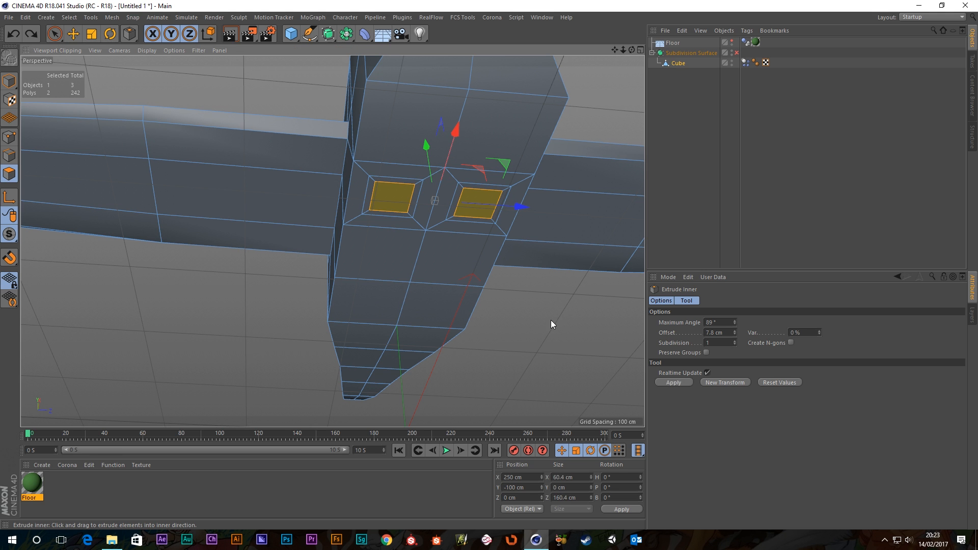
left_click_drag(558, 317, 601, 317)
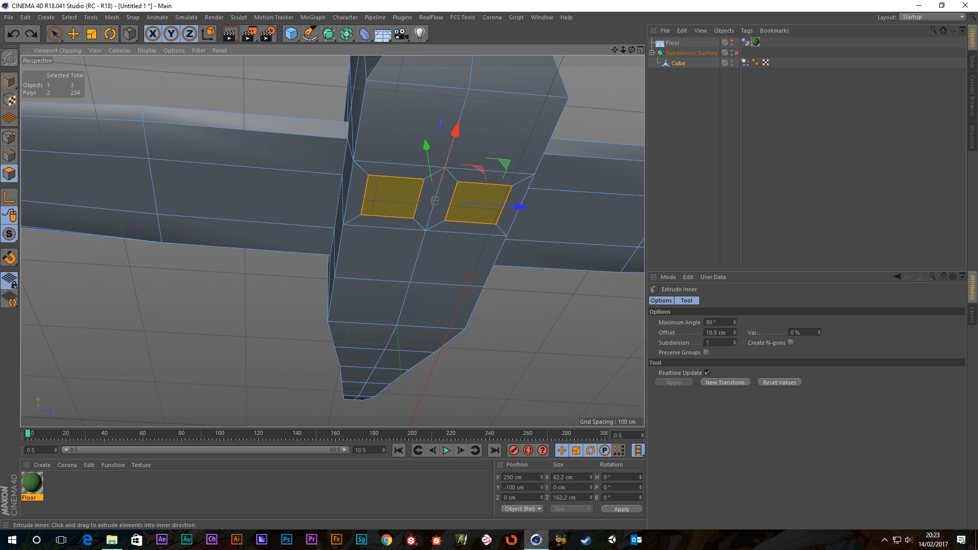
scroll(431, 224, "up", 2)
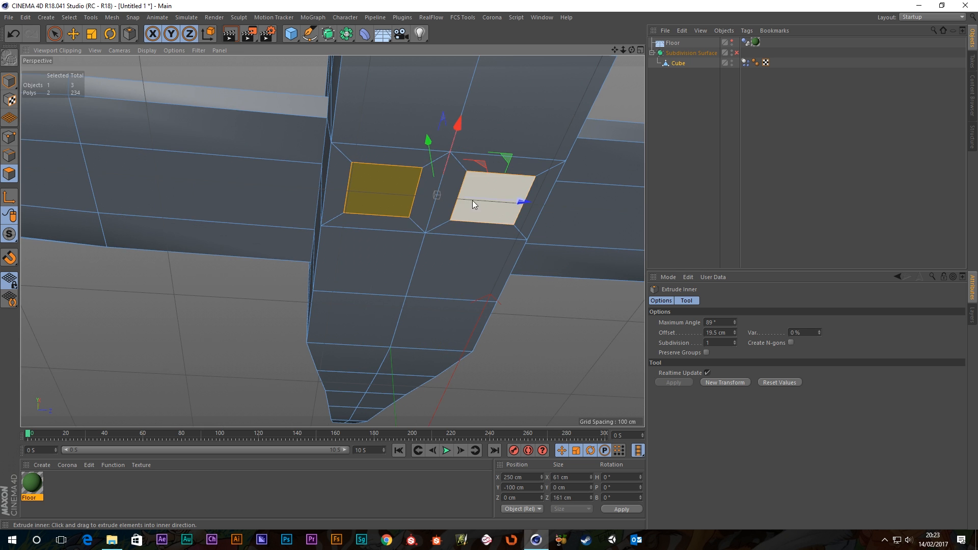
middle_click_drag(473, 202, 379, 230, "alt")
mouse_move(379, 230)
left_mouse_down("alt")
mouse_move(358, 218)
mouse_move(369, 228)
left_mouse_up("alt")
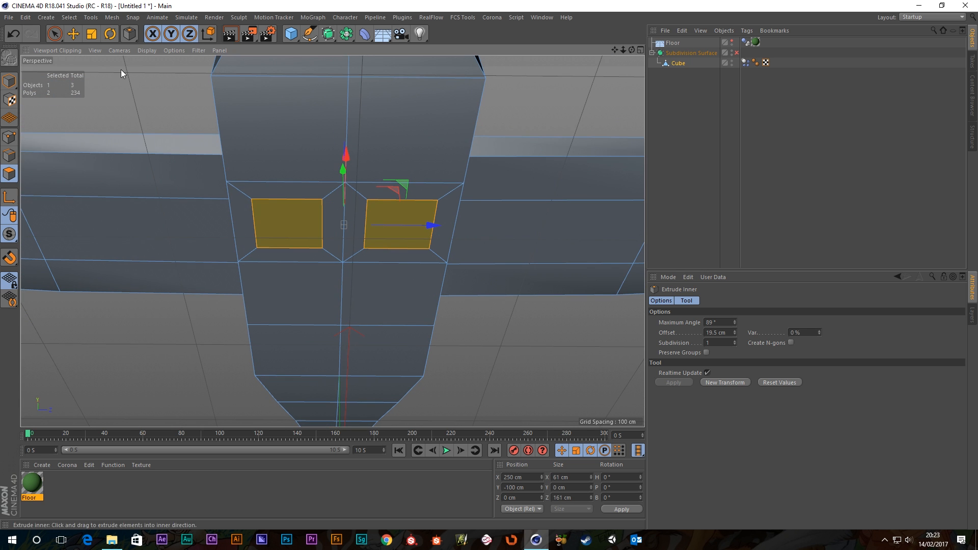
- Scale the two inner edges of the inset faces apart along Z to about 130 cm, leaving a narrow face on each side
left_click(56, 37)
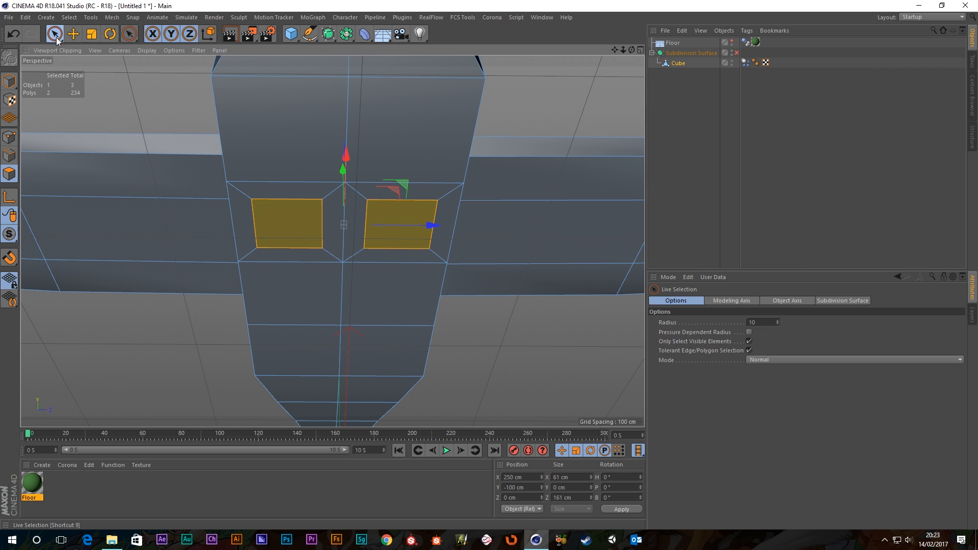
left_click(11, 157)
left_click(322, 227)
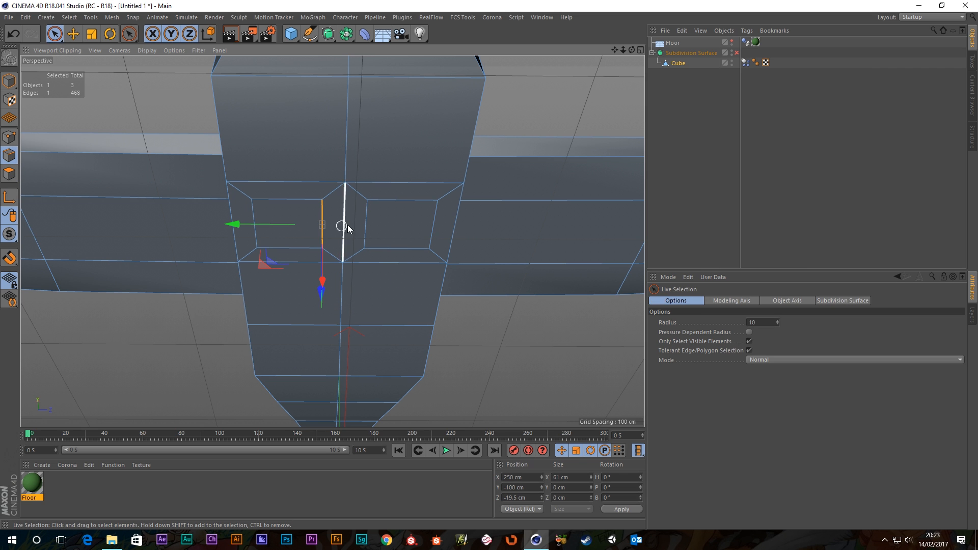
left_click(367, 227, "shift")
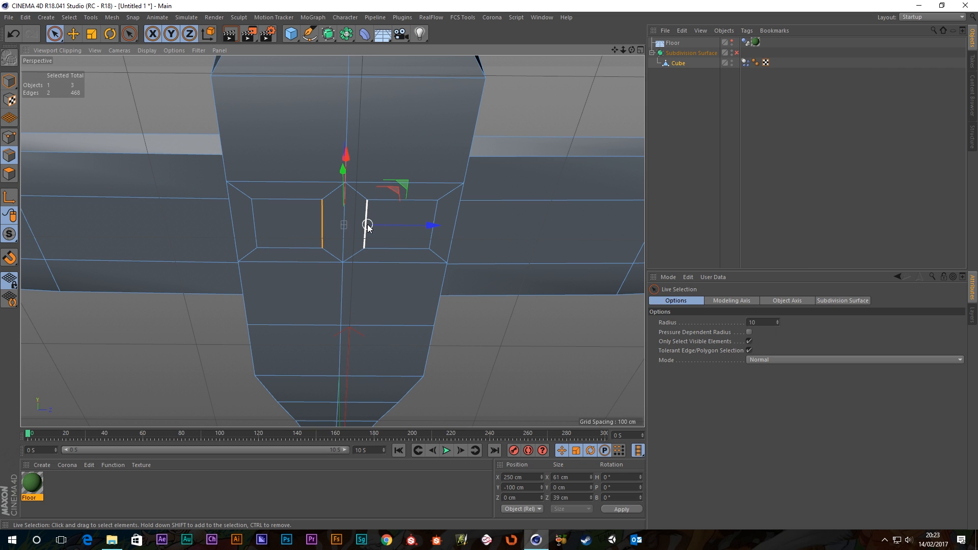
left_click(96, 35)
left_click_drag(438, 227, 631, 228)
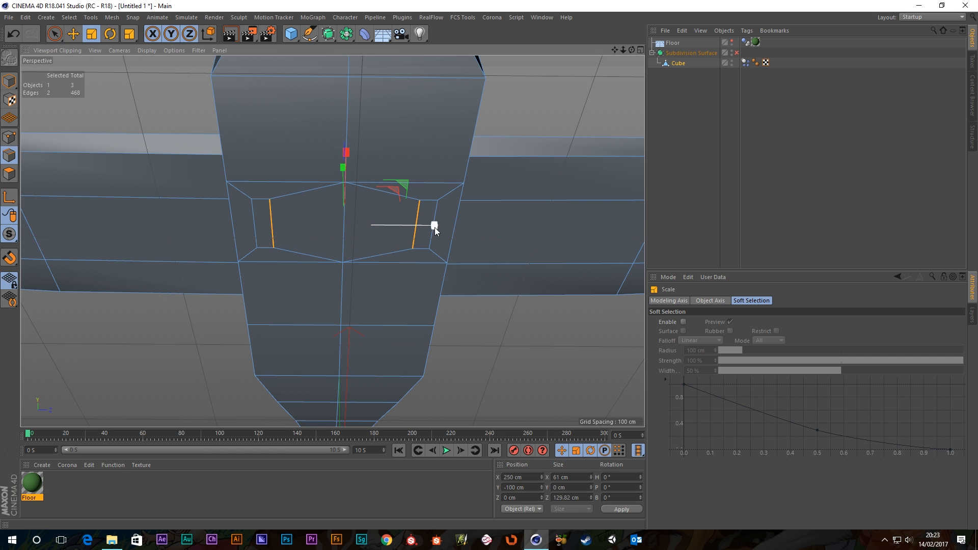
left_click_drag(435, 227, 434, 227)
left_click(181, 353)
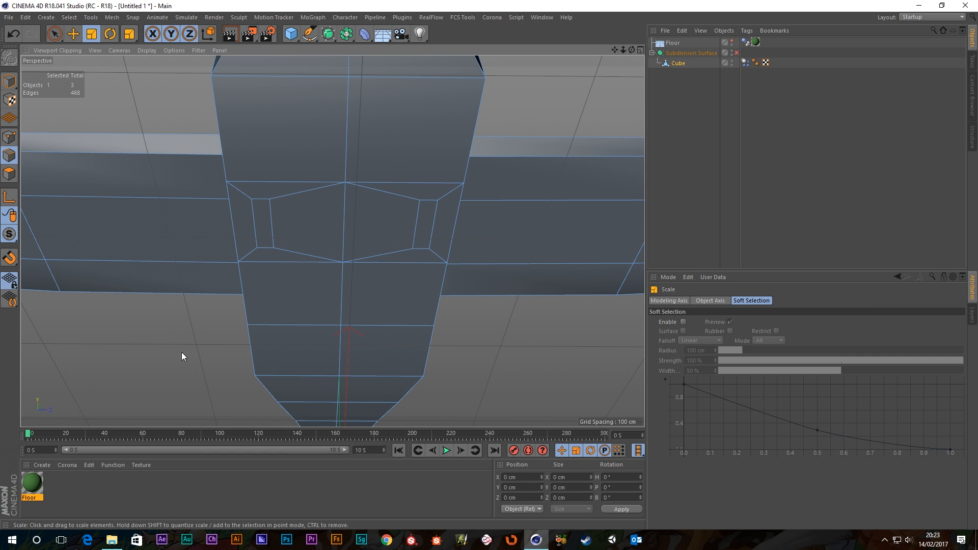
- Extrude the two narrow underside faces downward by about 25.8 cm to start a pair of legs
left_click(50, 35)
left_click(8, 174)
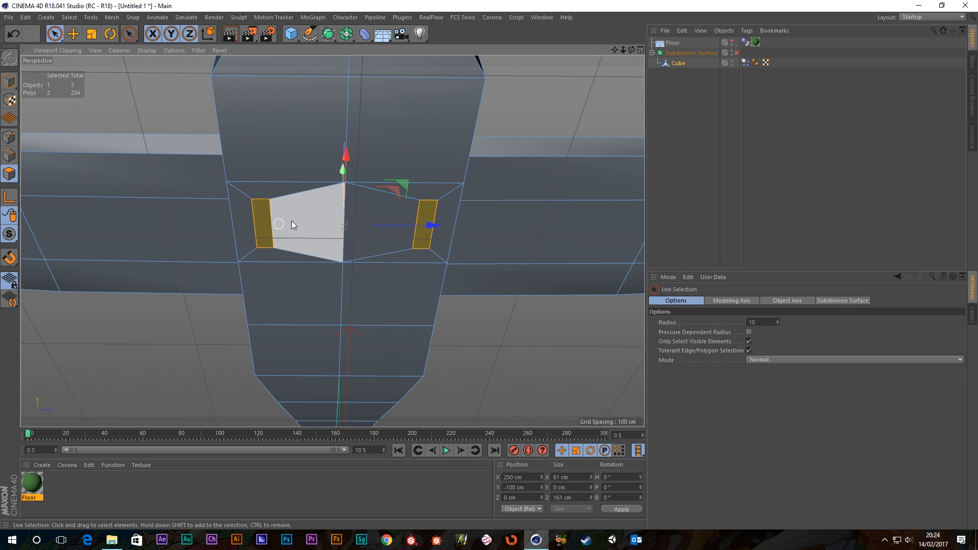
left_click_drag(334, 284, 500, 352, "alt")
right_click(500, 351)
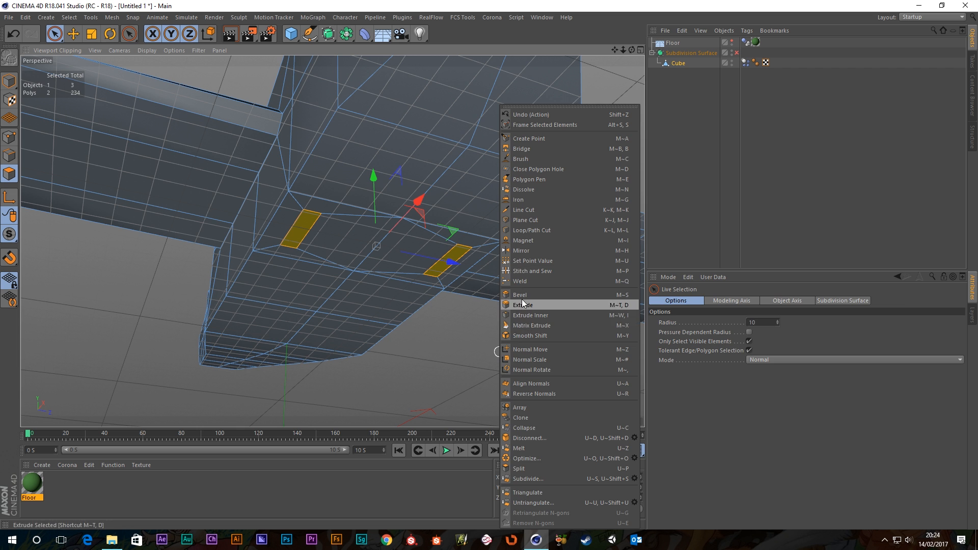
left_click(523, 303)
right_click(485, 343)
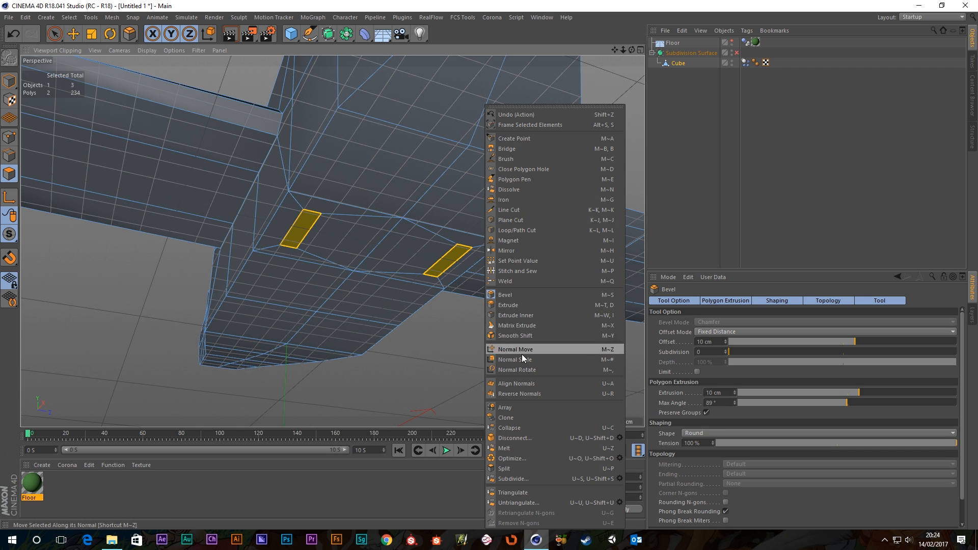
left_click(510, 306)
left_click_drag(403, 226, 337, 309, "alt")
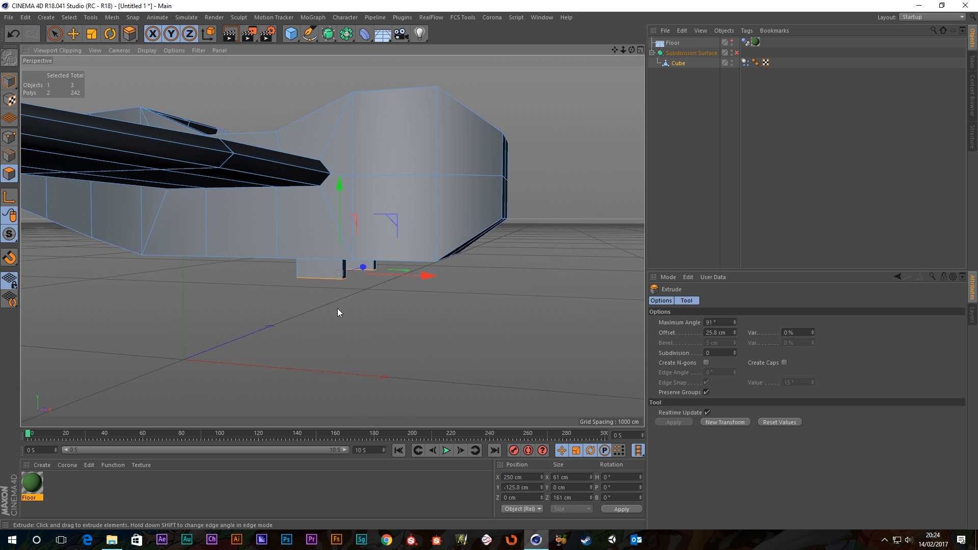
- Taper the two leg stubs by scaling their end faces along X to about 48.4 cm, keeping the faces selected
left_click(93, 35)
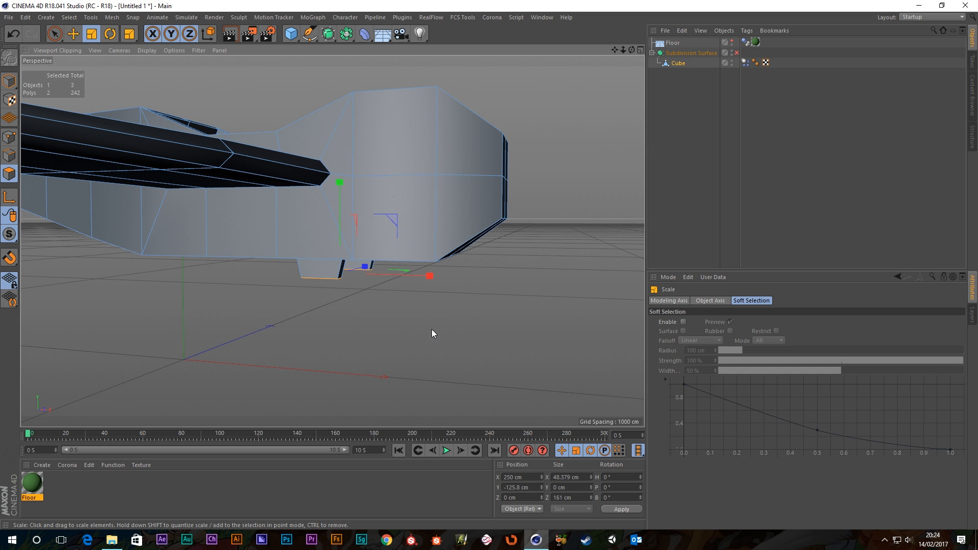
key("space")
left_click(410, 332)
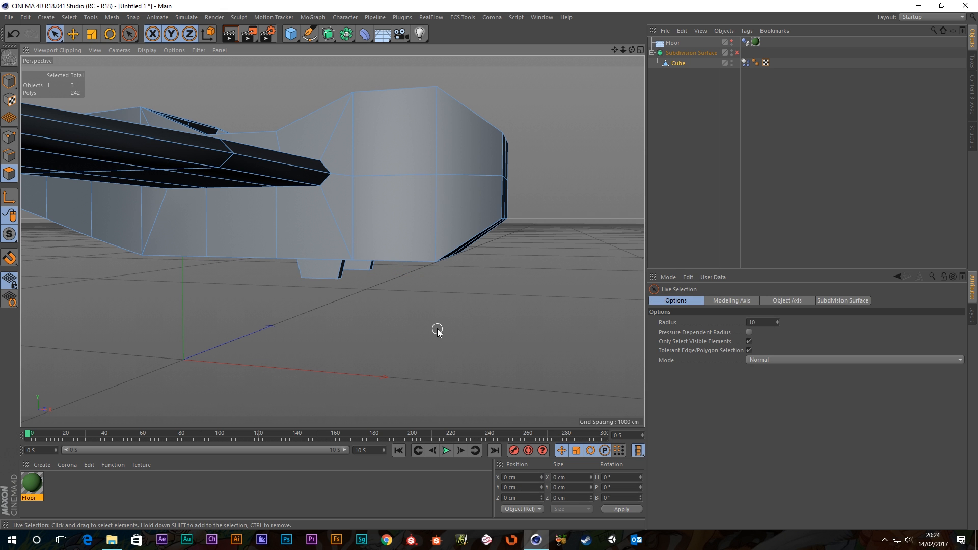
key("ctrl+z")
- Extrude the leg ends down by about 36.4 cm and scale the new end faces along X to about 34.5 cm
left_click_drag(366, 326, 361, 273, "alt")
right_click(416, 331)
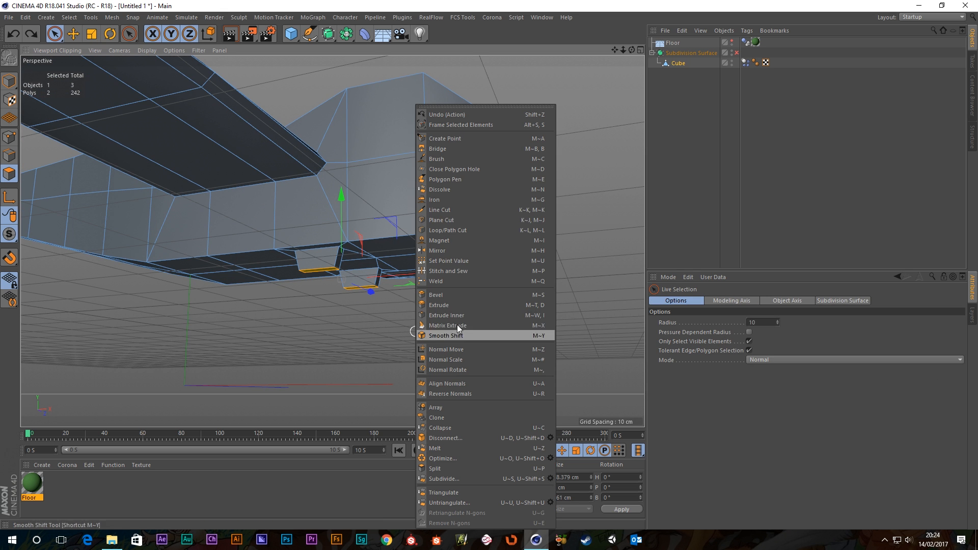
left_click(440, 305)
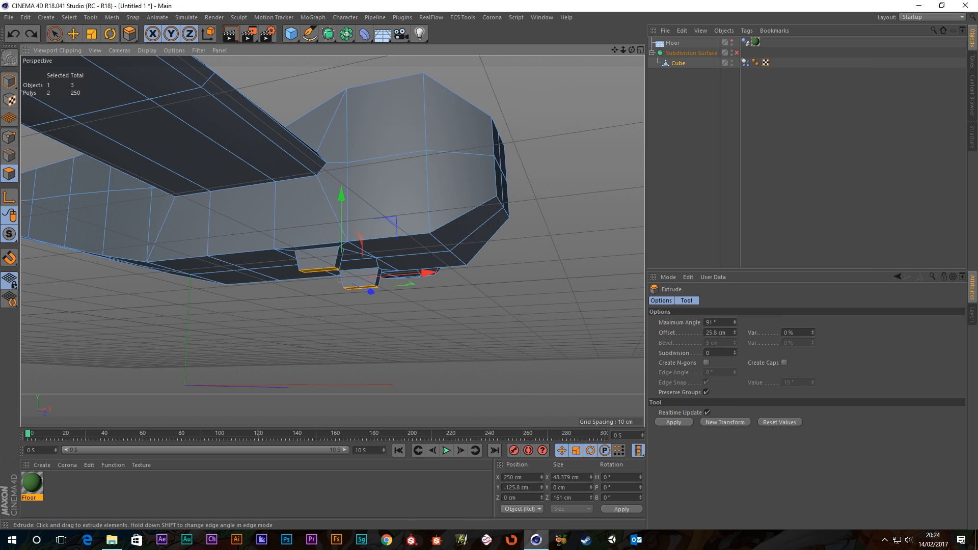
left_click_drag(440, 305, 479, 305)
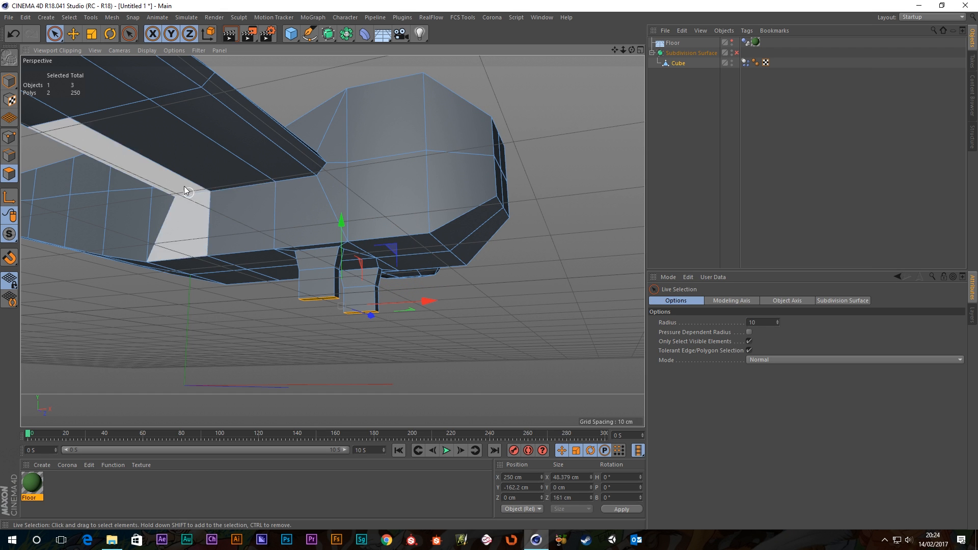
left_click(90, 34)
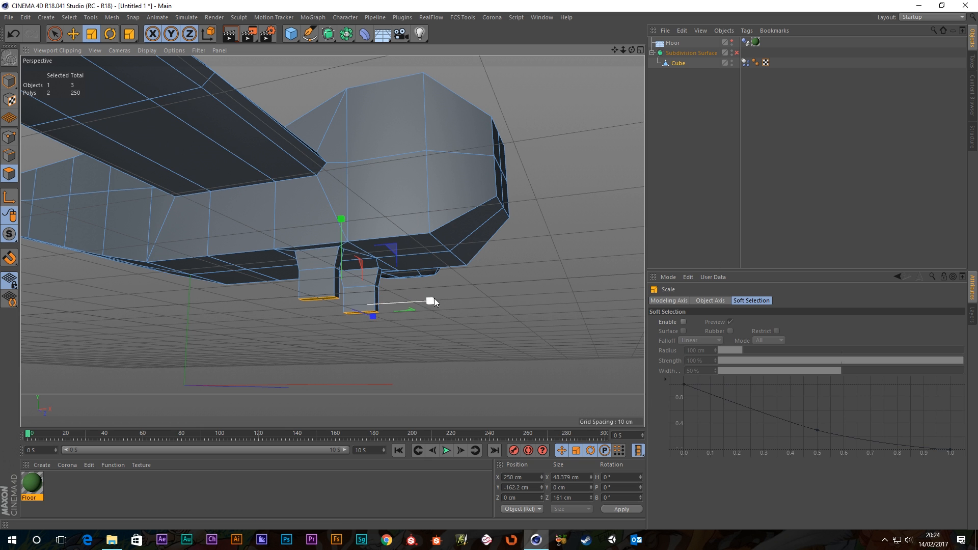
left_click_drag(434, 304, 405, 314)
key("space")
- Extrude the legs' end faces down by about 38 cm, narrow them along X to about 23.6 cm, and deselect them
right_click(469, 349)
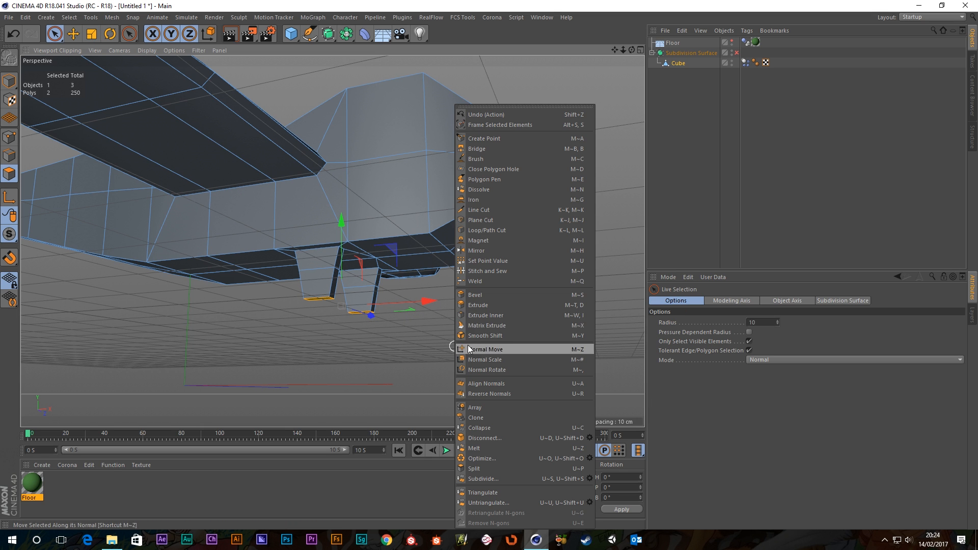
left_click(479, 306)
left_click_drag(479, 307, 498, 306)
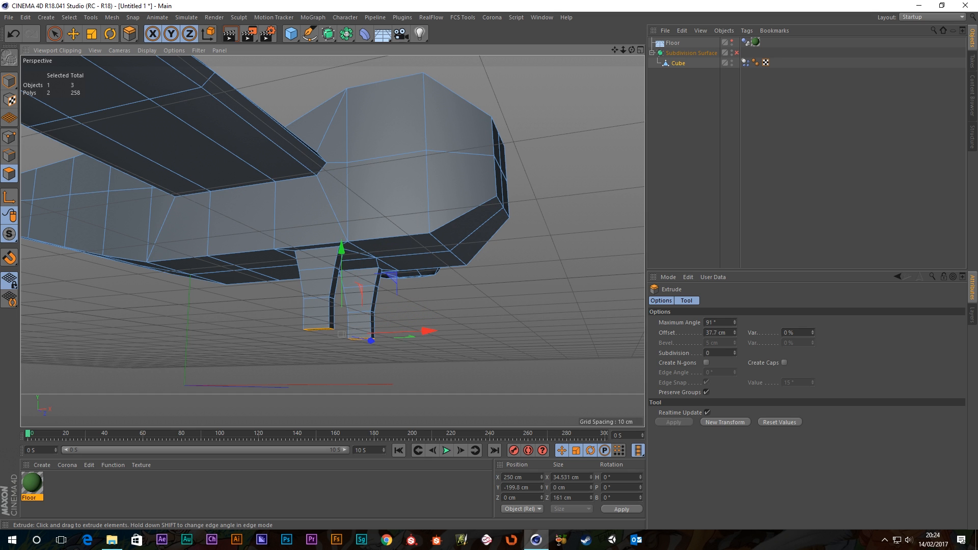
key("space")
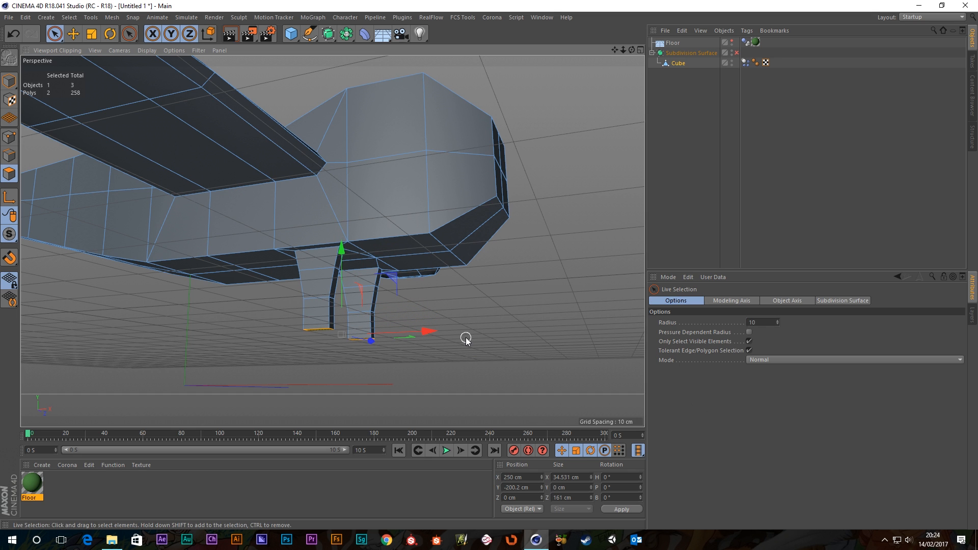
left_click(89, 36)
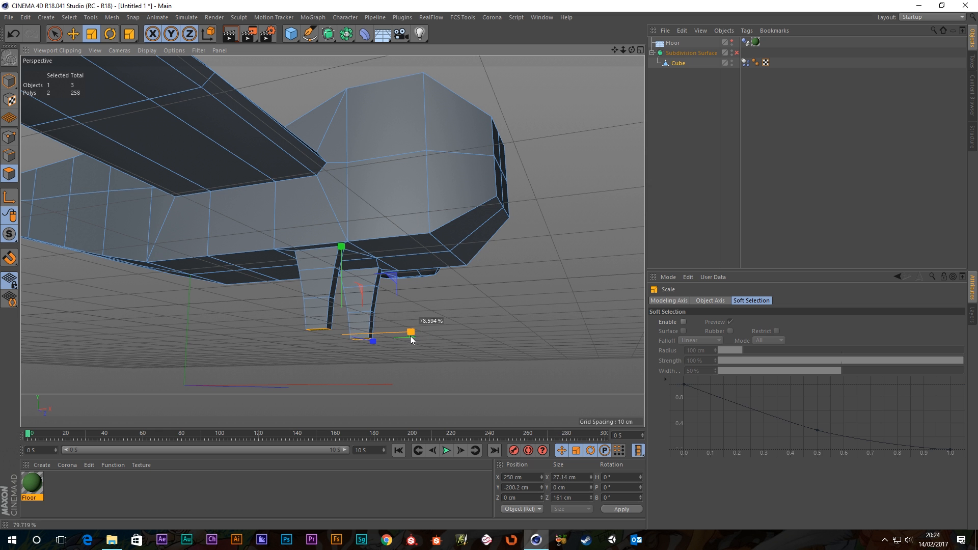
left_click_drag(402, 340, 402, 340)
left_click_drag(402, 340, 353, 316, "alt")
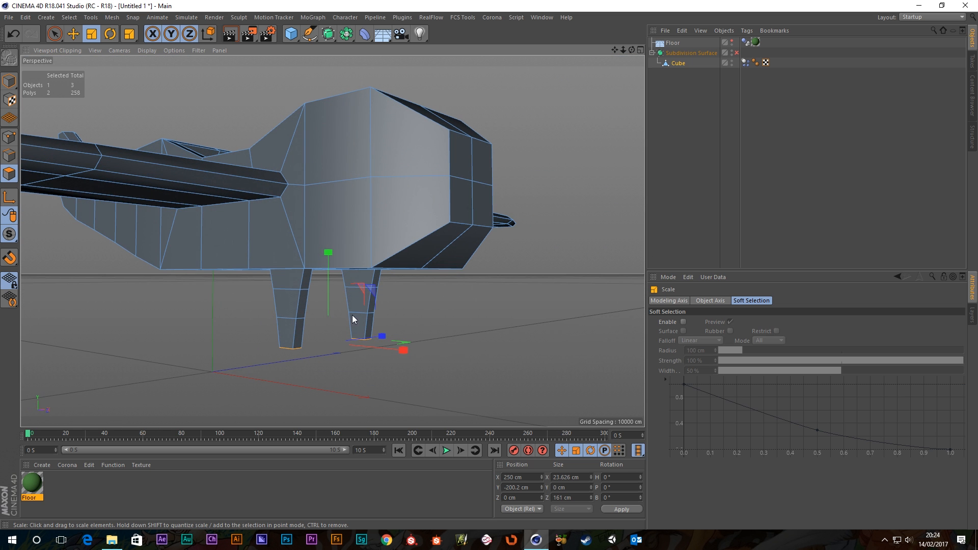
left_click(463, 310)
left_click_drag(463, 310, 391, 299, "alt")
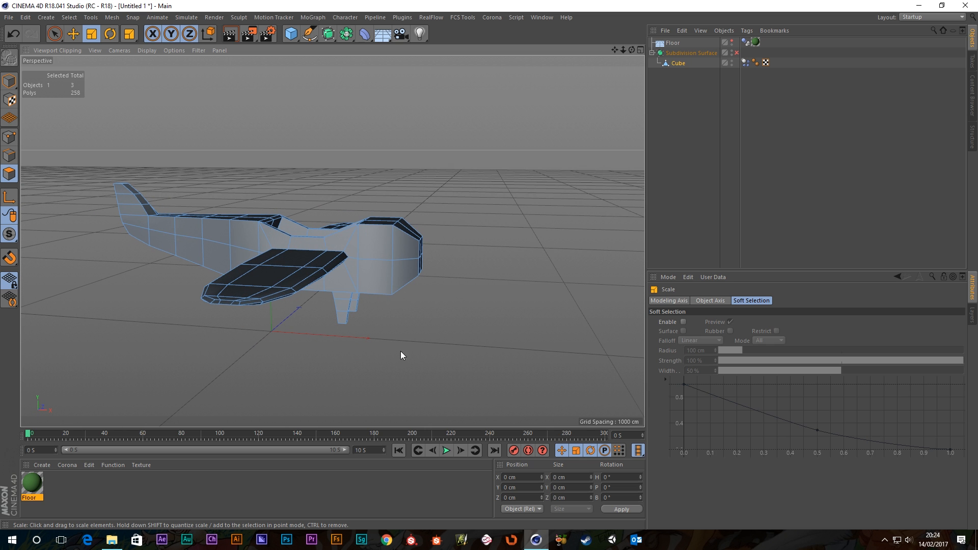
- Show the floor in the viewport and play the dynamics simulation to examine the landing on the legs, returning to the first frame
left_click(732, 42)
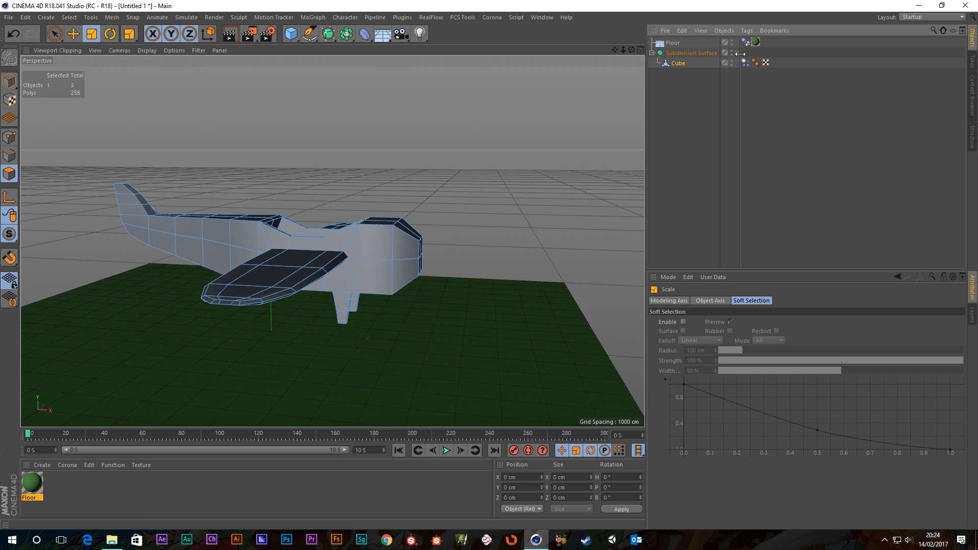
left_click(447, 450)
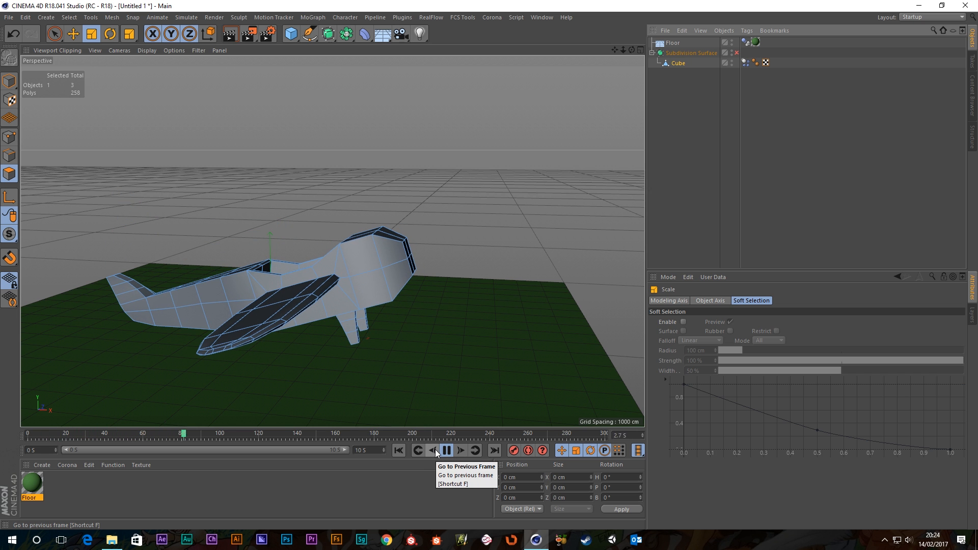
left_click(439, 451)
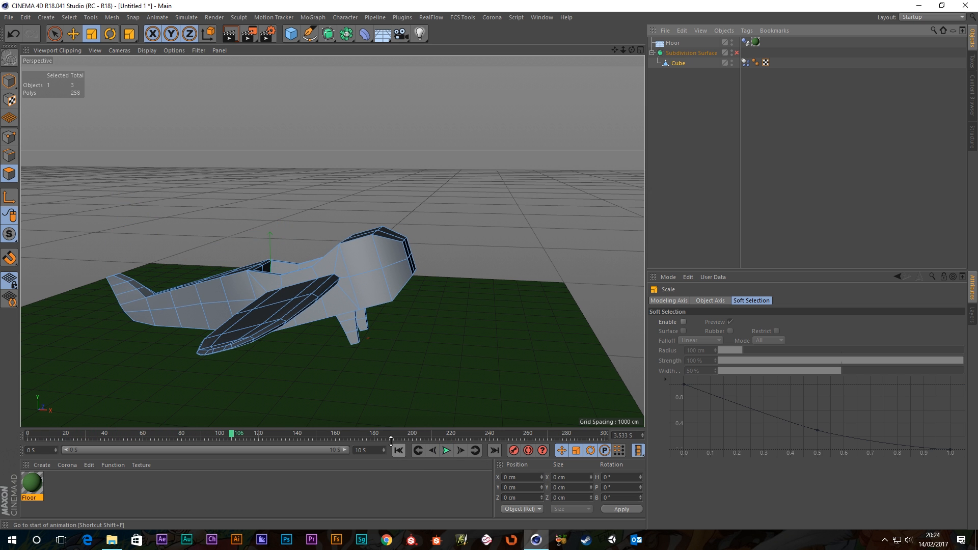
left_click_drag(337, 323, 370, 350, "alt")
left_click_drag(373, 347, 369, 335, "alt")
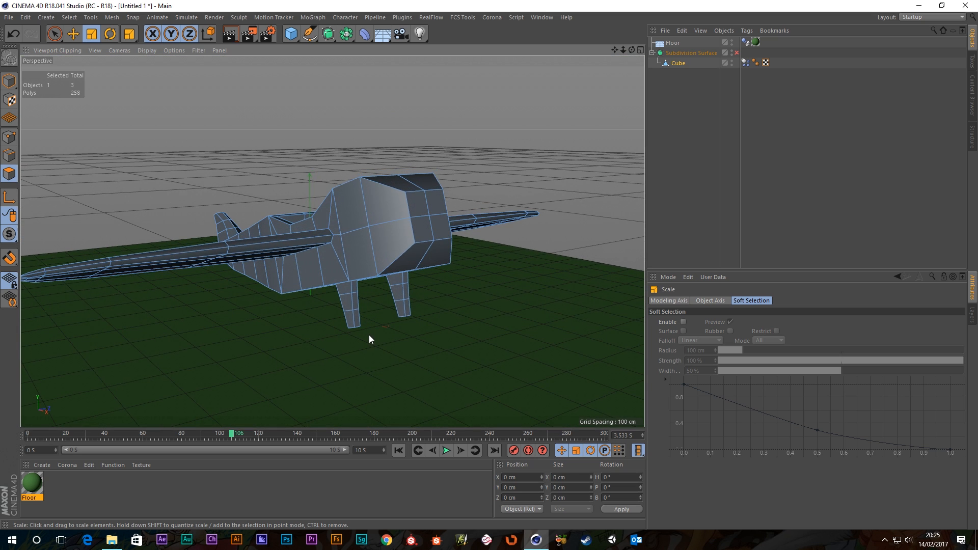
left_click(446, 451)
left_click(399, 450)
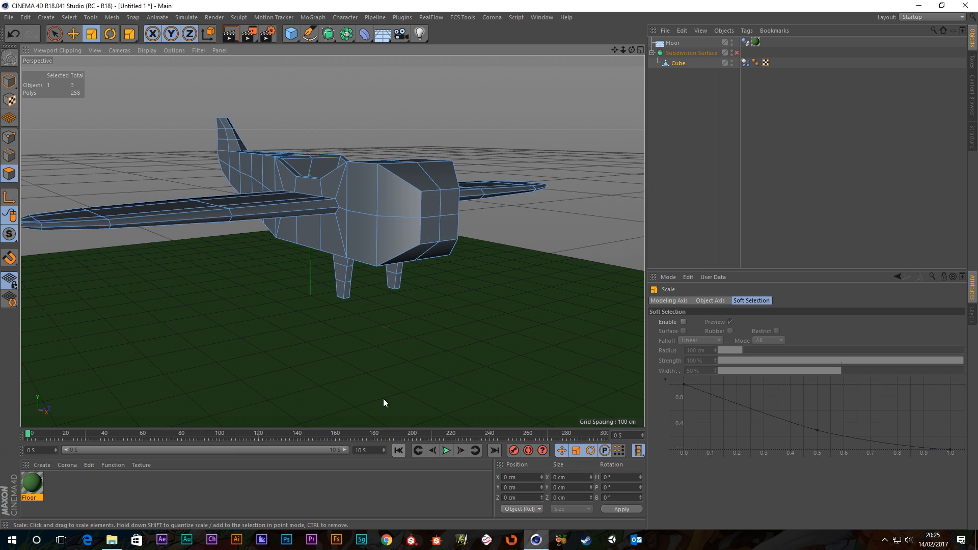
- Add a cylinder primitive for the wheels and set its orientation to +Z
left_click_drag(365, 305, 314, 283, "alt")
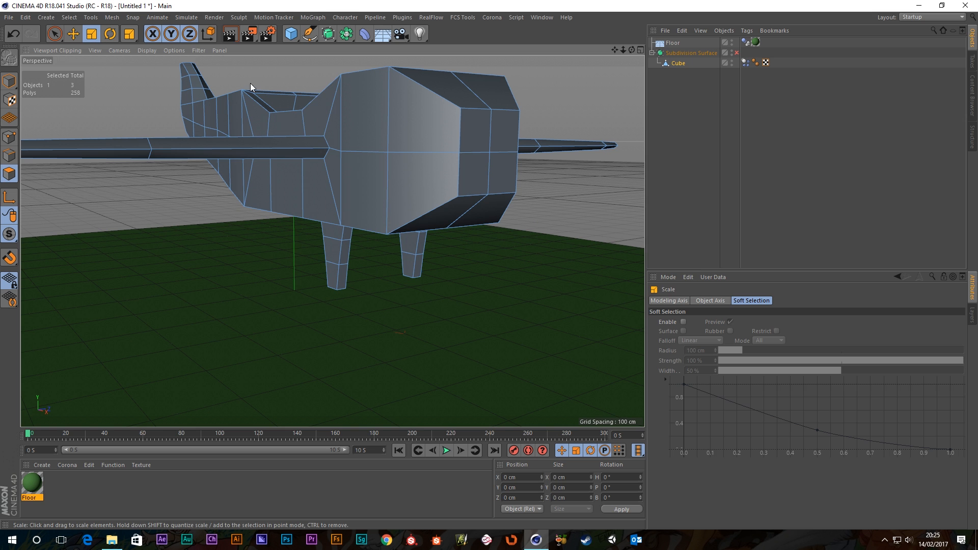
left_click(292, 38)
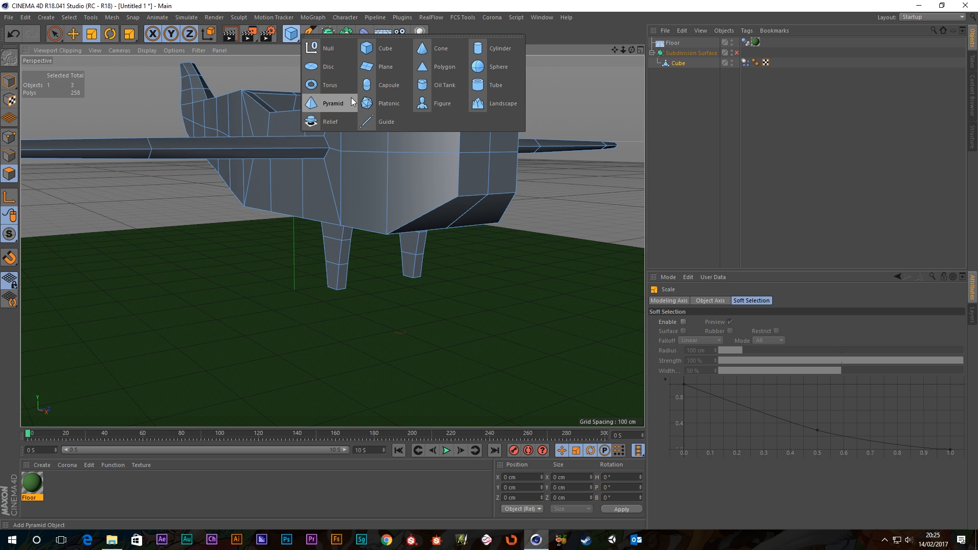
left_click(486, 48)
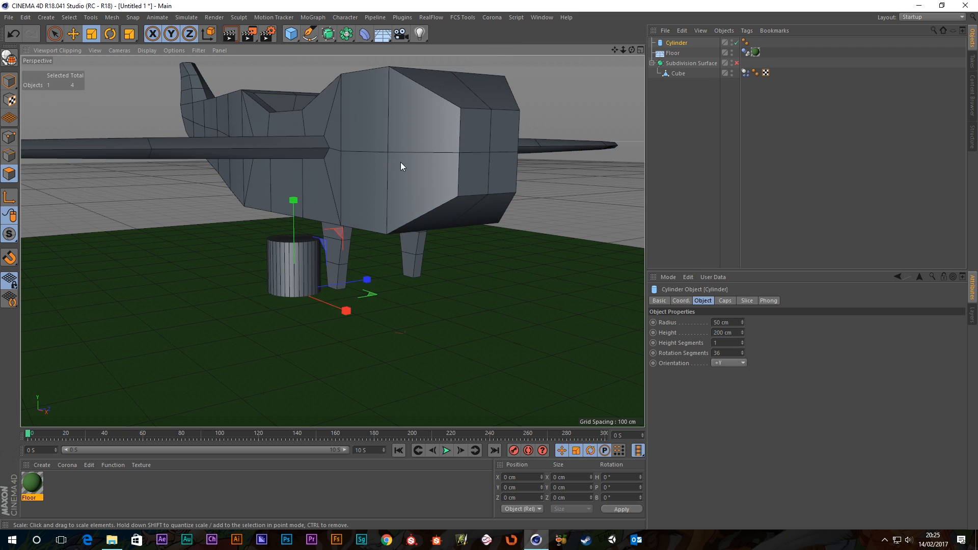
left_click(110, 34)
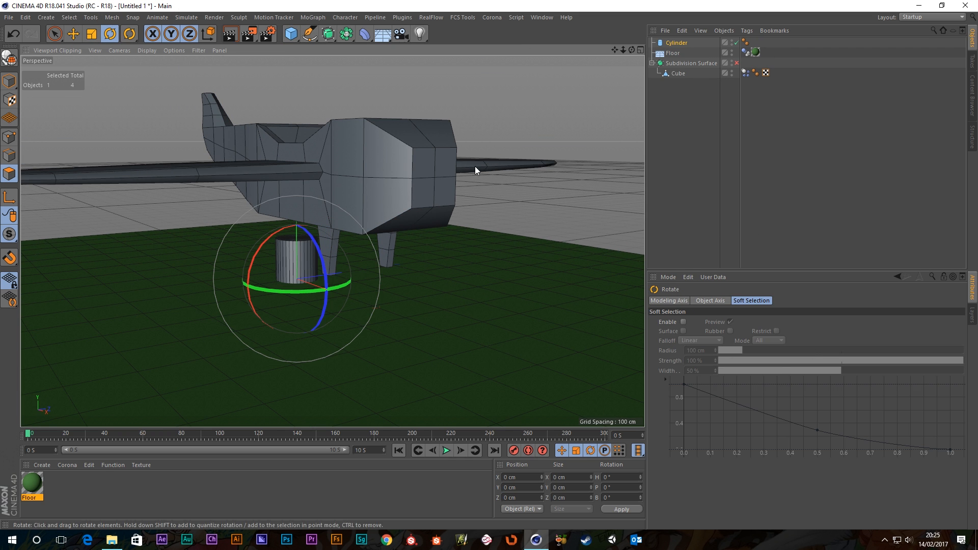
left_click(670, 44)
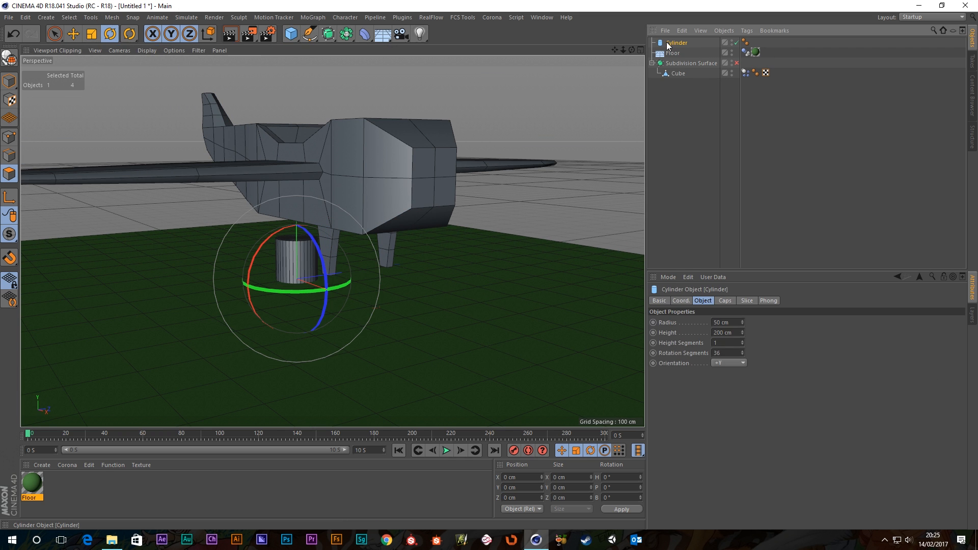
left_click(719, 364)
left_click(720, 375)
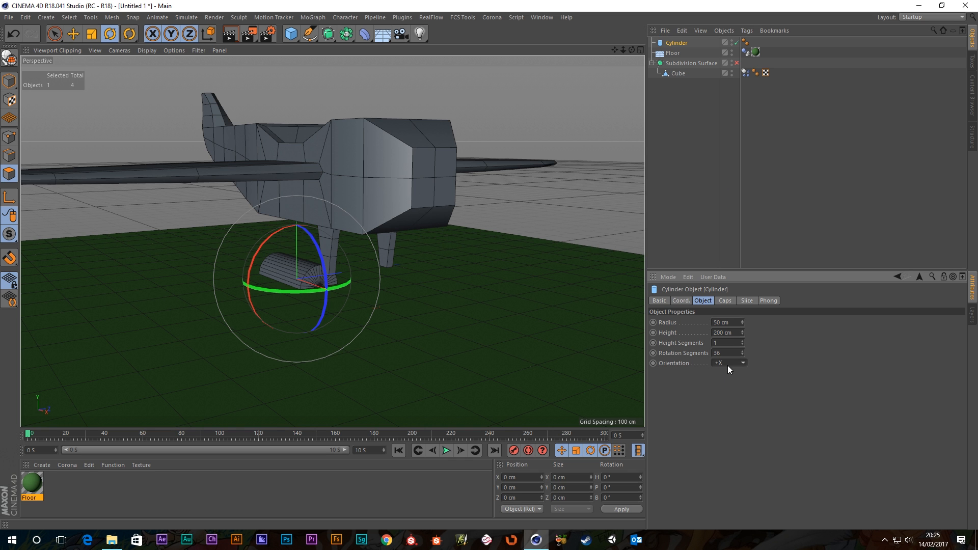
left_click(723, 416)
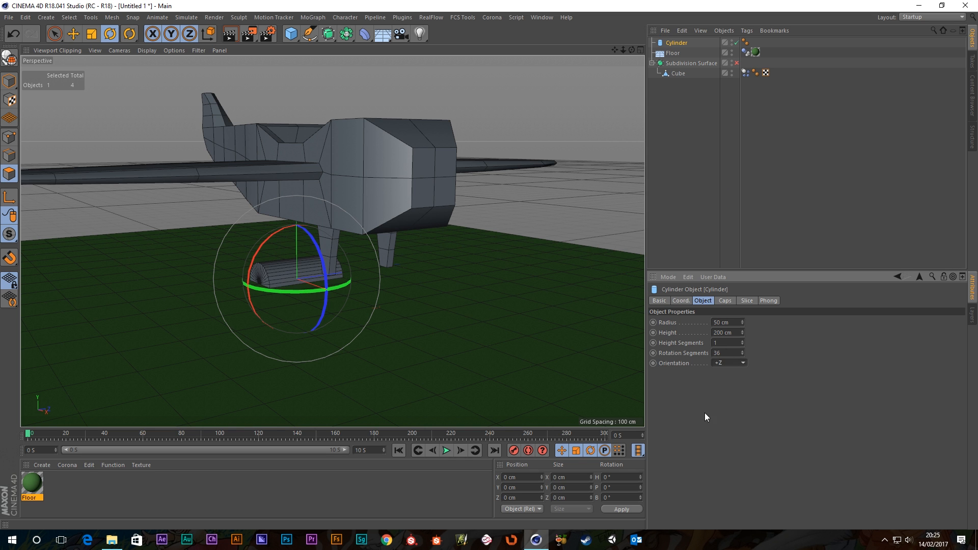
- Move the cylinder forward along X until it sits beneath the landing gear legs
scroll(306, 291, "up", 3)
left_click_drag(310, 270, 250, 223, "alt")
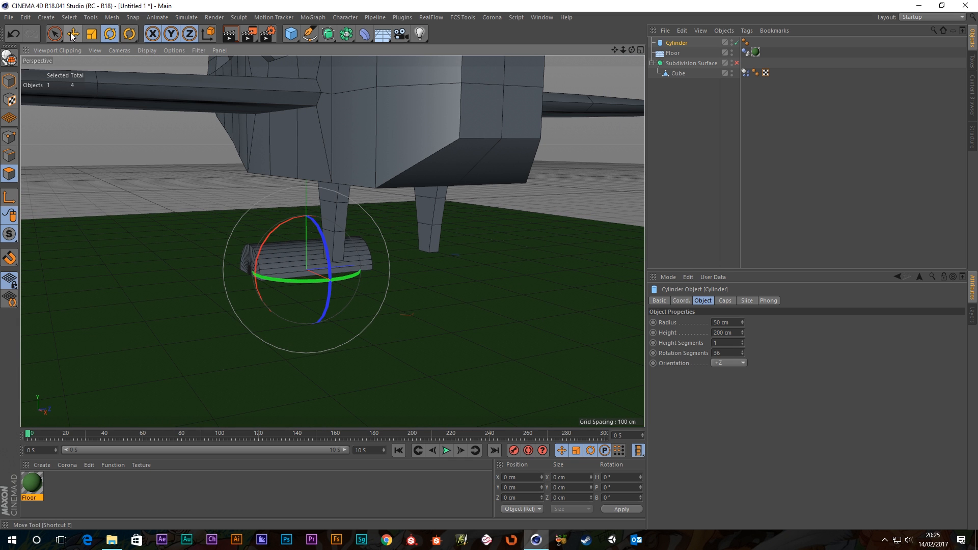
key("e")
left_click_drag(334, 292, 448, 320)
- Raise the cylinder along Y in the Right view until it overlaps the lower ends of both legs
middle_click(405, 286)
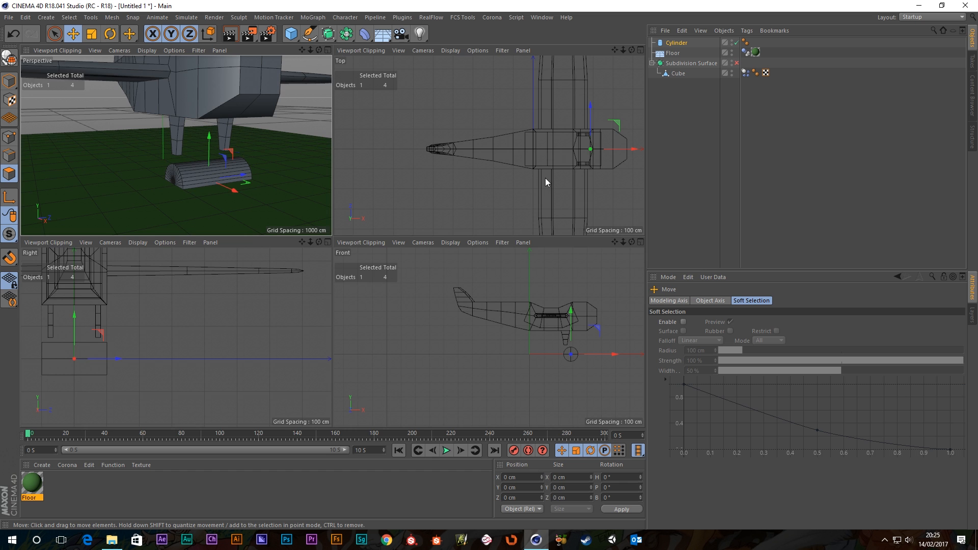
middle_click(546, 221)
middle_click(308, 248)
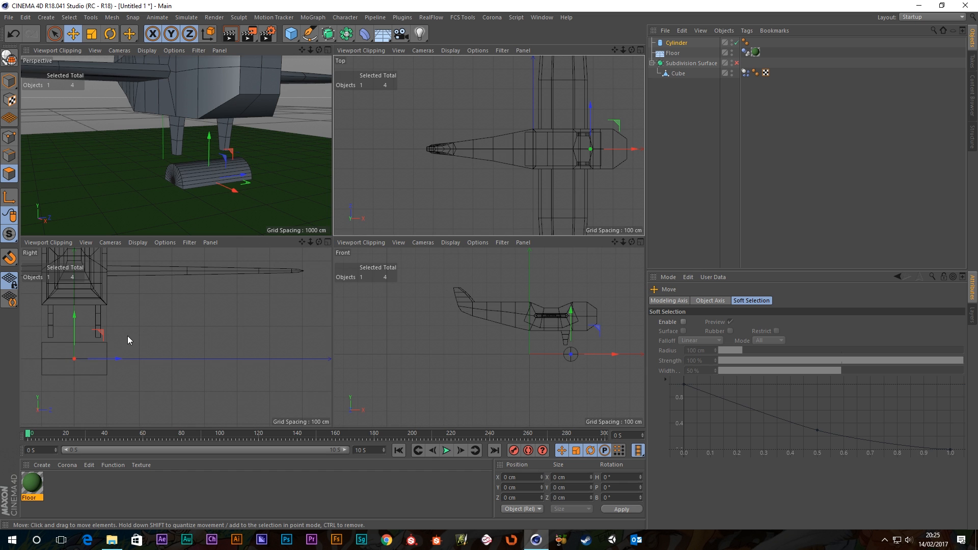
middle_click(145, 326)
middle_click_drag(236, 257, 448, 271, "alt")
scroll(323, 299, "up", 3)
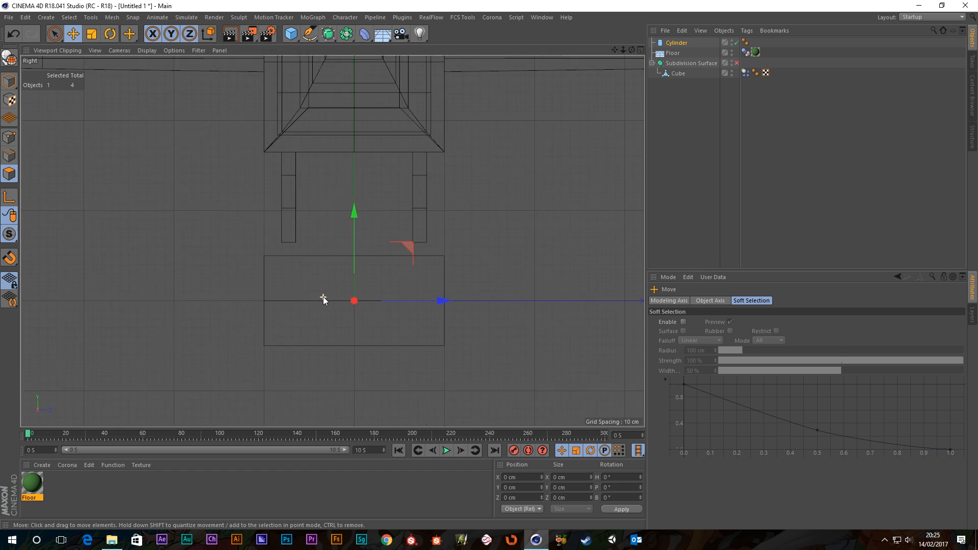
scroll(323, 299, "up", 2)
middle_click_drag(385, 289, 367, 308, "alt")
left_click_drag(353, 239, 365, 168)
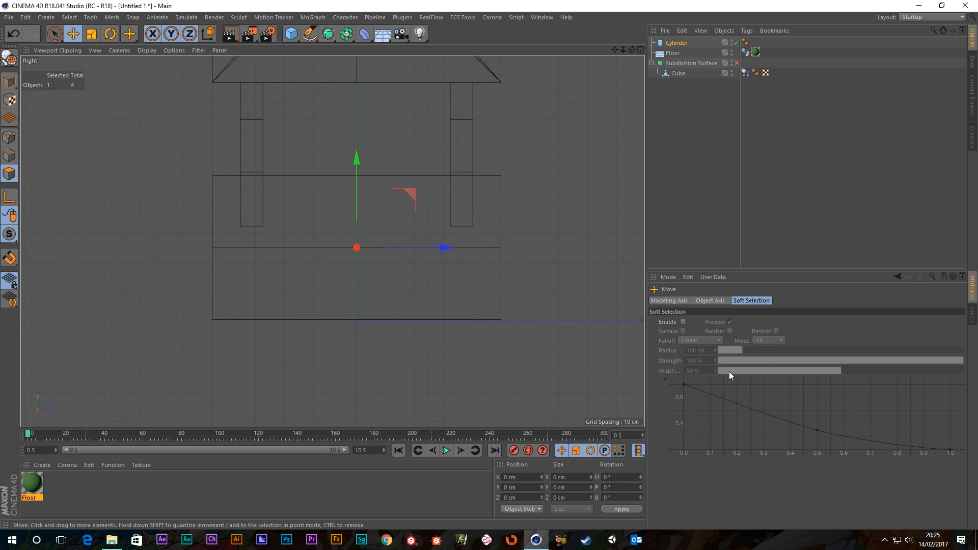
- Centre the cylinder on the leg ends in the Front view and reduce its radius to 23 cm
left_click(678, 45)
middle_click(287, 337)
middle_click(182, 166)
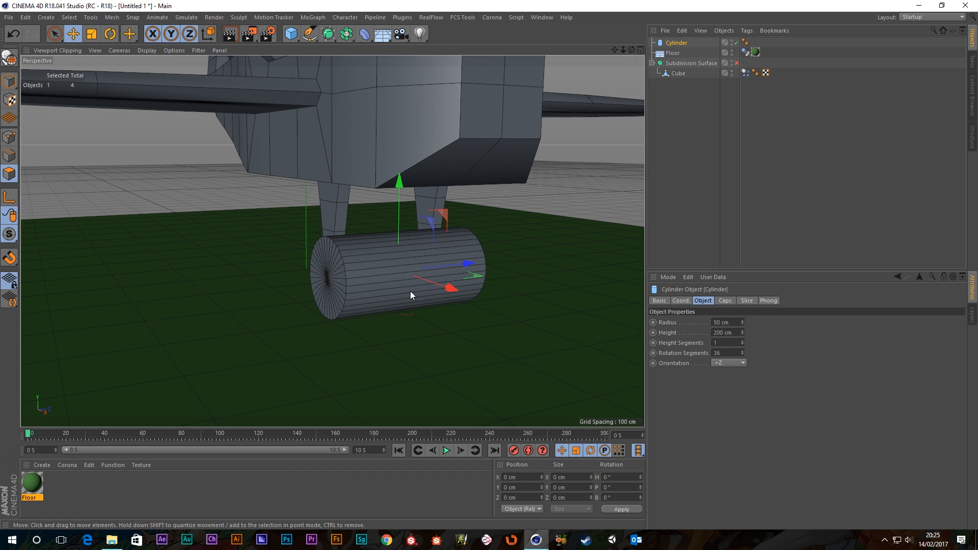
middle_click(366, 304)
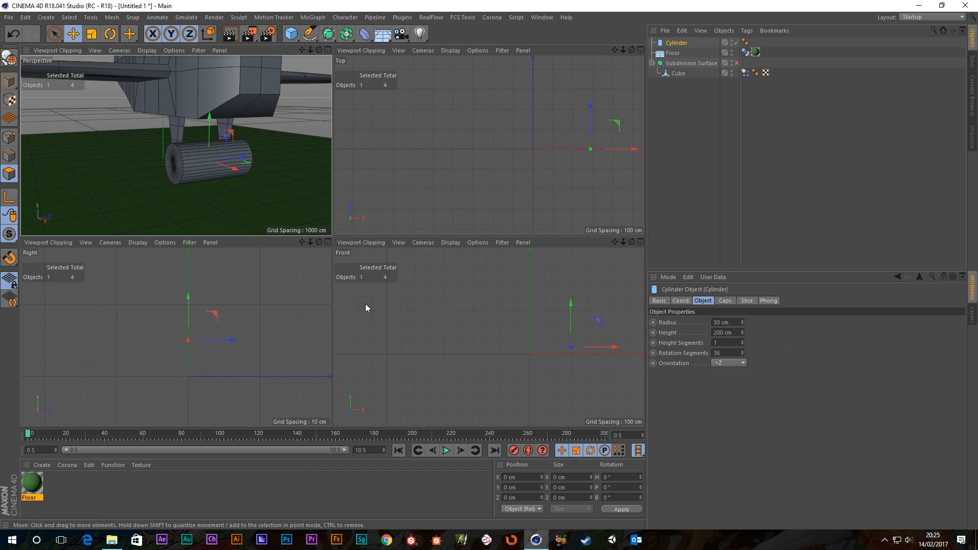
middle_click(504, 345)
scroll(549, 351, "up", 10)
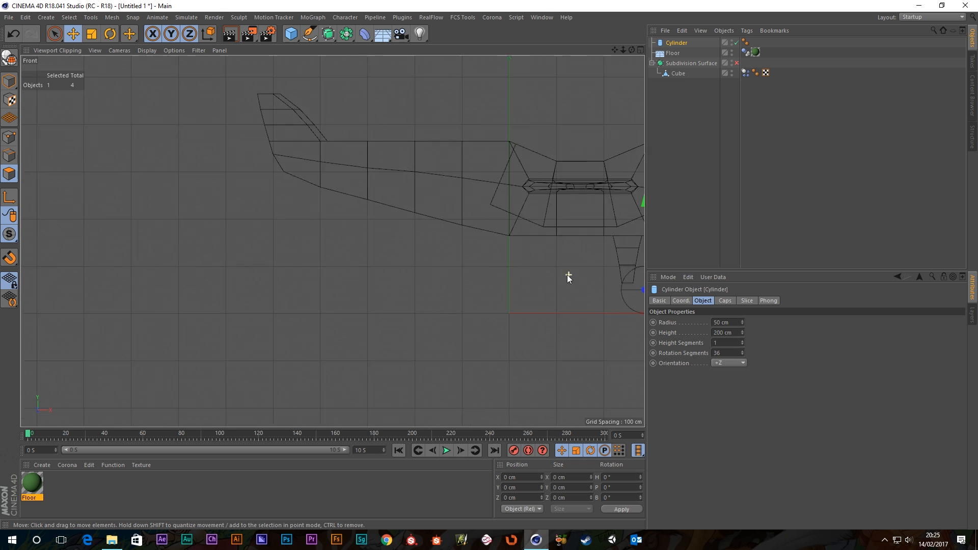
scroll(441, 268, "up", 5)
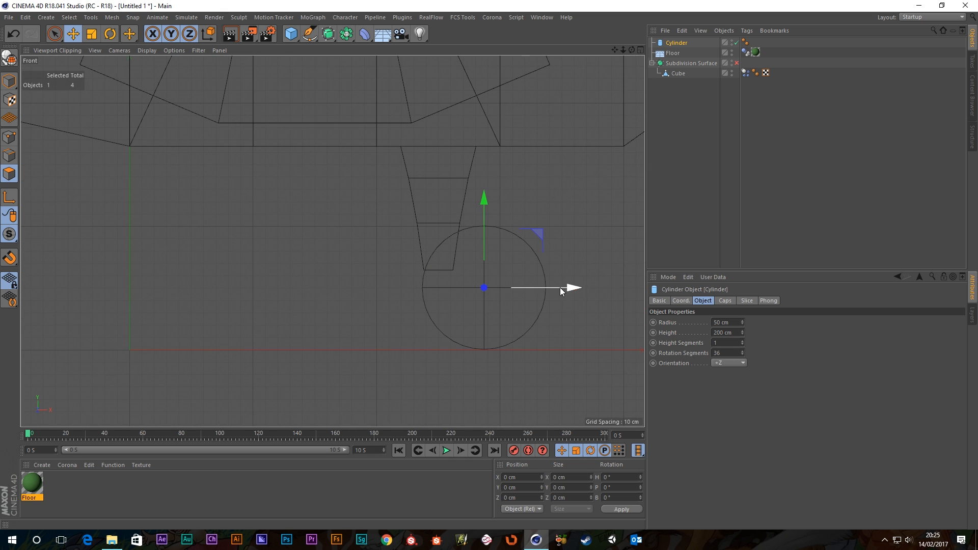
left_click_drag(567, 288, 522, 288)
left_click_drag(435, 213, 431, 200)
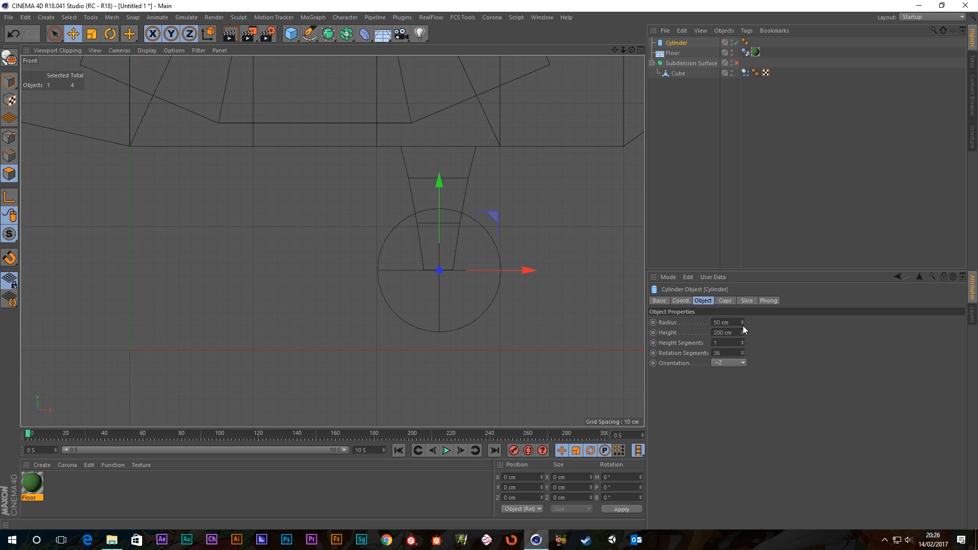
left_click_drag(742, 323, 742, 336)
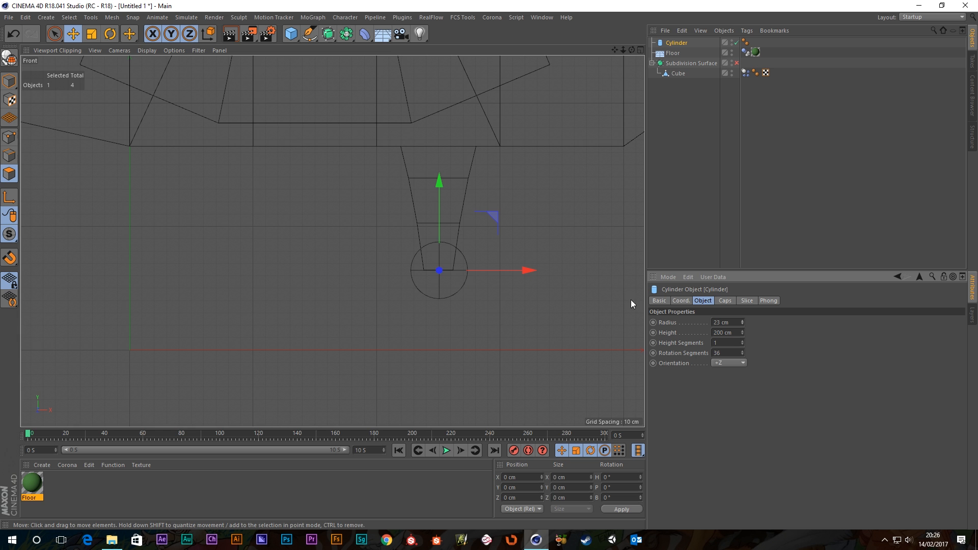
- Reduce the cylinder's height to 10 cm to form a thin wheel
middle_click(452, 287)
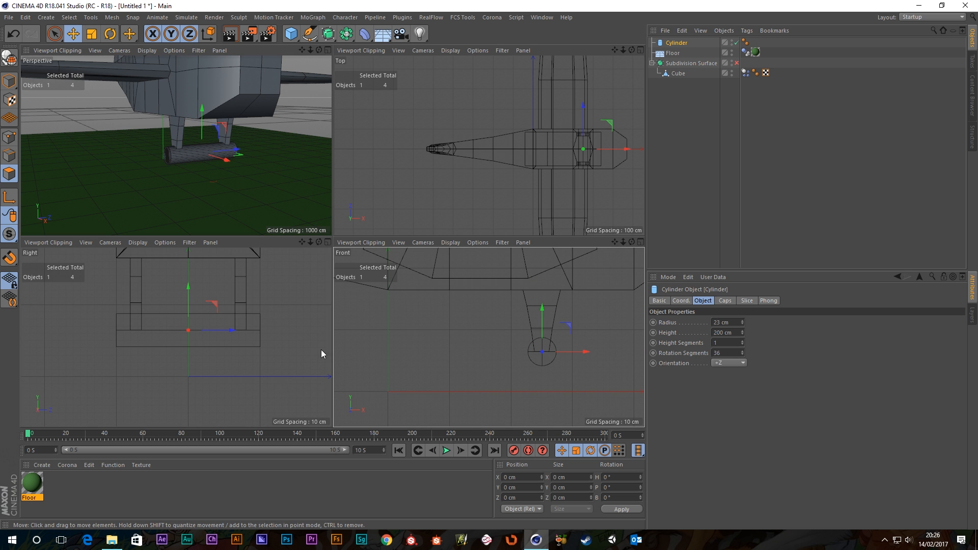
middle_click(224, 336)
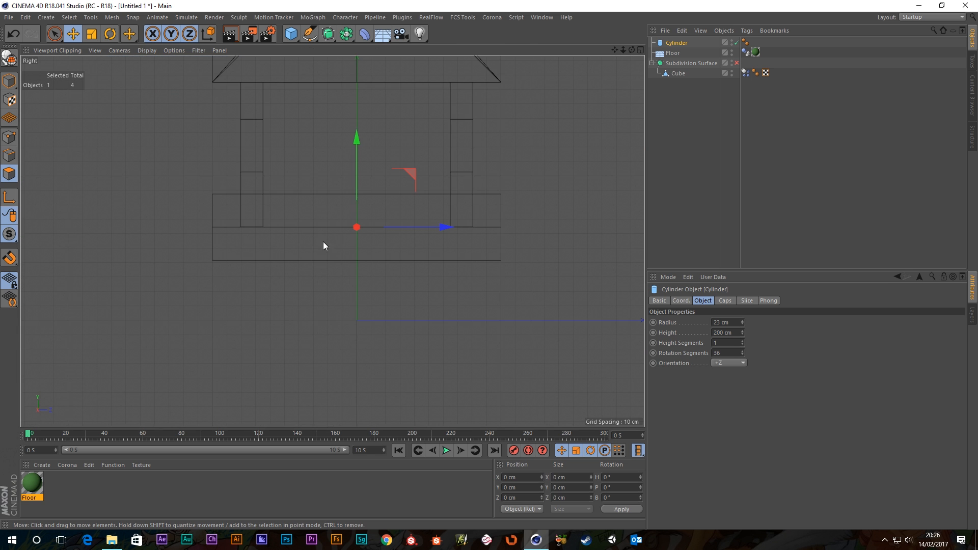
scroll(323, 242, "up", 3)
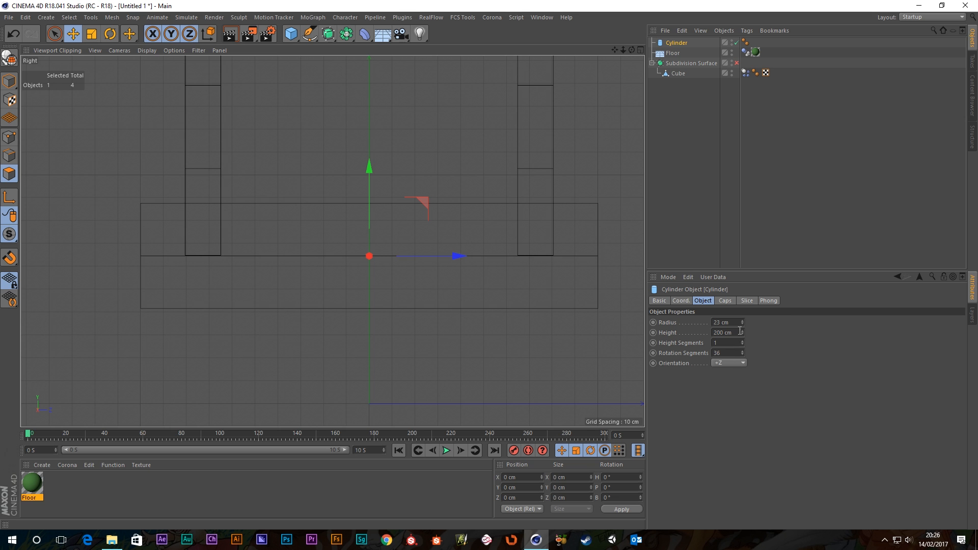
left_click_drag(743, 334, 742, 403)
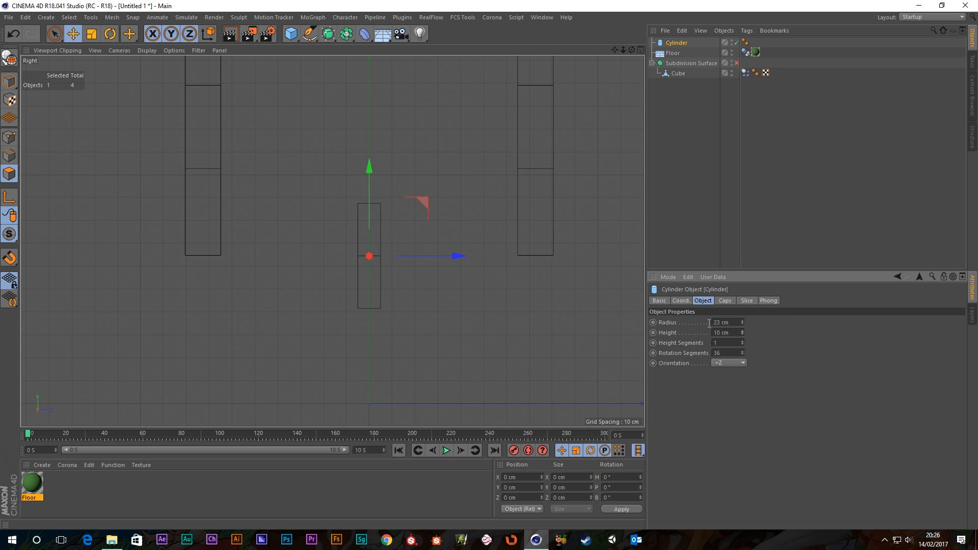
- Place the wheel against one leg's outer side and copy it along Z to the outer side of the other leg
left_click_drag(444, 257, 314, 259)
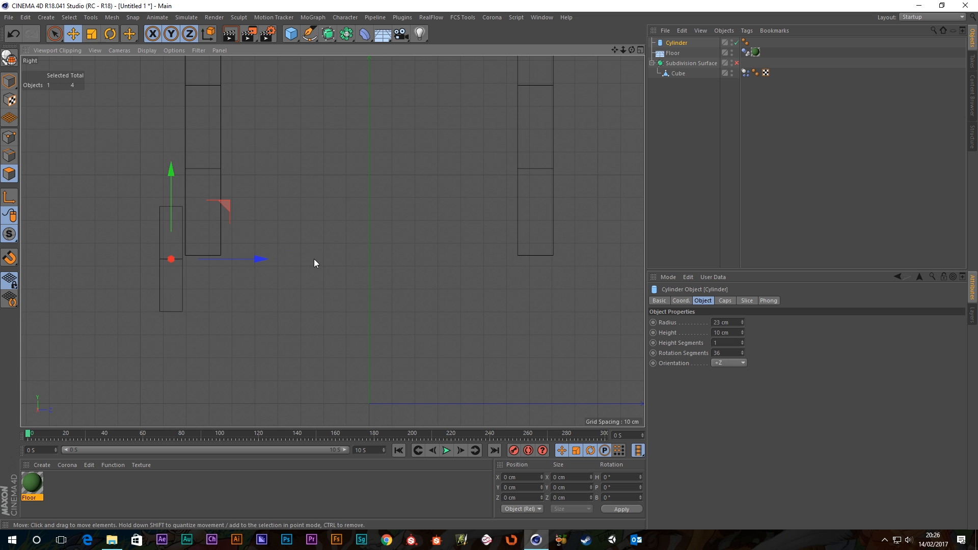
key("ctrl+z")
left_click_drag(253, 259, 649, 258, "ctrl")
middle_click(313, 231)
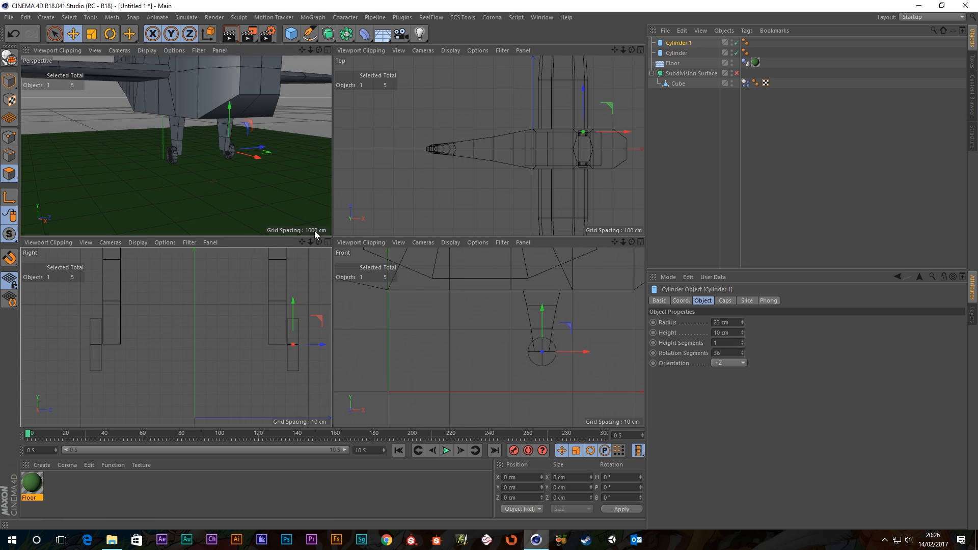
middle_click(218, 86)
- Select both wheel cylinders and merge them into one editable object with Connect Objects + Delete
left_click_drag(284, 295, 287, 249, "alt")
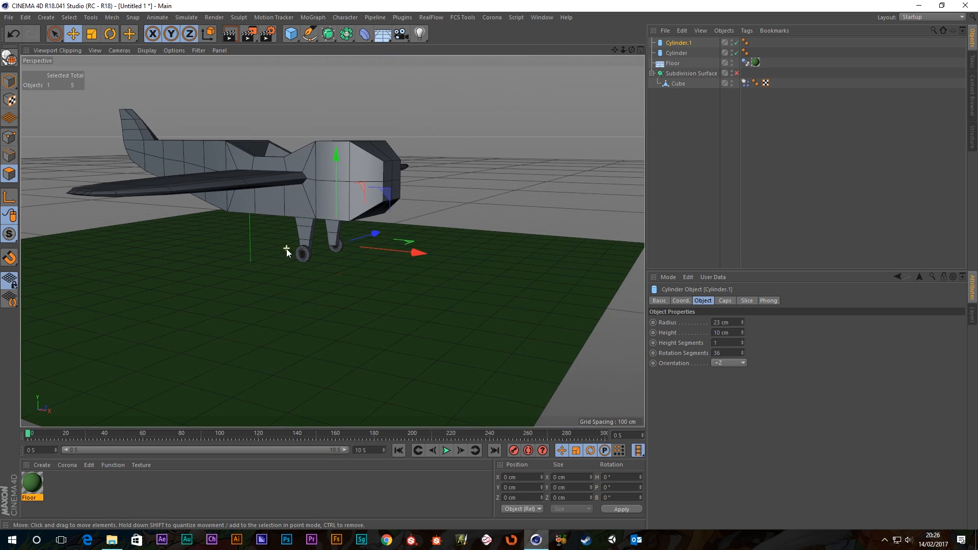
middle_click_drag(512, 136, 498, 220, "alt")
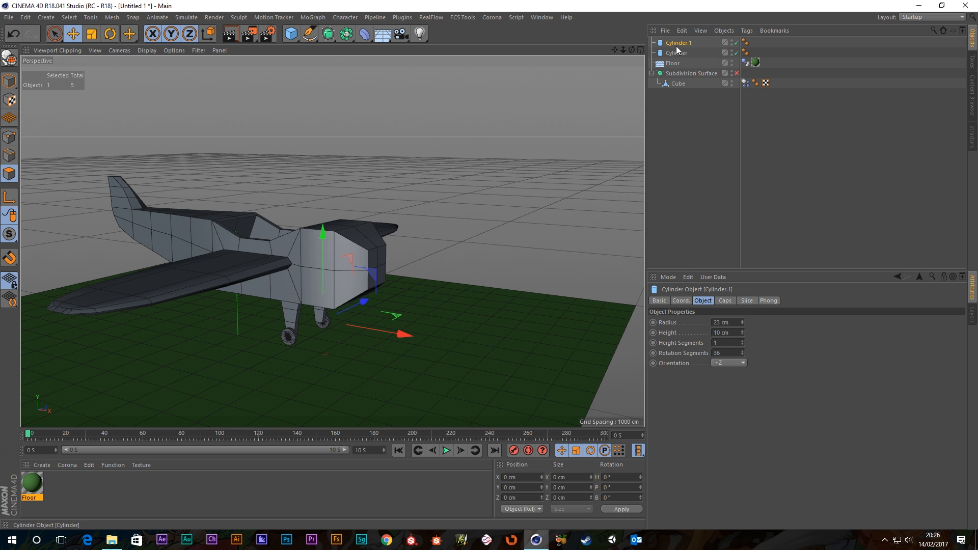
left_click(677, 53, "ctrl")
scroll(322, 280, "up", 5)
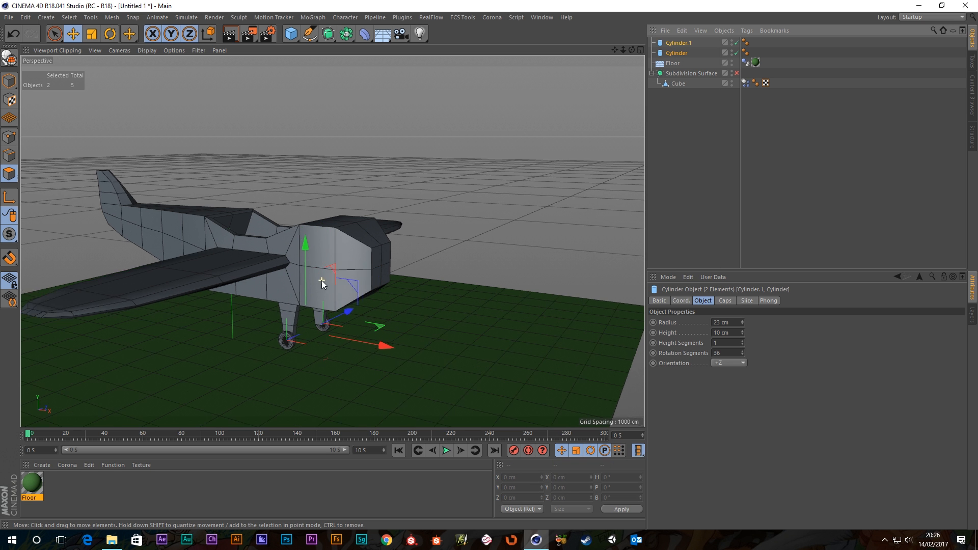
left_click_drag(277, 332, 449, 197, "alt")
right_click(674, 43)
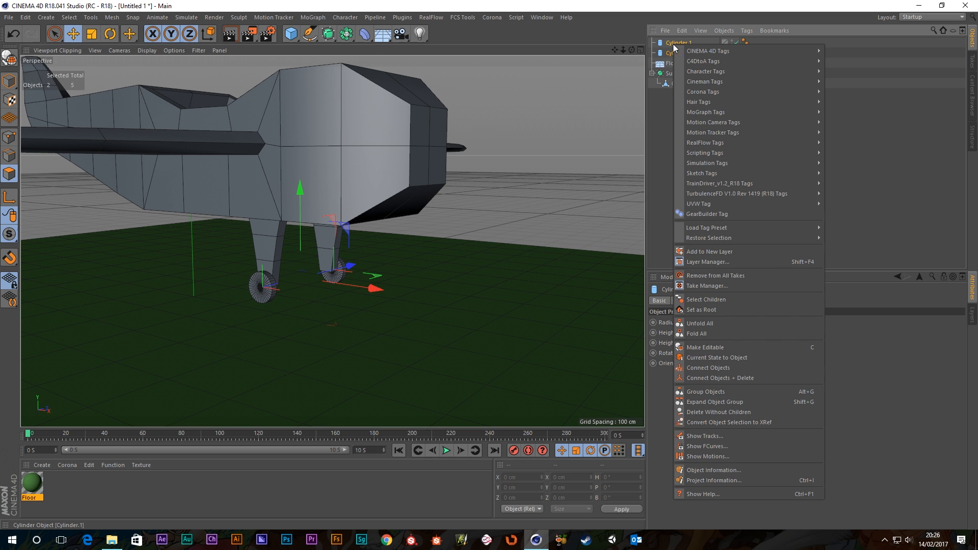
left_click(708, 379)
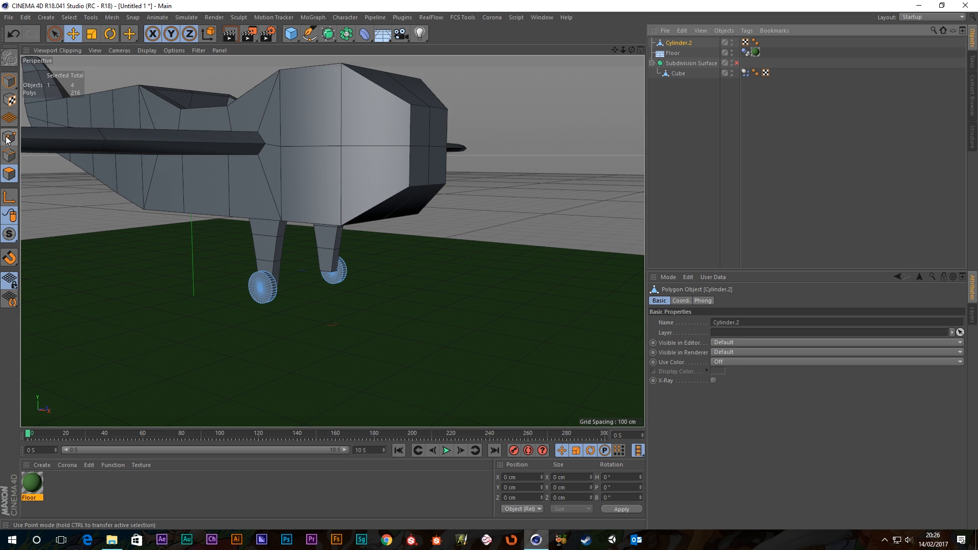
- Select all points of the merged wheels and optimize polygons, unused points and points with a 0.01 cm tolerance
left_click(9, 138)
scroll(142, 230, "up", 3)
middle_click_drag(332, 293, 336, 257, "alt")
scroll(365, 266, "up", 3)
scroll(365, 265, "down", 3)
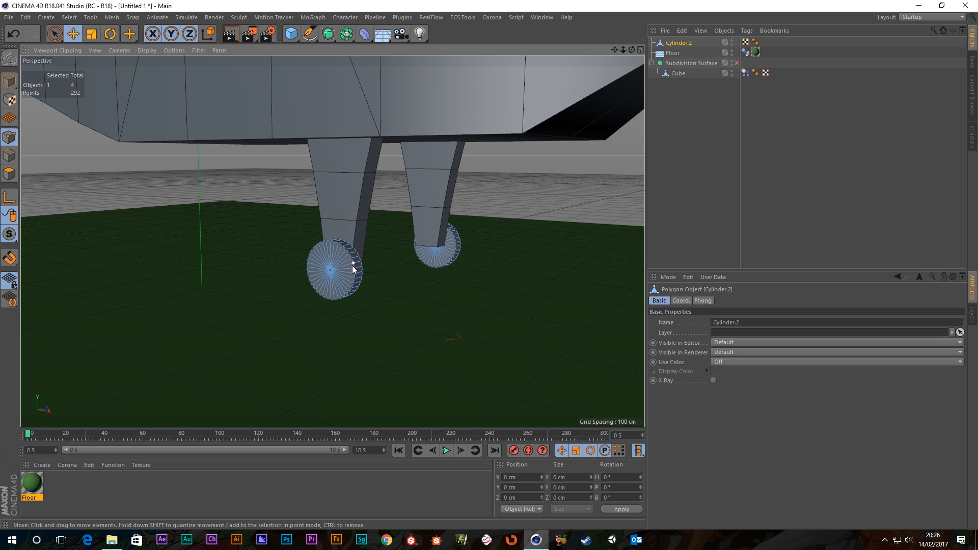
key("ctrl+a")
right_click(495, 187)
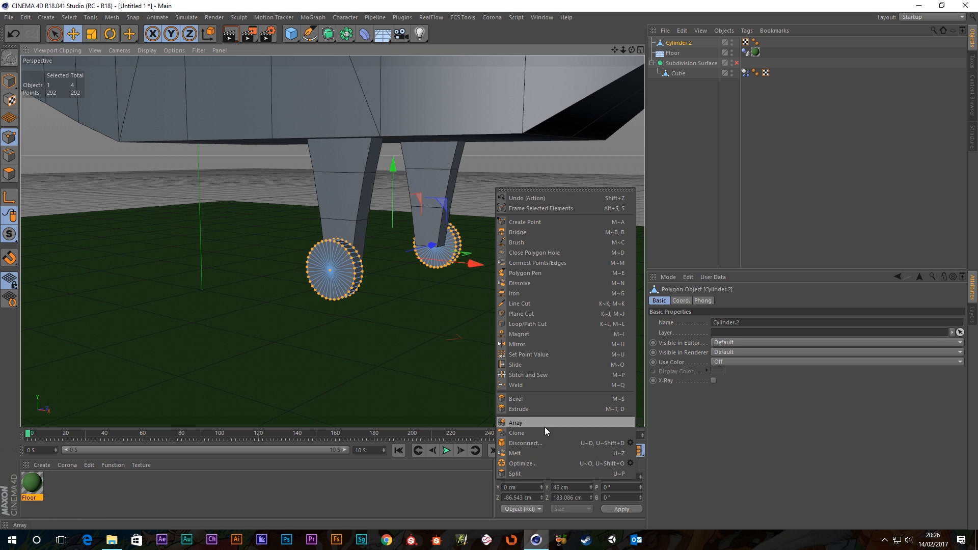
left_click(631, 464)
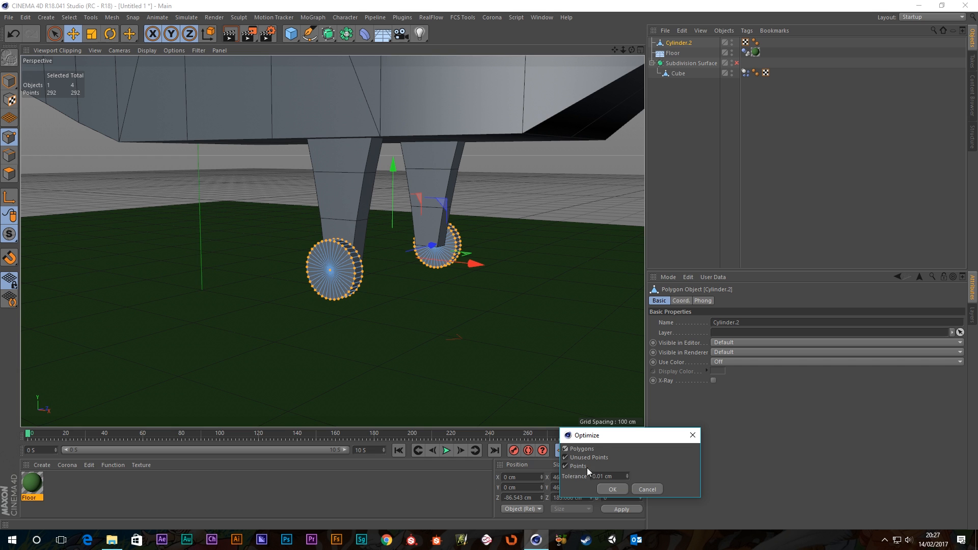
left_click_drag(599, 443, 406, 283)
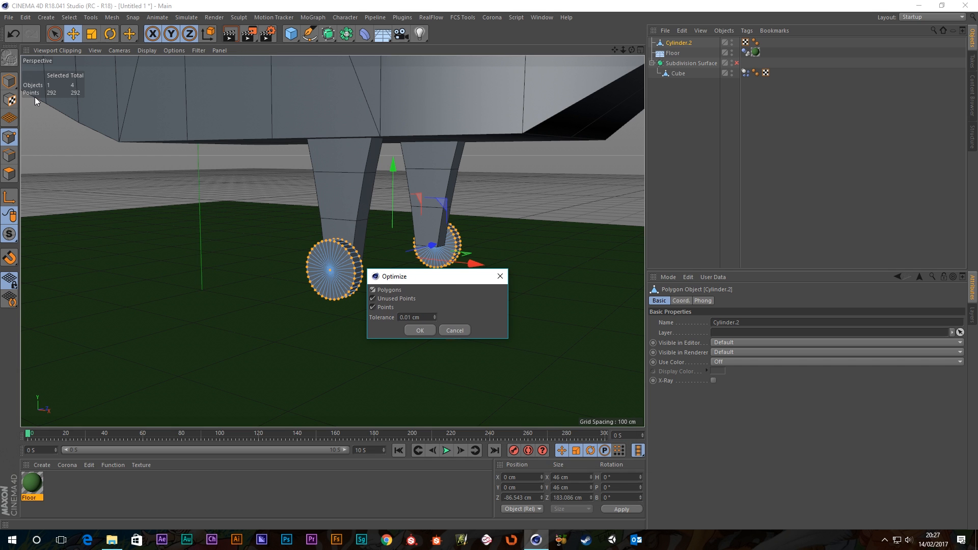
left_click(419, 330)
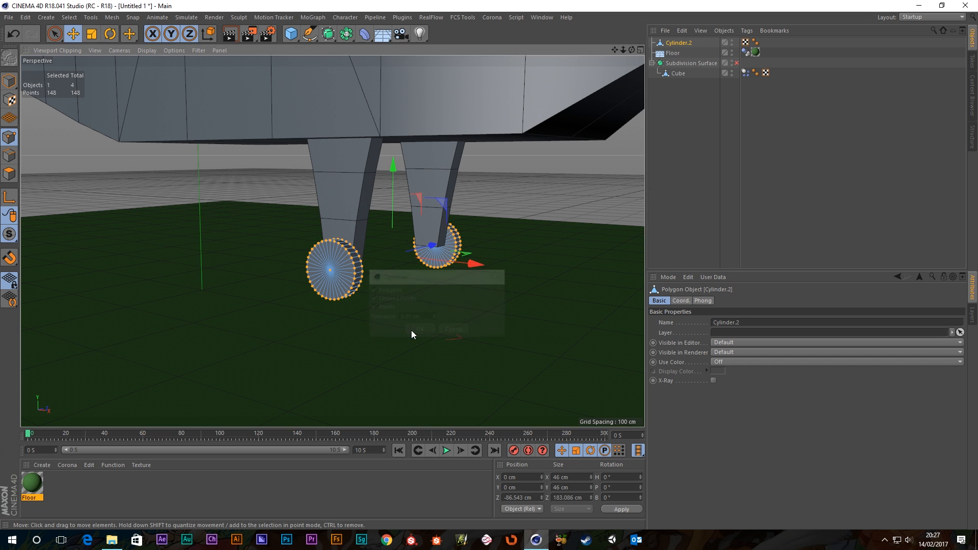
left_click(558, 195)
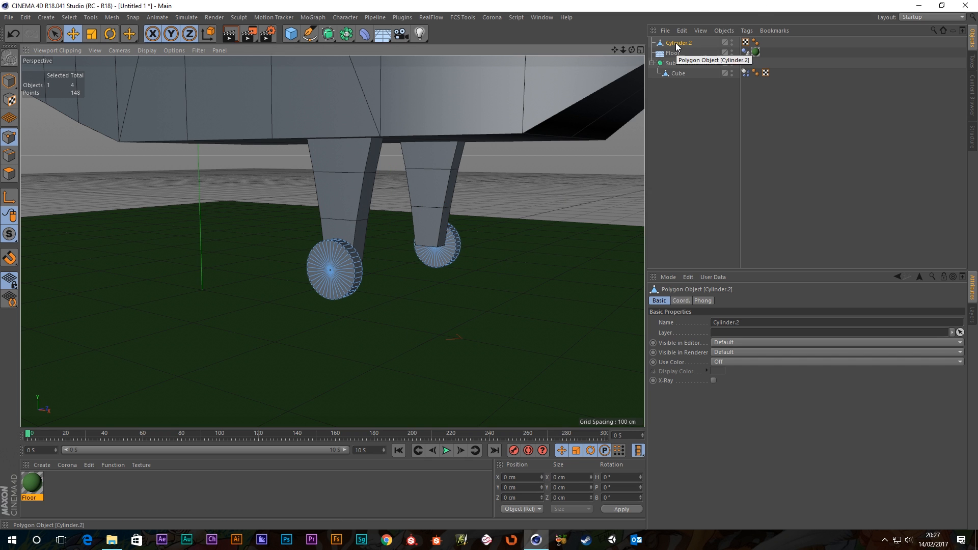
- Rename the merged cylinder object as Wheels
left_click(56, 36)
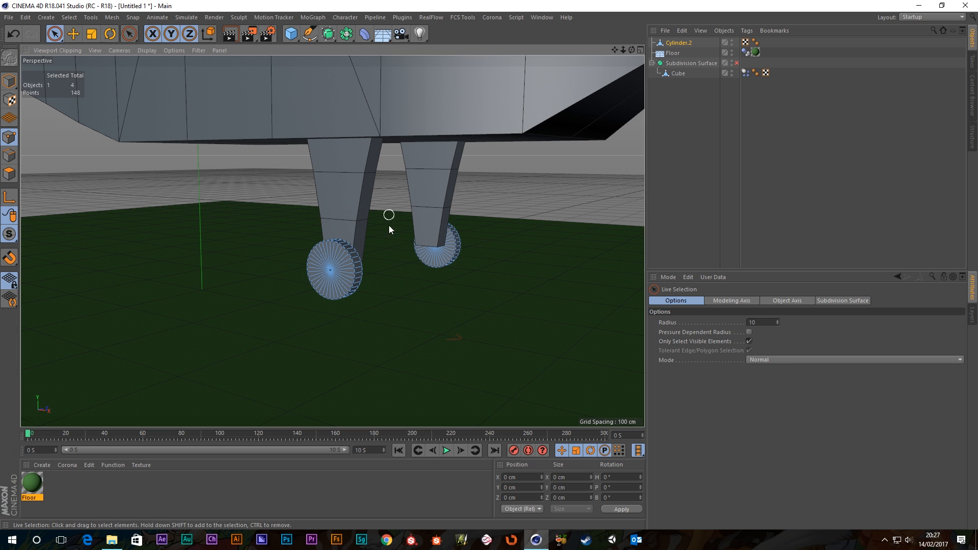
double_click(680, 42)
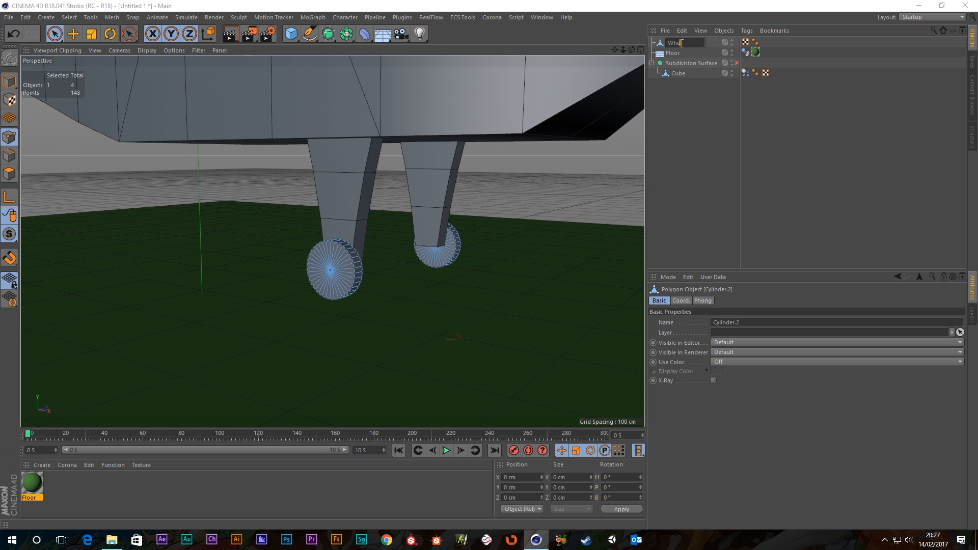
type("Wheels")
key("Return")
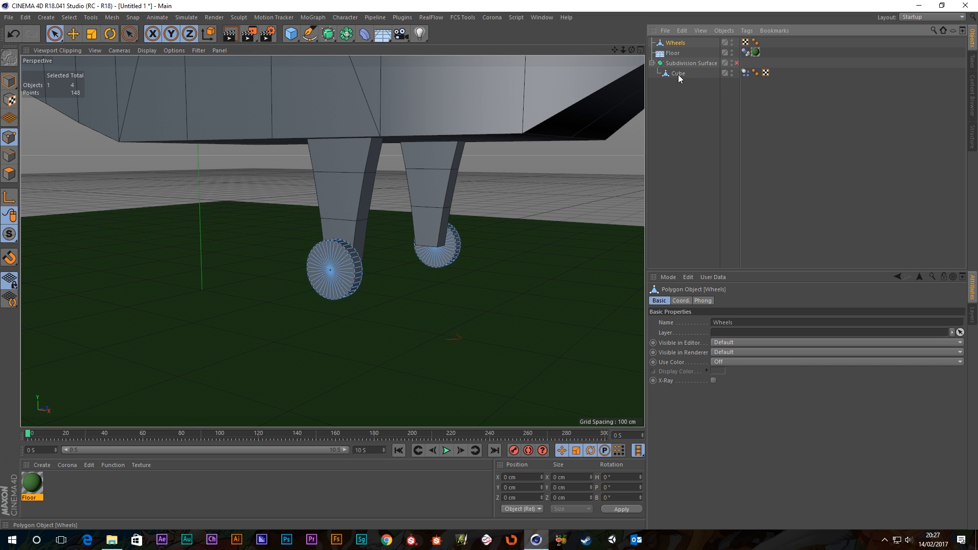
- Make Wheels a child of the Cube and turn on the Subdivision Surface
left_click_drag(677, 74, 677, 74)
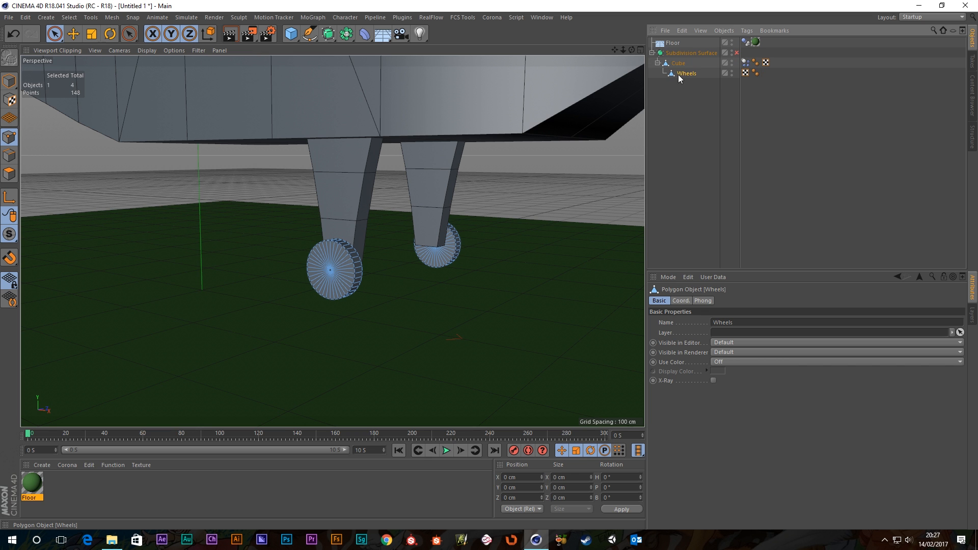
left_click(737, 52)
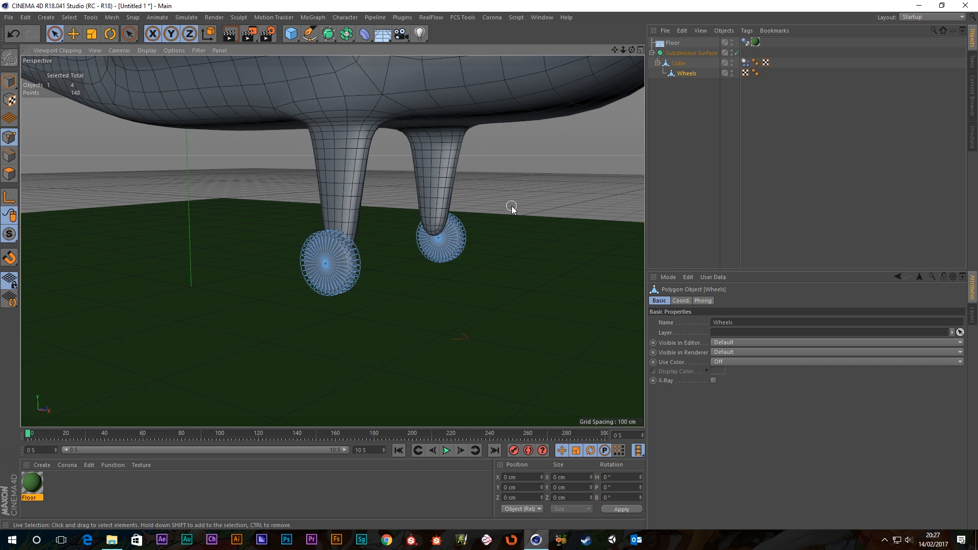
left_click(9, 81)
left_click_drag(349, 269, 377, 220, "alt")
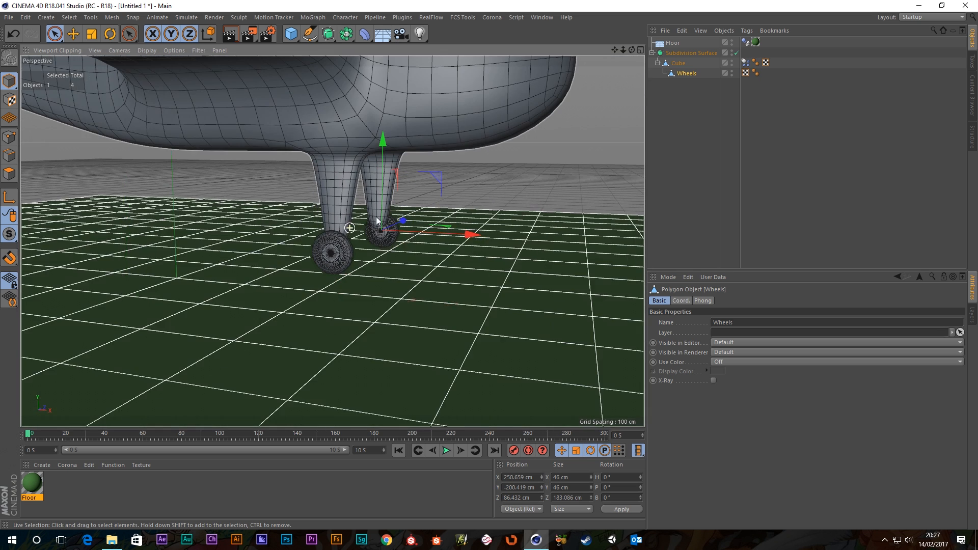
- Try Wheels as a sibling of the Cube under the Subdivision Surface, and nest it back inside the Cube
left_click(691, 87)
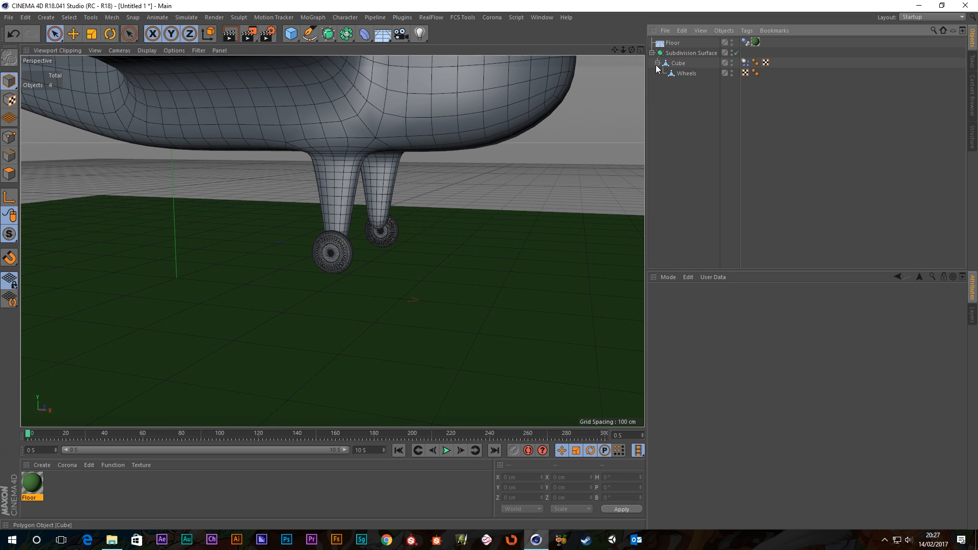
left_click_drag(678, 73, 679, 68)
left_click(690, 138)
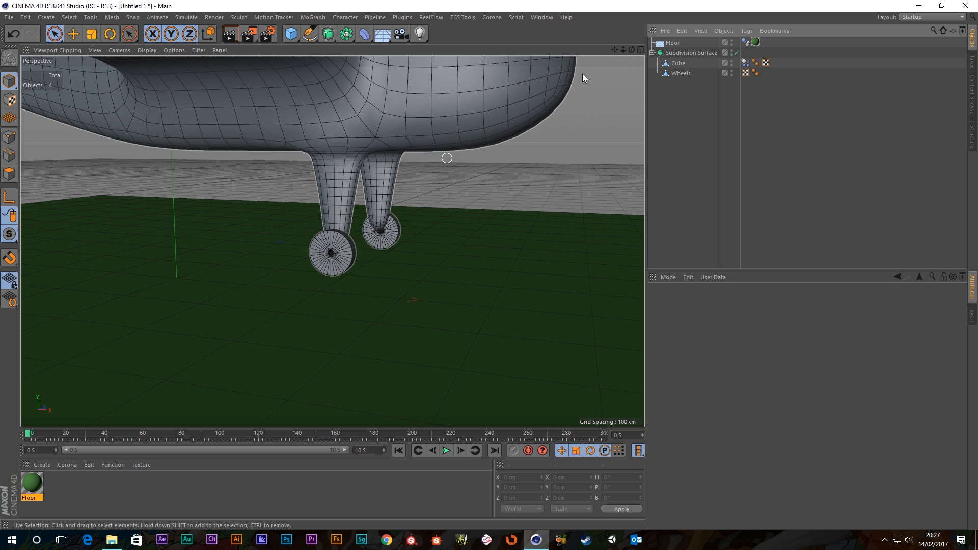
left_click_drag(434, 167, 380, 188, "alt")
mouse_move(680, 73)
left_mouse_down()
mouse_move(682, 62)
mouse_move(677, 73)
left_mouse_up()
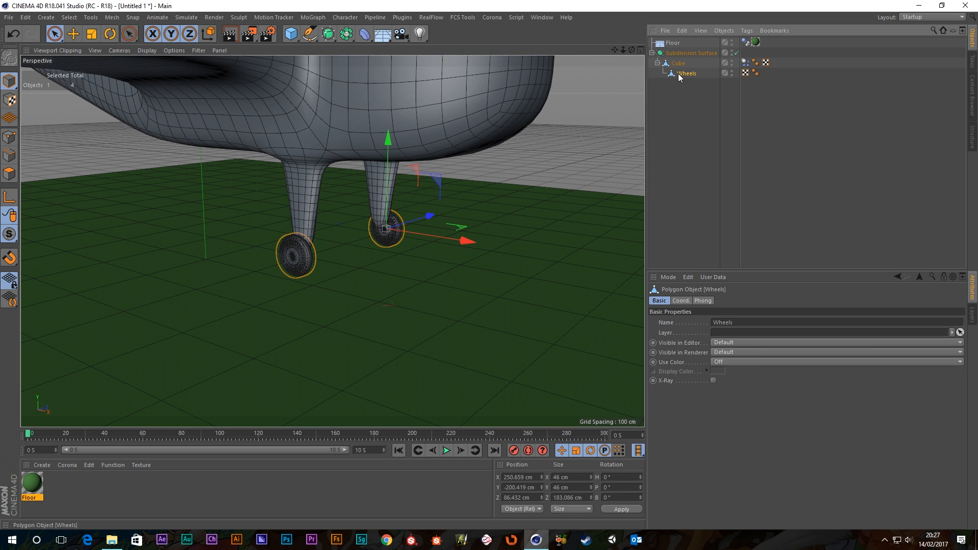
- Rename the Cube airplane mesh as Body
double_click(680, 62)
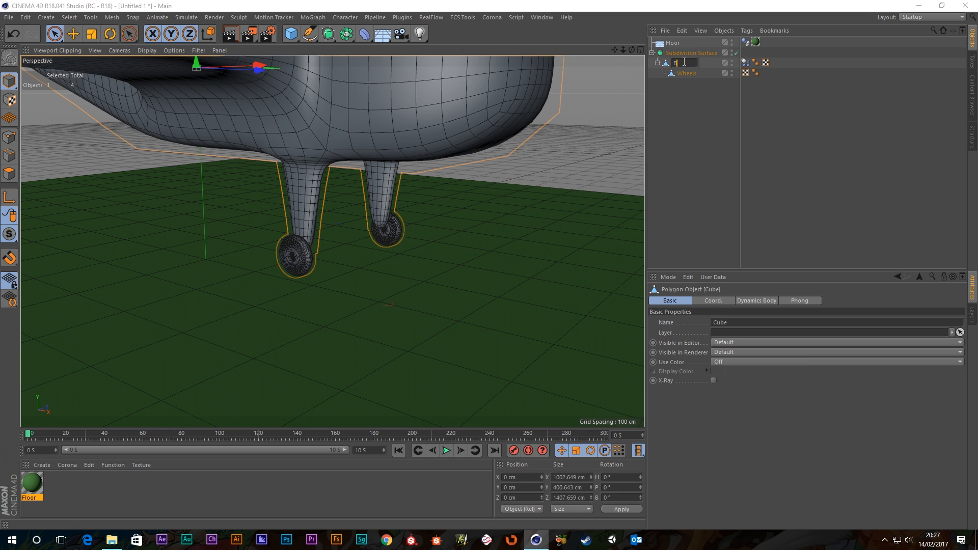
type("Body")
key("Return")
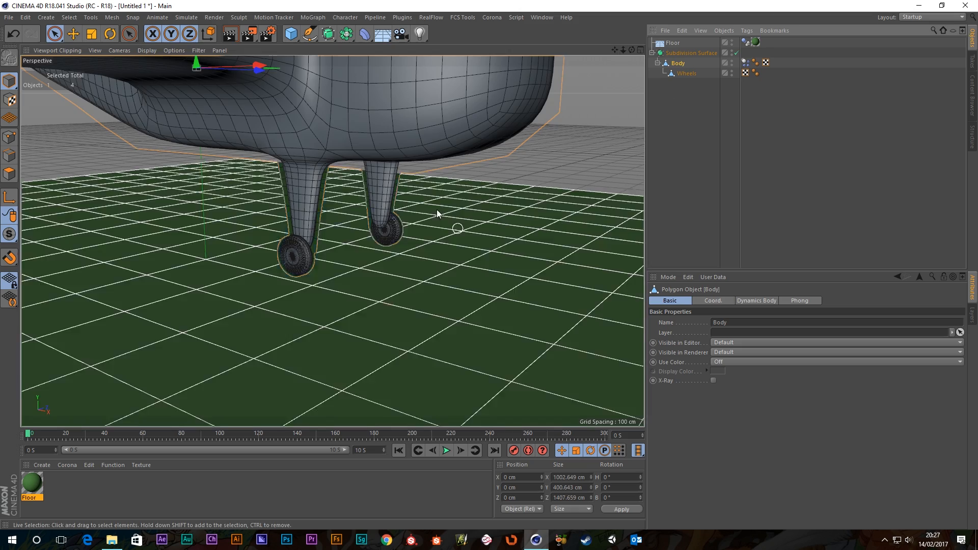
- Play the dynamics simulation to check how the airplane lands on its wheels, and return to the first frame
mouse_move(436, 210)
left_mouse_down("alt")
mouse_move(234, 245)
mouse_move(246, 161)
mouse_move(432, 197)
mouse_move(322, 200)
mouse_move(457, 202)
mouse_move(430, 210)
left_mouse_up("alt")
scroll(478, 179, "up", 2)
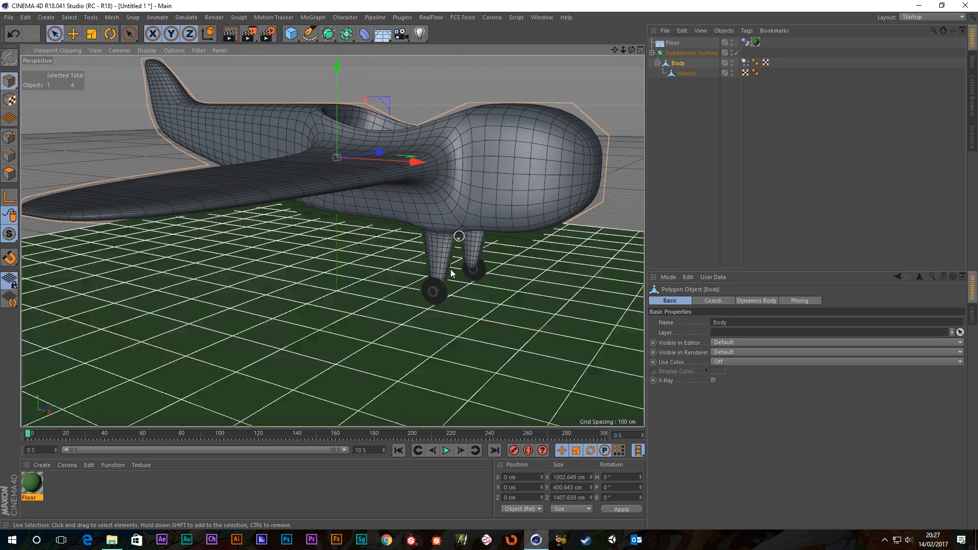
middle_click_drag(488, 216, 427, 235, "alt")
left_click(446, 450)
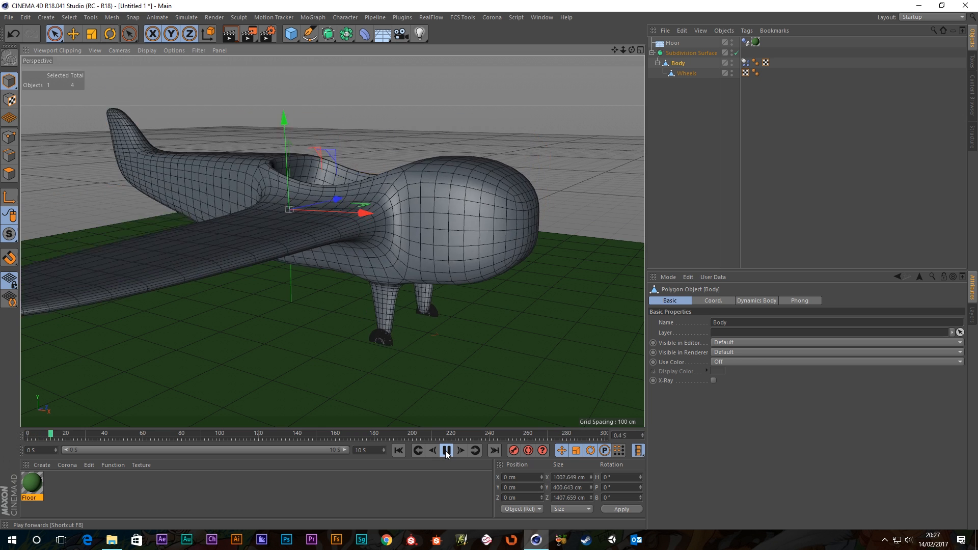
left_click(447, 451)
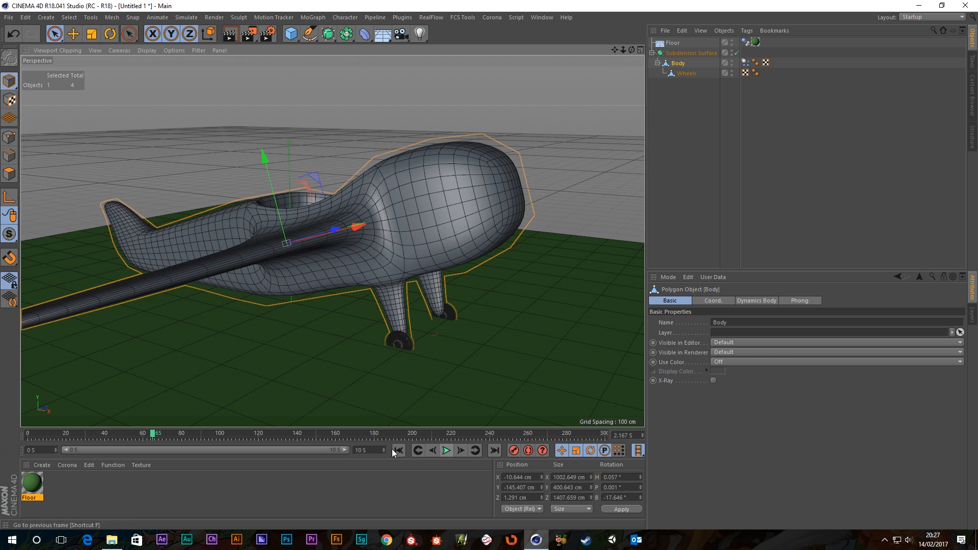
left_click(398, 451)
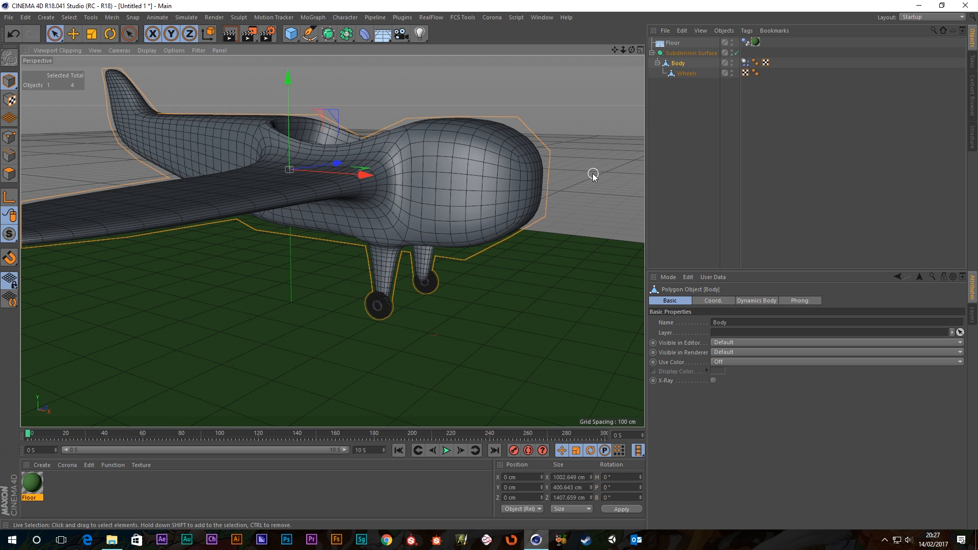
- Turn off the Subdivision Surface to work on the airplane's low-poly body
scroll(392, 305, "up", 3)
scroll(392, 305, "up", 4)
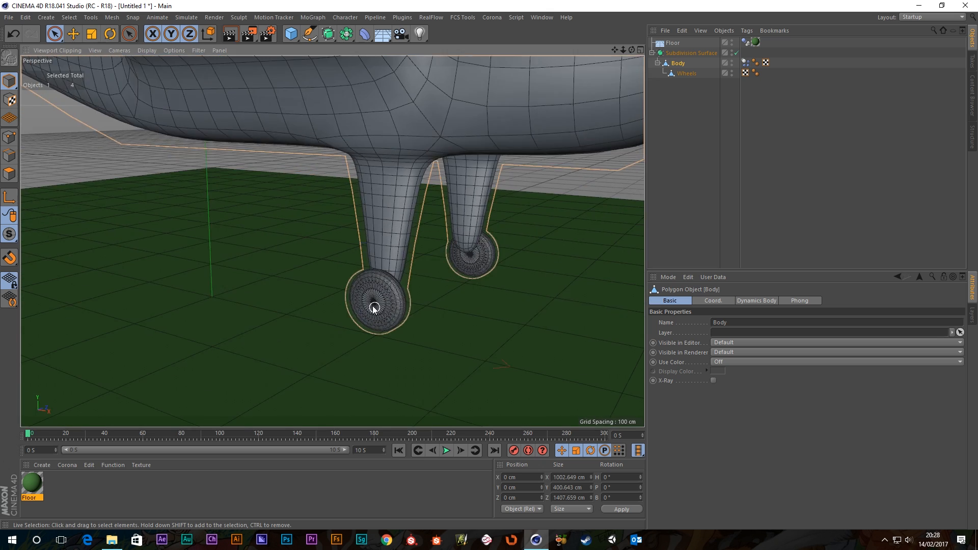
left_click_drag(411, 306, 430, 197, "alt")
scroll(394, 308, "down", 5)
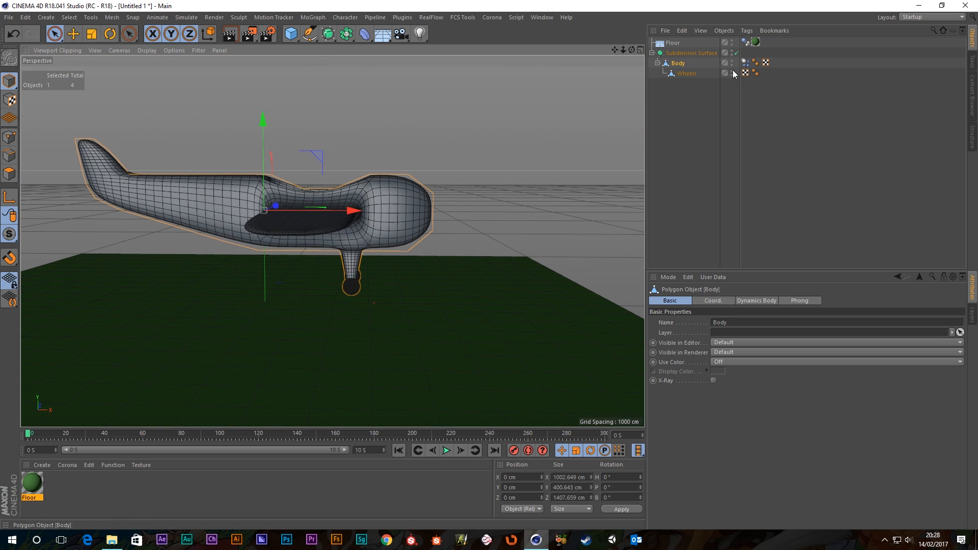
left_click(737, 53)
scroll(158, 219, "up", 3)
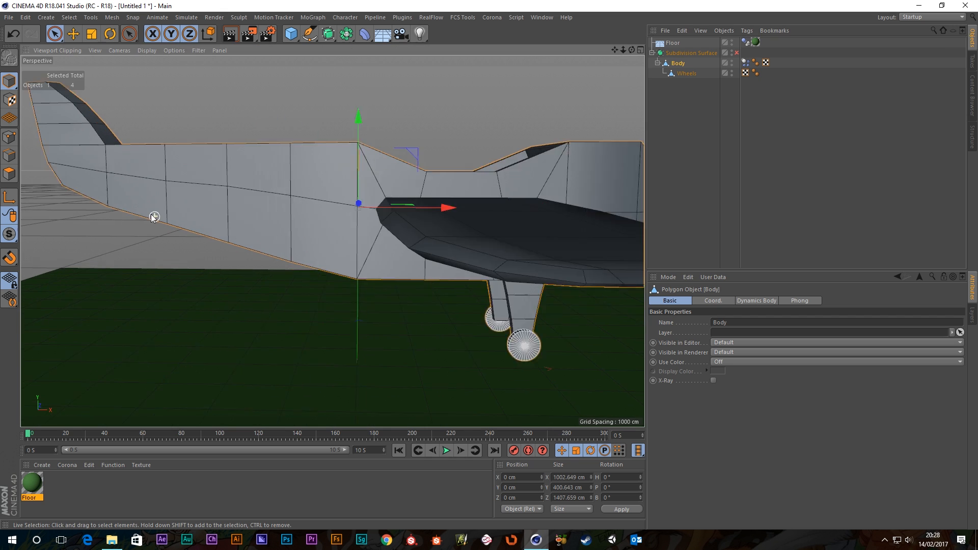
left_click_drag(153, 216, 250, 199, "alt")
left_click_drag(326, 215, 626, 113, "alt")
scroll(240, 209, "up", 5)
right_click_drag(613, 118, 270, 352, "alt")
middle_click_drag(270, 352, 130, 269, "alt")
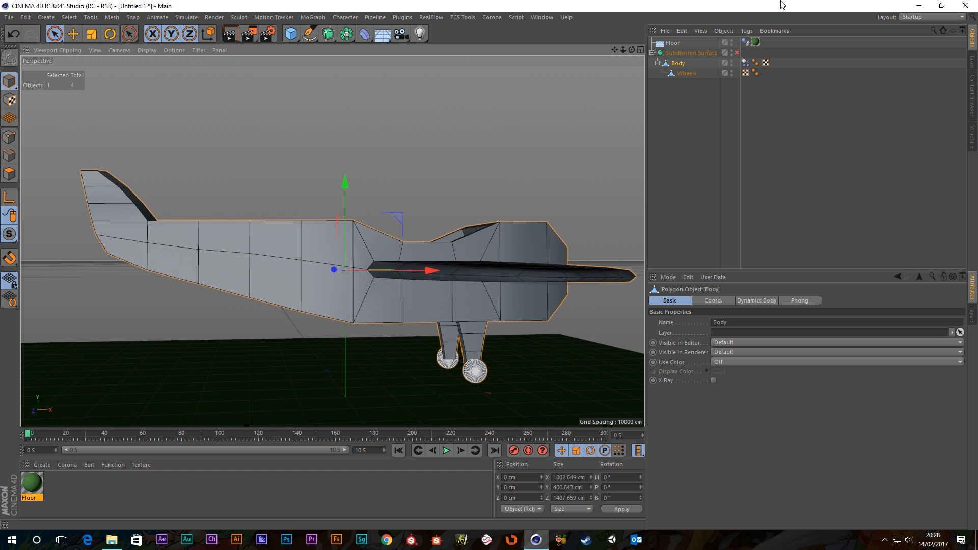
- Hide the Floor object in both the editor and the renderer
left_click(734, 42, "alt")
left_click(733, 42, "alt")
scroll(295, 306, "down", 3)
left_click_drag(294, 300, 259, 309, "alt")
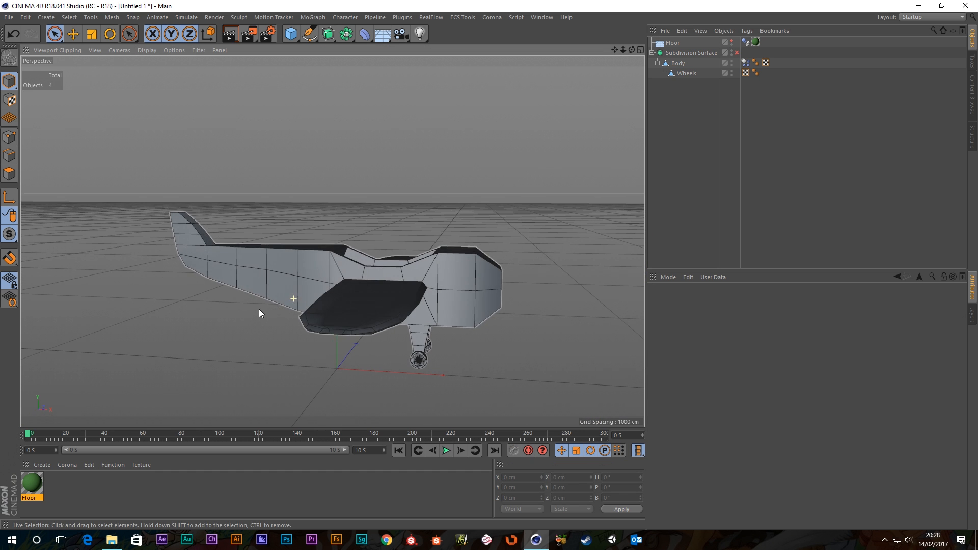
- Preview the smoothed airplane with the Subdivision Surface on, and switch it off again
left_click(736, 53)
left_click_drag(496, 245, 298, 245, "alt")
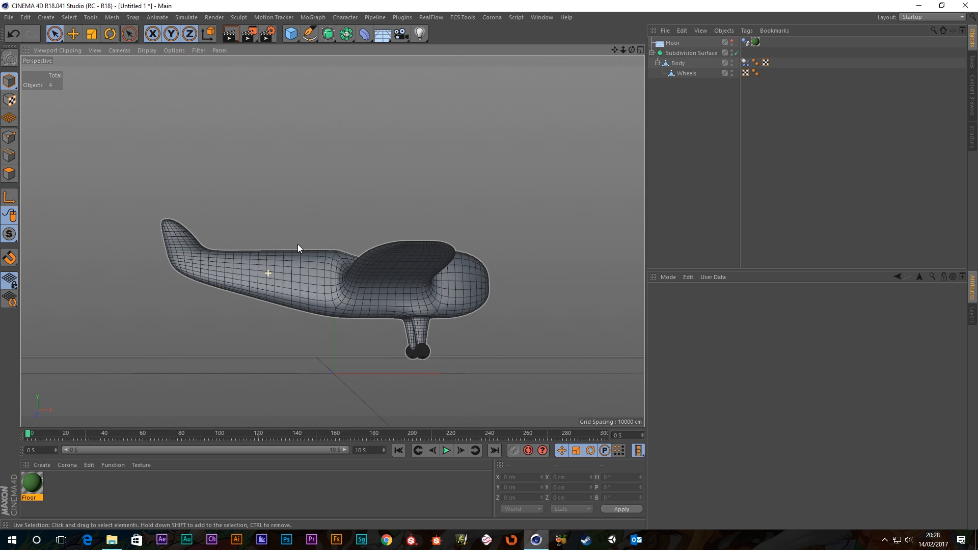
left_click(298, 245)
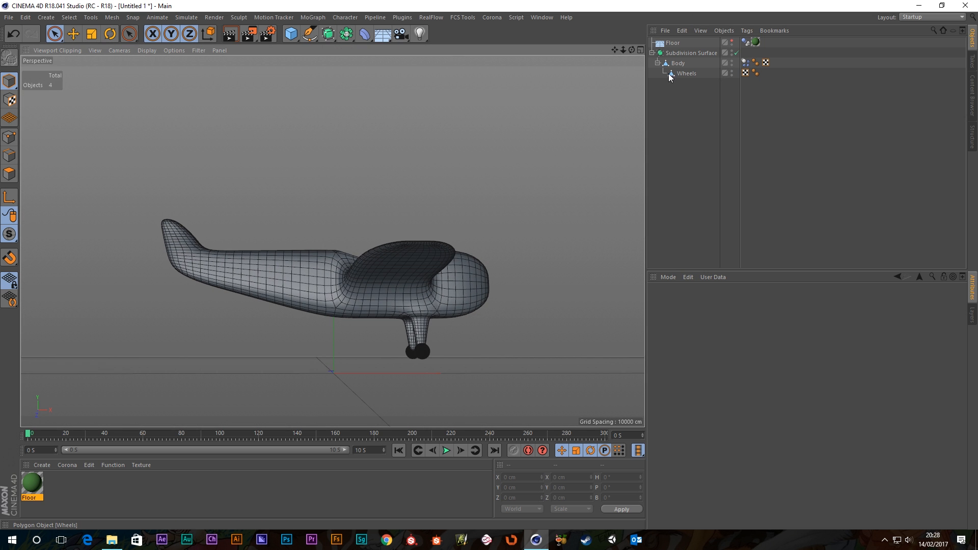
left_click(737, 52)
- Select the Body's two adjacent polygons on the fuselage underside just ahead of the tail end
scroll(213, 278, "up", 6)
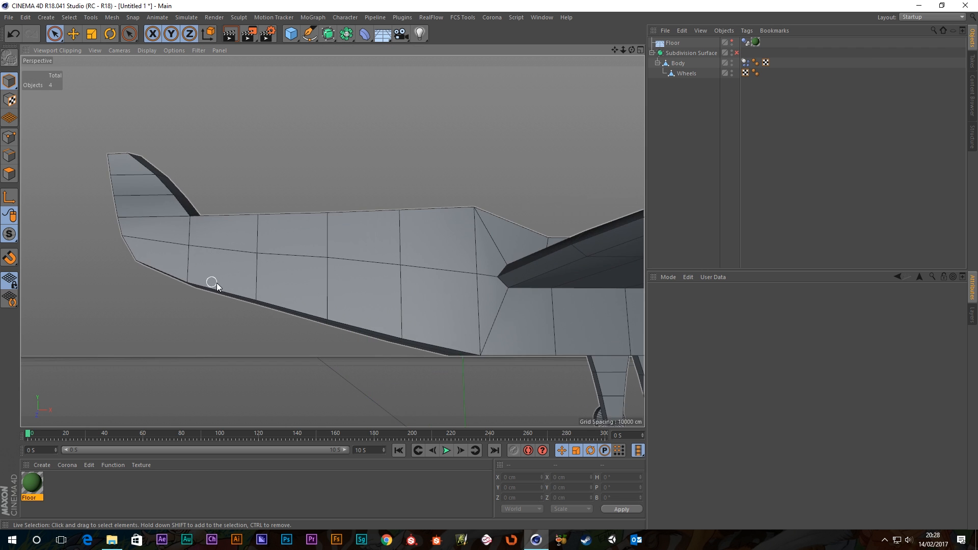
scroll(286, 274, "down", 3)
left_click(299, 261)
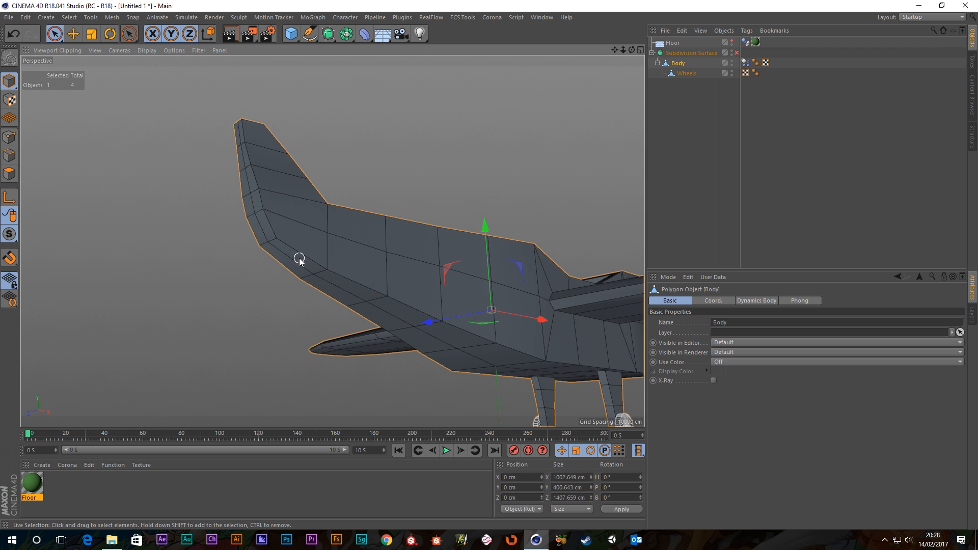
left_click(10, 174)
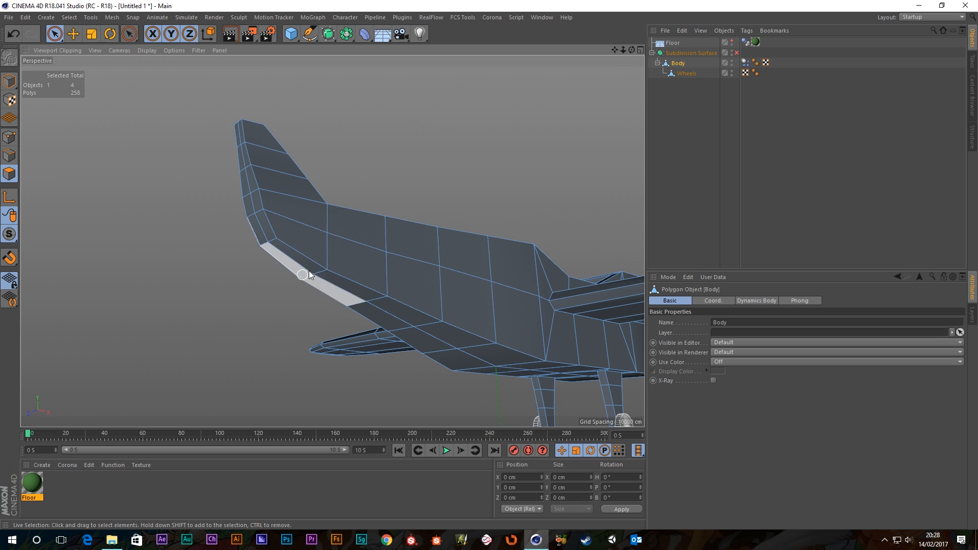
scroll(299, 261, "up", 2)
left_click_drag(299, 261, 291, 270)
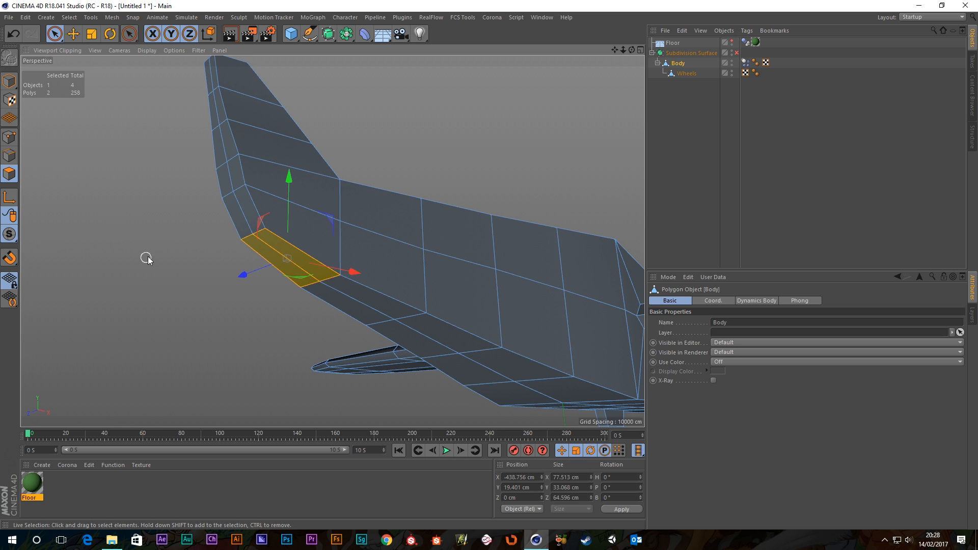
- Try an Extrude Inner of about 7.1 cm on the two selected tail polygons, and undo it
right_click(147, 259)
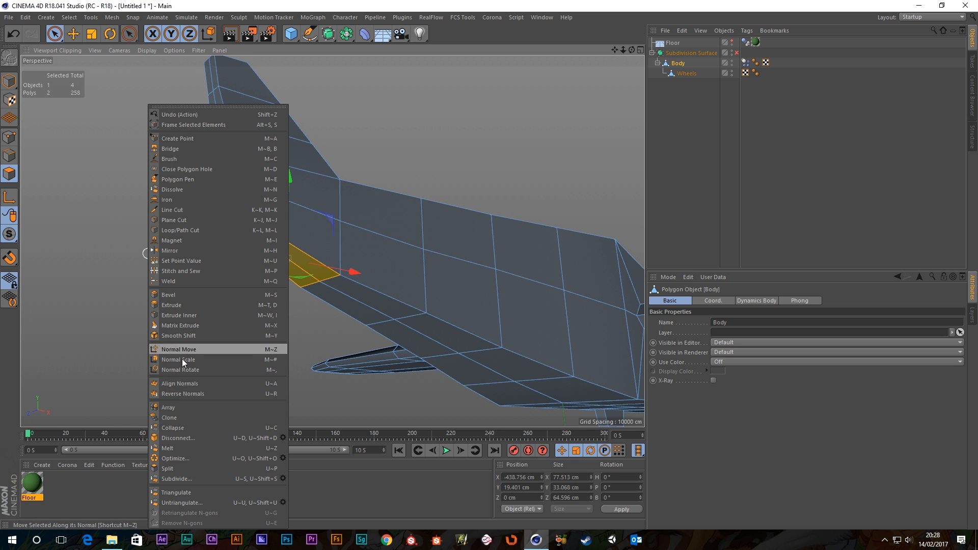
left_click(186, 316)
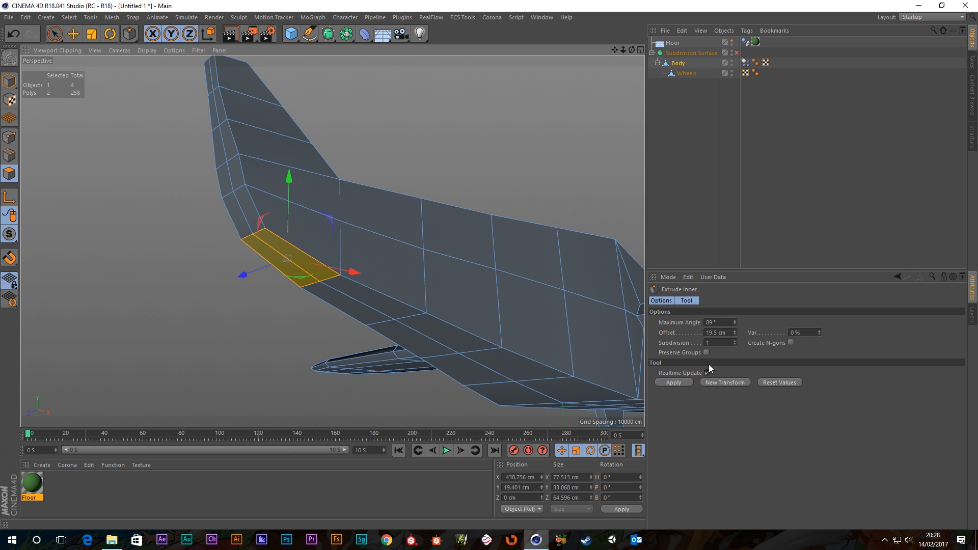
left_click_drag(270, 348, 293, 348)
key("ctrl+z")
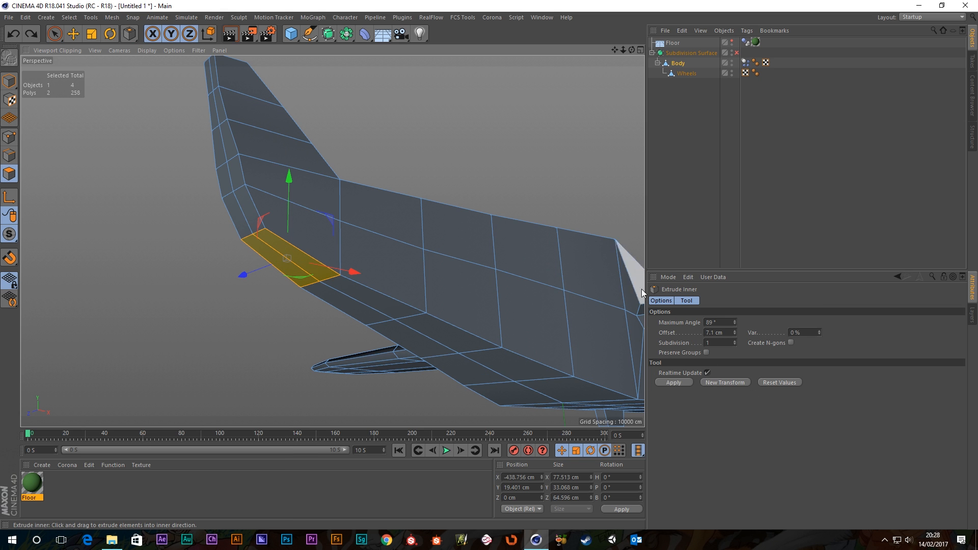
- Try an Extrude Inner of about 19 cm with Preserve Groups on for the two tail polygons, and undo it
left_click(706, 352)
left_click_drag(244, 332, 279, 331)
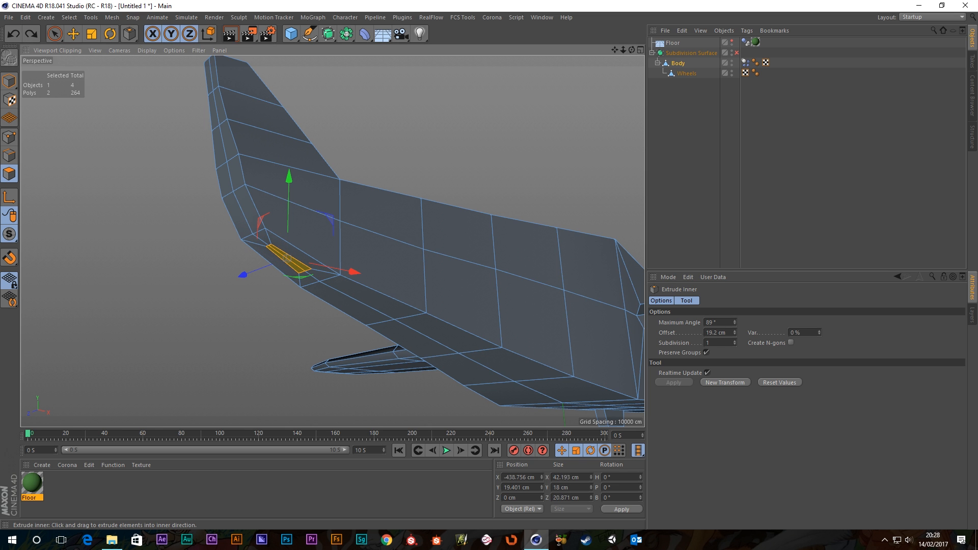
mouse_move(322, 267)
left_mouse_down("alt")
mouse_move(347, 282)
mouse_move(420, 290)
mouse_move(315, 264)
left_mouse_up("alt")
key("ctrl+z")
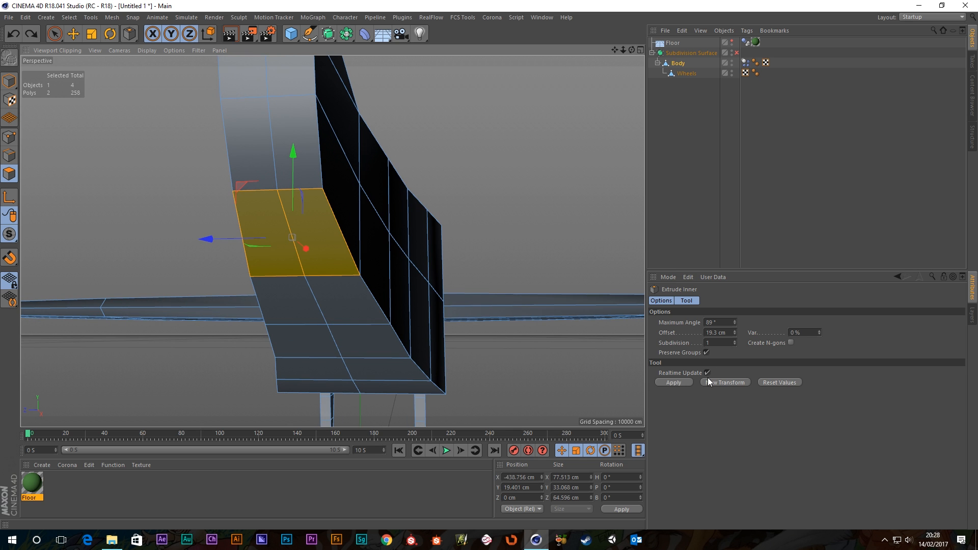
- Inset the two tail underside polygons separately by about 9.5 cm with Extrude Inner, Preserve Groups off
left_click(707, 353)
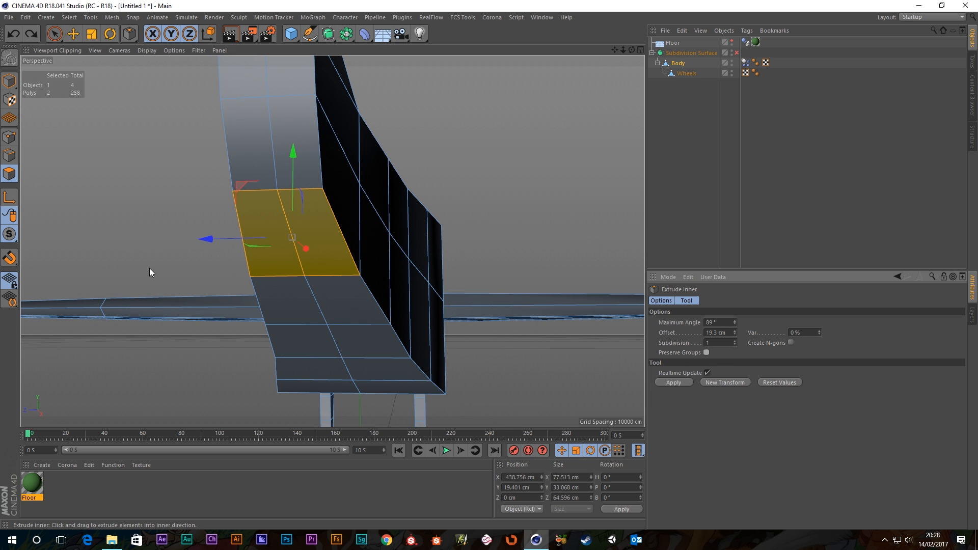
left_click_drag(149, 268, 197, 268)
scroll(260, 264, "down", 5)
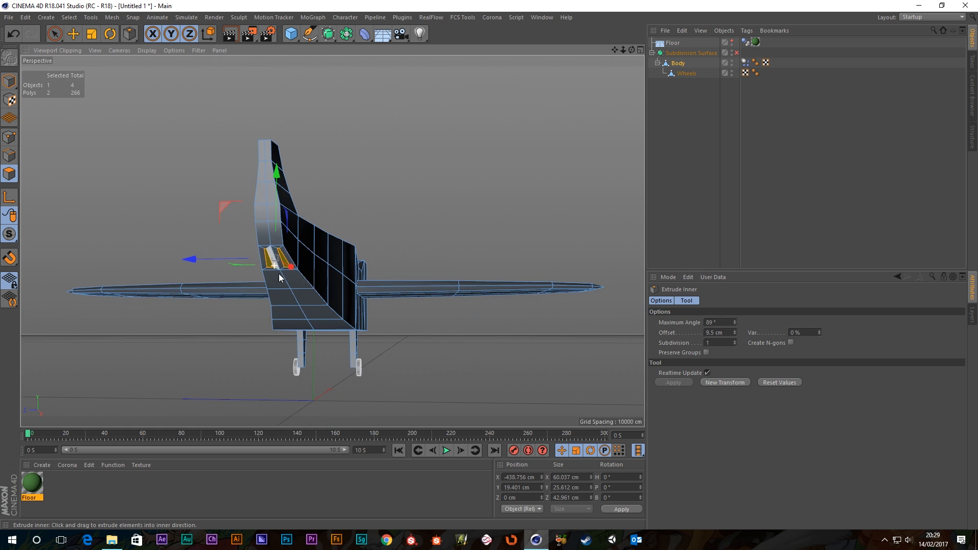
- Extrude the two inset tail polygons straight down by about 72 cm to form a pair of struts
left_click_drag(278, 274, 57, 183, "alt")
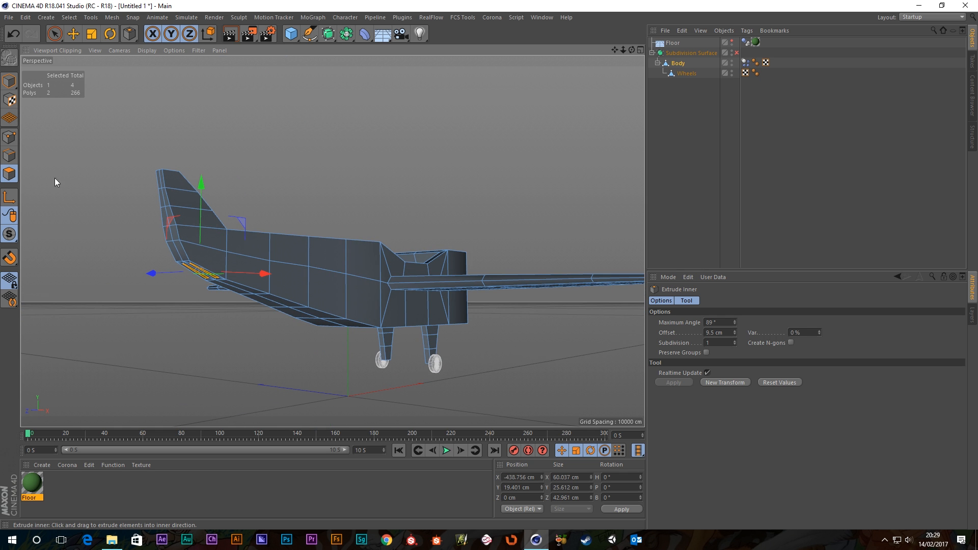
left_click(73, 35)
left_click_drag(219, 306, 335, 213, "alt")
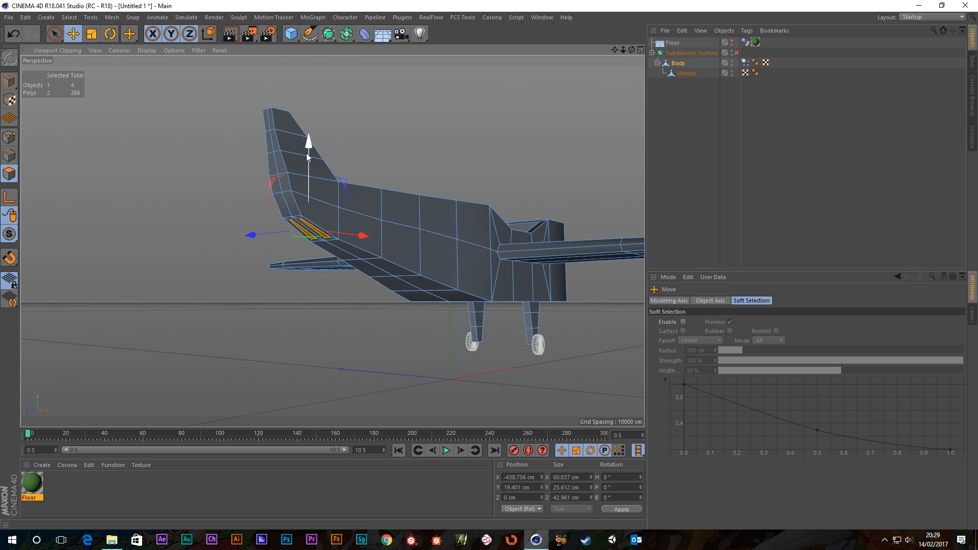
left_click_drag(307, 152, 300, 196, "ctrl")
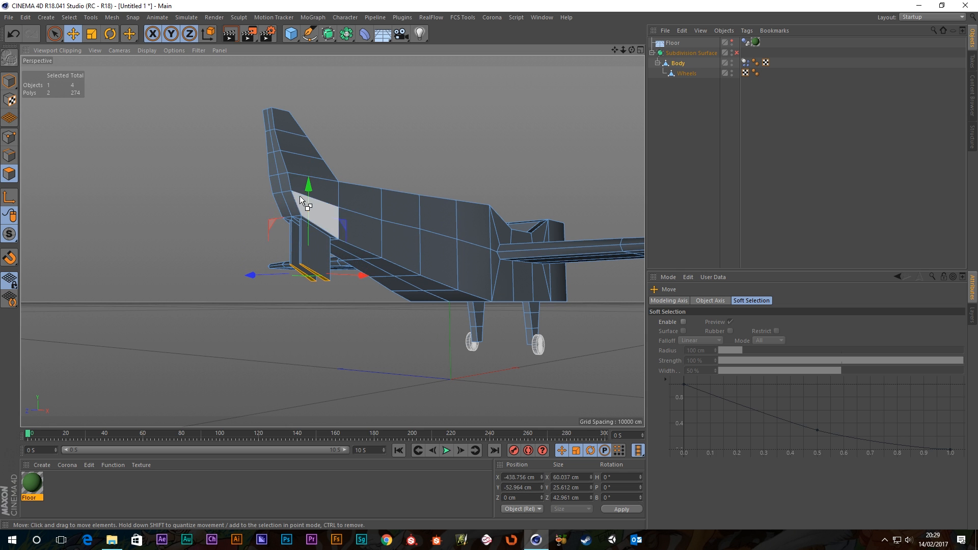
- Flatten the lower ends of the tail struts with a Y size of 0 and scale them to about 28 cm in X
mouse_move(347, 289)
left_mouse_down("alt")
mouse_move(287, 292)
mouse_move(335, 258)
mouse_move(293, 283)
mouse_move(332, 283)
left_mouse_up("alt")
scroll(325, 265, "up", 5)
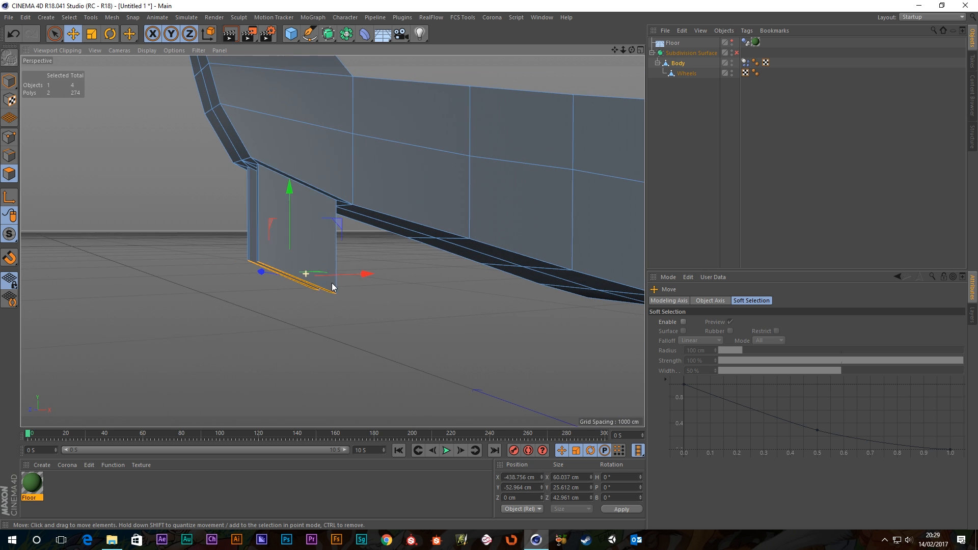
left_click(582, 487)
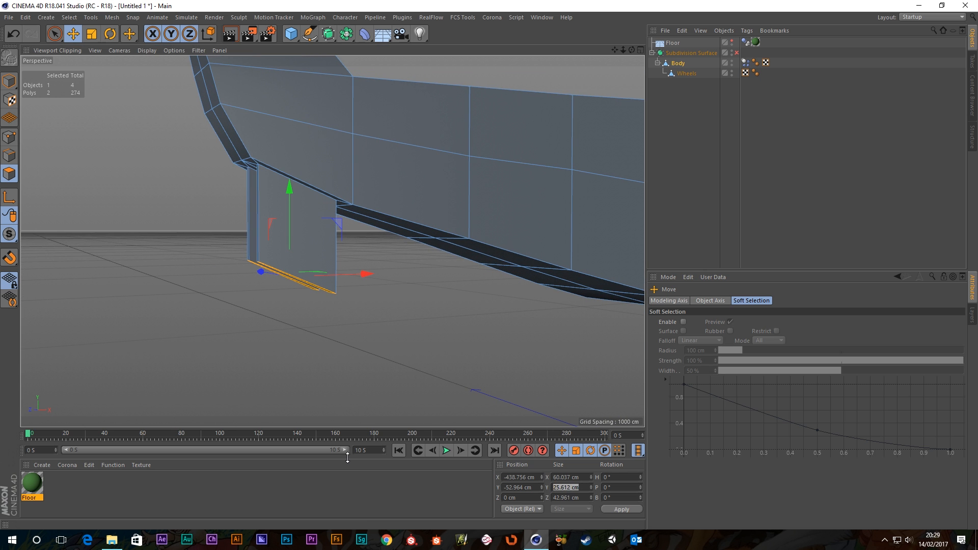
type("0")
key("Return")
scroll(248, 278, "up", 2)
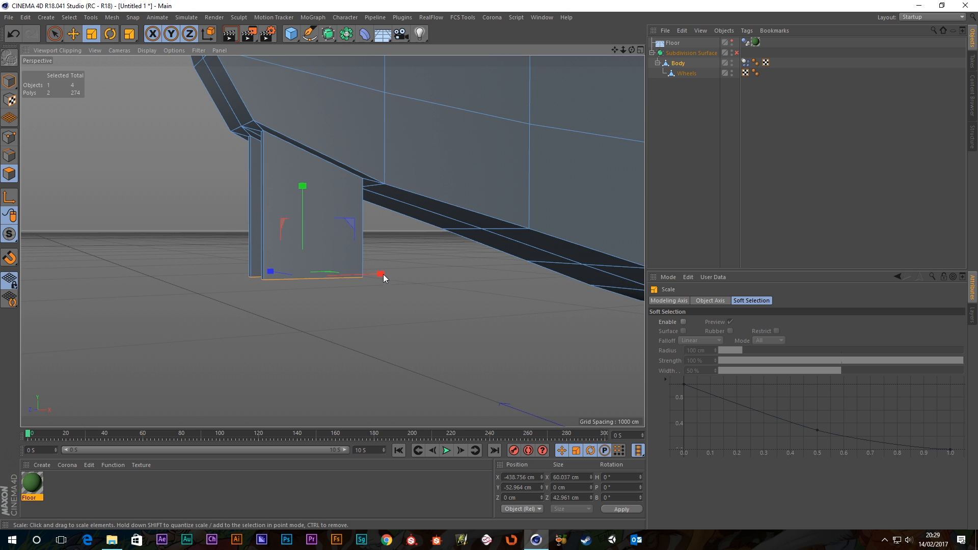
left_click_drag(383, 274, 343, 294)
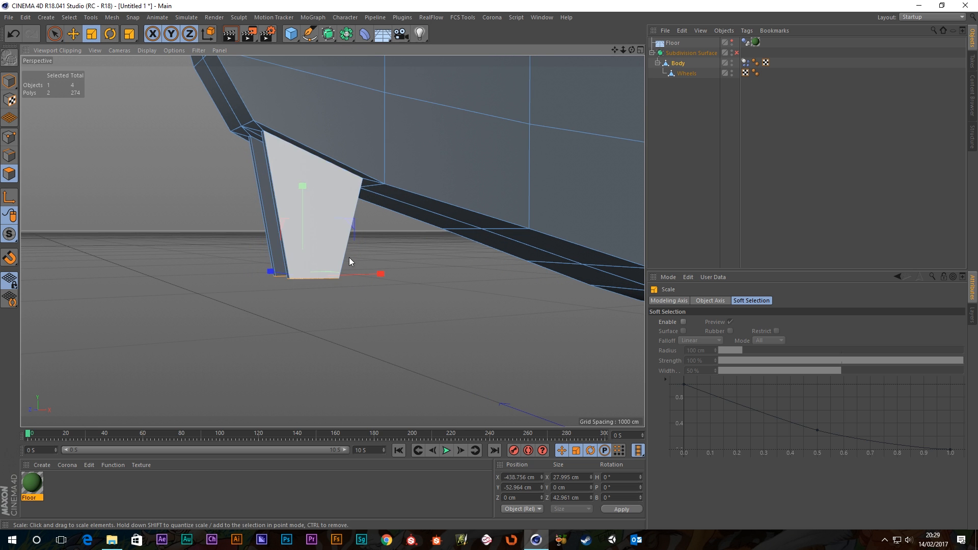
- Shorten the tail struts by raising their lower end faces to about -23.6 cm in Y
left_click_drag(350, 258, 314, 251, "alt")
scroll(301, 265, "down", 5)
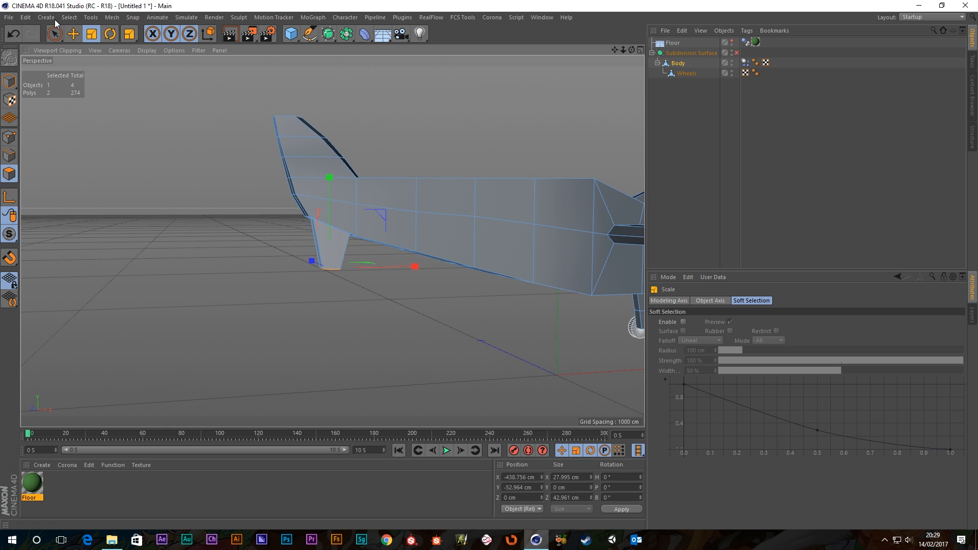
left_click(71, 34)
left_click_drag(330, 194, 326, 170)
- Add a Cylinder primitive for the tail wheel and set its orientation to +Z
left_click_drag(375, 267, 371, 109, "alt")
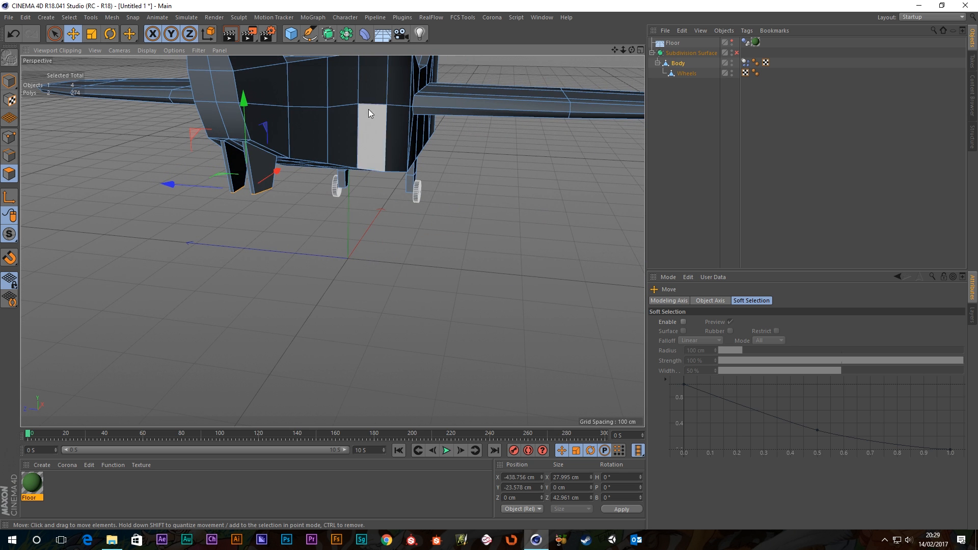
left_click(290, 34)
key("ctrl+z")
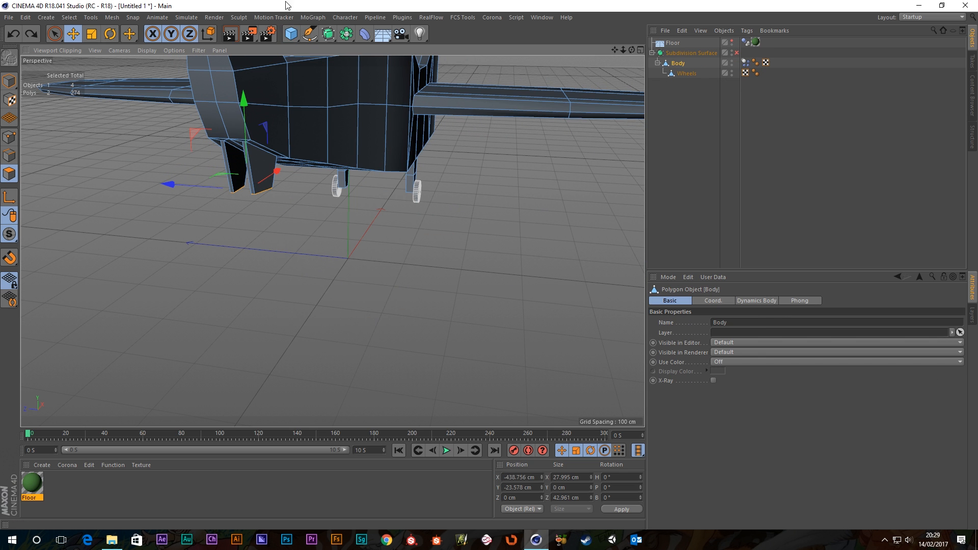
left_click(291, 36)
left_click(497, 53)
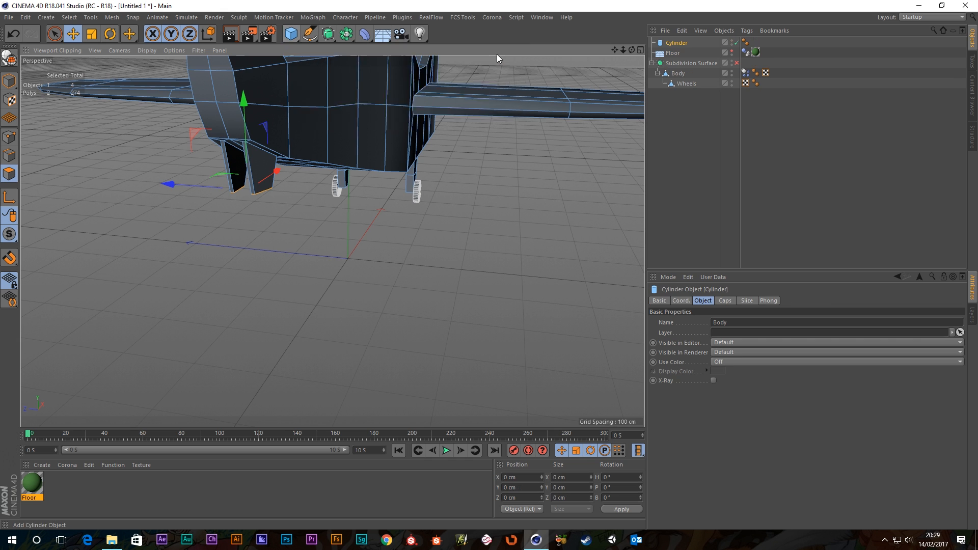
left_click(720, 363)
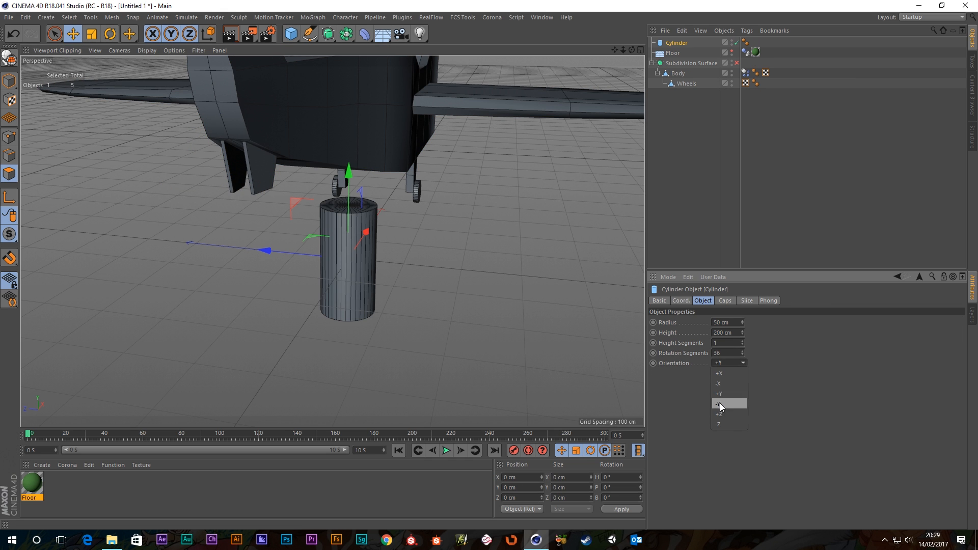
left_click(720, 415)
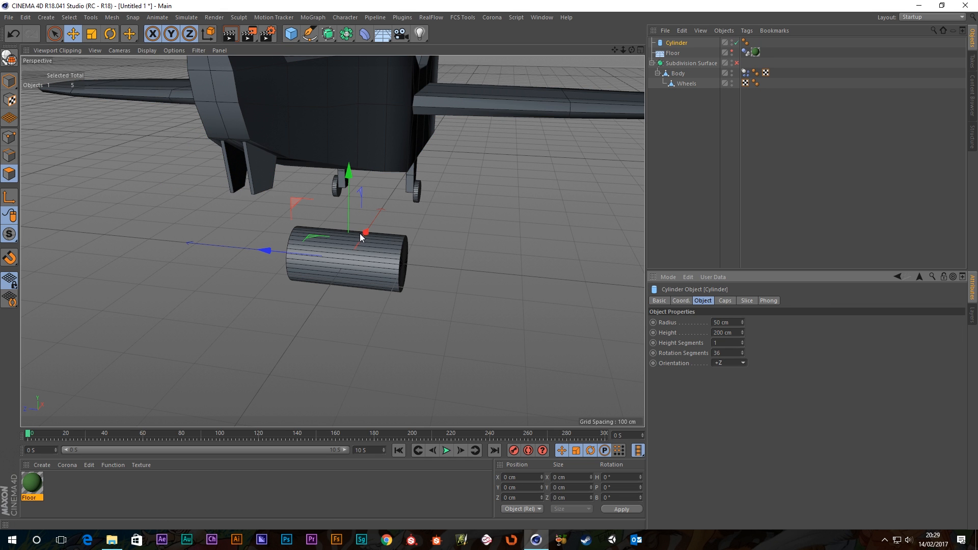
- Move the cylinder back and up to sit roughly under the tail struts
left_click_drag(365, 233, 324, 310)
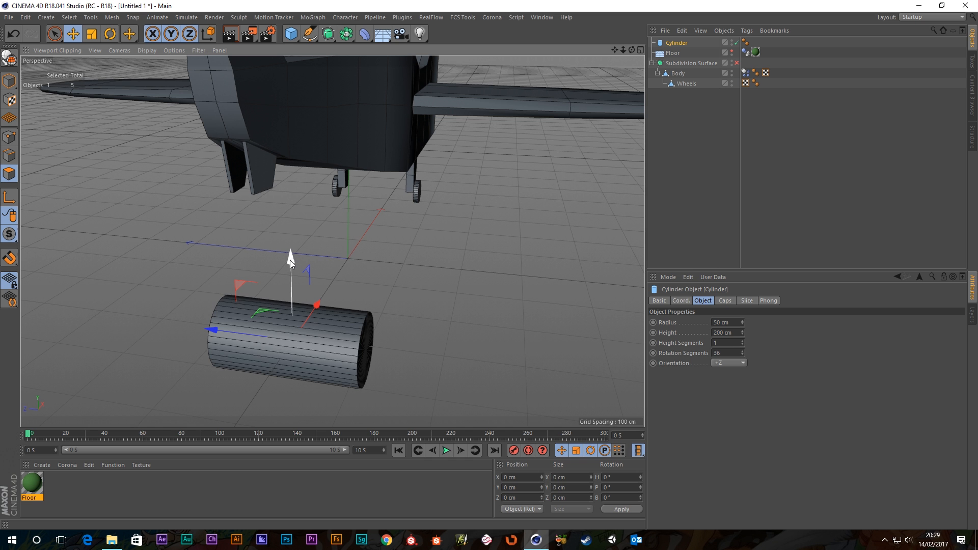
left_click_drag(289, 260, 273, 90)
left_click_drag(313, 159, 280, 184)
- Centre the cylinder on the lower ends of the tail struts in the Front view
middle_click(455, 283)
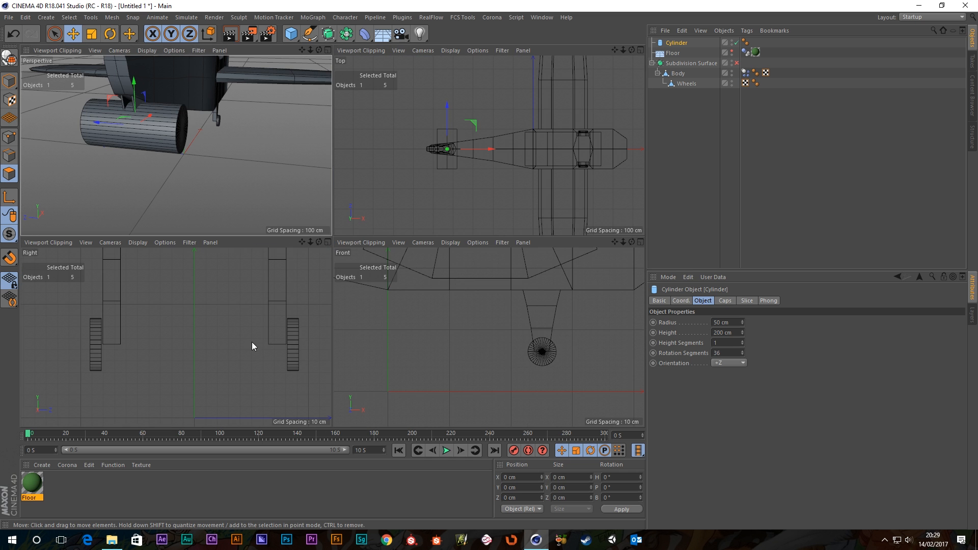
middle_click(473, 339)
scroll(558, 255, "up", 5)
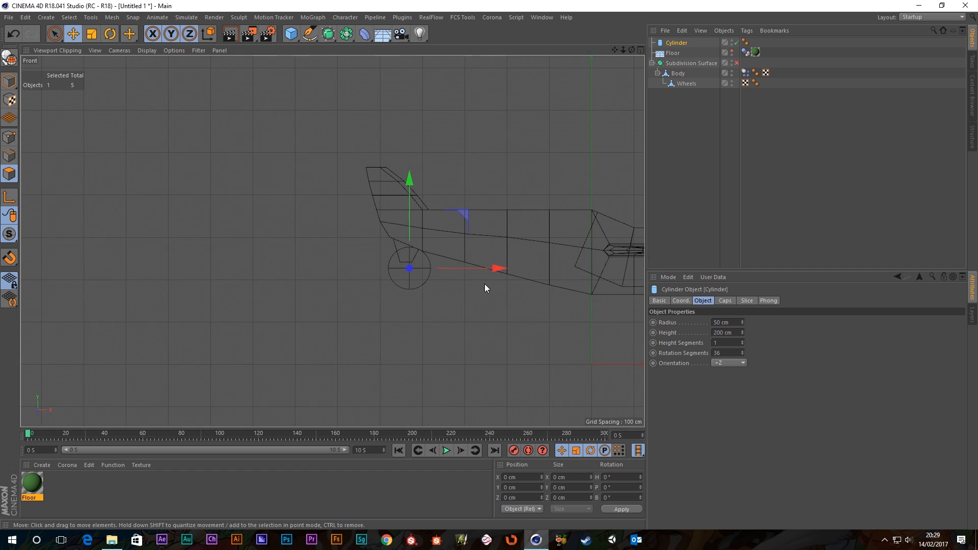
scroll(442, 265, "up", 5)
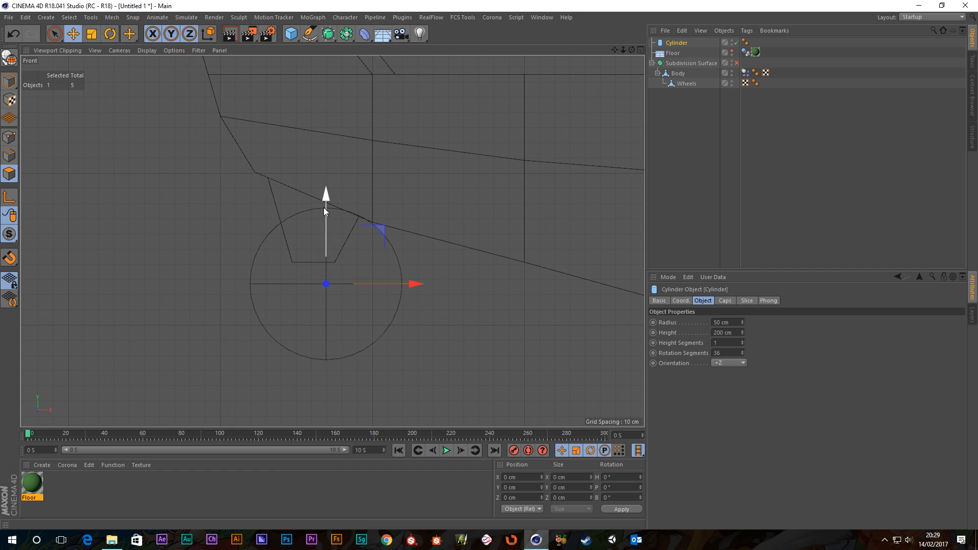
left_click_drag(324, 211, 326, 183)
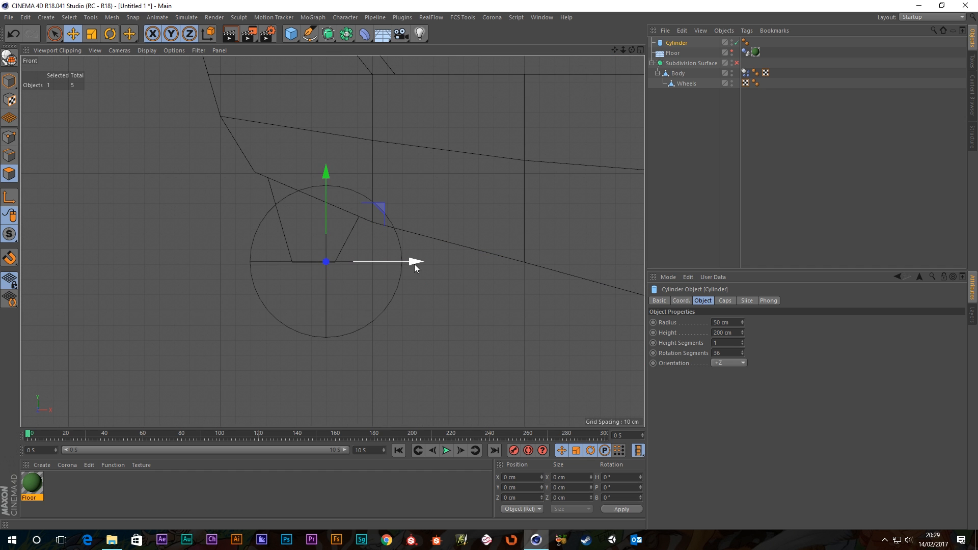
left_click_drag(415, 264, 401, 264)
- Shrink the cylinder to a radius of 19 cm and a height of 14 cm so it fits between the struts
left_click_drag(742, 326, 742, 342)
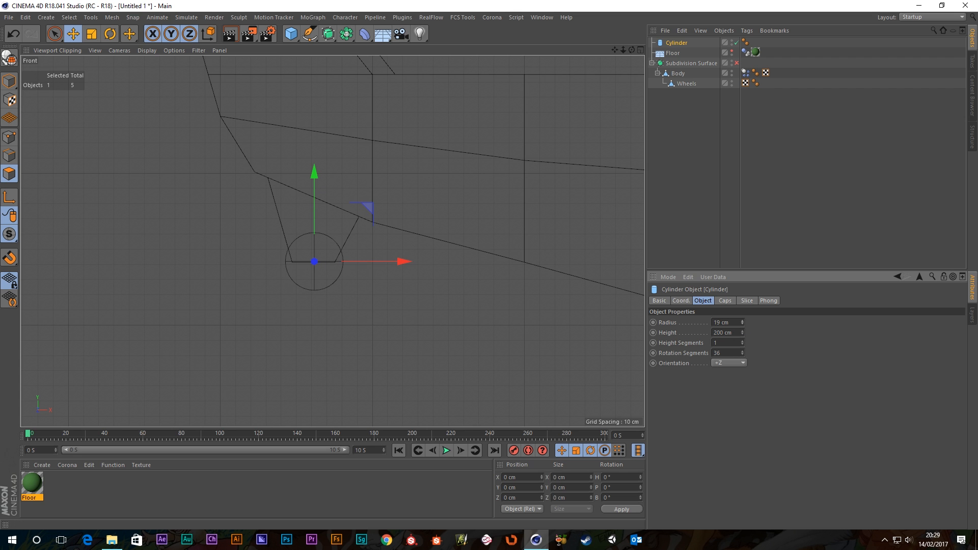
middle_click(331, 247)
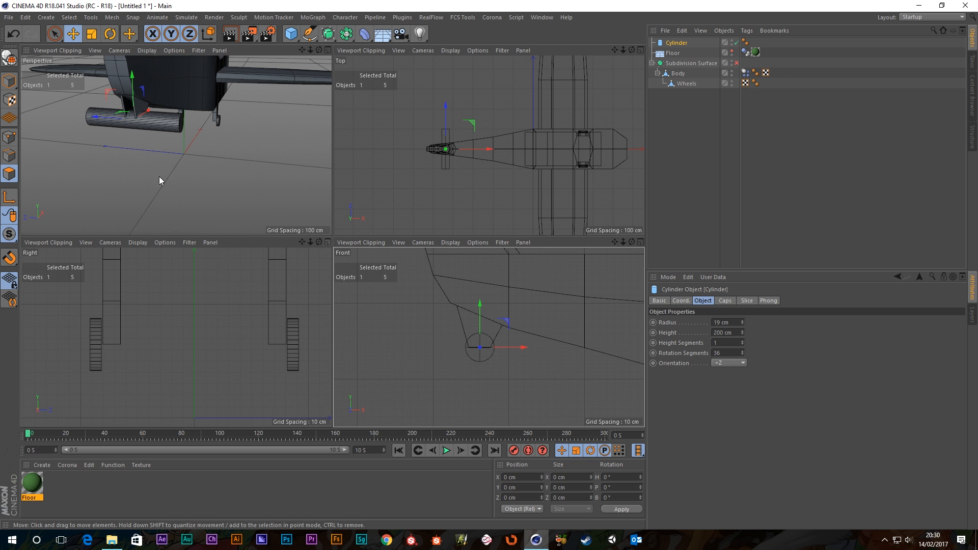
middle_click(137, 114)
middle_click_drag(394, 198, 541, 256, "alt")
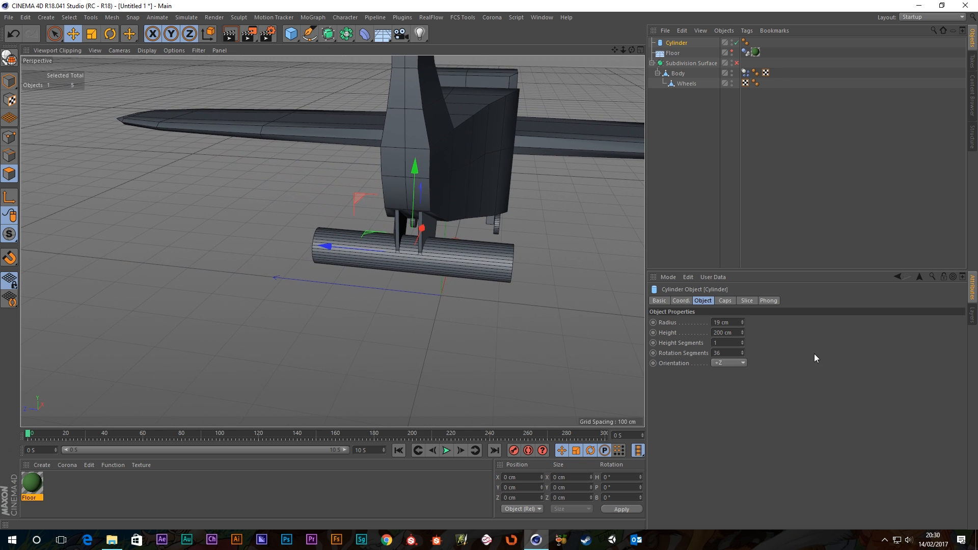
left_click_drag(742, 333, 742, 341)
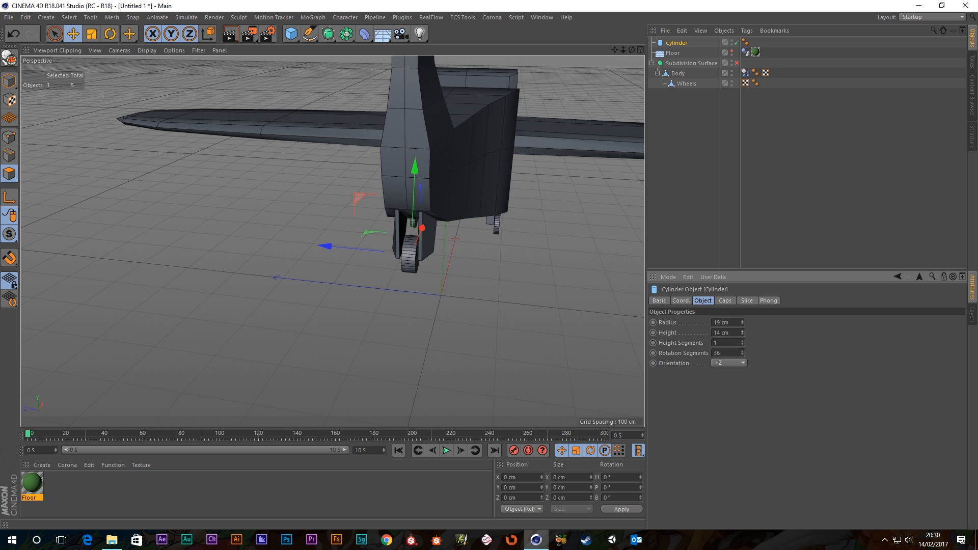
- Convert the tail wheel cylinder into an editable polygon object
scroll(428, 256, "up", 3)
left_click_drag(429, 263, 449, 267, "alt")
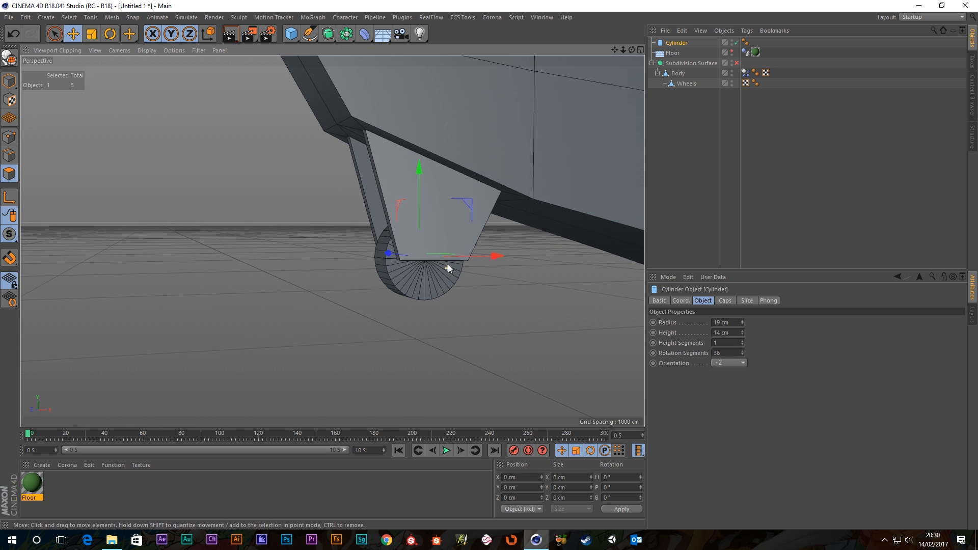
left_click(677, 44)
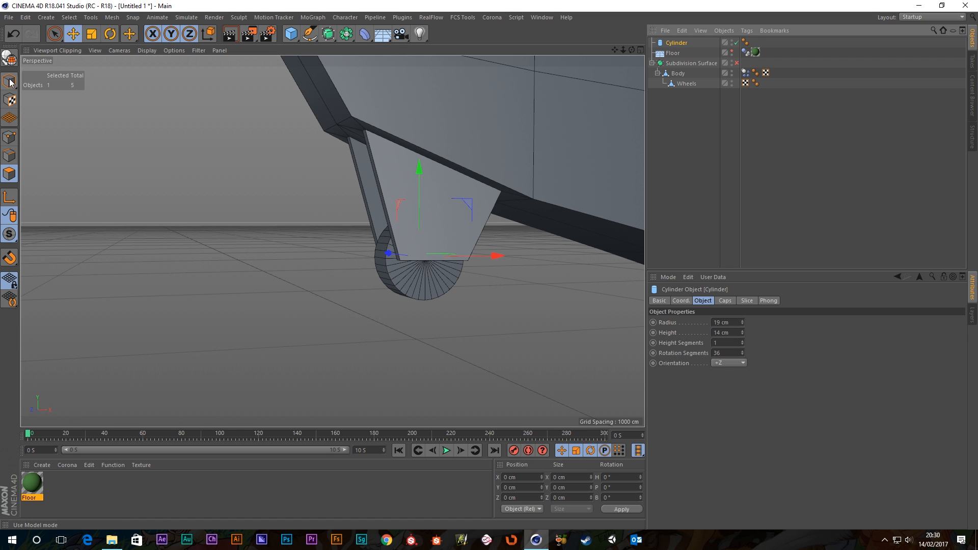
left_click(10, 58)
- Optimize all points of the tail wheel cylinder with a tolerance of 0.01 cm to merge its caps
scroll(89, 212, "up", 2)
left_click(9, 138)
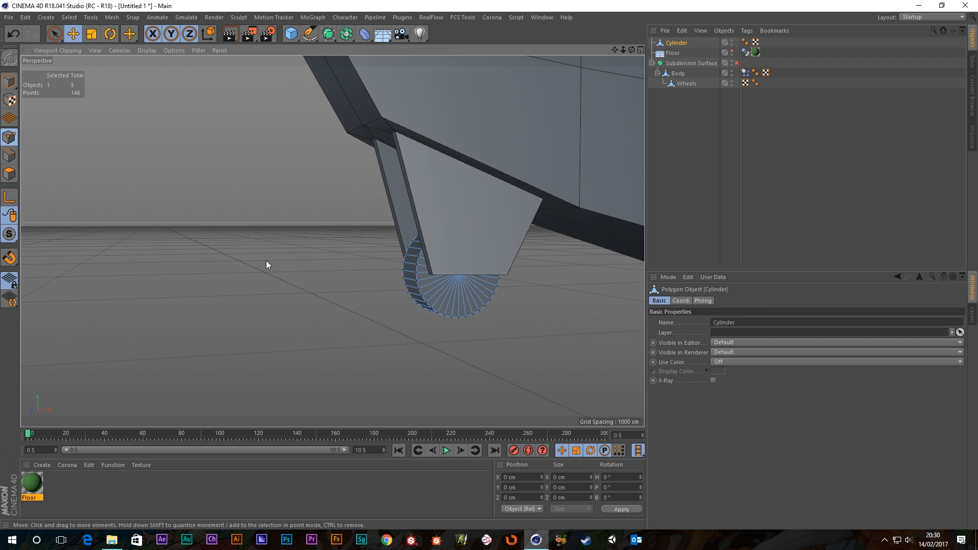
key("ctrl+a")
right_click(245, 214)
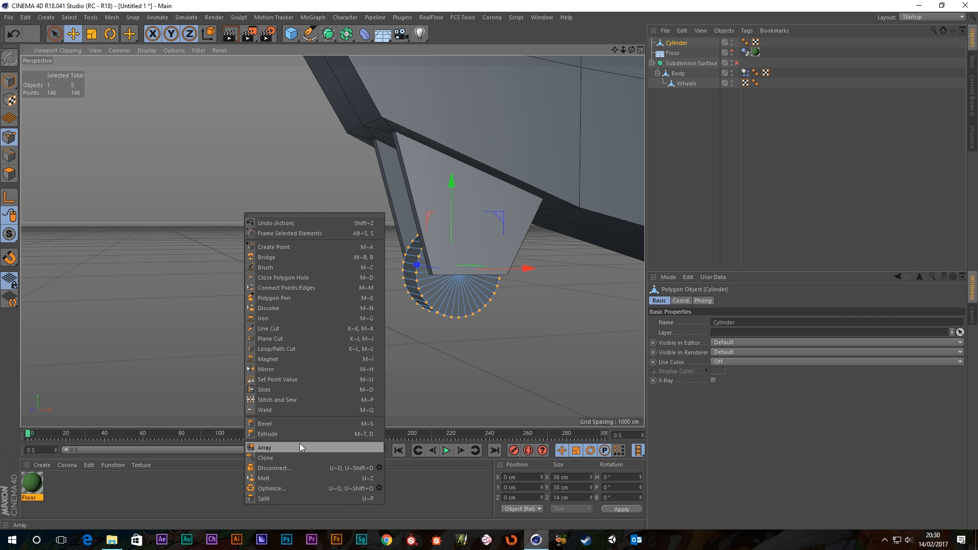
left_click(379, 488)
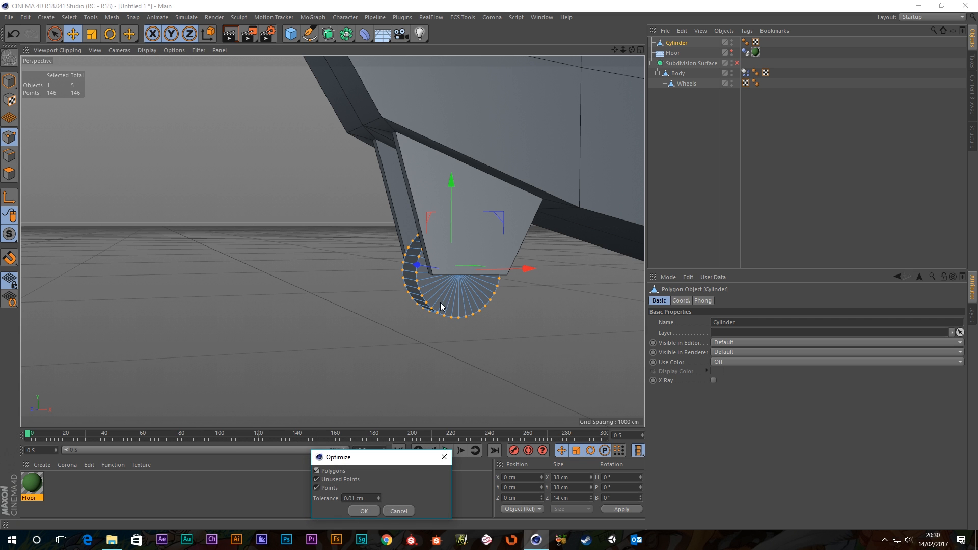
left_click(366, 512)
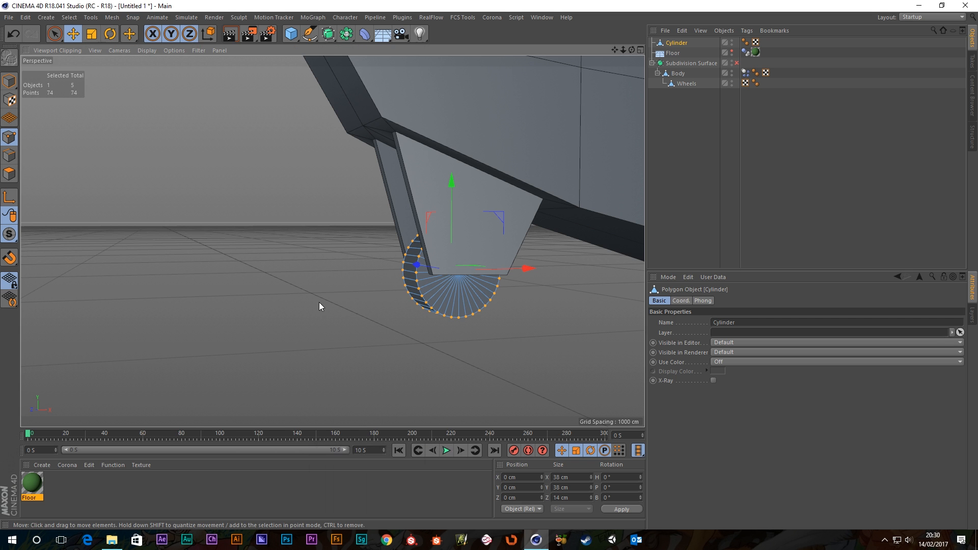
- Rename the cylinder Back Wheel and make it a child of Body, below Wheels
double_click(676, 42)
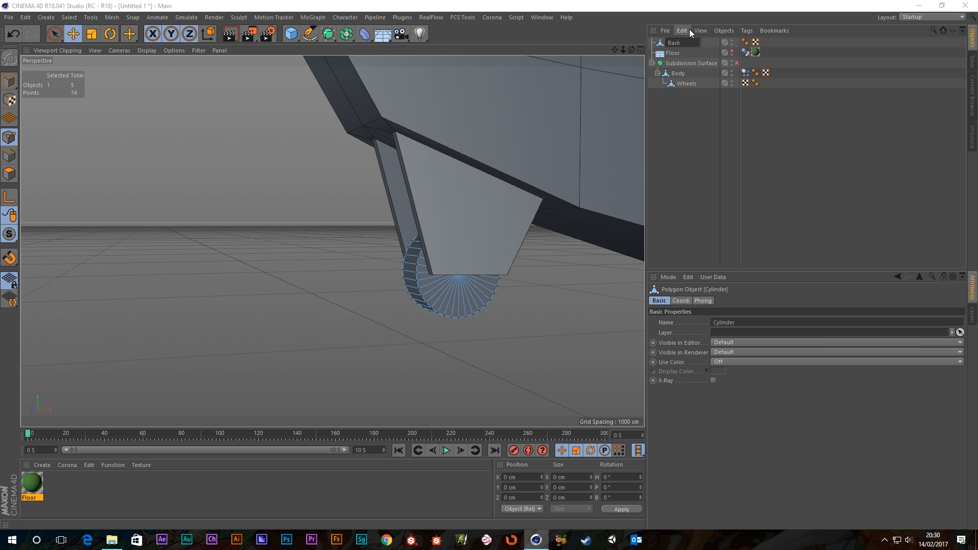
type("Back Wheel")
key("Return")
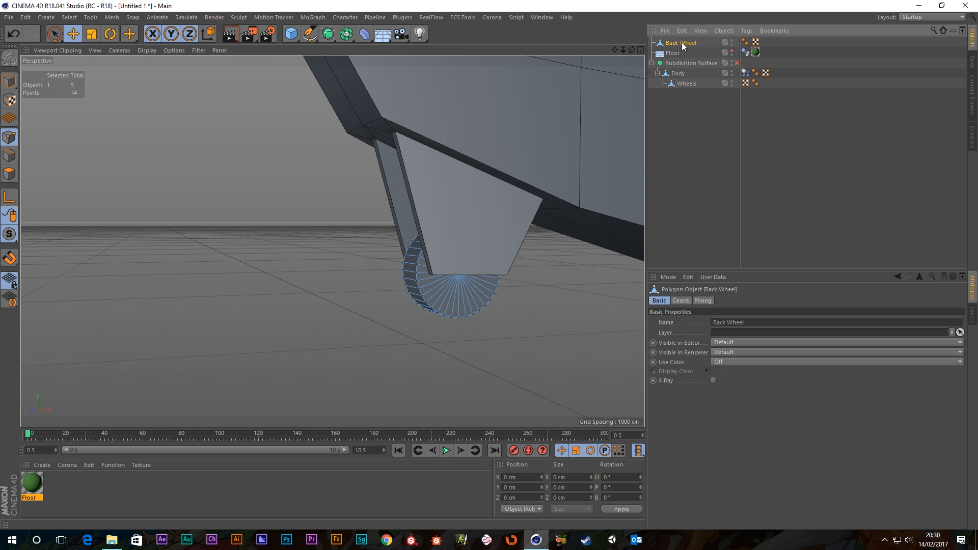
left_click_drag(677, 44, 689, 87)
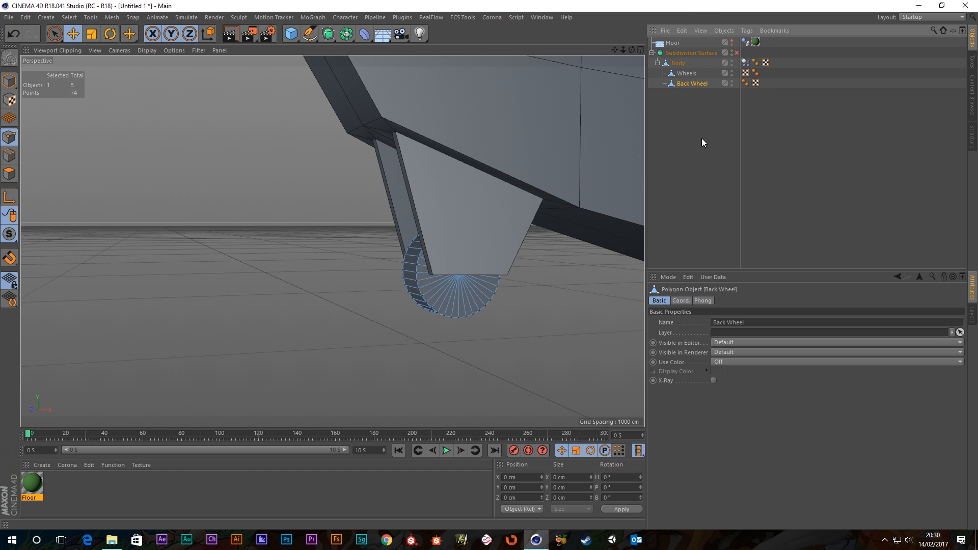
- Deselect the back wheel and turn the Subdivision Surface back on to smooth the whole airplane
left_click(702, 139)
scroll(454, 204, "down", 10)
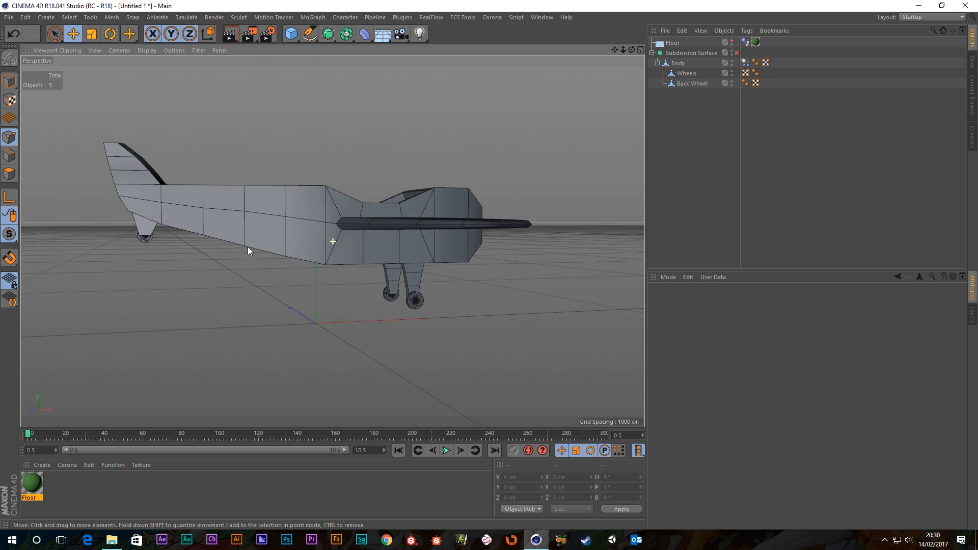
left_click_drag(248, 247, 416, 240, "alt")
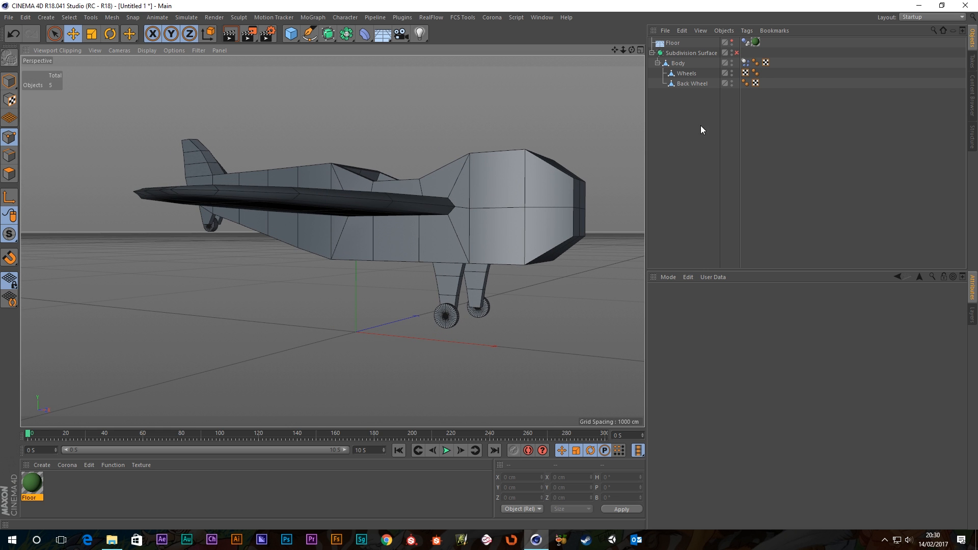
left_click(738, 53)
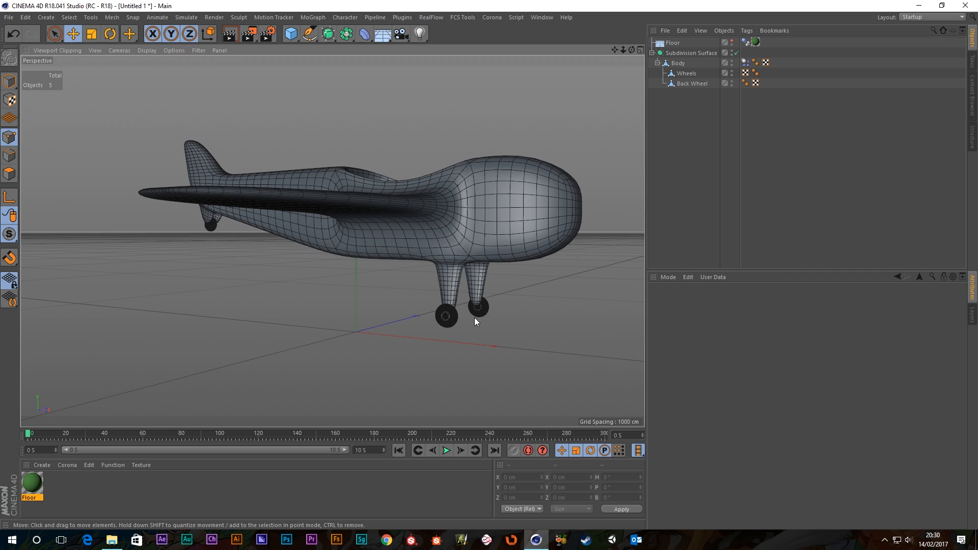
- Play the dynamics simulation of the smoothed airplane, stop it and rewind to the start
scroll(429, 215, "up", 6)
left_click_drag(481, 247, 422, 220, "alt")
left_click(447, 451)
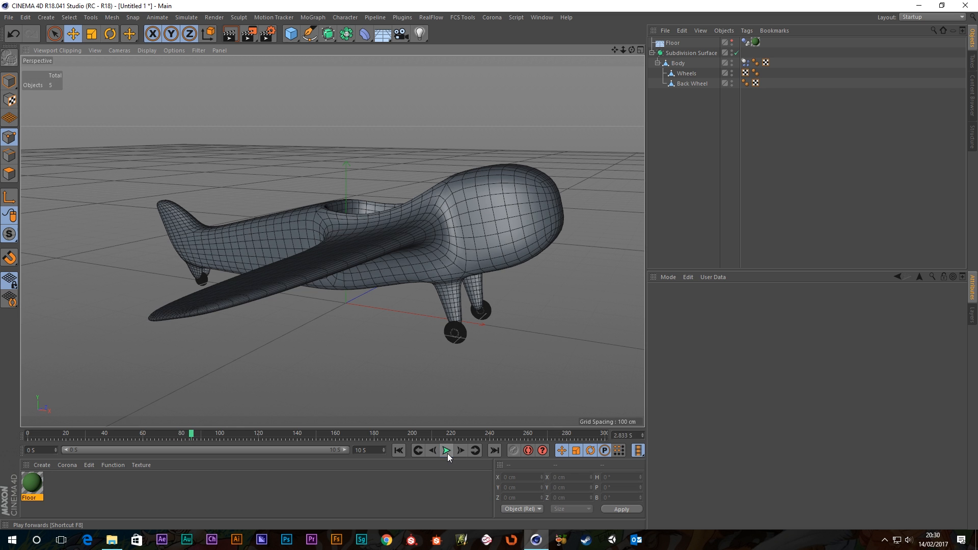
left_click(448, 452)
left_click(397, 449)
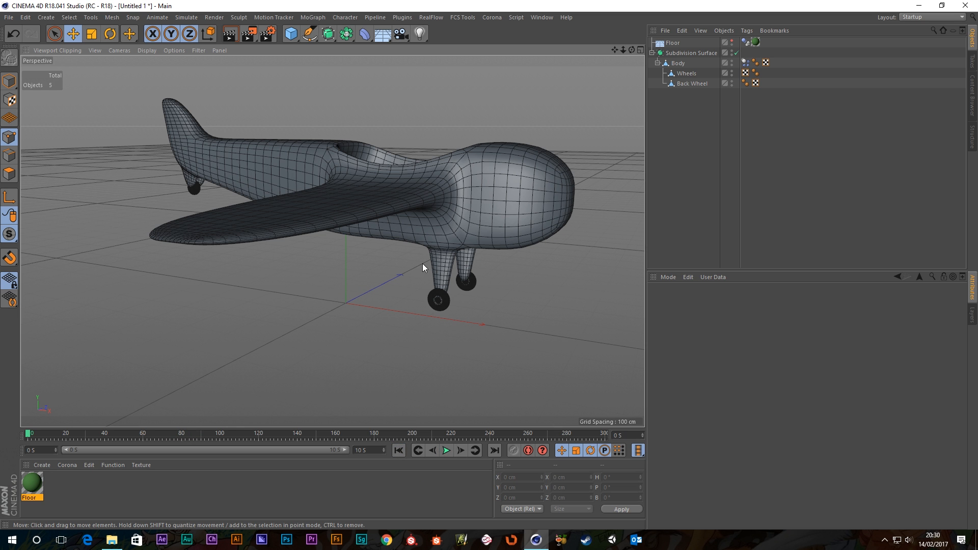
scroll(423, 264, "up", 5)
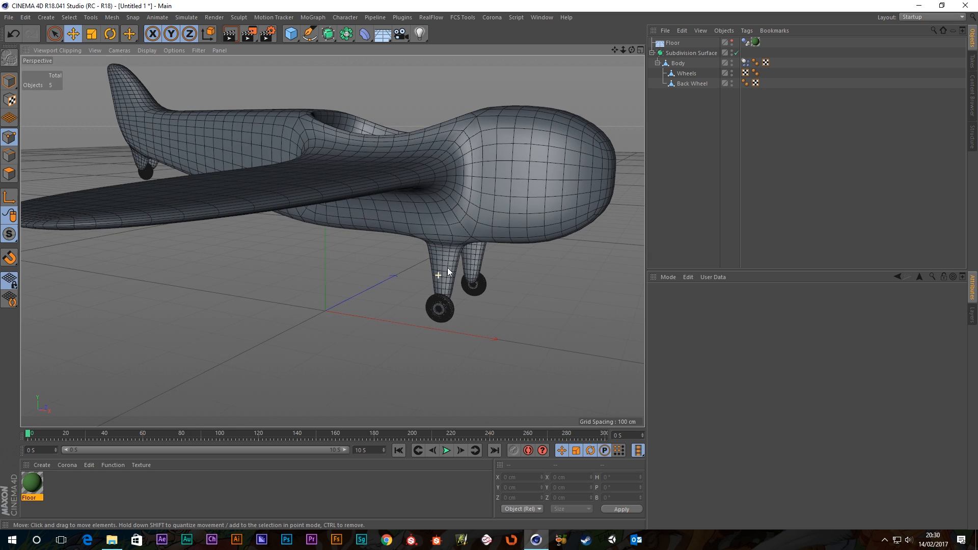
- Set Inherit Tag on Body's dynamics tag to Apply Tag to Children and test-play the simulation, rewinding to the start
left_click(747, 64)
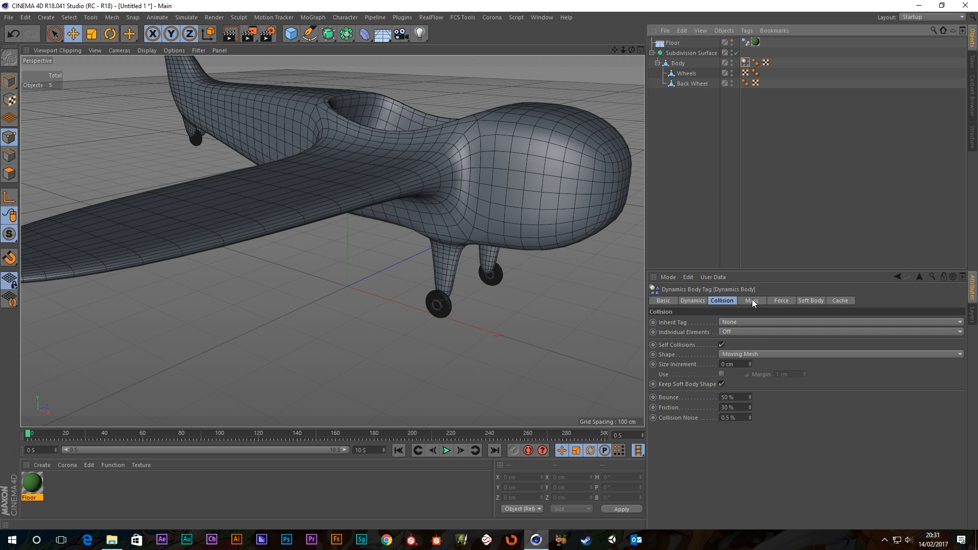
left_click(733, 322)
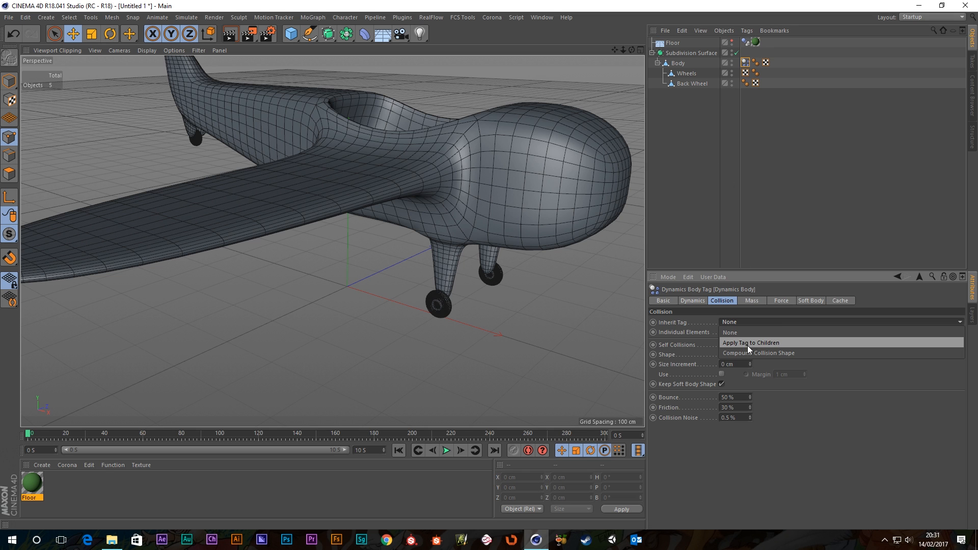
left_click(754, 344)
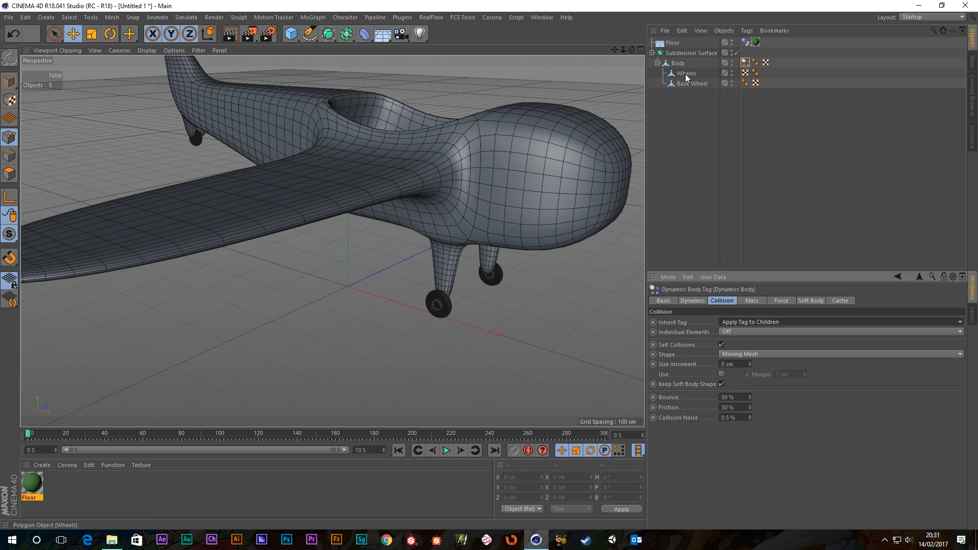
left_click(446, 451)
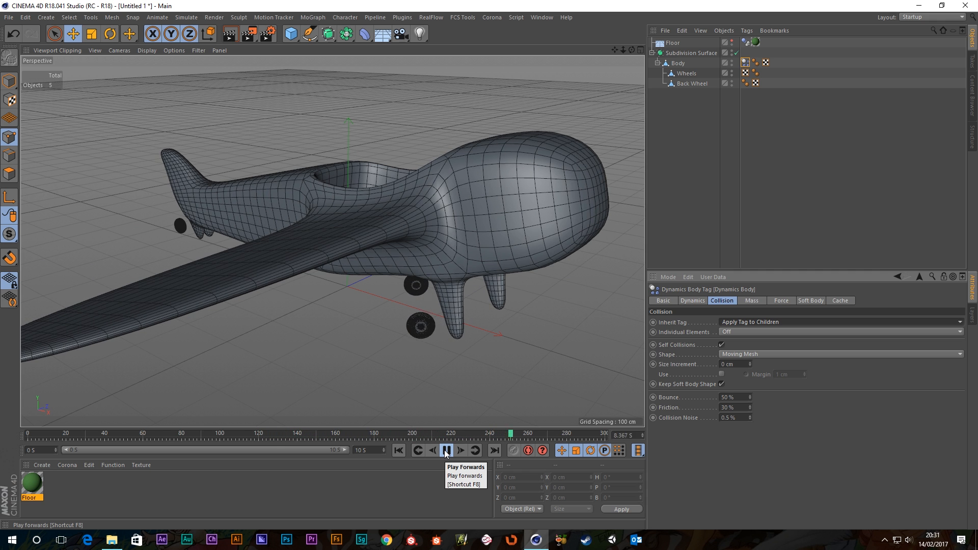
left_click(447, 450)
left_click(398, 450)
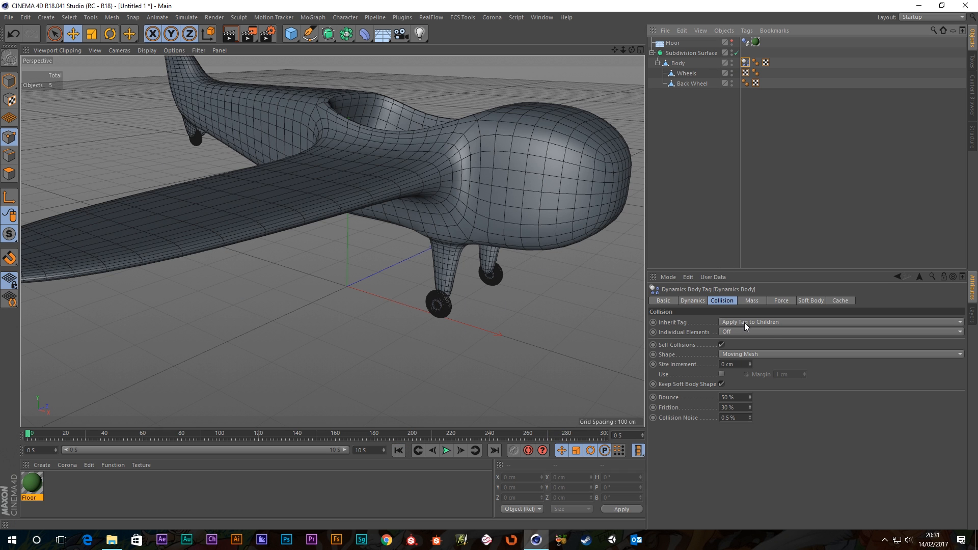
- Make the Floor visible in the viewport and replay the simulation against it, rewinding to the start
left_click(731, 42)
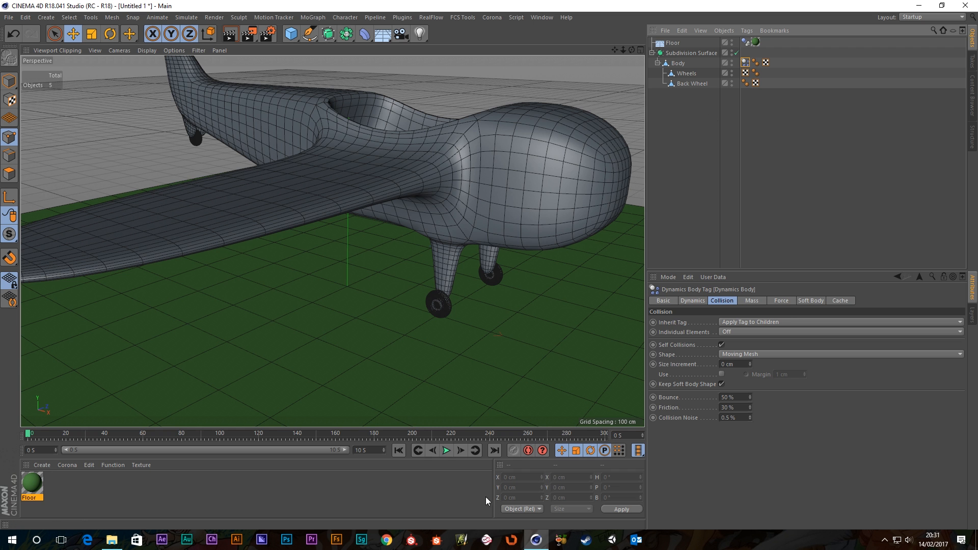
left_click(446, 451)
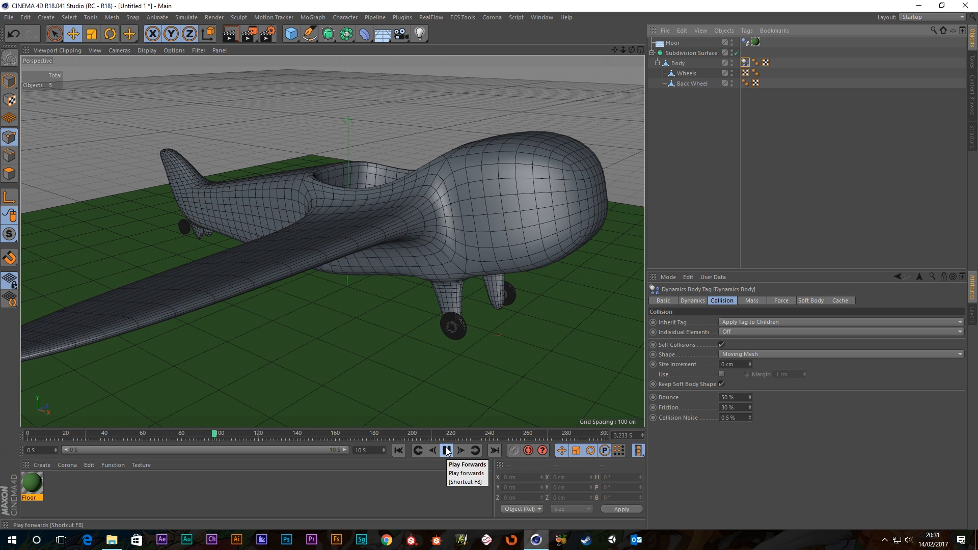
left_click(446, 451)
left_click(399, 450)
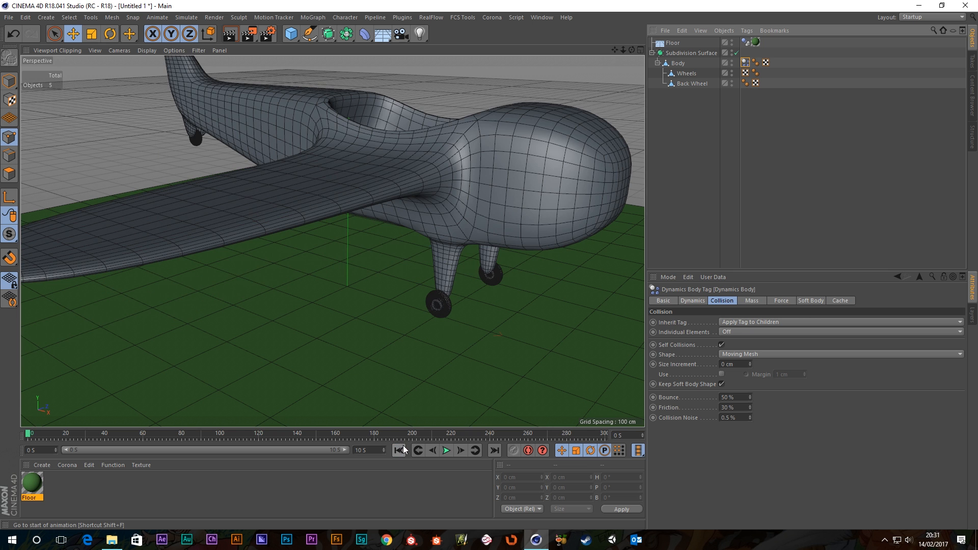
- Split the polygons of the far front wheel into a separate object and delete them from the Wheels object
left_click(687, 73)
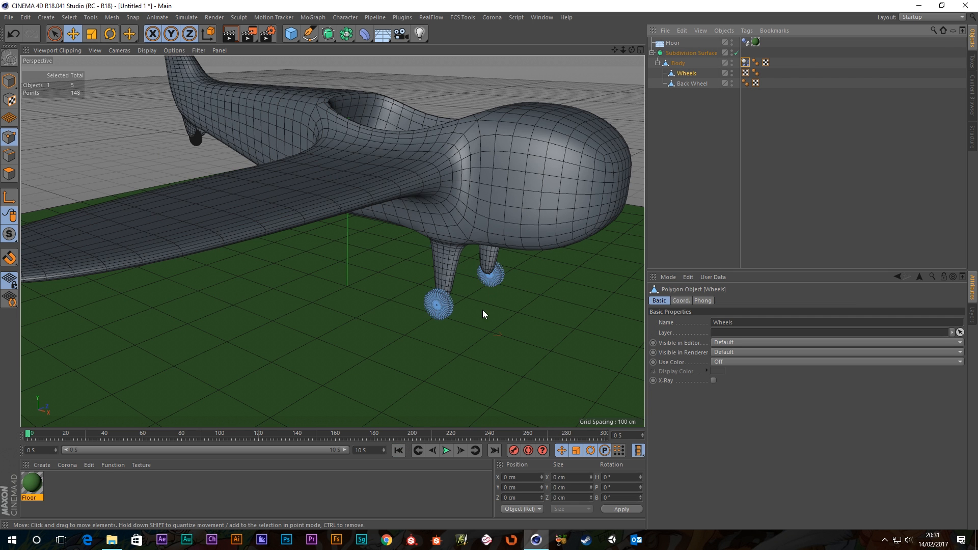
scroll(459, 305, "up", 8)
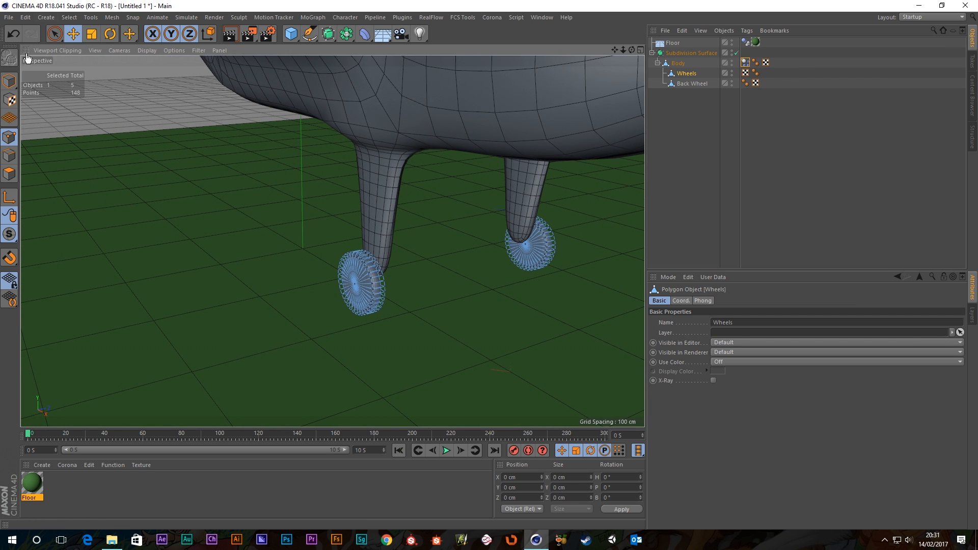
left_click(54, 35)
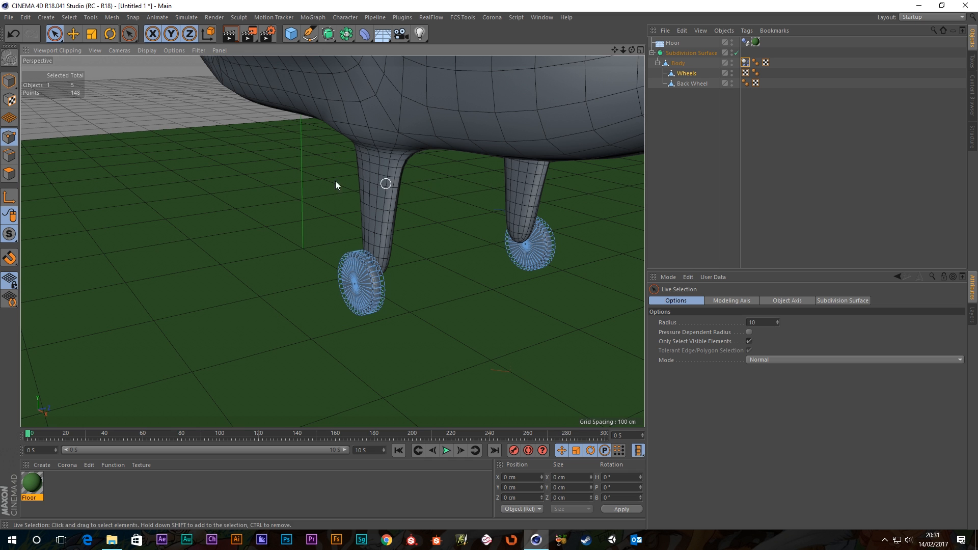
left_click_drag(56, 35, 82, 76)
left_click_drag(474, 185, 604, 343)
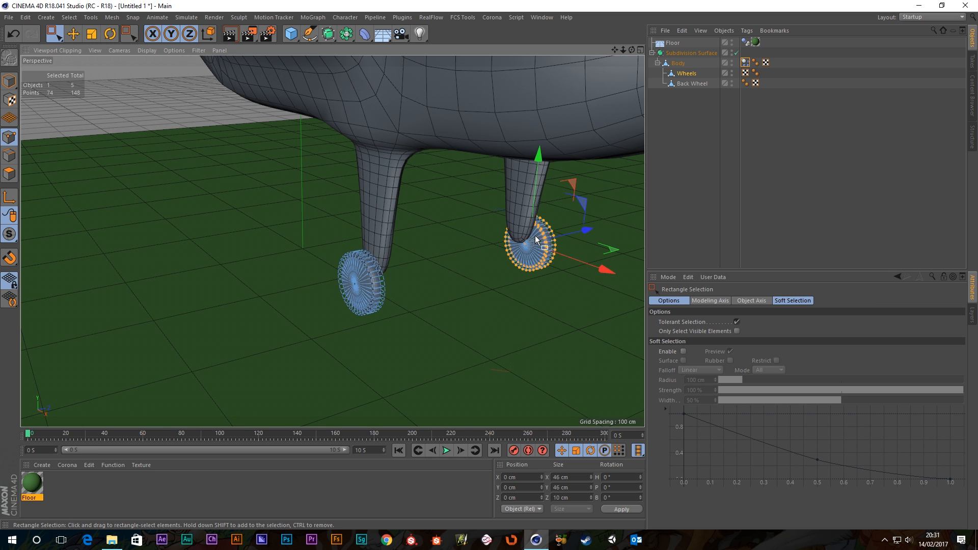
left_click_drag(540, 241, 327, 240, "alt")
left_click(9, 174)
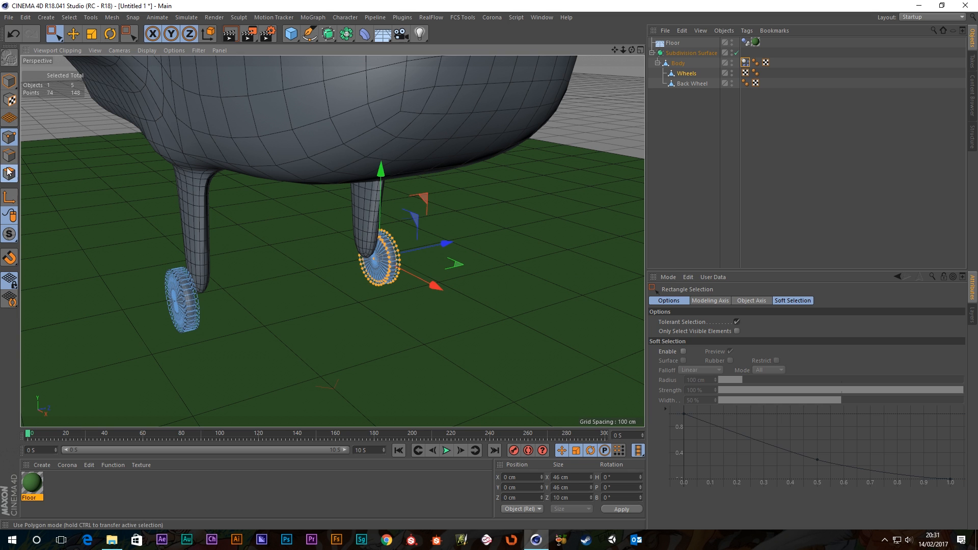
left_click_drag(322, 207, 468, 314)
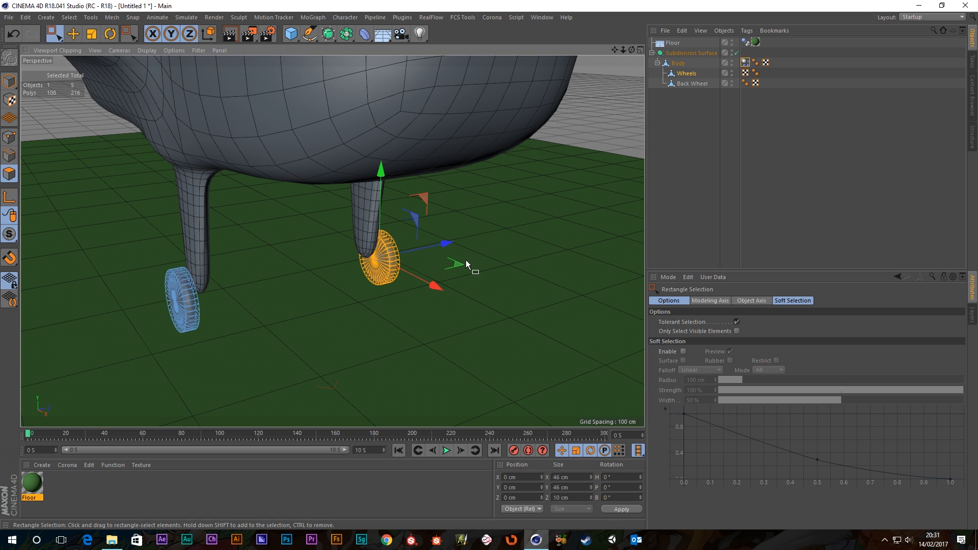
right_click(483, 263)
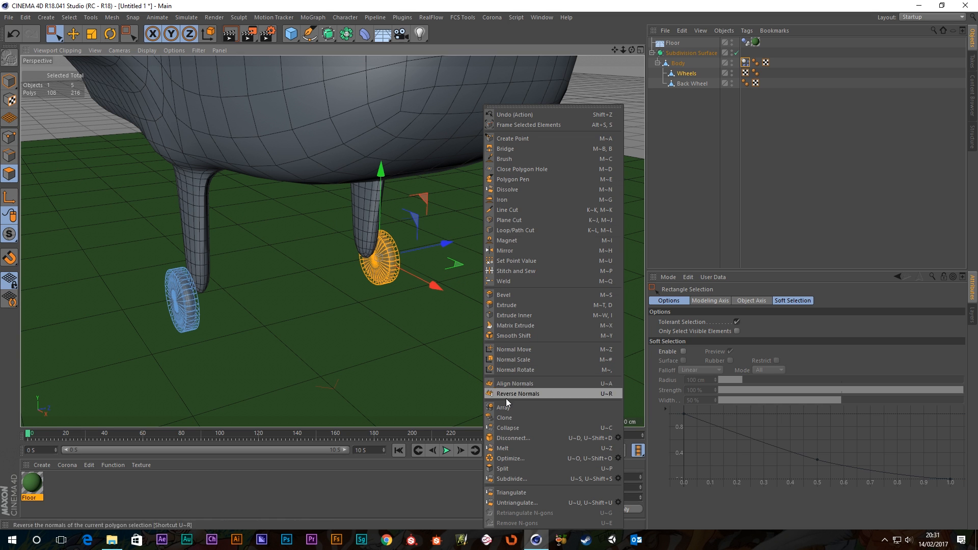
left_click(525, 469)
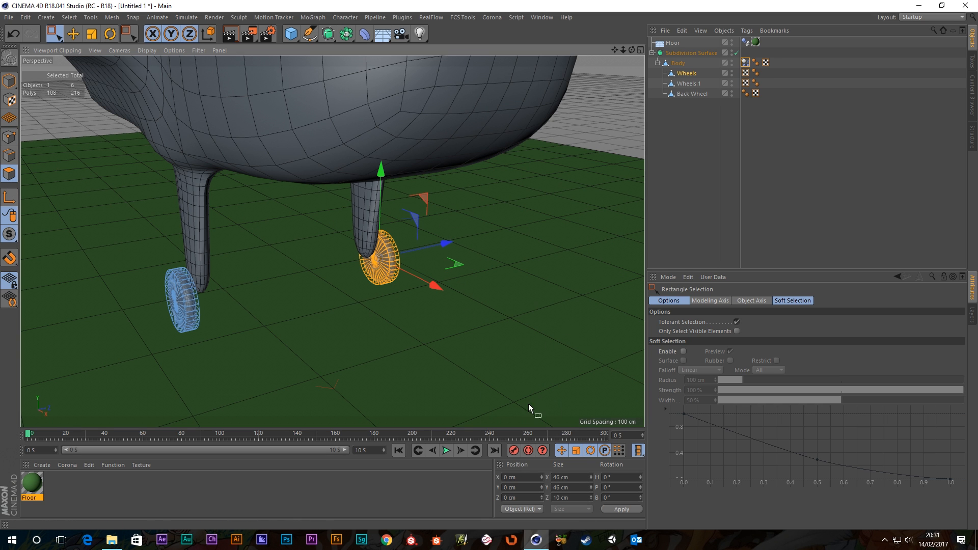
left_click(574, 224)
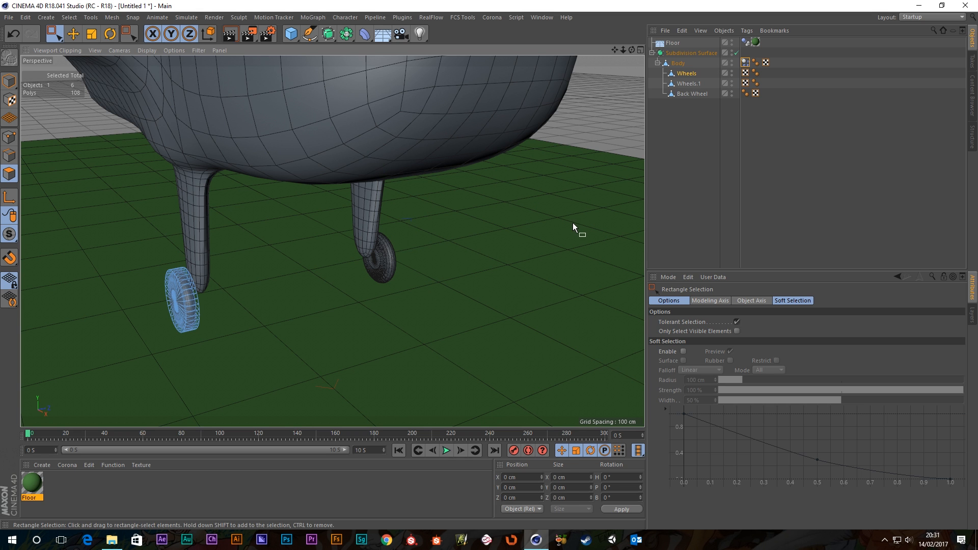
- Identify which front wheel each object holds and rename Wheels.1 as Left Wheel
left_click(665, 120)
left_click(688, 75)
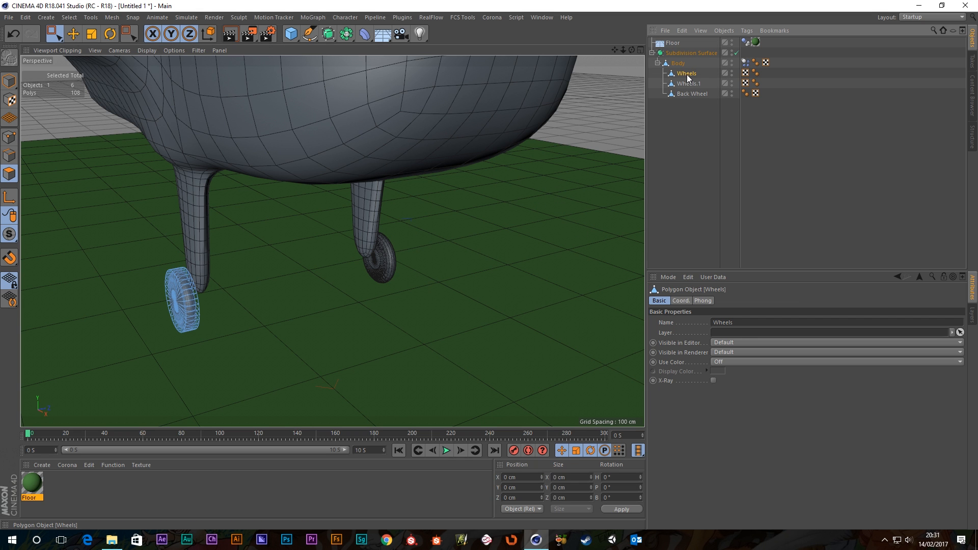
left_click(688, 84)
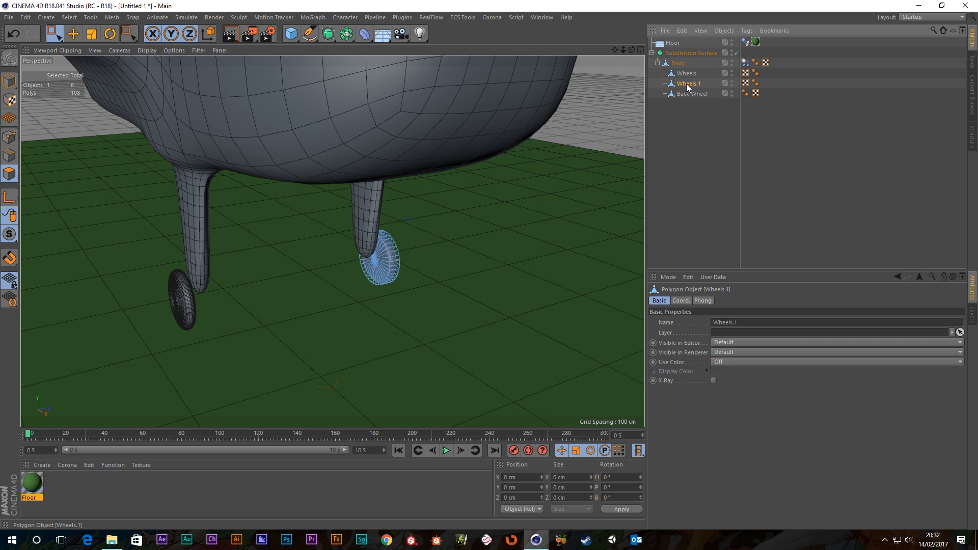
double_click(691, 84)
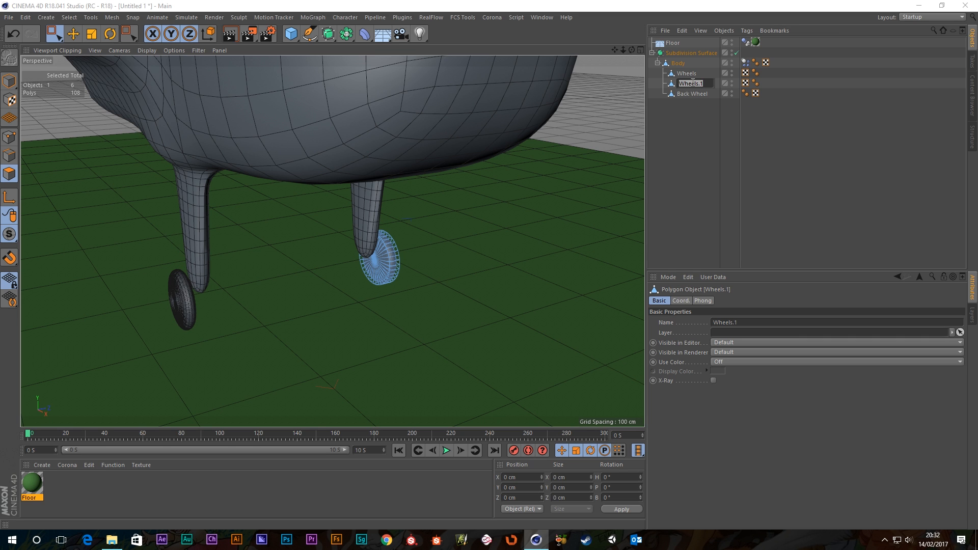
type("Left")
key("Return")
- Rename the remaining Wheels object as Right Wheel
left_click(687, 95)
double_click(687, 94)
double_click(688, 74)
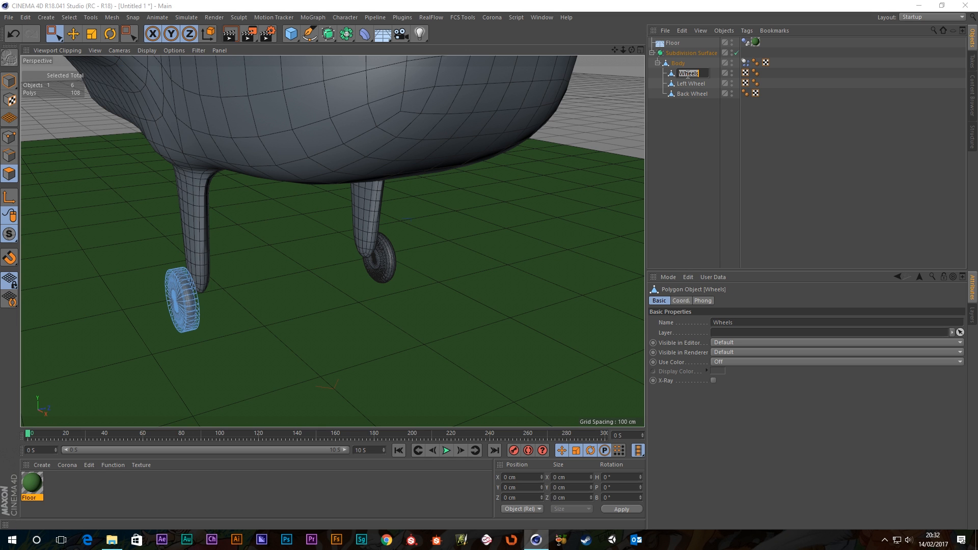
type("R")
key("Return")
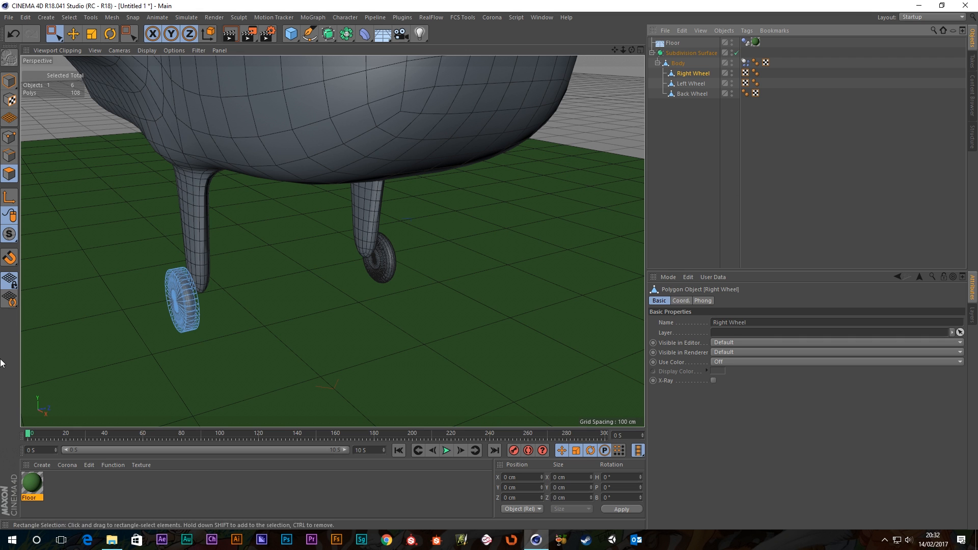
- Remove the leftover points of the split-off wheel from the Right Wheel object and deselect it
left_click(10, 137)
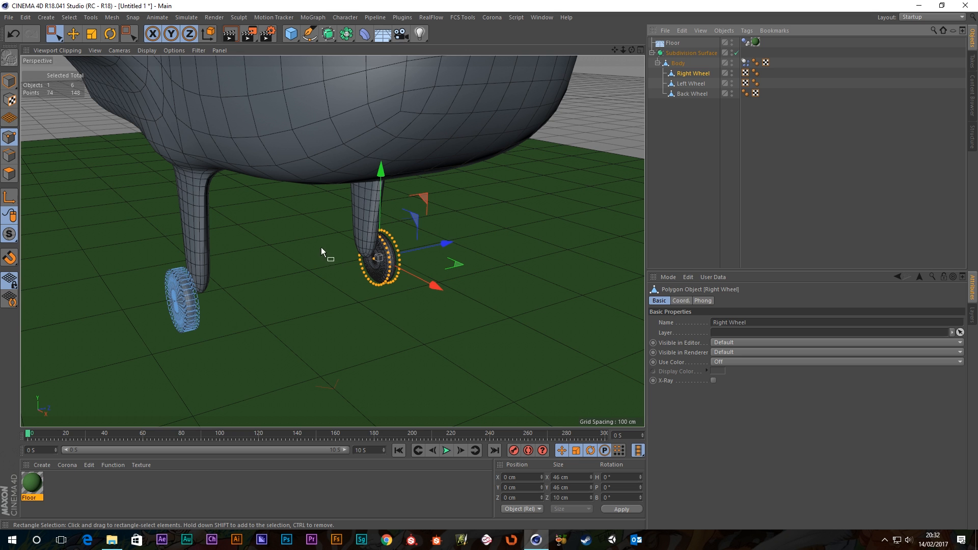
left_click_drag(460, 320, 308, 185)
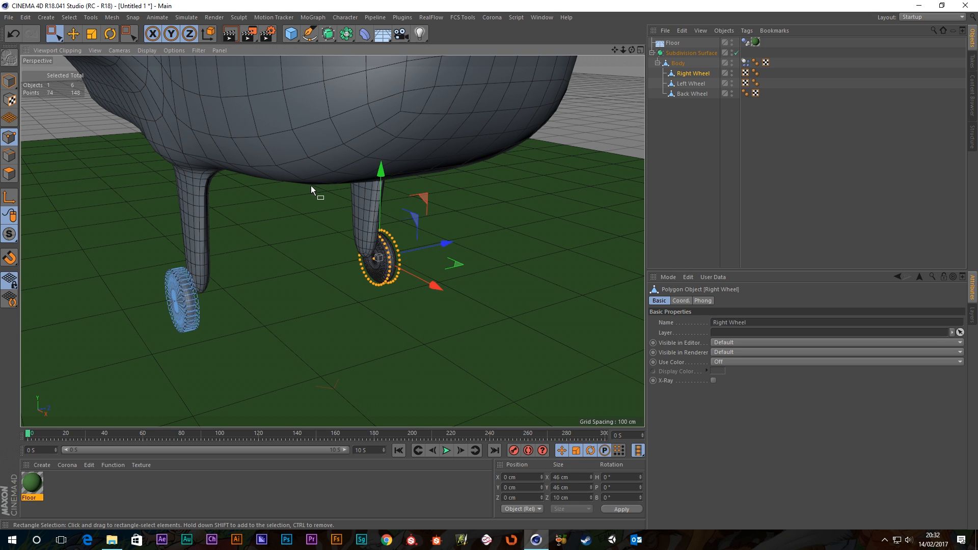
left_click(326, 191)
left_click(684, 149)
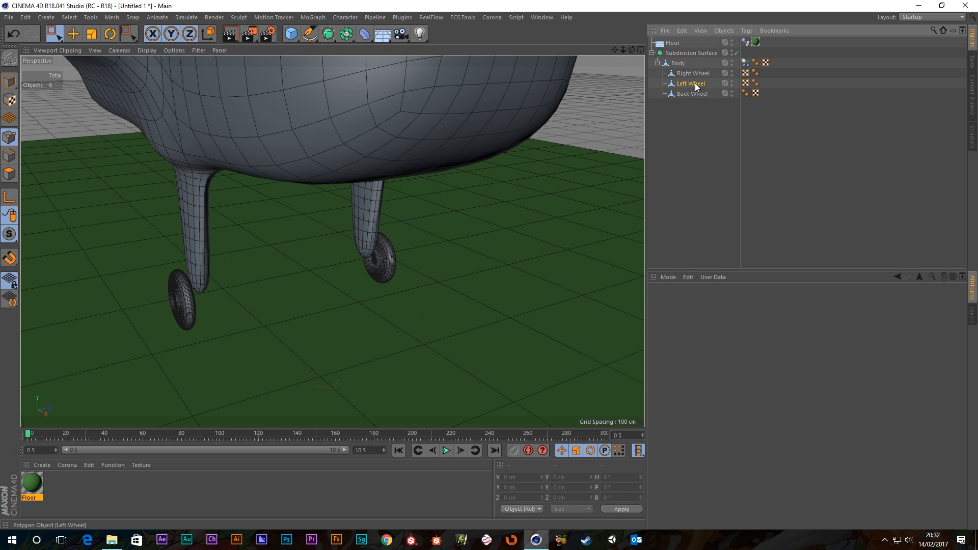
- Check the Left Wheel's points, return to Model mode and clear the selection
left_click(695, 84)
left_click(277, 325)
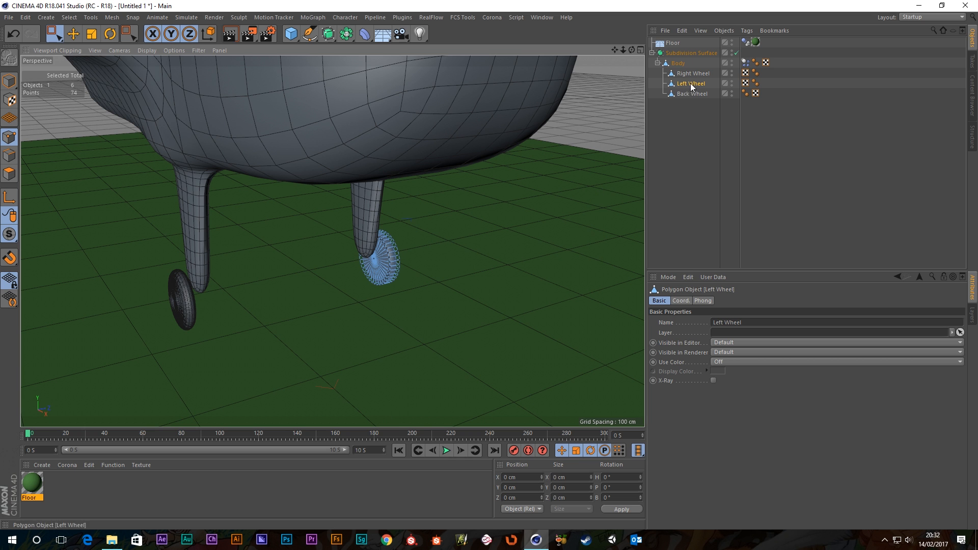
left_click(9, 81)
left_click(421, 212)
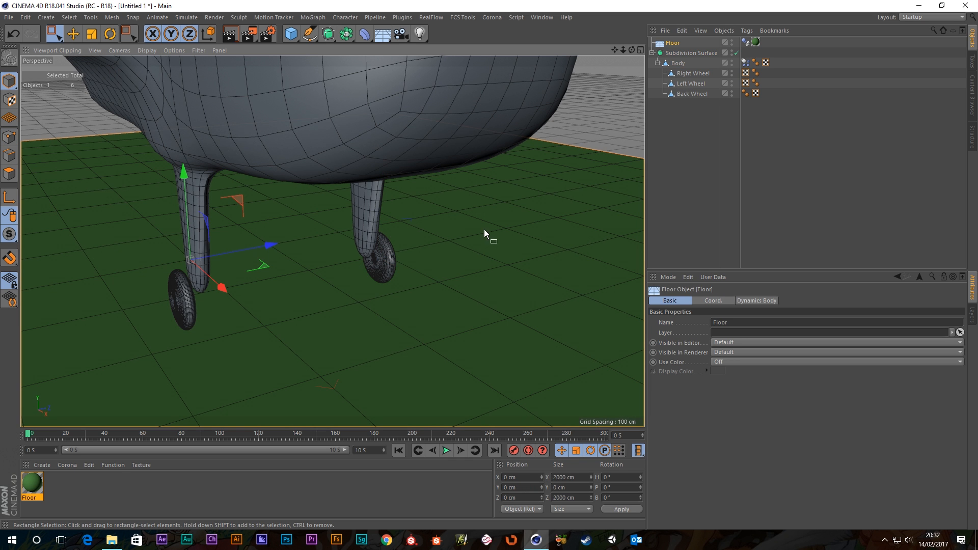
left_click(701, 116)
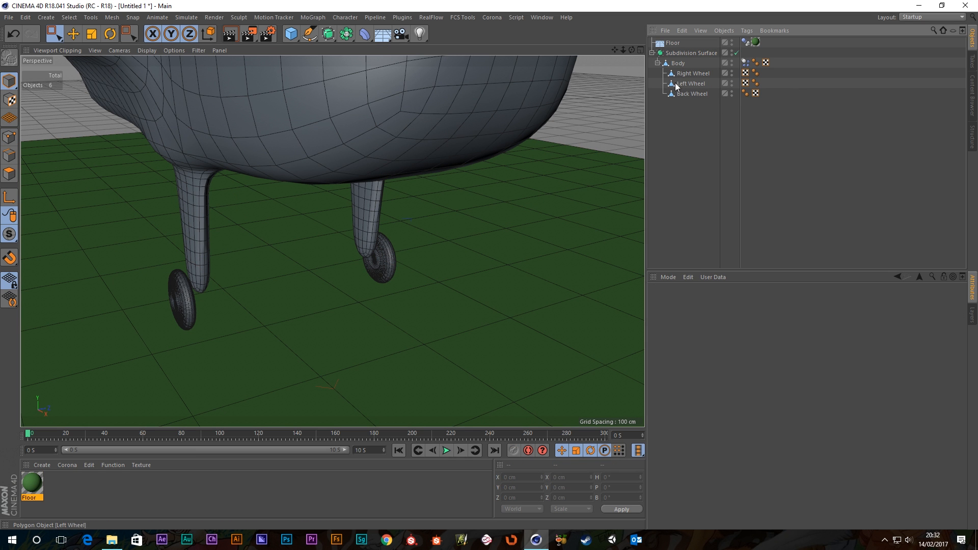
- Play the dynamics simulation to see how the airplane and wheels behave on the floor, then rewind to the start
left_click(745, 62)
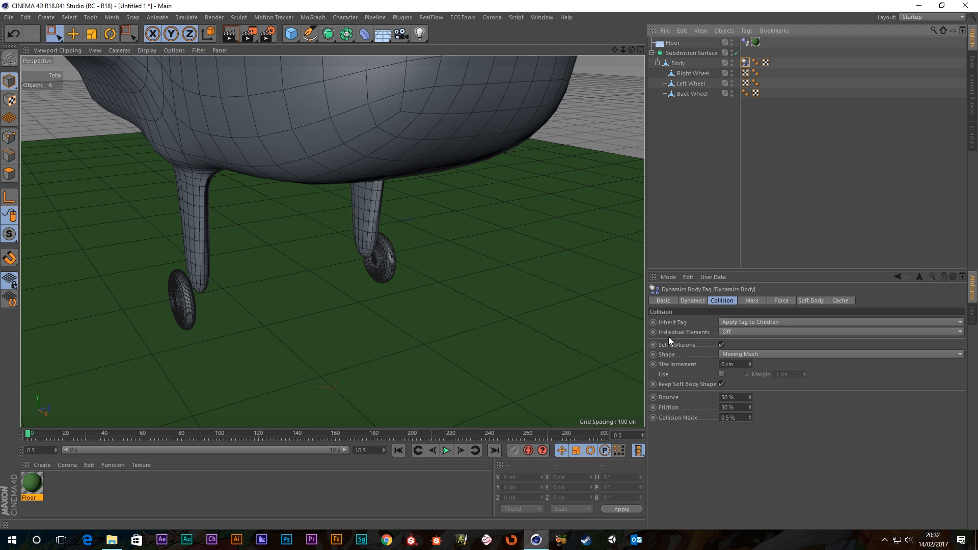
left_click_drag(357, 387, 470, 458, "alt")
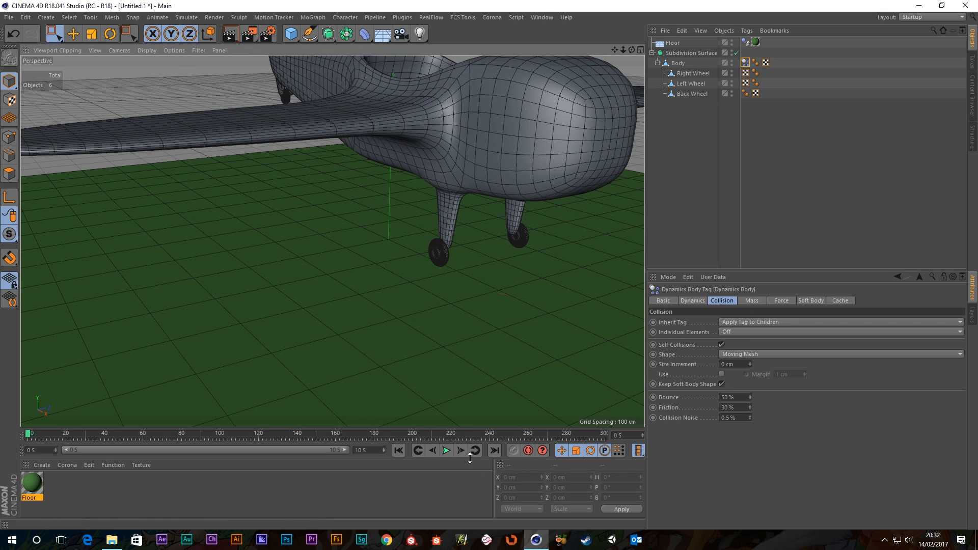
left_click(446, 451)
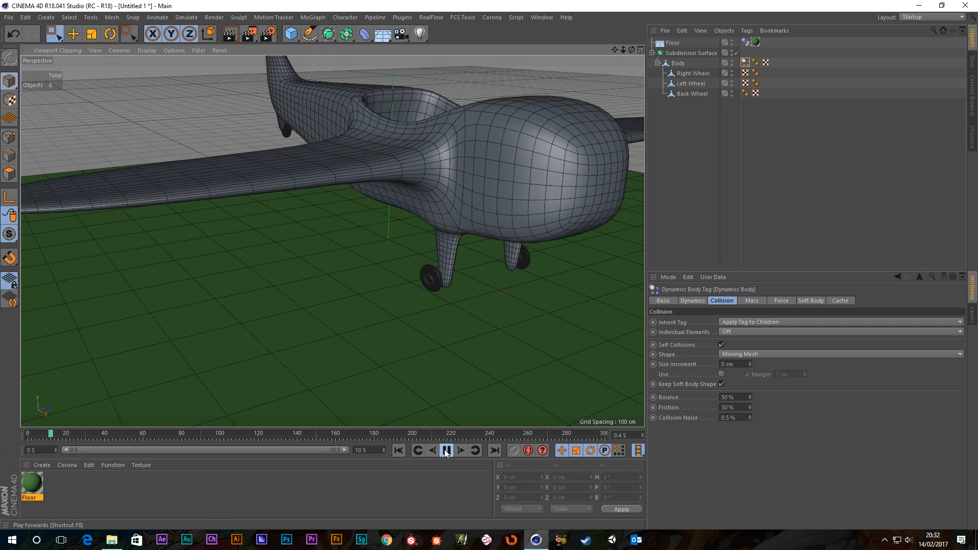
left_click(446, 451)
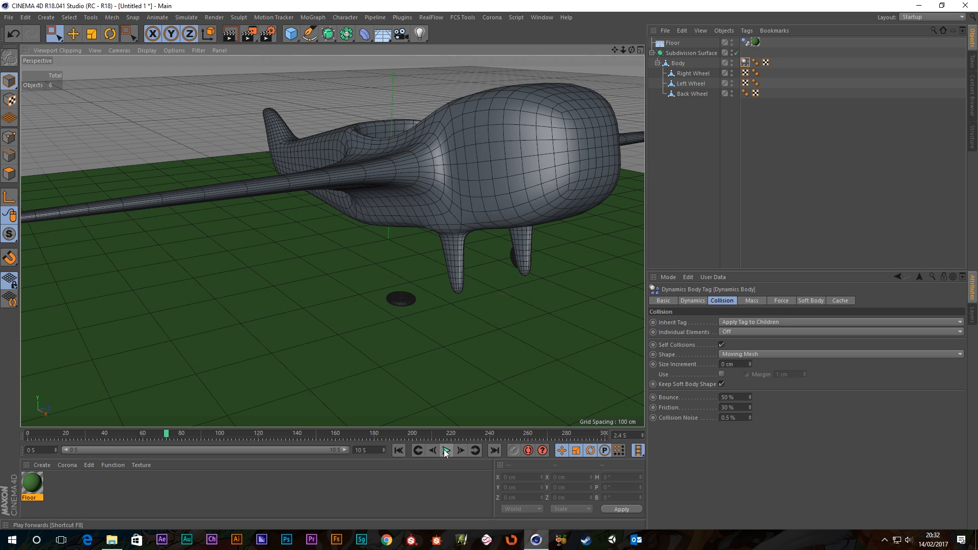
left_click(399, 451)
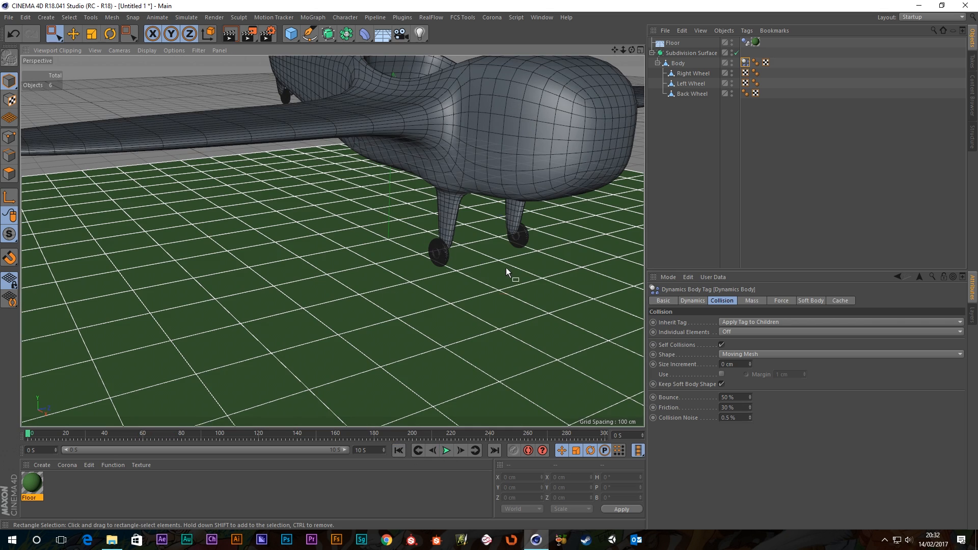
- Clear the selection and add a dynamics Connector object to the scene
scroll(488, 203, "down", 3)
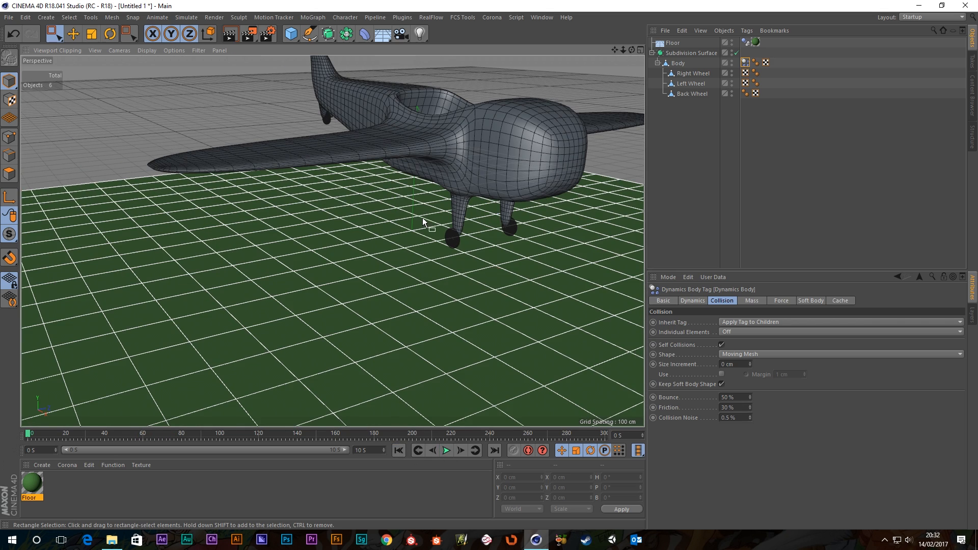
left_click_drag(415, 214, 507, 253, "alt")
middle_click_drag(514, 246, 348, 216, "alt")
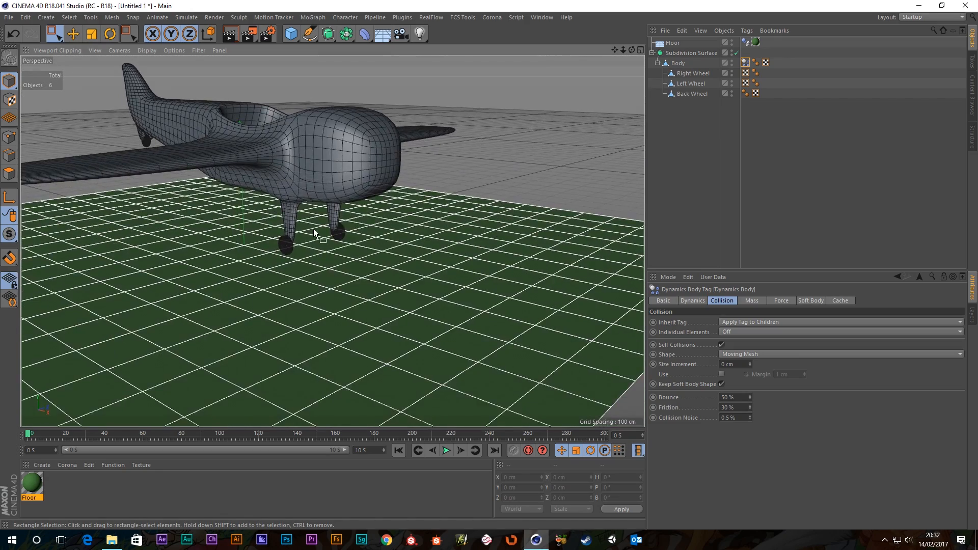
scroll(270, 248, "up", 6)
left_click_drag(287, 242, 260, 240, "alt")
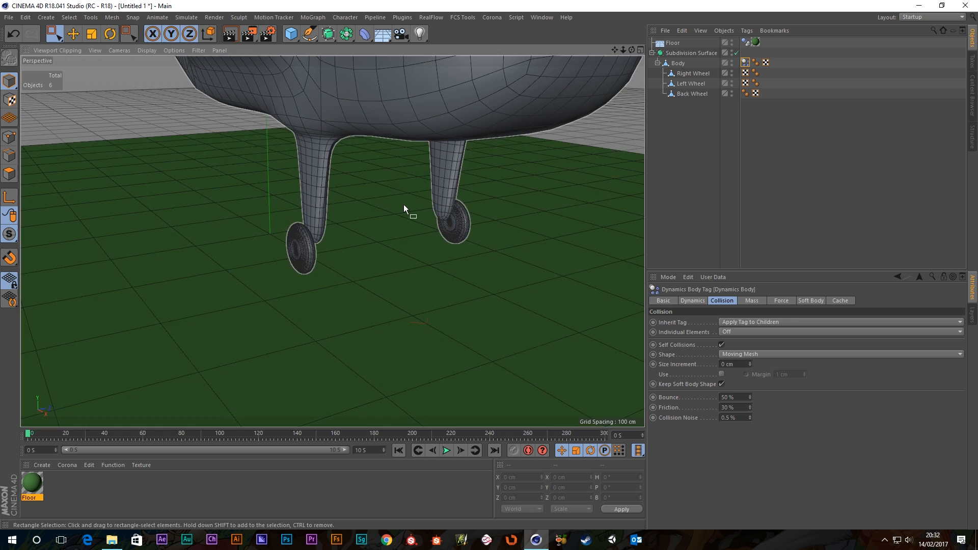
left_click(704, 142)
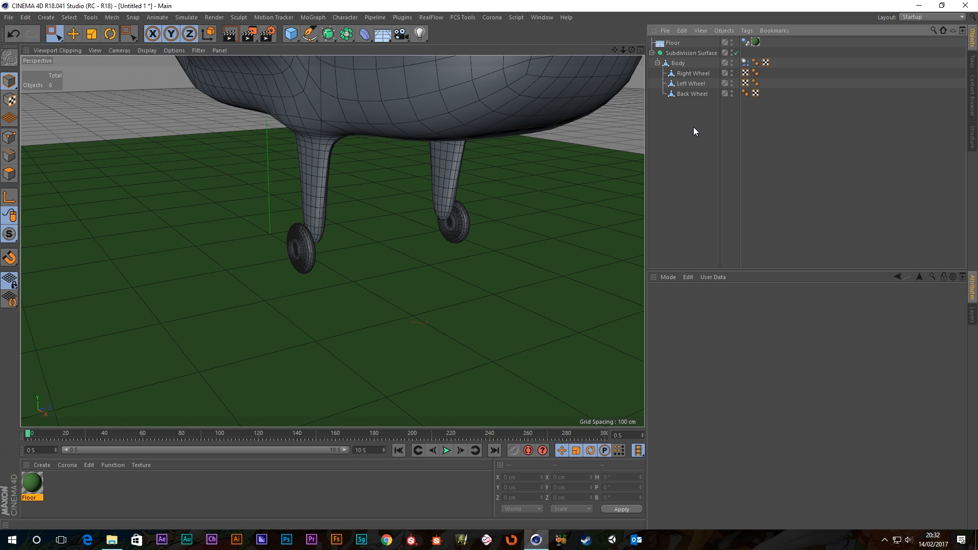
scroll(299, 195, "down", 6)
middle_click_drag(365, 159, 380, 236, "alt")
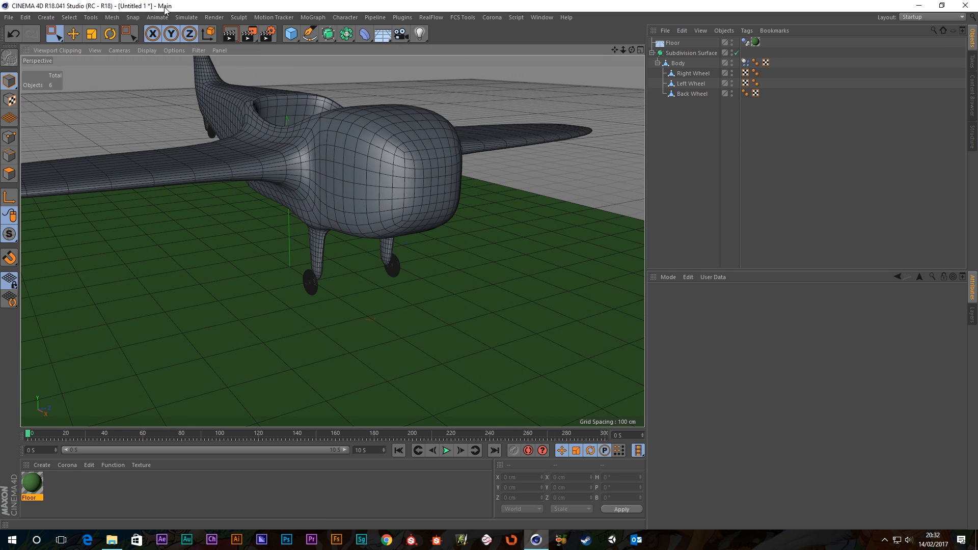
left_click(186, 18)
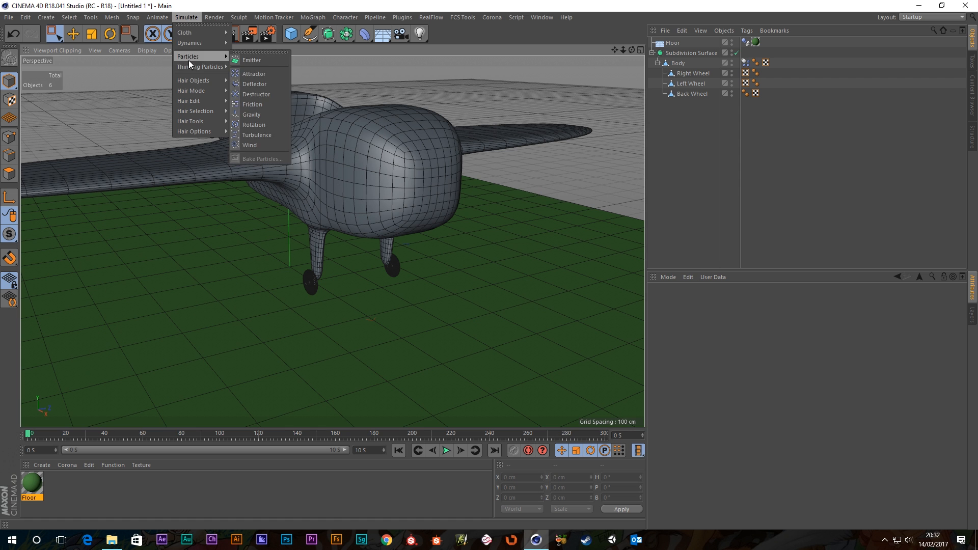
mouse_move(208, 43)
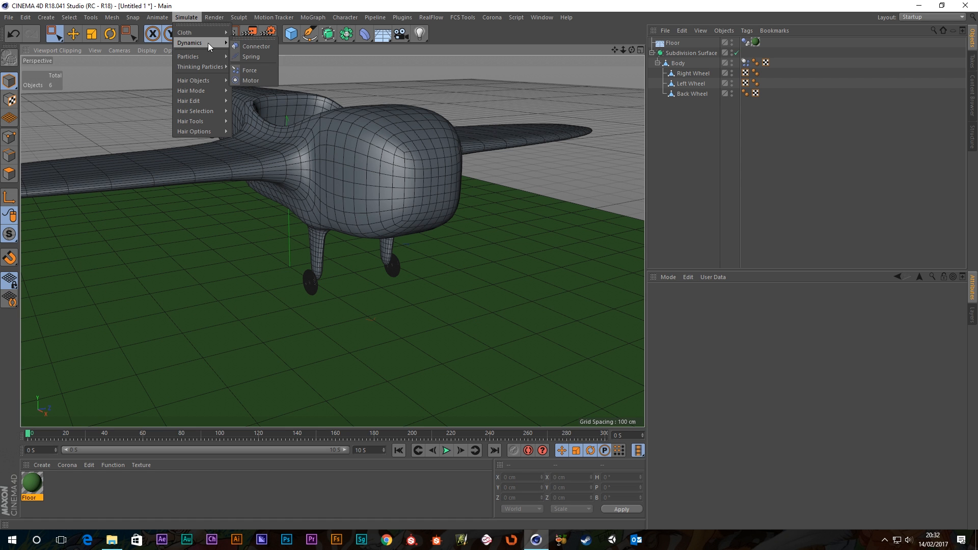
left_click(255, 46)
- Nest the Connector under the Right Wheel object in the Body hierarchy
left_click_drag(680, 44, 682, 81)
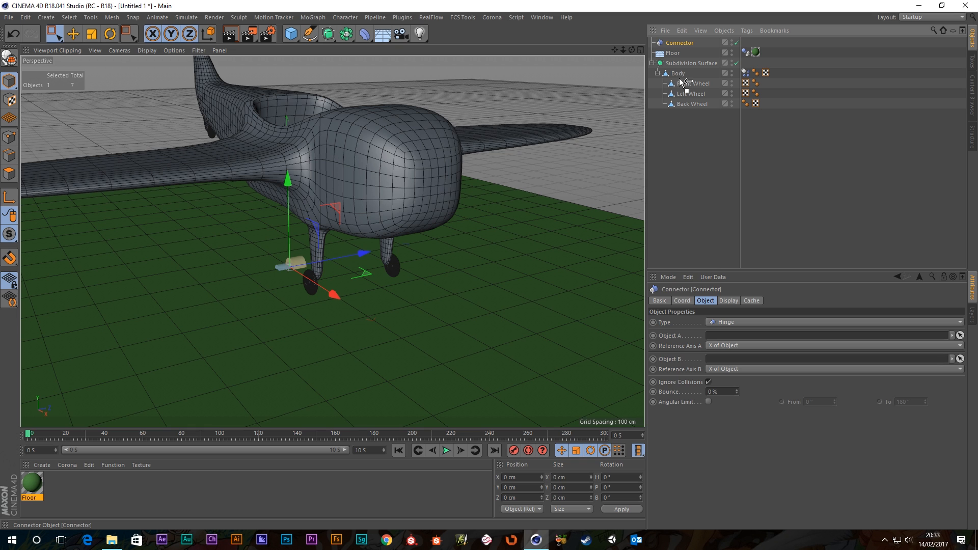
mouse_move(681, 82)
left_mouse_down()
mouse_move(699, 158)
mouse_move(683, 81)
left_mouse_up()
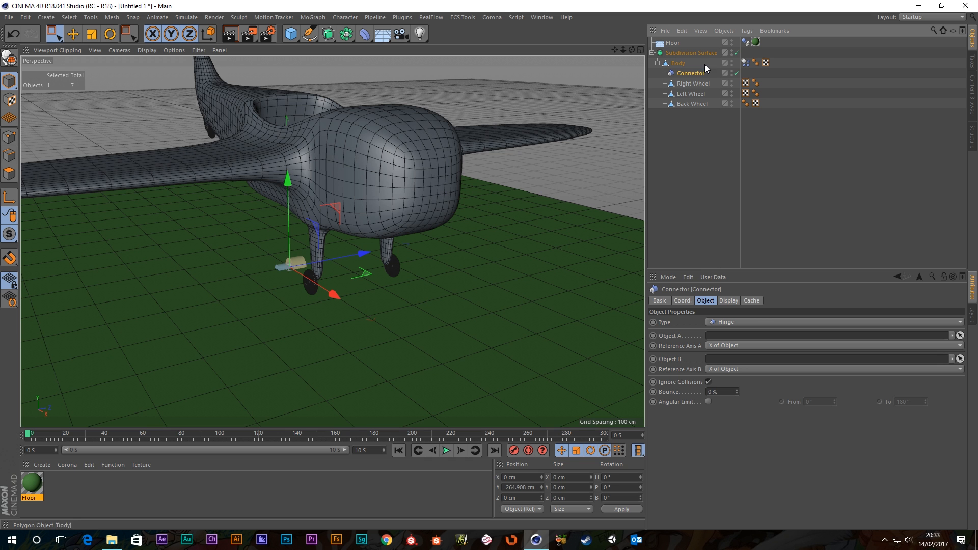
left_click(683, 84)
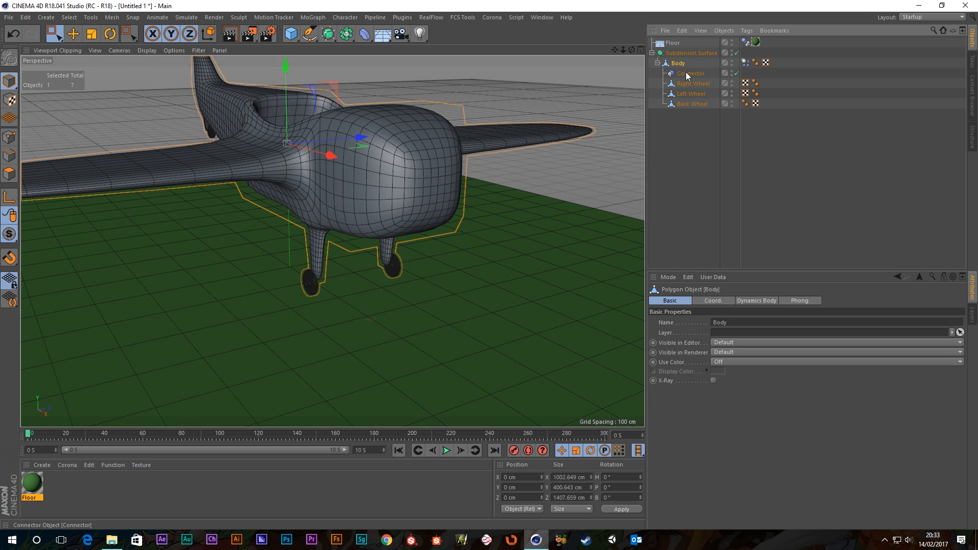
left_click(686, 72)
left_click_drag(683, 87, 686, 89)
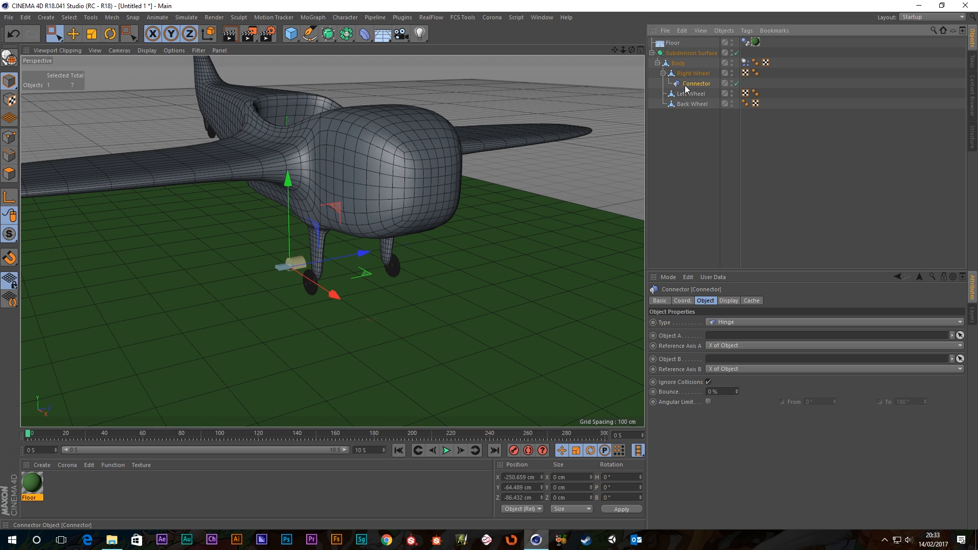
- Reset the Connector's X, Y and Z position to 0 cm so it sits on its parent wheel's axis
left_click(683, 301)
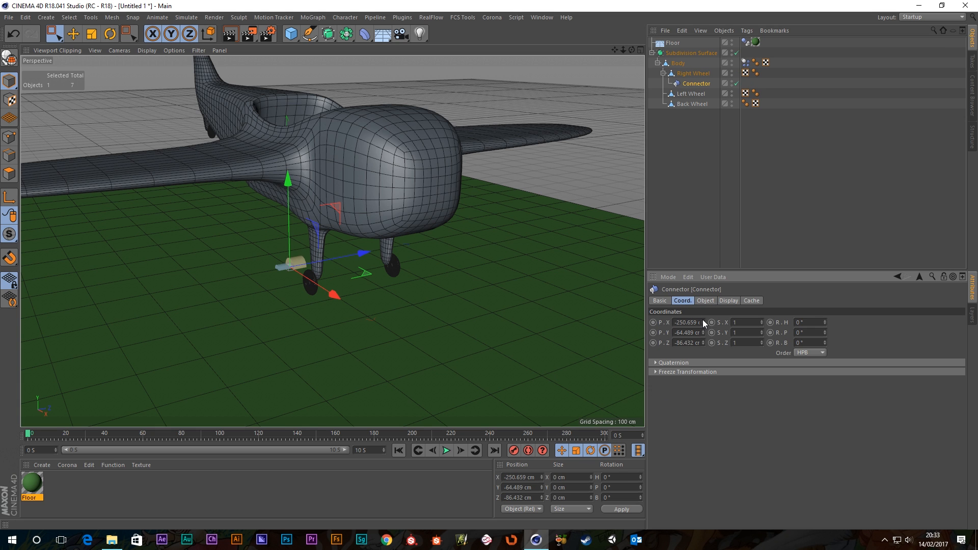
right_click(702, 322)
right_click(703, 333)
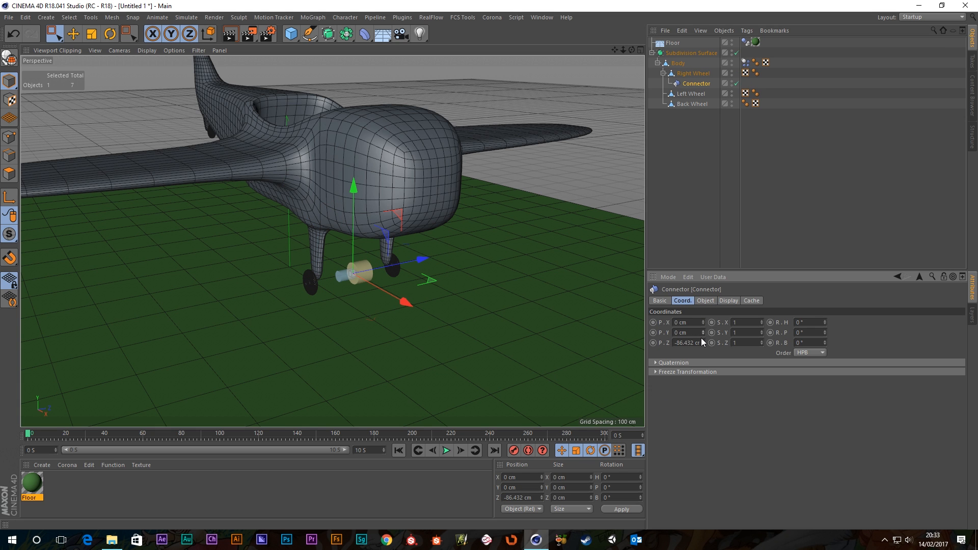
right_click(705, 342)
scroll(393, 278, "up", 5)
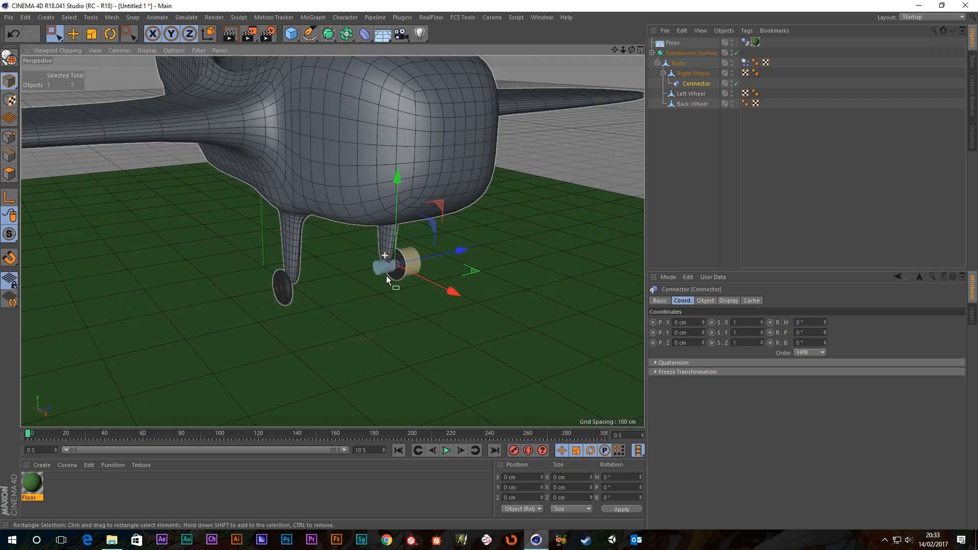
left_click_drag(393, 250, 352, 214, "alt")
- Check which wheel the Right Wheel object holds and rename it as Left Wheel
left_click(699, 75)
left_click_drag(637, 122, 610, 226, "alt")
scroll(260, 223, "up", 10)
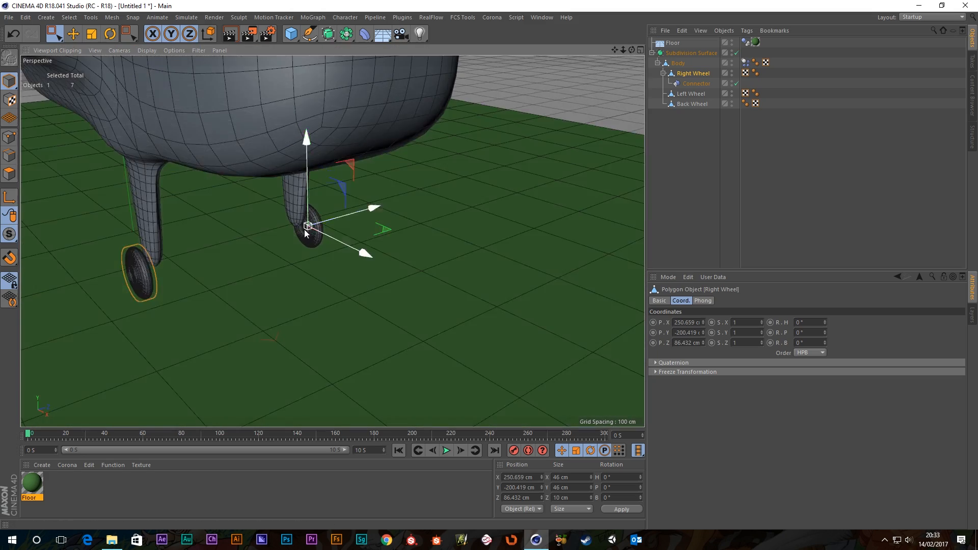
left_click_drag(314, 225, 54, 219, "alt")
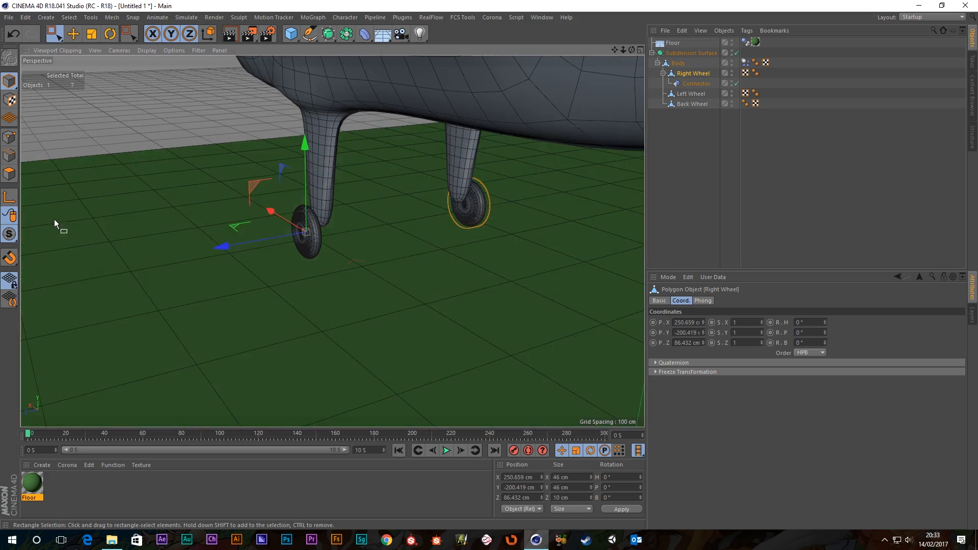
double_click(694, 74)
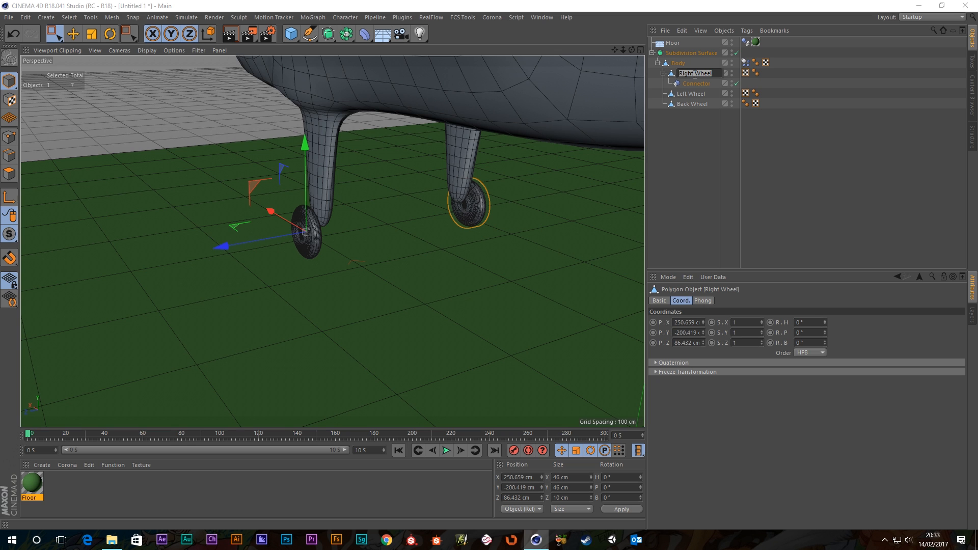
type("Lef")
key("Return")
- Compare the two Left Wheel objects and rename the one holding the Connector back to Right Wheel
left_click(679, 95)
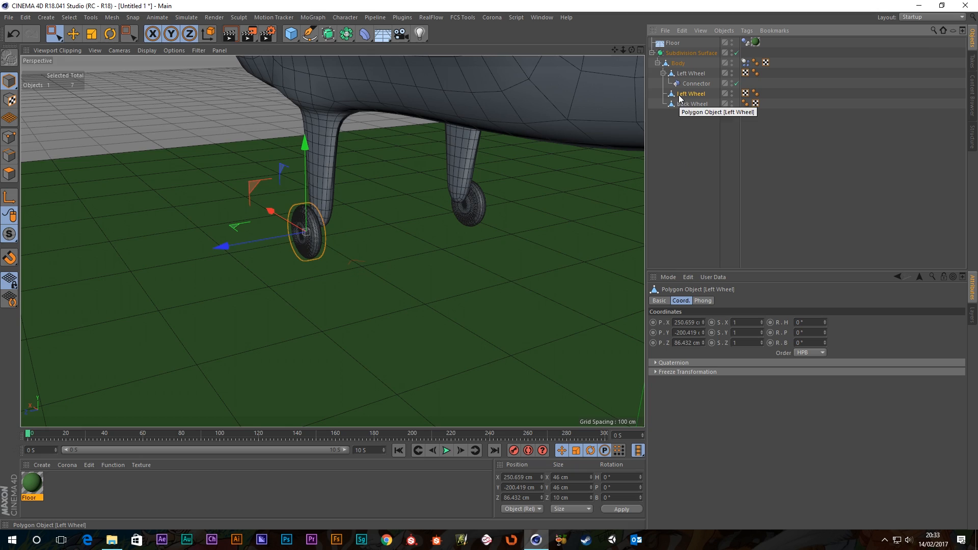
left_click_drag(563, 130, 460, 176, "alt")
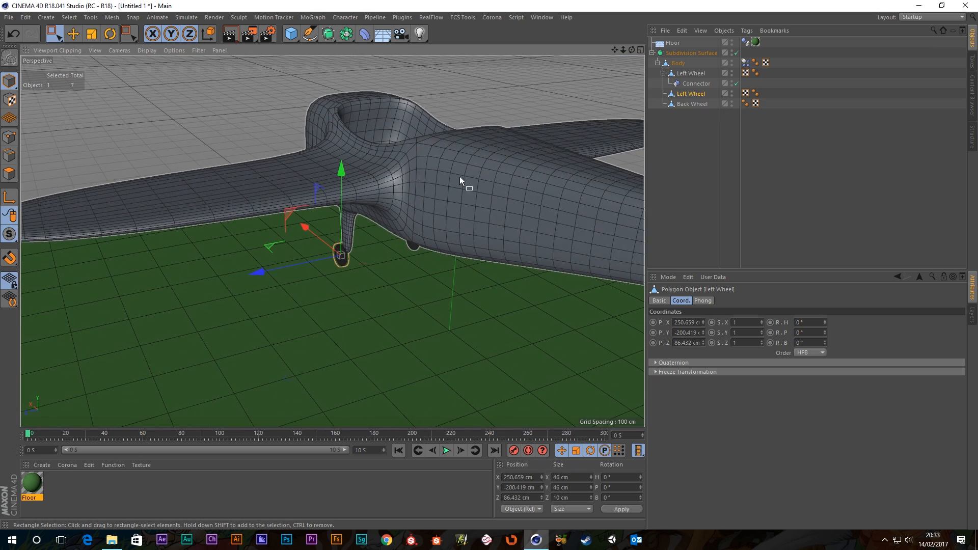
left_click(692, 73)
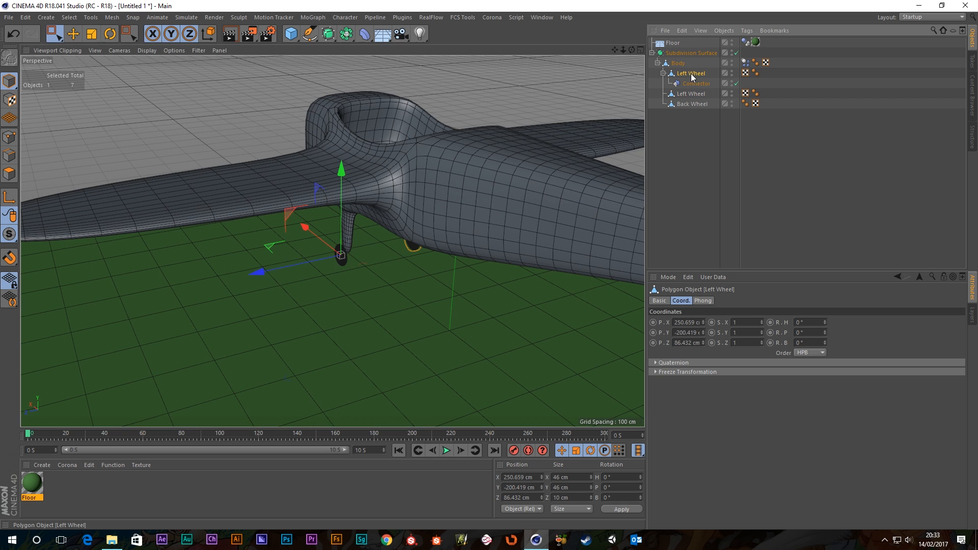
double_click(696, 73)
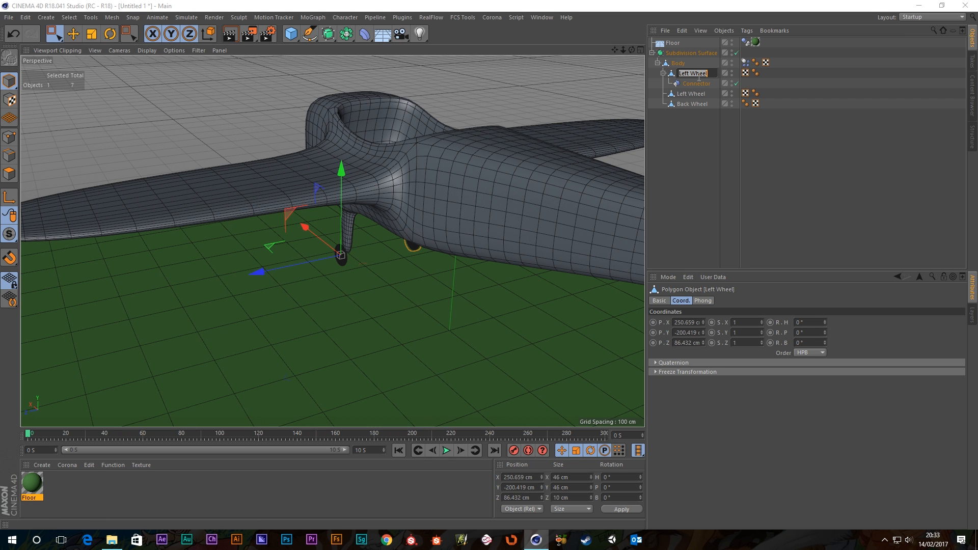
type("Right Wheel")
key("Return")
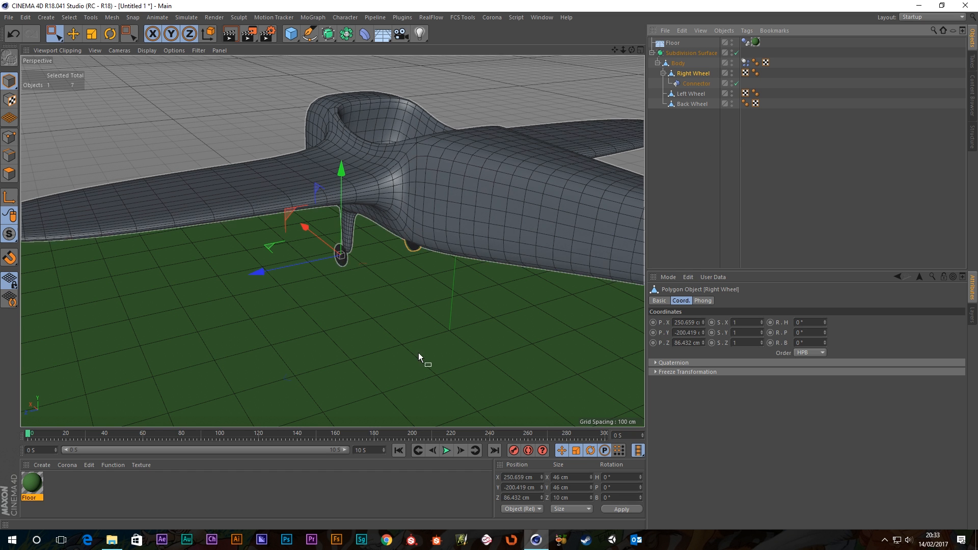
- Examine where the Right Wheel's axis lies relative to its mesh from the front and side
scroll(349, 276, "up", 5)
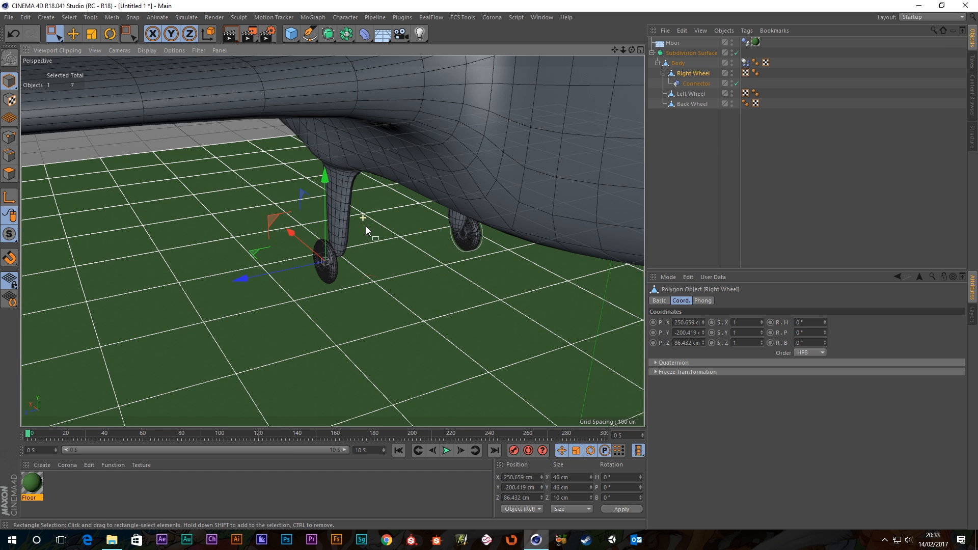
left_click(707, 170)
left_click(695, 71)
key("alt+z")
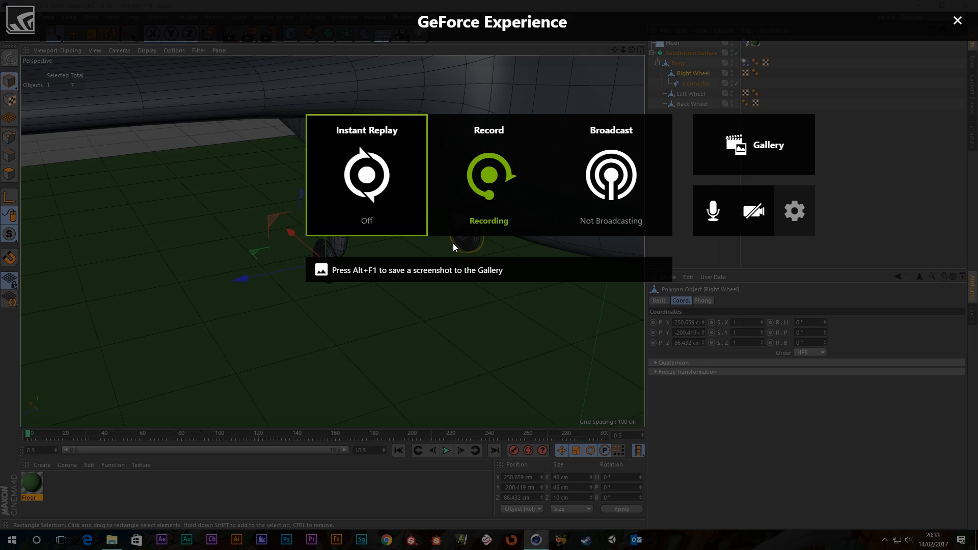
left_click(958, 21)
left_click_drag(413, 186, 584, 189, "alt")
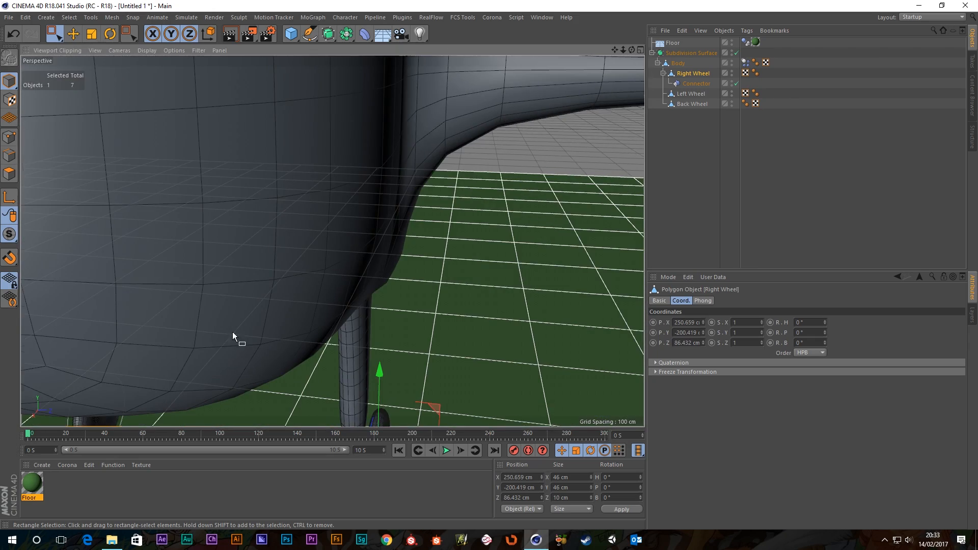
middle_click_drag(232, 332, 708, 11, "alt")
right_click_drag(276, 270, 344, 125, "alt")
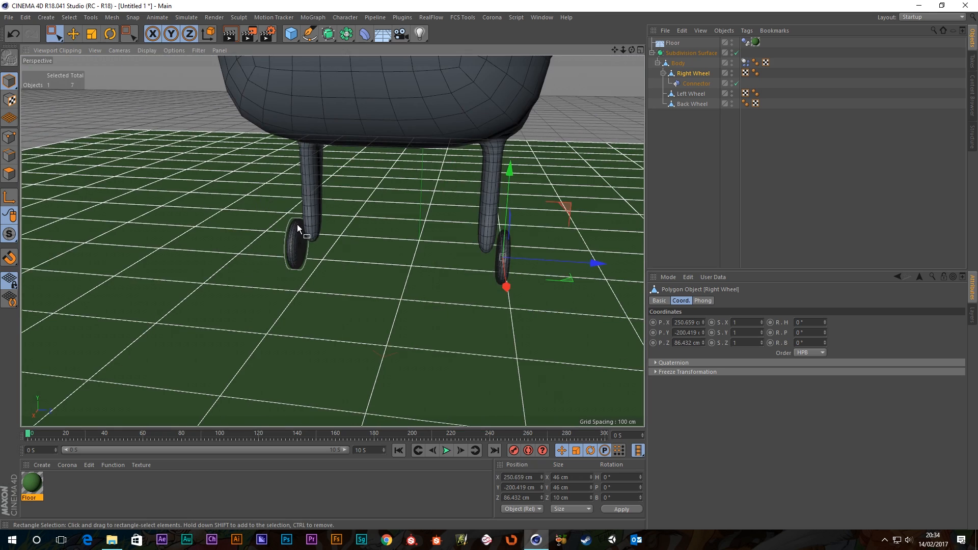
left_click_drag(298, 224, 407, 232, "alt")
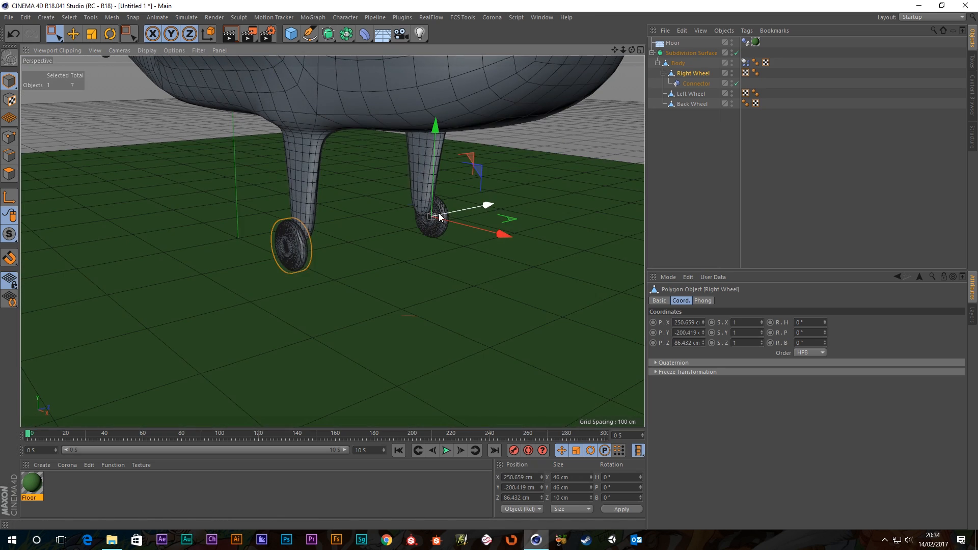
- Hide the Floor in the viewport and center the Right Wheel's axis on all points of its own mesh
left_click(731, 41)
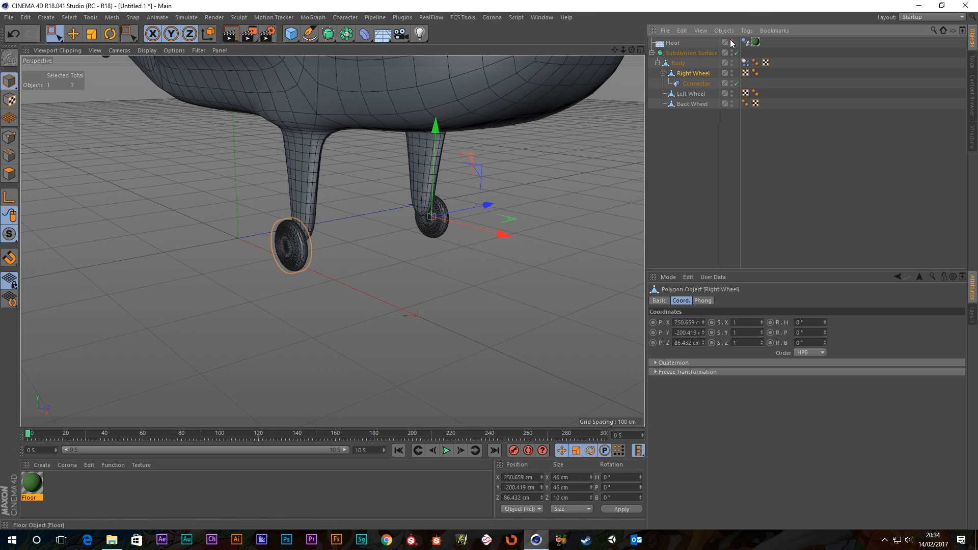
left_click(112, 17)
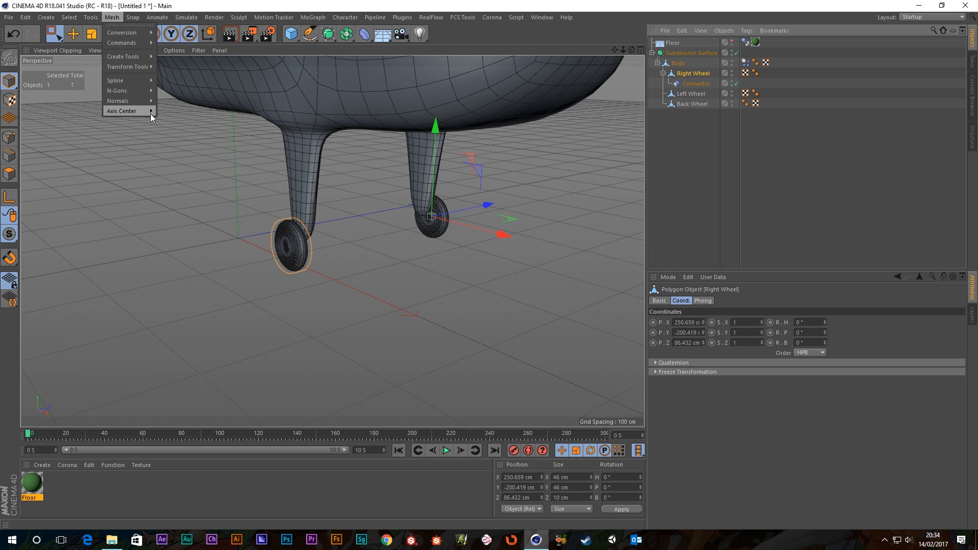
mouse_move(150, 112)
left_click(199, 114)
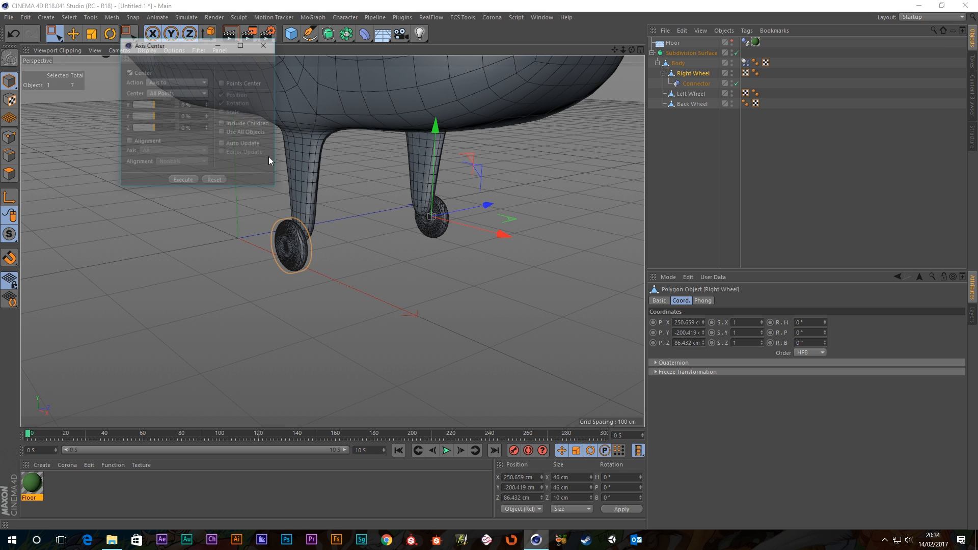
left_click(174, 183)
left_click(264, 45)
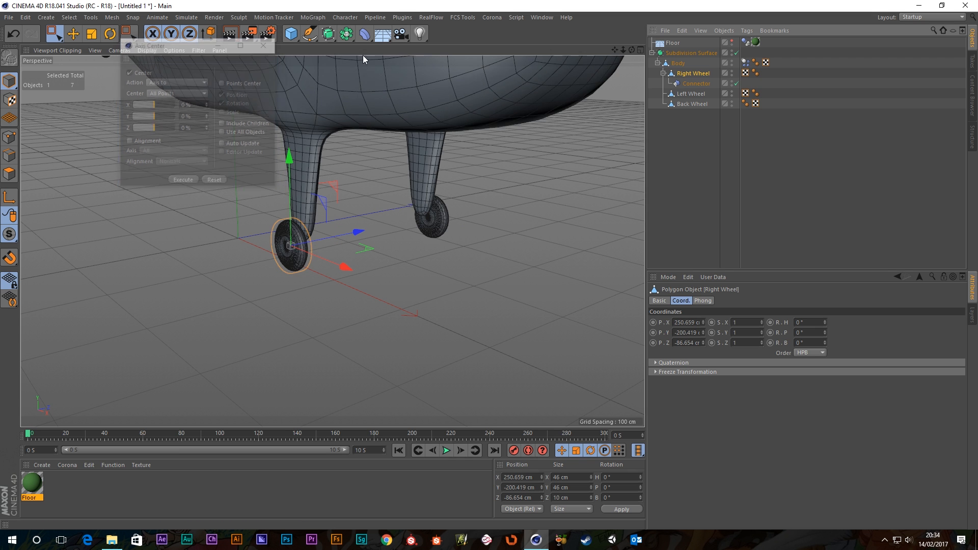
- Reset the Connector's Z position to 0 cm and move it out of Right Wheel to sit directly under Body
left_click(692, 84)
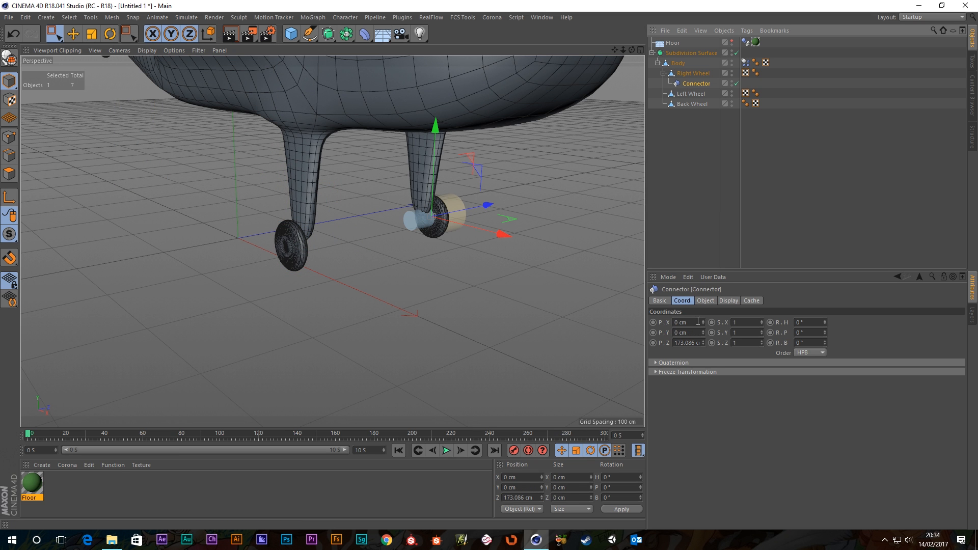
right_click(704, 343)
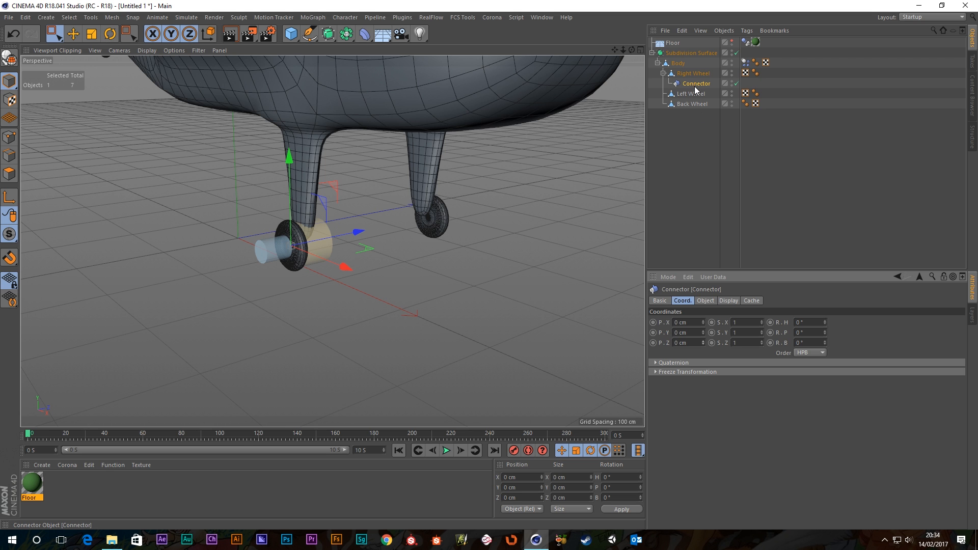
left_click_drag(693, 85, 691, 92)
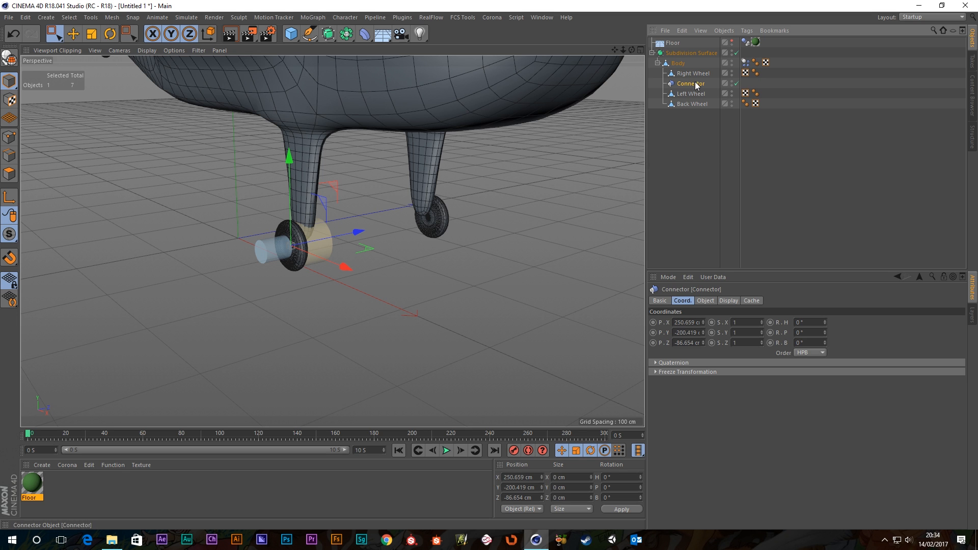
- Assign Body as Object A of the hinge Connector
left_click(707, 301)
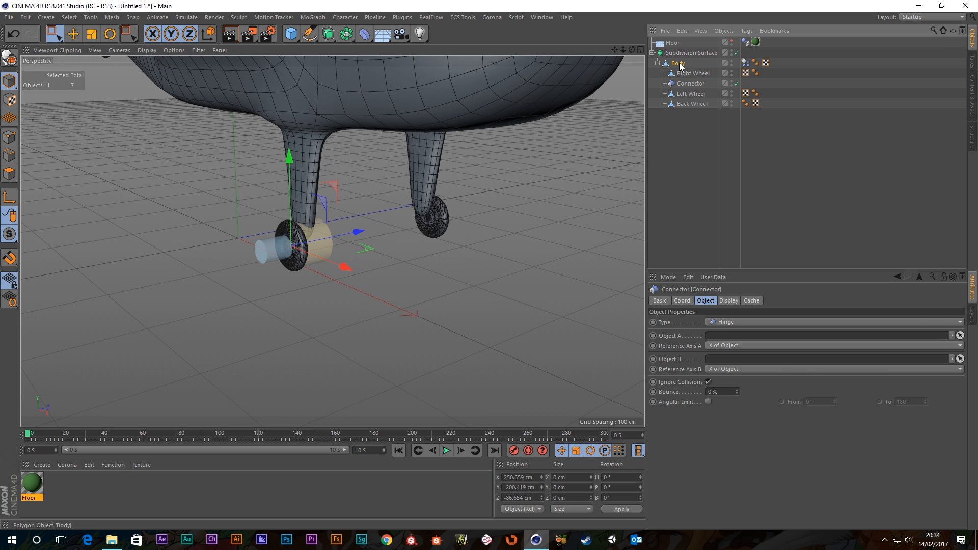
left_click_drag(751, 296, 752, 337)
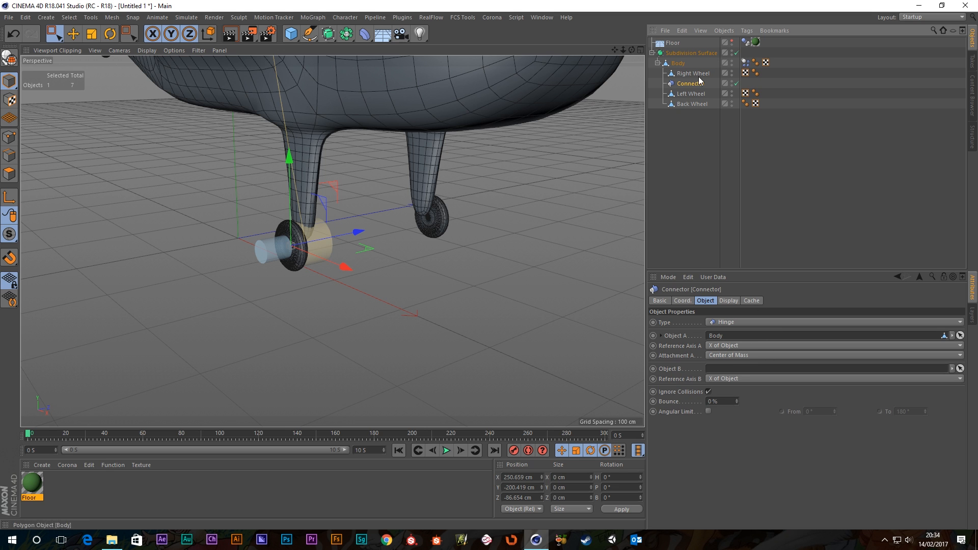
- Assign Right Wheel as Object B of the hinge connector and place the connector directly above Right Wheel under Body
left_click_drag(689, 72, 744, 367)
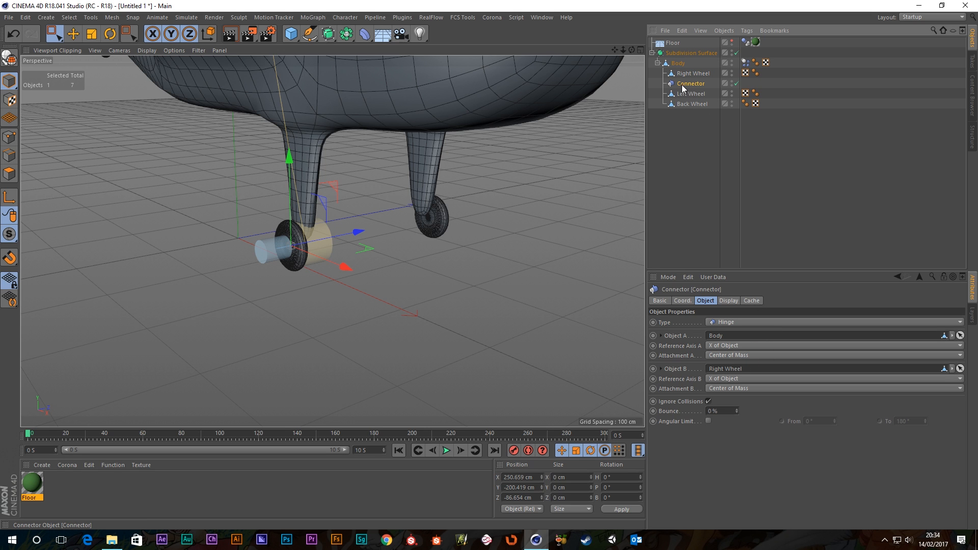
left_click_drag(682, 75, 683, 72)
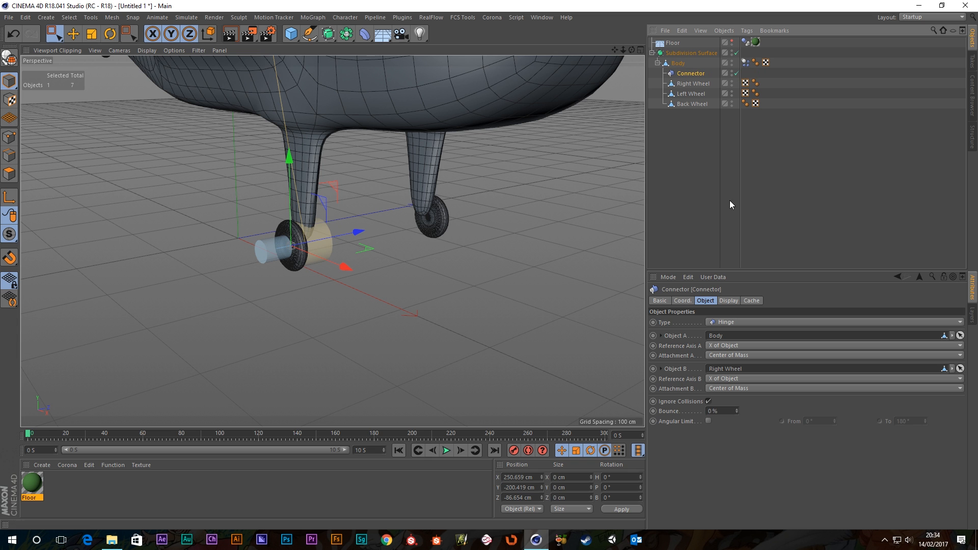
left_click(708, 149)
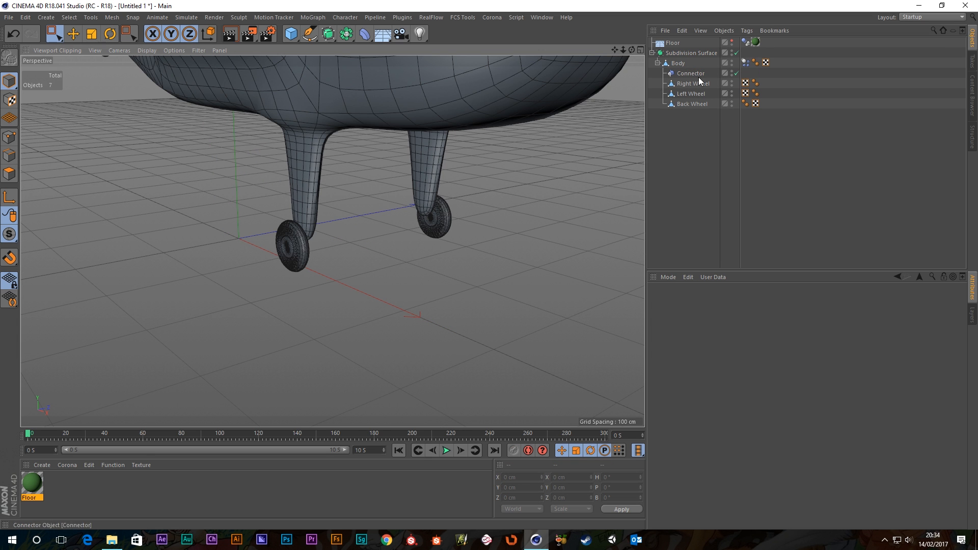
left_click(689, 82)
left_click(689, 74)
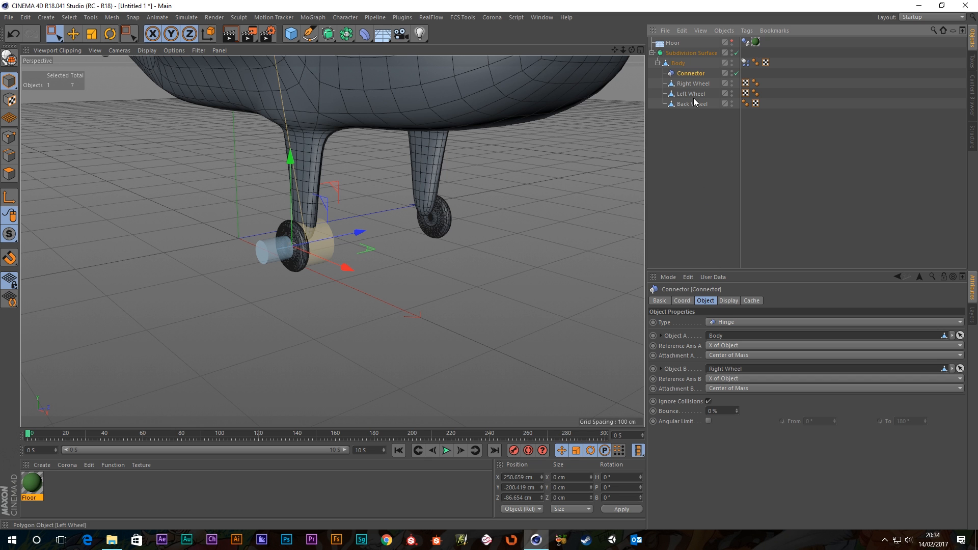
left_click(693, 132)
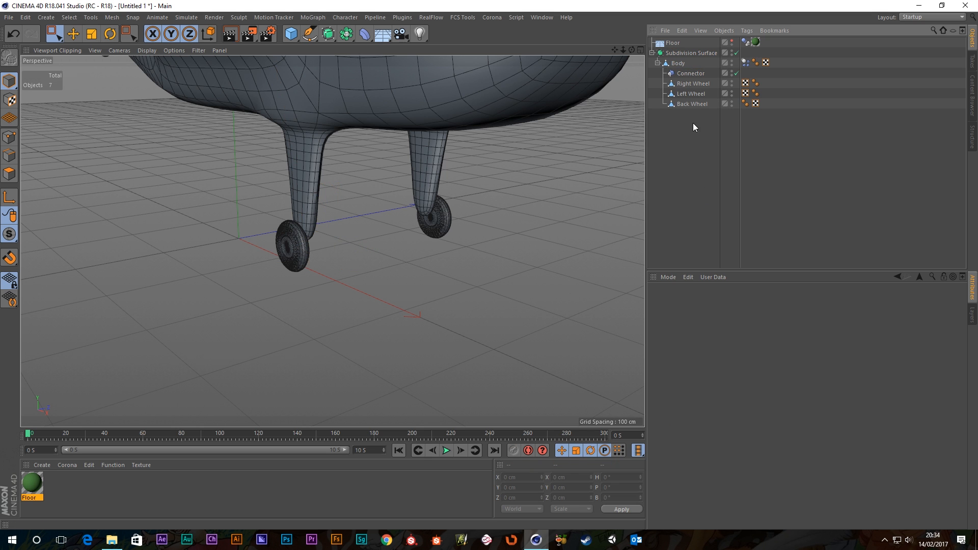
- Duplicate the connector below Right Wheel in the hierarchy and assign Left Wheel as the copy's Object B
left_click(689, 74)
left_click_drag(689, 75, 691, 90)
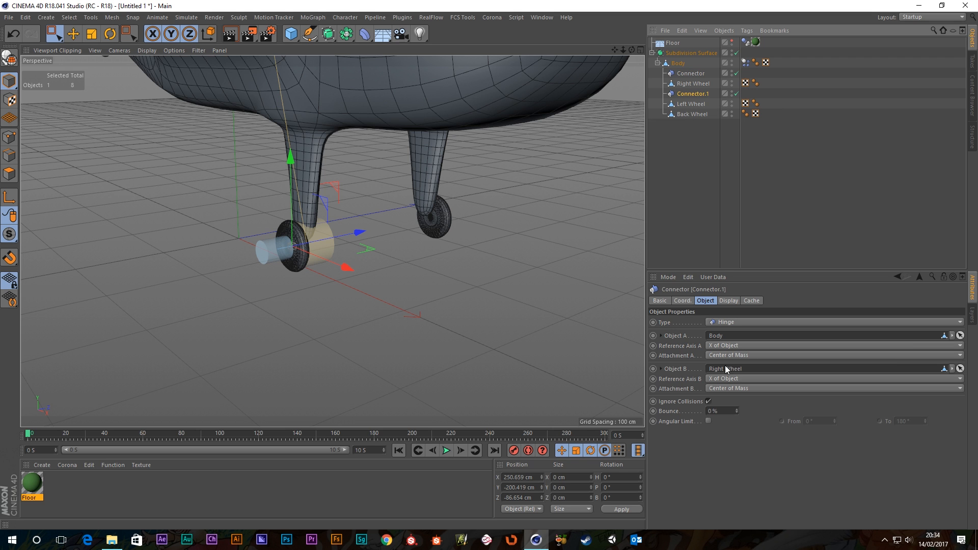
left_click_drag(687, 105, 745, 374)
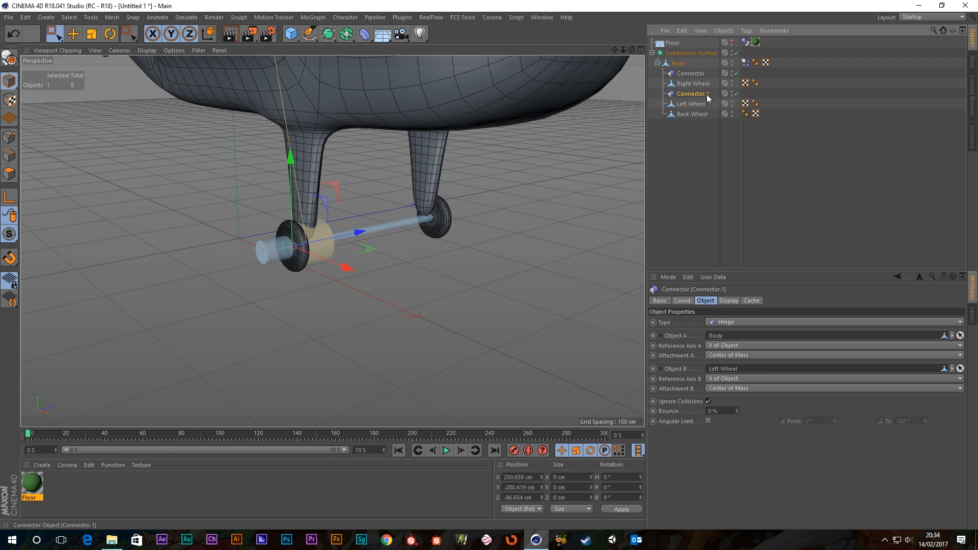
- Nest Connector.1 under Left Wheel and reset its X, Y and Z position to 0 cm
left_click_drag(687, 106, 689, 104)
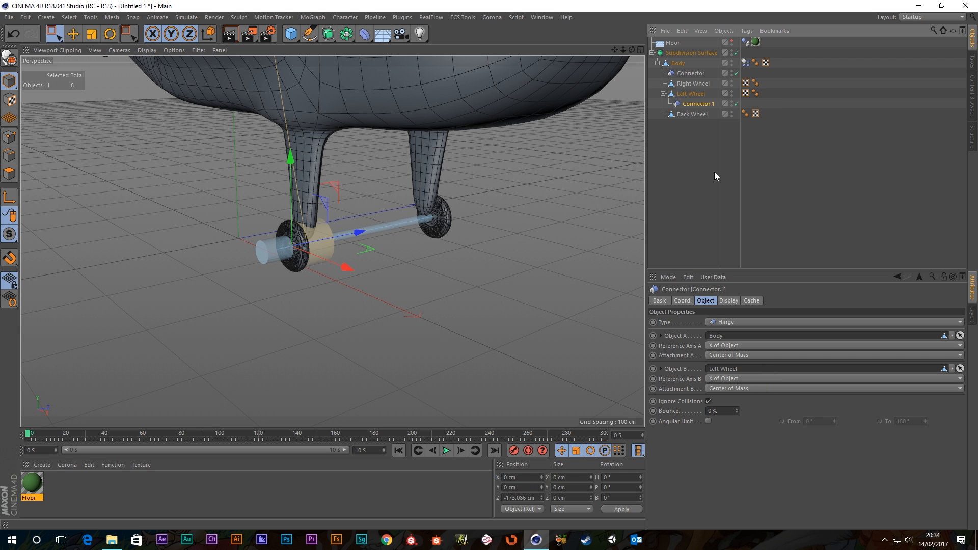
left_click(692, 94)
left_click(689, 104)
left_click(683, 301)
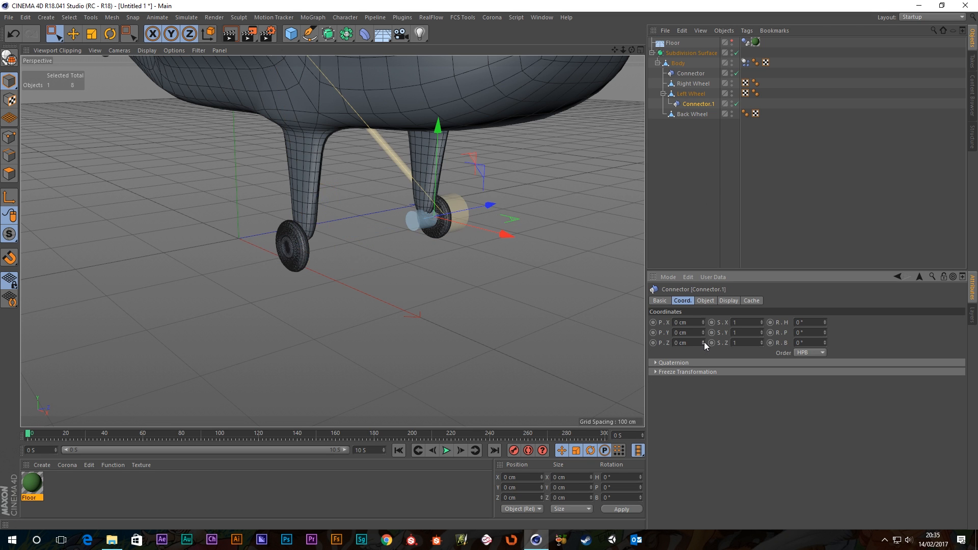
left_click(681, 204)
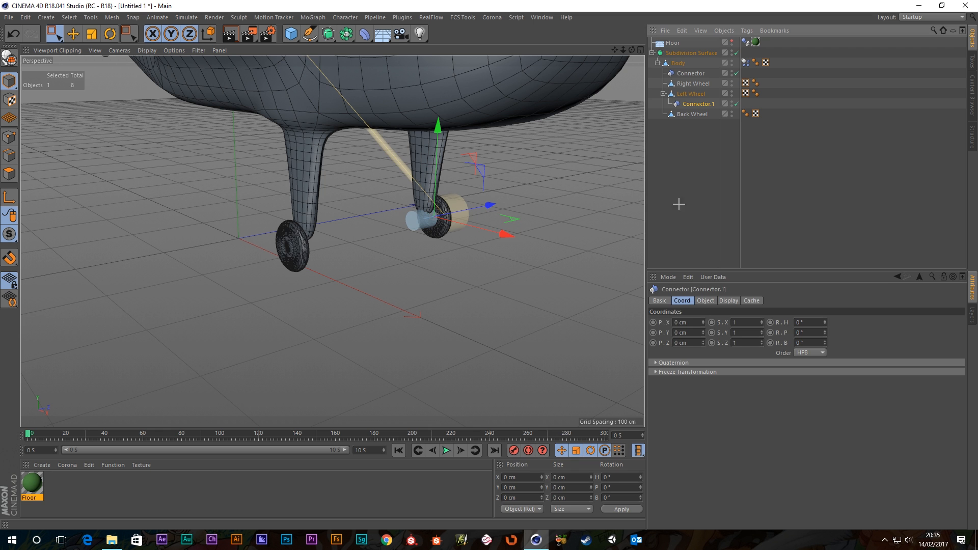
- Move Connector.1 out of Left Wheel so it sits directly above that wheel under Body
left_click(696, 105)
left_click(690, 75)
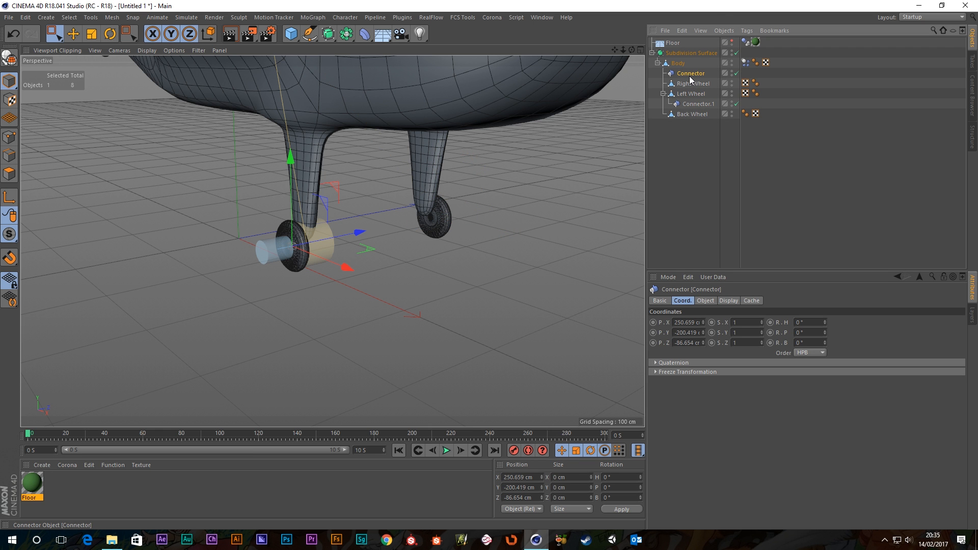
left_click_drag(219, 326, 310, 100, "alt")
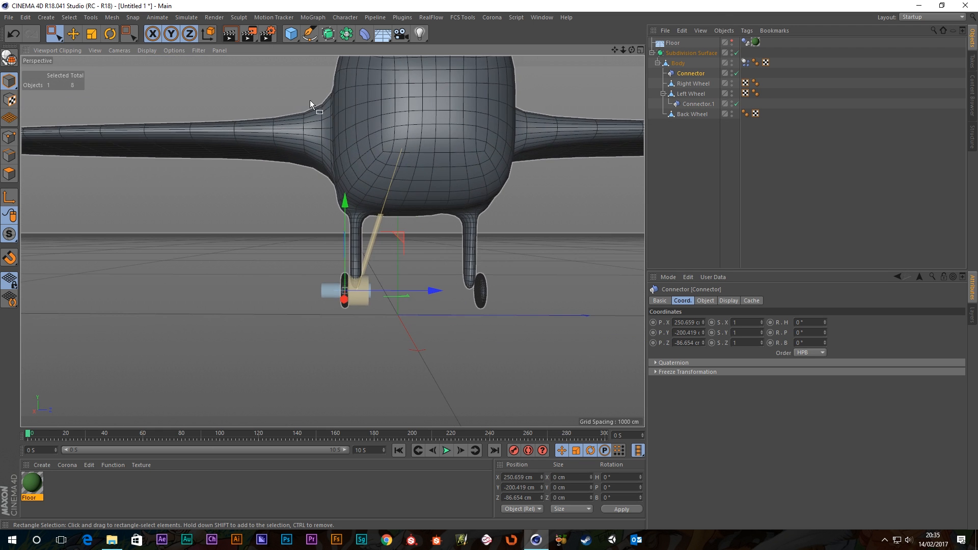
left_click_drag(690, 107, 682, 93)
left_click(696, 152)
left_click(687, 103)
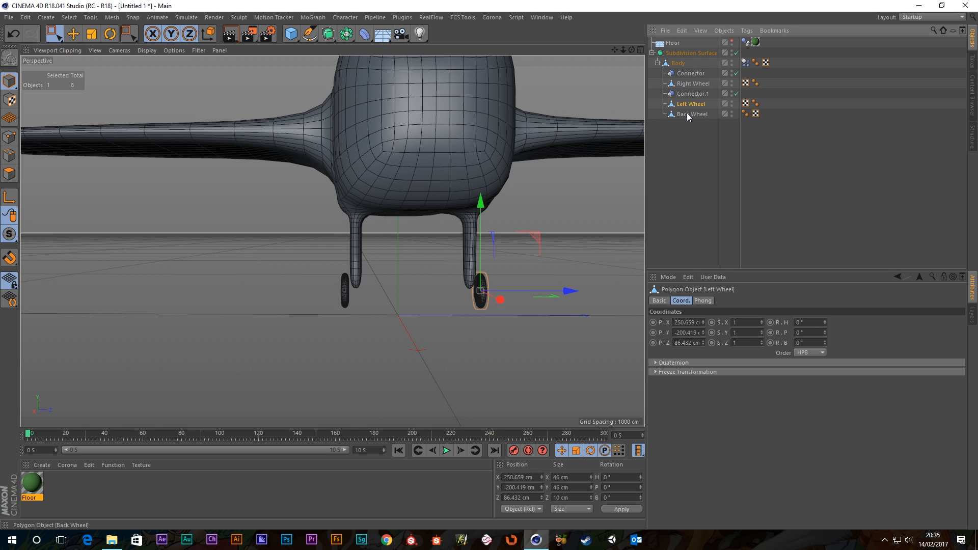
left_click(687, 113)
- Duplicate Connector.1 between Left Wheel and Back Wheel and assign Back Wheel as the copy's Object B
left_click_drag(684, 94, 685, 113)
left_click(689, 148)
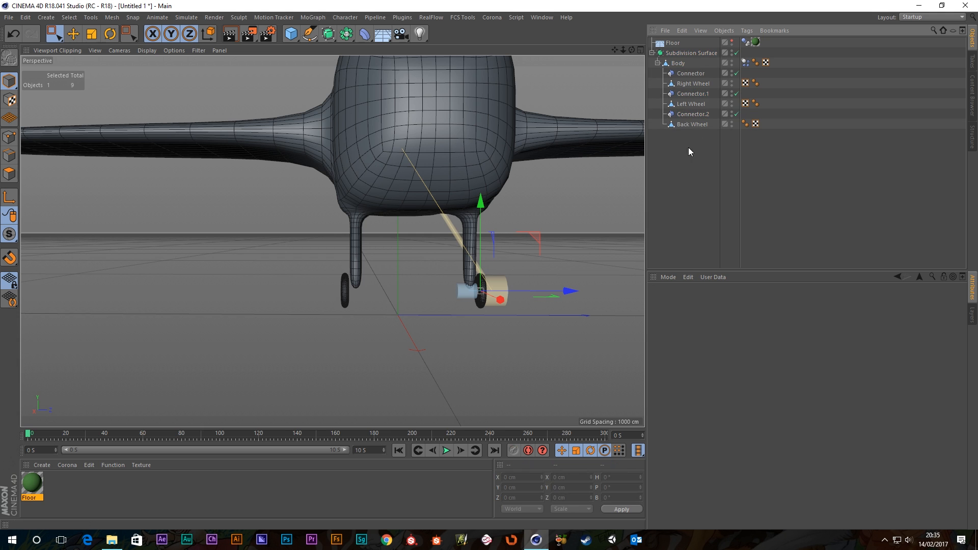
left_click(691, 116)
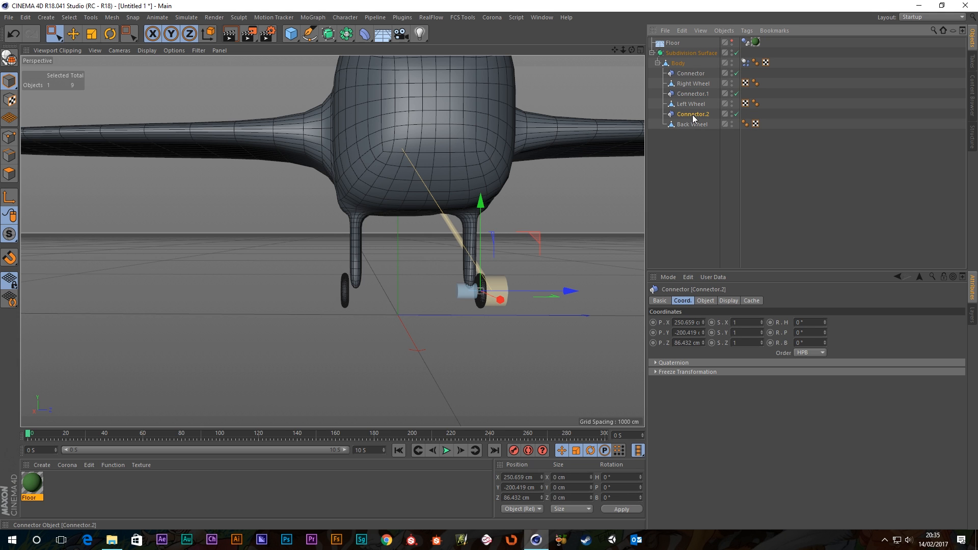
left_click(706, 301)
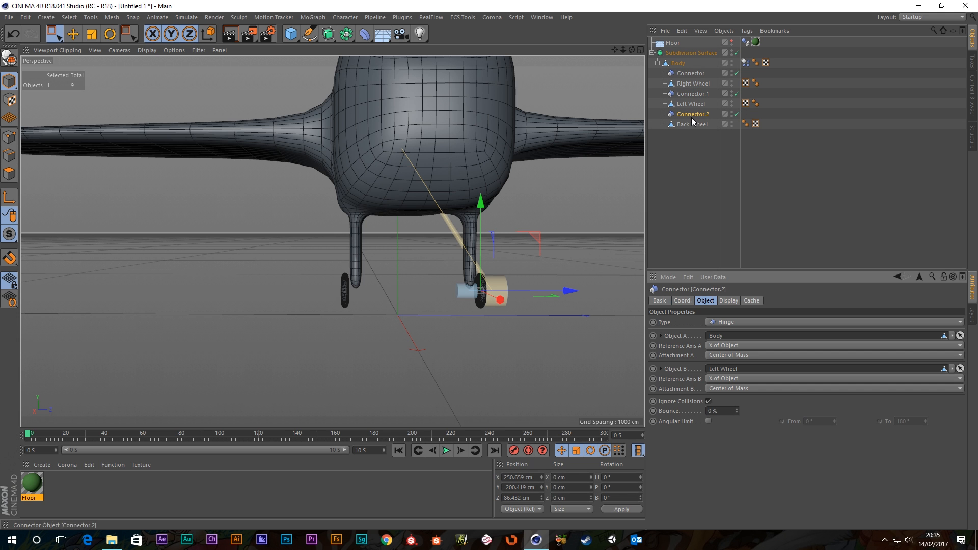
left_click_drag(692, 124, 743, 375)
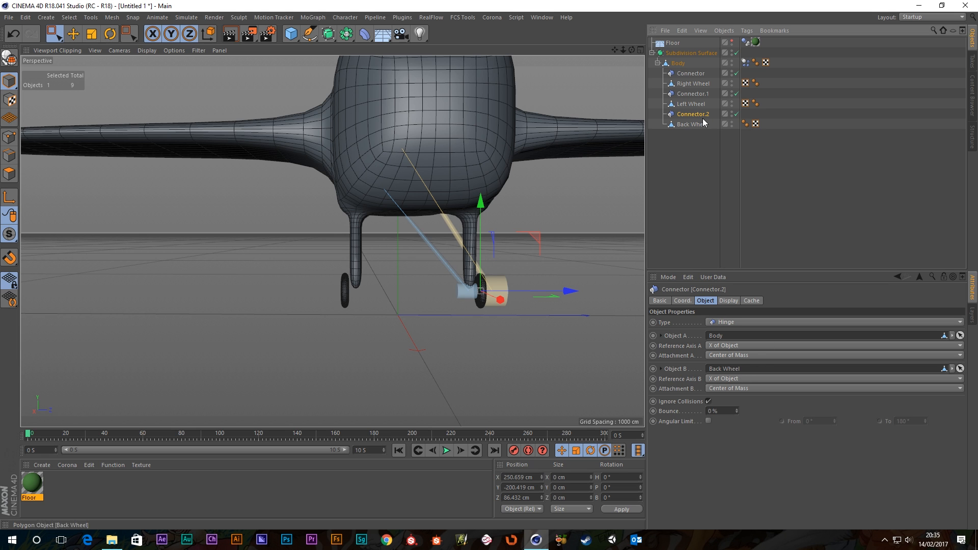
- Nest Connector.2 under Back Wheel and reset its X, Y and Z position to 0 cm
left_click_drag(689, 124, 691, 125)
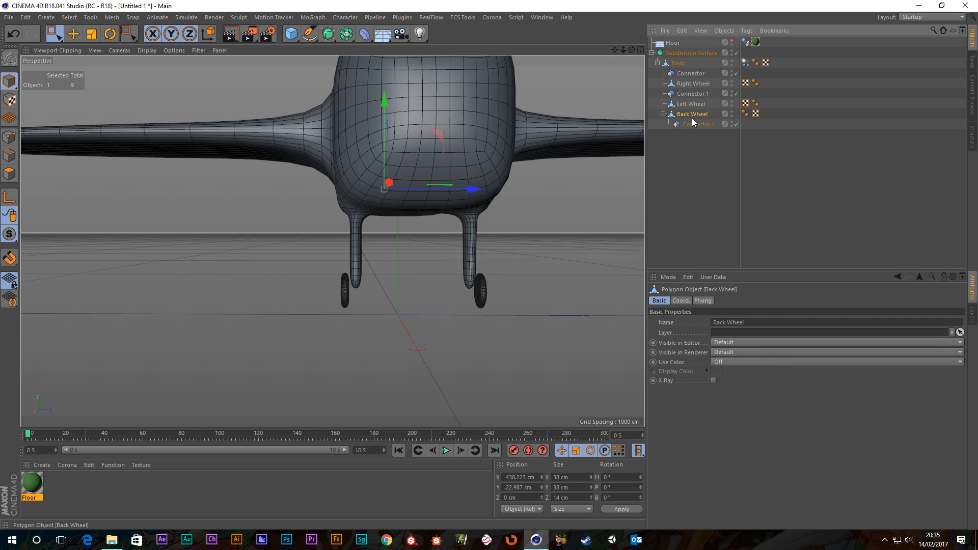
left_click(683, 301)
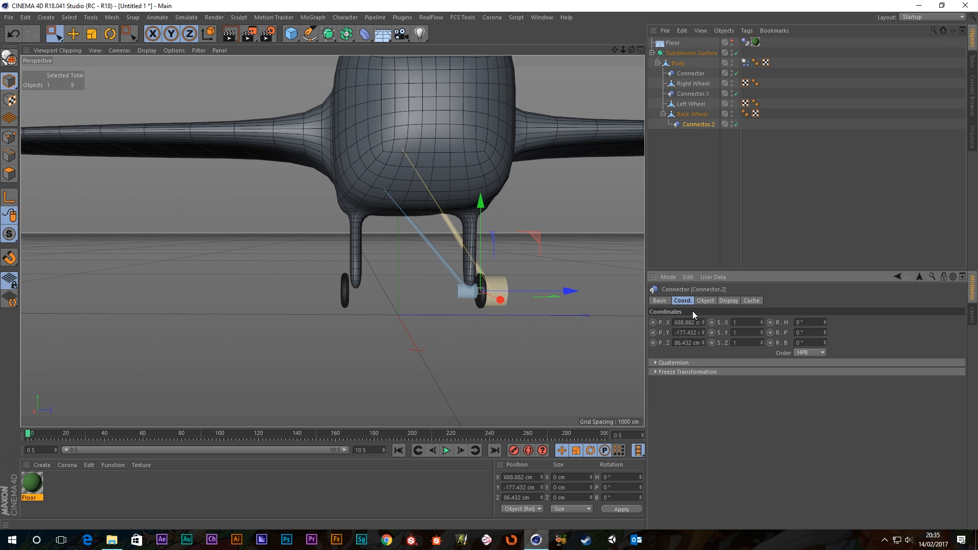
right_click(703, 322)
right_click(704, 333)
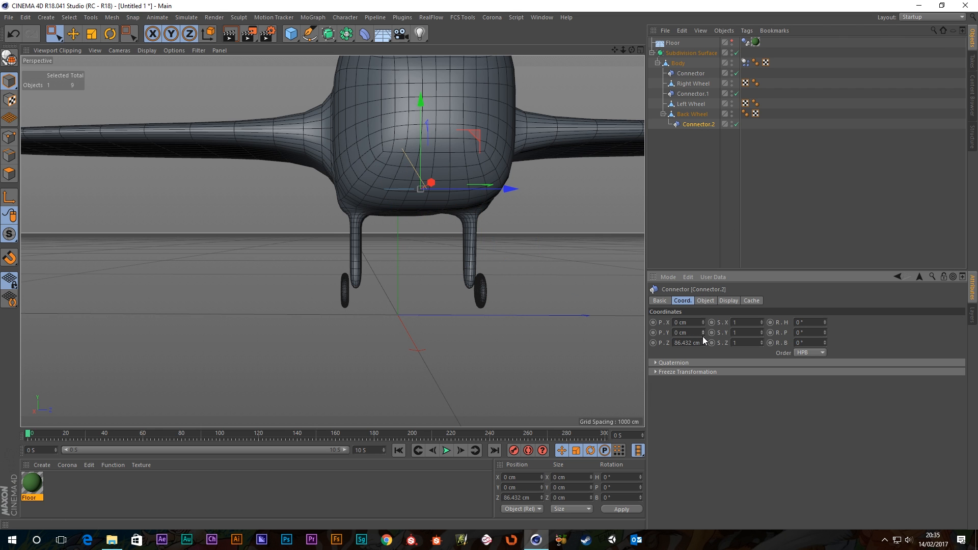
right_click(704, 343)
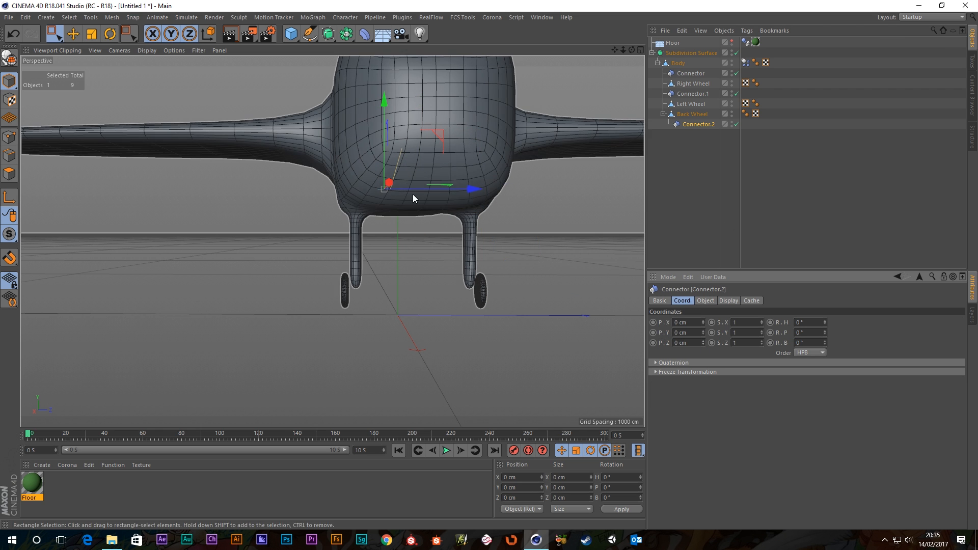
- Move Connector.2 out of Back Wheel so it sits directly above that wheel under Body
scroll(402, 176, "down", 3)
left_click_drag(393, 159, 482, 124, "alt")
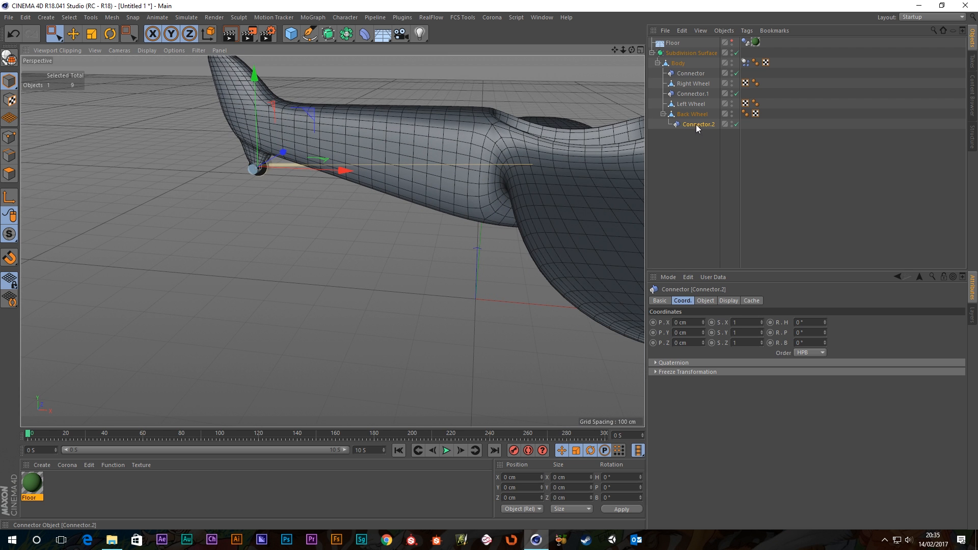
left_click(697, 149)
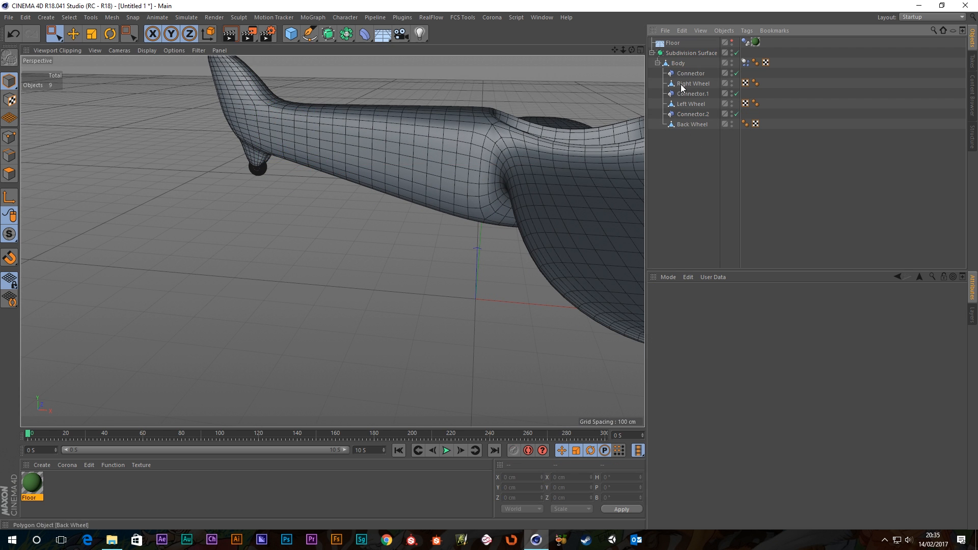
left_click(658, 64)
left_click(658, 63)
- Make the Floor visible in the viewport and play the simulation to examine the wheels up close
scroll(316, 279, "down", 4)
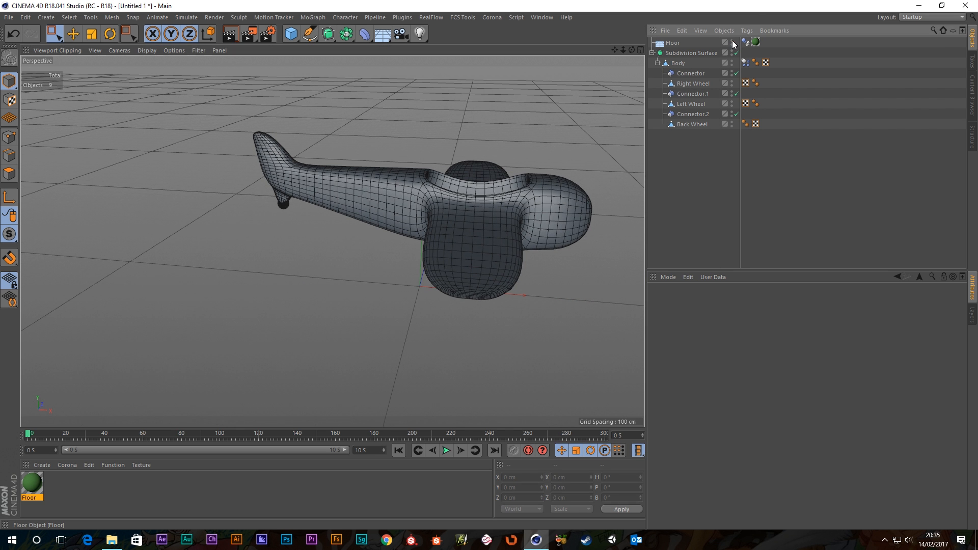
left_click_drag(528, 179, 316, 255, "alt")
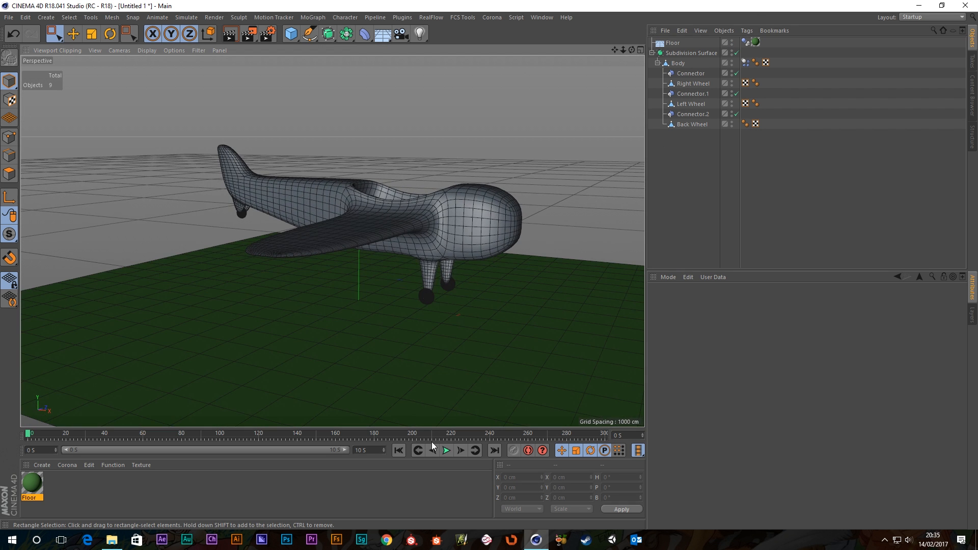
left_click(446, 451)
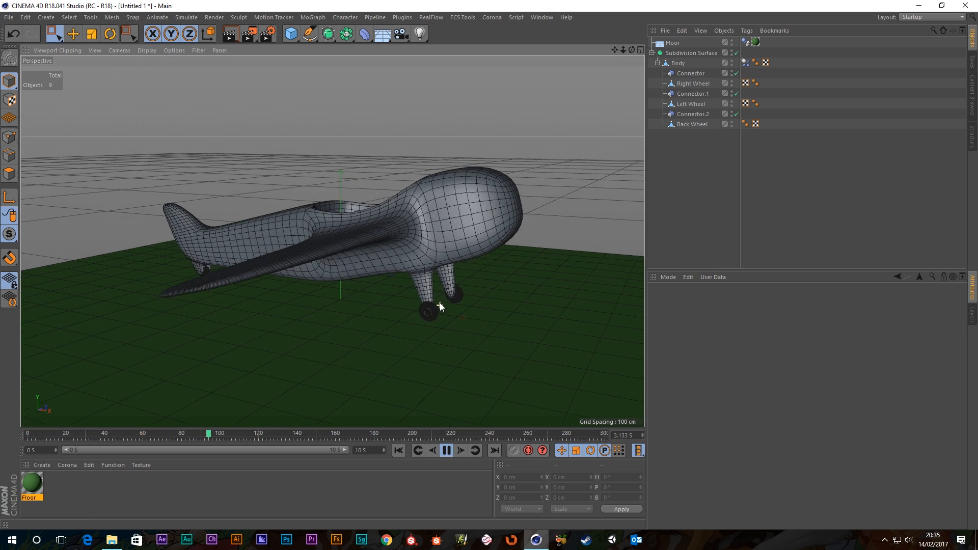
mouse_move(439, 303)
left_mouse_down("alt")
mouse_move(305, 253)
mouse_move(295, 273)
mouse_move(443, 271)
mouse_move(433, 285)
left_mouse_up("alt")
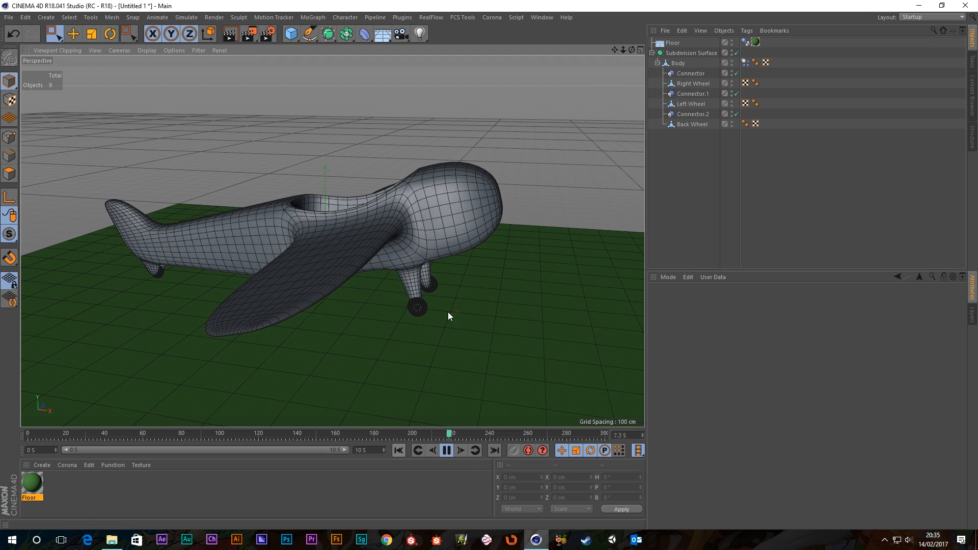
scroll(445, 309, "up", 3)
scroll(435, 346, "up", 3)
scroll(406, 324, "up", 3)
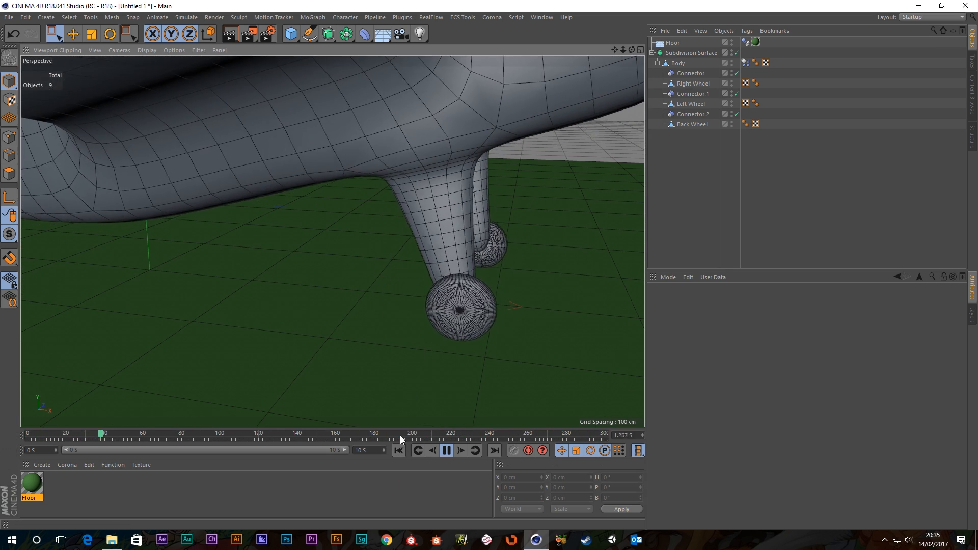
- Restart the simulation from the first frame and switch the viewport display to Gouraud Shading
left_click(397, 450)
scroll(413, 316, "down", 8)
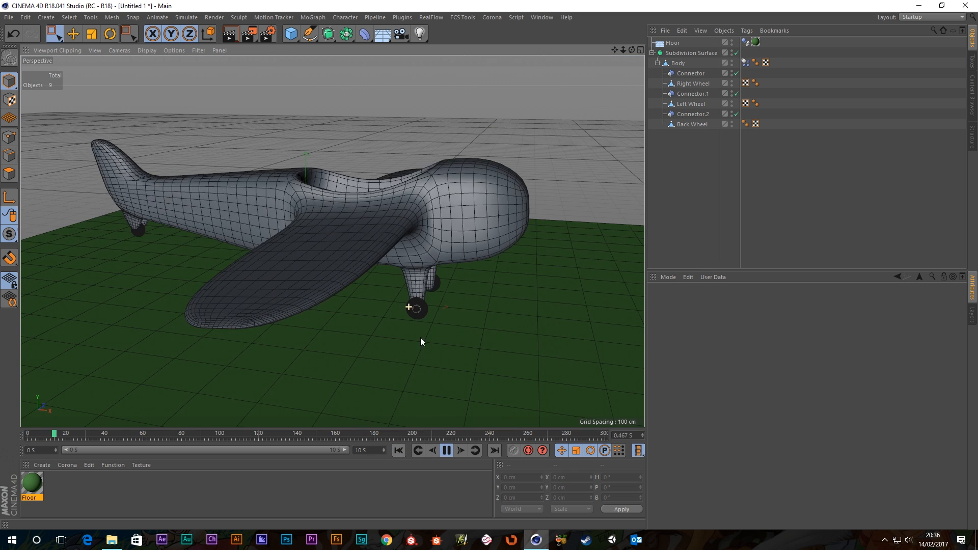
left_click(144, 50)
left_click(158, 61)
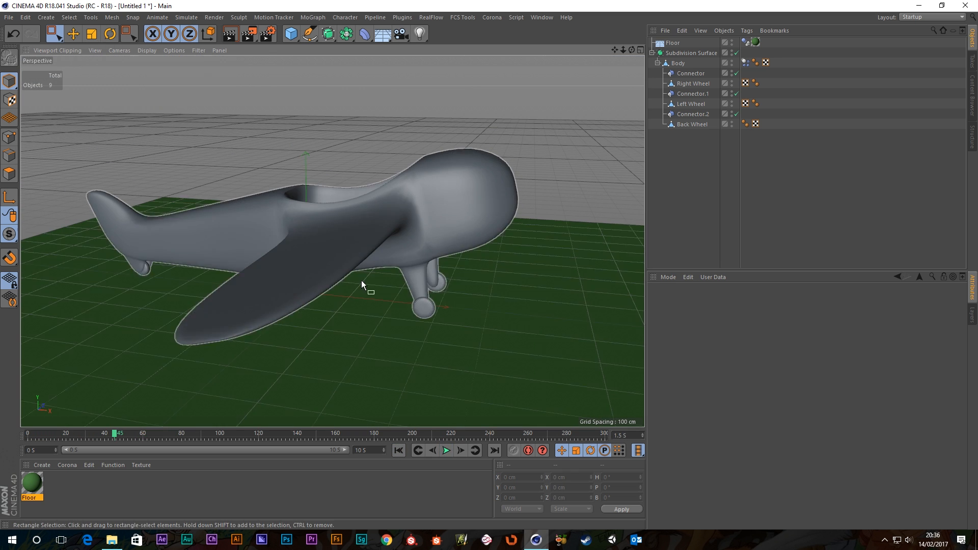
- Replay the simulation from the start and examine how the airplane lands and rolls on its wheels
left_click(400, 450)
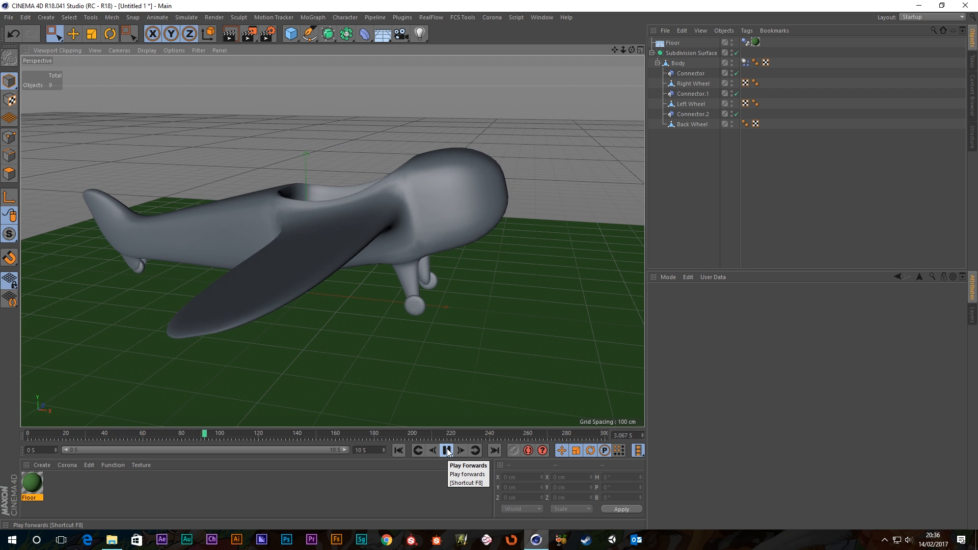
left_click(447, 451)
left_click_drag(359, 179, 421, 225, "alt")
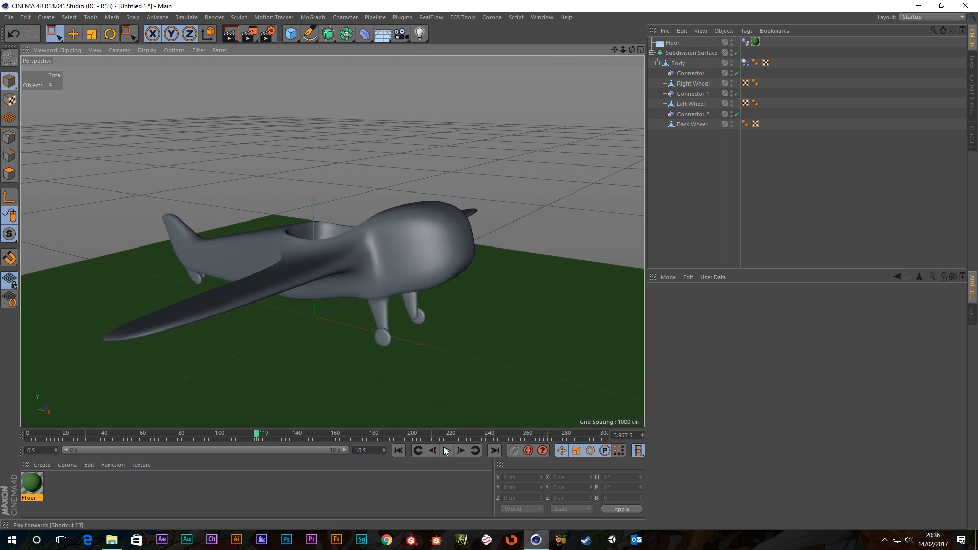
- Return the timeline to the first frame and set the viewport display to Gouraud Shading (Lines)
left_click(399, 451)
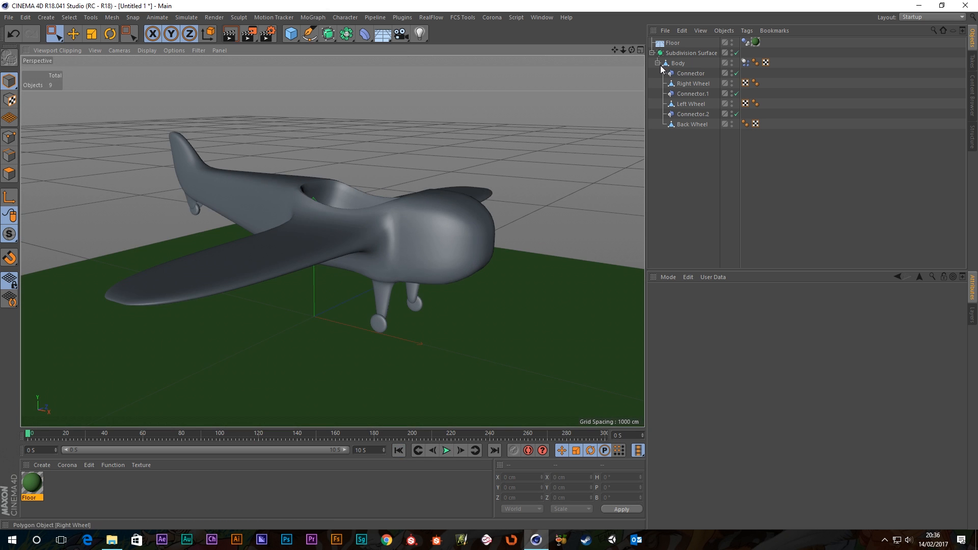
left_click(147, 50)
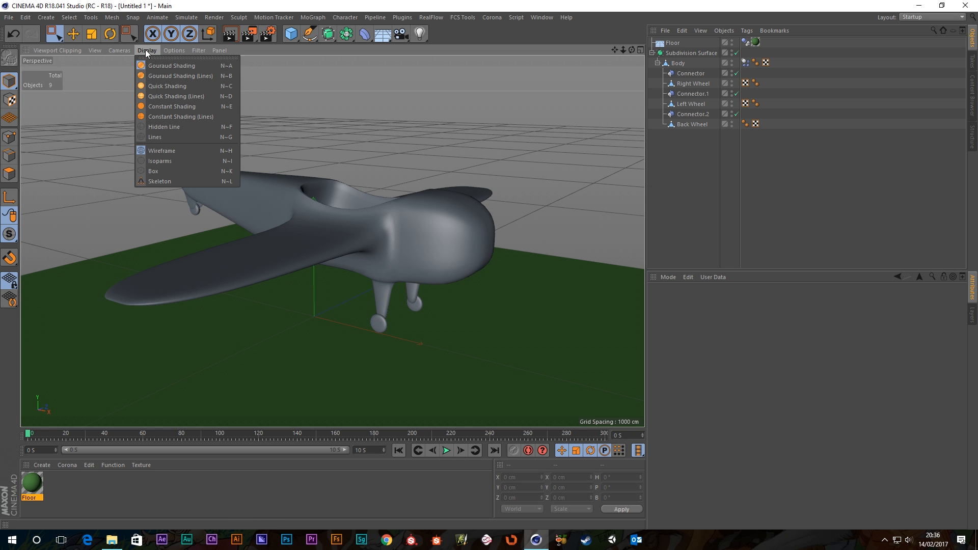
left_click(160, 75)
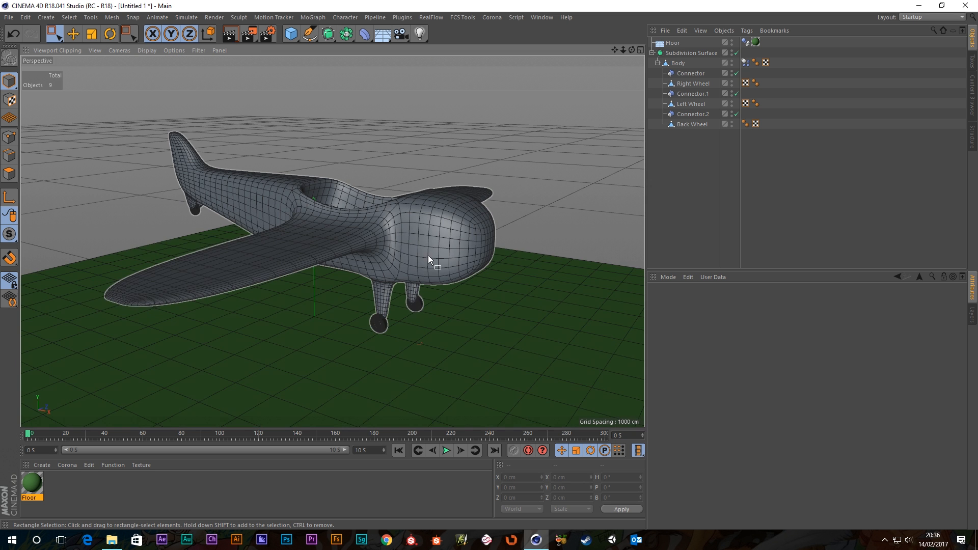
- Collapse the Body hierarchy, add a cube to the scene and raise it to about Y 266 cm
mouse_move(433, 262)
left_mouse_down("alt")
mouse_move(443, 236)
mouse_move(277, 270)
mouse_move(334, 280)
mouse_move(451, 182)
left_mouse_up("alt")
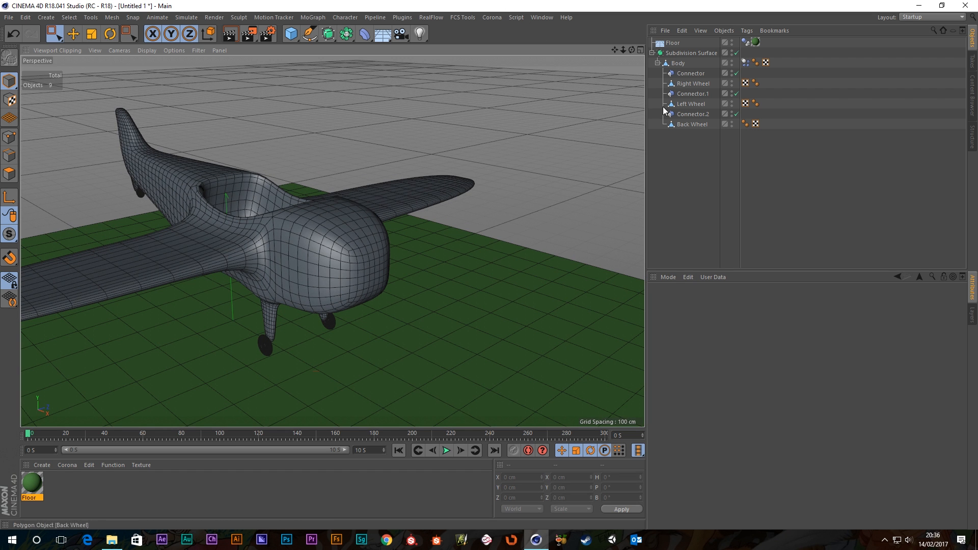
left_click(657, 63)
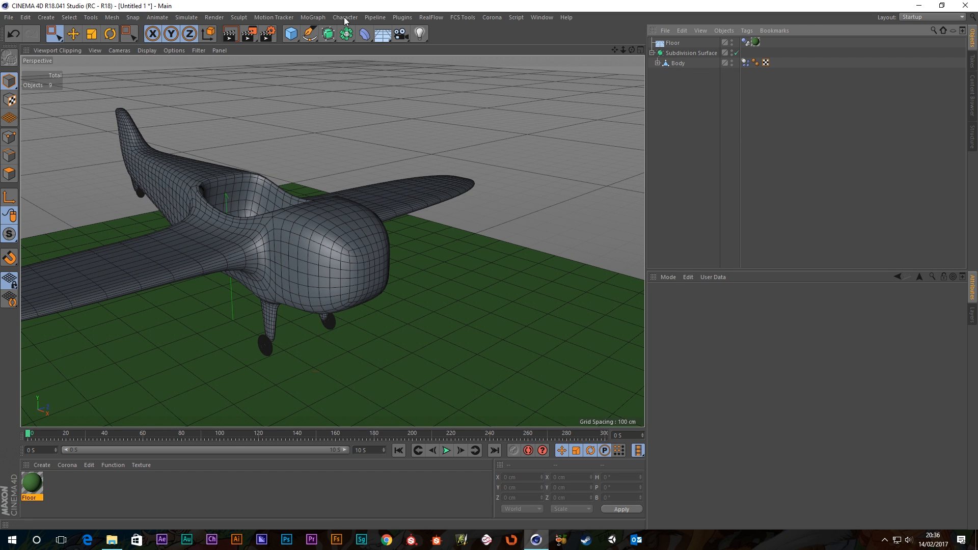
left_click(286, 39)
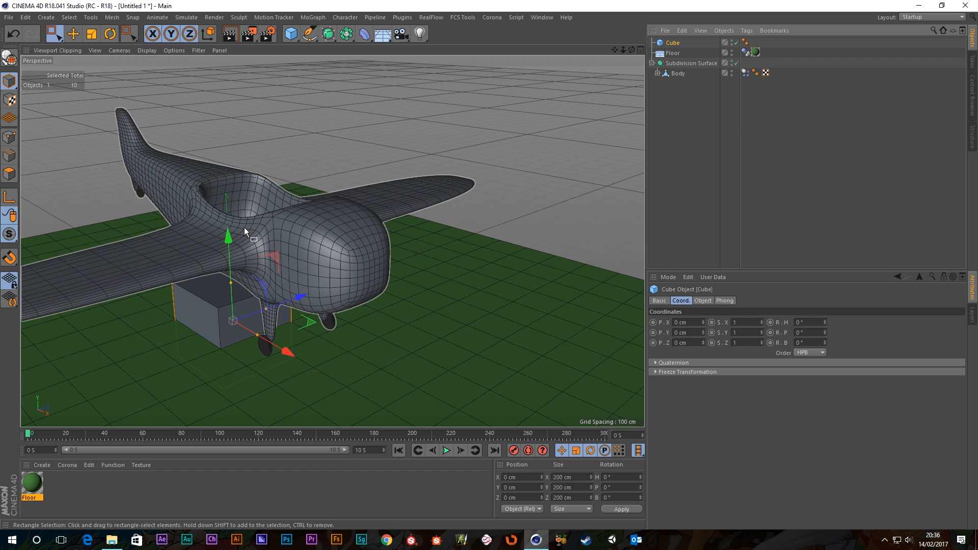
left_click_drag(228, 234, 228, 130)
middle_click(228, 129)
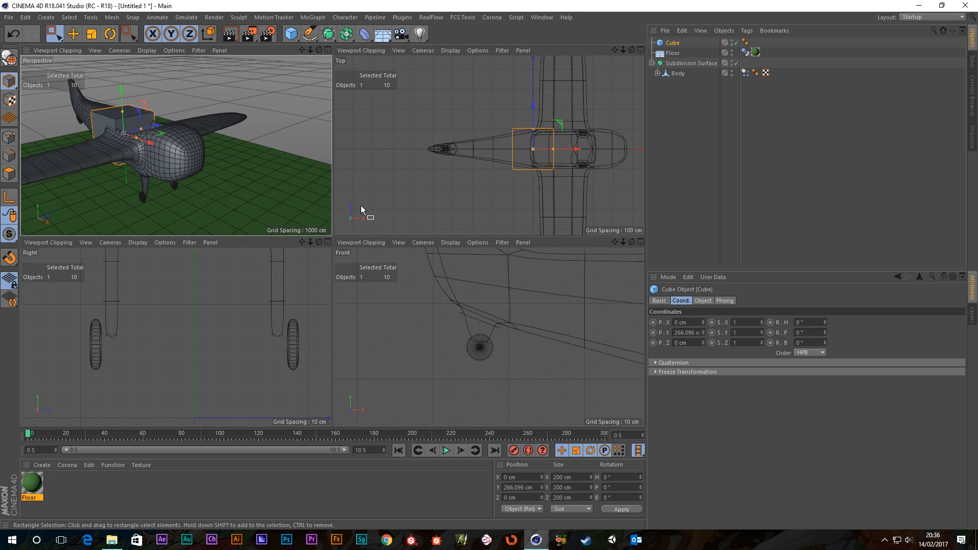
- Move the cube forward along X to the airplane's nose, at about 306 cm
middle_click(498, 135)
left_click_drag(508, 250, 634, 250)
middle_click(387, 251)
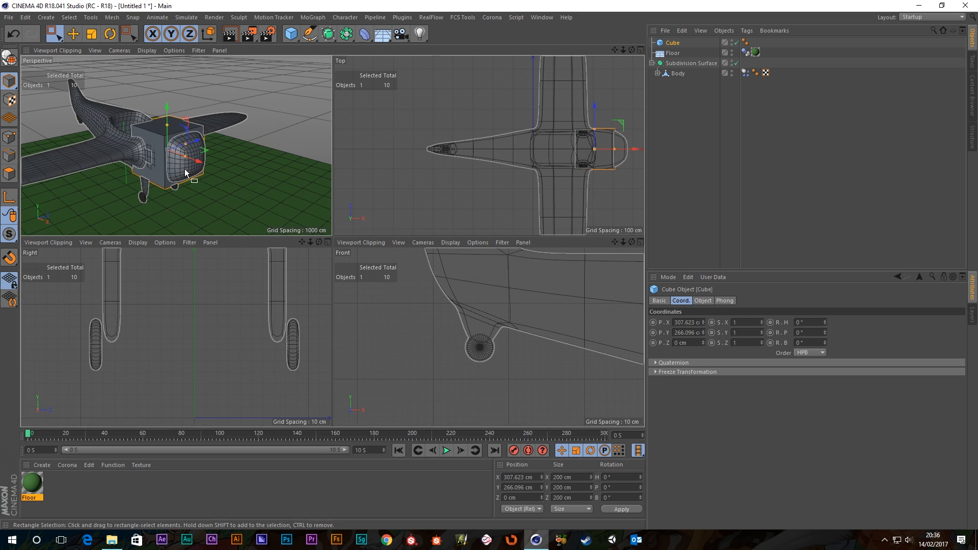
middle_click(290, 227)
mouse_move(380, 277)
left_mouse_down()
mouse_move(450, 293)
mouse_move(377, 286)
left_mouse_up()
middle_click(444, 331)
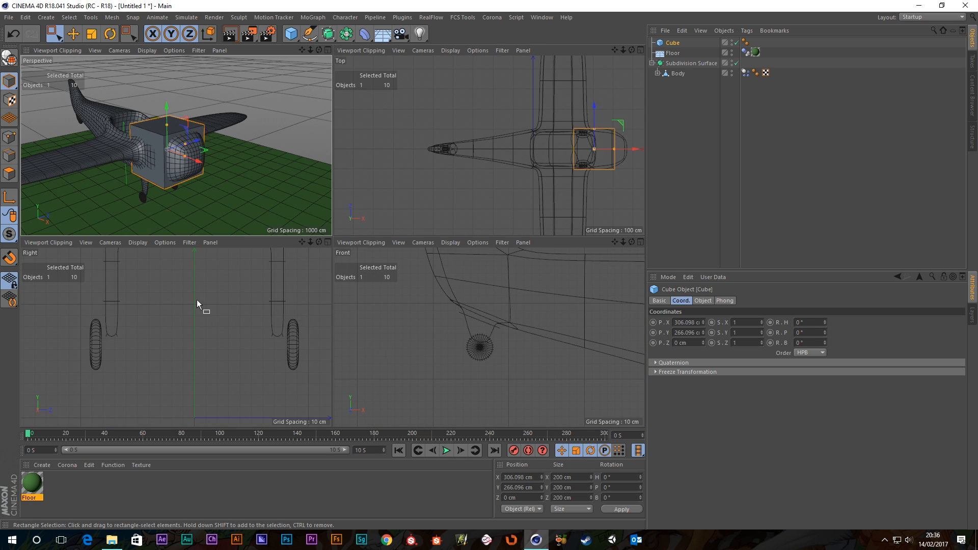
- Check the cube's alignment with the fuselage from the Right view and move it forward to about X 419 cm
scroll(219, 293, "down", 5)
scroll(254, 339, "up", 6)
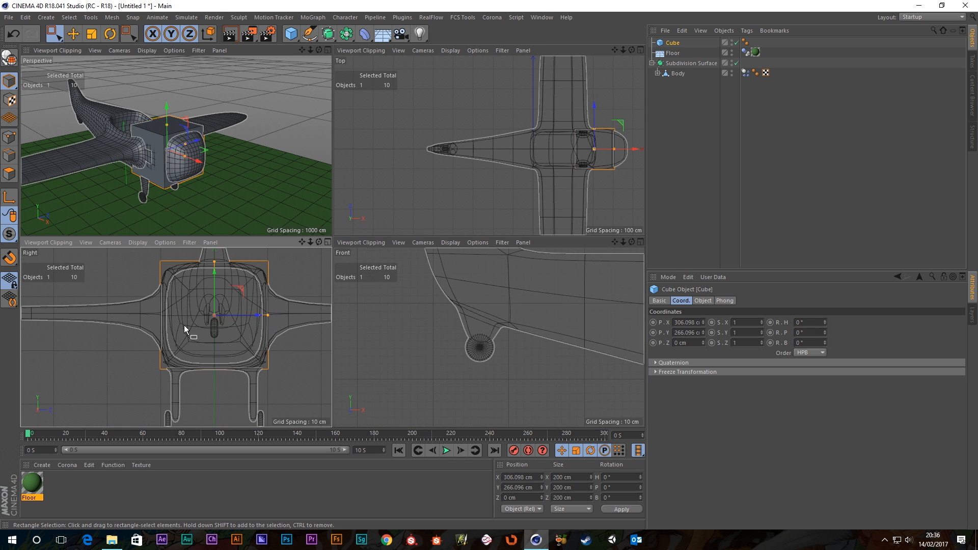
scroll(198, 325, "up", 3)
scroll(243, 323, "down", 3)
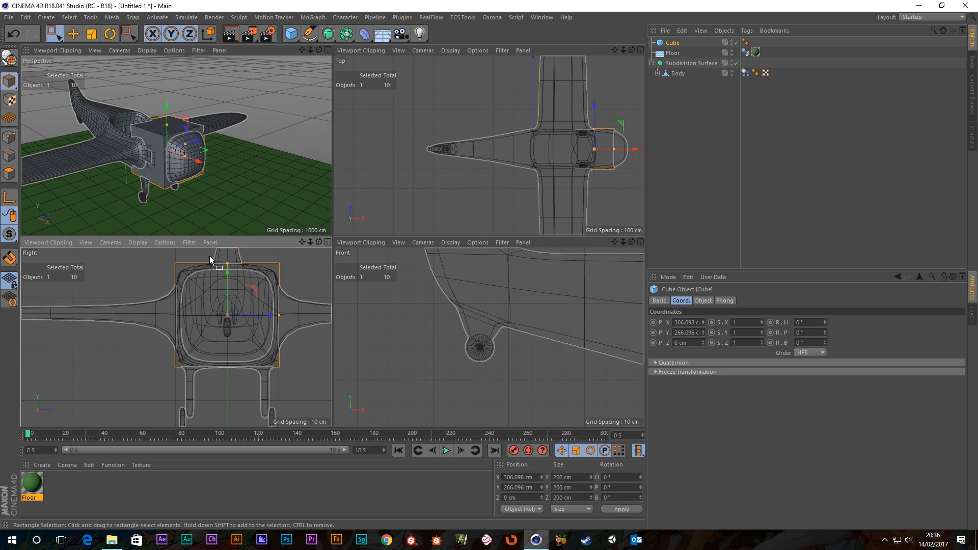
middle_click(205, 289)
middle_click(405, 259)
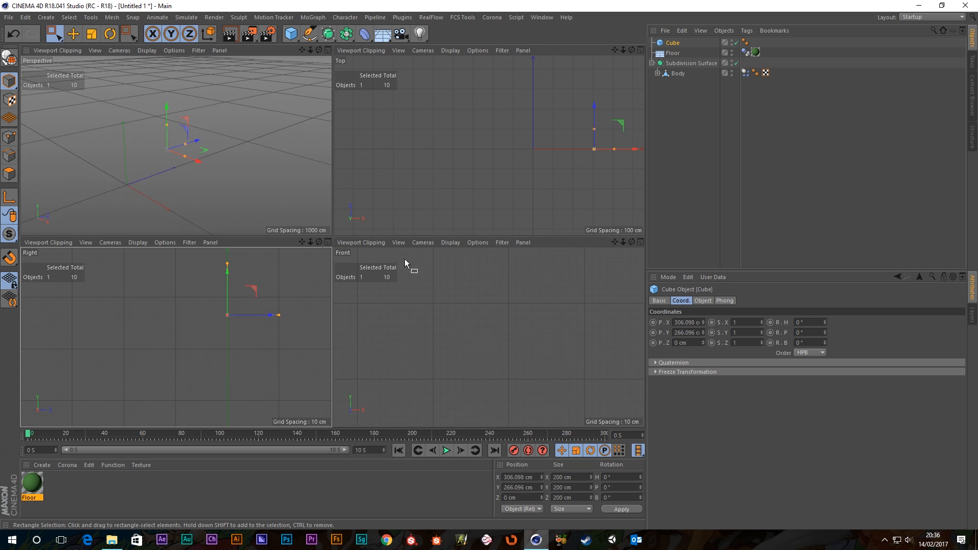
middle_click(176, 165)
scroll(349, 272, "up", 5)
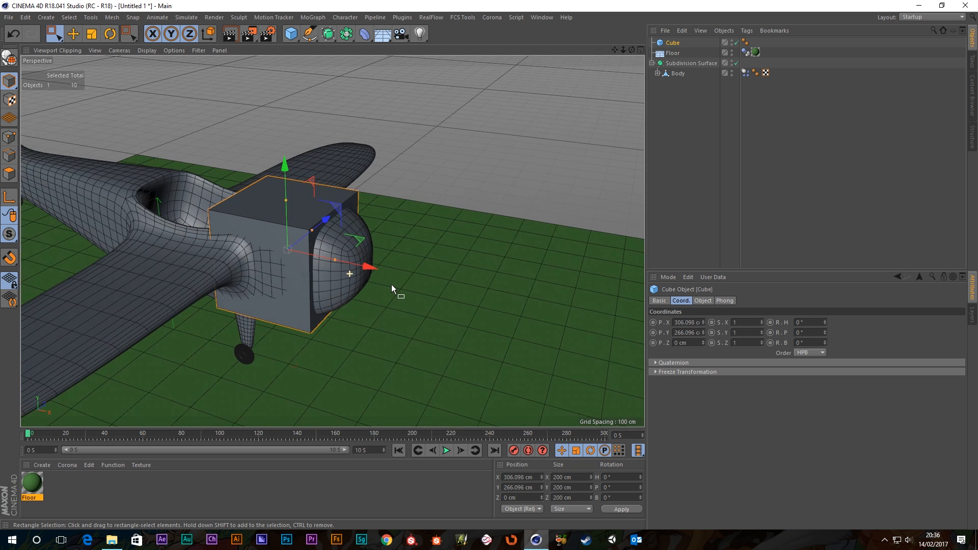
left_click_drag(364, 276, 423, 278)
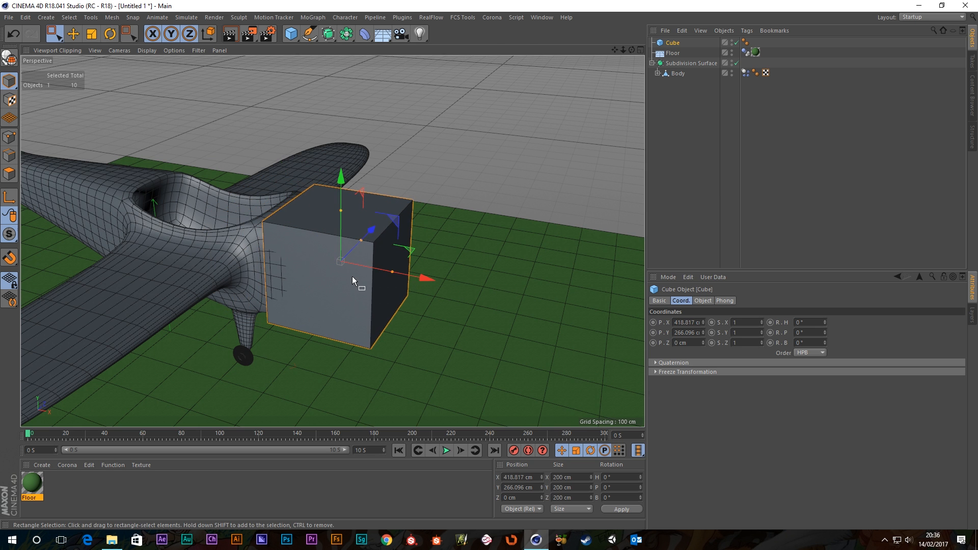
- Move the cube just ahead of the airplane's nose in the Front view, to about X 478 cm
middle_click(506, 289)
middle_click(507, 289)
scroll(505, 300, "down", 9)
middle_click_drag(554, 291, 282, 292, "alt")
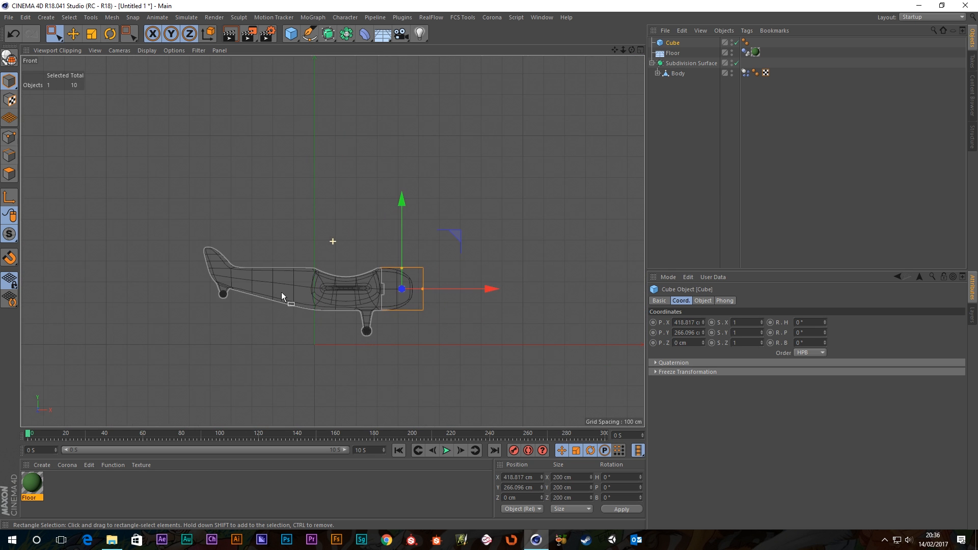
scroll(418, 292, "up", 4)
scroll(418, 292, "up", 3)
middle_click_drag(430, 280, 334, 284, "alt")
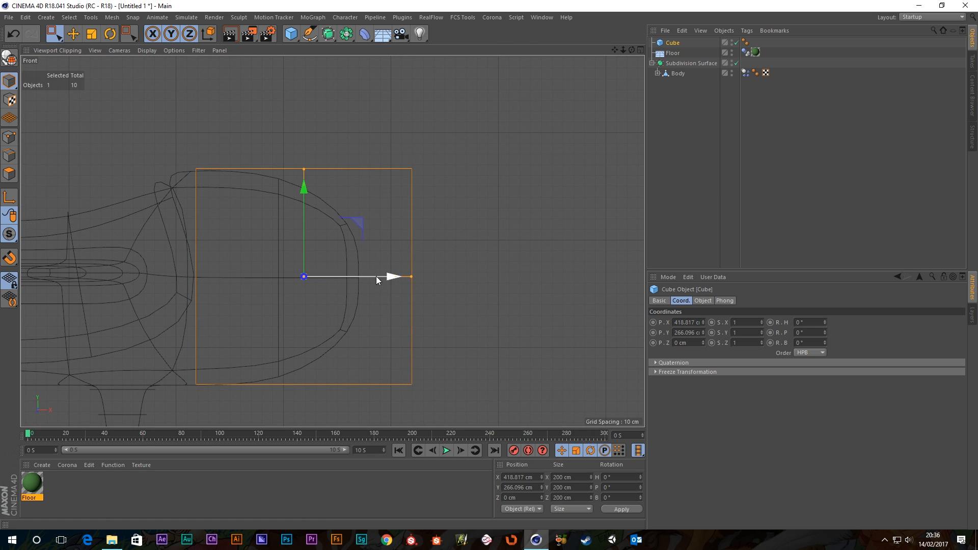
left_click_drag(392, 277, 454, 281)
scroll(313, 294, "down", 4)
middle_click(238, 285)
middle_click(203, 155)
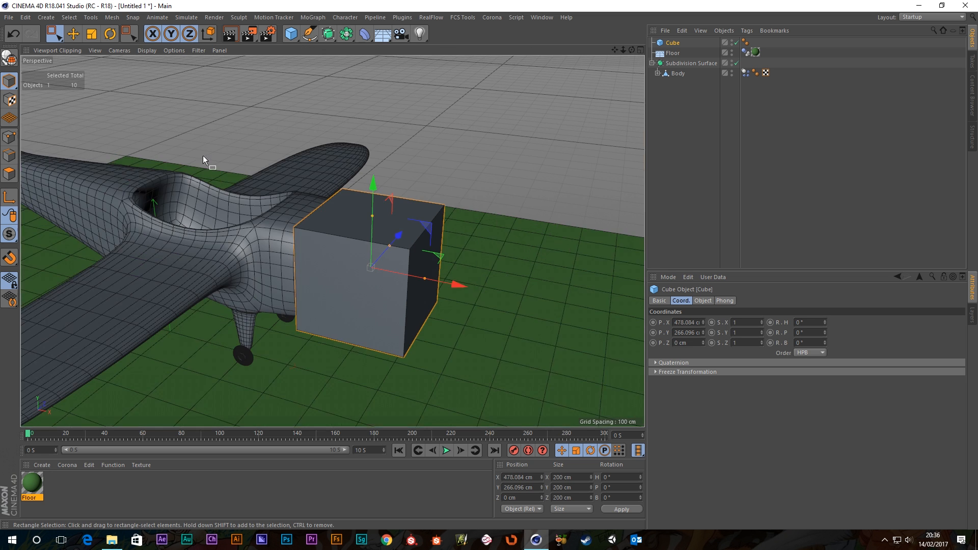
scroll(349, 262, "up", 1)
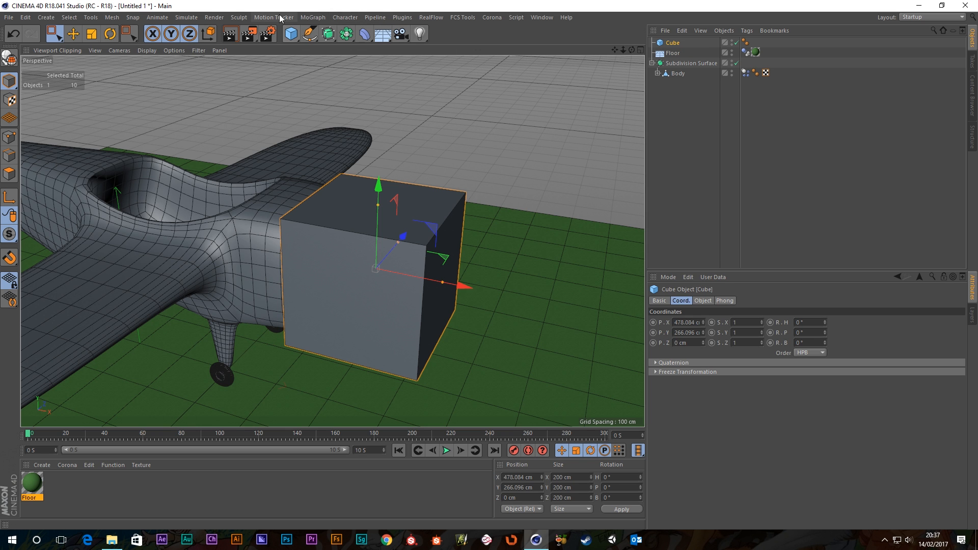
- Place the cube inside a MoGraph Cloner set to Radial mode on the ZY plane
left_click(315, 18)
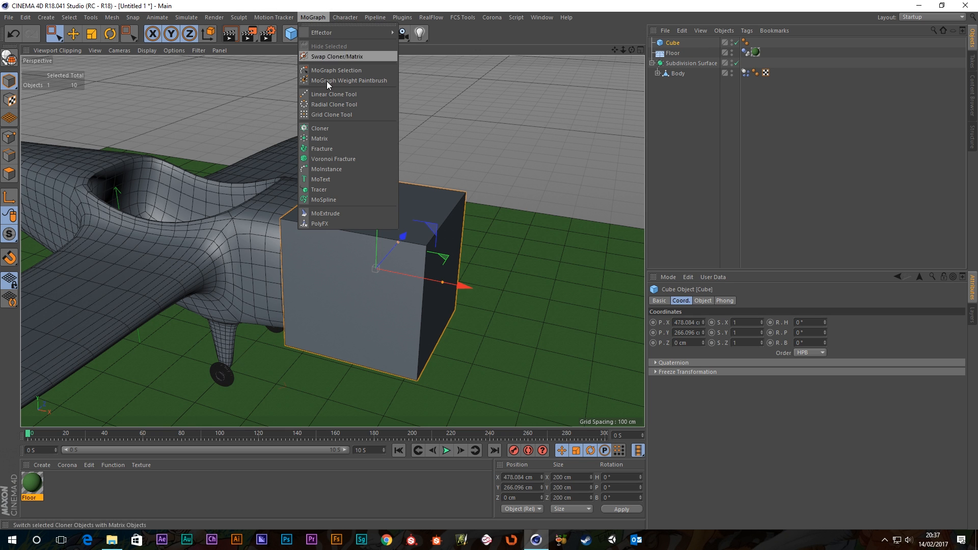
left_click(325, 127, "alt")
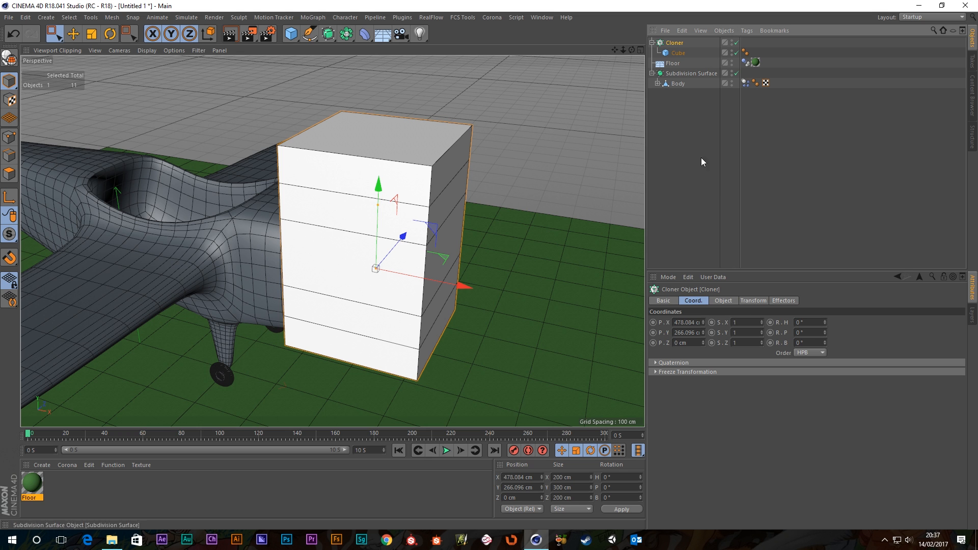
left_click(721, 301)
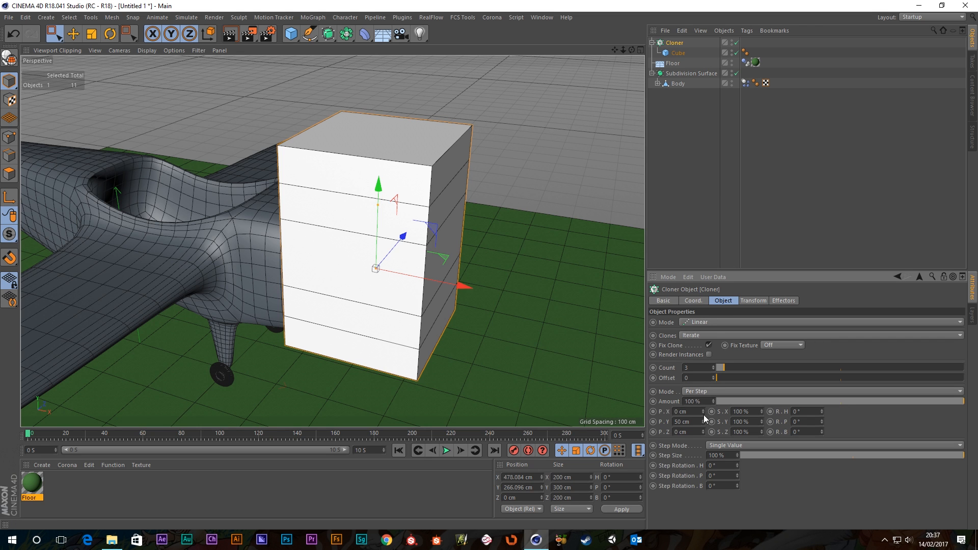
left_click(713, 322)
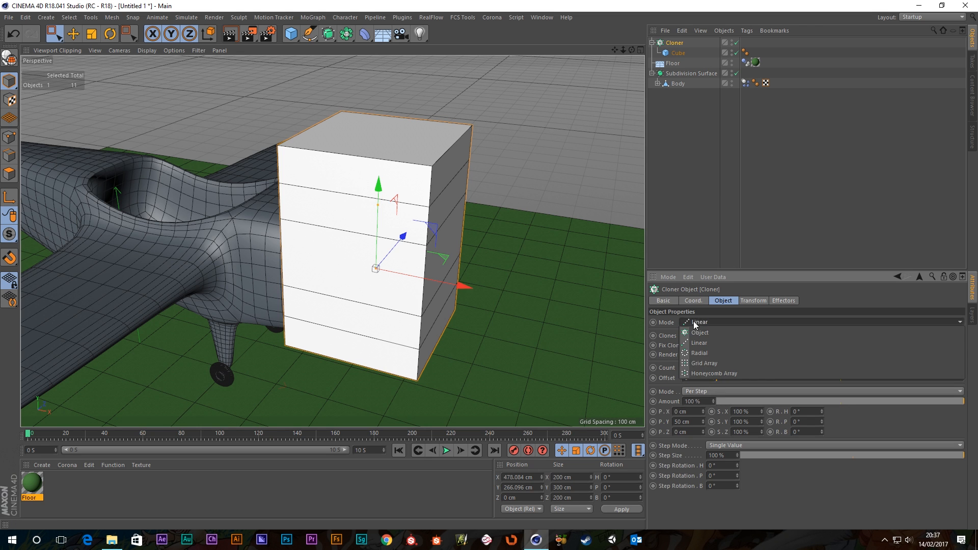
left_click(699, 356)
left_click(686, 388)
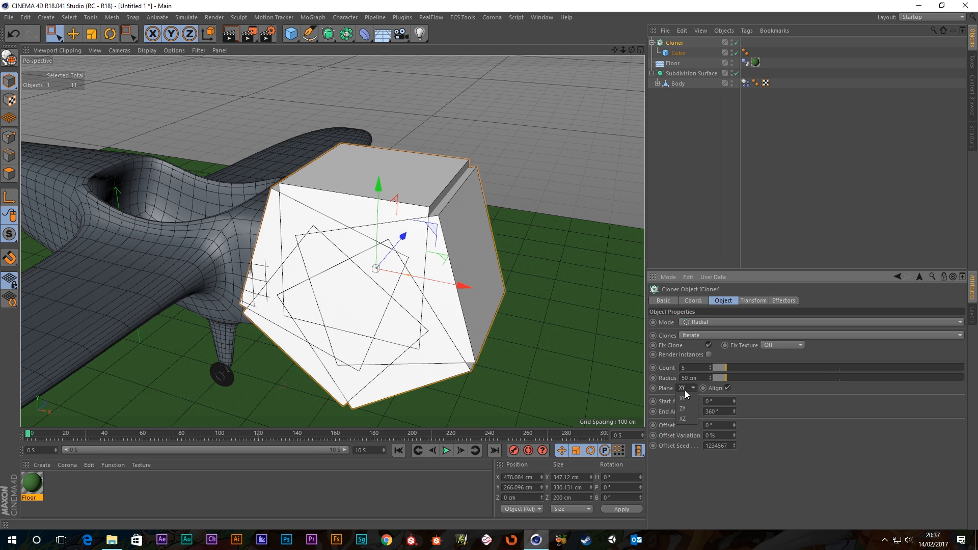
left_click(685, 408)
mouse_move(376, 269)
left_mouse_down("alt")
mouse_move(456, 302)
mouse_move(384, 283)
left_mouse_up("alt")
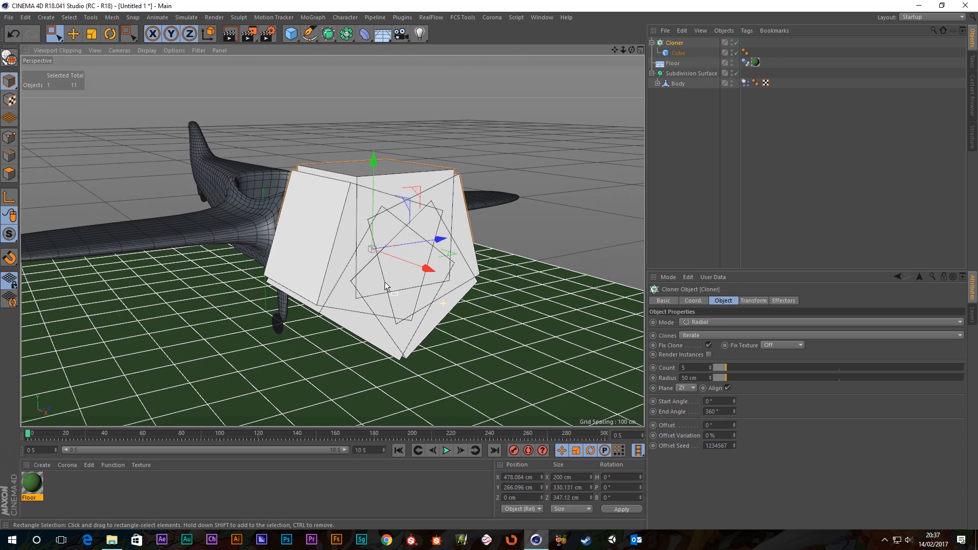
- Narrow the cloned cube into a thin propeller blade with Size X 8 cm and Size Z 33 cm
left_click(678, 54)
left_click_drag(712, 327, 663, 327)
mouse_move(334, 261)
left_mouse_down("alt")
mouse_move(414, 268)
mouse_move(357, 266)
left_mouse_up("alt")
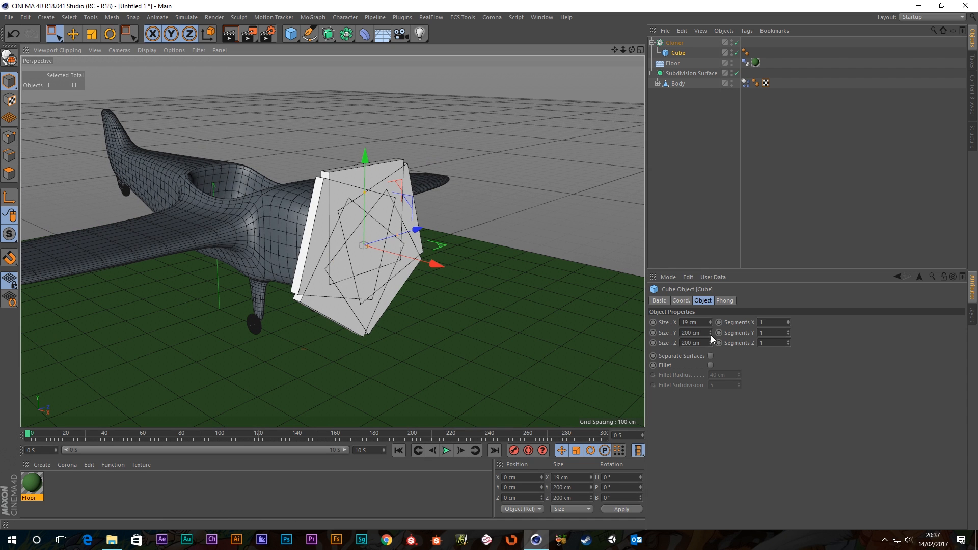
left_click_drag(711, 335, 679, 345)
key("ctrl+z")
scroll(351, 224, "up", 4)
left_click_drag(351, 225, 308, 248, "alt")
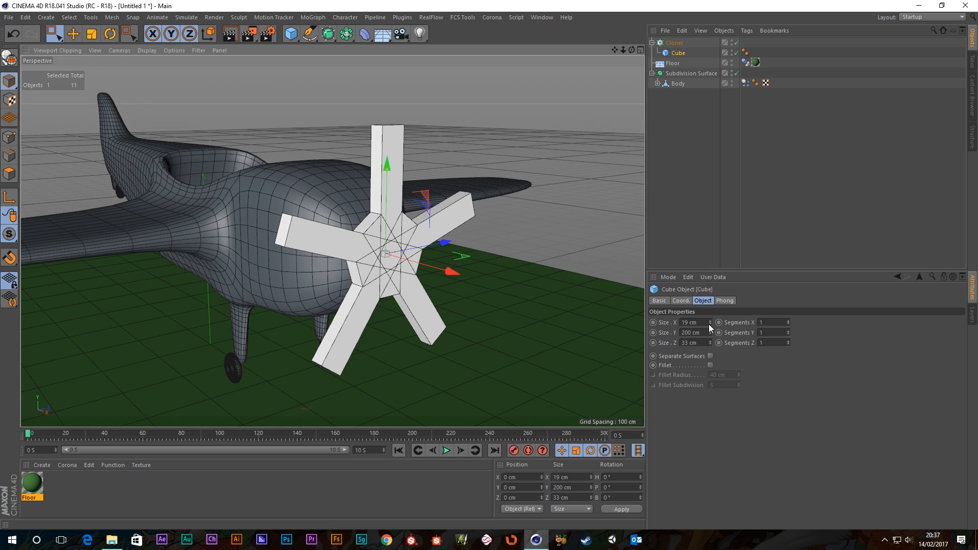
left_click_drag(709, 324, 707, 323)
scroll(363, 243, "down", 3)
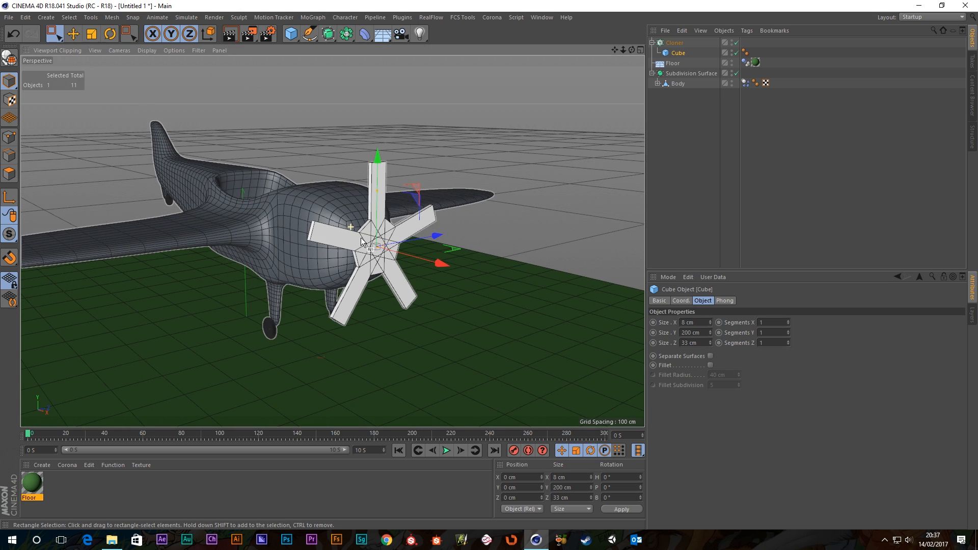
left_click_drag(363, 242, 316, 276, "alt")
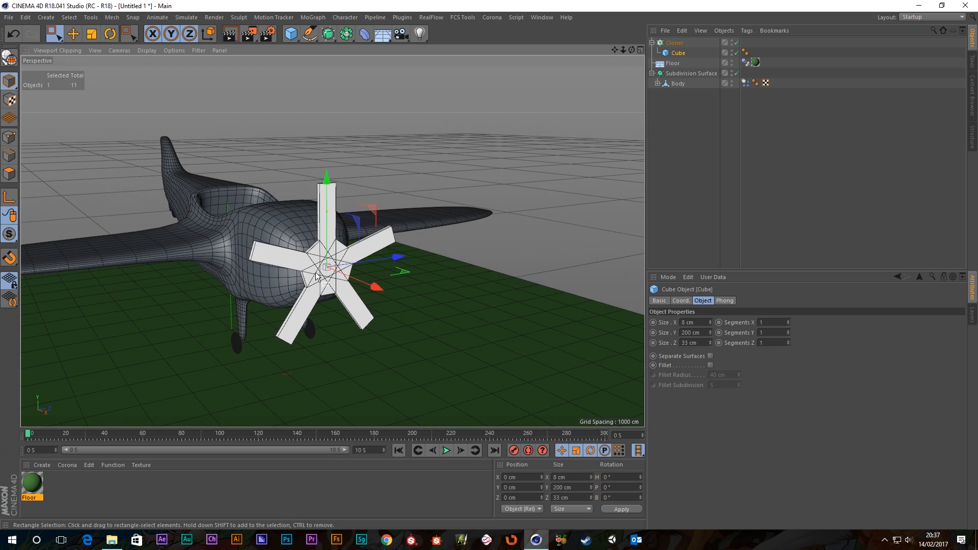
- Increase the Cloner's radius to about 131 cm to spread the propeller blades outward
left_click(675, 45)
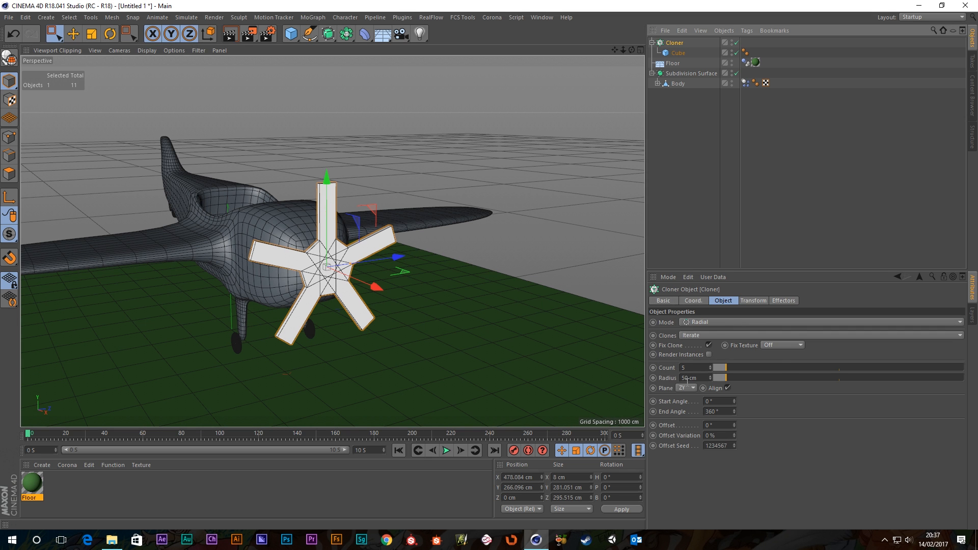
left_click_drag(726, 378, 747, 377)
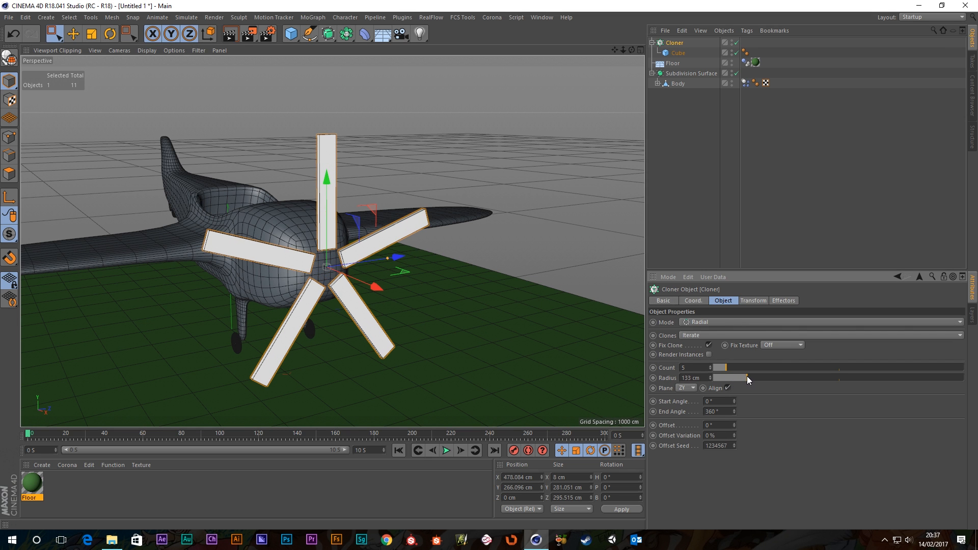
scroll(349, 283, "down", 4)
mouse_move(301, 273)
left_mouse_down("alt")
mouse_move(395, 267)
mouse_move(424, 250)
mouse_move(292, 265)
mouse_move(322, 255)
mouse_move(345, 273)
mouse_move(309, 257)
left_mouse_up("alt")
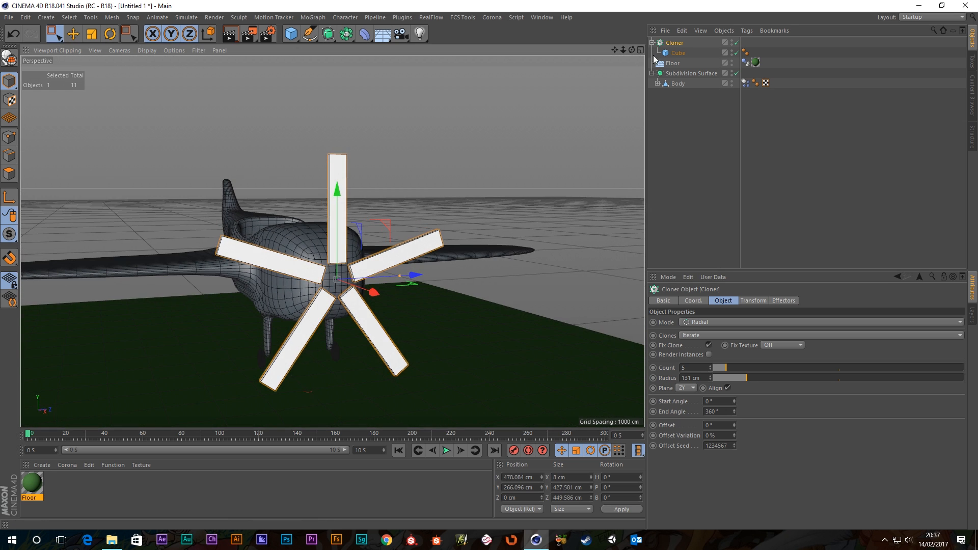
- Shorten the blade cube's Size Y to 163 cm and reduce the Cloner's radius to 108 cm
left_click(675, 53)
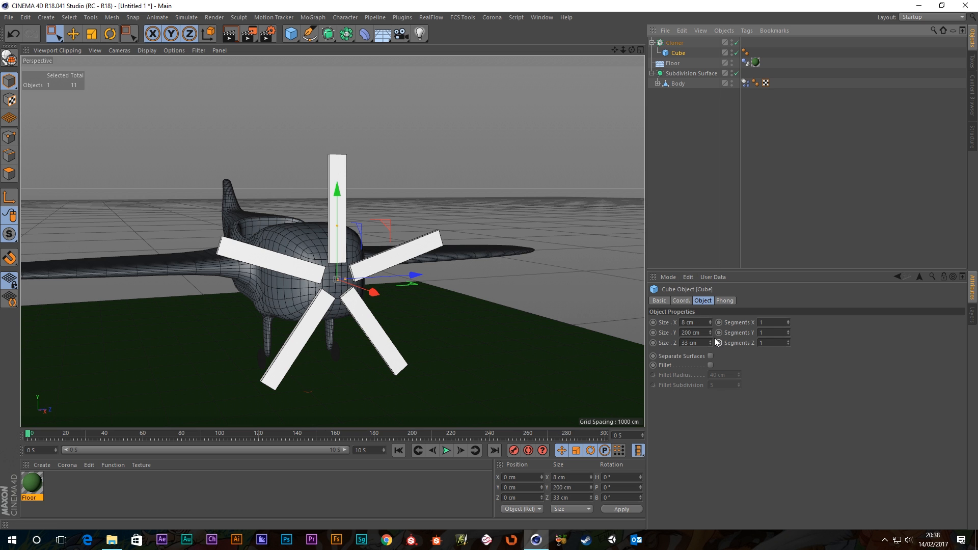
left_click_drag(711, 332, 711, 338)
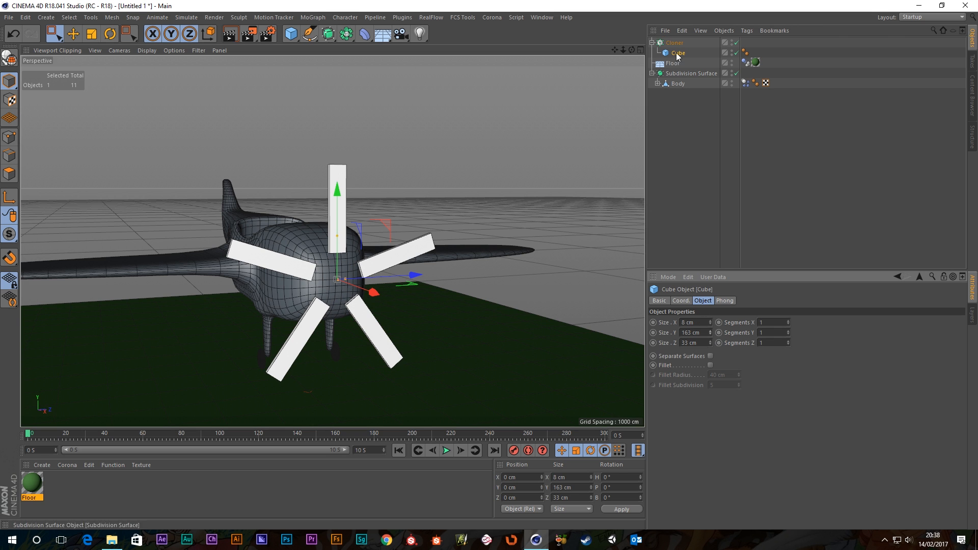
left_click(674, 43)
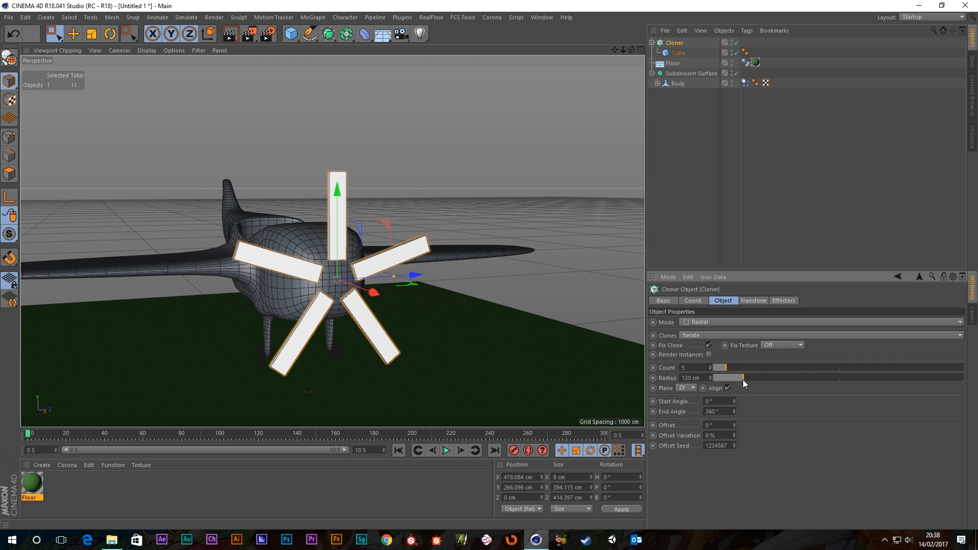
left_click_drag(743, 384, 741, 381)
left_click_drag(342, 240, 449, 253, "alt")
left_click_drag(256, 255, 466, 224, "alt")
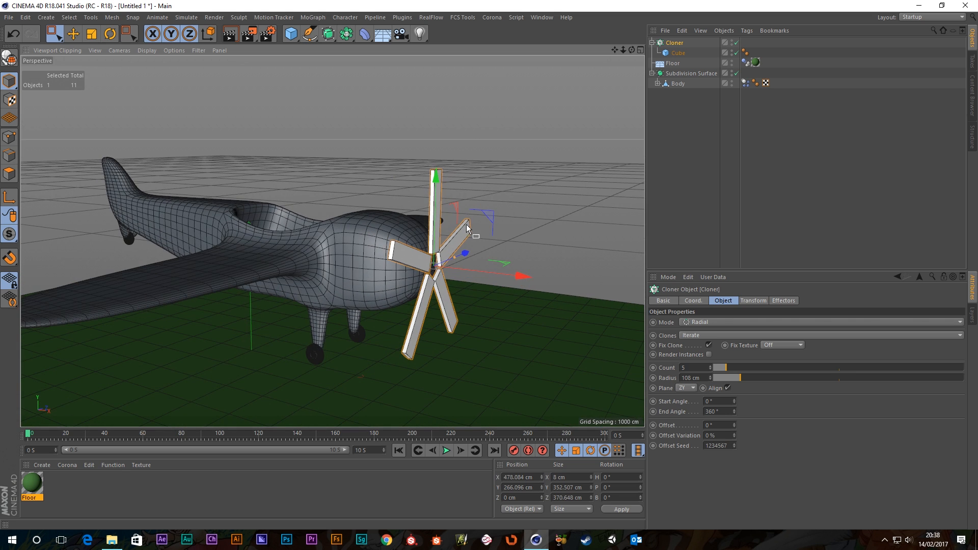
- Place the propeller's Cloner inside a Connect object
left_click(653, 43)
left_click(653, 43)
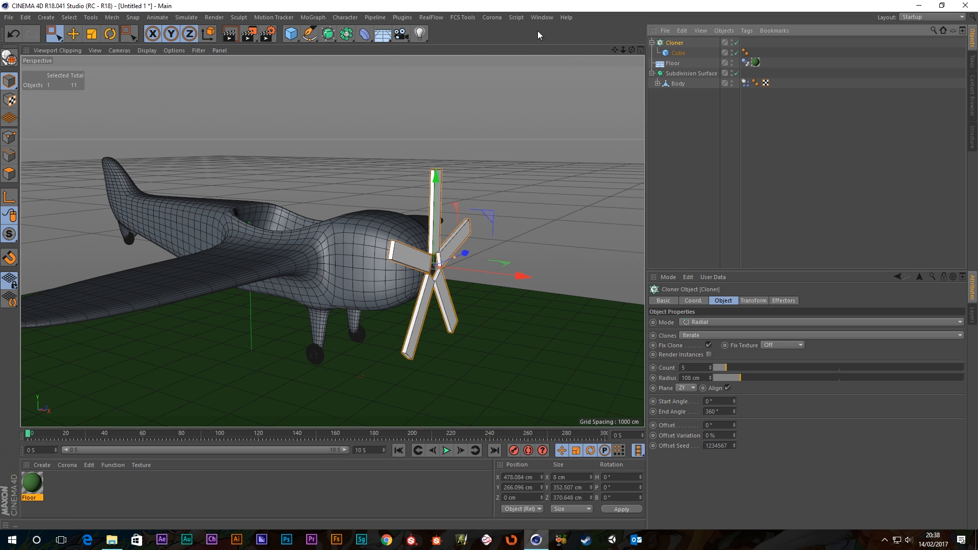
left_click(683, 125)
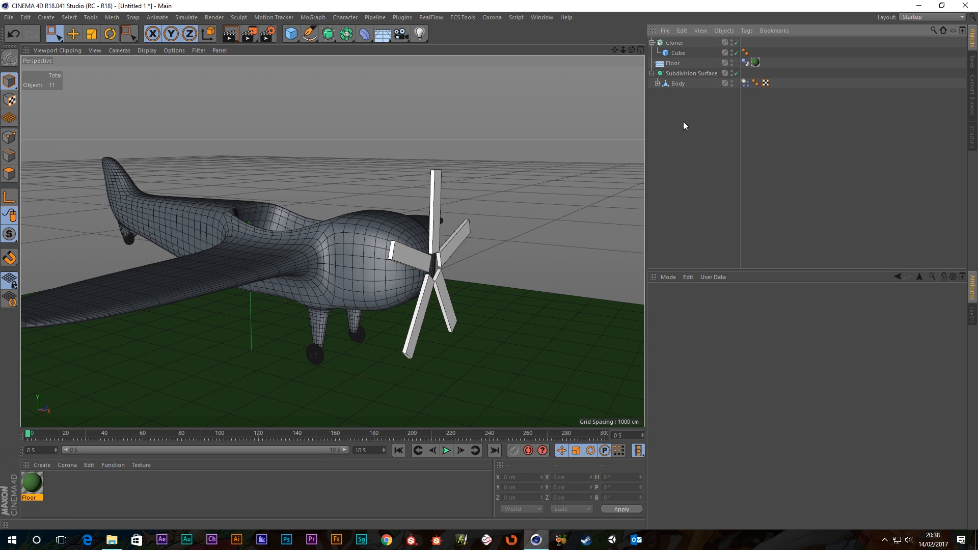
left_click(677, 41)
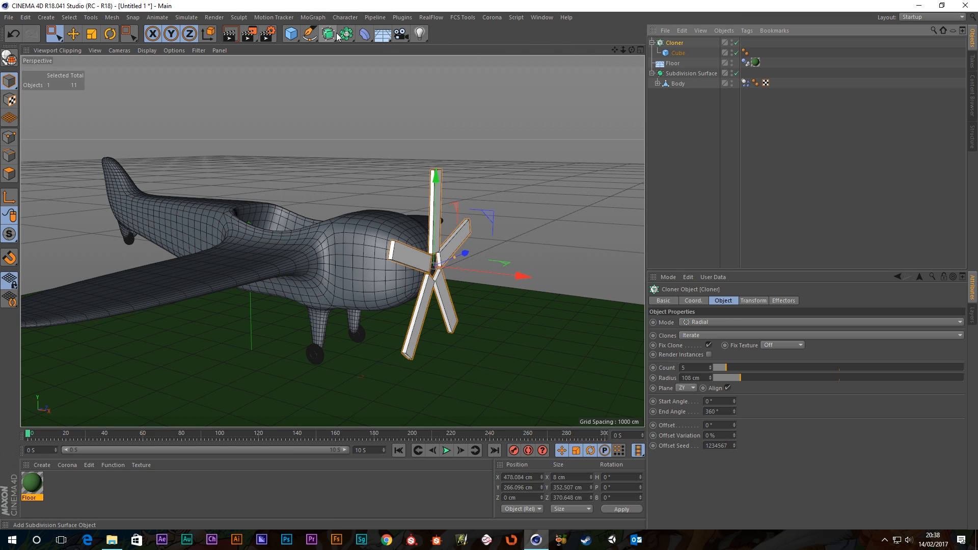
left_click_drag(346, 34, 463, 65)
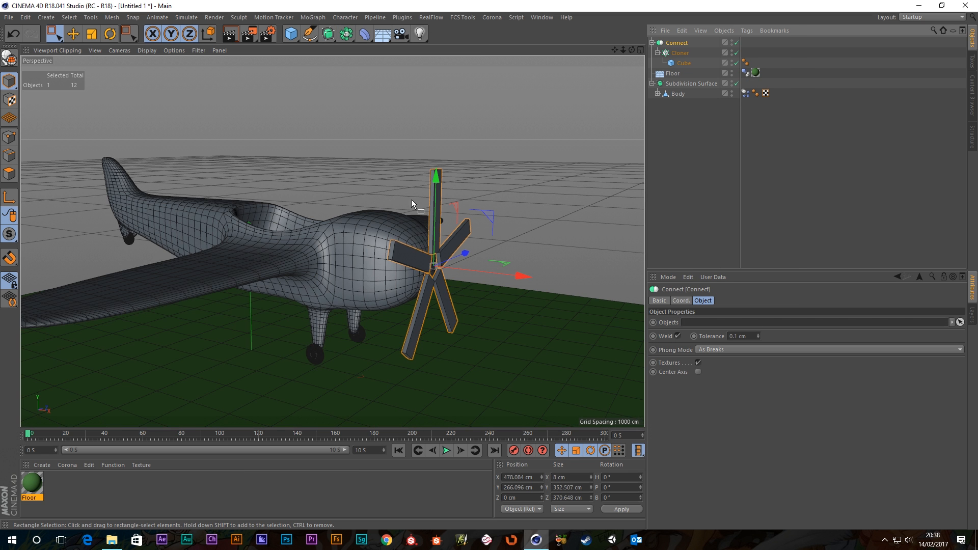
- Add a Rigid Body simulation tag to the Connect object that holds the propeller
left_click_drag(447, 286, 428, 244, "alt")
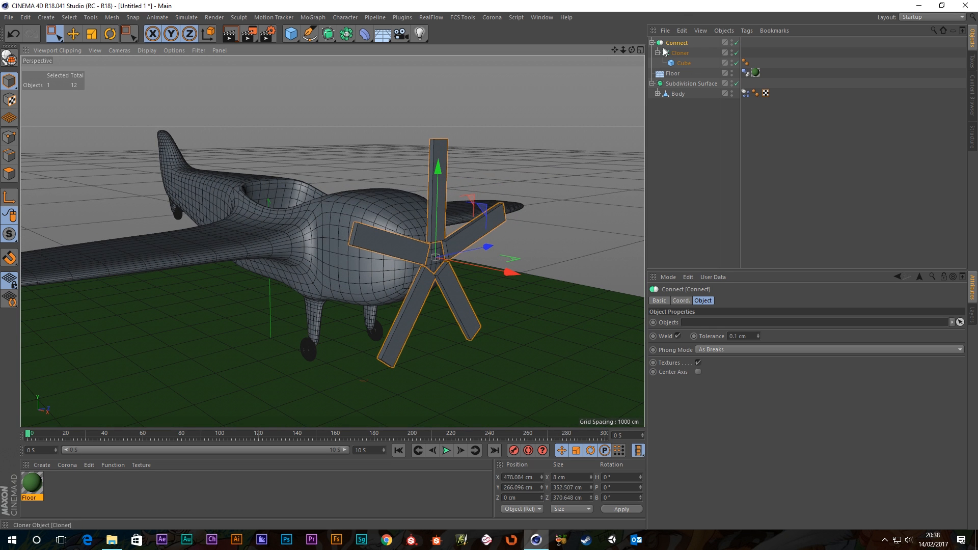
left_click(651, 43)
left_click(651, 43)
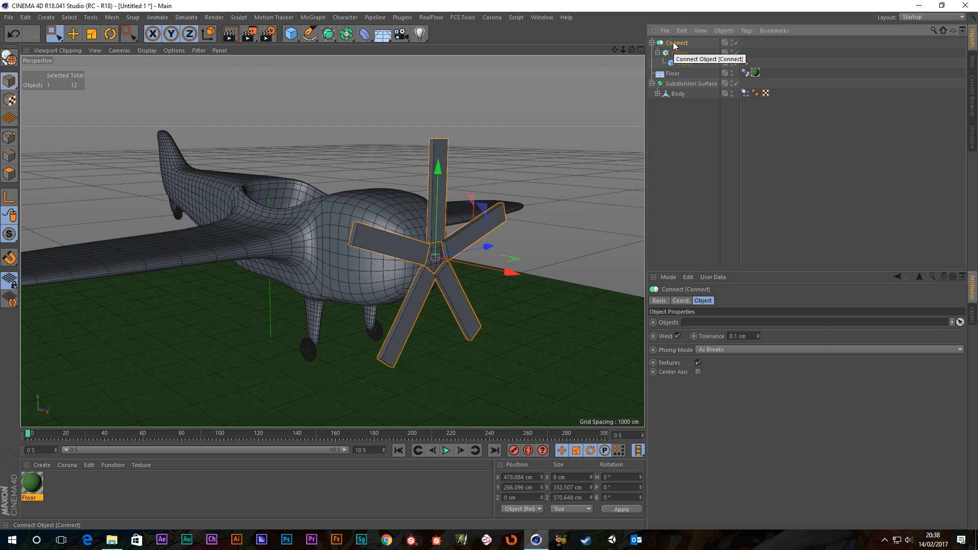
right_click(675, 44)
mouse_move(754, 162)
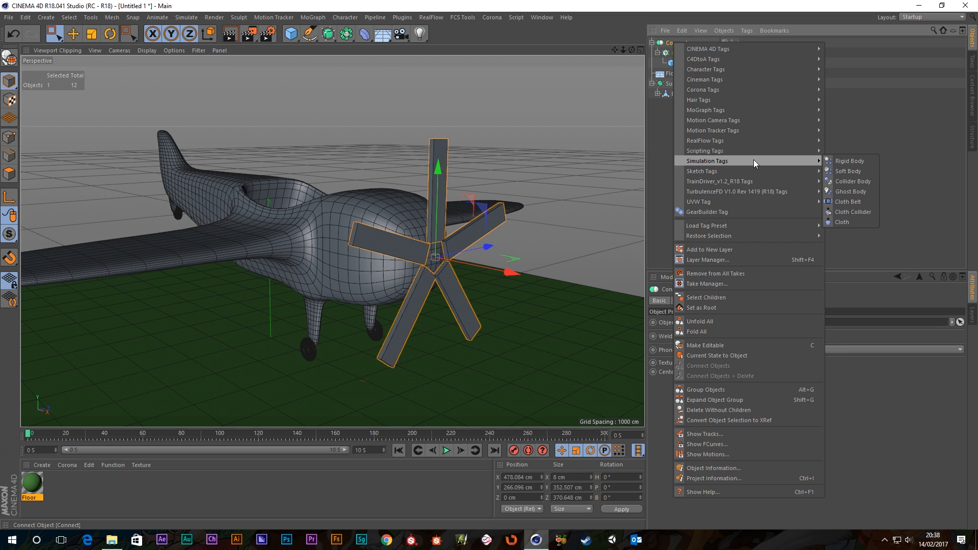
left_click(841, 161)
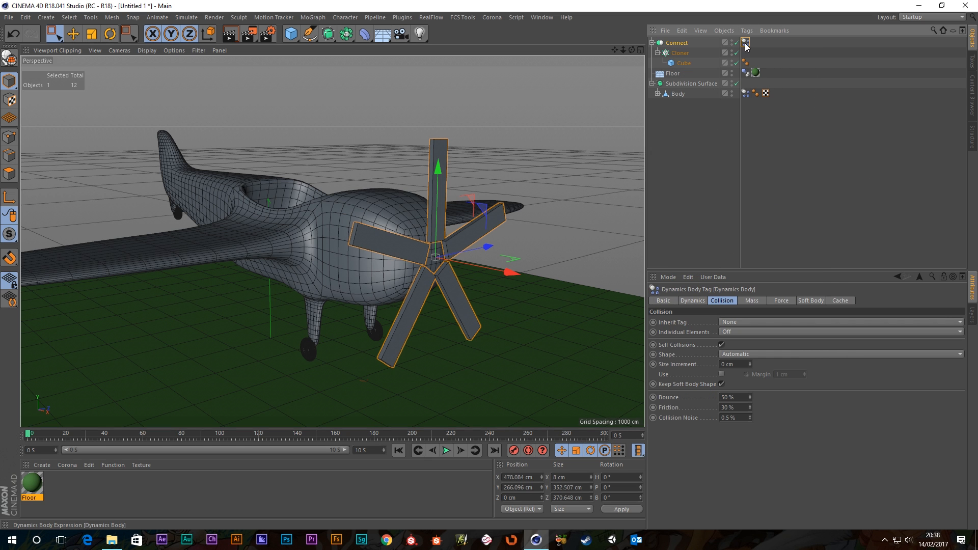
left_click(680, 159)
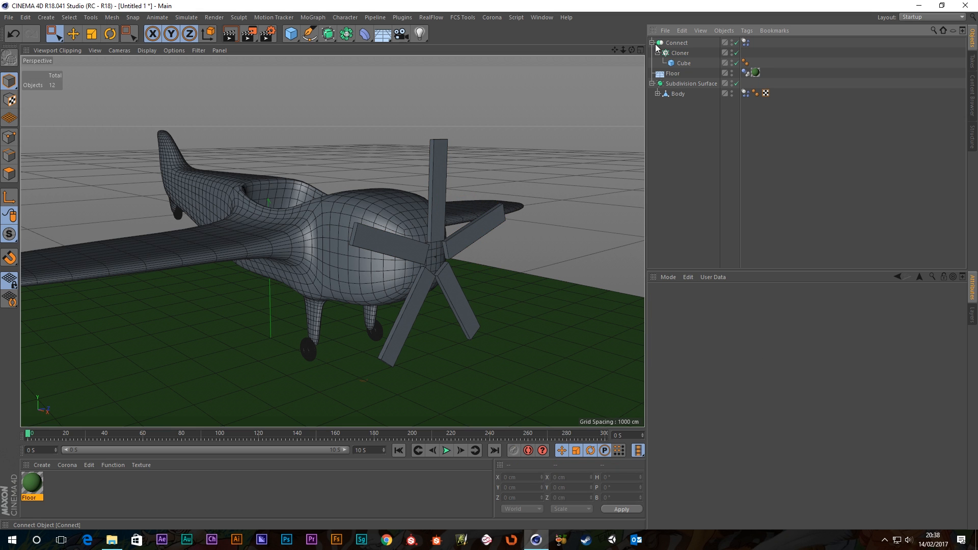
- Collapse the object hierarchies, move the Connect object below the Floor and rename it Prop
left_click(652, 42)
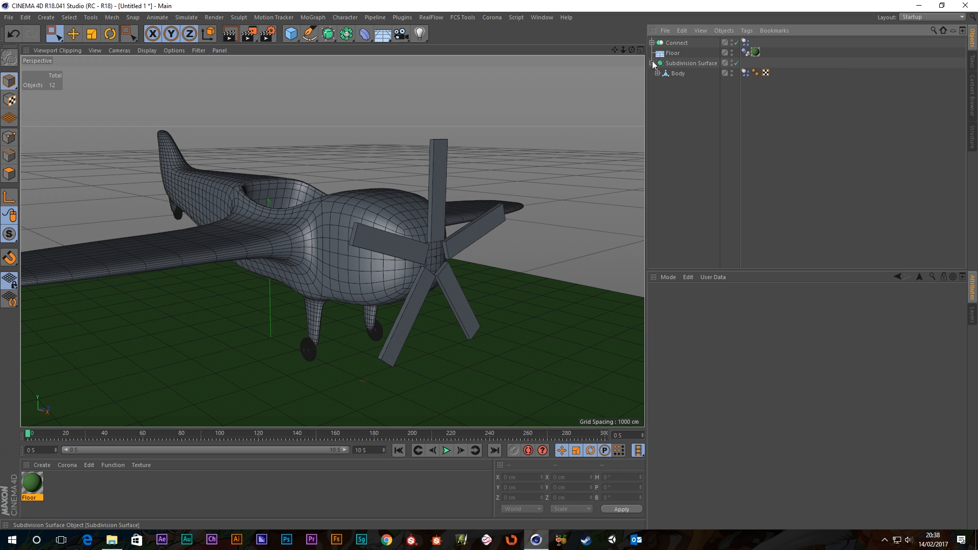
left_click(653, 63)
left_click_drag(668, 54, 678, 43)
double_click(678, 53)
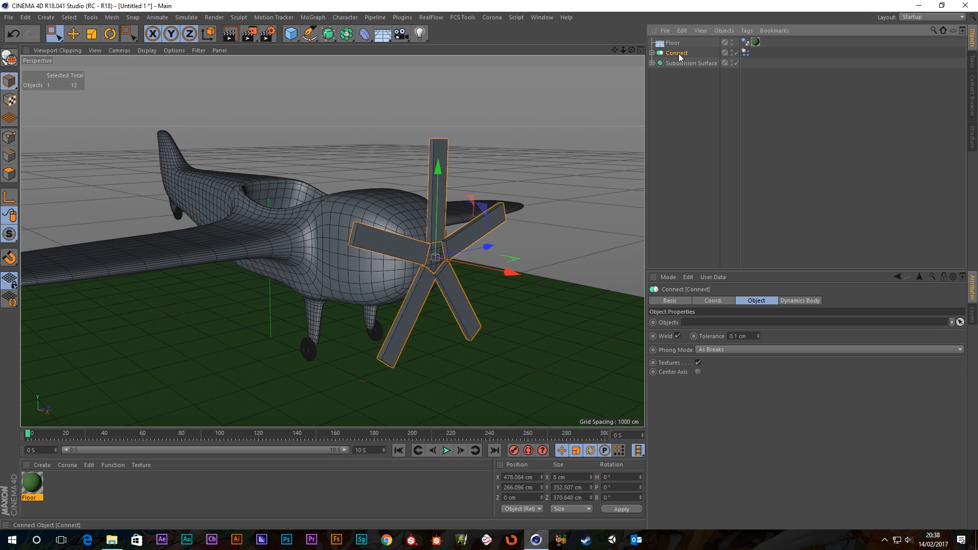
type("Prop")
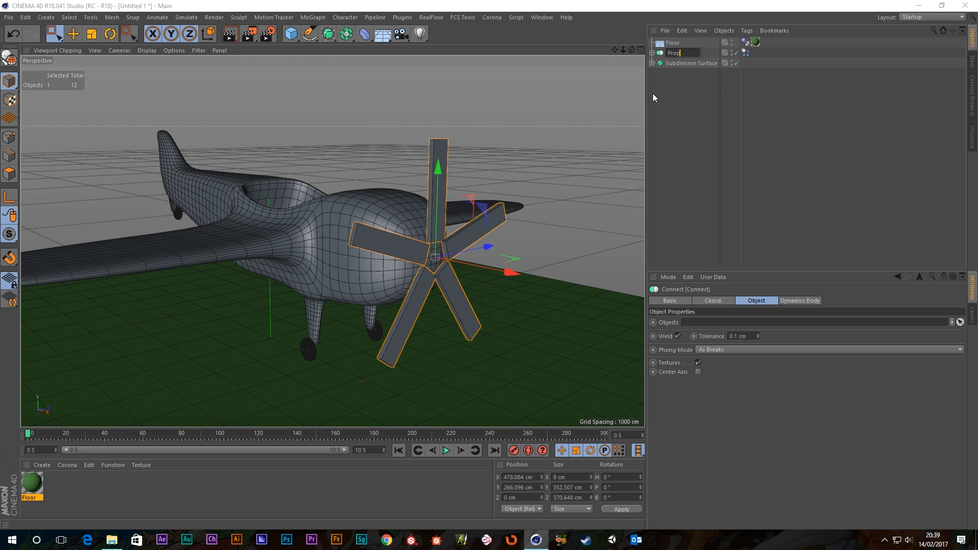
key("Return")
- Rename the Subdivision Surface object to Plane and move Prop below it in the object list
left_click(691, 63)
double_click(690, 63)
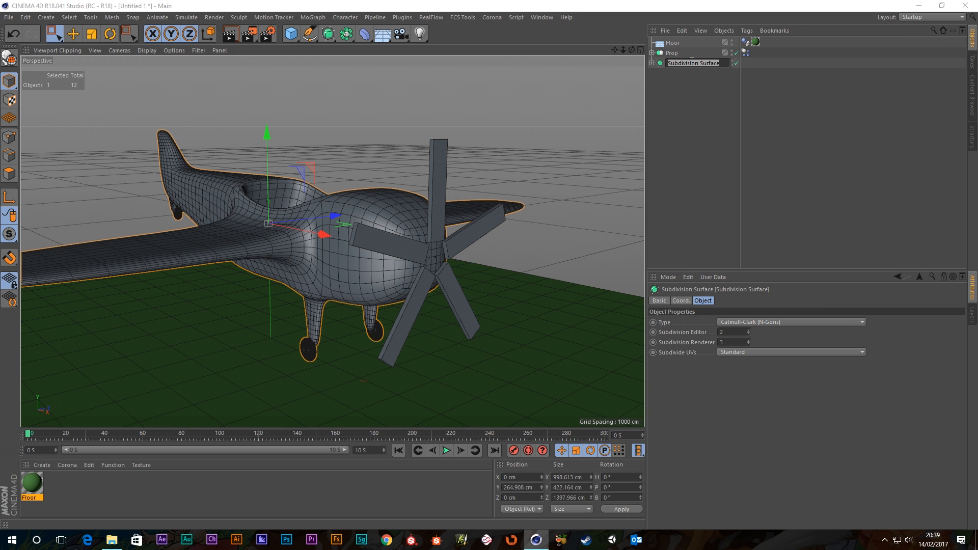
type("Plane")
key("Return")
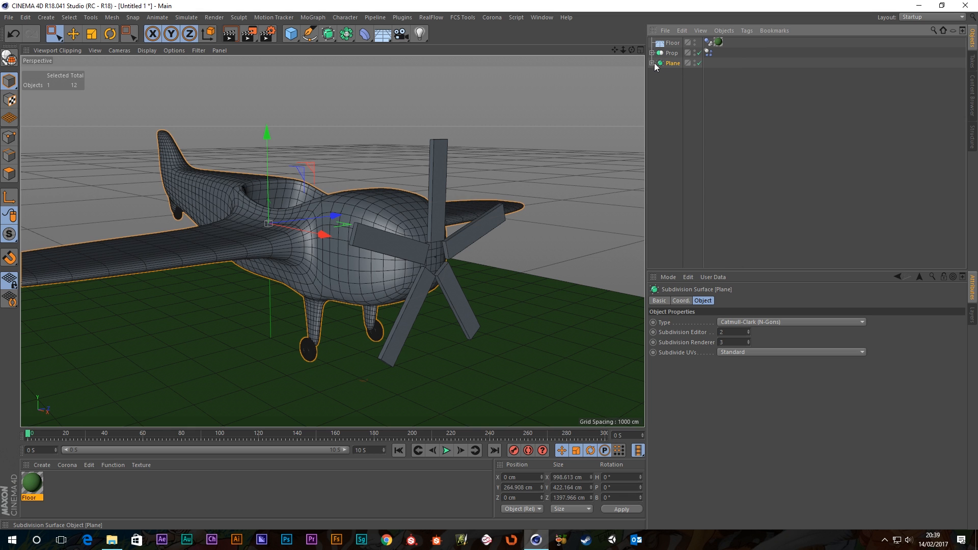
left_click(663, 95)
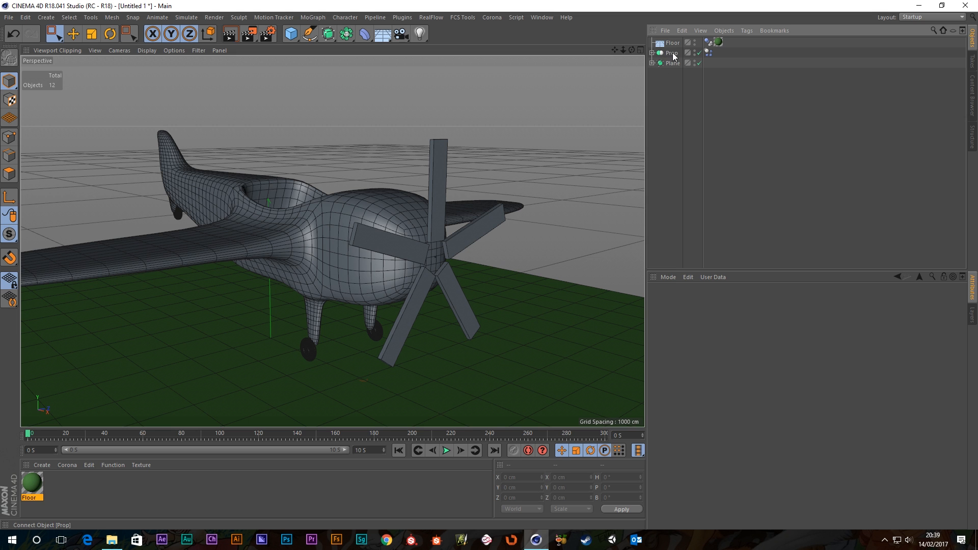
left_click_drag(673, 55, 664, 105)
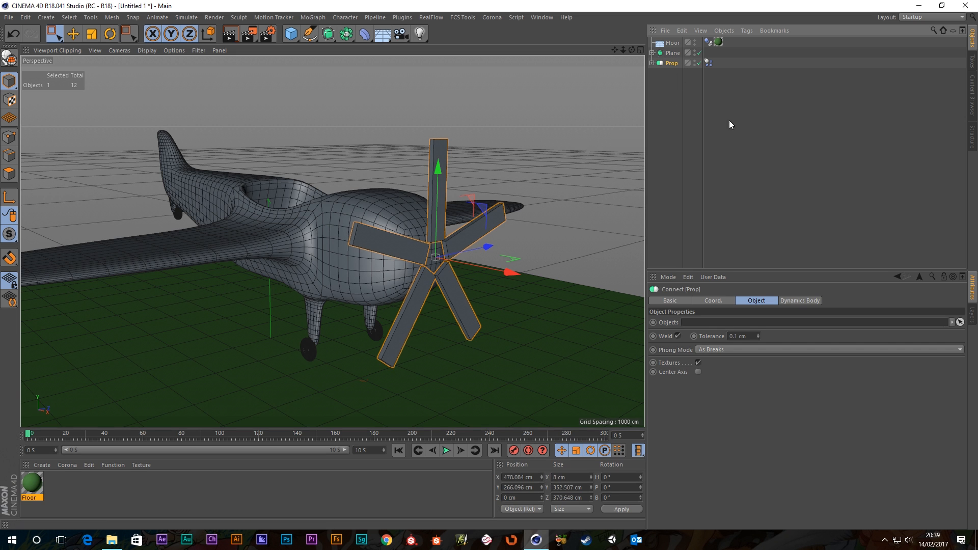
left_click(668, 112)
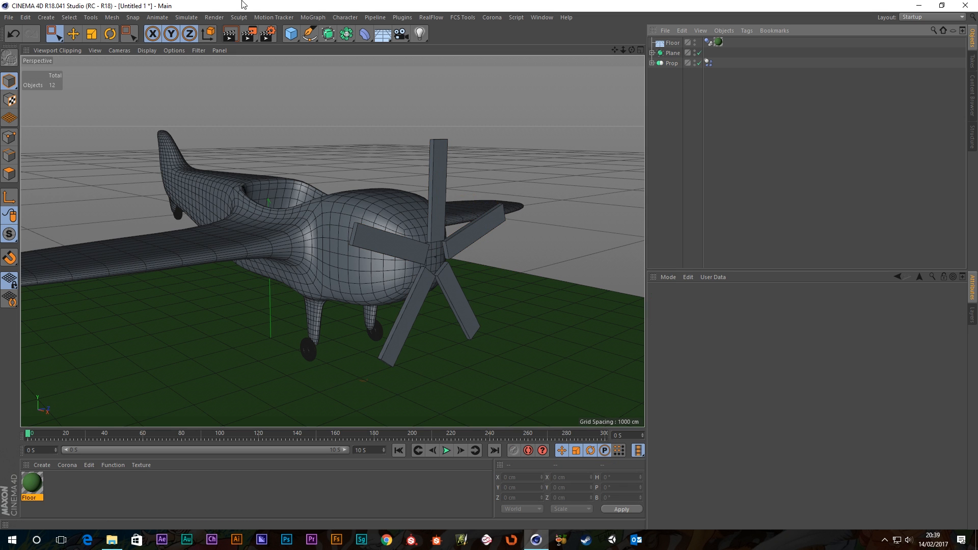
- Create a dynamics Connector of the Hinge type and make it a child of Prop
left_click(186, 17)
mouse_move(194, 93)
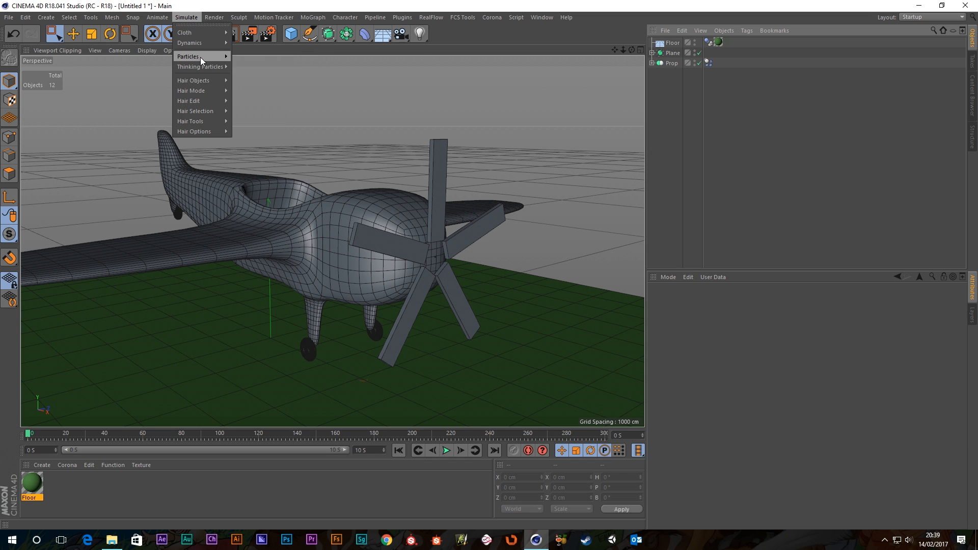
mouse_move(208, 43)
left_click(258, 47)
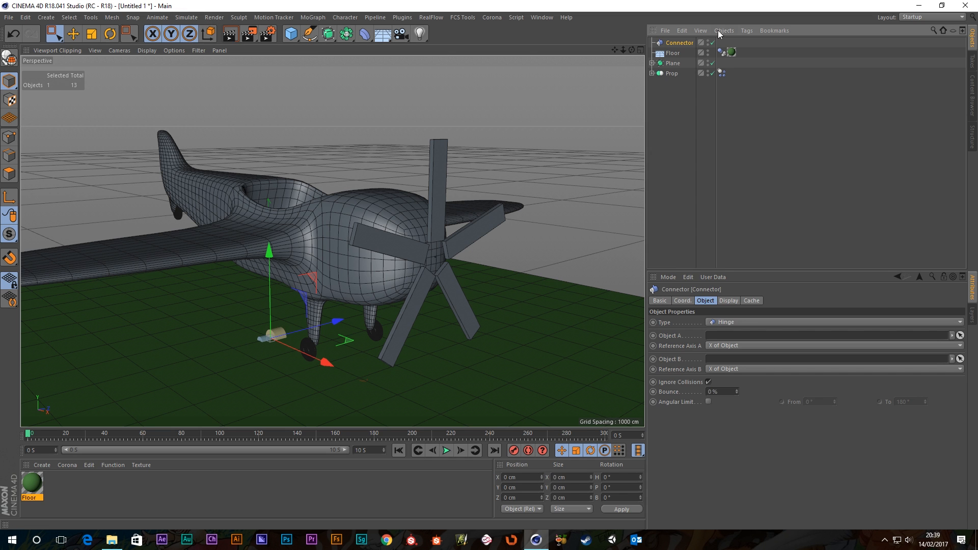
left_click_drag(678, 44, 675, 76)
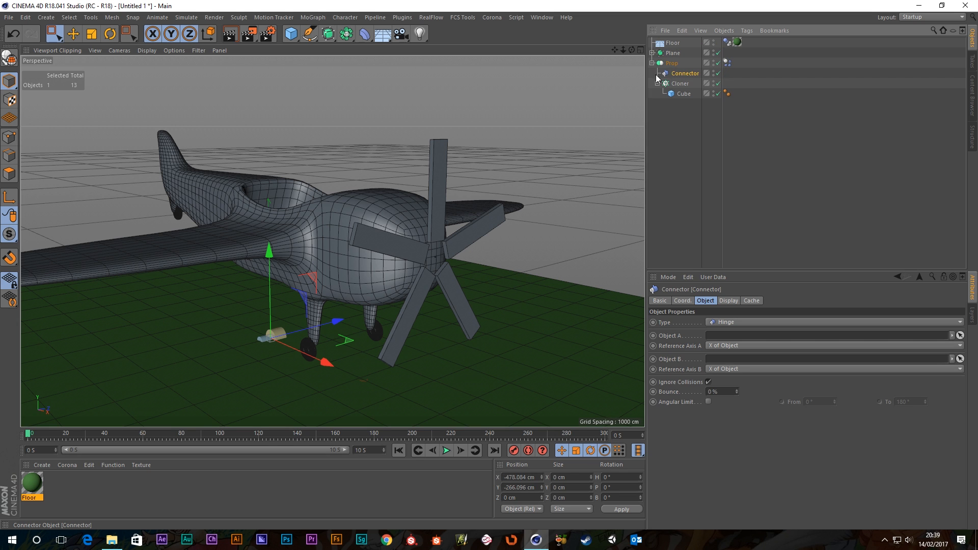
- Reset the Connector's X and Y position to 0 cm relative to Prop and set its heading rotation to 90°
left_click(679, 299)
right_click(702, 322)
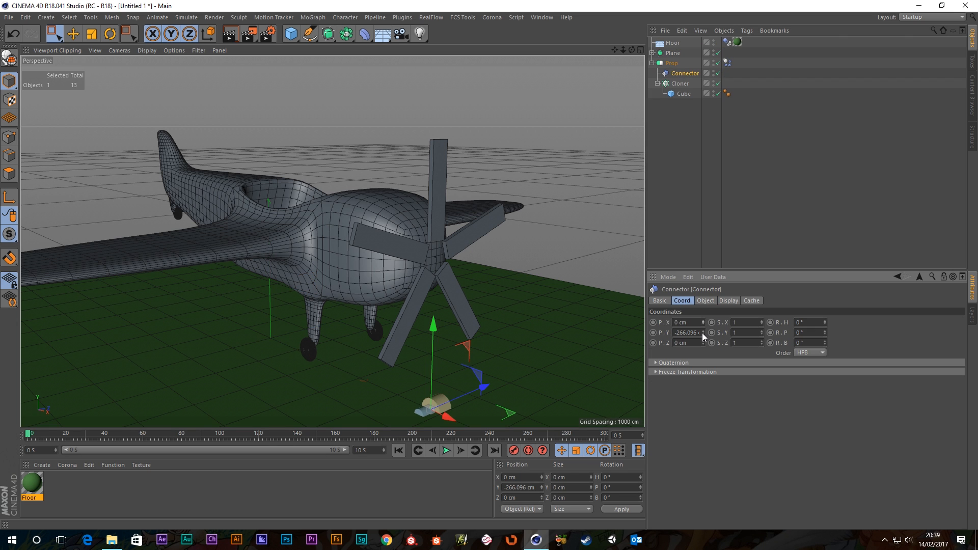
right_click(703, 332)
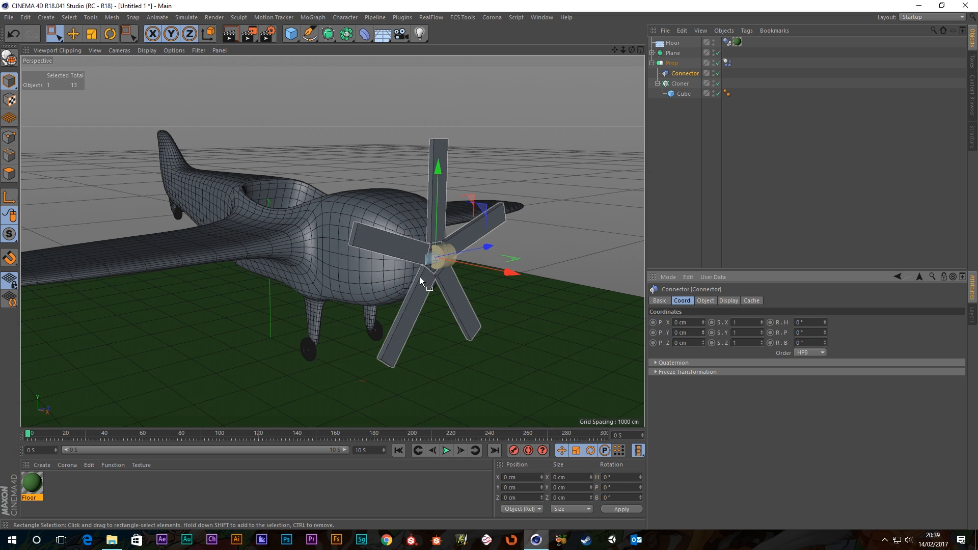
scroll(431, 258, "up", 8)
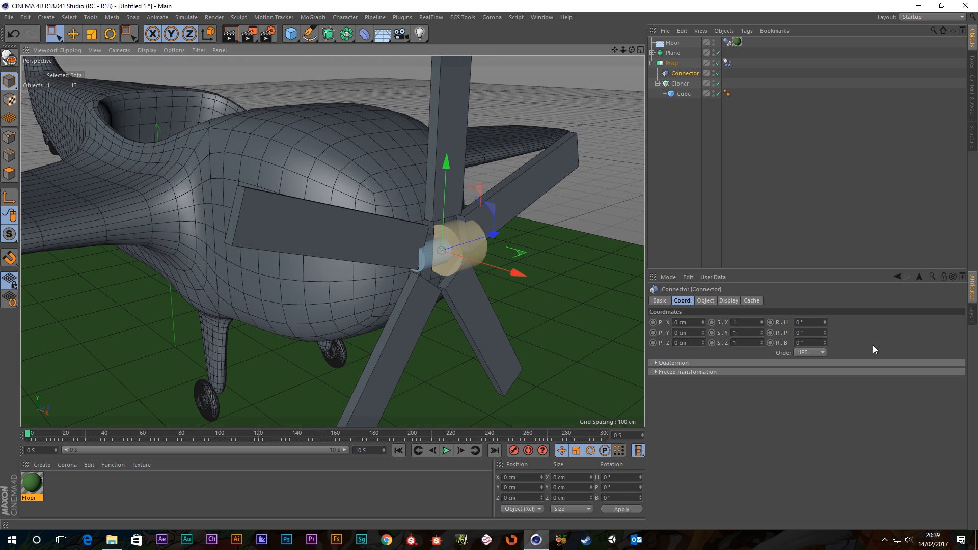
left_click_drag(825, 322, 851, 316)
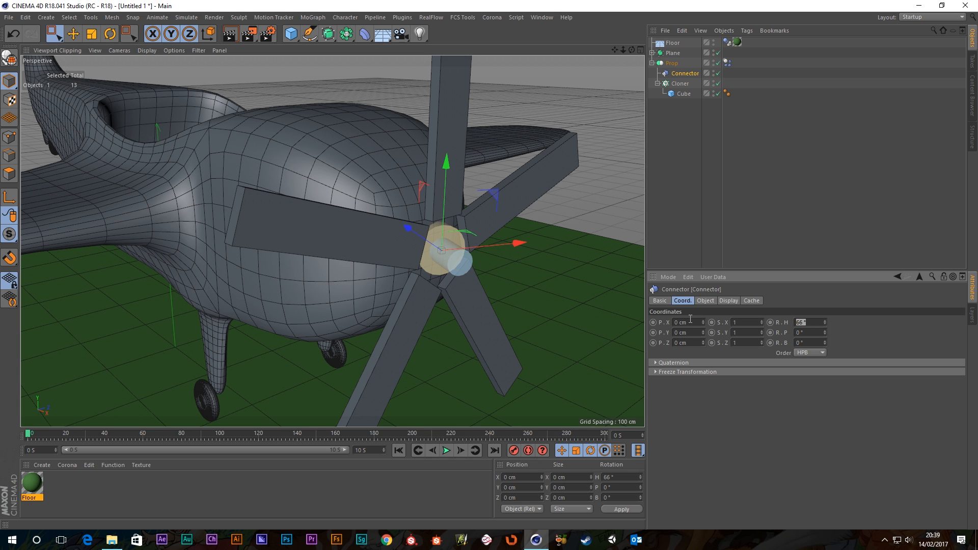
type("90")
key("Return")
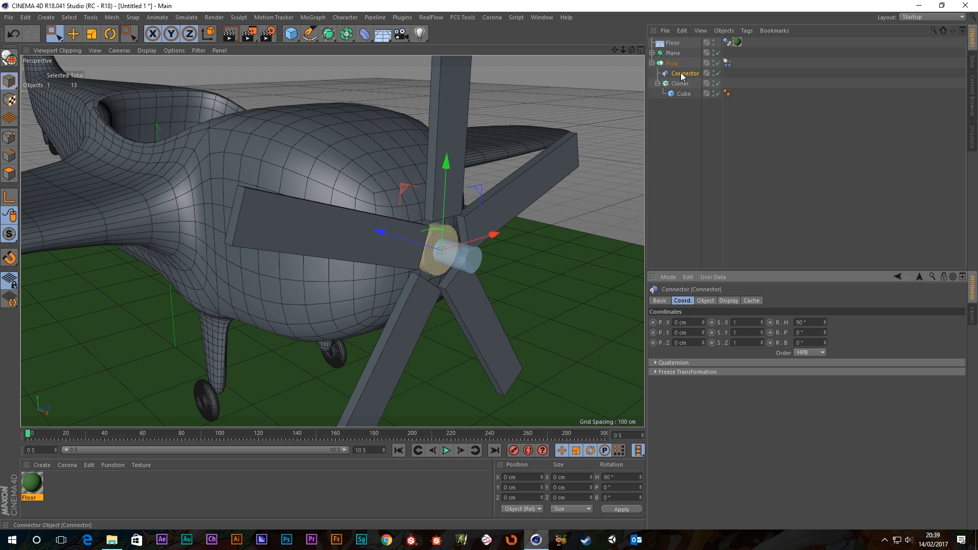
- Move the Connector out of the Prop hierarchy, directly above Prop, and collapse Prop
left_click_drag(680, 72, 676, 59)
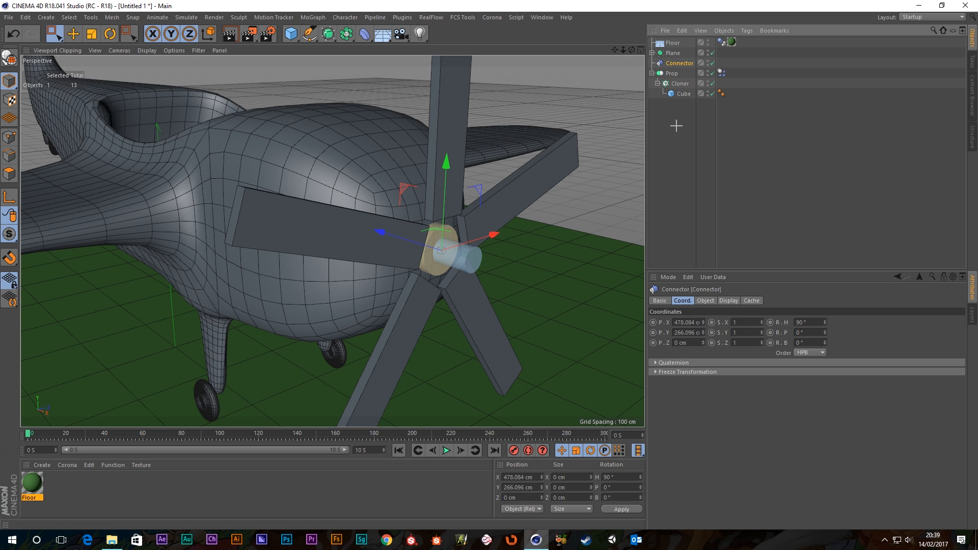
left_click(676, 124)
left_click(680, 63)
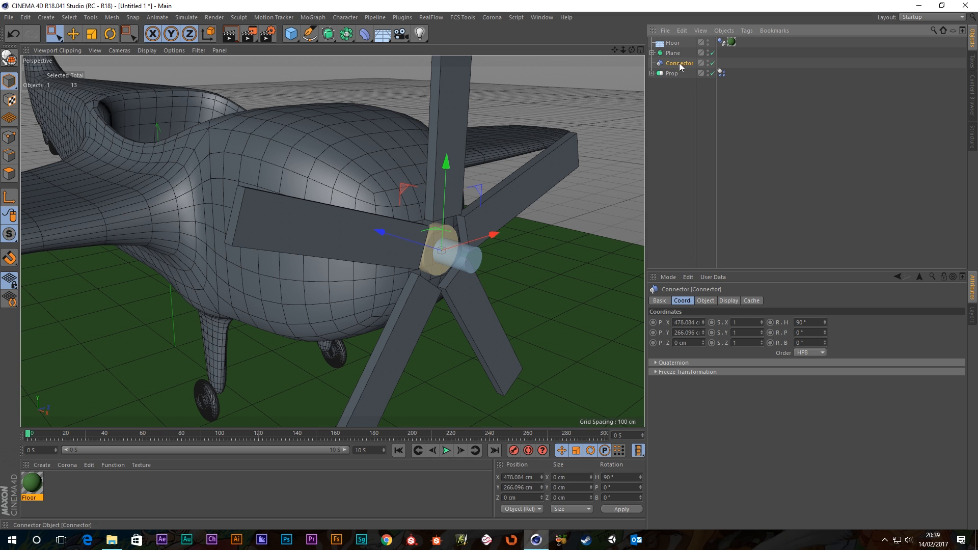
- Assign Body as Object A and Prop as Object B of the hinge Connector, and collapse the Plane hierarchy
left_click(653, 53)
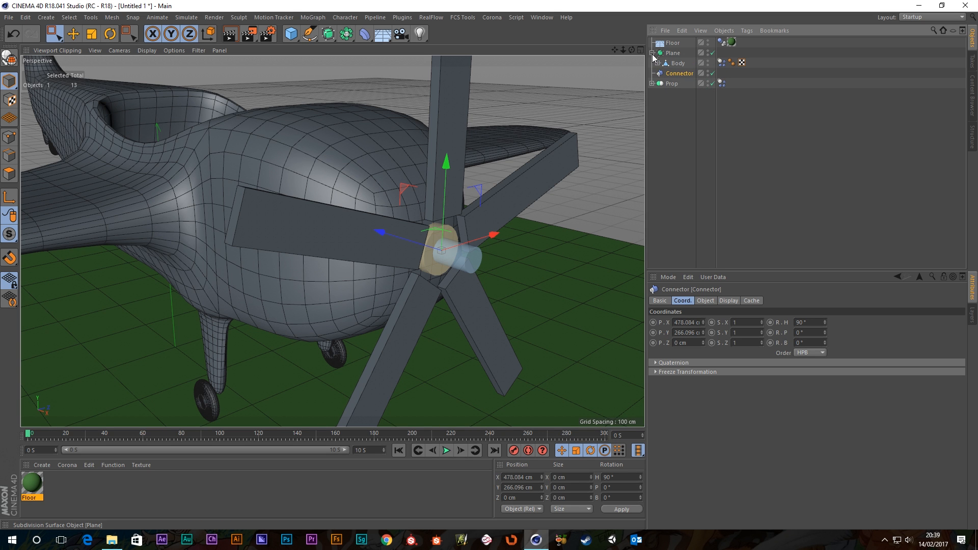
left_click(706, 300)
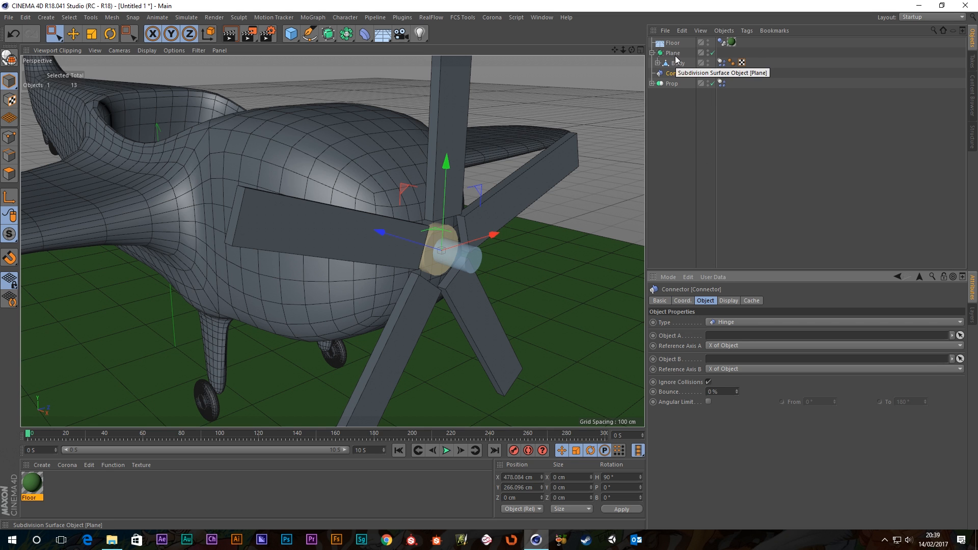
left_click_drag(678, 63, 723, 336)
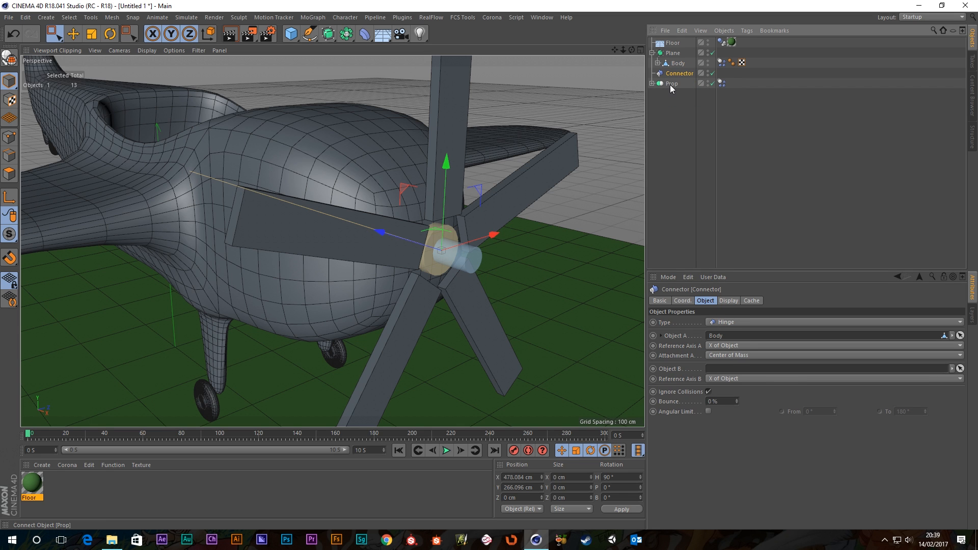
left_click_drag(671, 85, 719, 369)
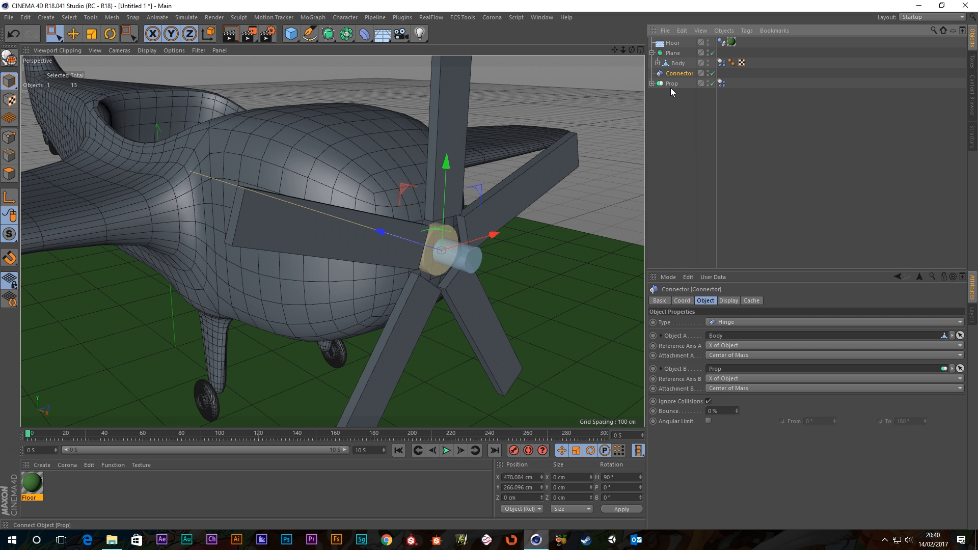
left_click(669, 117)
left_click(653, 53)
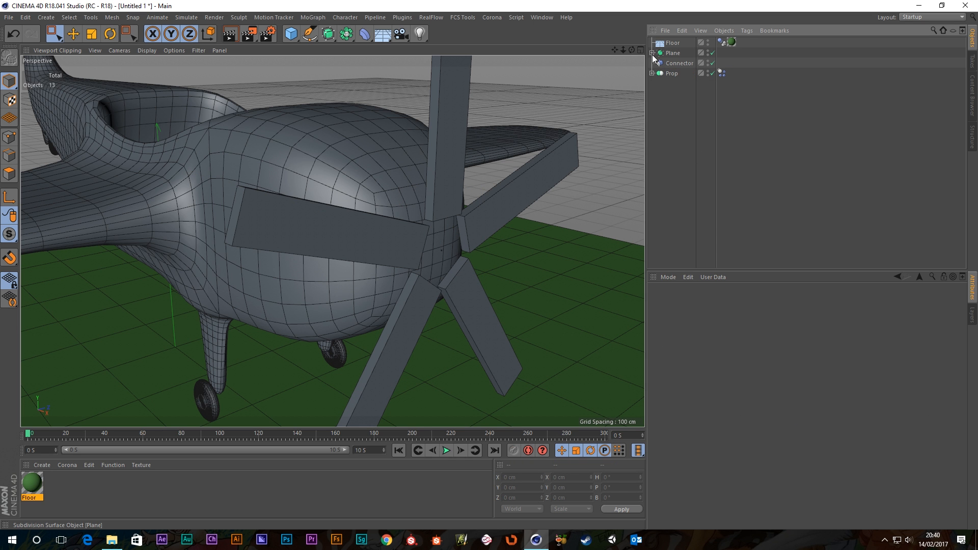
- Play the dynamics simulation and observe the hinged propeller and airplane from the side
scroll(403, 264, "down", 2)
scroll(407, 275, "down", 5)
middle_click_drag(385, 306, 436, 254, "alt")
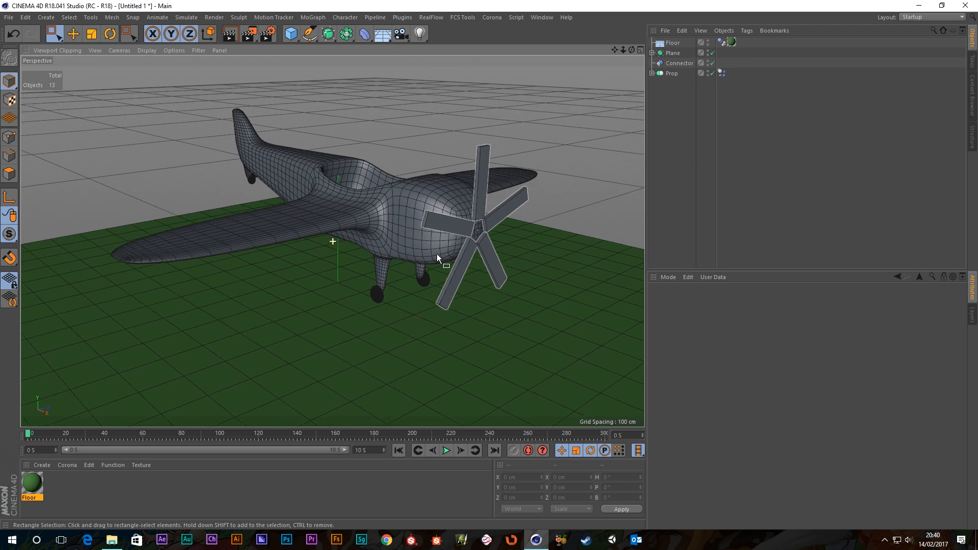
left_click(446, 451)
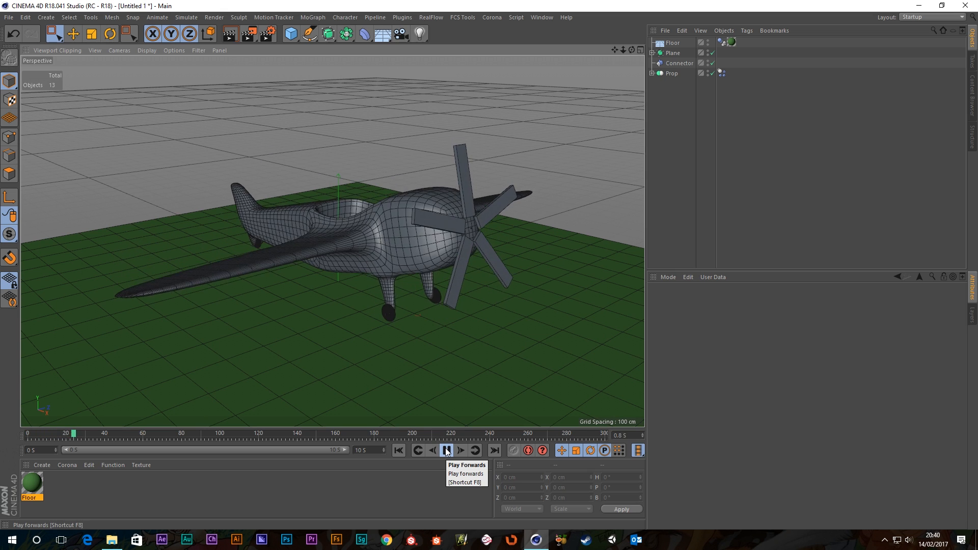
left_click_drag(408, 269, 440, 274, "alt")
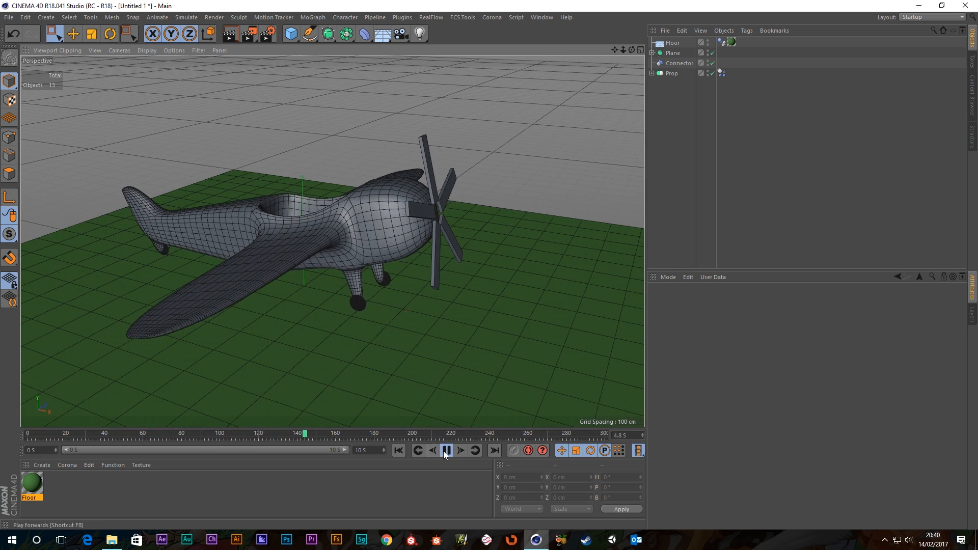
- Stop the simulation playback and return the timeline to the first frame
left_click(447, 451)
left_click(398, 451)
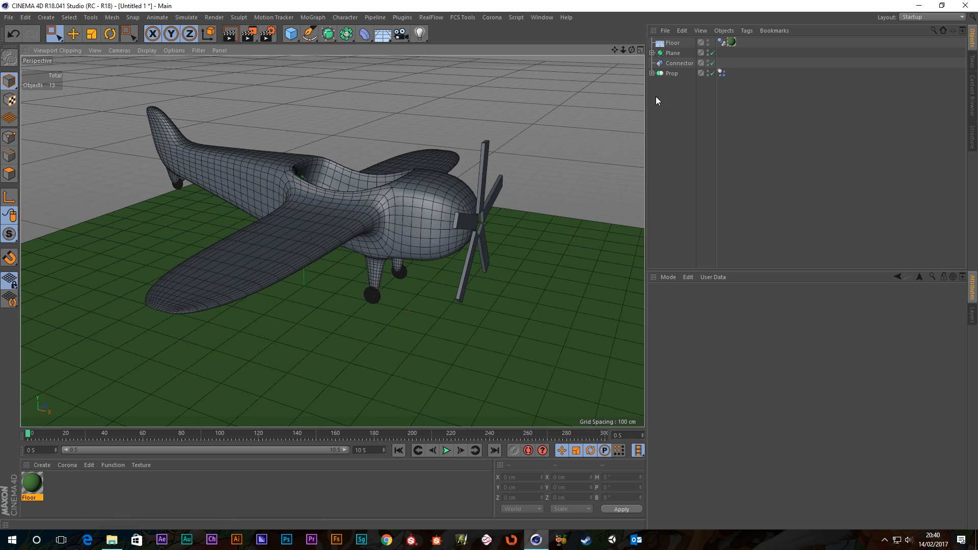
scroll(488, 254, "up", 5)
left_click_drag(444, 246, 594, 123, "alt")
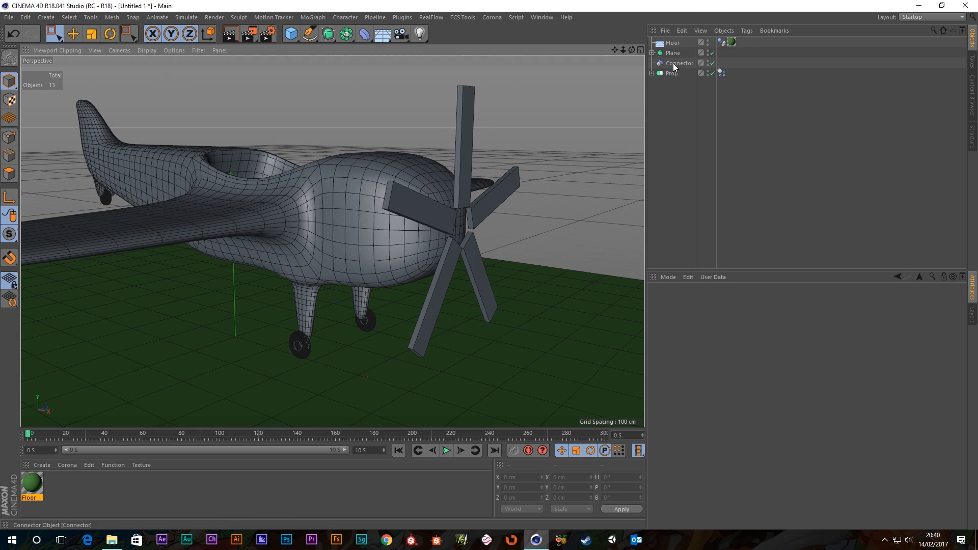
- Try to move the propeller's Connector into the Prop hierarchy, and collapse Prop
left_click(653, 74)
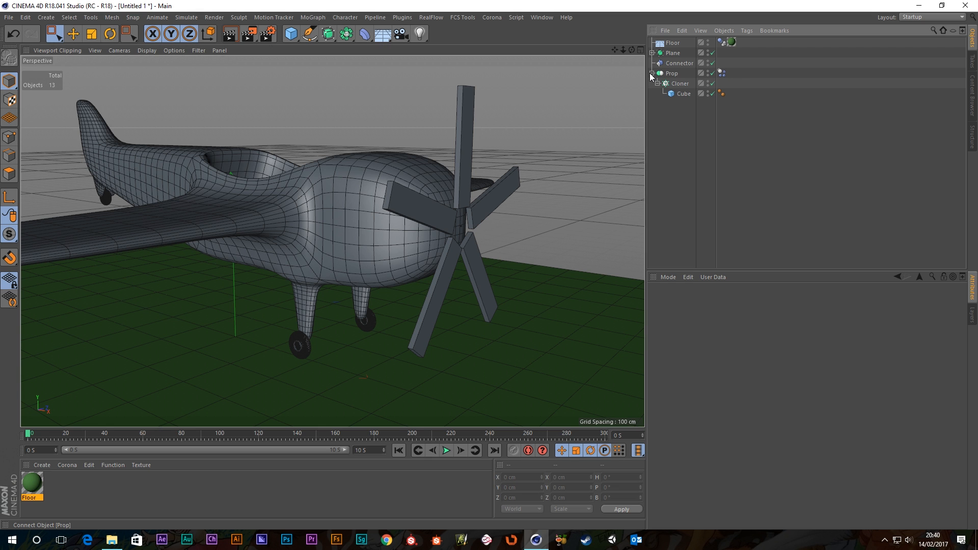
left_click(680, 63)
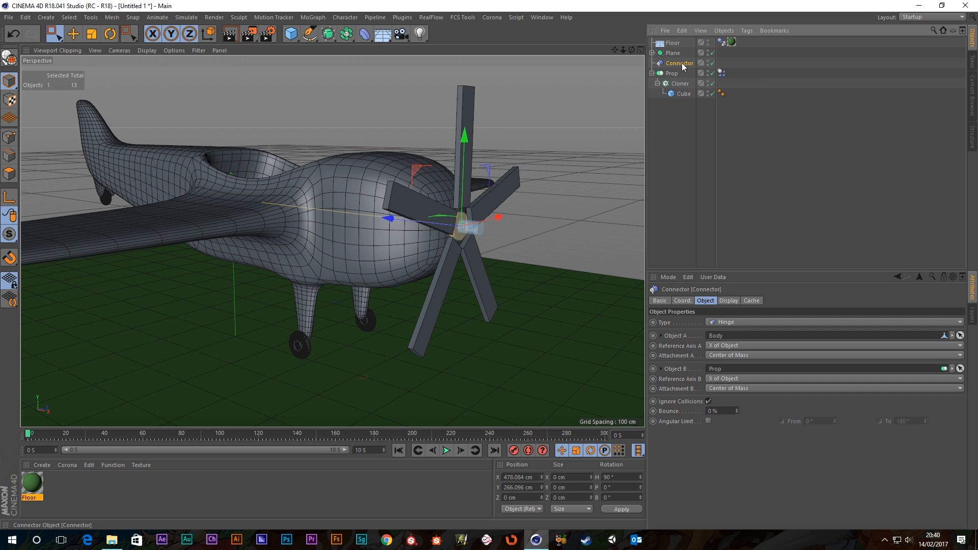
left_click_drag(683, 68, 684, 97)
left_click(653, 73)
- Expand the Plane and Body hierarchies and rename the right wheel's connector as Wheel Connector
left_click(653, 53)
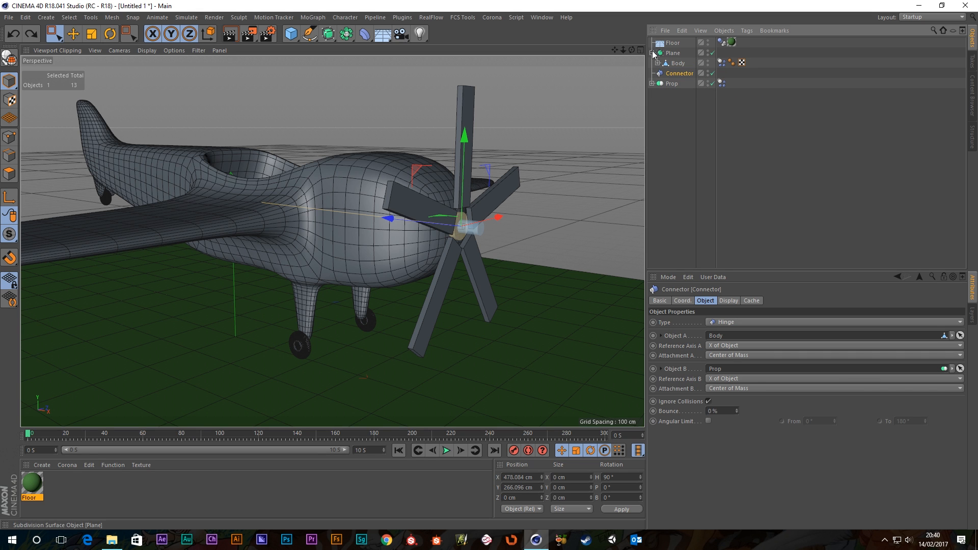
left_click(658, 63)
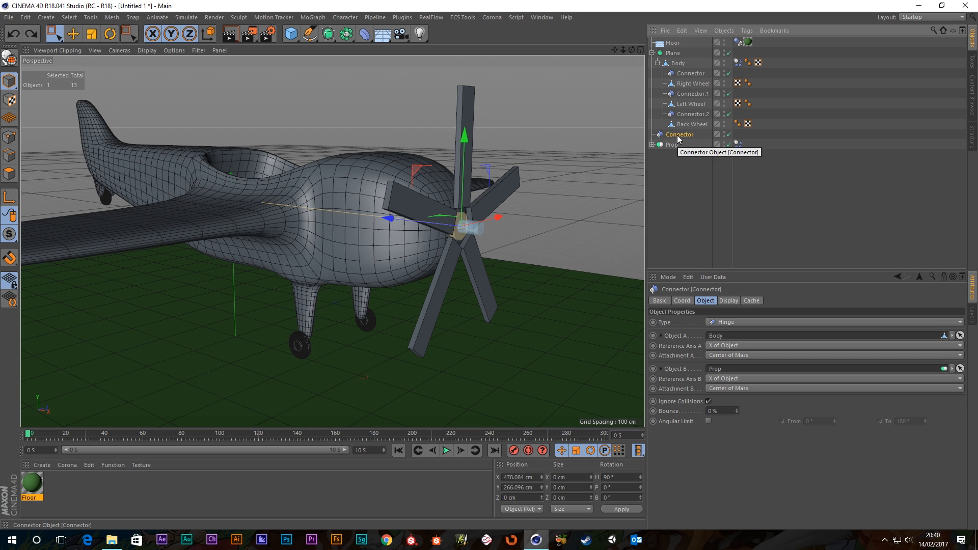
left_click(690, 74)
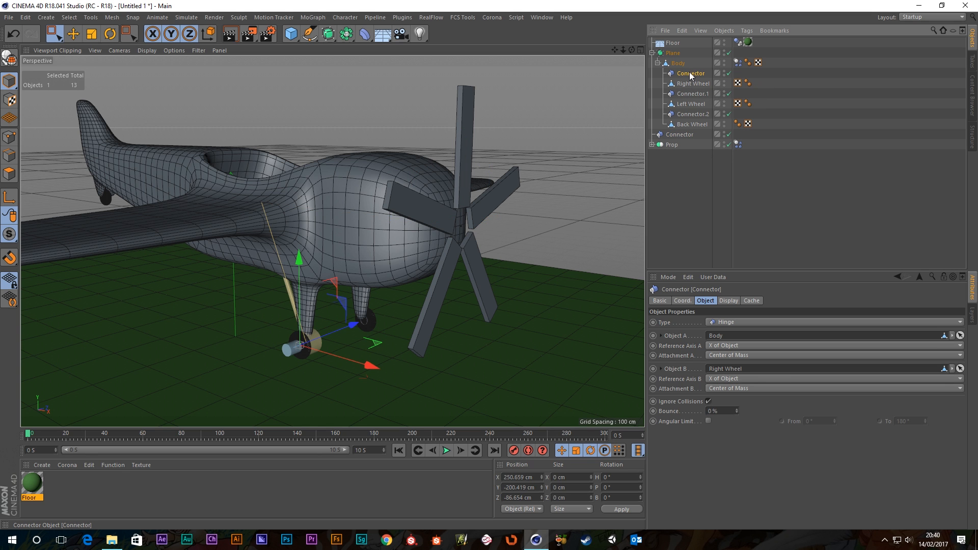
double_click(690, 75)
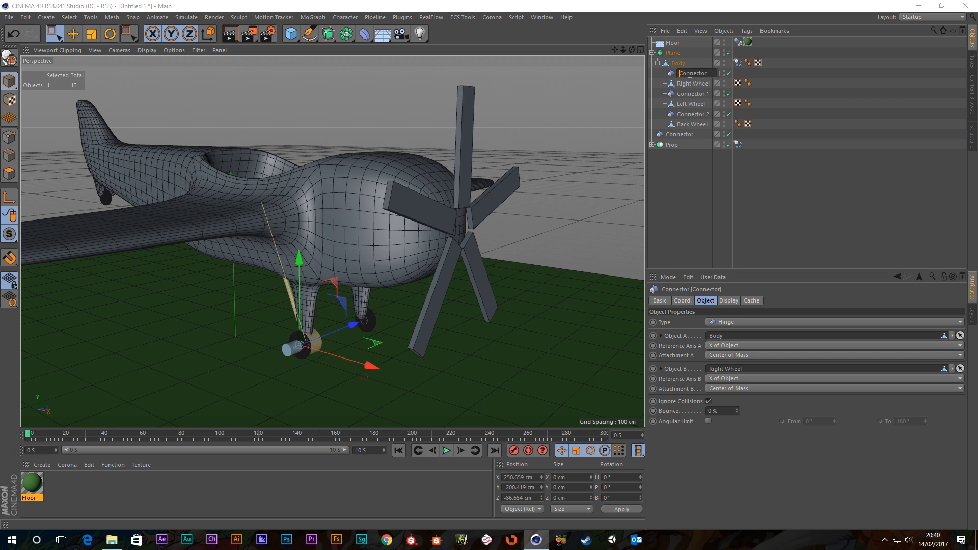
type("Wheel")
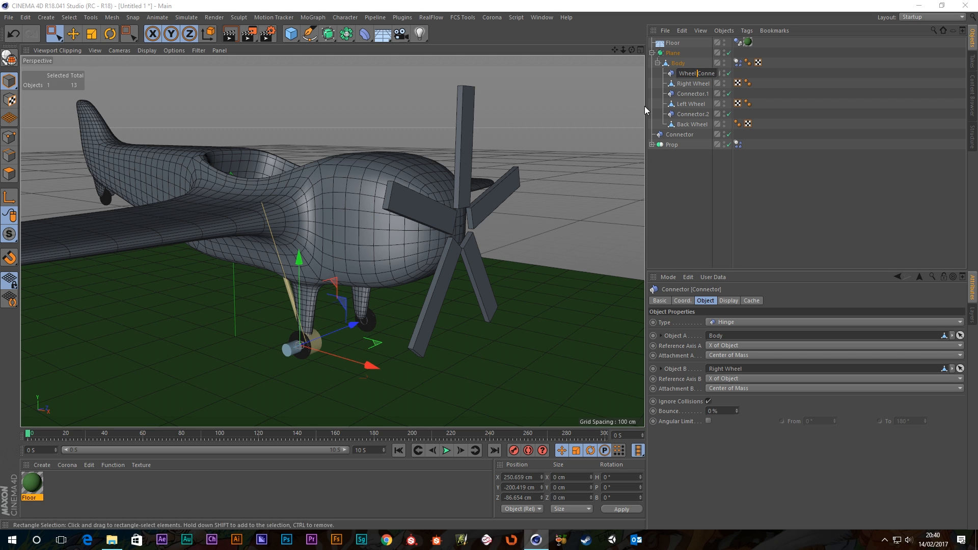
key("Return")
- Rename the left wheel's connector as Wheel Connector.1
left_click(683, 95)
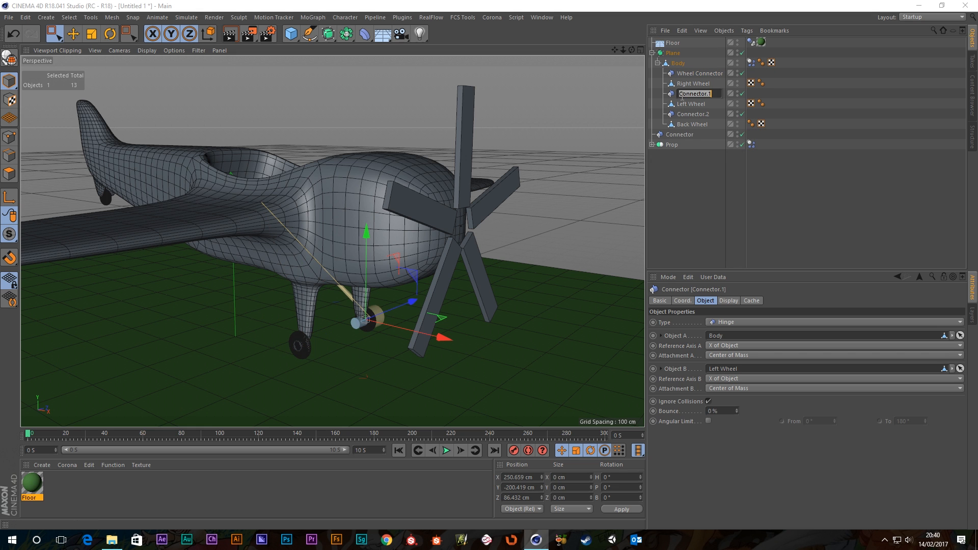
double_click(682, 95)
key("Home")
type("Wheel")
key("Return")
- Rename the back wheel's connector as Wheel Connector.2
left_click(687, 115)
double_click(687, 114)
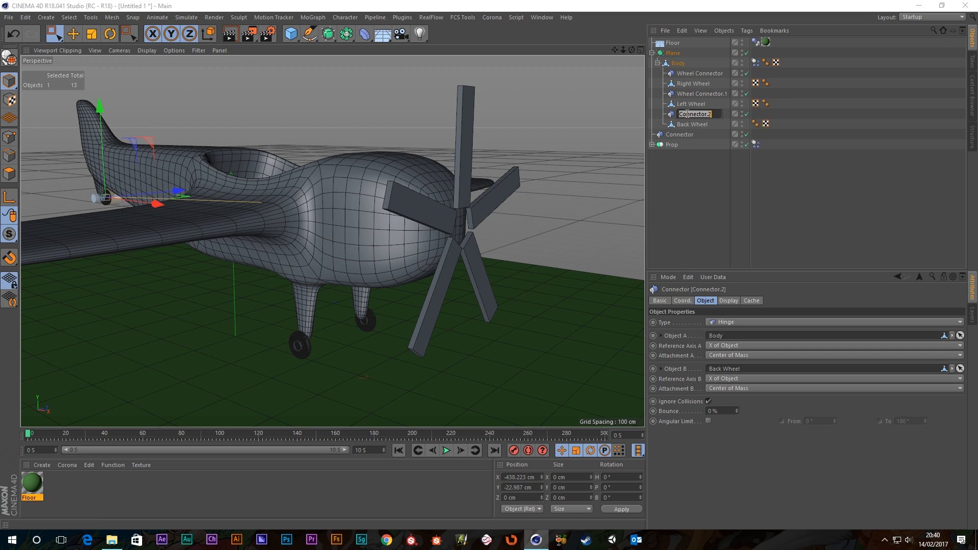
key("Home")
type("Wheel")
key("Return")
- Move the propeller's Connector into Body directly below Back Wheel and rename it Prop Connector
left_click(680, 134)
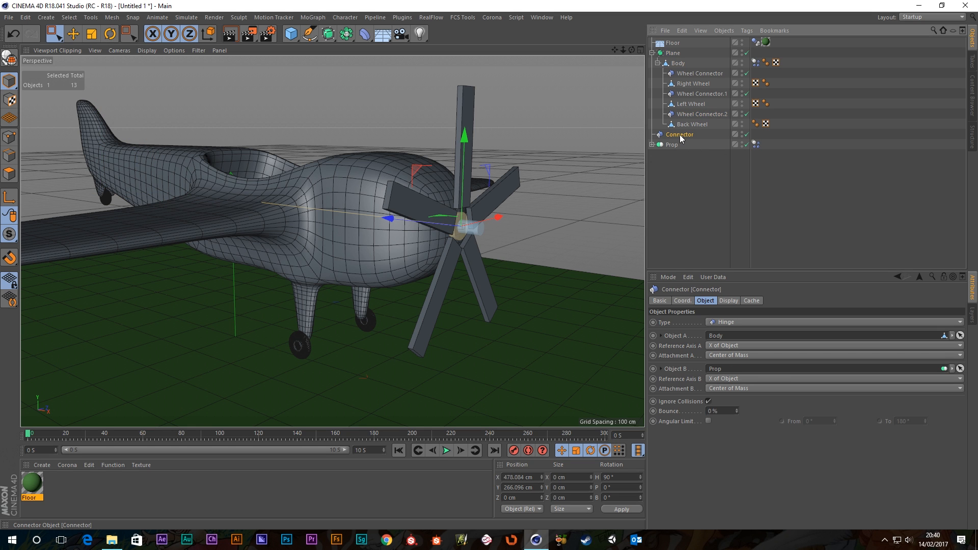
left_click_drag(681, 135, 689, 131)
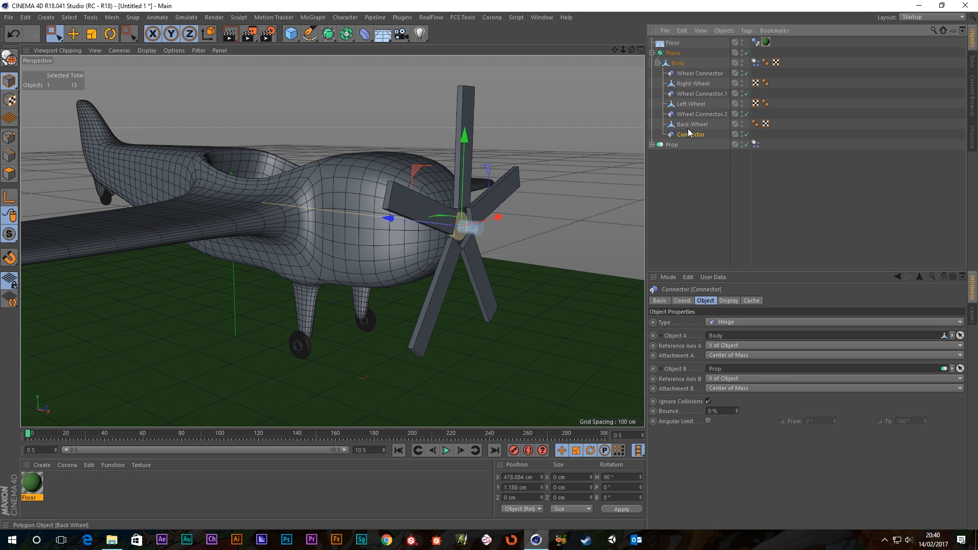
double_click(692, 134)
key("Left")
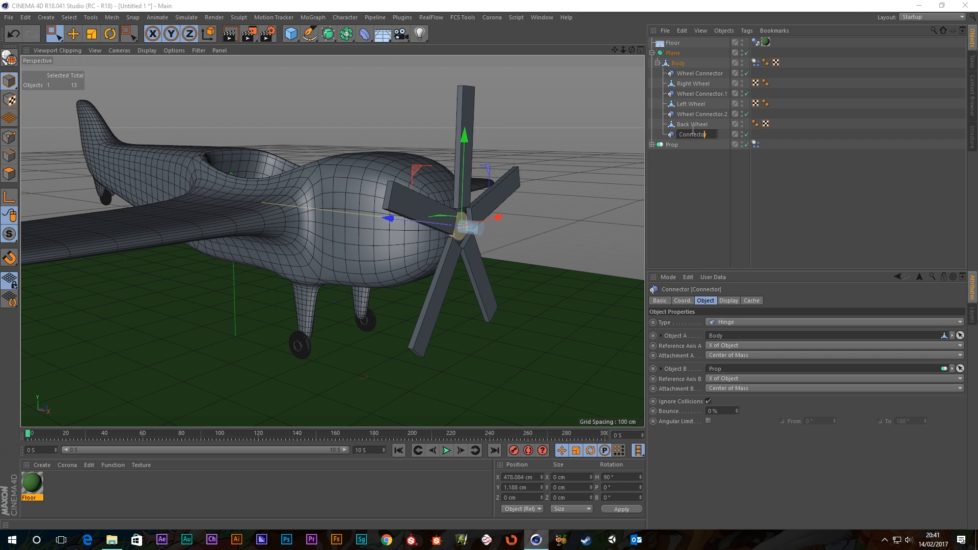
type("Prop")
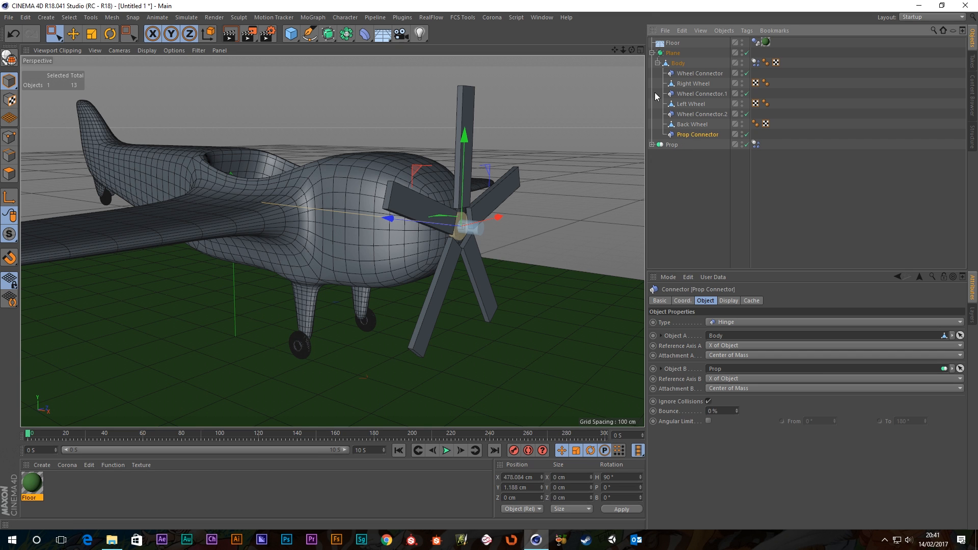
key("Return")
- Add a dynamics Motor object and make it a child of Prop Connector
left_click(186, 18)
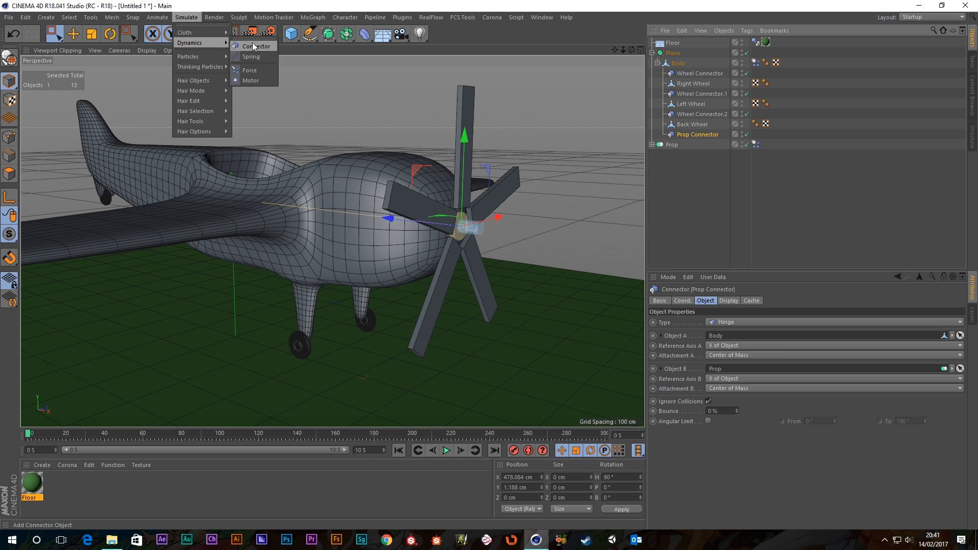
left_click(255, 86)
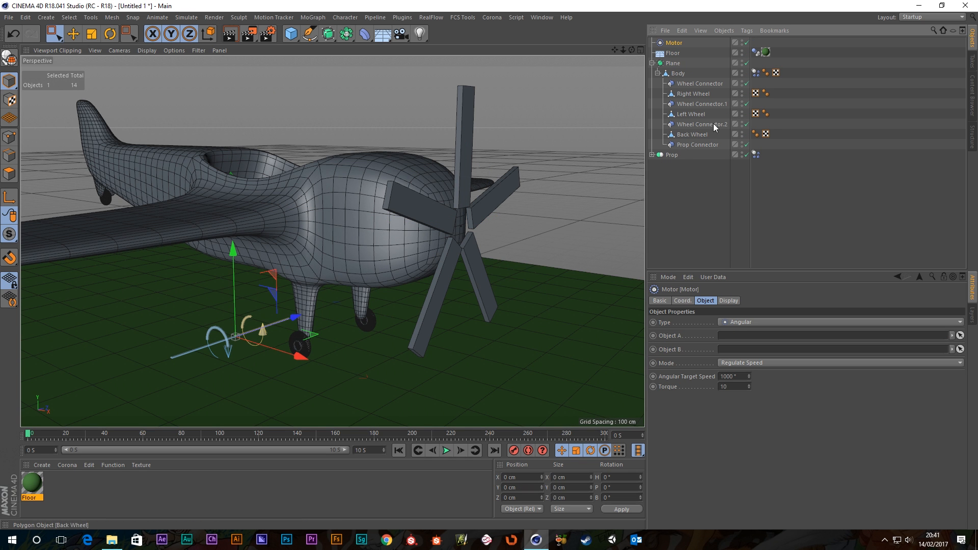
left_click_drag(677, 39, 686, 145)
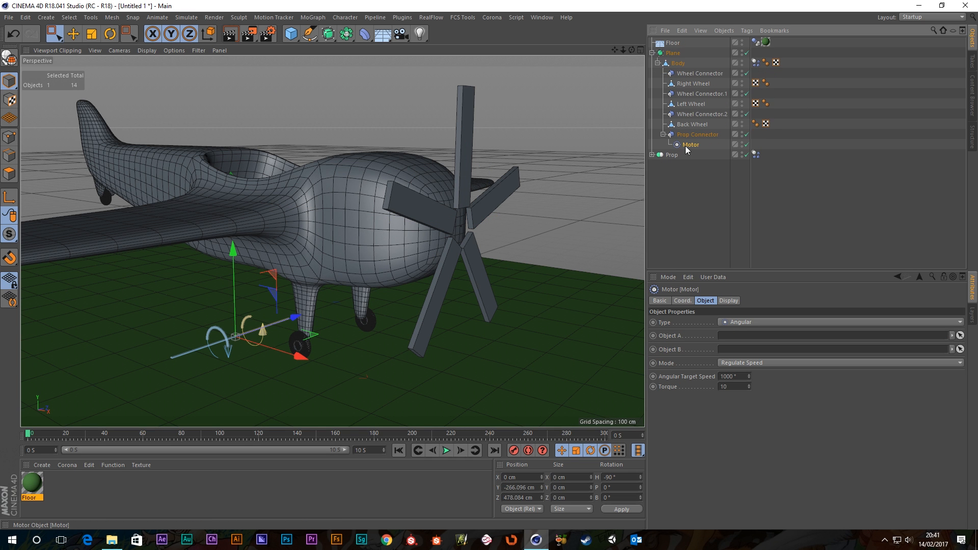
- Reset the Motor's position to 0 cm and heading to 0° relative to Prop Connector, and place it directly below Prop Connector within Body
left_click(683, 300)
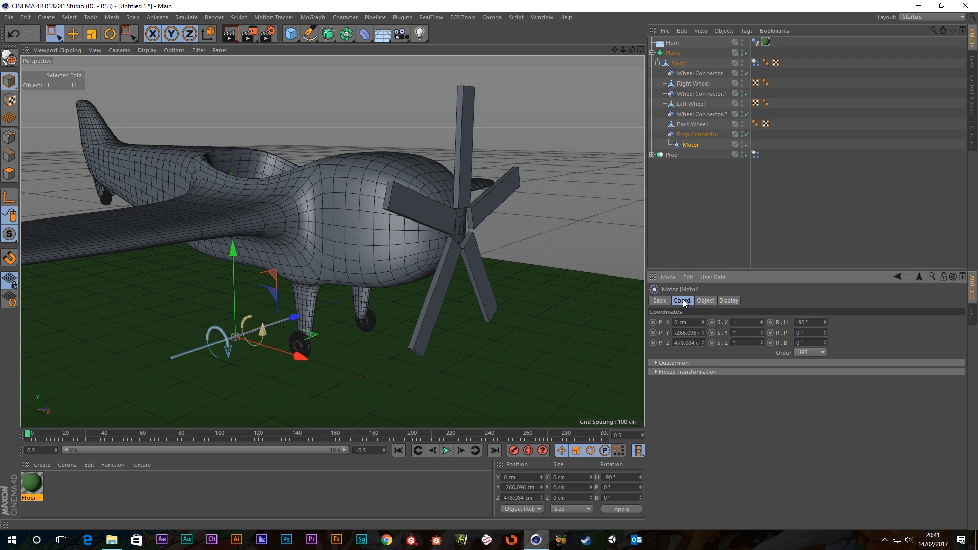
right_click(704, 332)
right_click(704, 342)
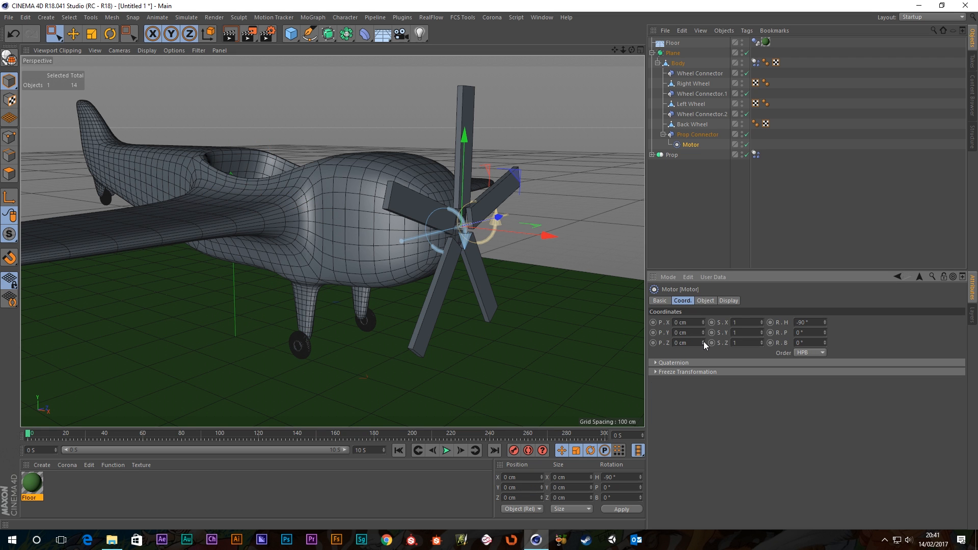
right_click(825, 322)
left_click_drag(693, 145, 686, 203)
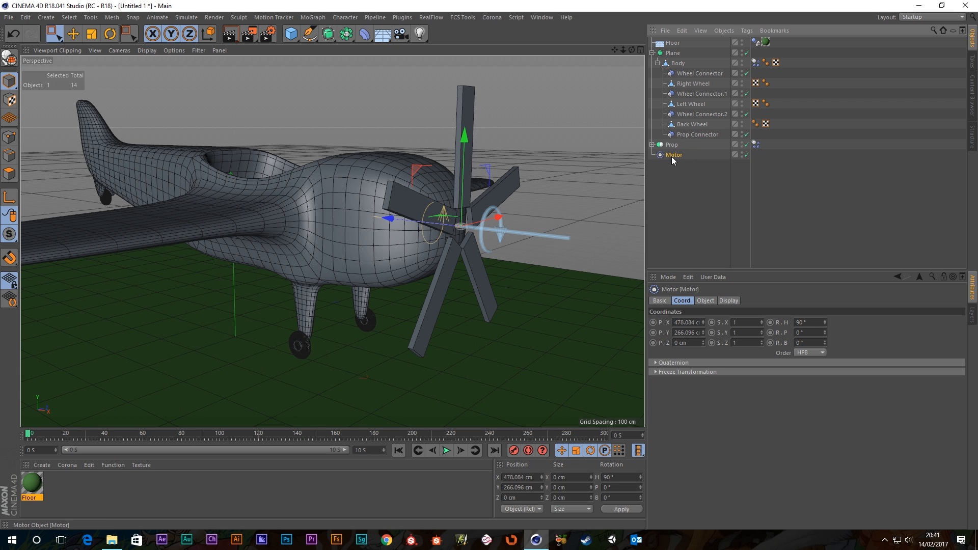
left_click_drag(672, 154, 679, 142)
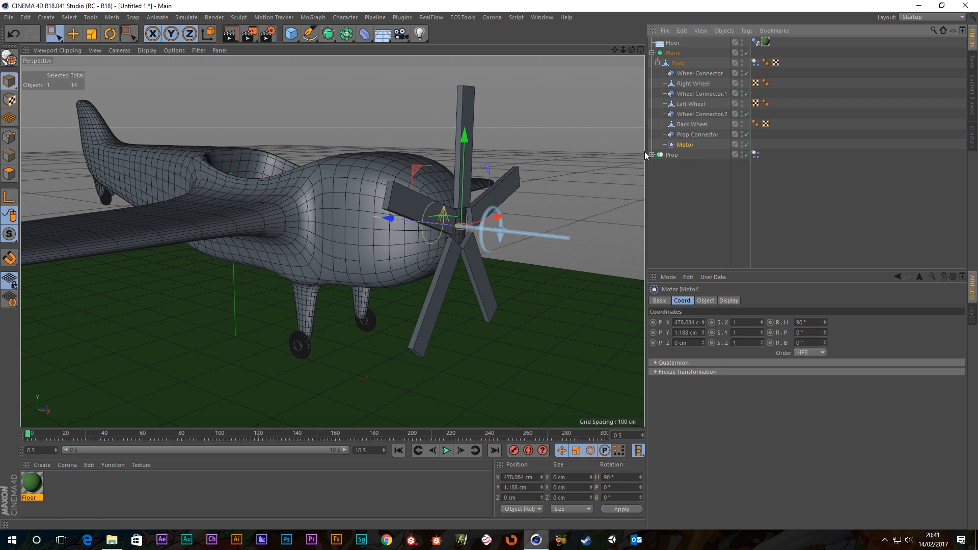
- Assign Body as Object A and Prop as Object B of the Motor
left_click(702, 300)
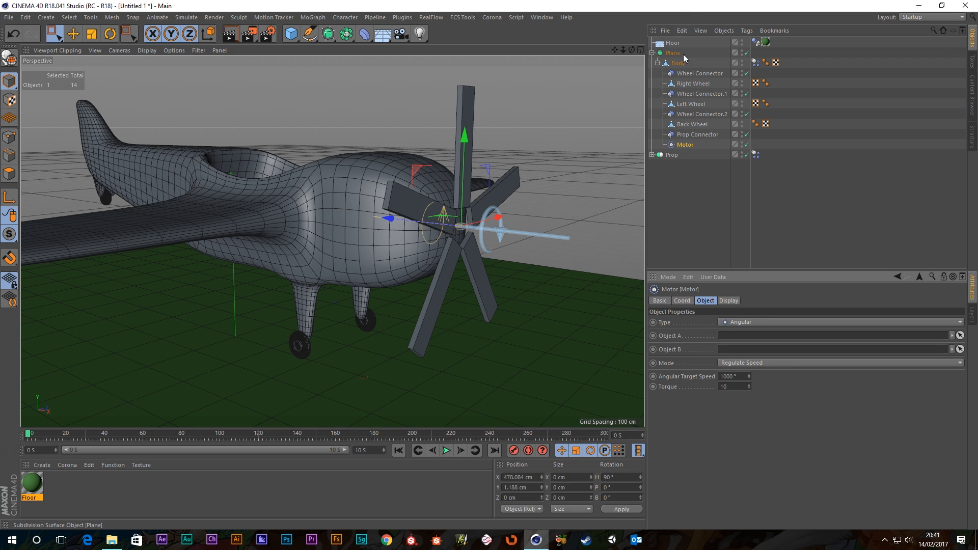
left_click_drag(678, 64, 742, 336)
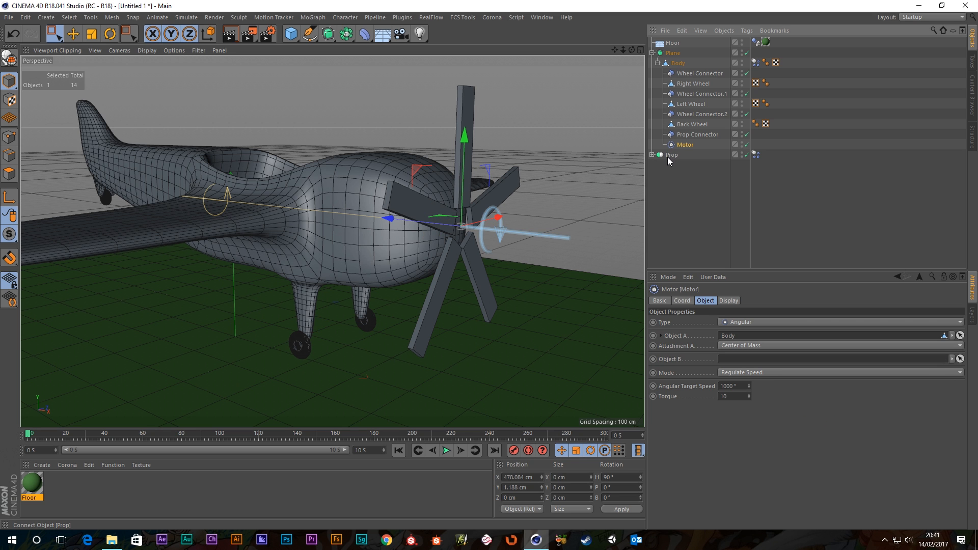
left_click_drag(672, 158, 743, 360)
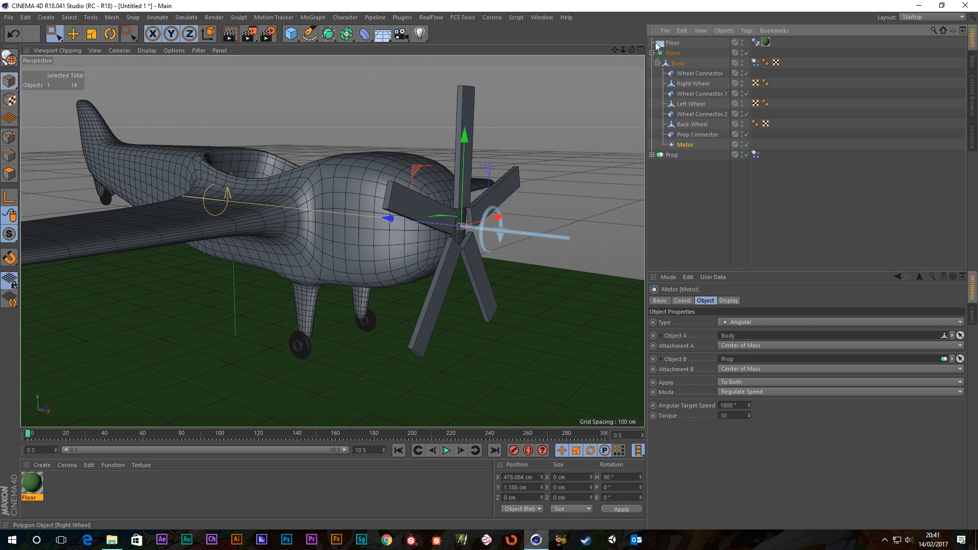
left_click(657, 63)
left_click(652, 53)
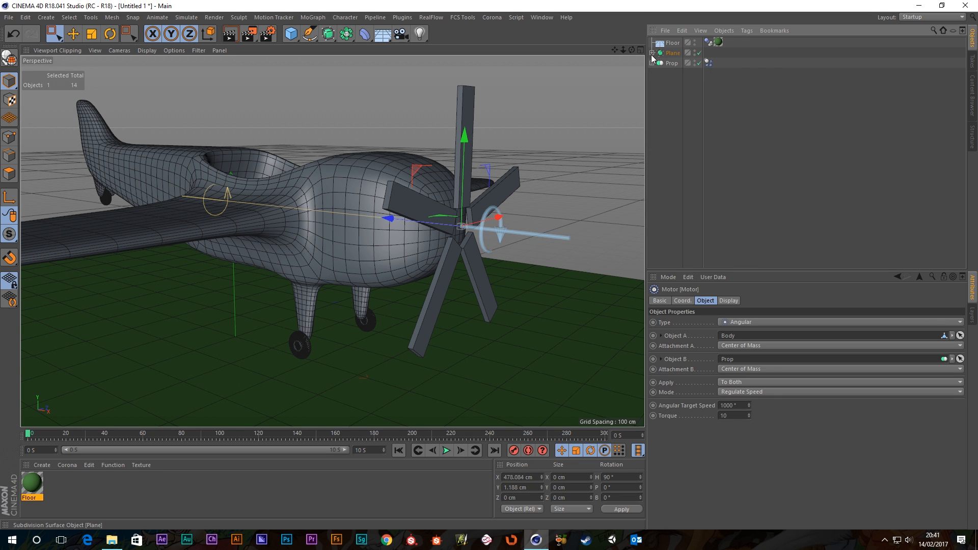
left_click(652, 53)
left_click(658, 62)
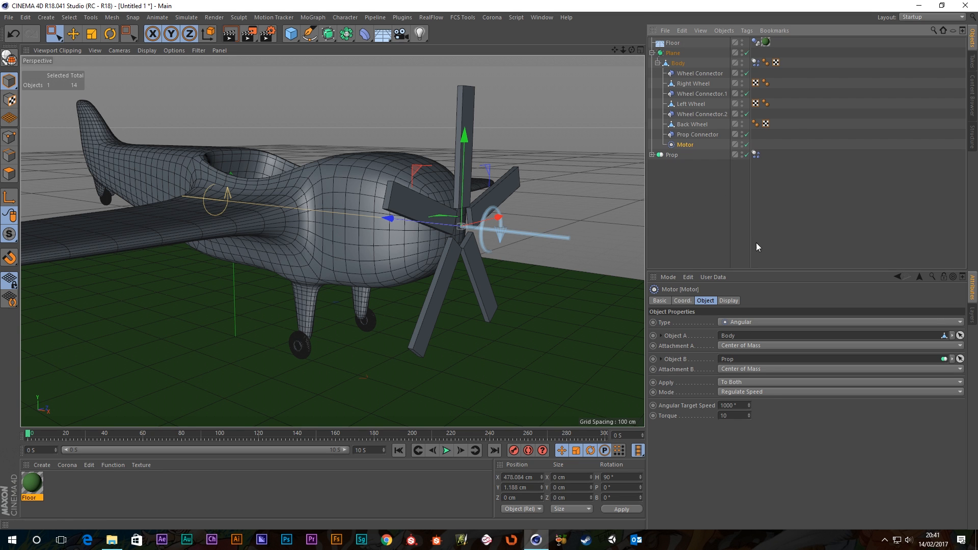
- Play the simulation to observe the motor-driven propeller and the airplane, and rewind to the first frame
left_click(701, 200)
scroll(479, 235, "down", 5)
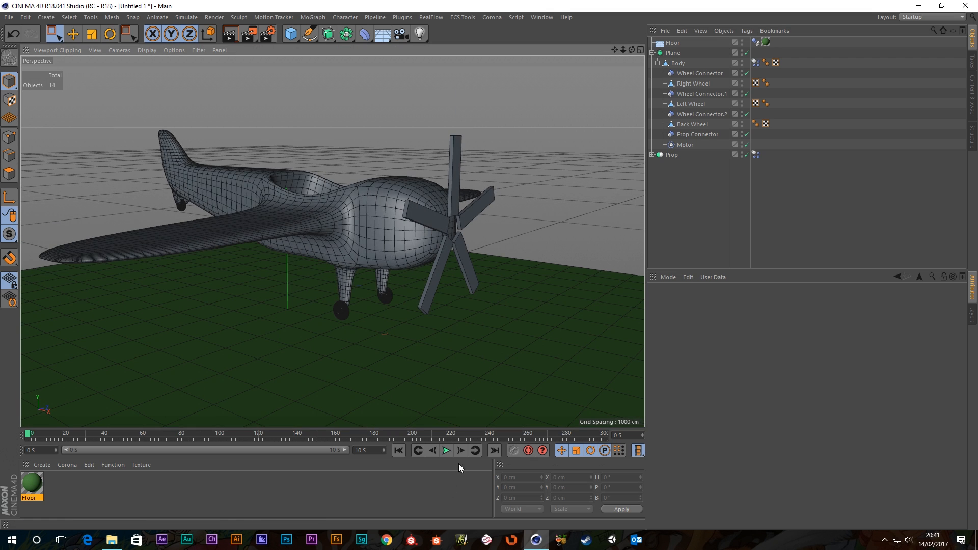
left_click(446, 454)
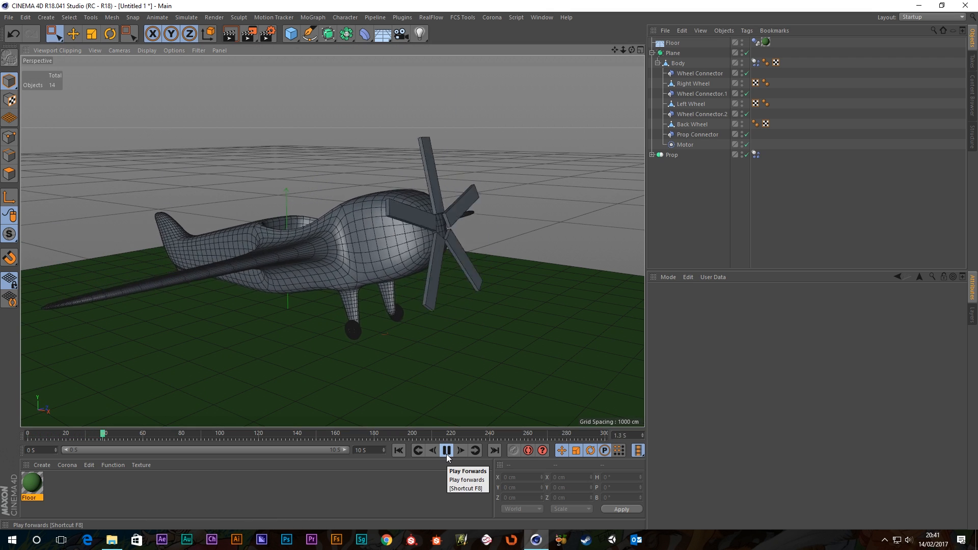
scroll(360, 238, "down", 3)
left_click_drag(350, 246, 341, 269, "alt")
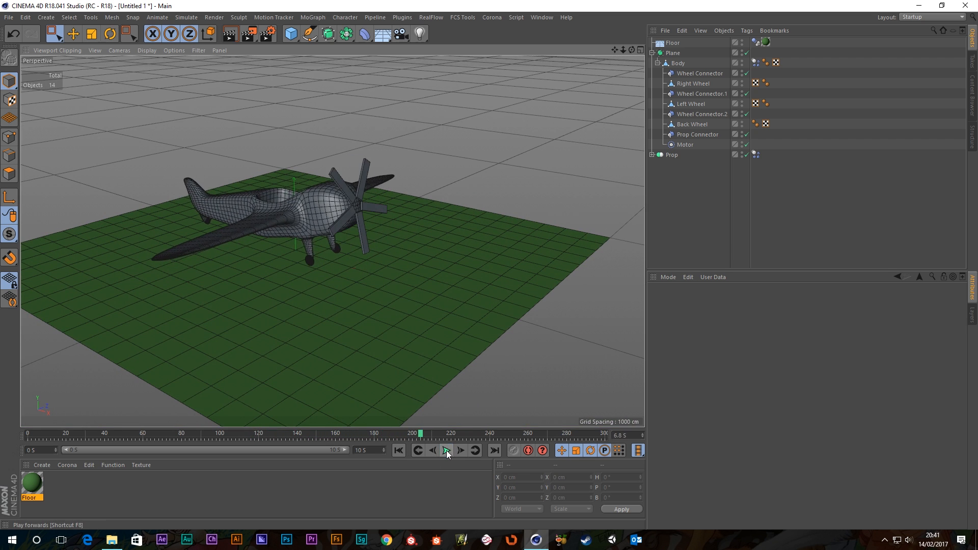
left_click(446, 450)
left_click(399, 450)
- Set the aerodynamic Lift of Prop's Dynamics Body tag to 90%
scroll(362, 218, "up", 3)
left_click_drag(362, 218, 502, 234, "alt")
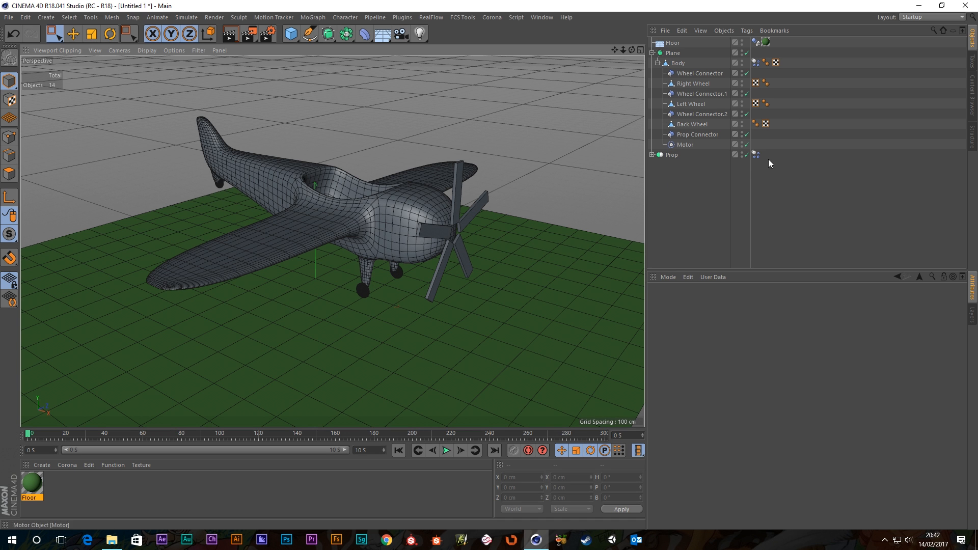
left_click(756, 154)
left_click(673, 165)
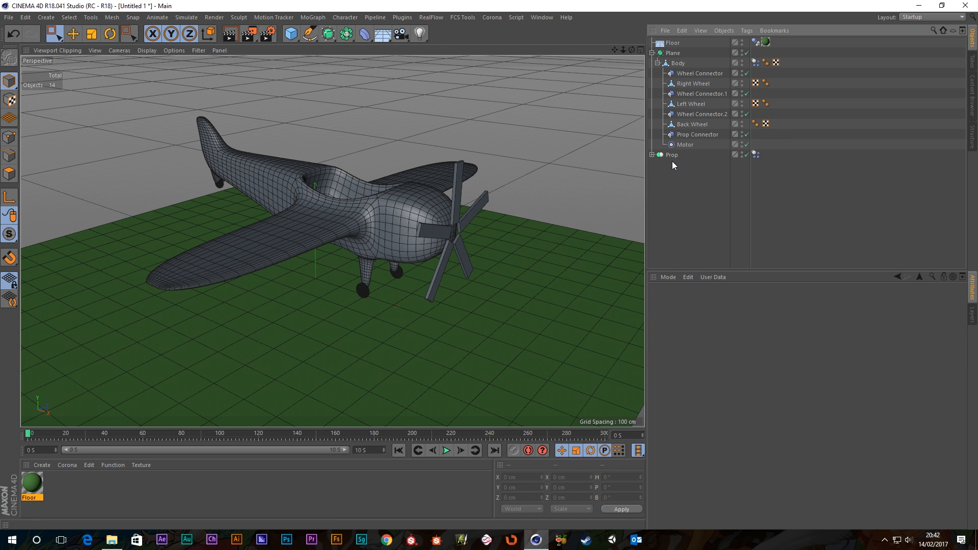
left_click(756, 155)
left_click(783, 302)
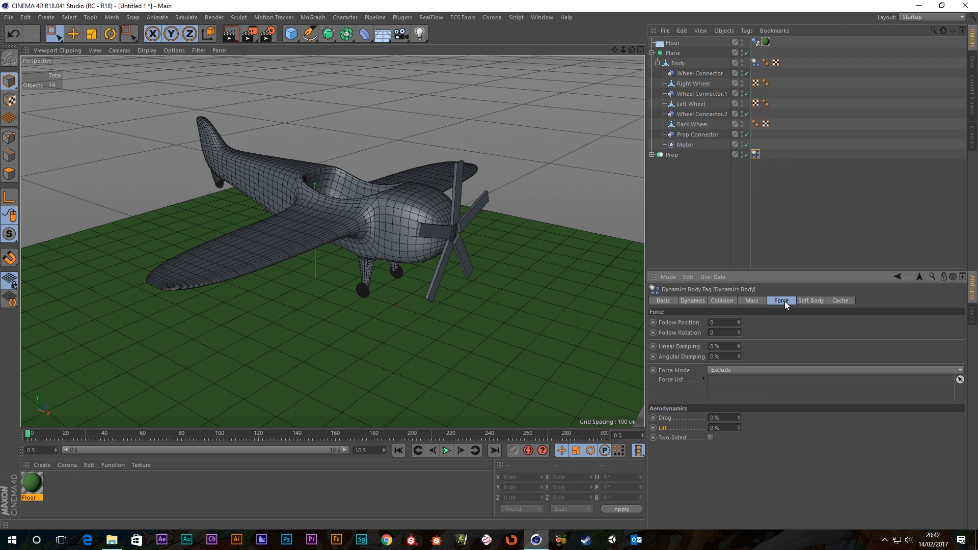
double_click(730, 428)
type("90")
- Examine the propeller blades up close and play the simulation to observe how the lift affects the airplane
scroll(466, 301, "up", 10)
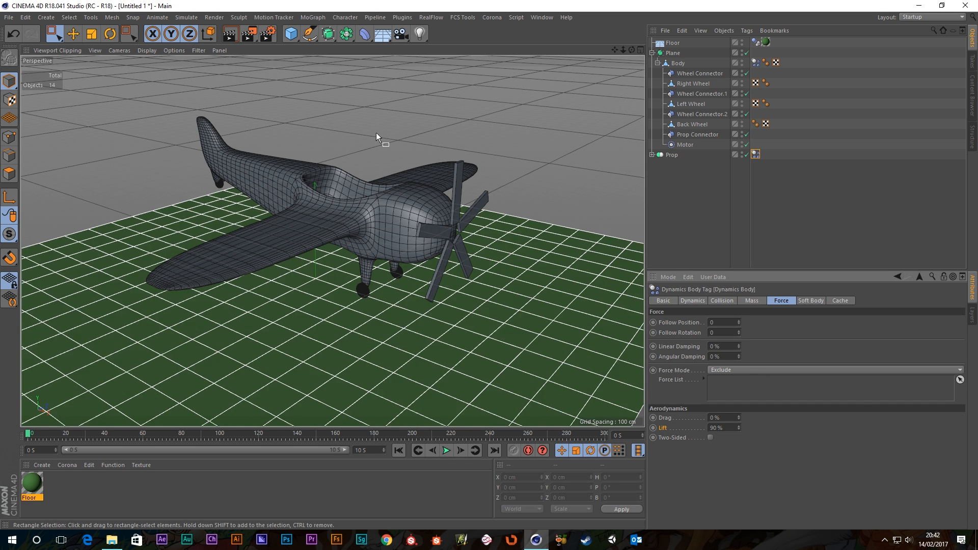
left_click_drag(512, 293, 448, 283, "alt")
scroll(482, 293, "up", 4)
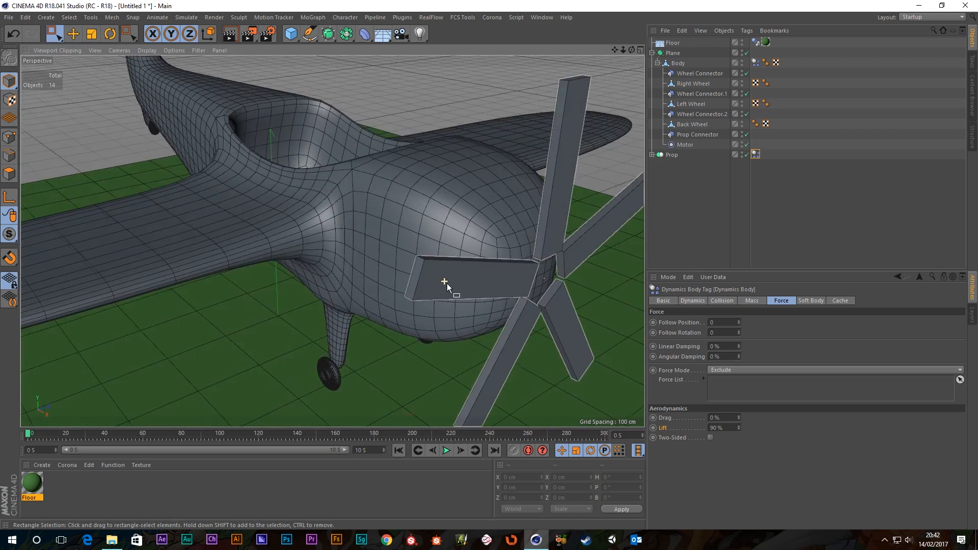
scroll(448, 283, "down", 4)
middle_click_drag(466, 287, 401, 243, "alt")
scroll(402, 244, "down", 2)
left_click_drag(405, 247, 555, 387, "alt")
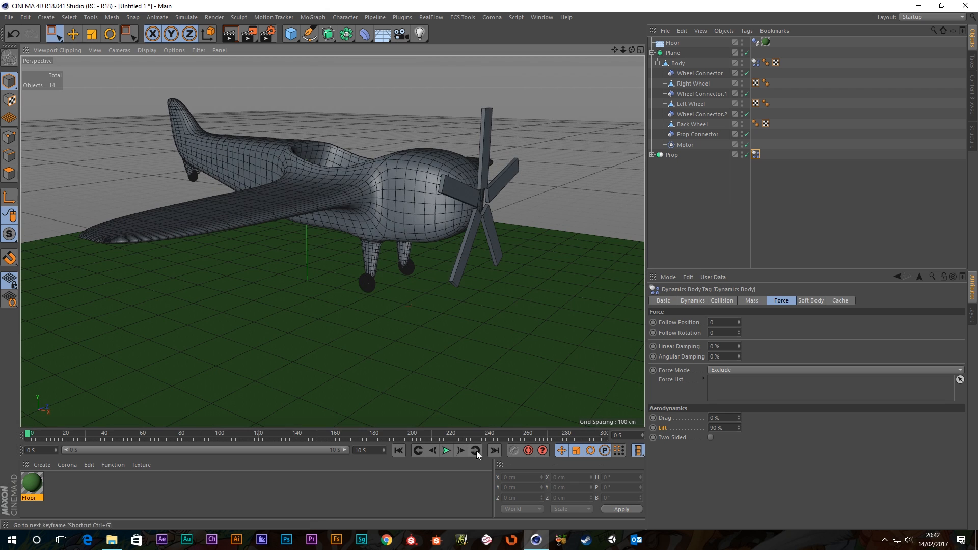
left_click(446, 450)
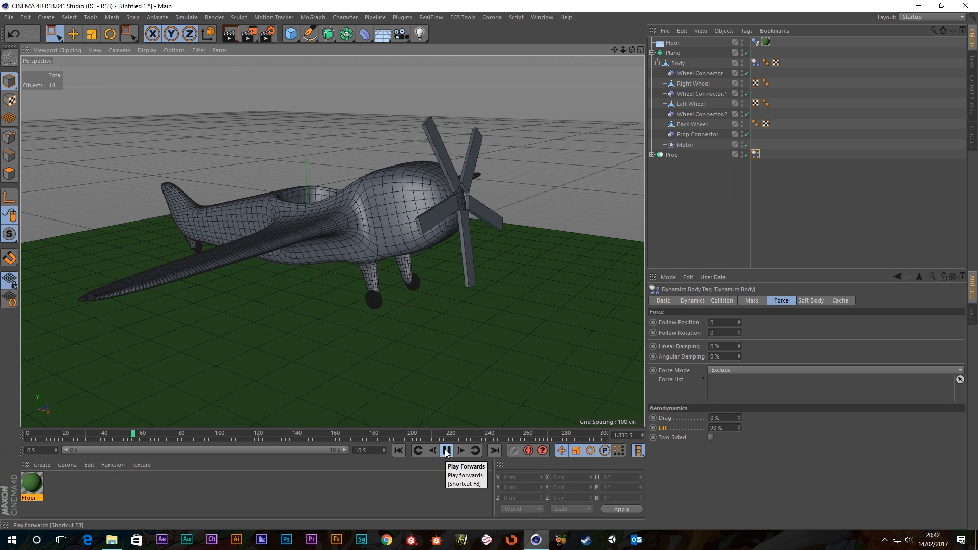
scroll(368, 248, "down", 2)
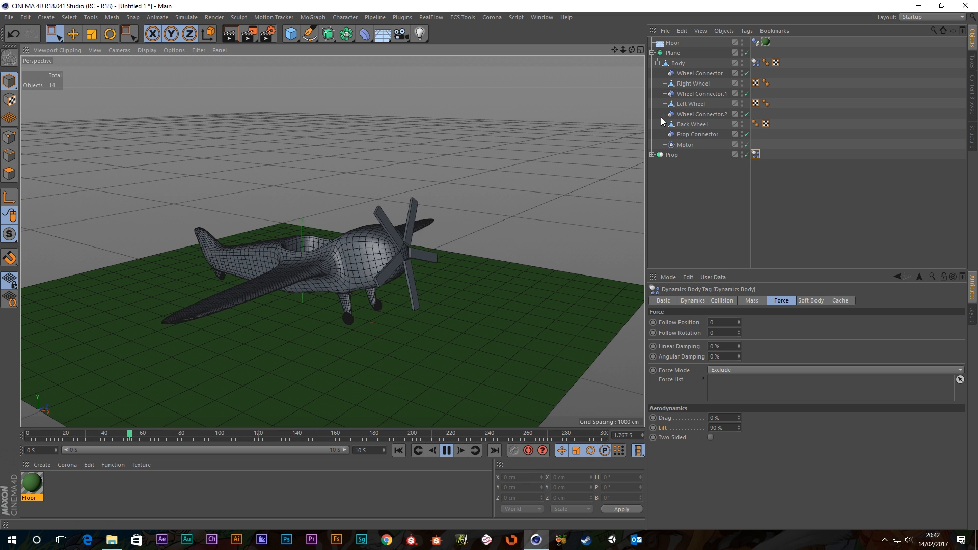
- Set the Motor's torque to 100
left_click(689, 146)
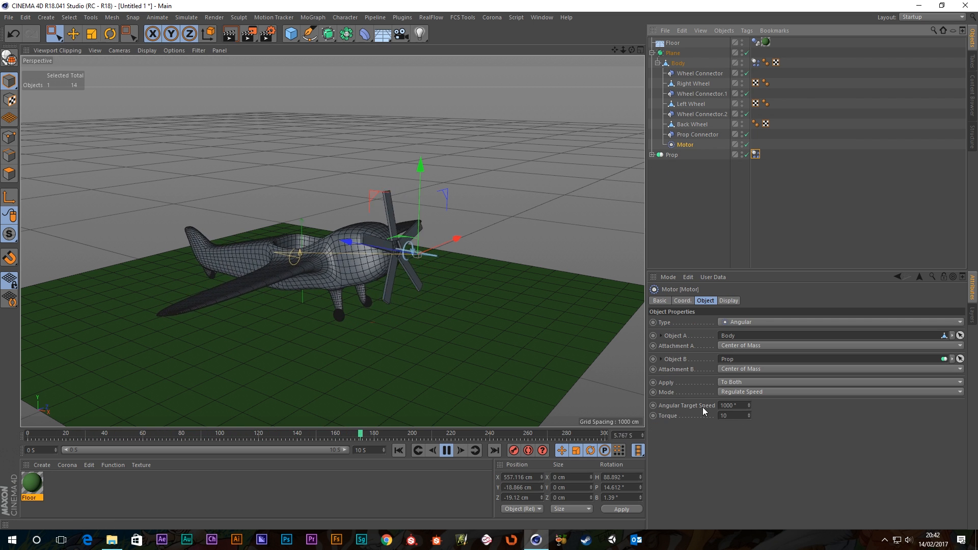
double_click(738, 416)
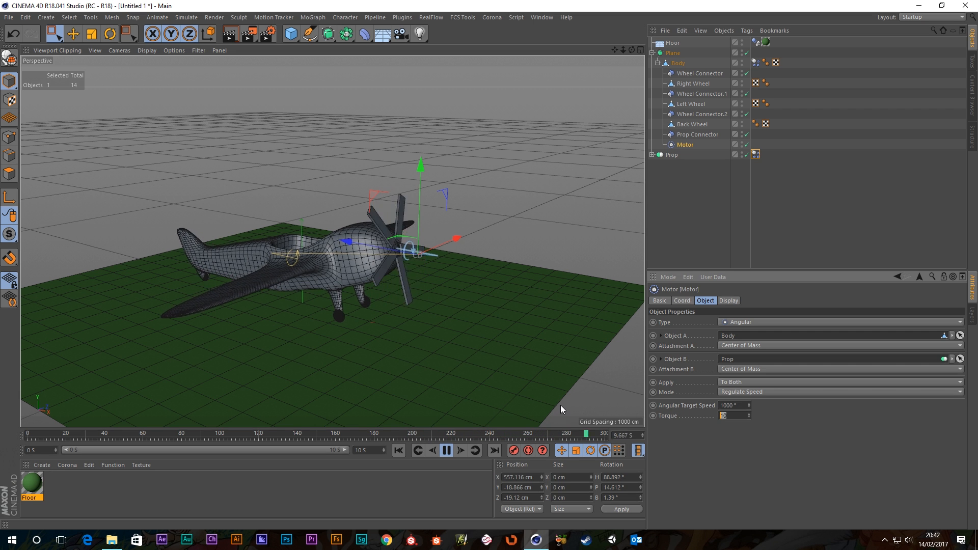
type("100")
key("Return")
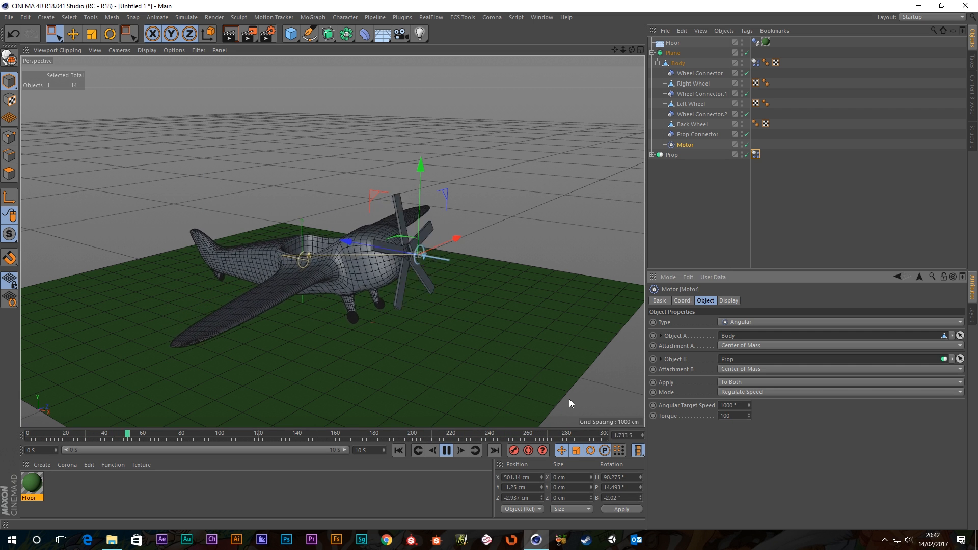
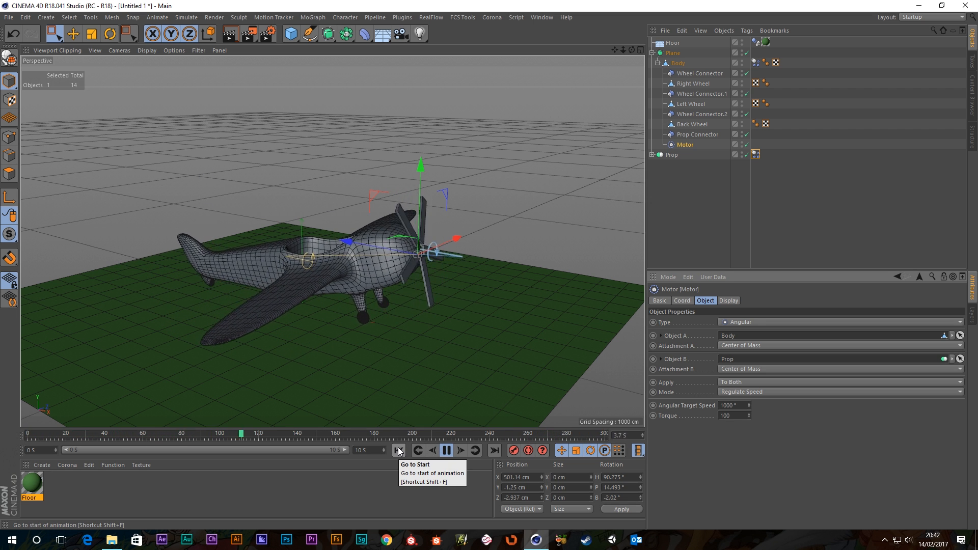
- Replay the simulation from the start to observe the propeller and rewind to the first frame
left_click(399, 451)
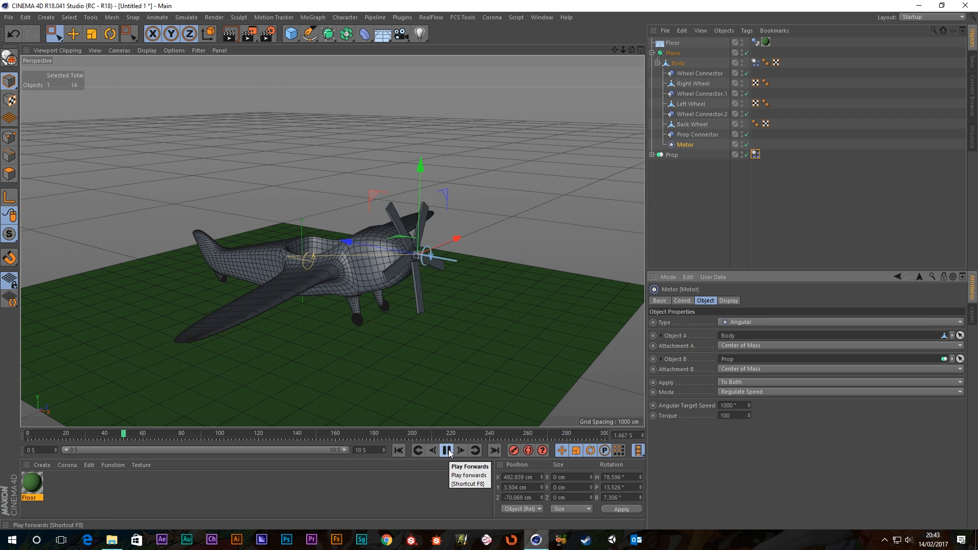
left_click(447, 451)
left_click(398, 451)
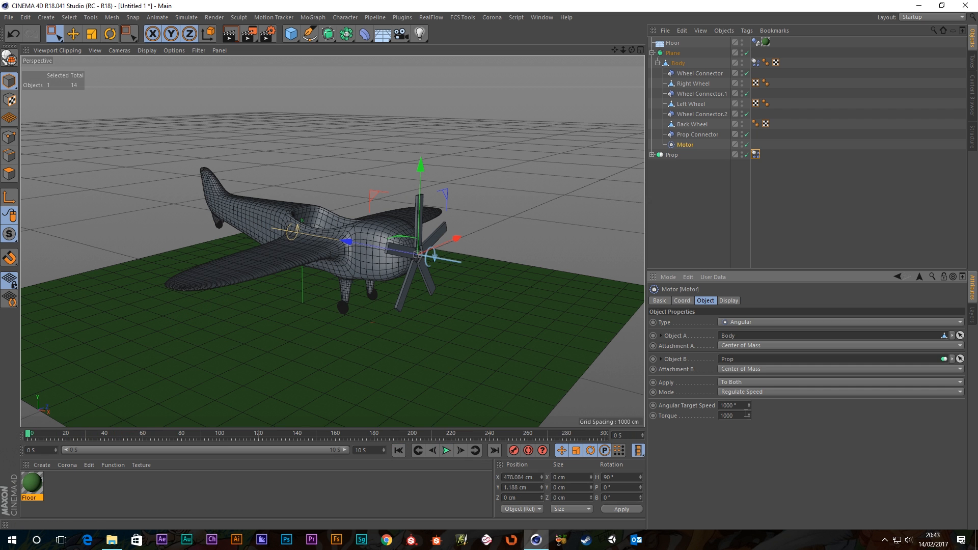
- With the Motor's torque set to 1000, play the simulation to check the airplane's motion and rewind to the first frame
left_click(442, 454)
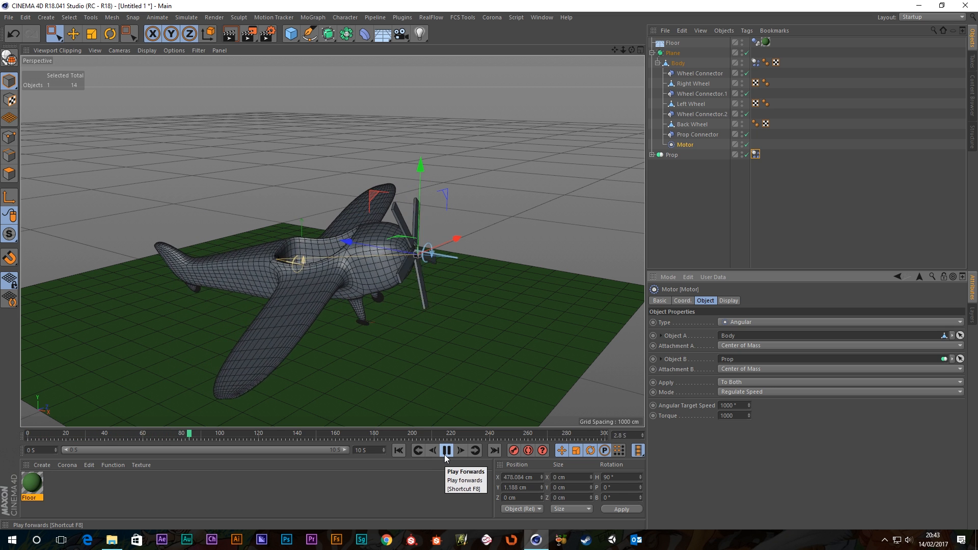
left_click(444, 455)
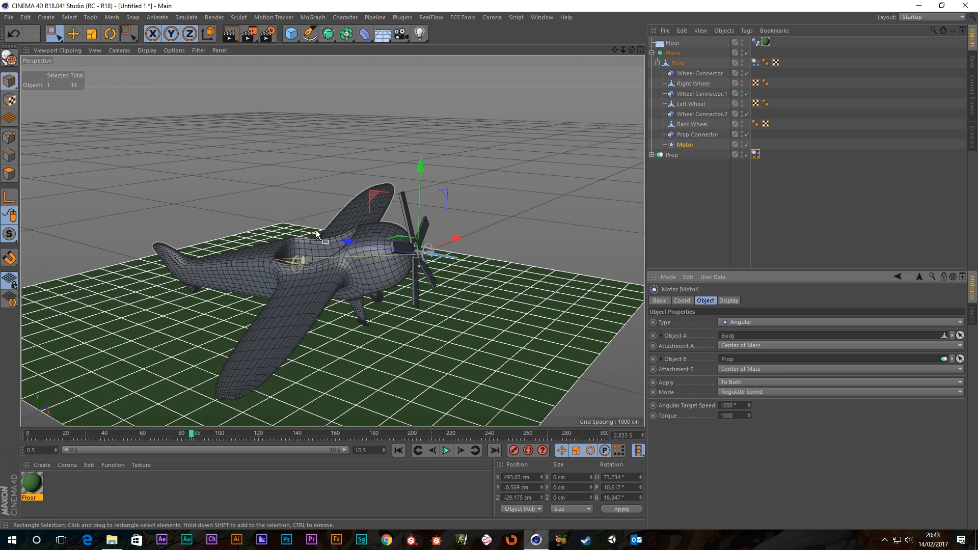
left_click(399, 452)
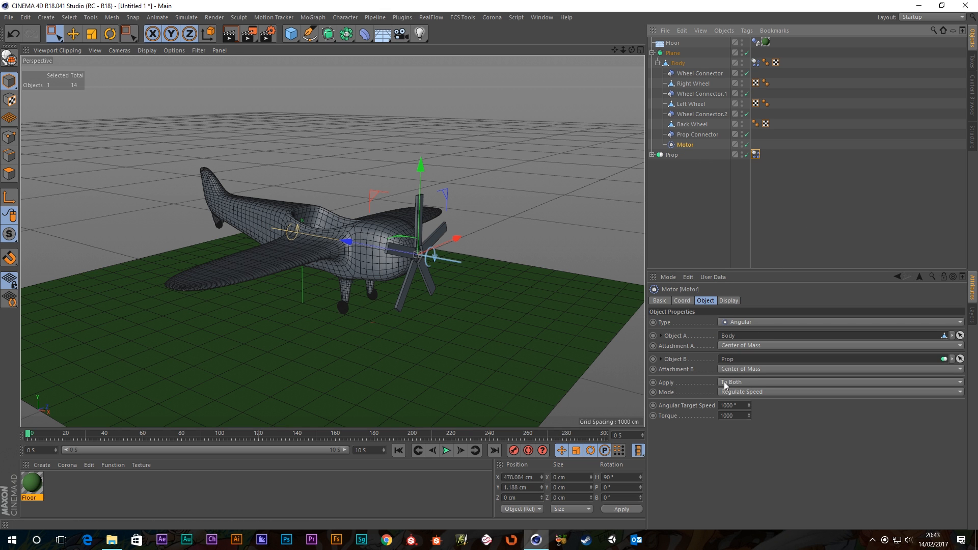
- Set the Motor to apply its force Only to B, the Prop
left_click(742, 382)
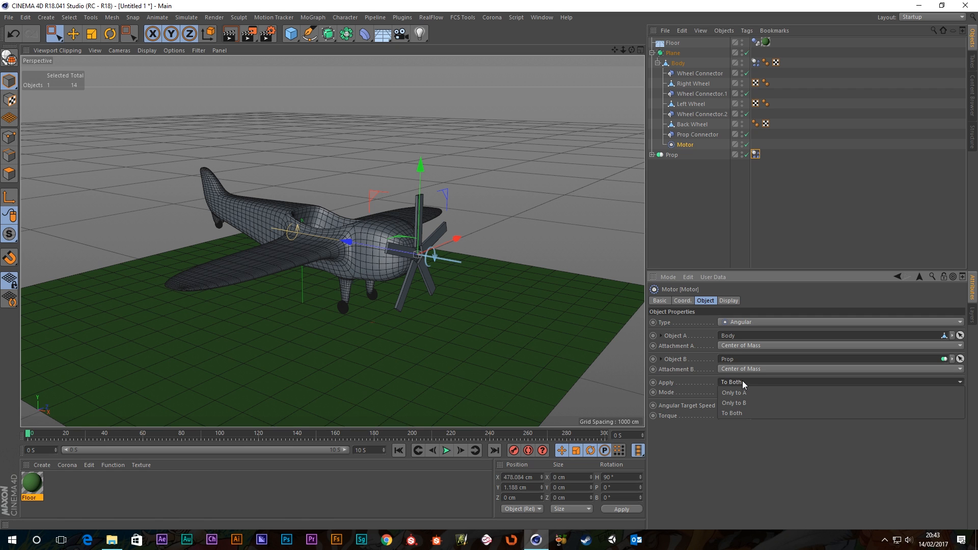
left_click(748, 381)
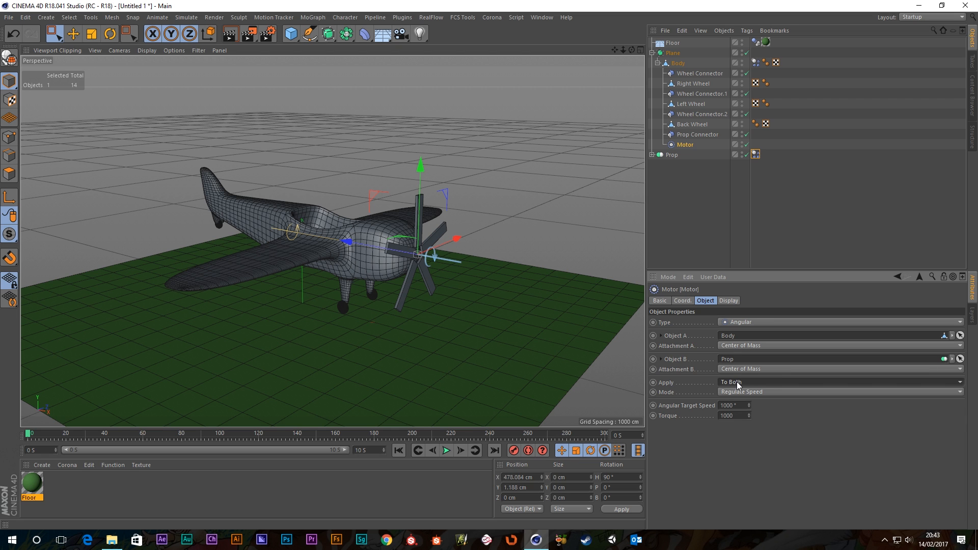
left_click(734, 382)
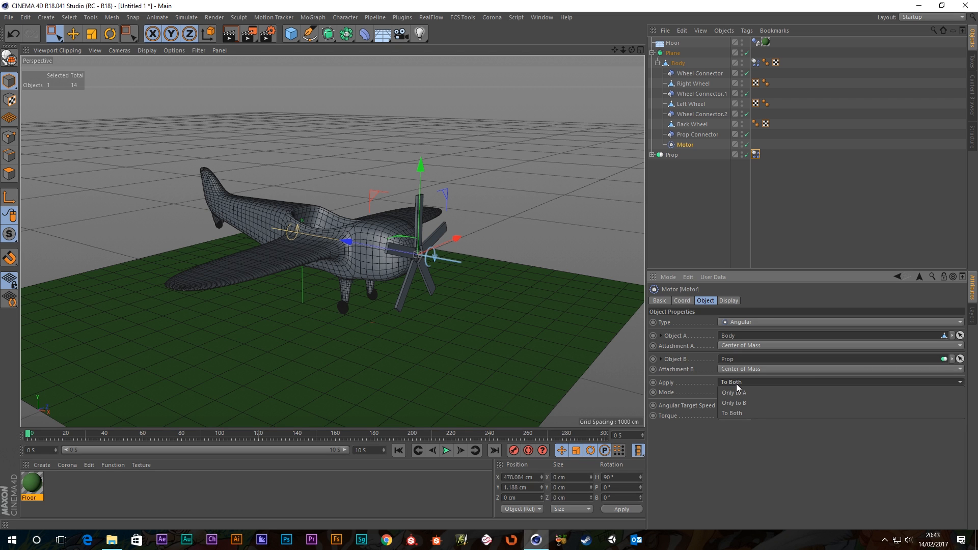
left_click(734, 403)
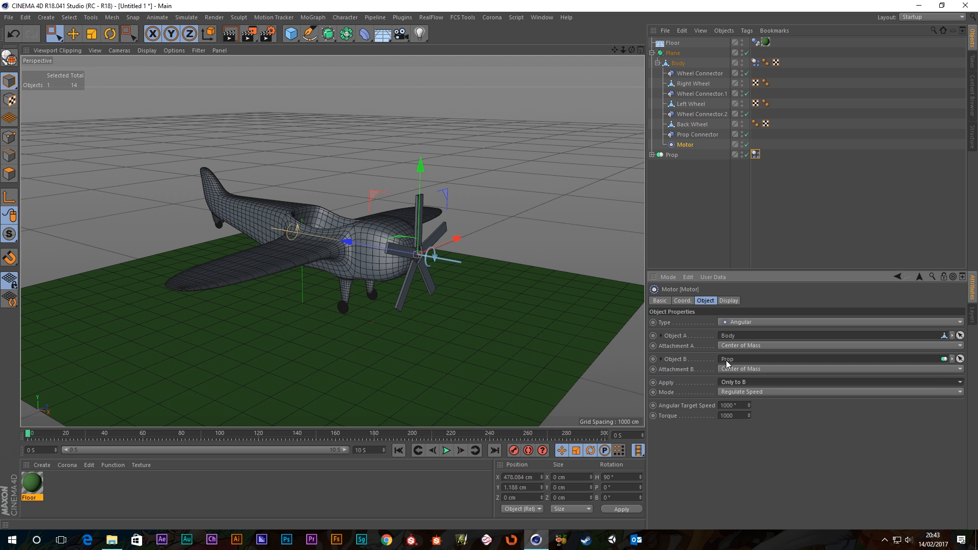
- Play the simulation, pause it to inspect the front wheels up close, and rewind to the first frame
left_click(447, 451)
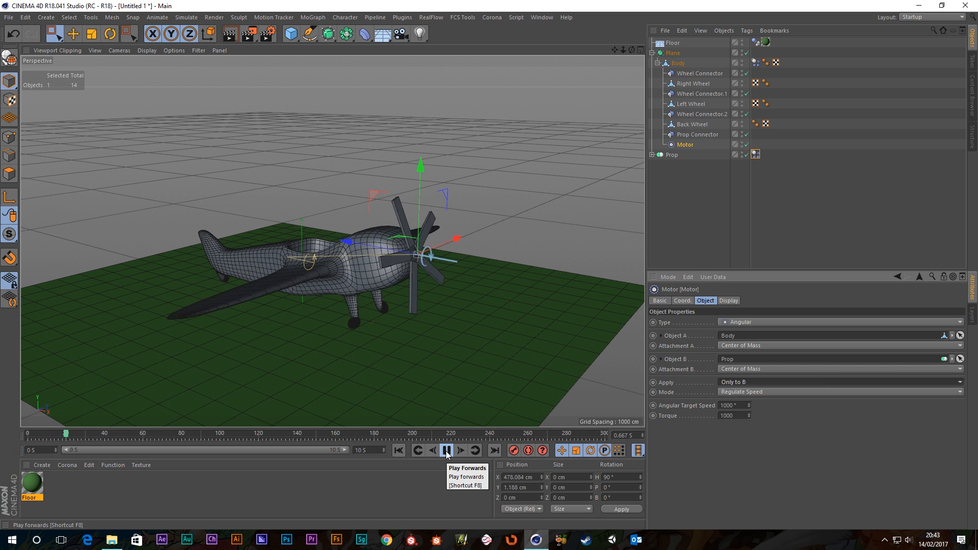
left_click(446, 452)
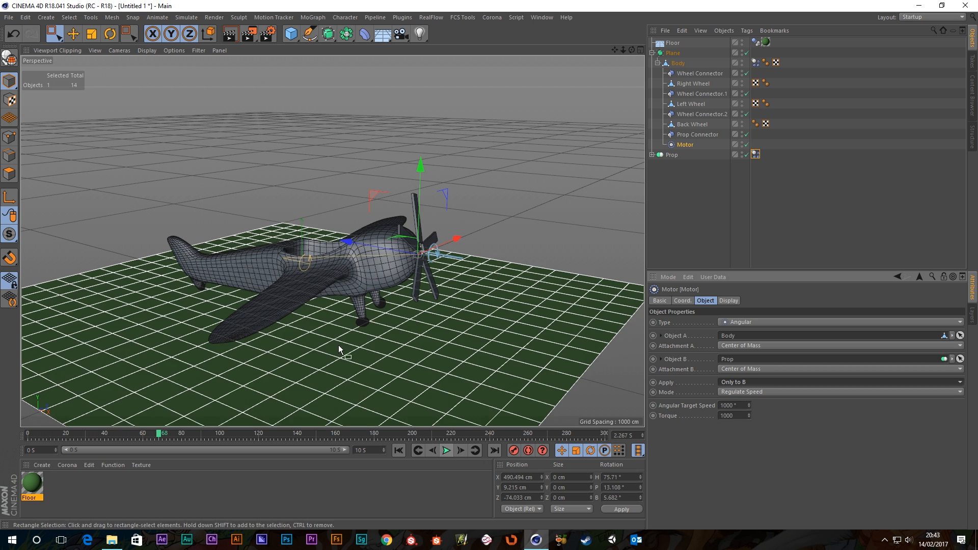
right_click_drag(332, 322, 428, 331, "alt")
scroll(365, 313, "up", 5)
mouse_move(369, 310)
left_mouse_down("alt")
mouse_move(384, 307)
mouse_move(355, 305)
left_mouse_up("alt")
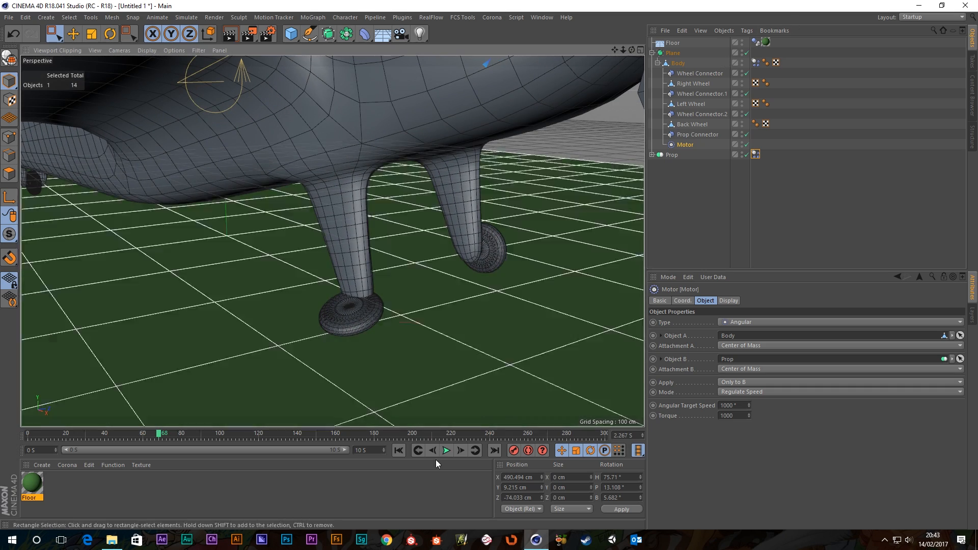
left_click(399, 451)
scroll(351, 246, "down", 5)
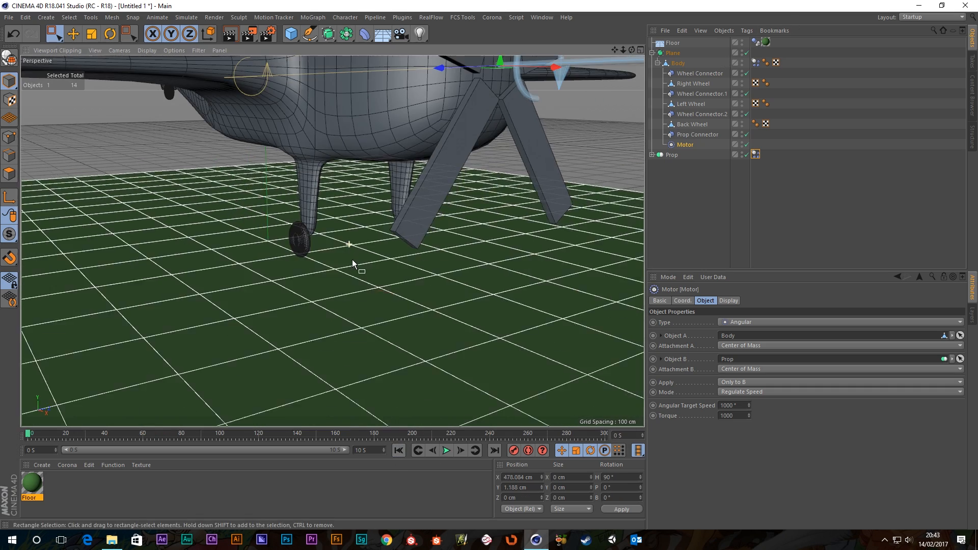
left_click_drag(388, 206, 555, 137, "alt")
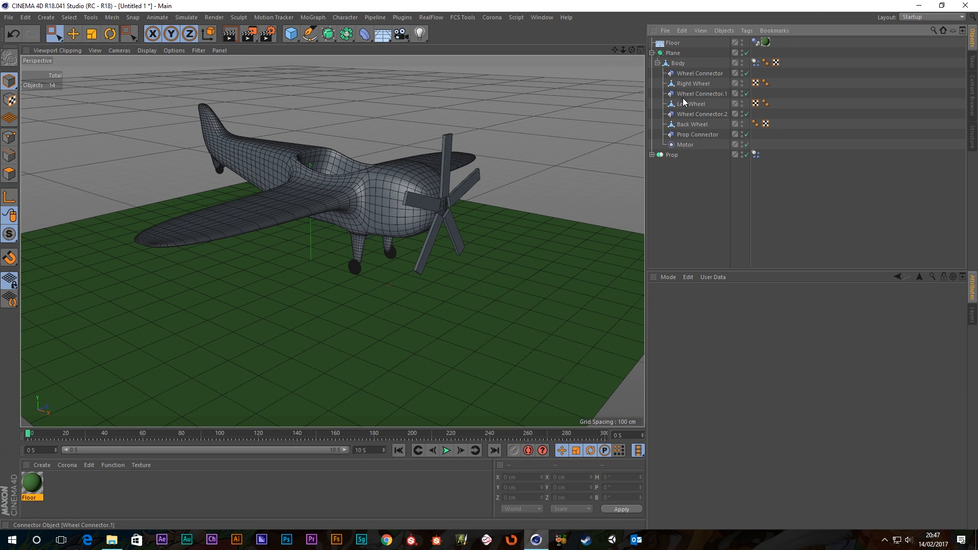
- Set Inherit Tag to None in the collision settings of Body's Dynamics Body tag
left_click(756, 64)
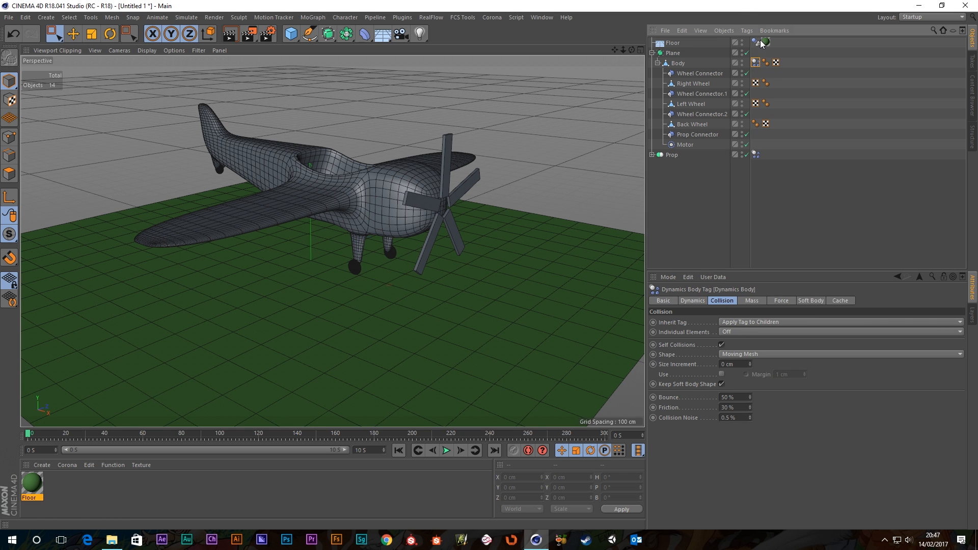
left_click(728, 323)
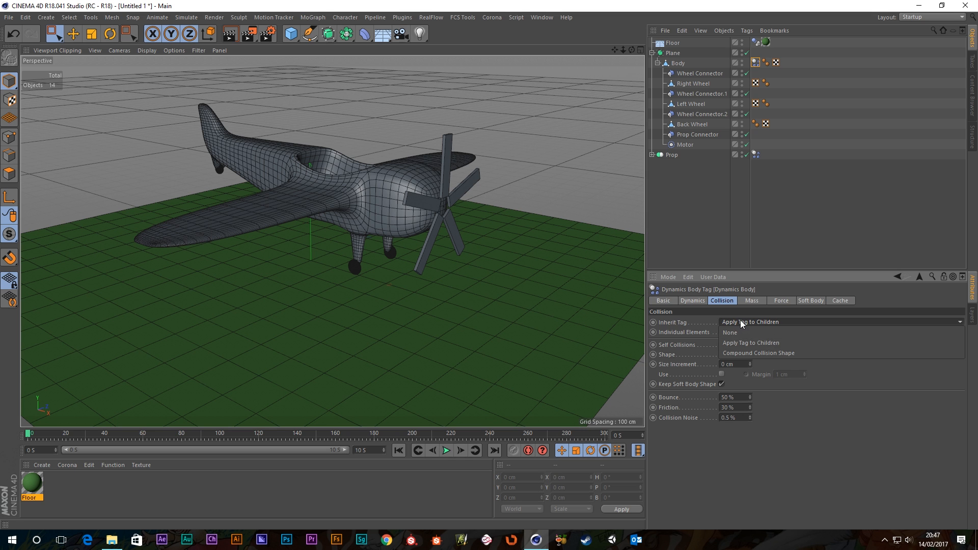
left_click(733, 332)
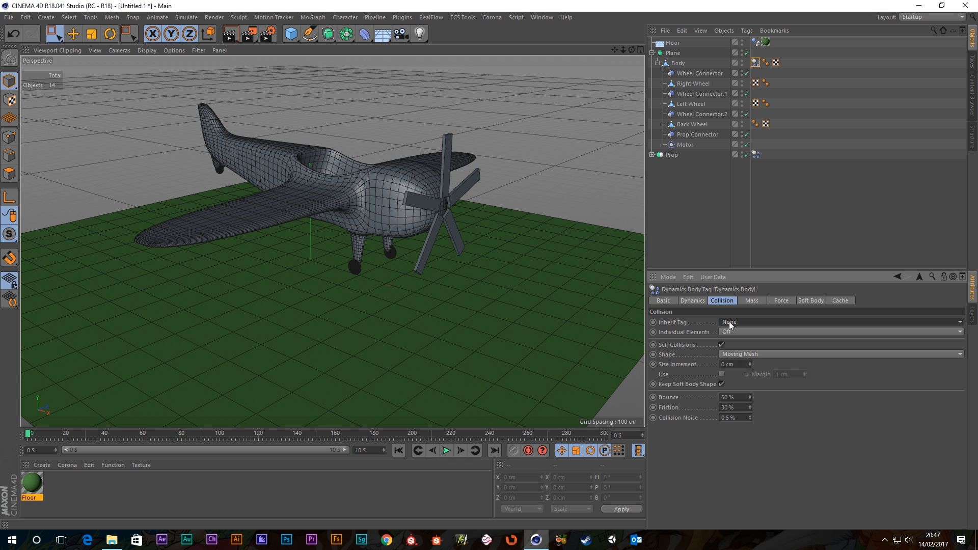
- Play the simulation to check the airplane without tag inheritance and rewind to the first frame
left_click(447, 451)
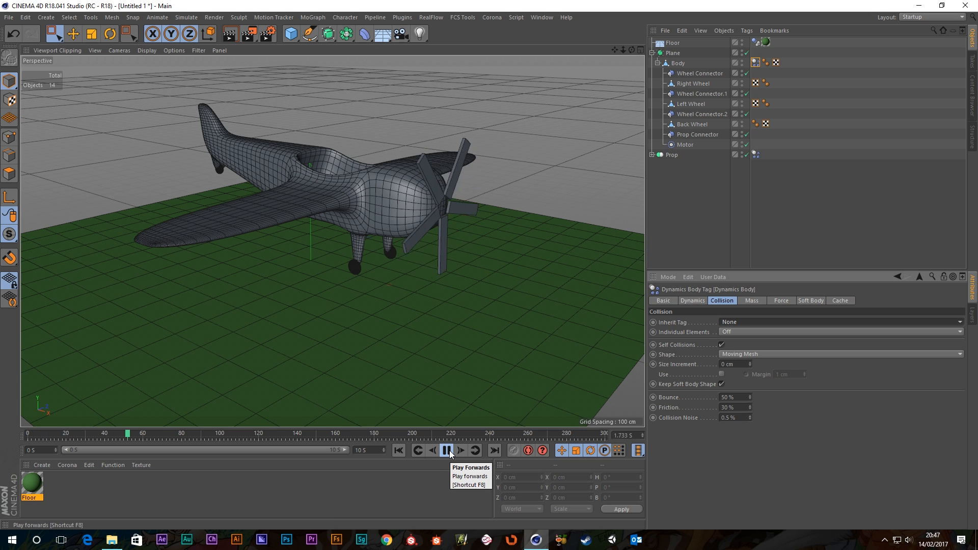
left_click(447, 451)
left_click(400, 453)
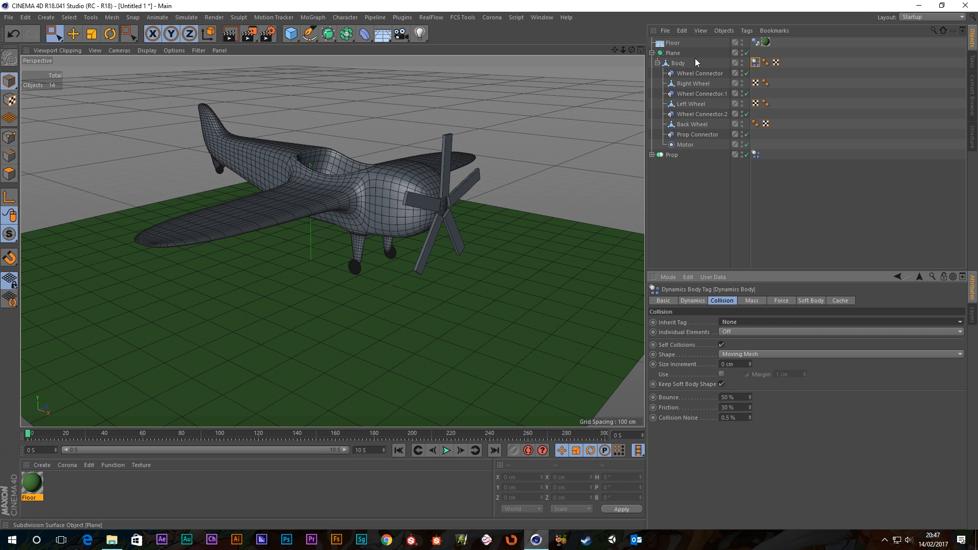
- Add a separate Dynamics Body tag to each of Right Wheel, Left Wheel and Back Wheel
left_click(690, 84)
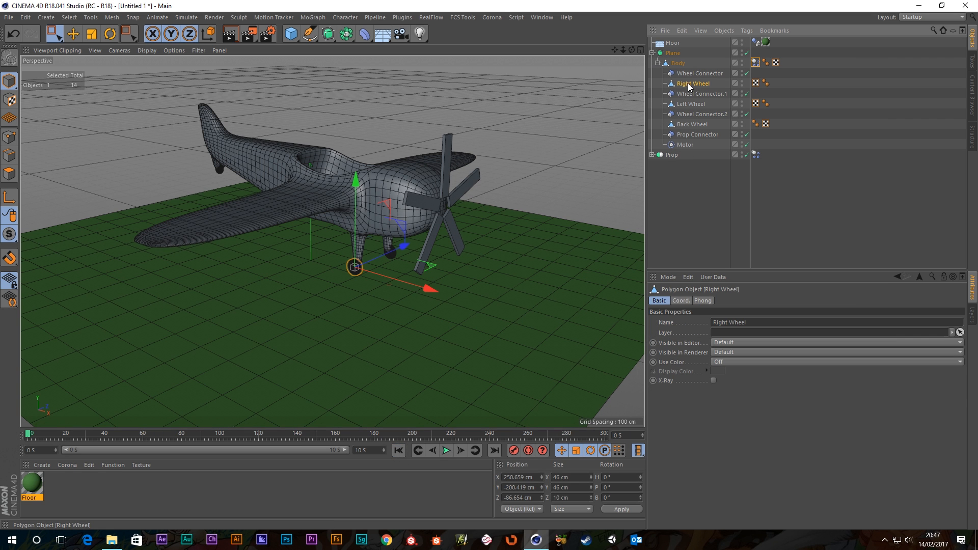
left_click(692, 104, "ctrl")
left_click(694, 124, "ctrl")
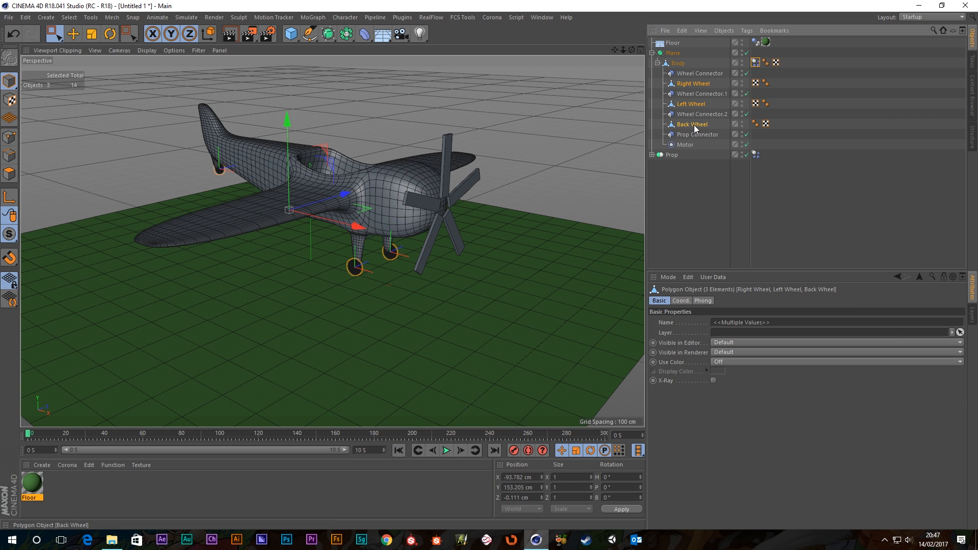
right_click(693, 124)
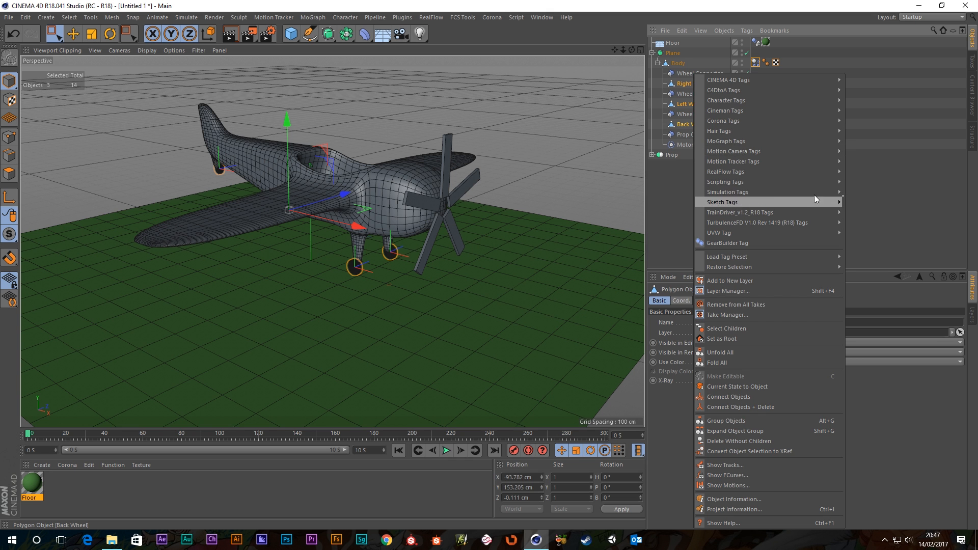
mouse_move(815, 194)
left_click(876, 194)
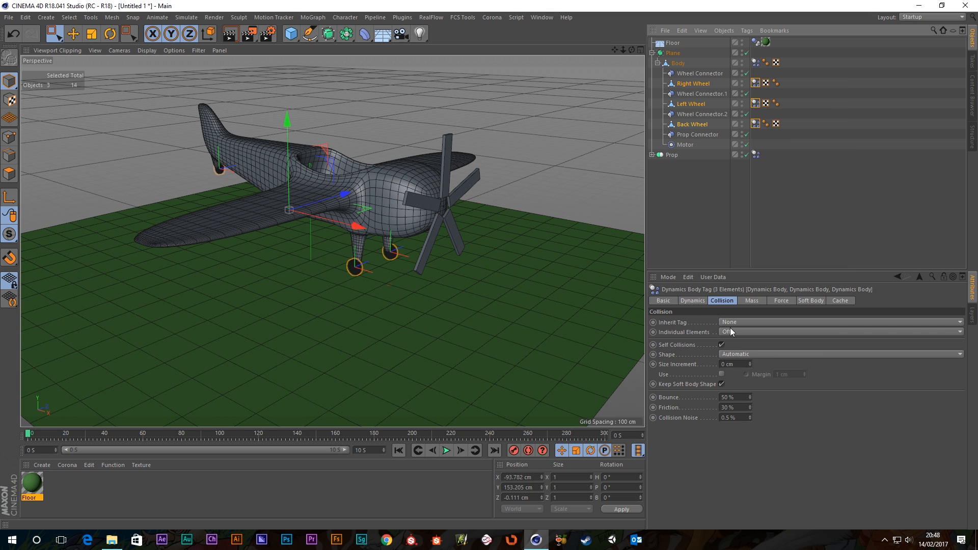
- Play the simulation and examine how the front wheels behave with their own dynamics tags
left_click(447, 451)
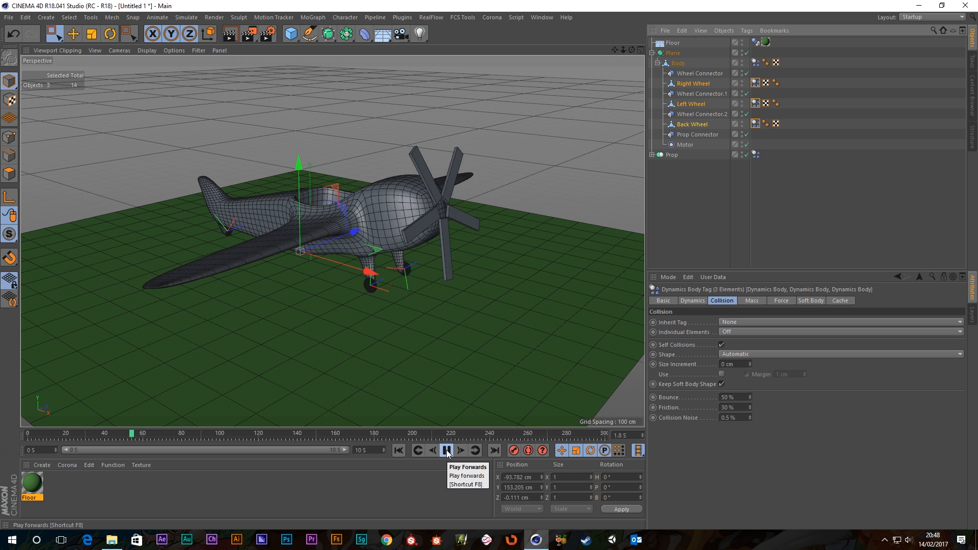
left_click(535, 177)
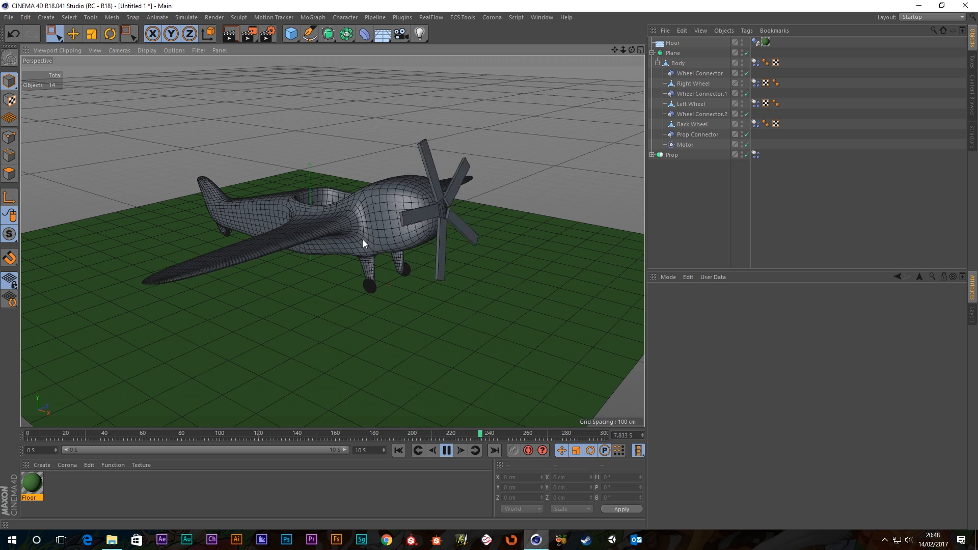
scroll(380, 301, "up", 5)
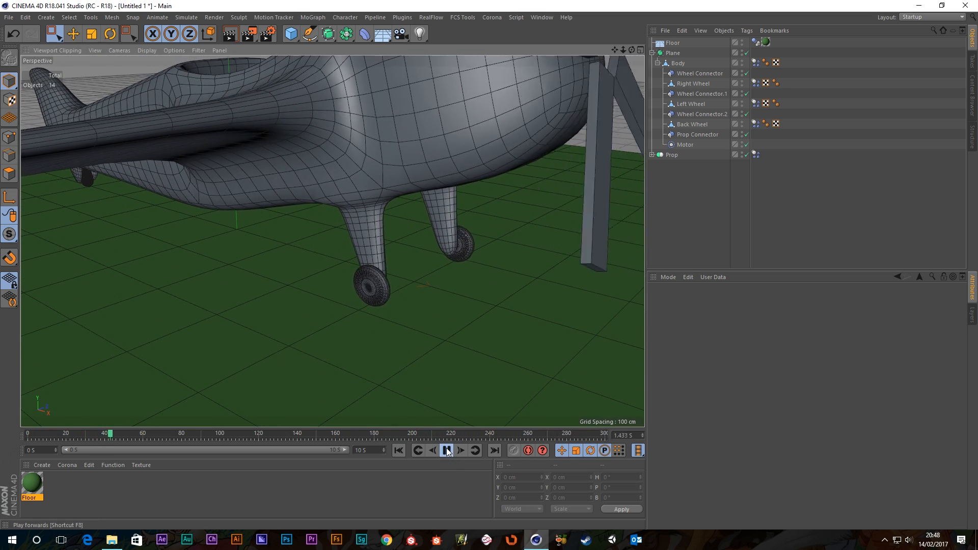
- Examine the whole airplane on the floor from several angles while the simulation plays
scroll(364, 111, "down", 8)
middle_click_drag(363, 76, 377, 175, "alt")
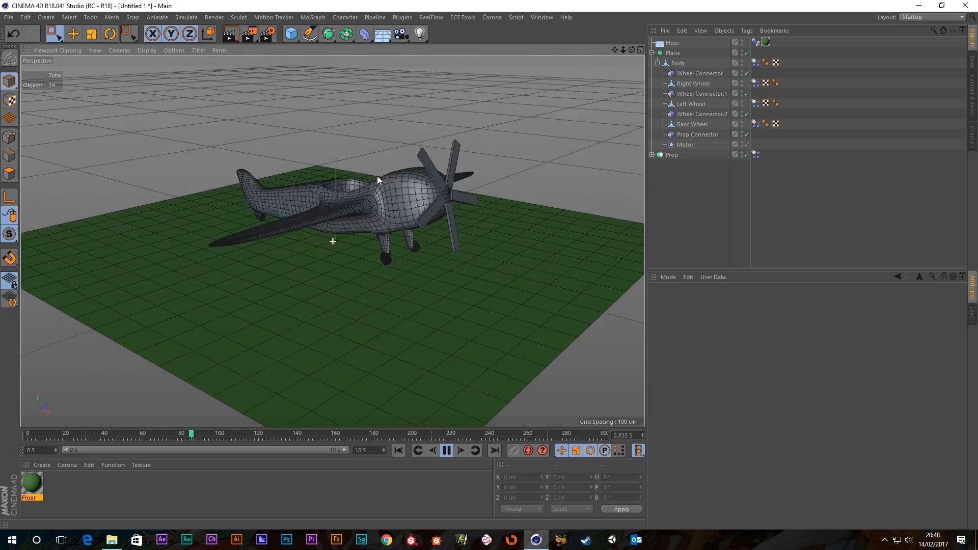
left_click_drag(377, 176, 399, 192, "alt")
scroll(376, 169, "up", 3)
middle_click_drag(377, 170, 380, 216, "alt")
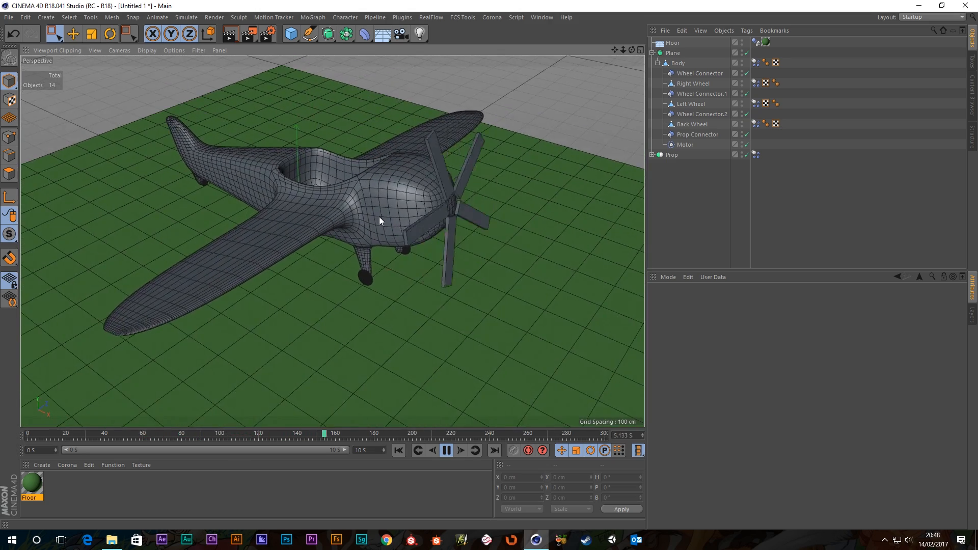
scroll(371, 198, "down", 2)
left_click_drag(371, 197, 384, 172, "alt")
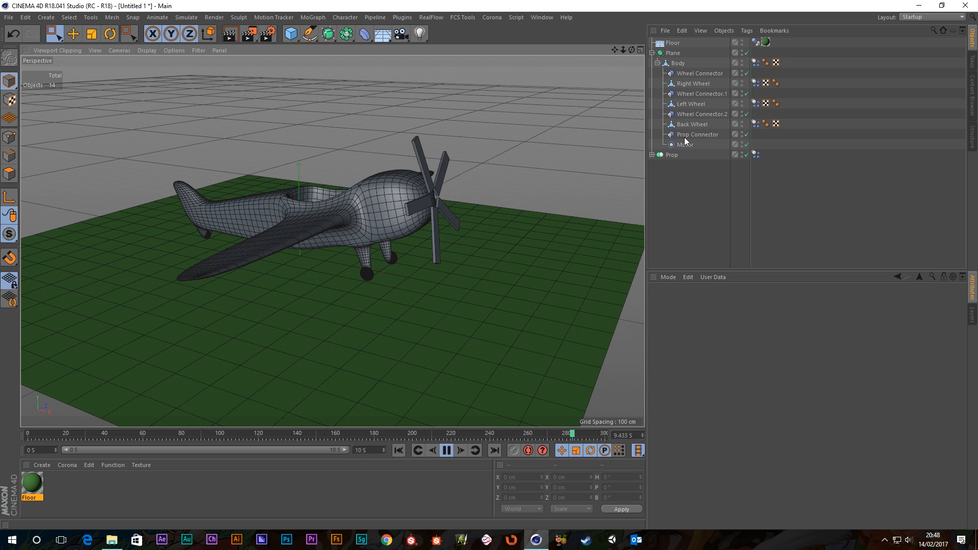
- Set the aerodynamic Lift to 80% in the force settings of Body's Dynamics Body tag
left_click(756, 62)
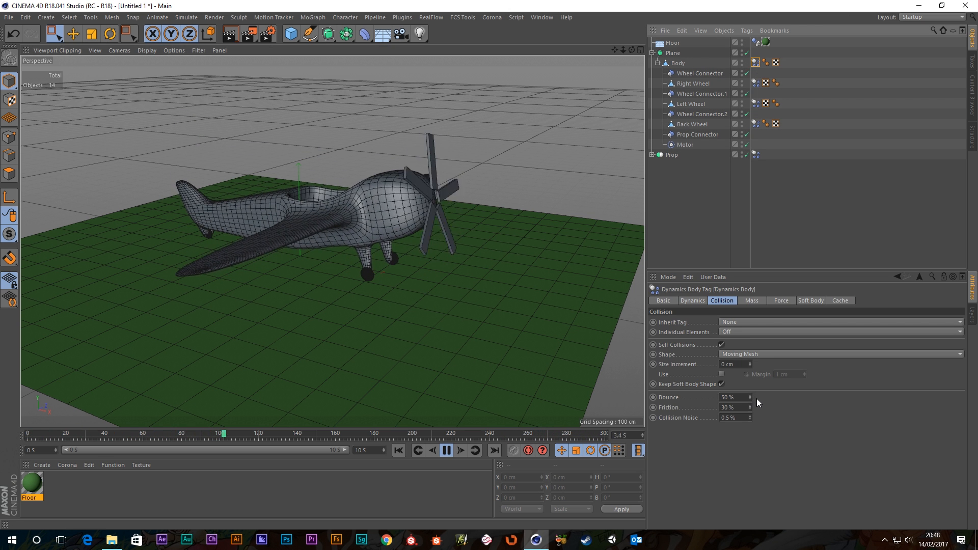
left_click(776, 301)
double_click(715, 427)
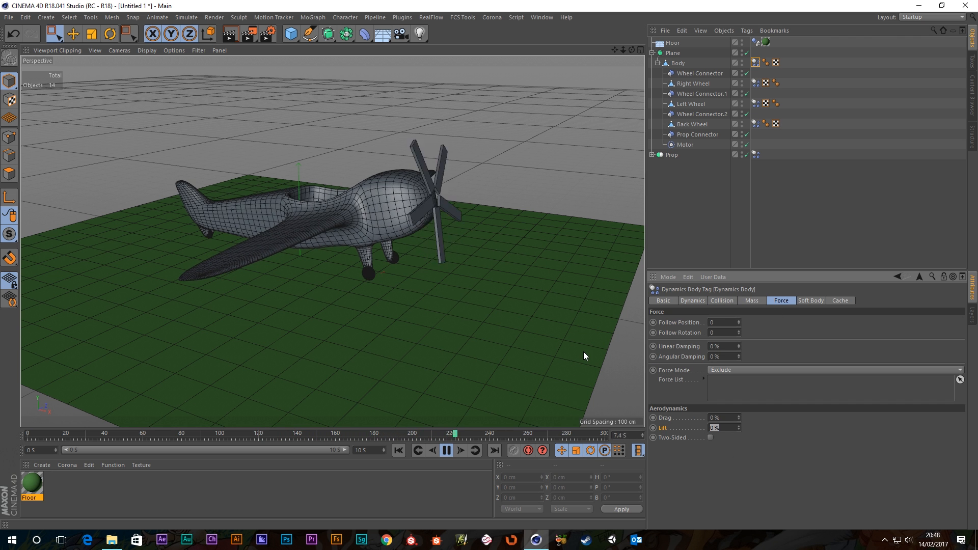
type("80")
key("Return")
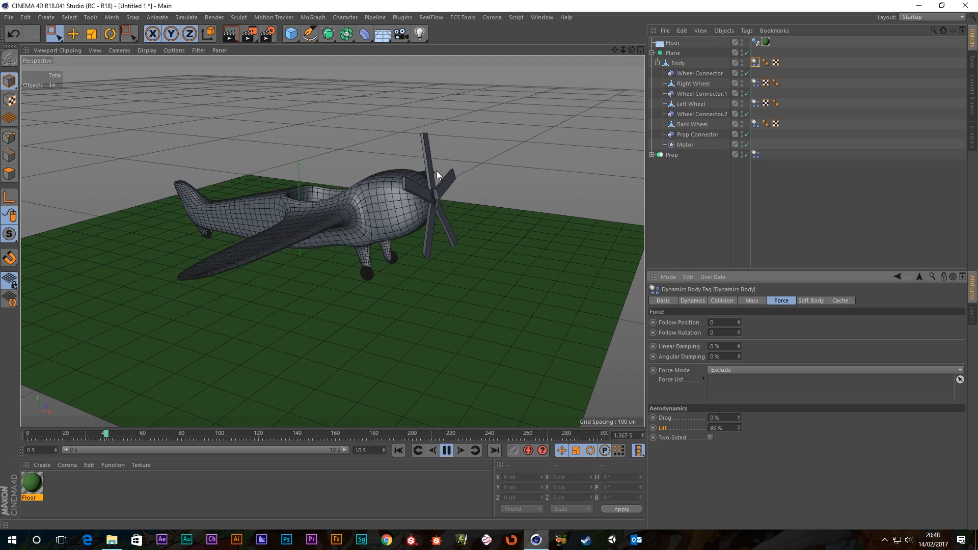
- Inspect the Motor's Angular Target Speed and Torque settings and examine the spinning propeller during playback
scroll(430, 206, "up", 2)
left_click_drag(434, 203, 422, 221, "alt")
left_click(687, 145)
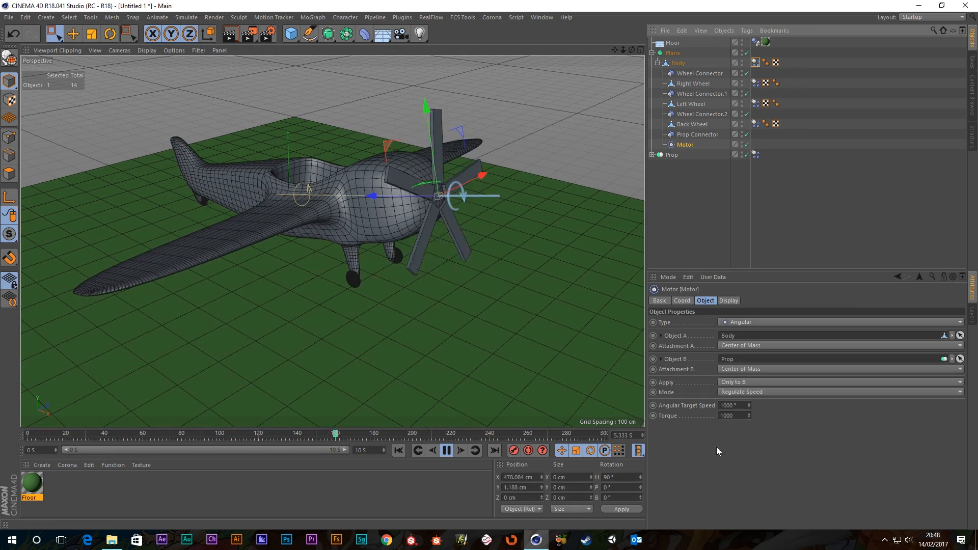
left_click(728, 405)
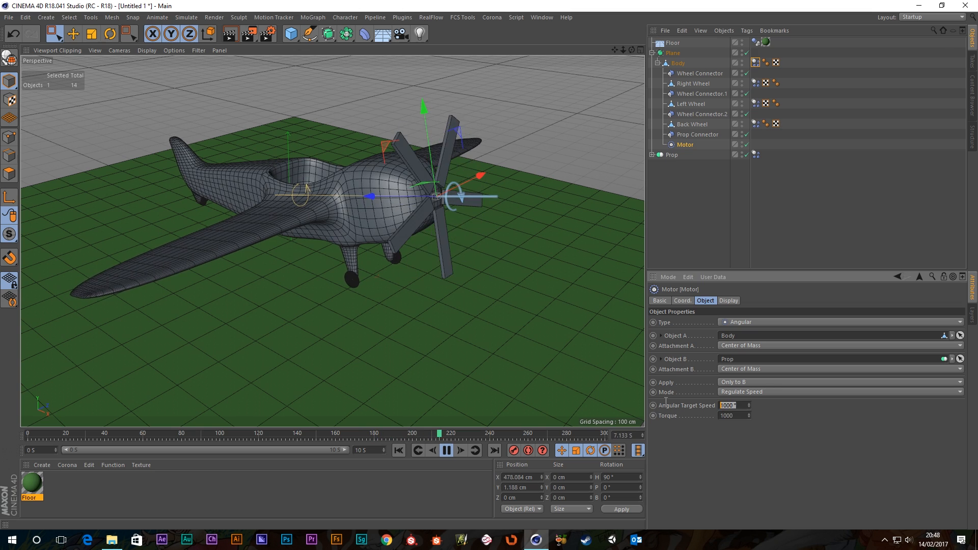
left_click_drag(737, 416, 650, 424)
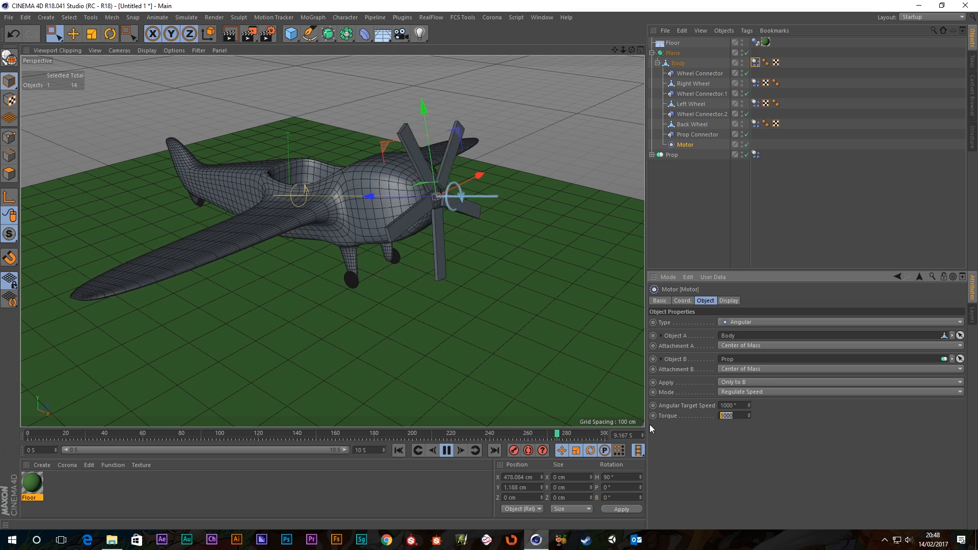
left_click(669, 436)
scroll(546, 347, "down", 3)
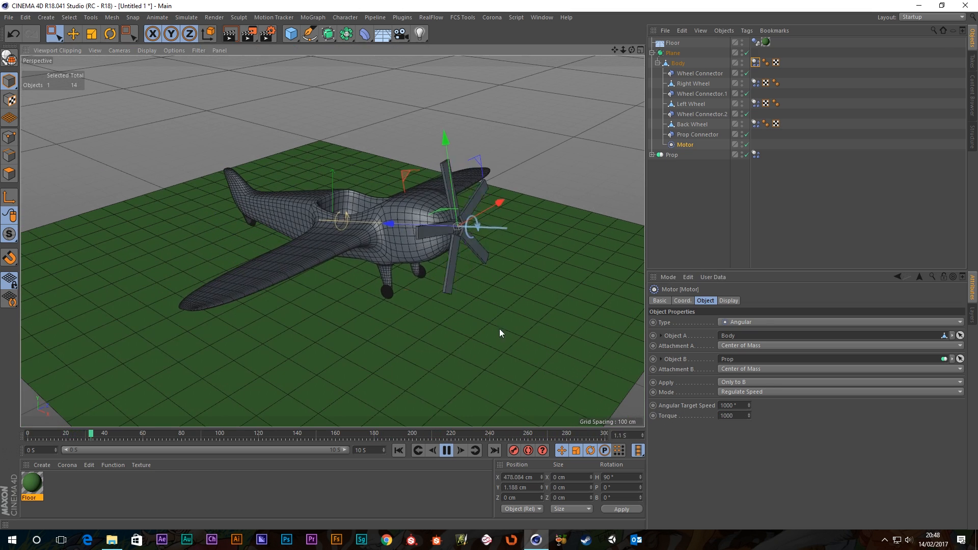
left_click_drag(472, 279, 547, 111, "alt")
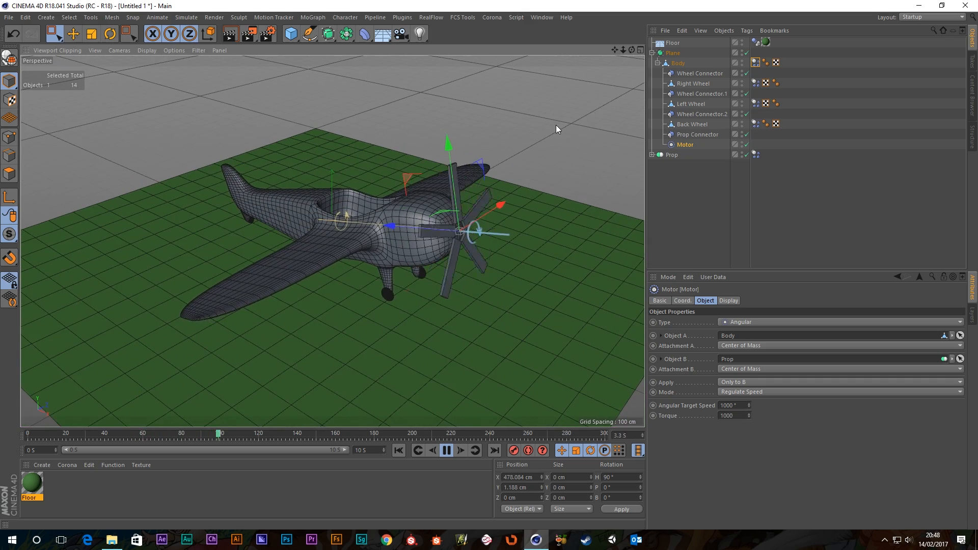
left_click(548, 161)
scroll(542, 202, "up", 3)
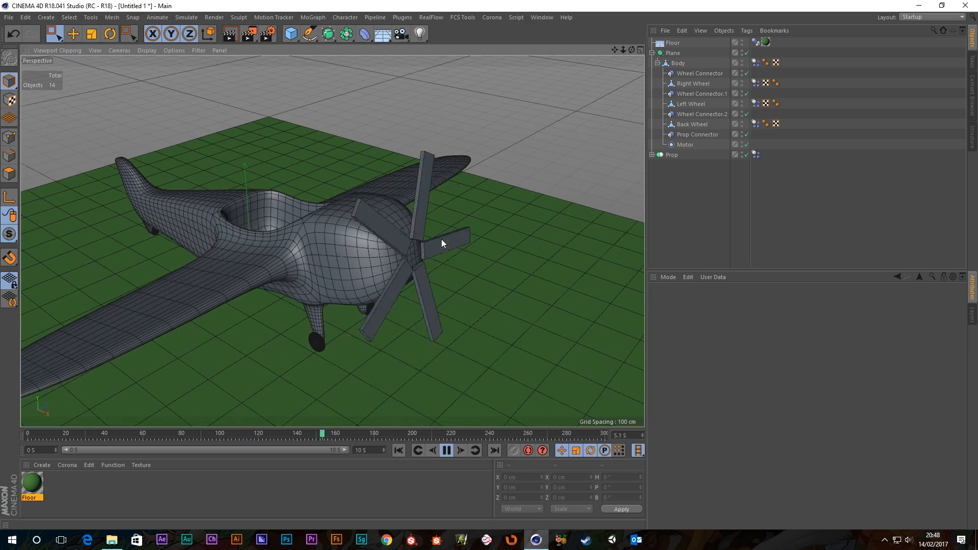
left_click_drag(441, 239, 466, 220, "alt")
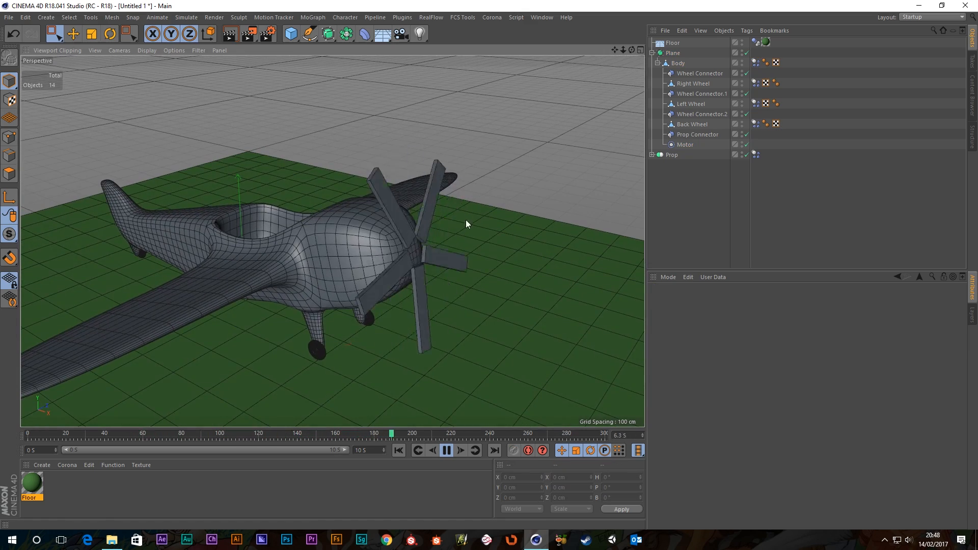
- Bring up the Transform settings of the Cloner inside Prop, stop playback and rewind to the first frame
left_click(658, 63)
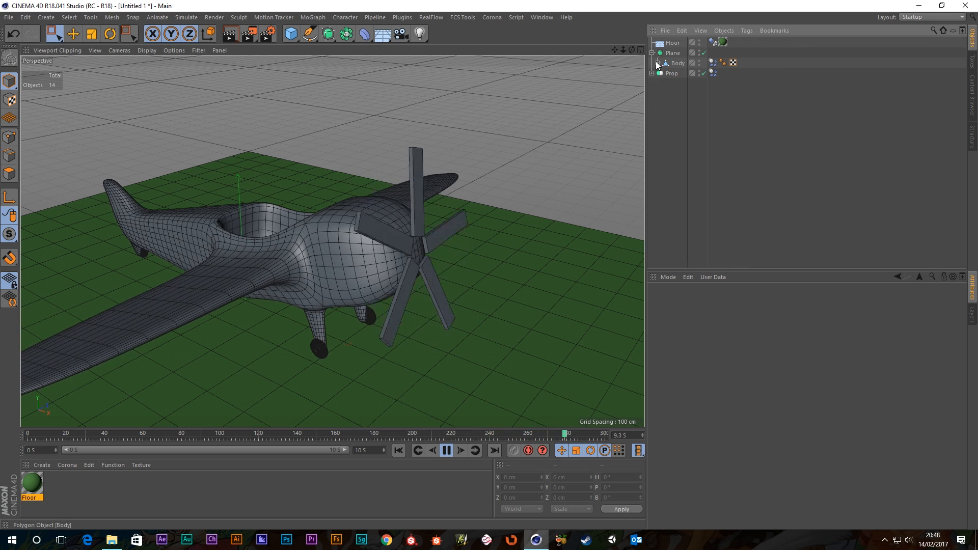
left_click(652, 74)
left_click(688, 84)
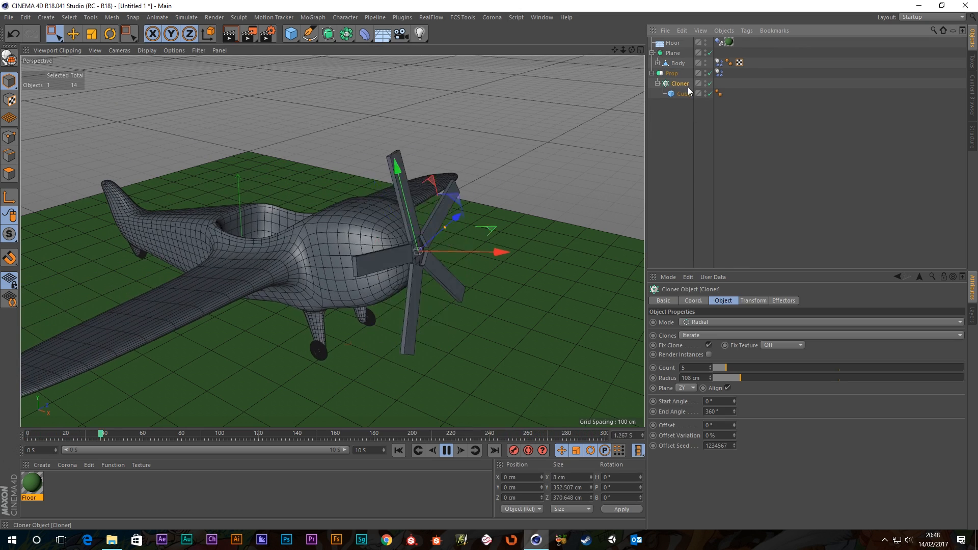
left_click(758, 301)
scroll(407, 355, "down", 3)
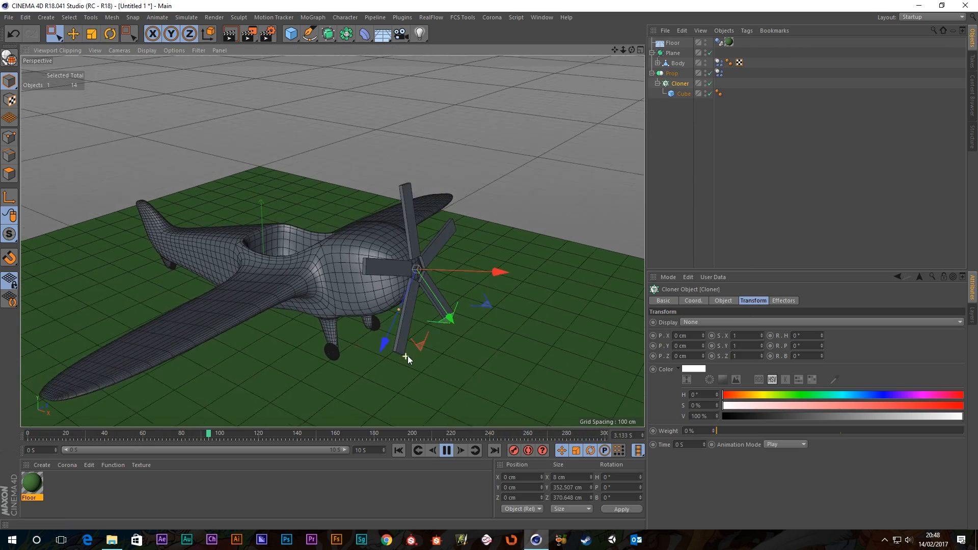
left_click(447, 450)
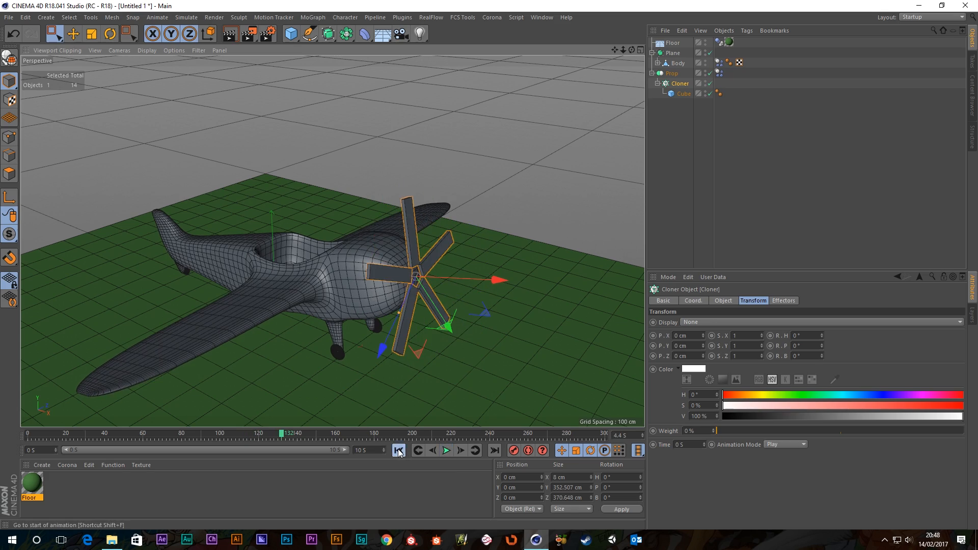
left_click(399, 451)
- Play the simulation to examine the blade orientation and the airplane's motion, and rewind to the first frame
scroll(422, 261, "up", 5)
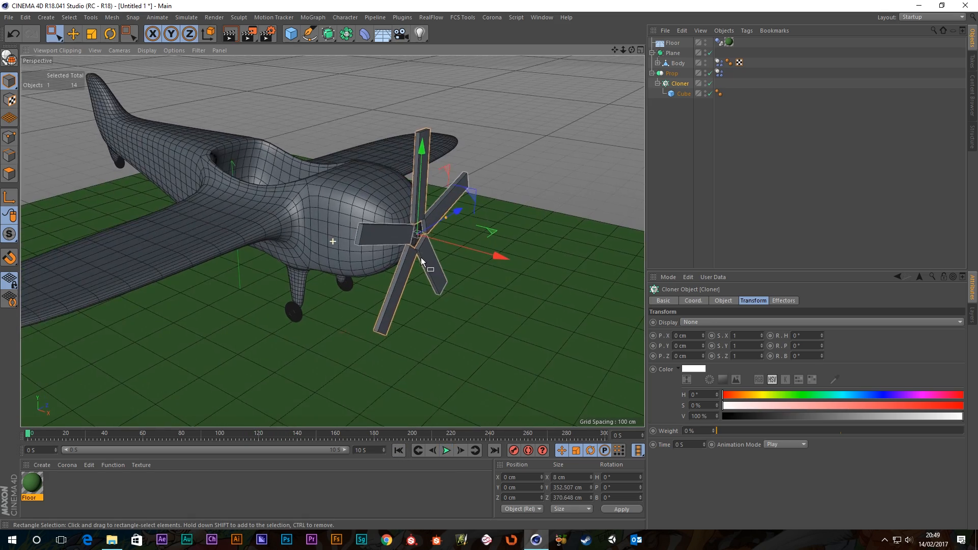
left_click_drag(422, 262, 447, 192, "alt")
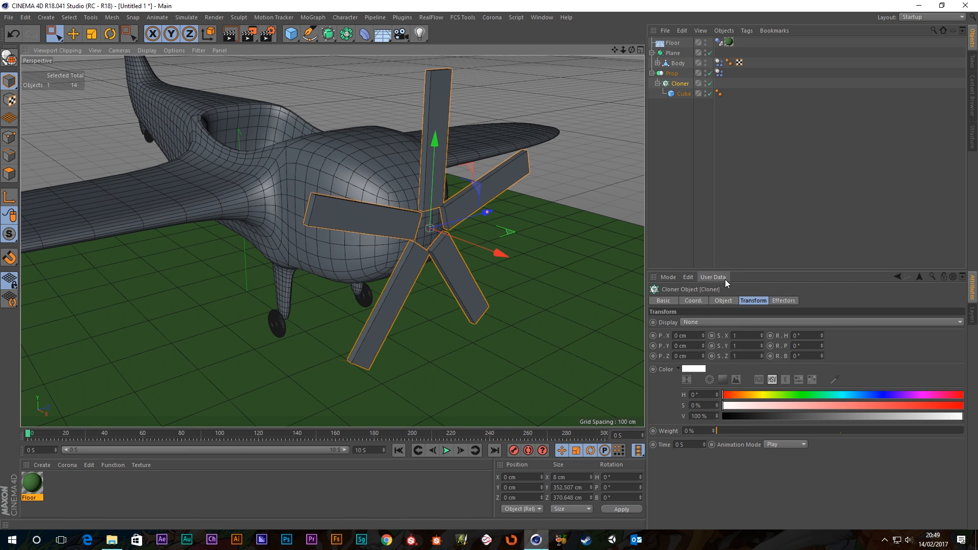
left_click(445, 451)
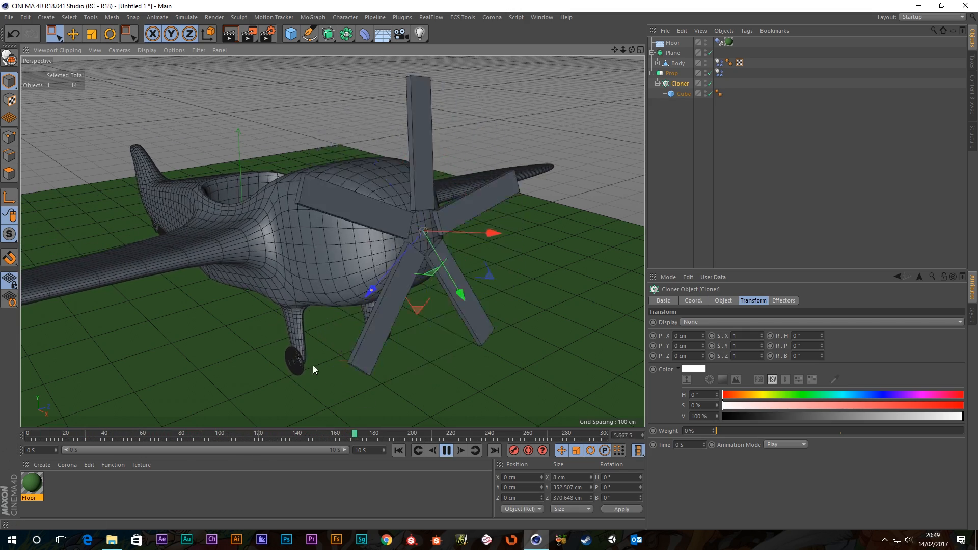
scroll(310, 362, "down", 3)
middle_click_drag(303, 349, 339, 277, "alt")
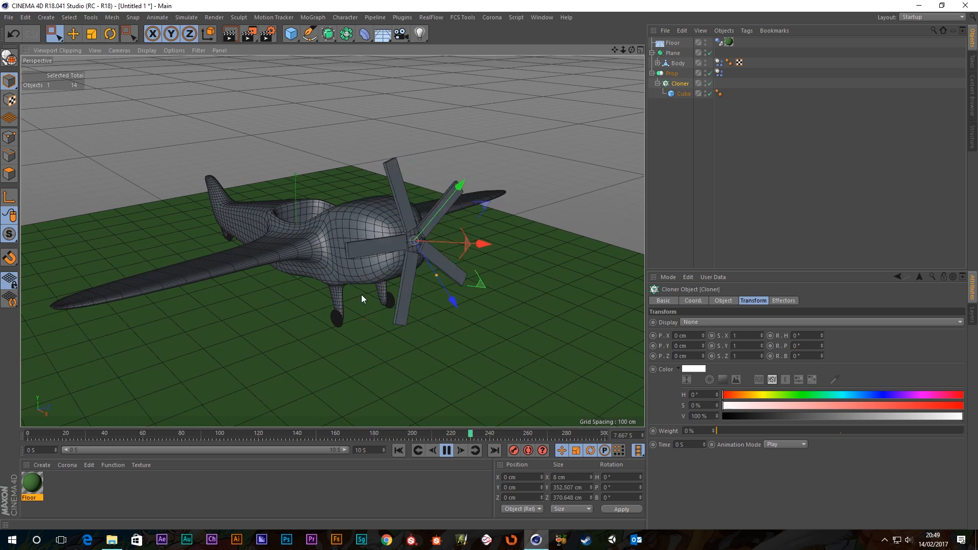
left_click_drag(299, 294, 326, 311, "alt")
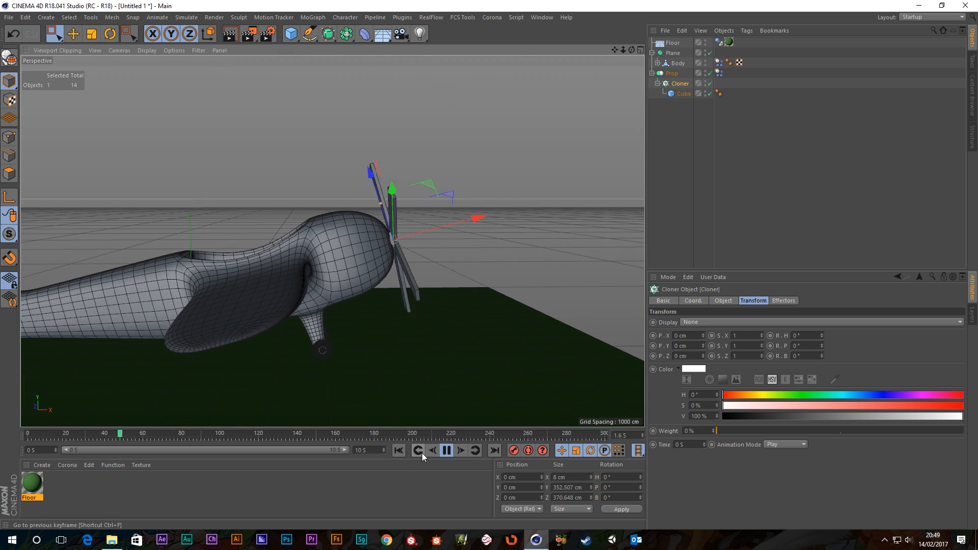
left_click(446, 450)
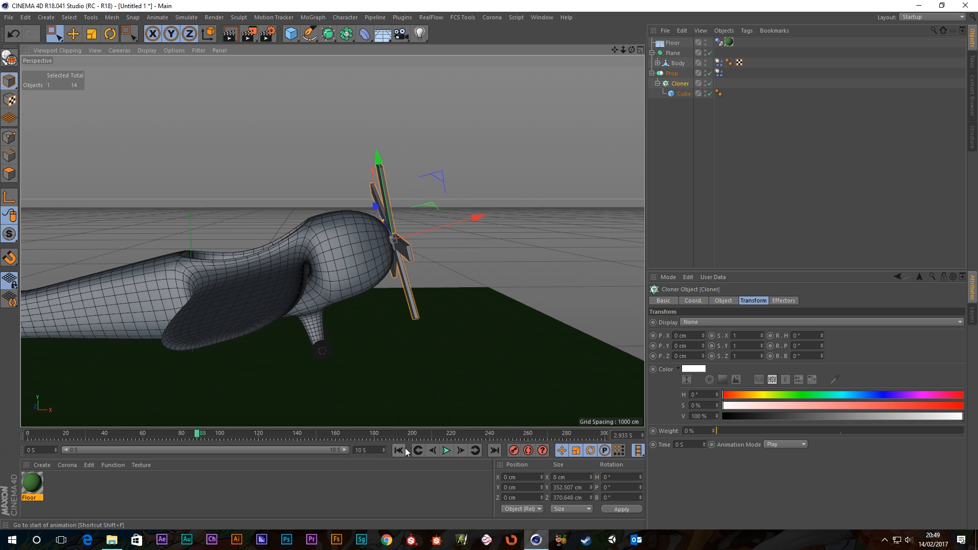
left_click(399, 450)
- Rotate the propeller blades by setting the Cloner's R.H transform value to 45°
left_click_drag(372, 219, 512, 228, "alt")
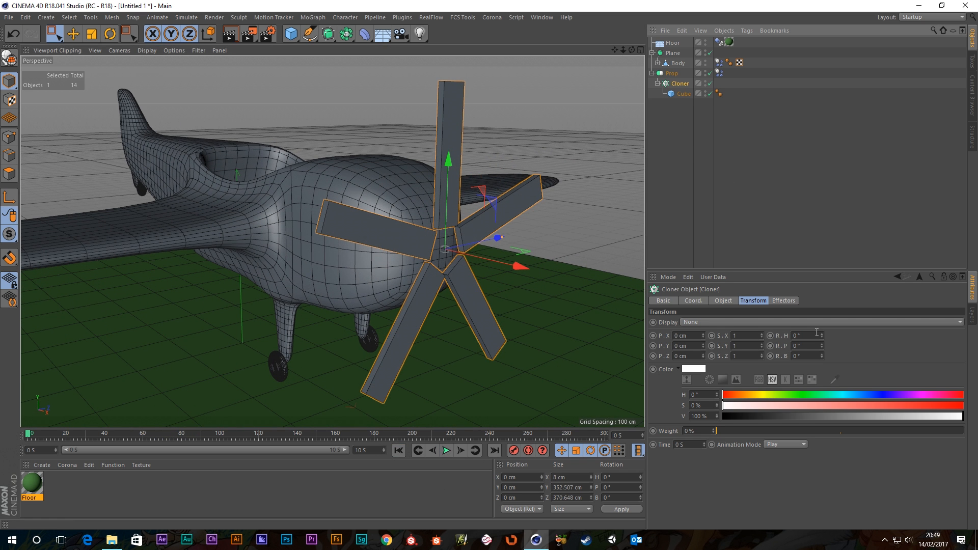
left_click_drag(822, 335, 822, 333)
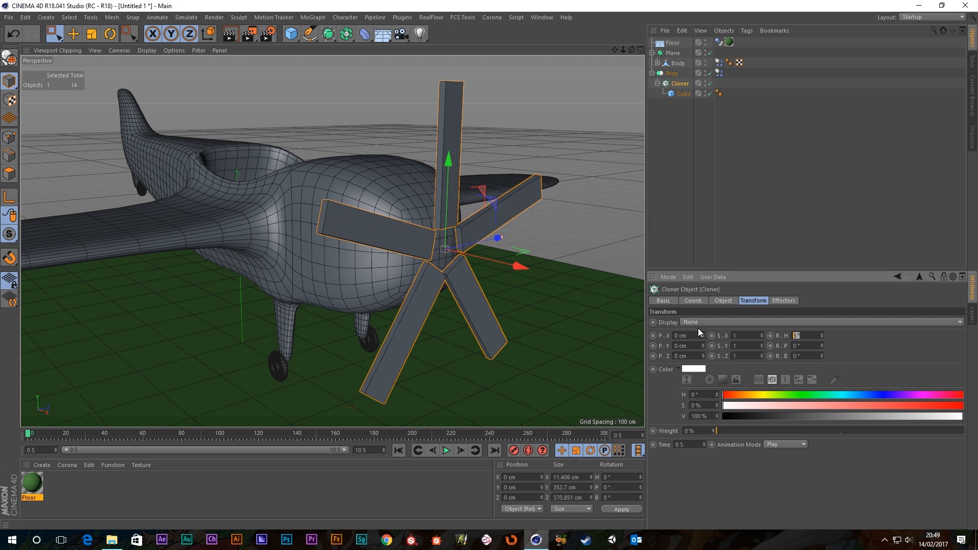
type("45")
key("Return")
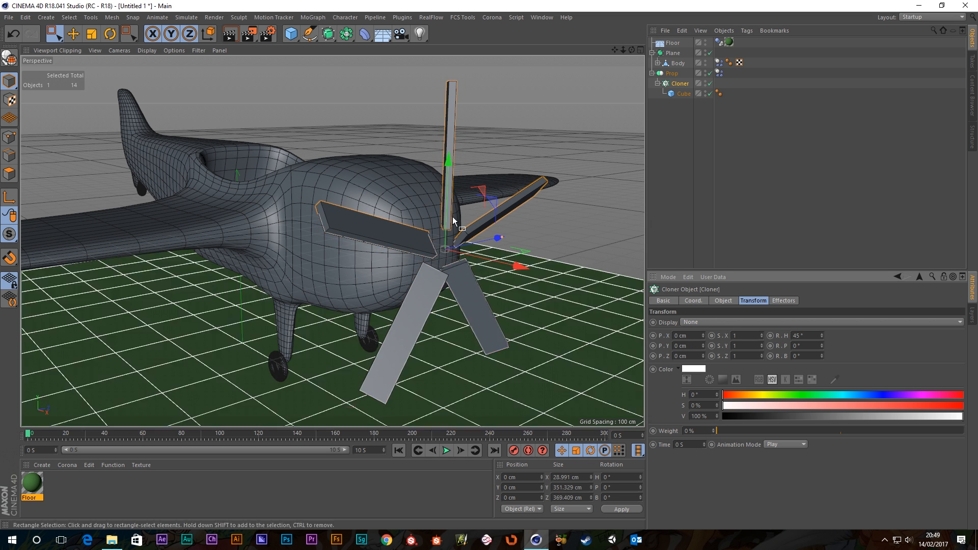
- Play the simulation to test the airplane with blades pitched at 45° and rewind to the first frame
scroll(452, 216, "down", 6)
left_click(446, 450)
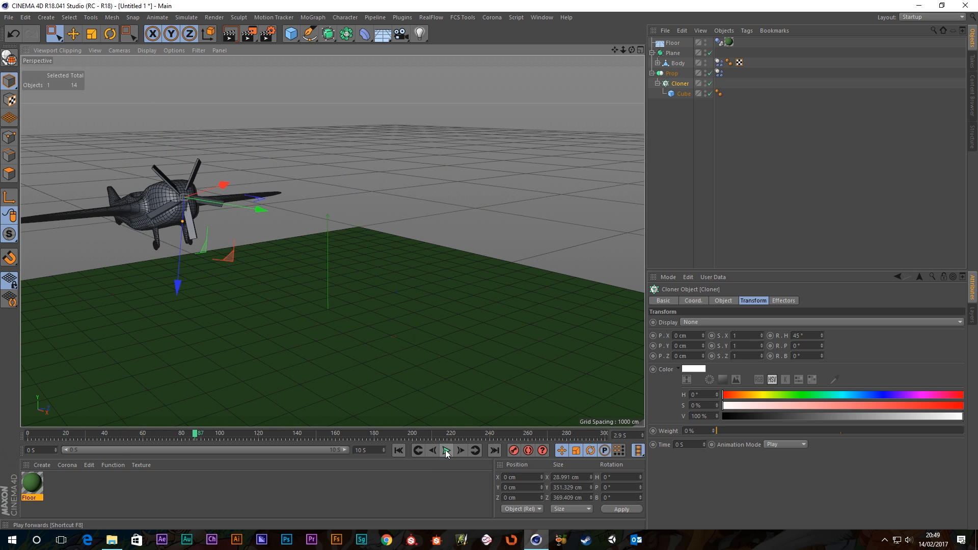
left_click(446, 450)
left_click(399, 451)
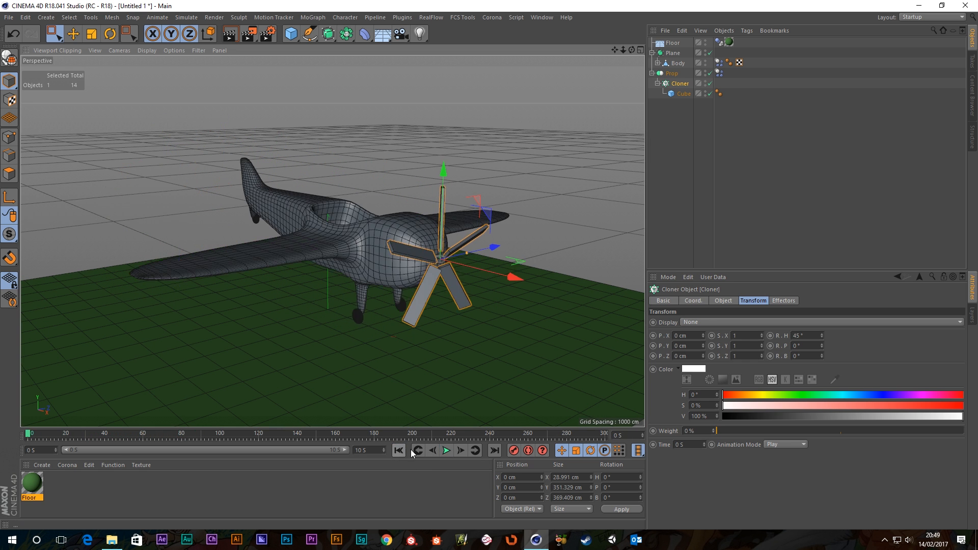
- Try R.H transform values of -45° and 30° on the Cloner for the blade pitch
scroll(445, 263, "up", 6)
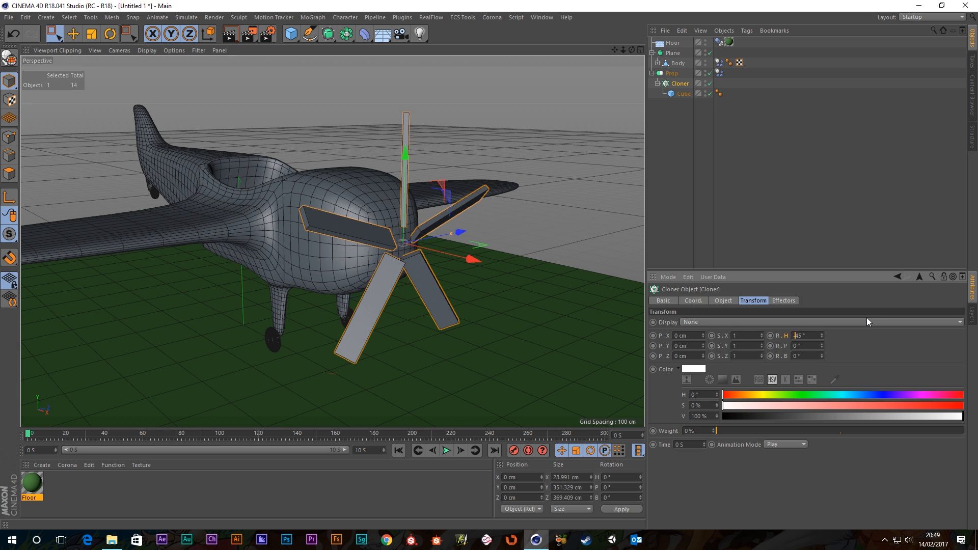
key("Return")
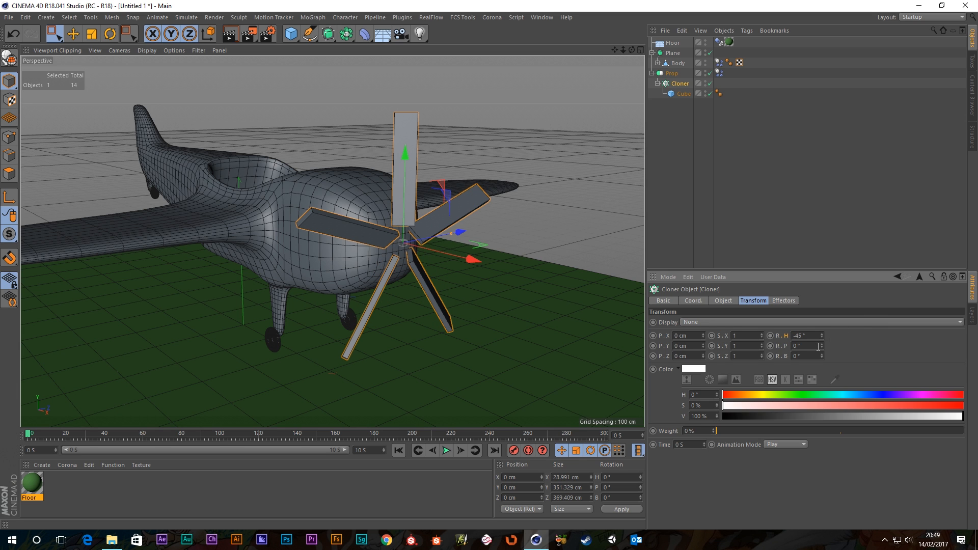
type("30")
key("Return")
- Play the simulation to check which way the re-angled propeller moves the airplane, and pause it
scroll(289, 243, "down", 4)
left_click_drag(307, 255, 479, 406, "alt")
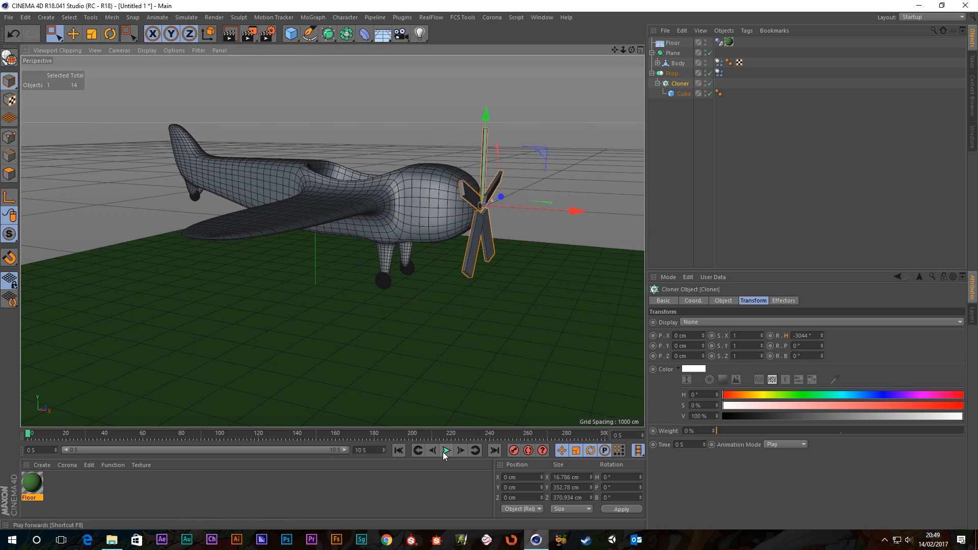
left_click(446, 450)
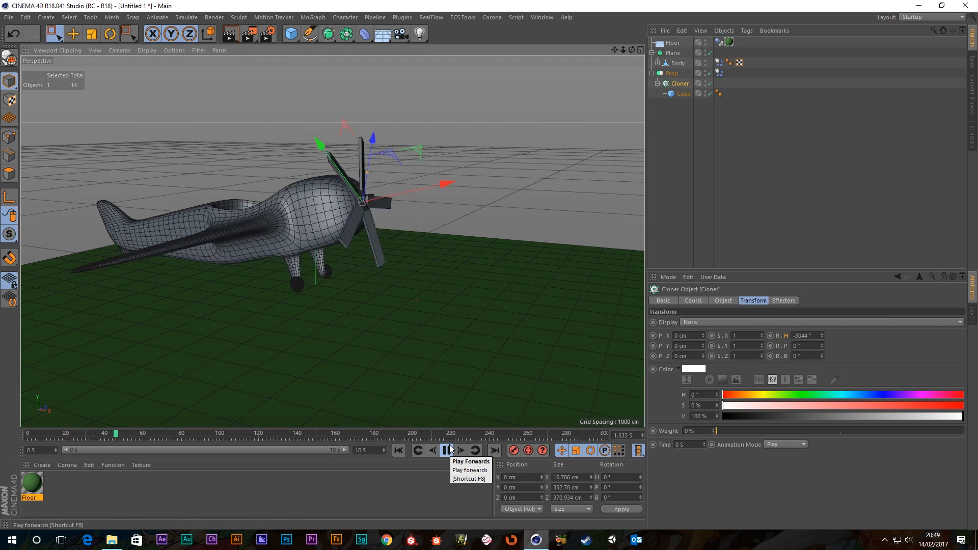
left_click(447, 450)
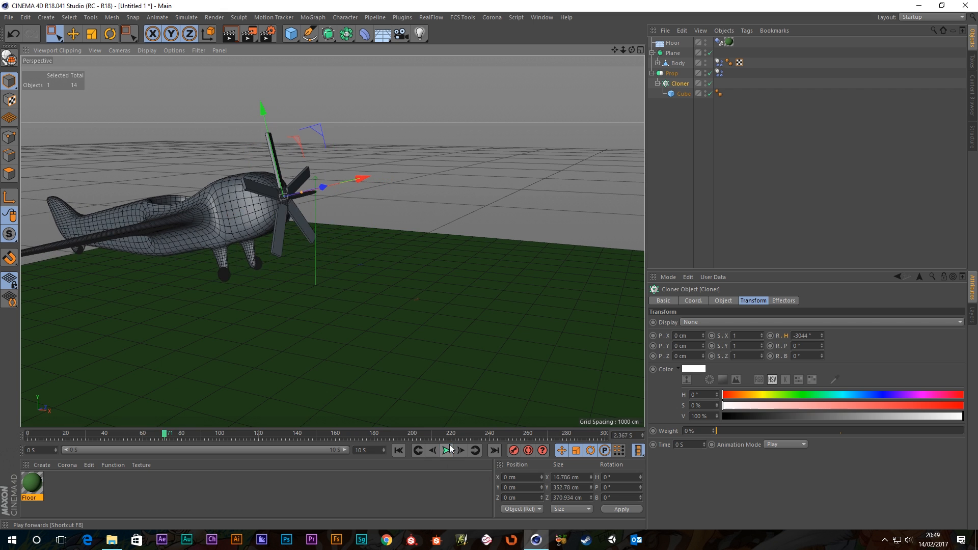
- Set the Cloner's R.H transform value to 30° and resume the simulation
left_click(818, 336)
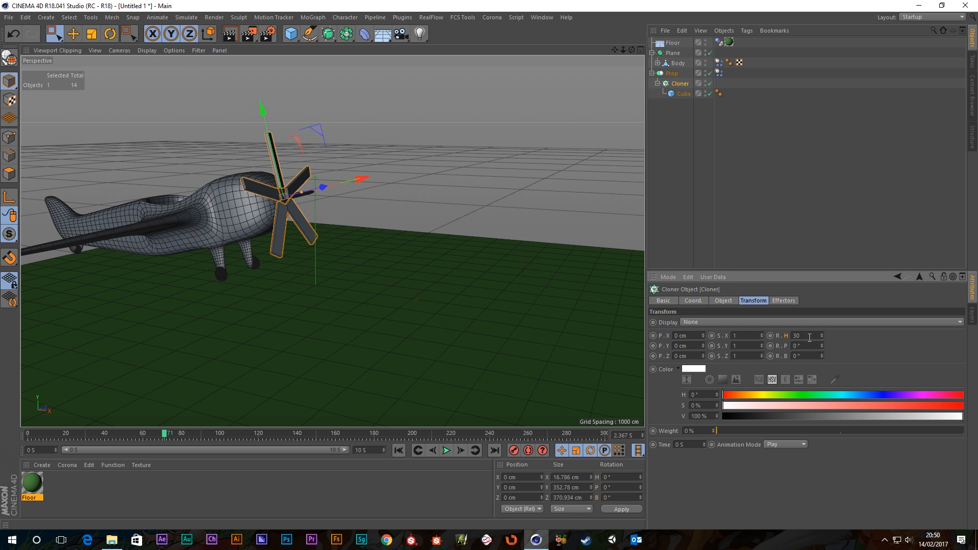
key("Return")
left_click(447, 450)
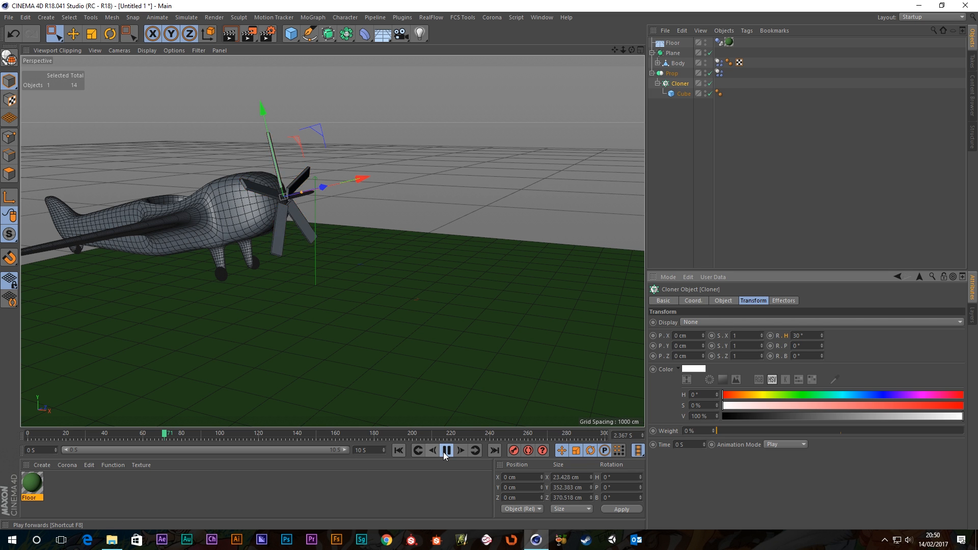
- Rewind the simulation to the first frame and set the Cloner's R.H transform value to -30°
left_click(447, 450)
left_click(399, 451)
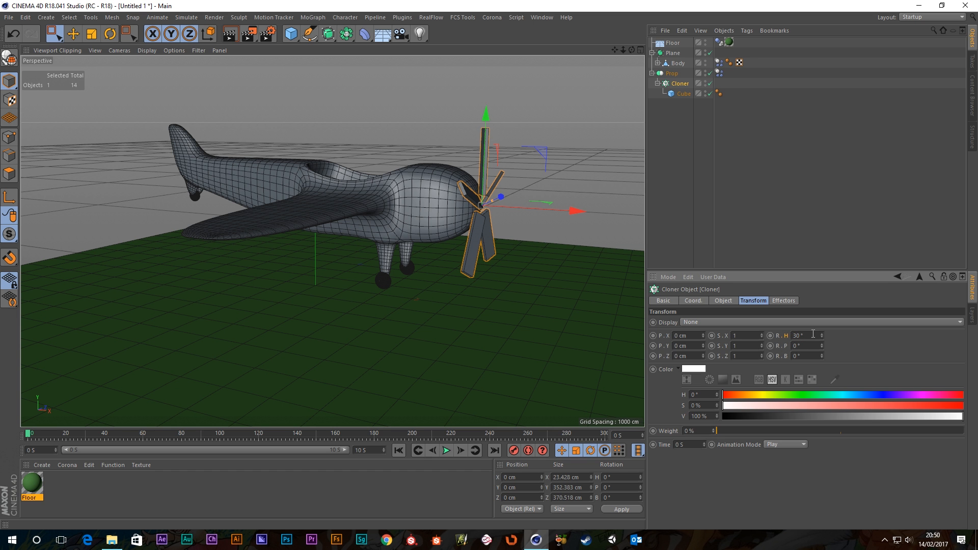
type("-")
key("Return")
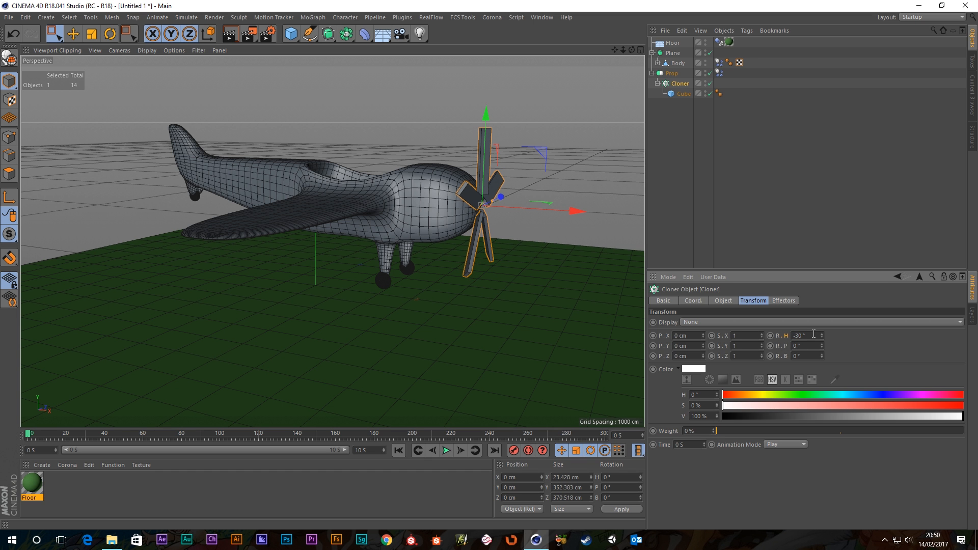
- Play the simulation to watch how the airplane moves with blades pitched at -30°, and rewind to the first frame
left_click(447, 452)
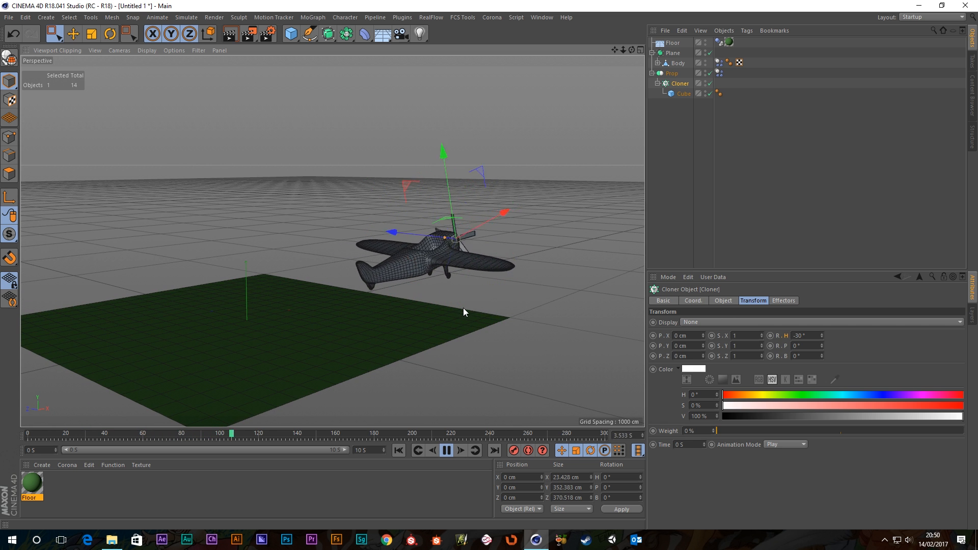
left_click(574, 329)
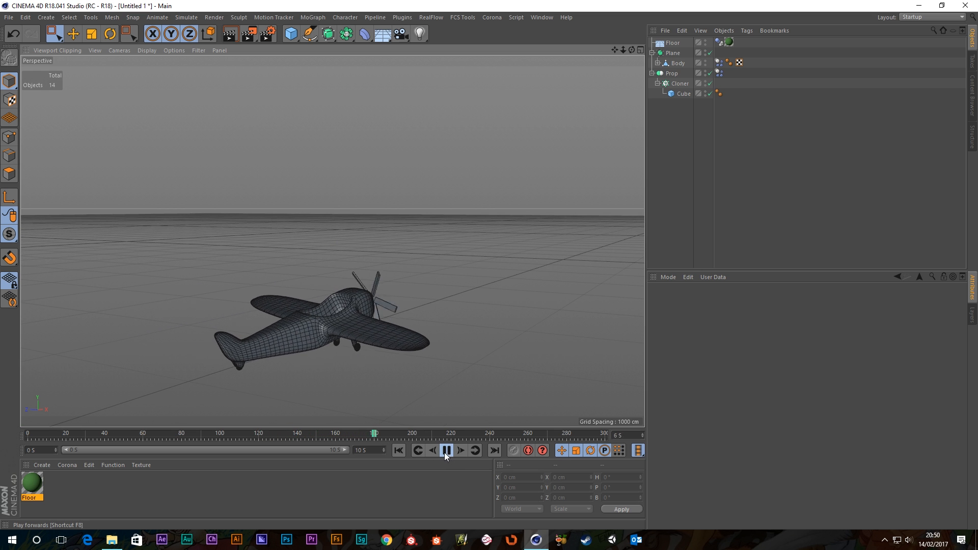
left_click(445, 452)
left_click(394, 451)
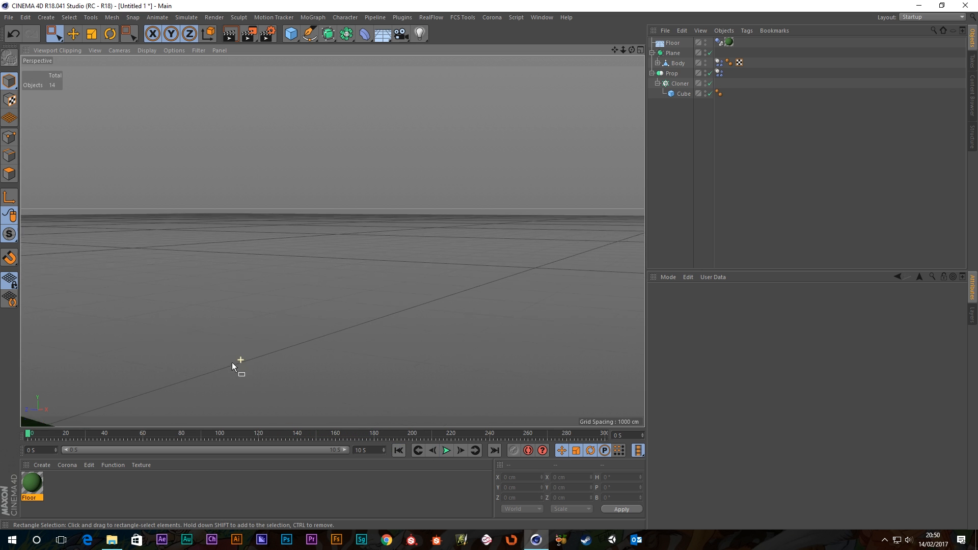
- Examine the force, collision and mass settings of the Body's Dynamics Body tag
right_click_drag(233, 363, 195, 382, "alt")
middle_click_drag(195, 382, 331, 240, "alt")
right_click_drag(332, 240, 286, 260, "alt")
middle_click_drag(286, 259, 295, 259, "alt")
left_click_drag(307, 263, 232, 277, "alt")
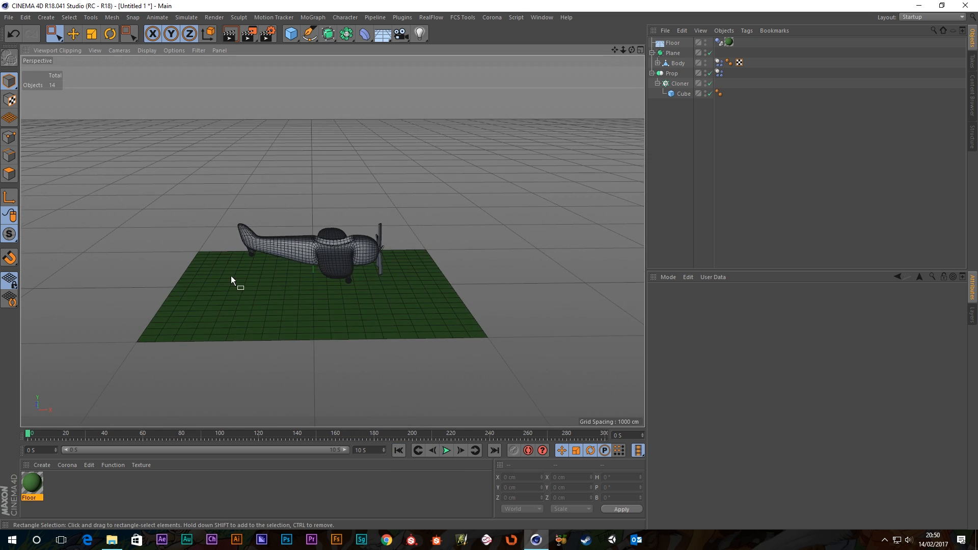
scroll(372, 225, "up", 8)
left_click_drag(350, 289, 255, 274, "alt")
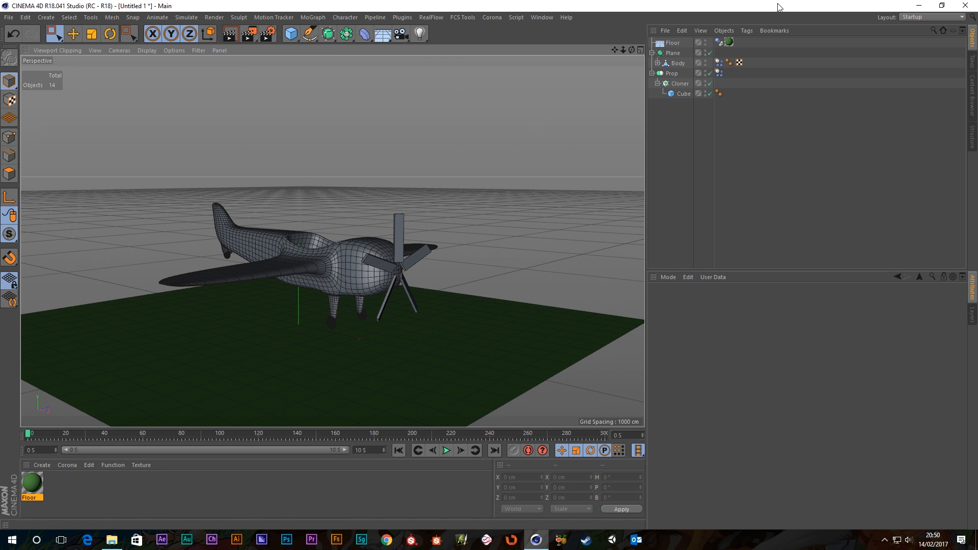
left_click(719, 62)
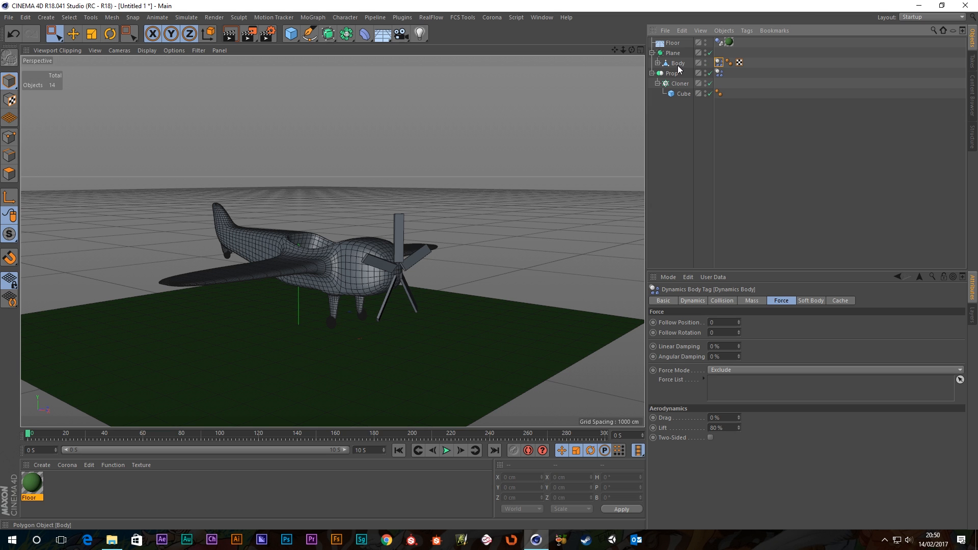
left_click(723, 302)
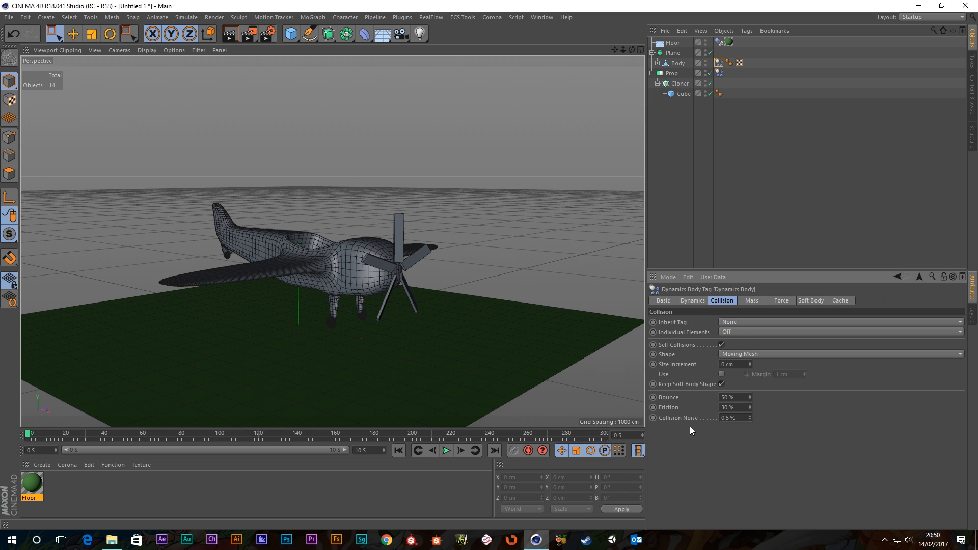
left_click(754, 303)
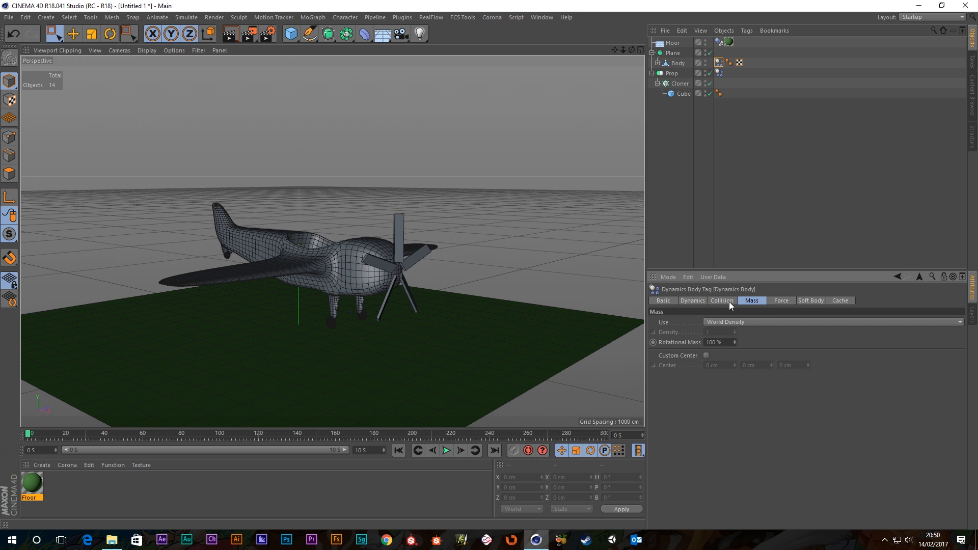
left_click(679, 64)
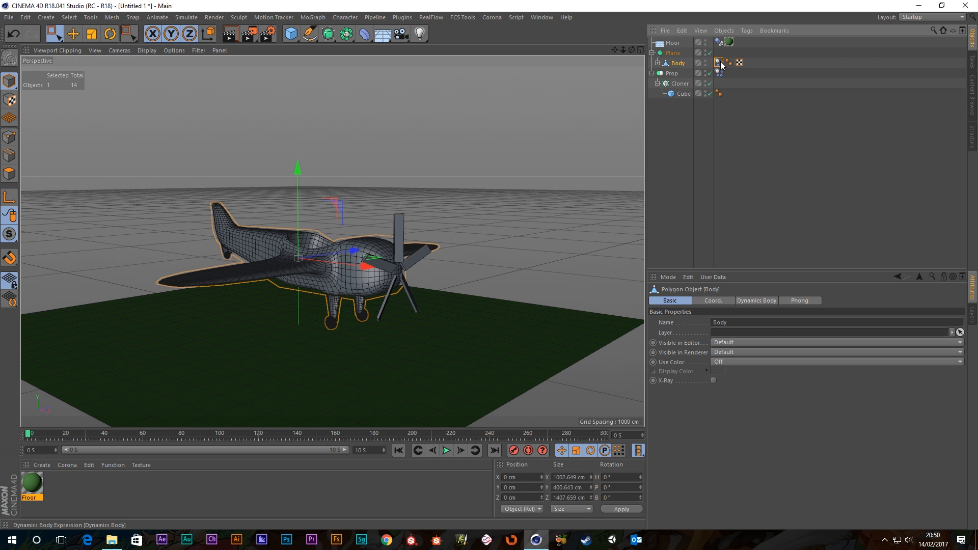
left_click(719, 62)
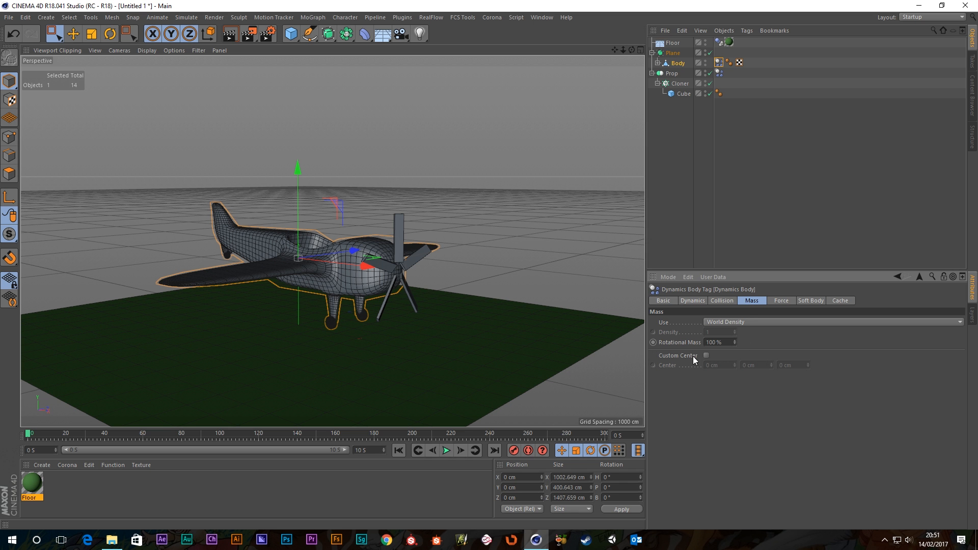
- Enable Custom Center in the mass settings of the Body's Dynamics Body tag
left_click_drag(298, 248, 388, 269, "alt")
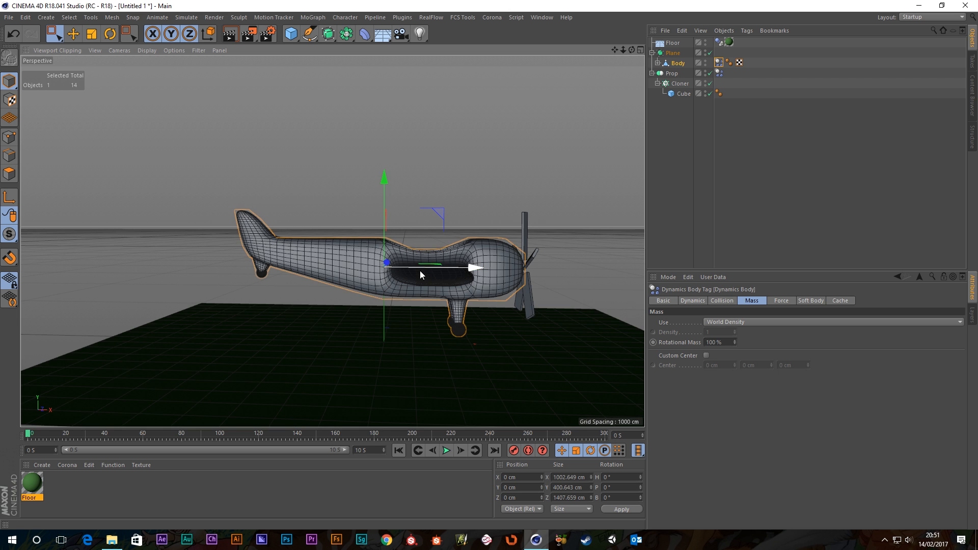
scroll(421, 270, "up", 2)
mouse_move(434, 270)
left_mouse_down("alt")
mouse_move(436, 279)
mouse_move(434, 271)
left_mouse_up("alt")
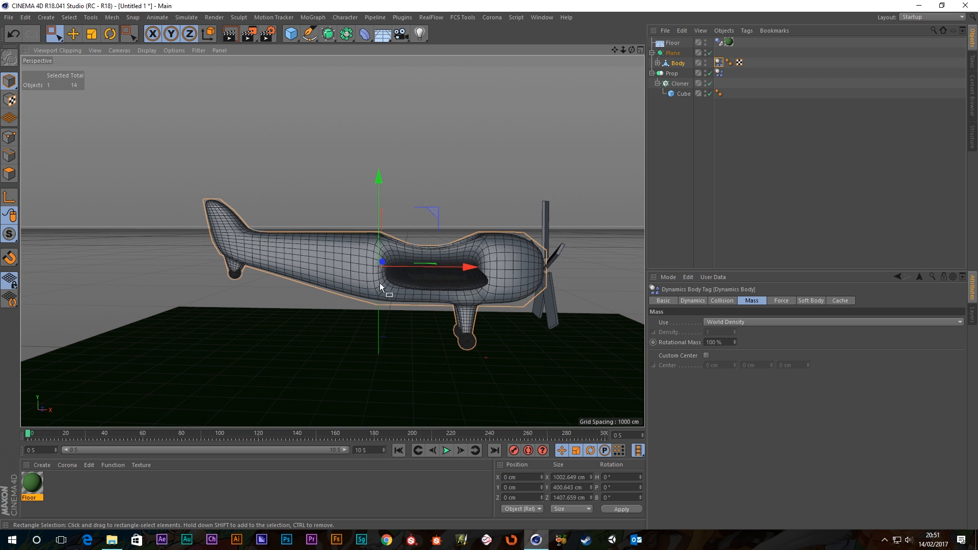
scroll(380, 283, "up", 2)
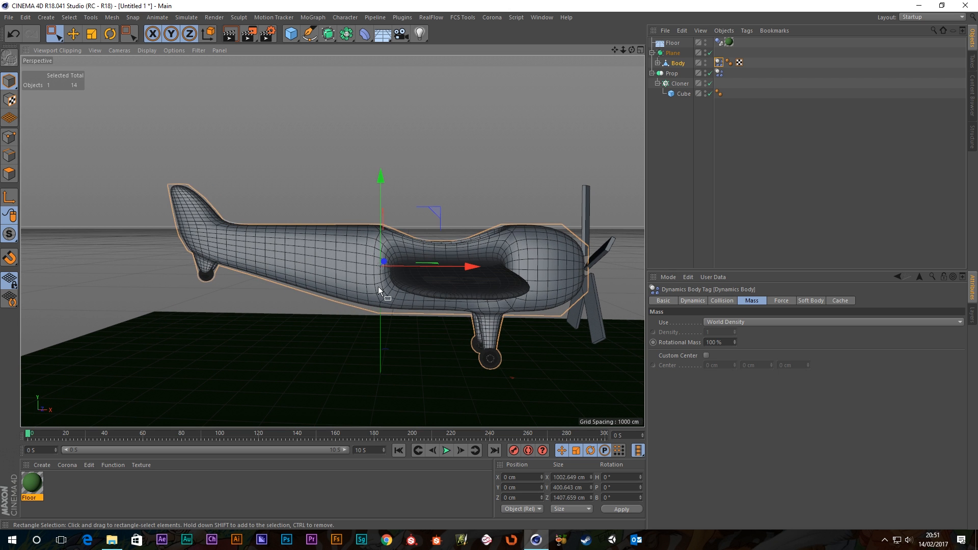
scroll(426, 343, "down", 2)
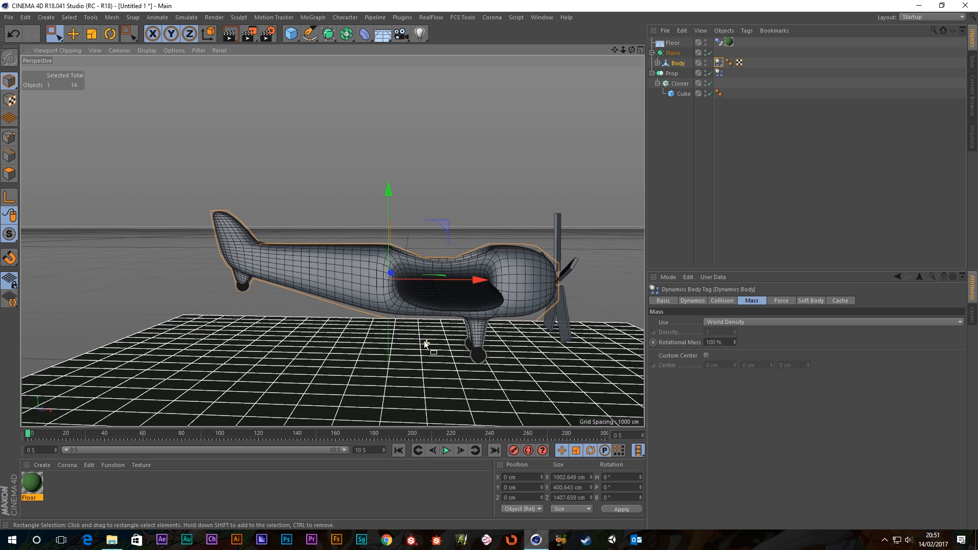
middle_click_drag(463, 246, 469, 238, "alt")
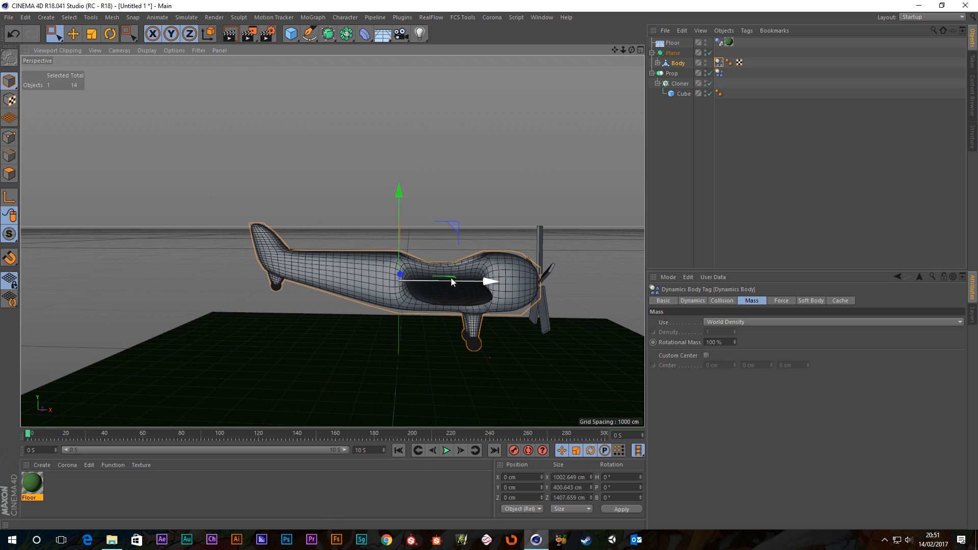
left_click(706, 356)
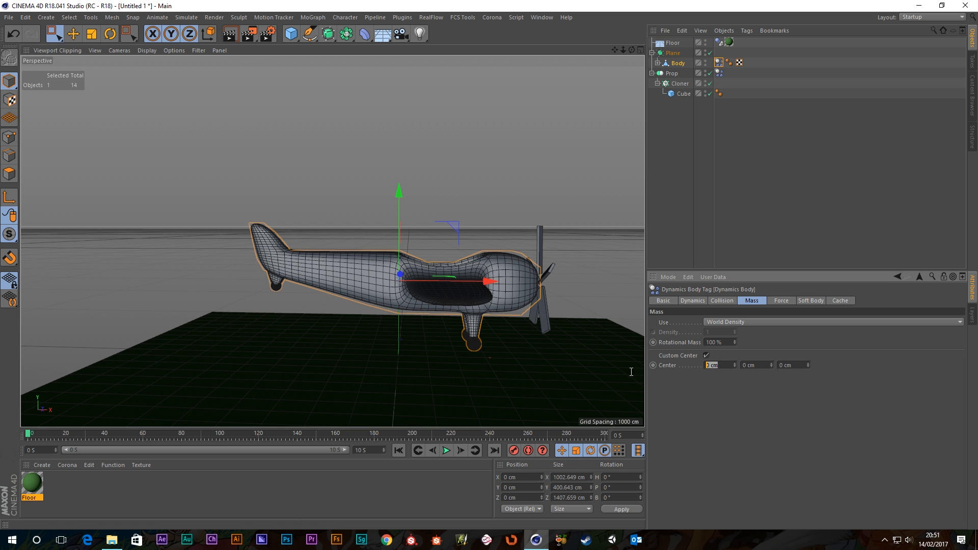
- Set the X value of the Body's custom center of mass to 100 cm
scroll(405, 280, "up", 3)
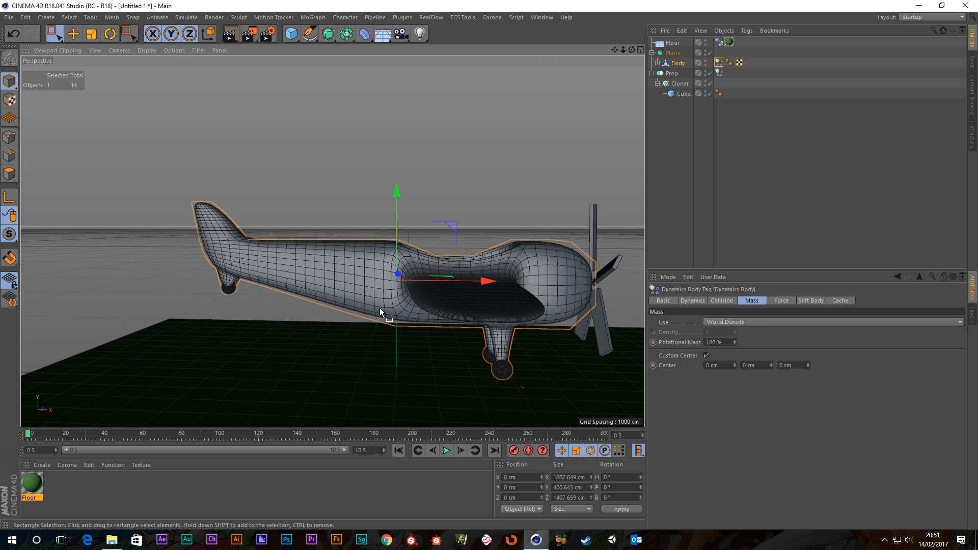
middle_click_drag(506, 291, 450, 293, "alt")
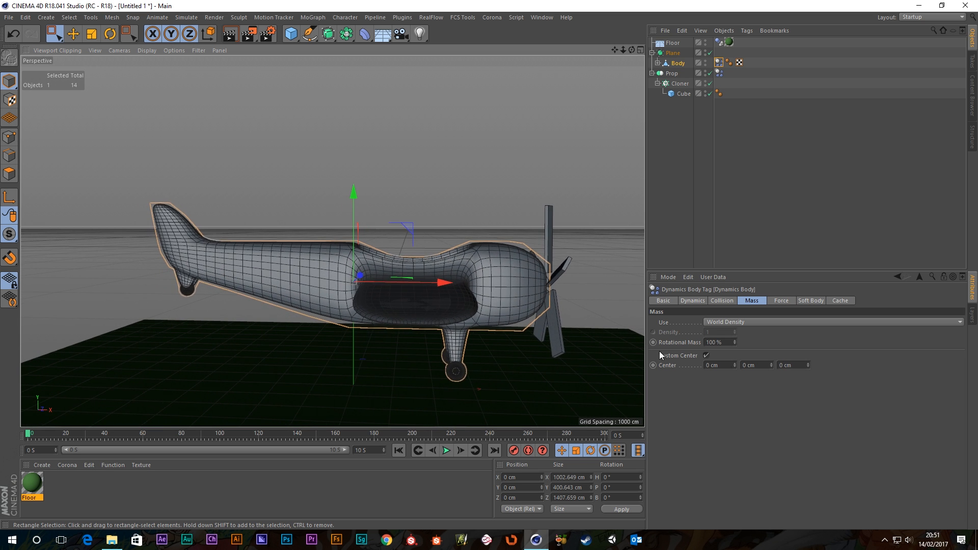
left_click_drag(719, 365, 683, 364)
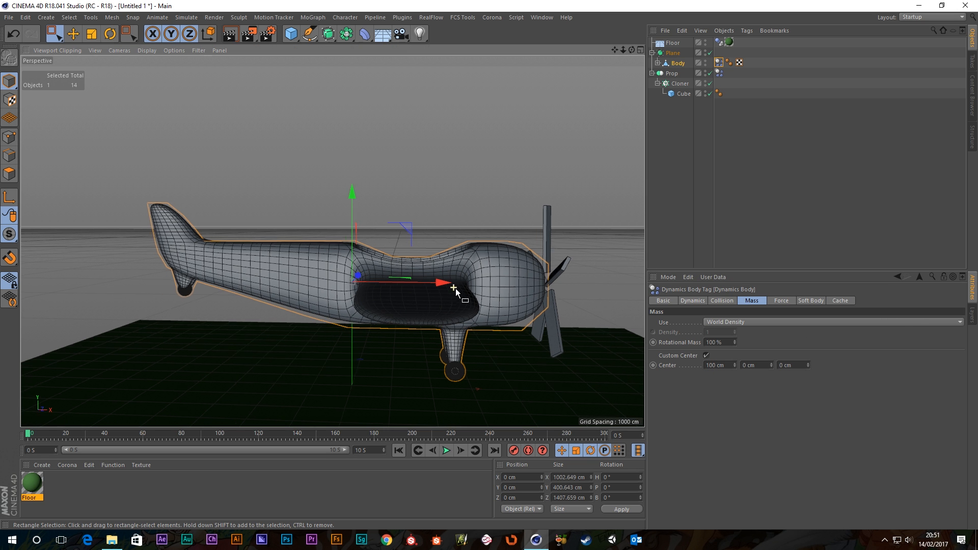
- Play the simulation to test the airplane with its center of mass shifted 100 cm forward, and rewind to the start
mouse_move(454, 288)
left_mouse_down("alt")
mouse_move(484, 313)
mouse_move(442, 296)
mouse_move(464, 295)
mouse_move(449, 287)
left_mouse_up("alt")
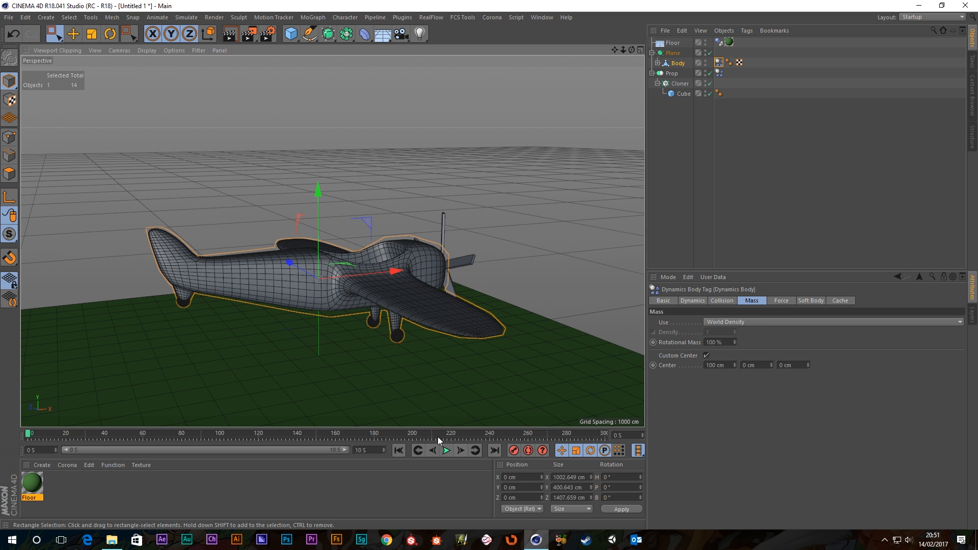
left_click(446, 452)
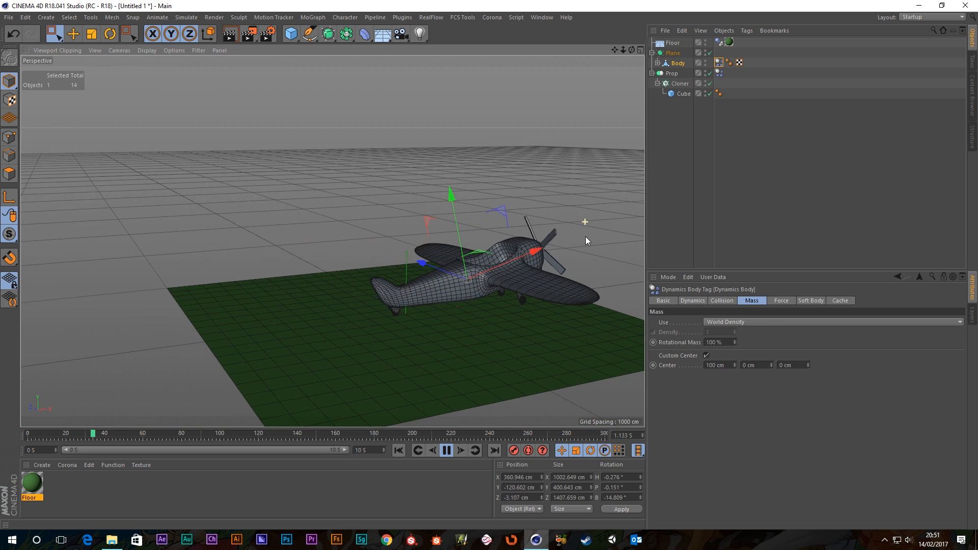
middle_click_drag(548, 236, 353, 215, "alt")
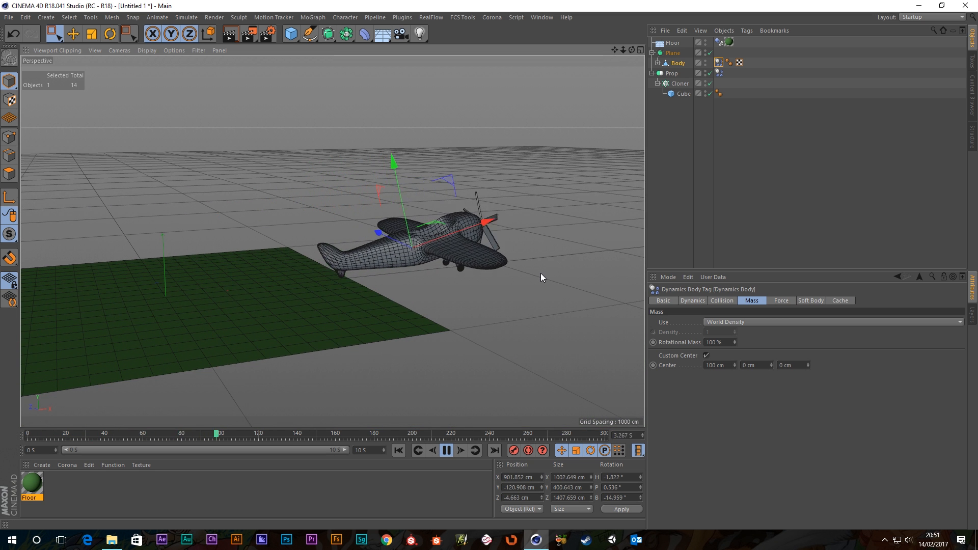
left_click_drag(541, 274, 592, 264, "alt")
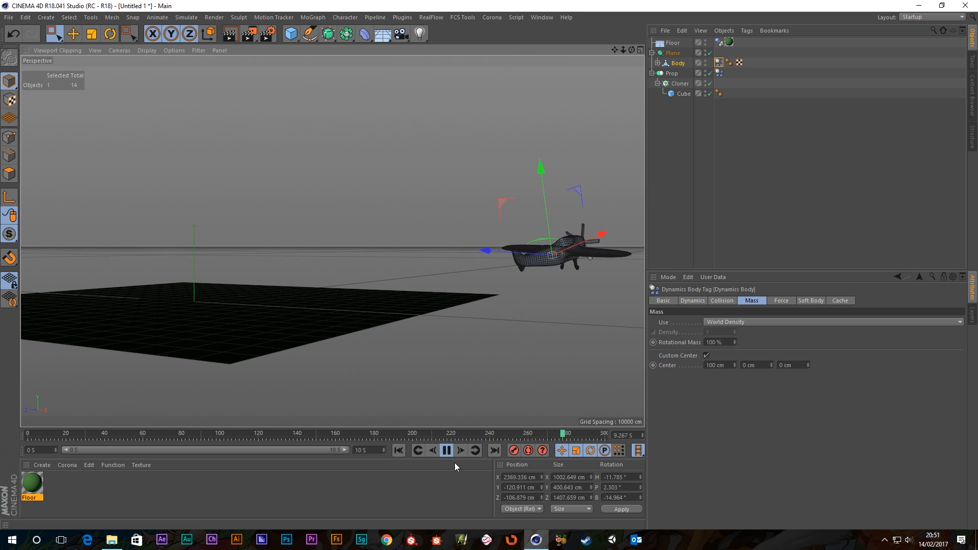
left_click(446, 451)
left_click(396, 451)
- Set the X value of the Body's custom center of mass to 0 cm
left_click_drag(396, 275, 277, 292, "alt")
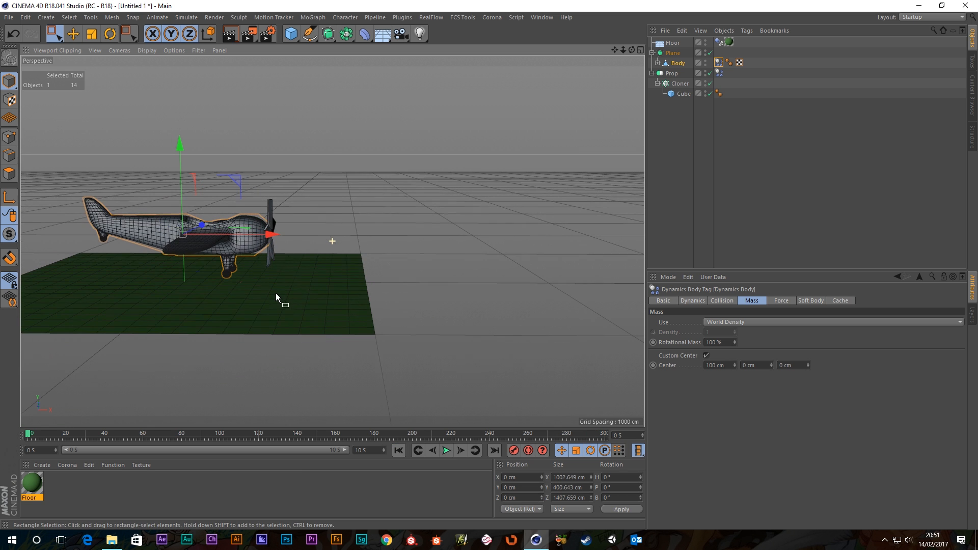
left_click_drag(726, 364, 558, 353)
type("0")
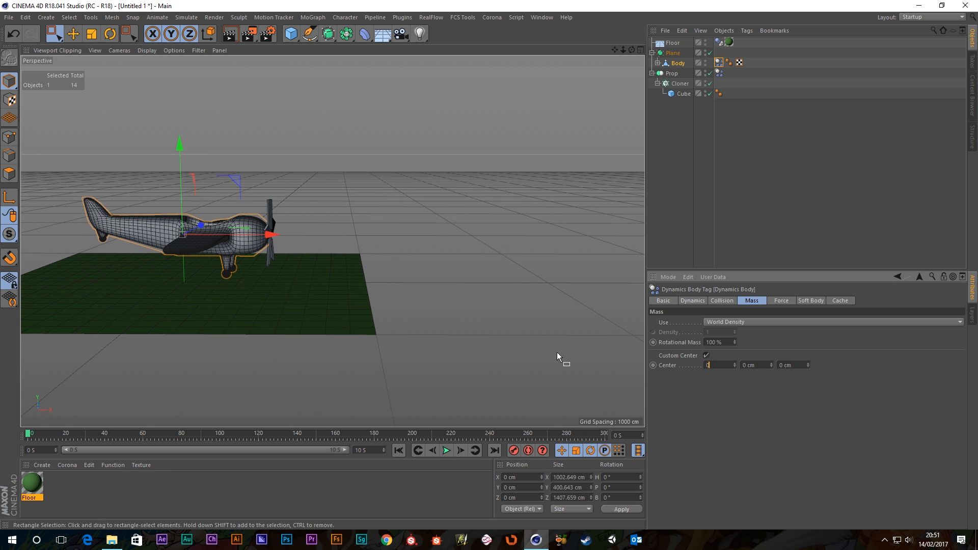
key("Return")
- Expand the Body's child objects and set the Motor's Angular Target Speed to 2000°
middle_click_drag(310, 181, 410, 224, "alt")
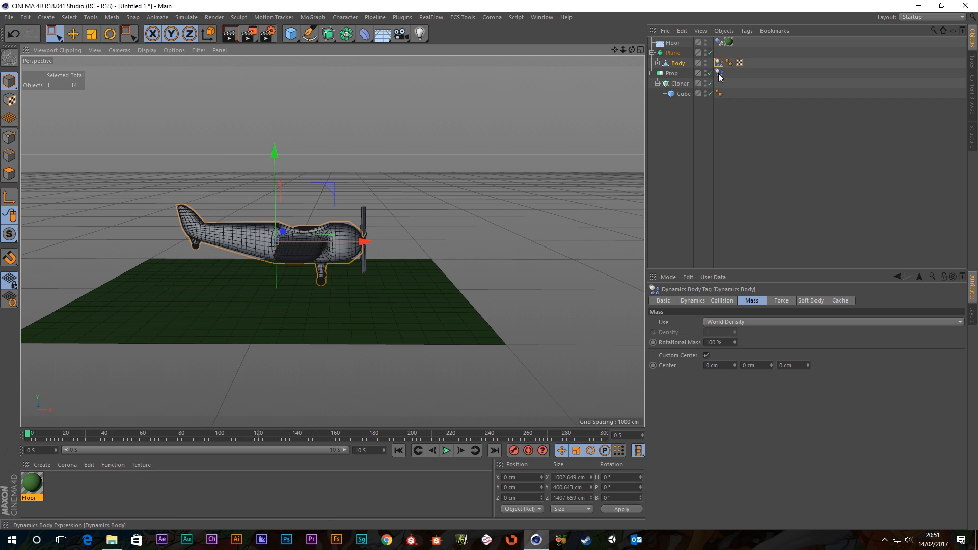
left_click(652, 73)
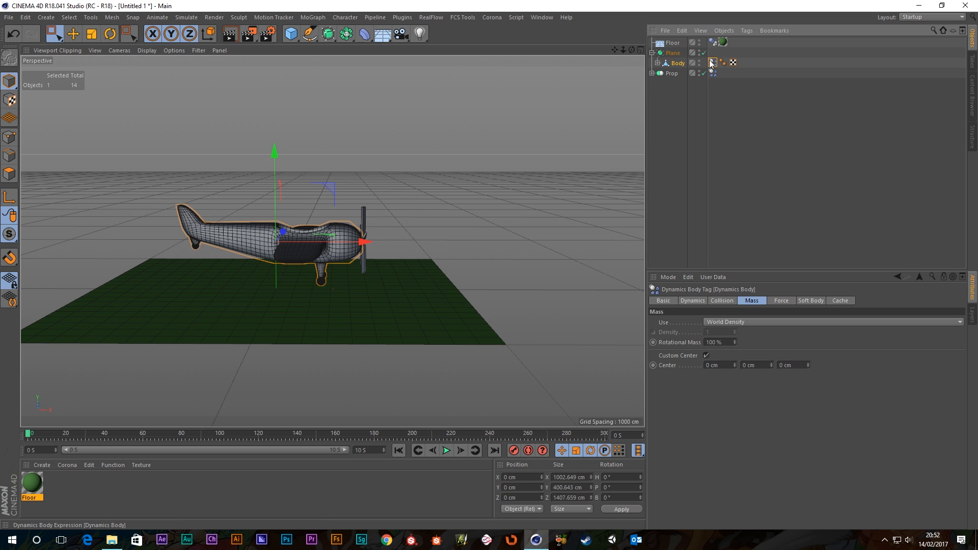
left_click(673, 62)
left_click(657, 63)
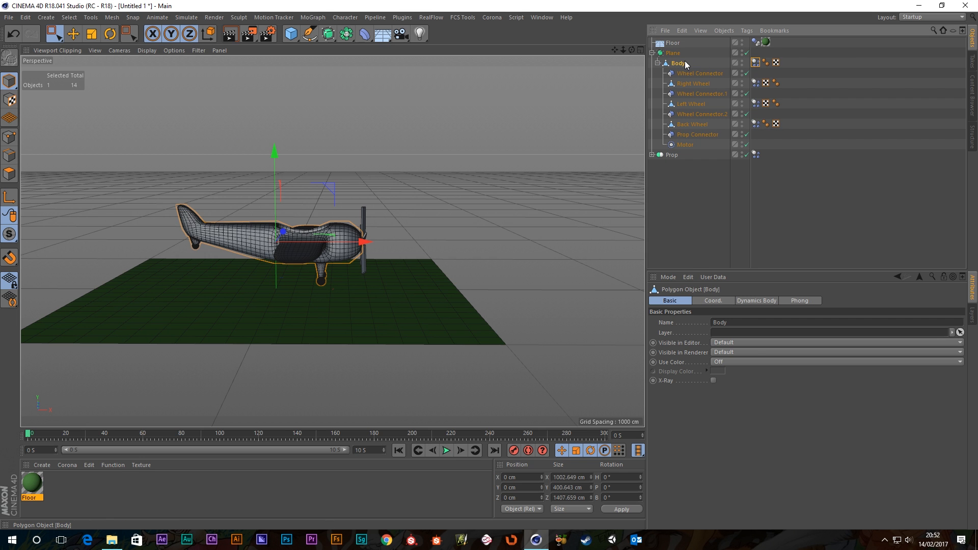
left_click(692, 239)
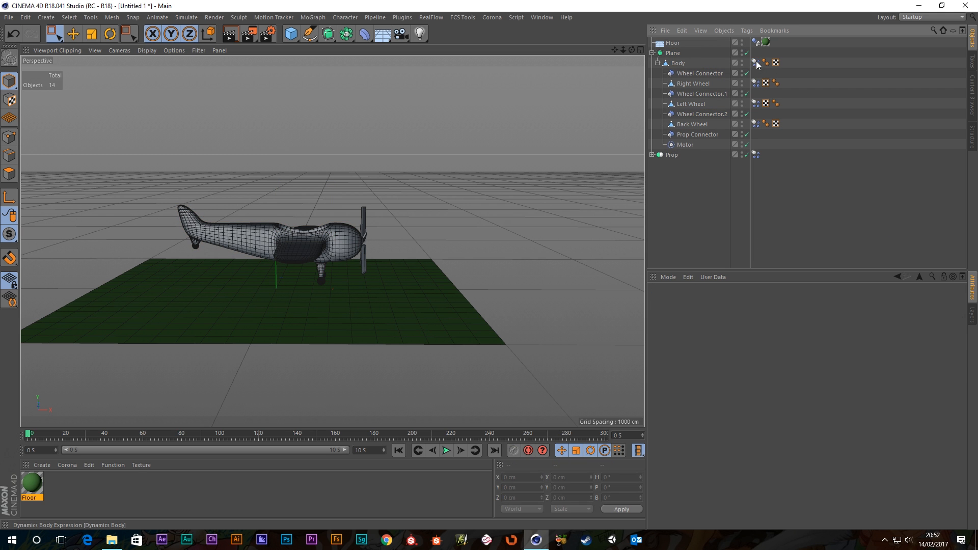
left_click(757, 63)
left_click(686, 145)
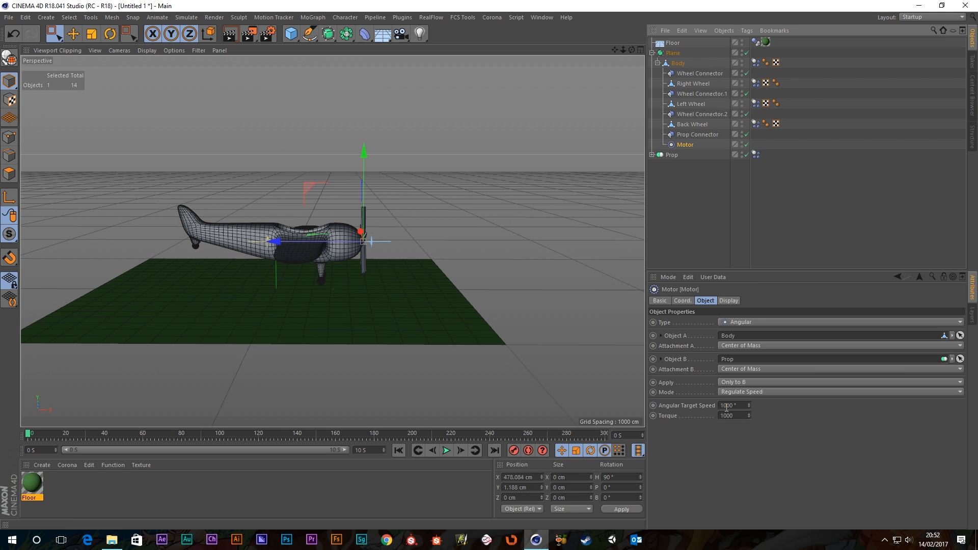
left_click(727, 406)
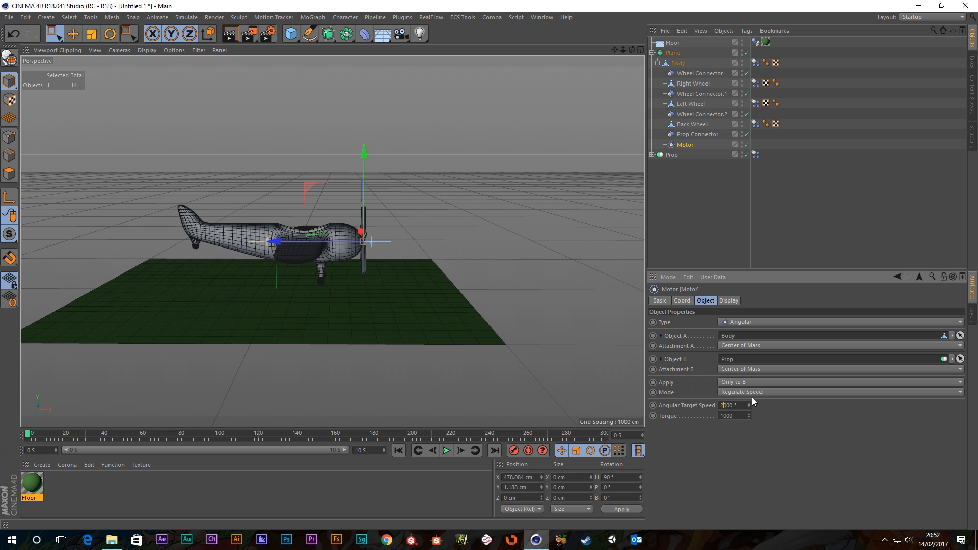
- Play the simulation to check the airplane's flight with the faster motor, and pause it while following the airplane
left_click(444, 451)
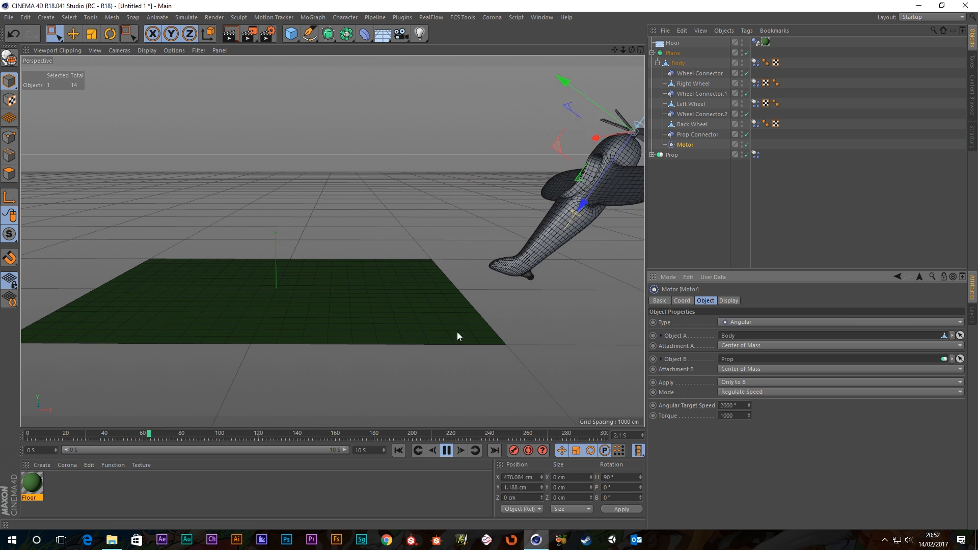
left_click(447, 450)
scroll(379, 190, "down", 4)
scroll(396, 206, "down", 3)
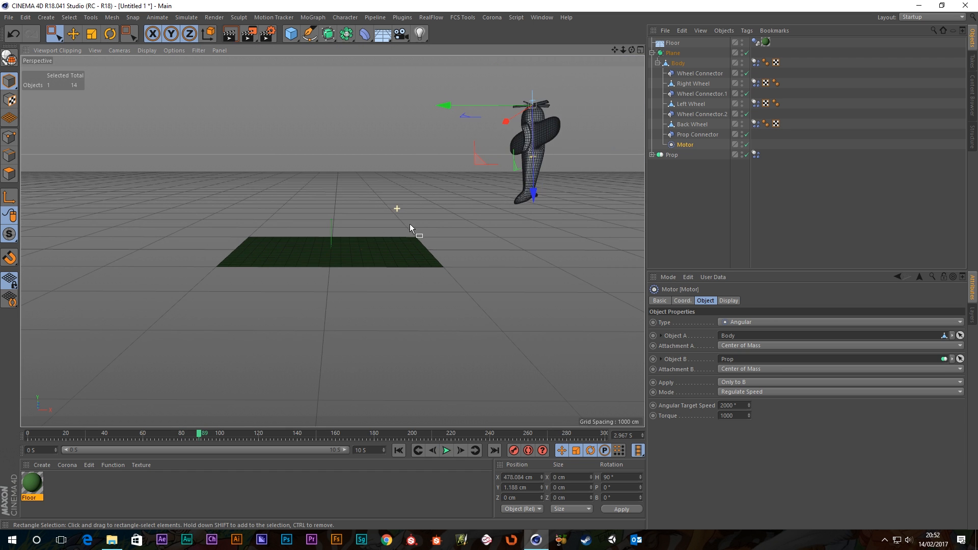
- Resume the simulation and follow the airplane's flight up to the end of the timeline
middle_click_drag(410, 225, 400, 289, "alt")
left_click(446, 451)
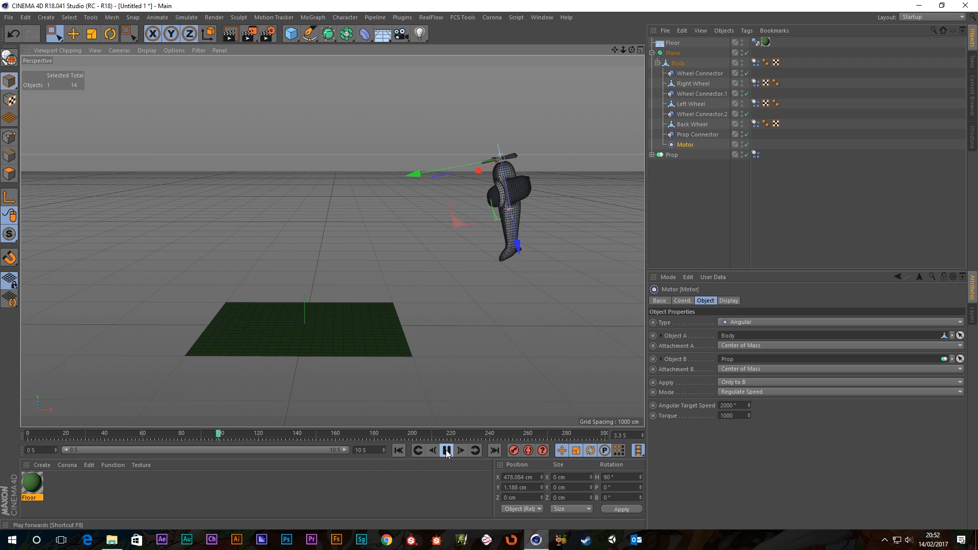
scroll(467, 129, "down", 3)
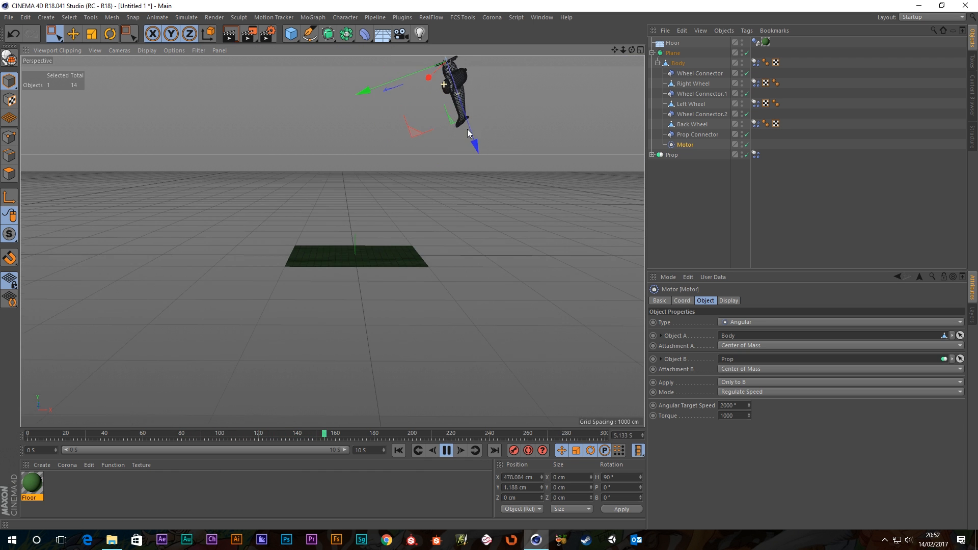
middle_click_drag(513, 165, 490, 239, "alt")
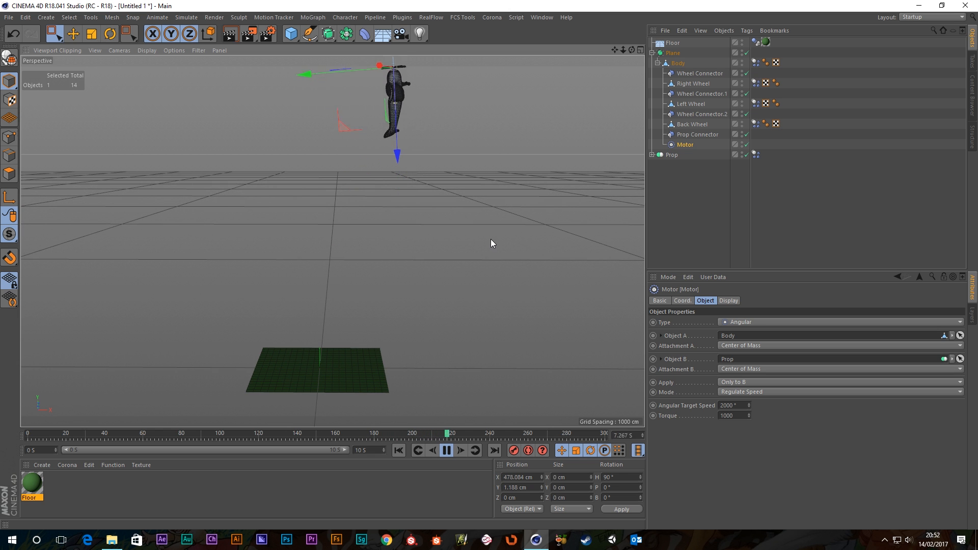
scroll(469, 260, "down", 2)
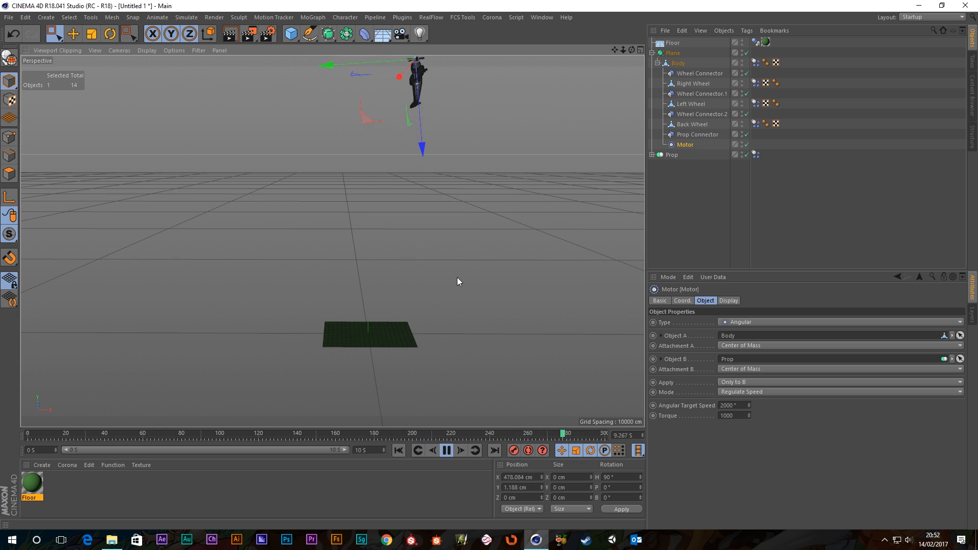
scroll(375, 418, "up", 4)
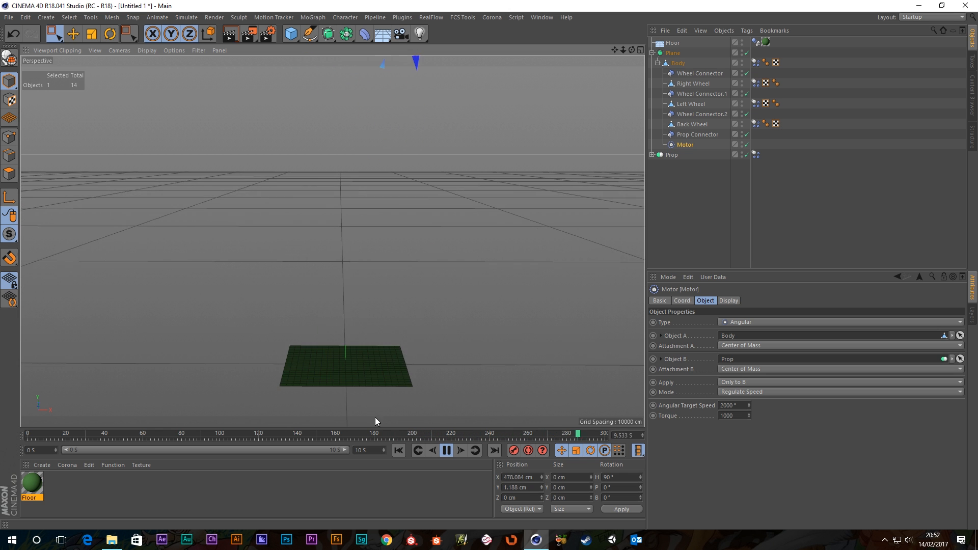
- Replay the simulation from the start, pause during takeoff to inspect the airplane from a low side view, and rewind
left_click(398, 451)
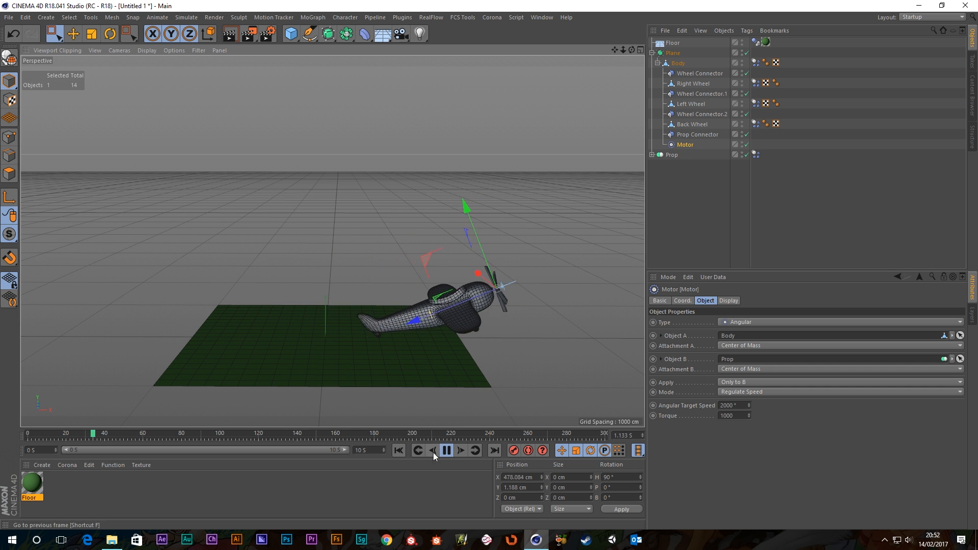
left_click(446, 450)
left_click_drag(496, 335, 523, 314, "alt")
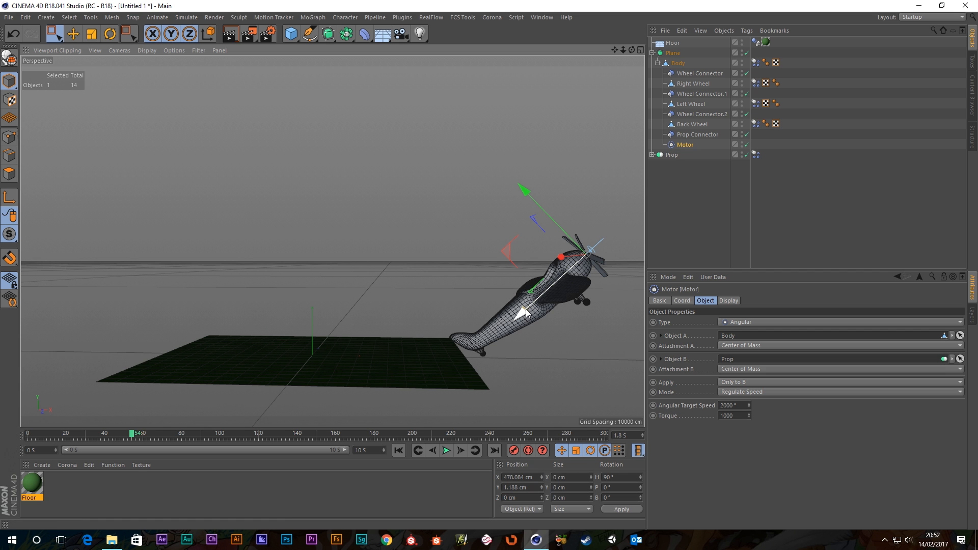
left_click_drag(527, 312, 533, 320, "alt")
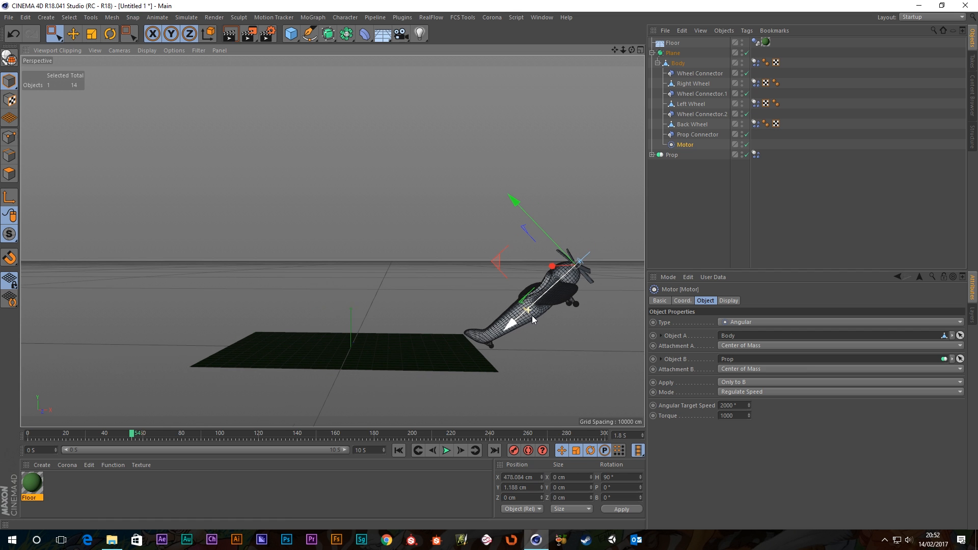
left_click(399, 451)
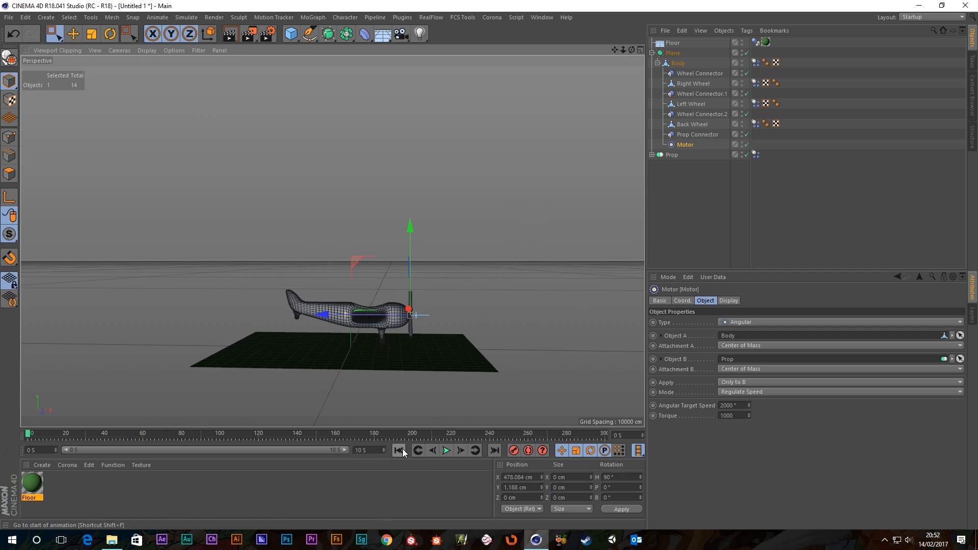
- Set the Motor's Angular Target Speed to 1500°
left_click_drag(395, 357, 402, 337, "alt")
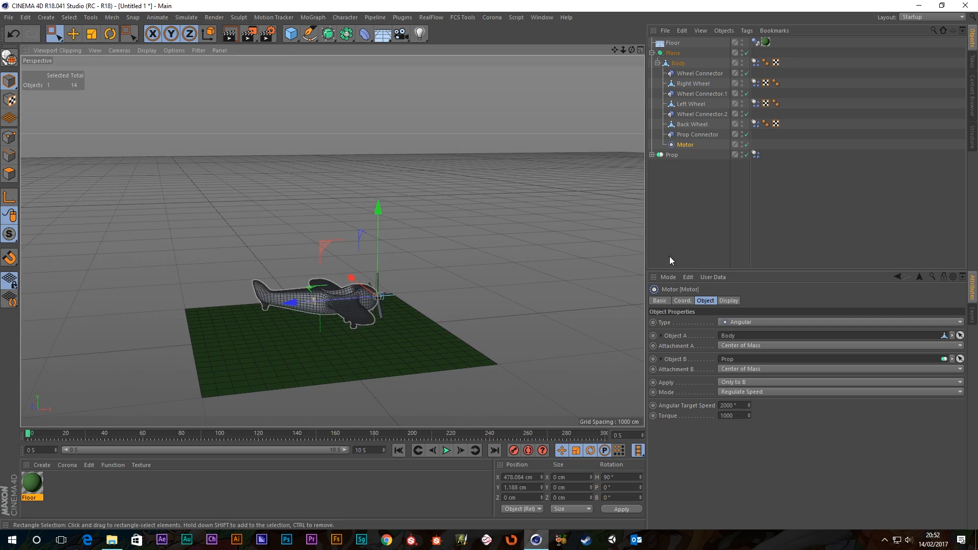
scroll(411, 302, "up", 5)
mouse_move(411, 301)
left_mouse_down("alt")
mouse_move(491, 298)
mouse_move(487, 286)
mouse_move(387, 302)
mouse_move(405, 301)
left_mouse_up("alt")
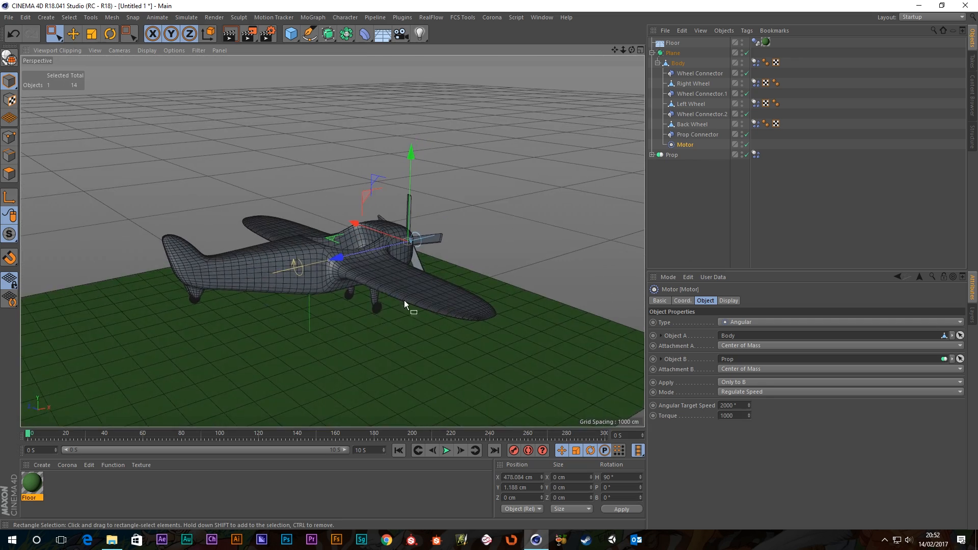
double_click(734, 405)
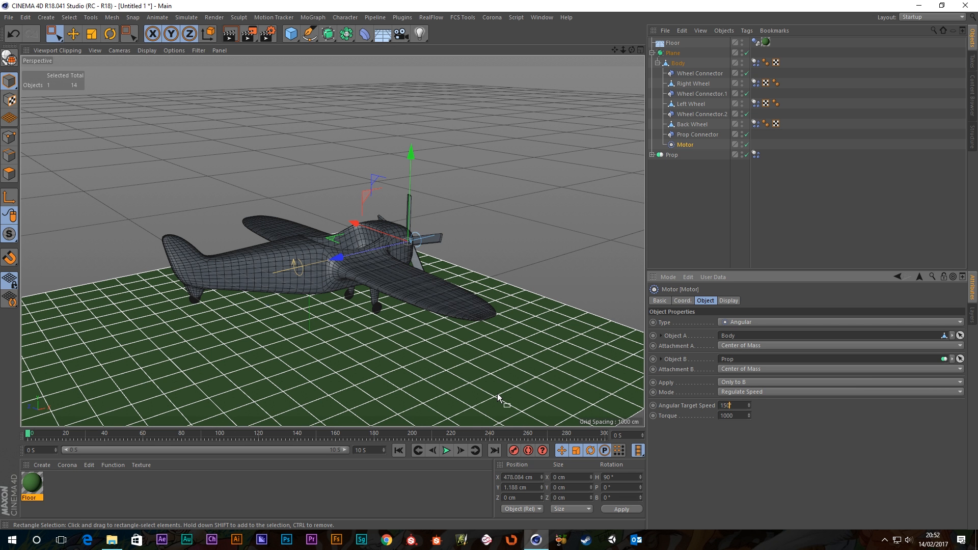
- Play the simulation to test the slower motor, pause to inspect the airplane in the air, and rewind to the start
left_click(446, 450)
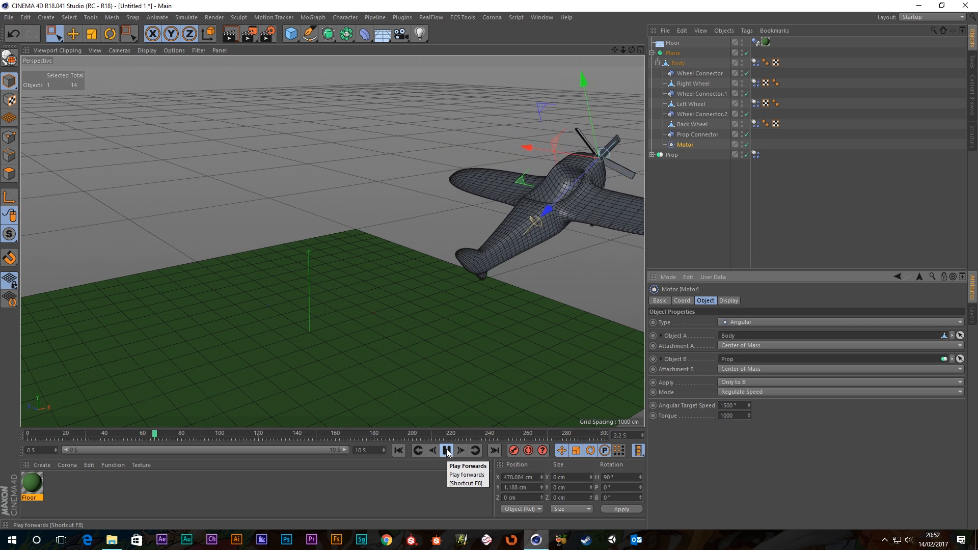
left_click(447, 451)
scroll(597, 159, "down", 3)
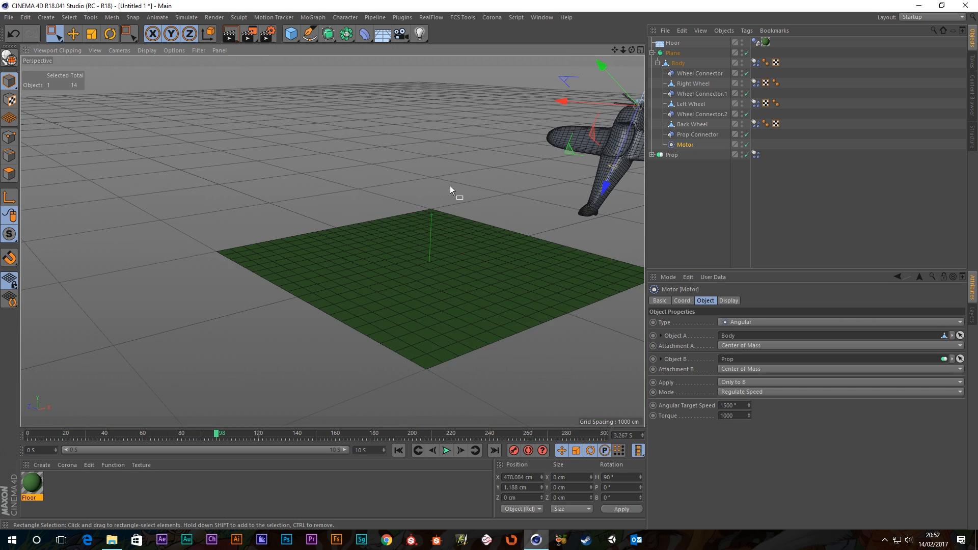
middle_click_drag(451, 186, 329, 204, "alt")
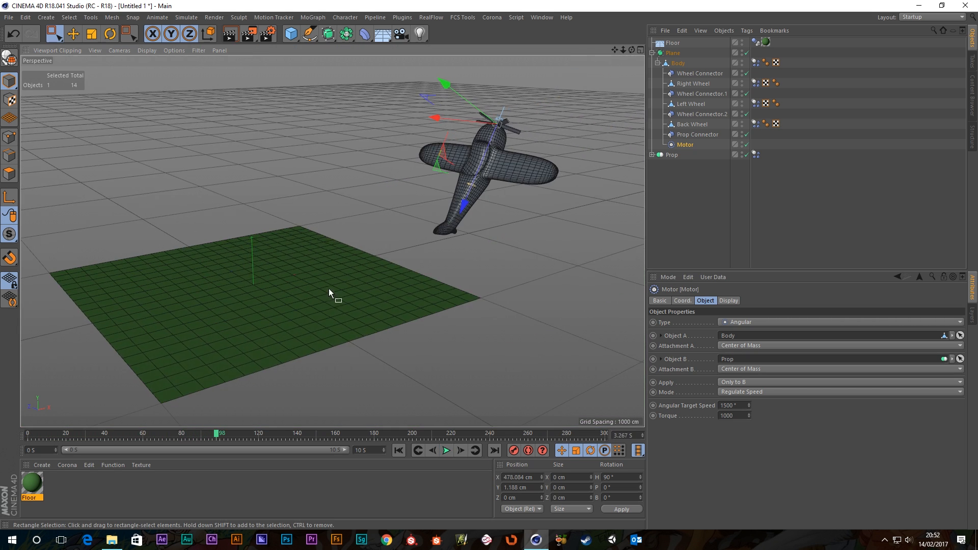
left_click(400, 450)
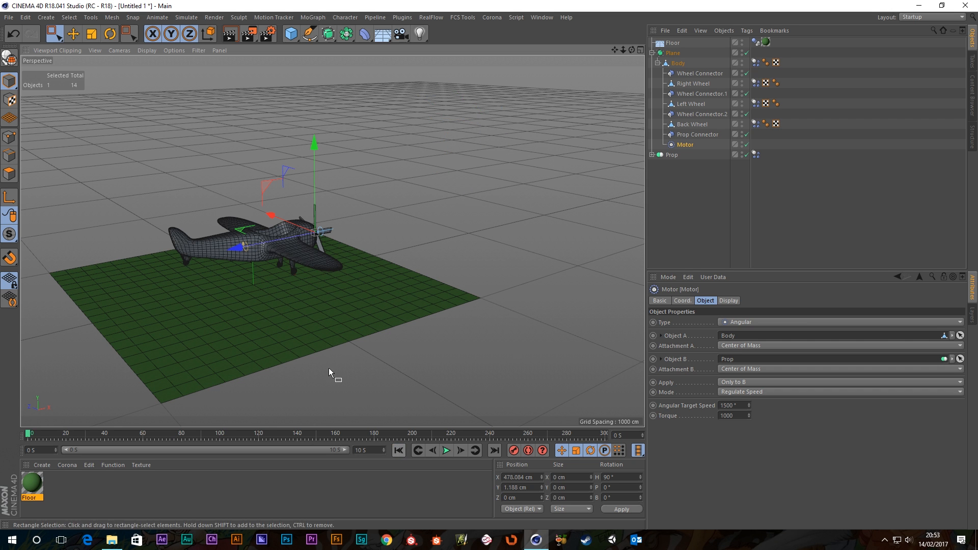
- Select the Body object and show the mass settings of its Dynamics Body tag
left_click(757, 63)
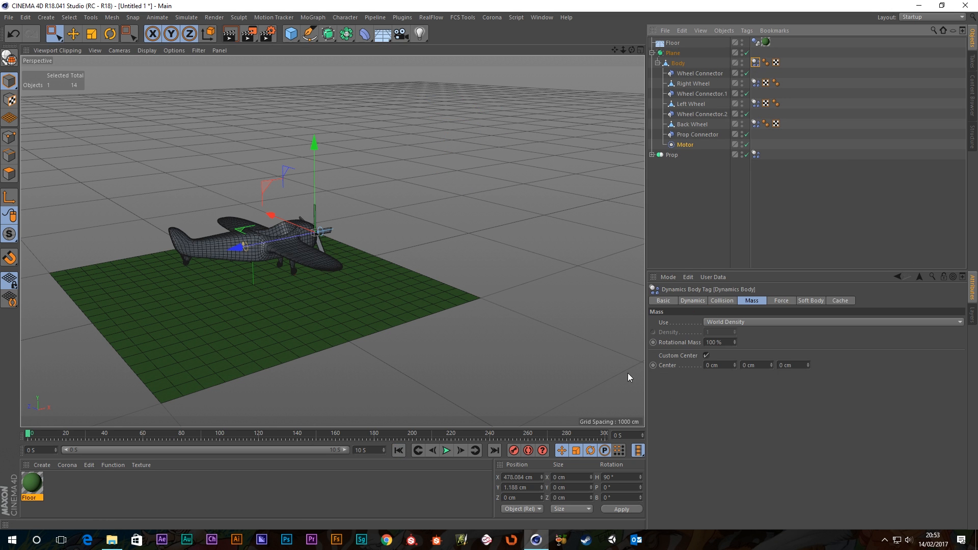
scroll(264, 242, "up", 5)
left_click_drag(326, 240, 384, 242, "alt")
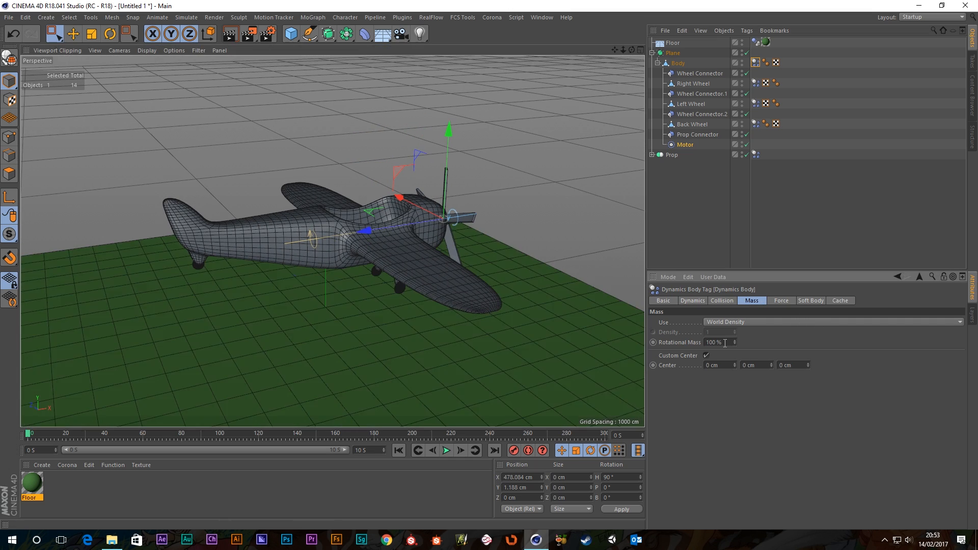
left_click_drag(569, 361, 474, 278, "alt")
left_click(699, 204)
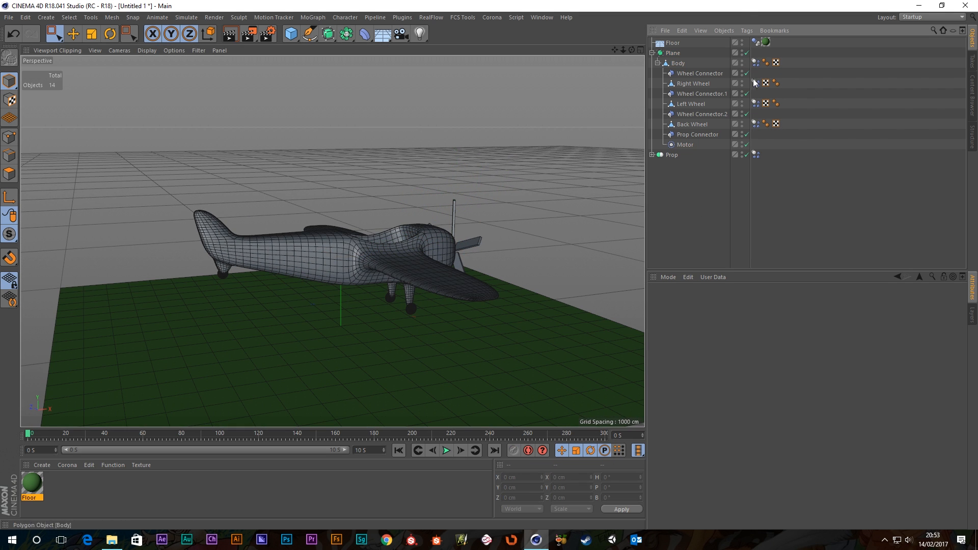
left_click(679, 63)
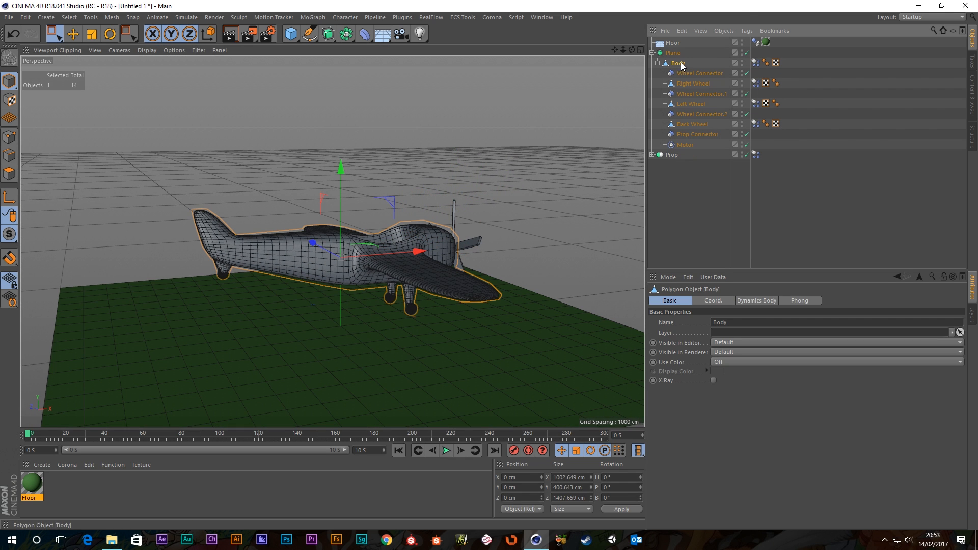
left_click(757, 62)
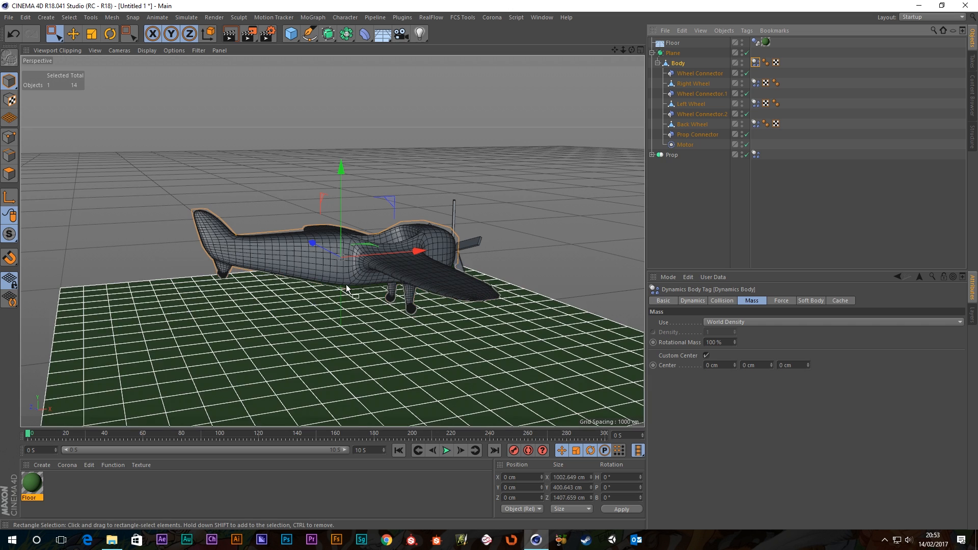
- Watch the simulated takeoff from a wider side view with the center of mass at 0 cm, and rewind to the start
left_click_drag(347, 284, 304, 285, "alt")
scroll(340, 411, "down", 3)
middle_click_drag(445, 304, 405, 270, "alt")
scroll(406, 270, "down", 4)
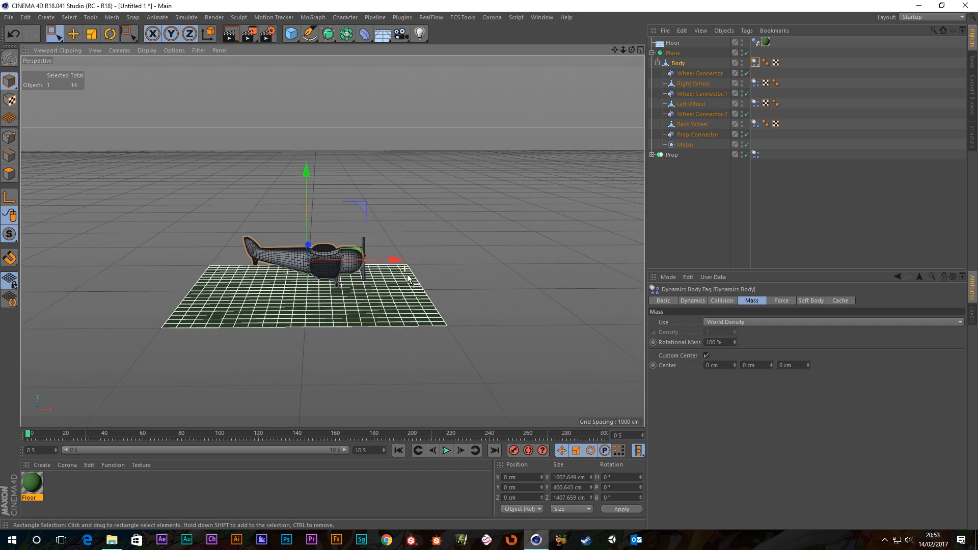
left_click(444, 452)
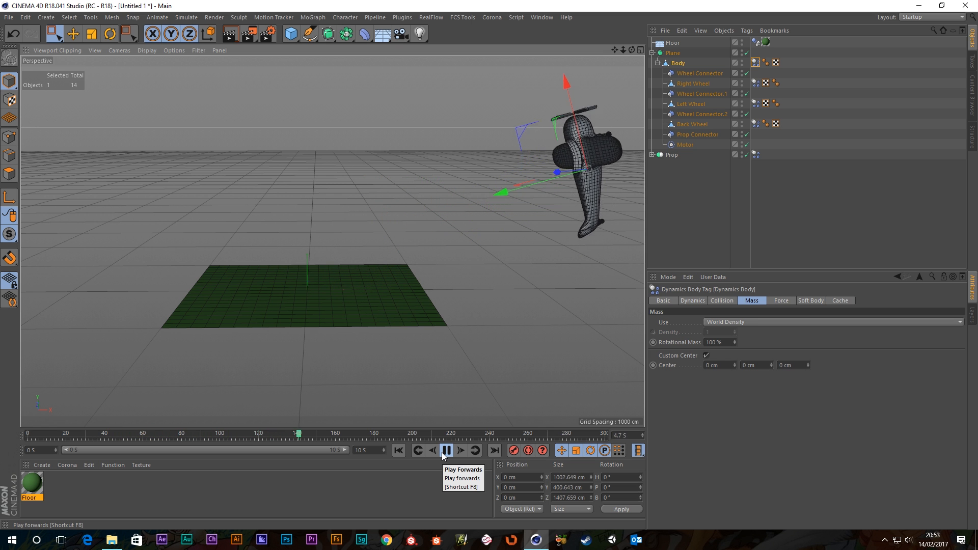
left_click(443, 454)
left_click(399, 450)
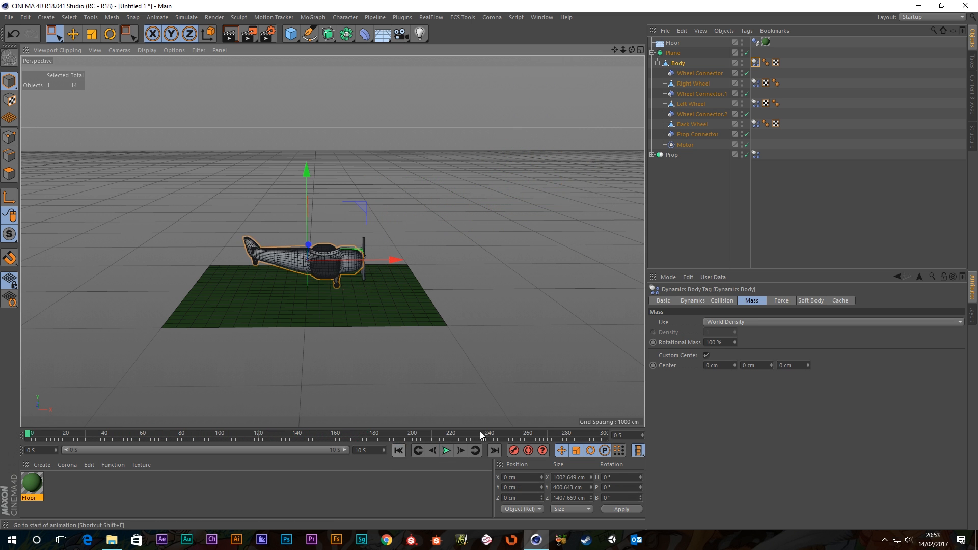
- Set the X value of the Body's custom center of mass to 100 cm
left_click_drag(723, 365, 574, 353)
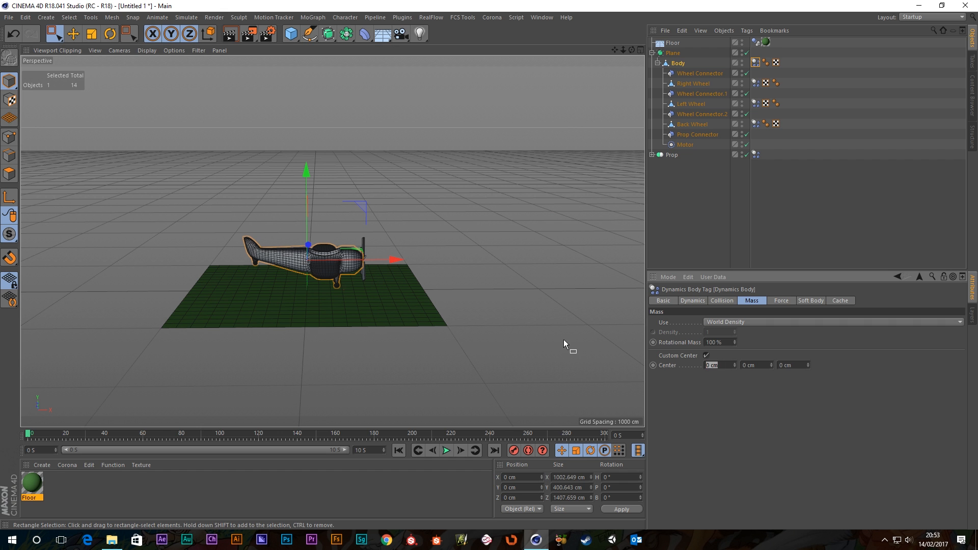
type("100")
key("Return")
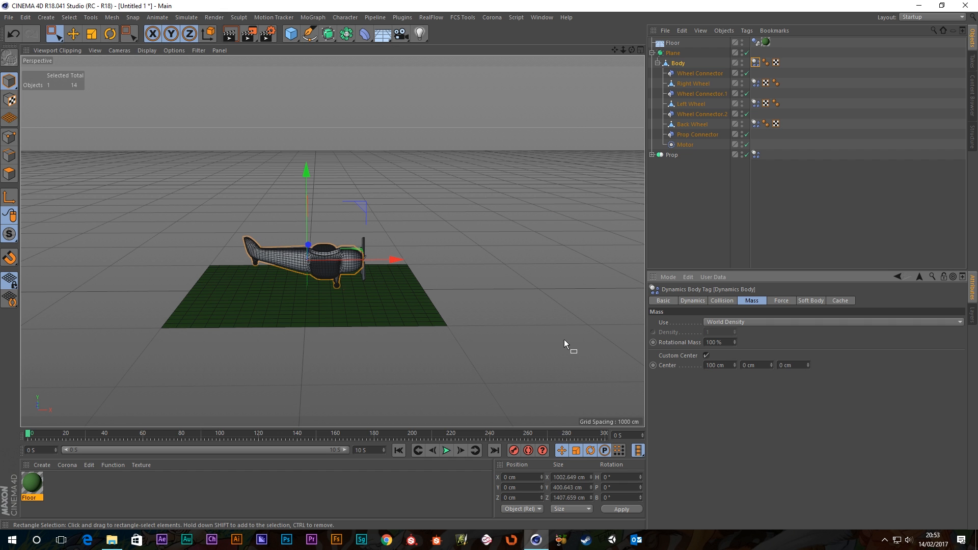
- Play the simulation with the 100 cm center of mass, follow the airplane's climb, and stop and rewind to the start
left_click(443, 451)
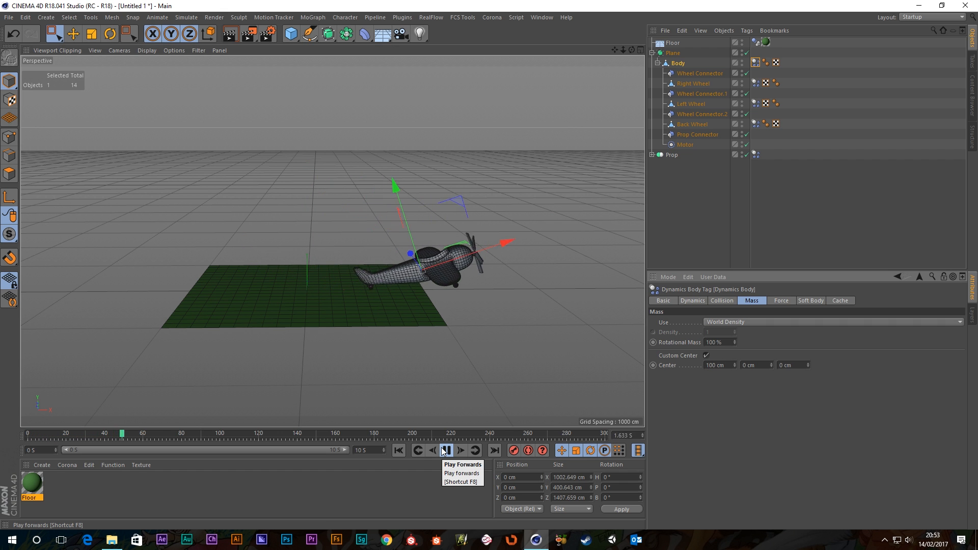
scroll(360, 305, "down", 3)
middle_click_drag(378, 299, 273, 225, "alt")
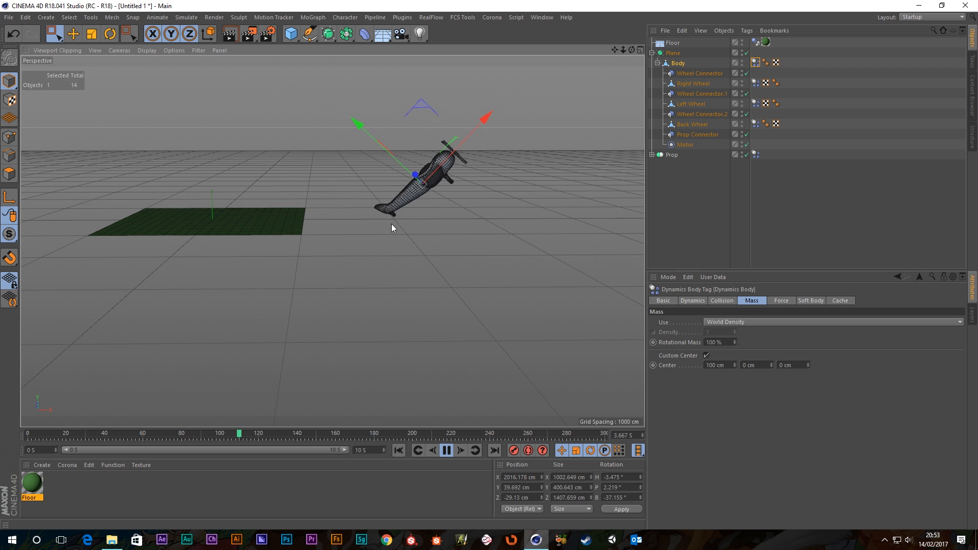
middle_click_drag(435, 232, 403, 245, "alt")
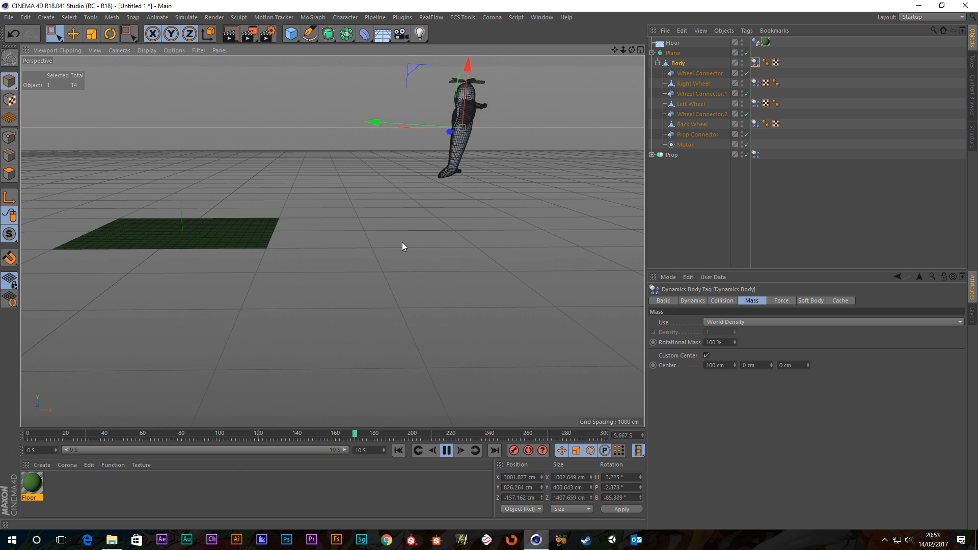
left_click(447, 451)
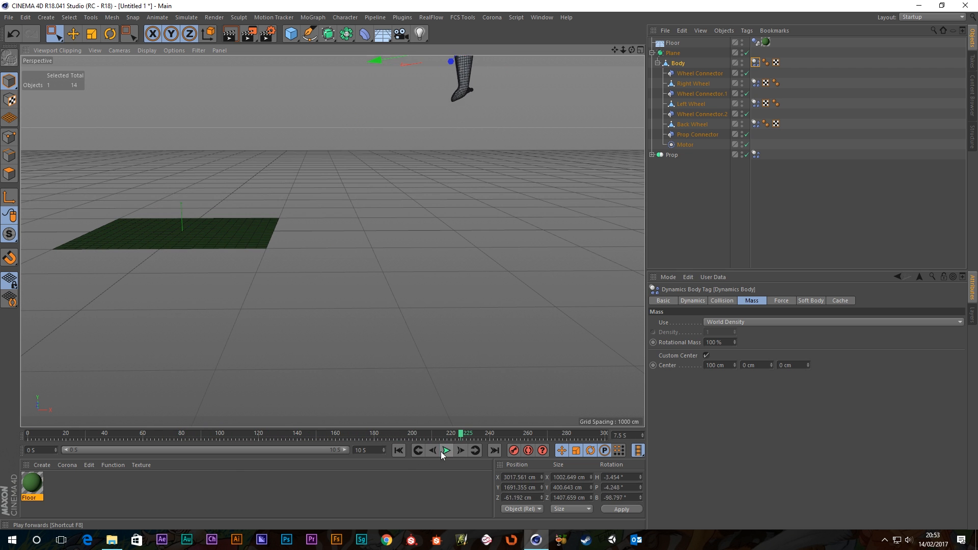
left_click(399, 450)
- Set the X value of the Body's custom center of mass to 200 cm and play the simulation, following the airplane
left_click(724, 365)
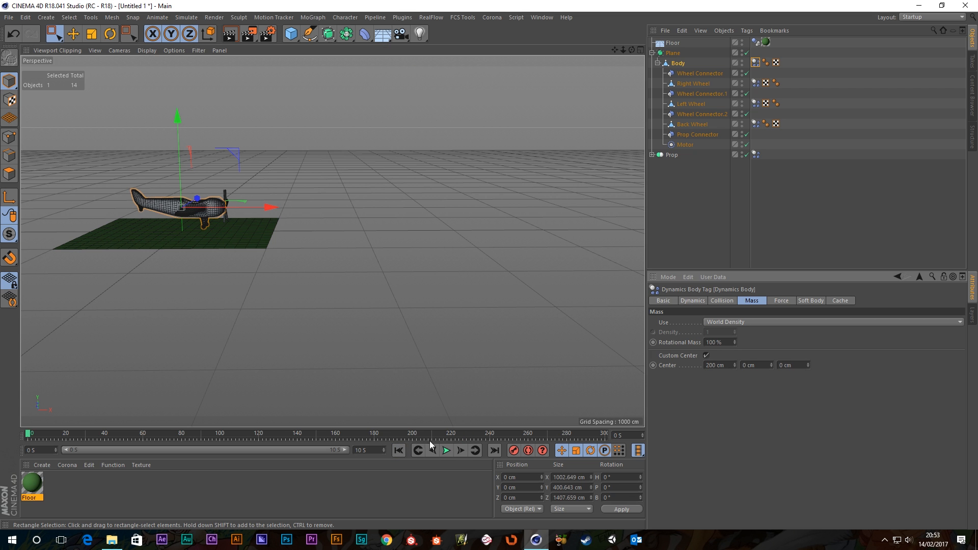
left_click(447, 451)
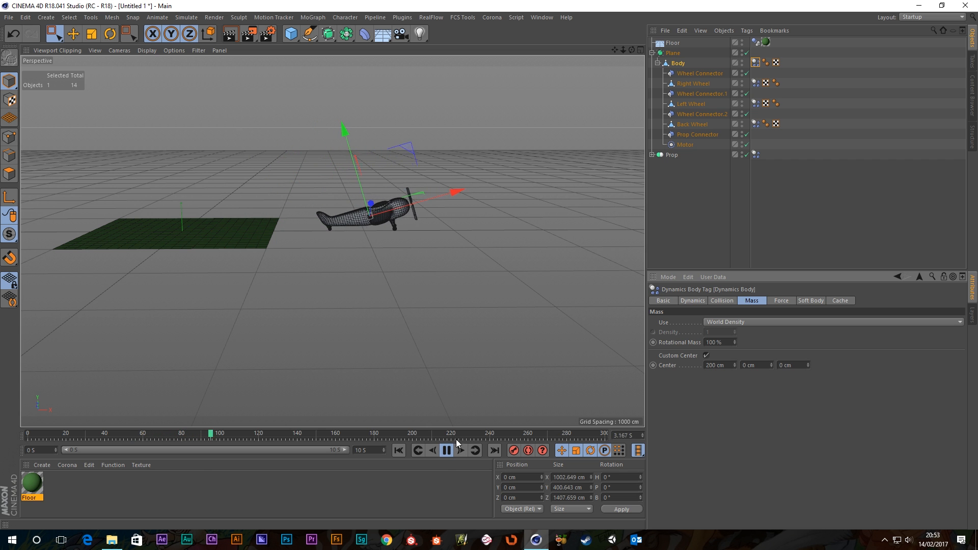
middle_click_drag(430, 237, 285, 249, "alt")
left_click_drag(469, 225, 393, 240, "alt")
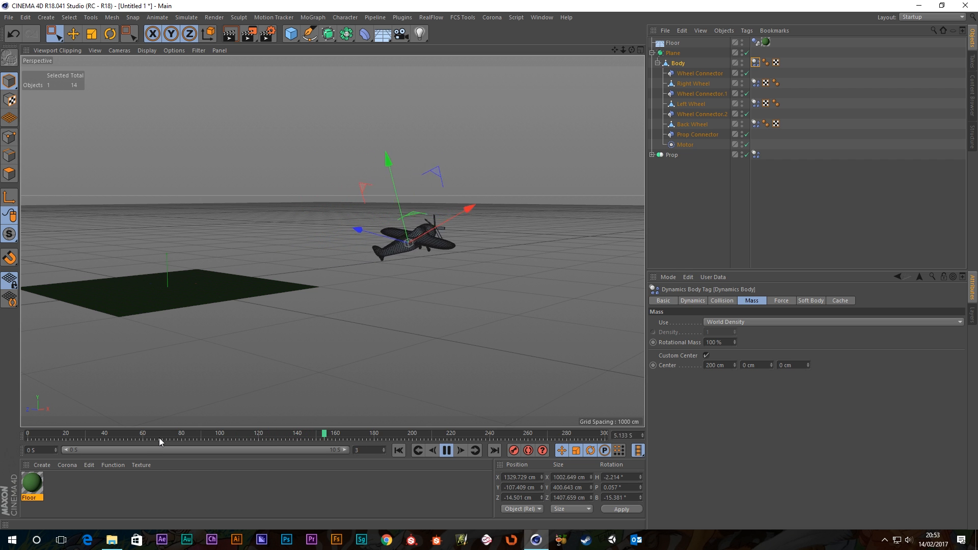
- Extend the animation length and its preview range to 30 s while following the airplane's ongoing flight
key("Return")
left_click_drag(164, 450, 583, 470)
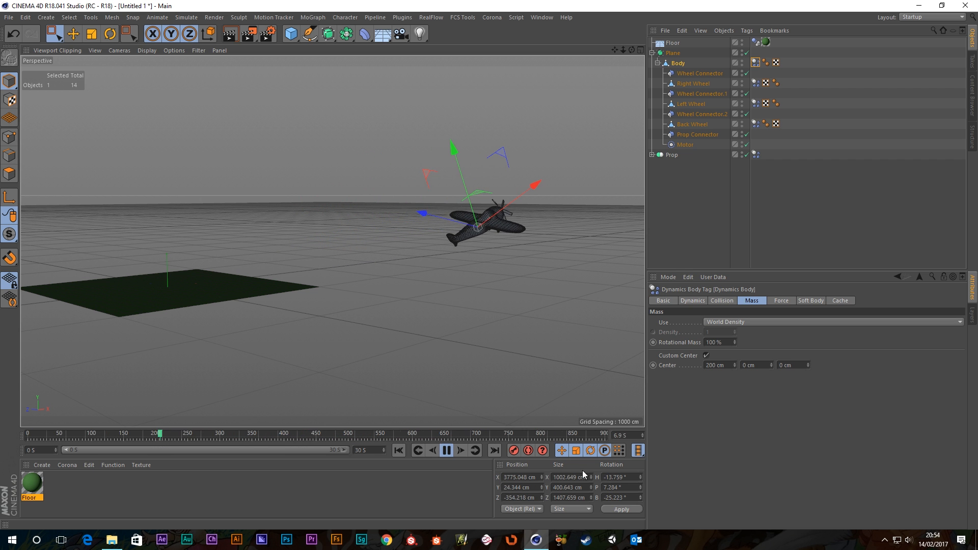
middle_click_drag(532, 265, 294, 311, "alt")
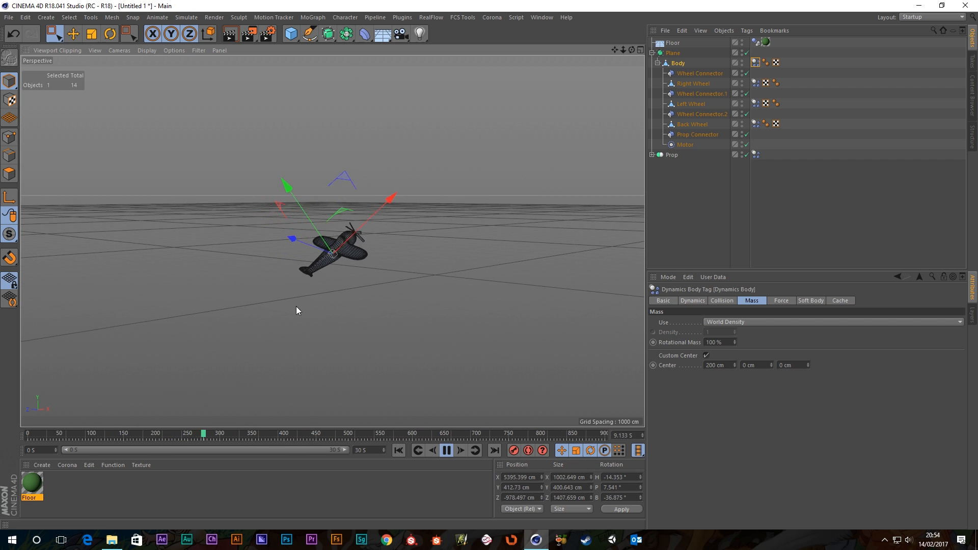
- Set the X value of the Body's custom center of mass to 250 cm and replay the simulation from the start
left_click_drag(296, 307, 406, 316, "alt")
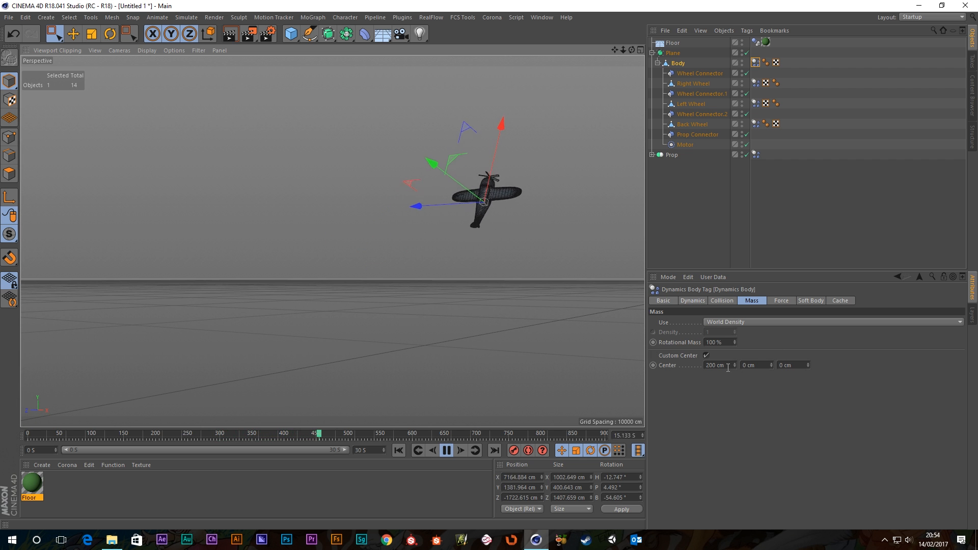
left_click_drag(727, 366, 527, 340)
type("250")
key("Return")
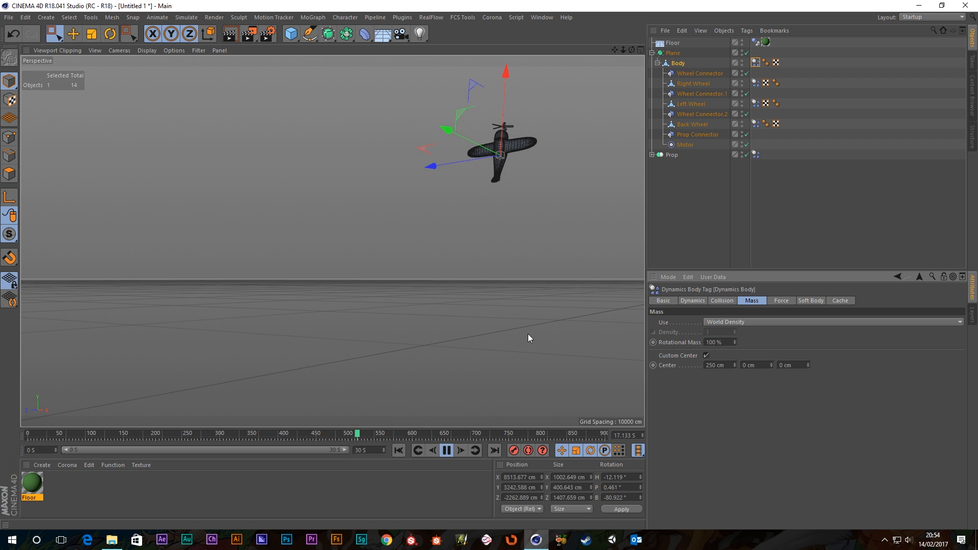
left_click(399, 451)
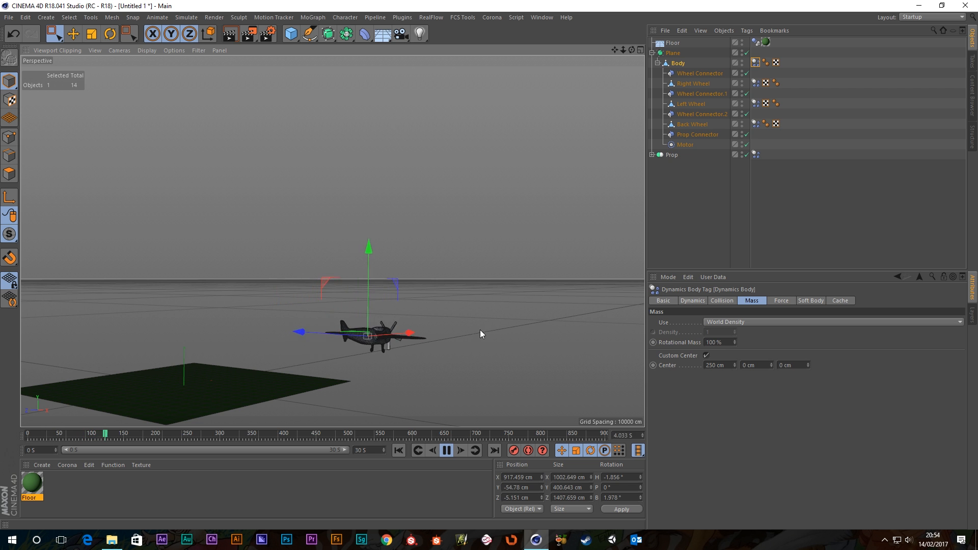
middle_click_drag(480, 329, 388, 317, "alt")
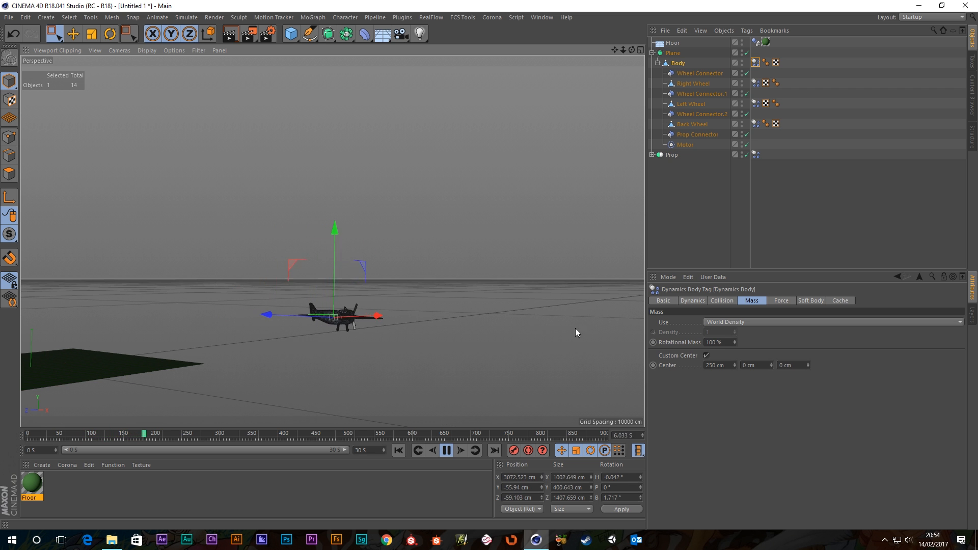
- Set the X value of the Body's custom center of mass to 225 cm and restart the simulation from the beginning
left_click(729, 365)
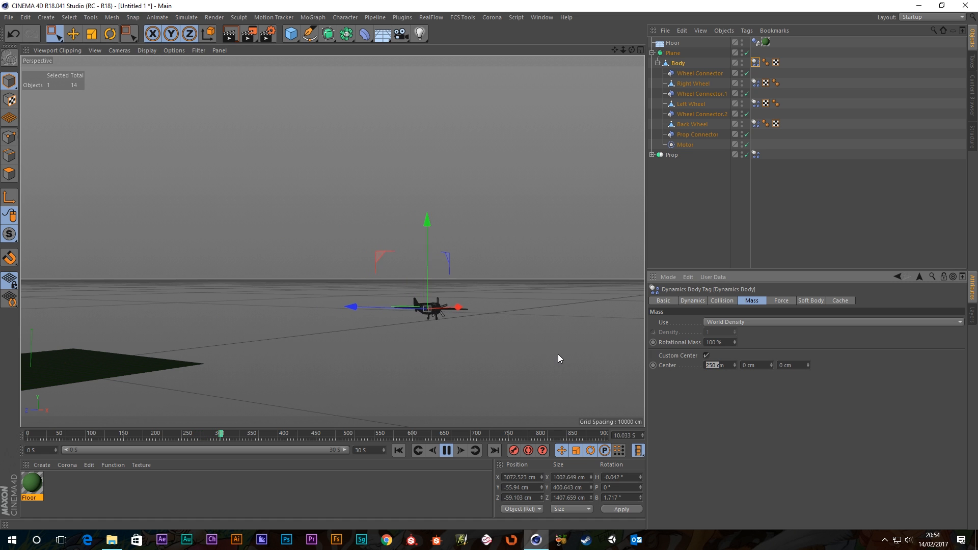
type("225m")
key("Return")
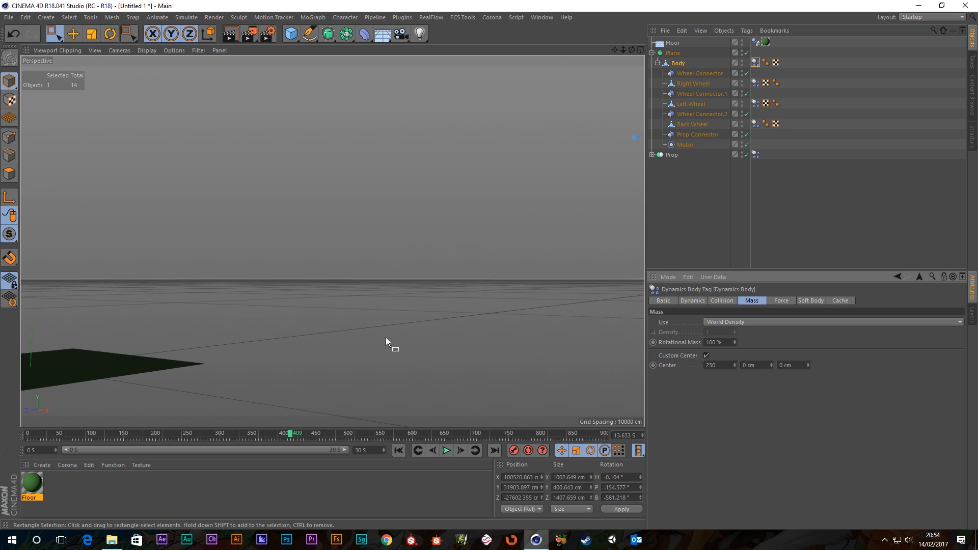
key("Return")
left_click(399, 451)
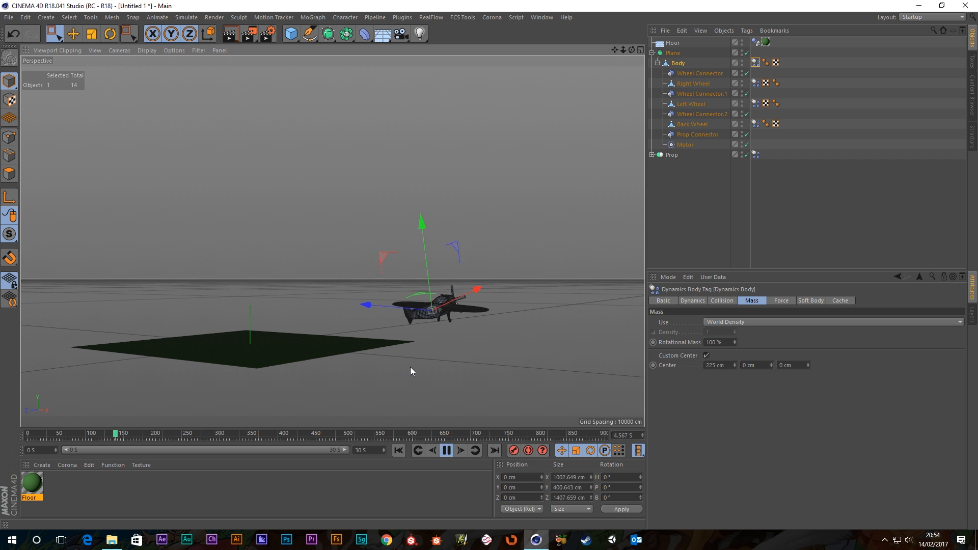
- Follow the airplane's flight with the 225 cm center of mass, and stop and rewind to the start
left_click_drag(518, 314, 329, 340, "alt")
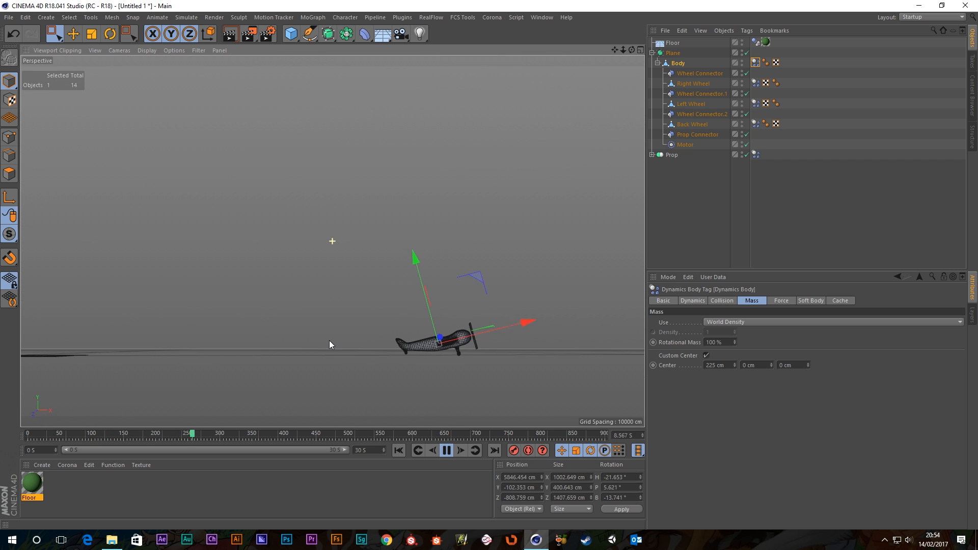
left_click_drag(524, 355, 425, 371, "alt")
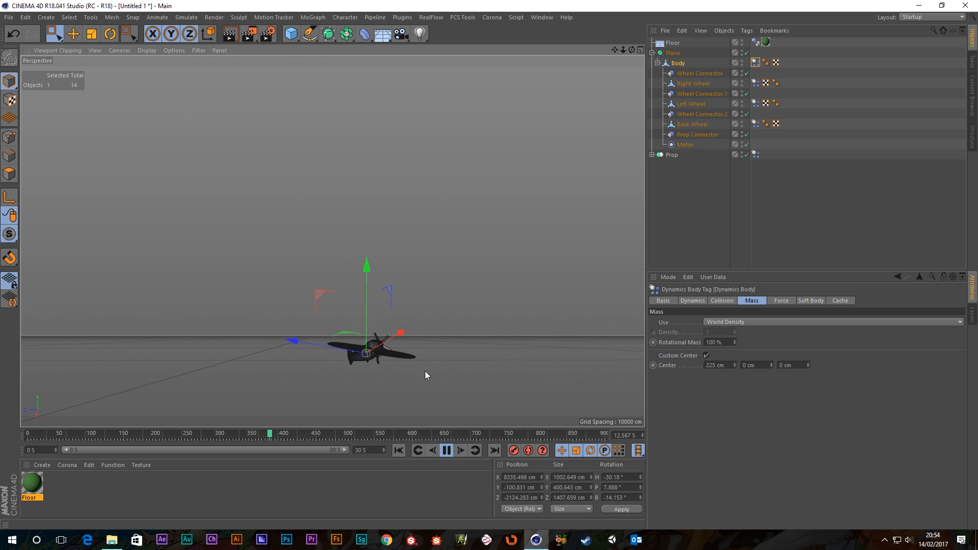
left_click(447, 450)
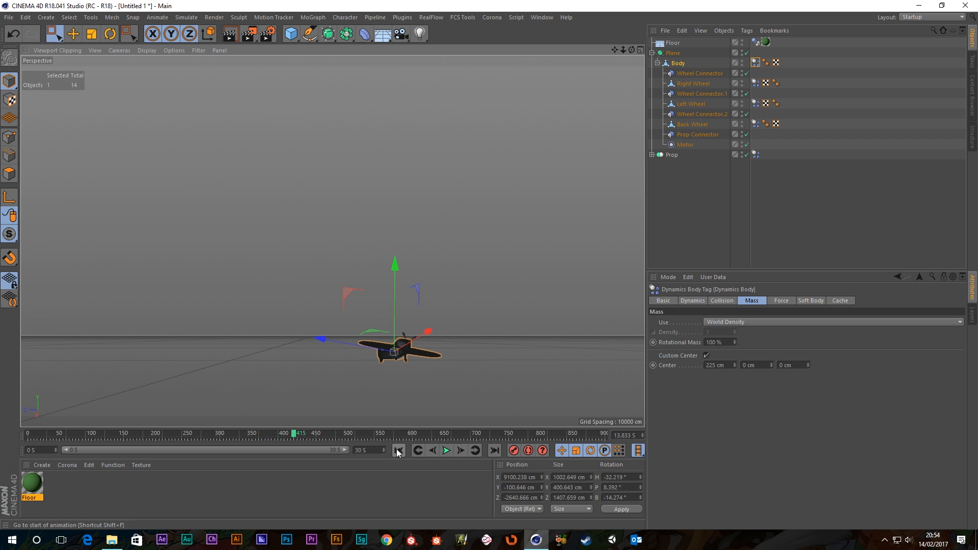
left_click(398, 451)
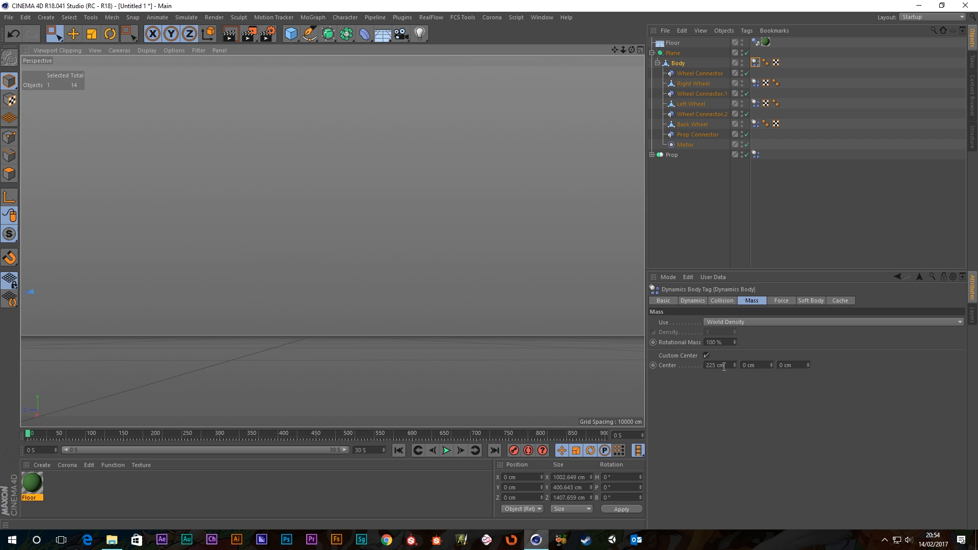
- Set the X value of the Body's custom center of mass to 220 cm and play the simulation, following the airplane
left_click(724, 365)
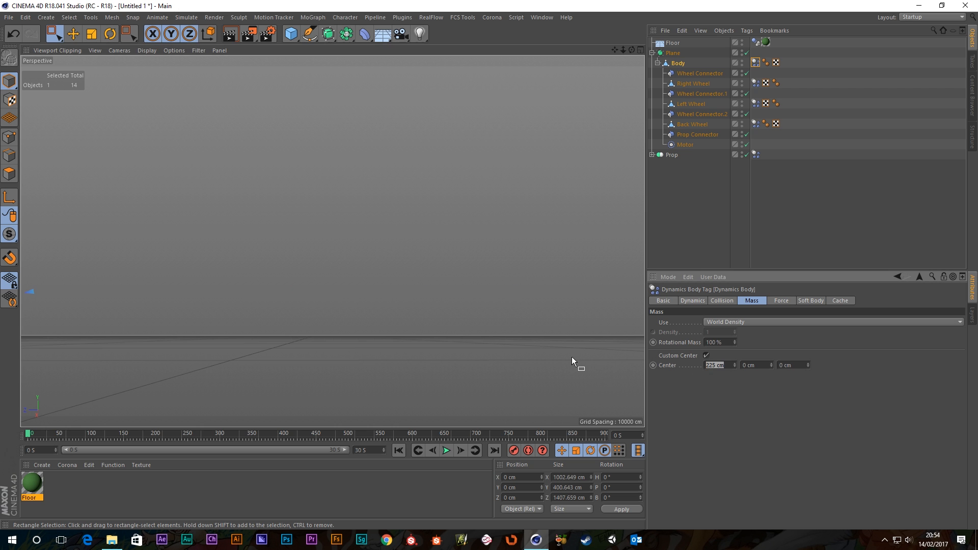
type("220")
key("Return")
left_click_drag(287, 322, 190, 342, "alt")
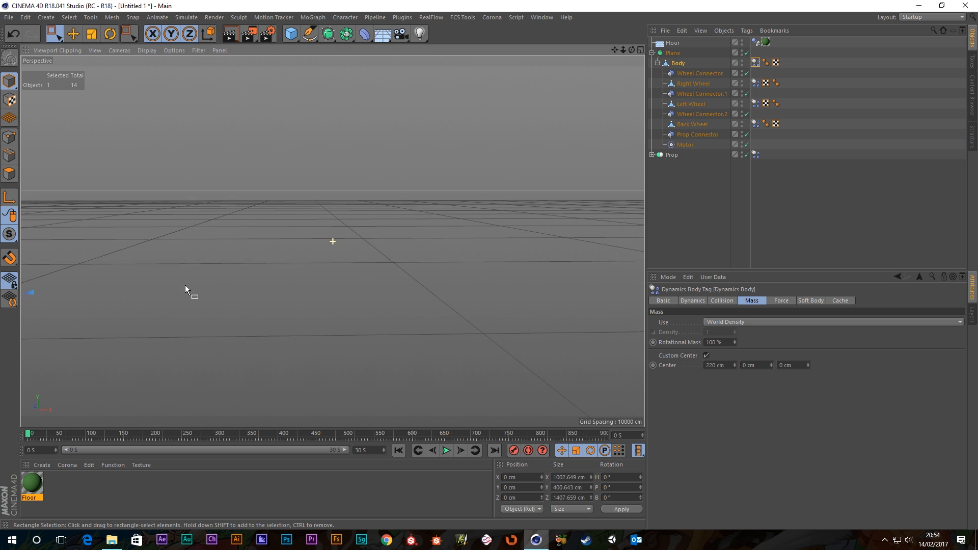
middle_click_drag(185, 285, 683, 258, "alt")
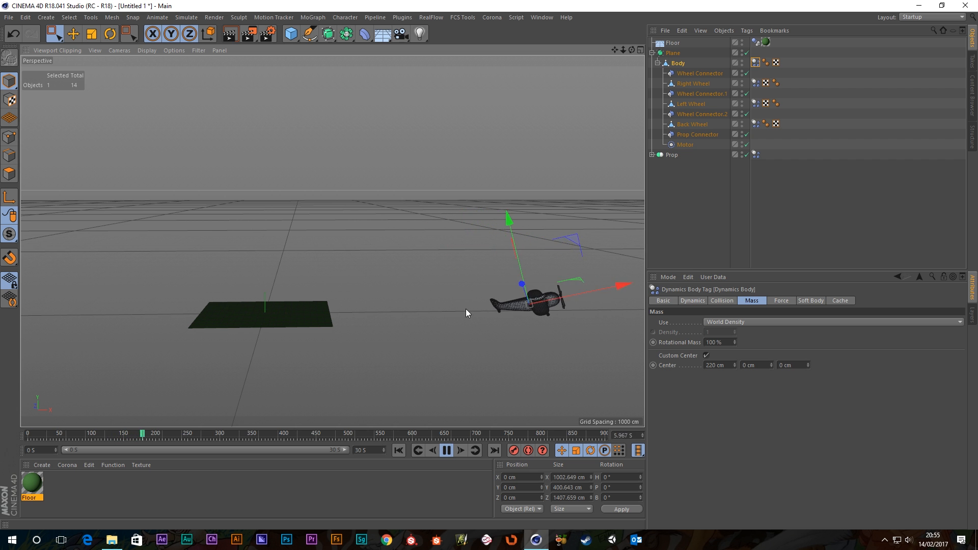
left_click_drag(332, 241, 281, 264, "alt")
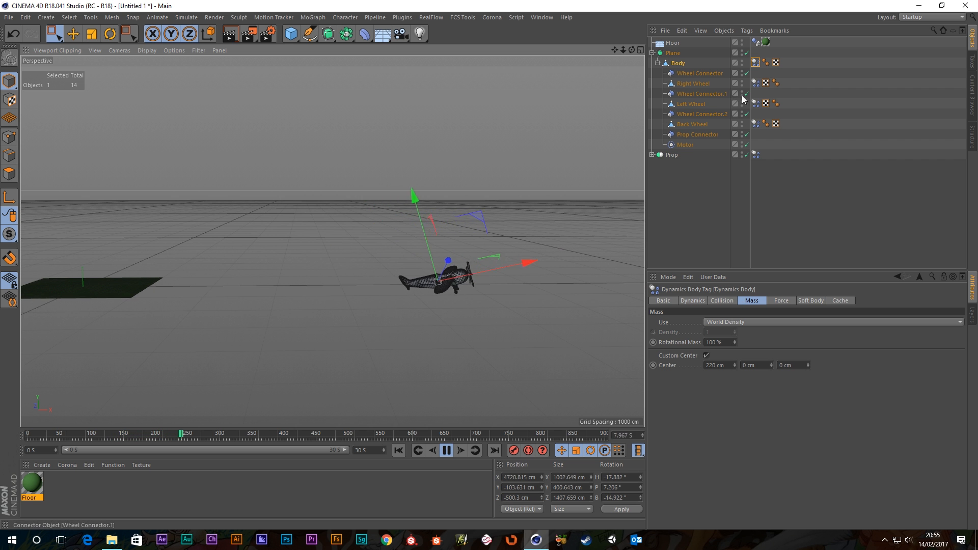
- Set the Motor's torque to 1500 and replay the simulation from the start
left_click(695, 146)
left_click(731, 416)
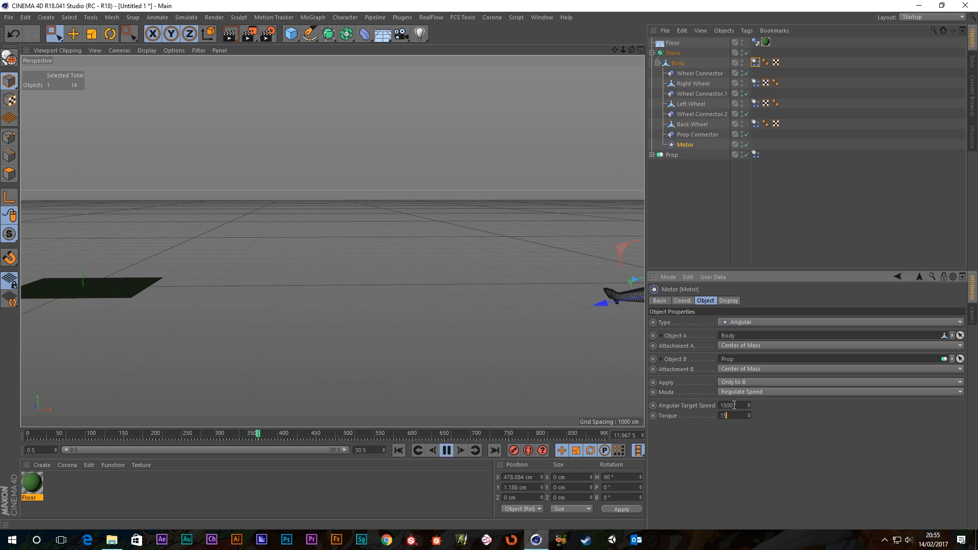
left_click(399, 451)
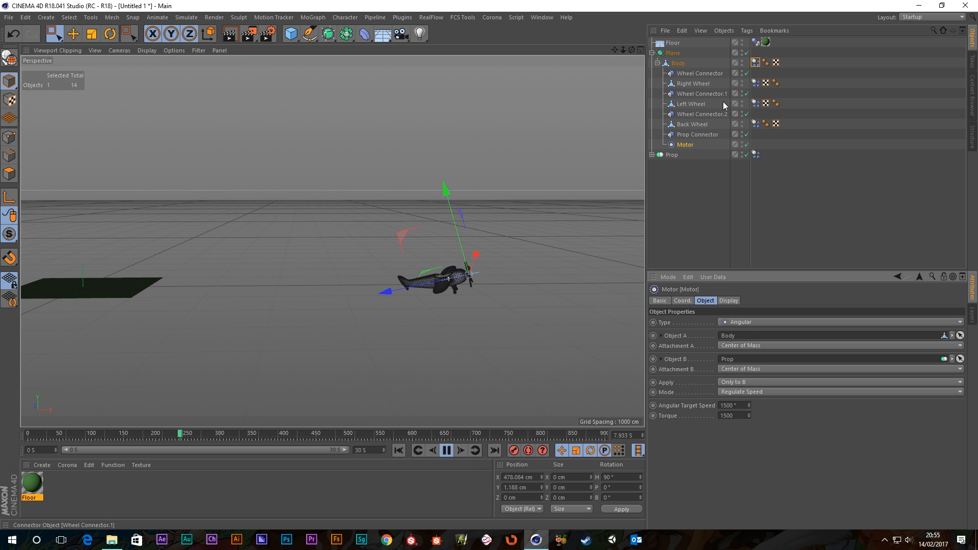
- Set the X value of the Body's custom center of mass to 215 cm and replay the simulation from the start
left_click(755, 62)
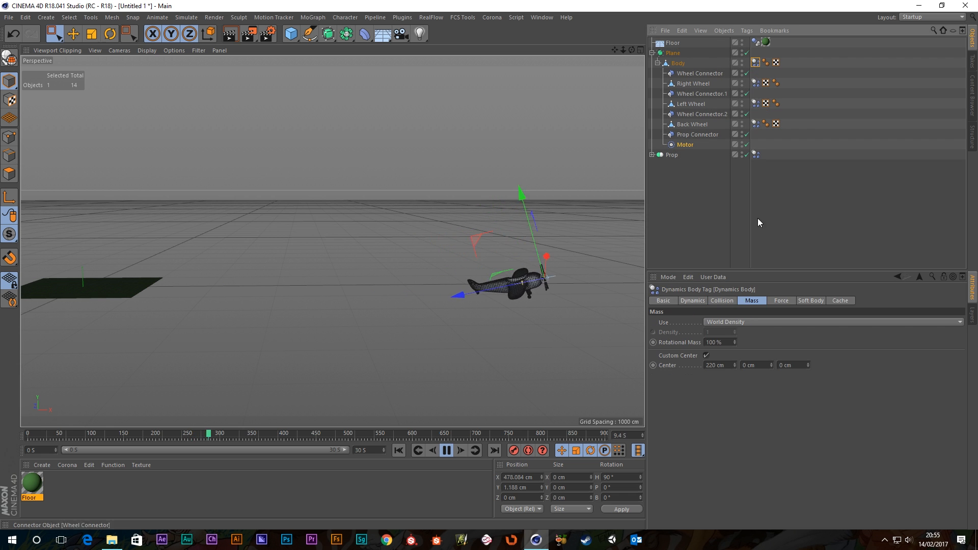
left_click(719, 366)
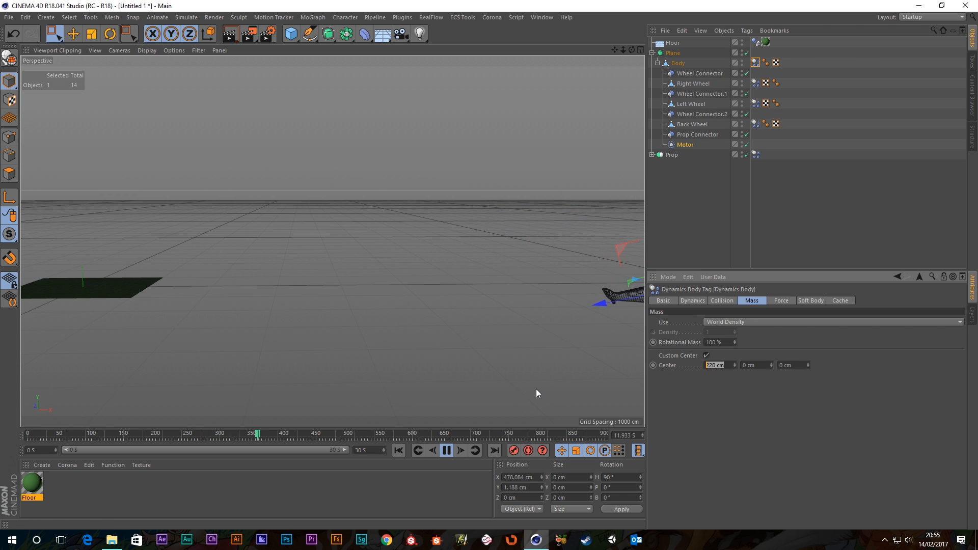
type("215")
key("Return")
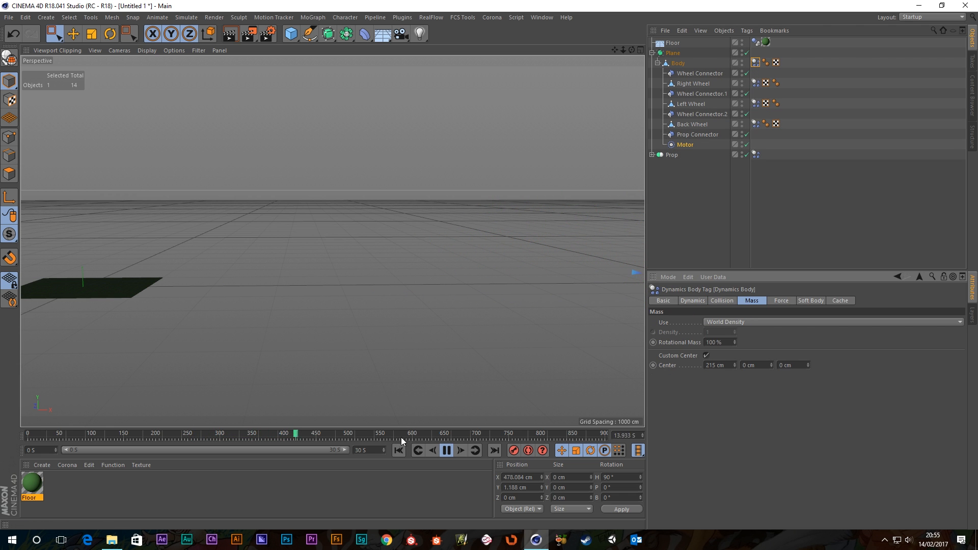
left_click(398, 450)
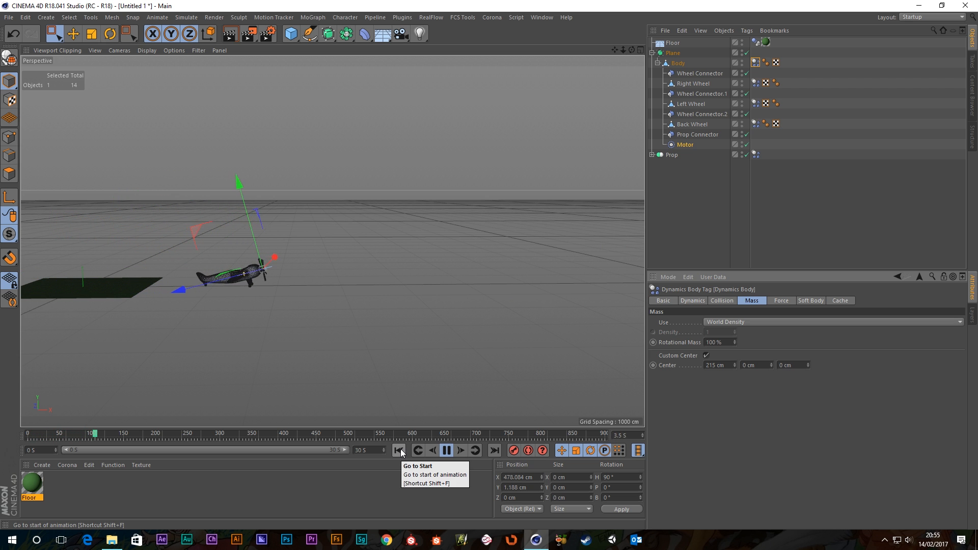
- Set the X value of the Body's custom center of mass to 210 cm during playback and follow the airplane's climb
left_click(715, 365)
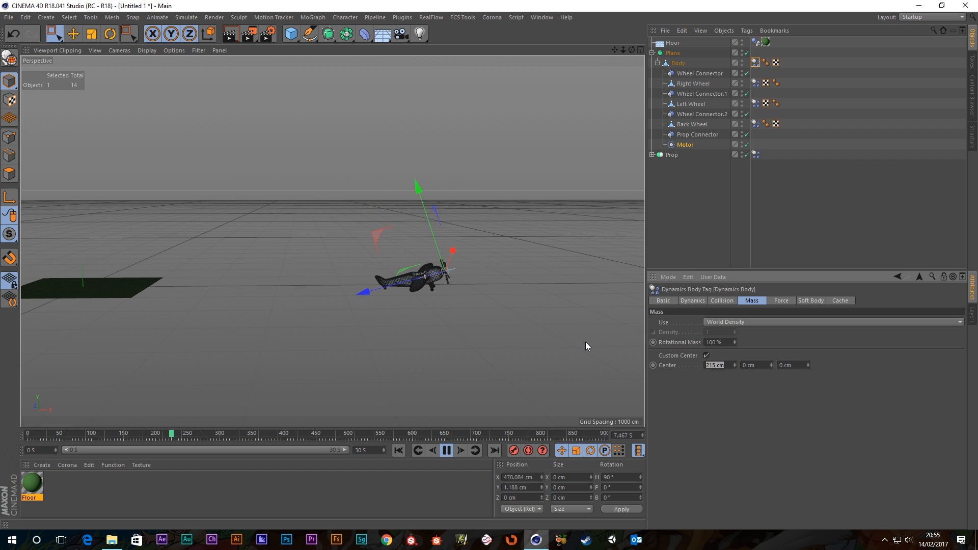
type("210")
key("Return")
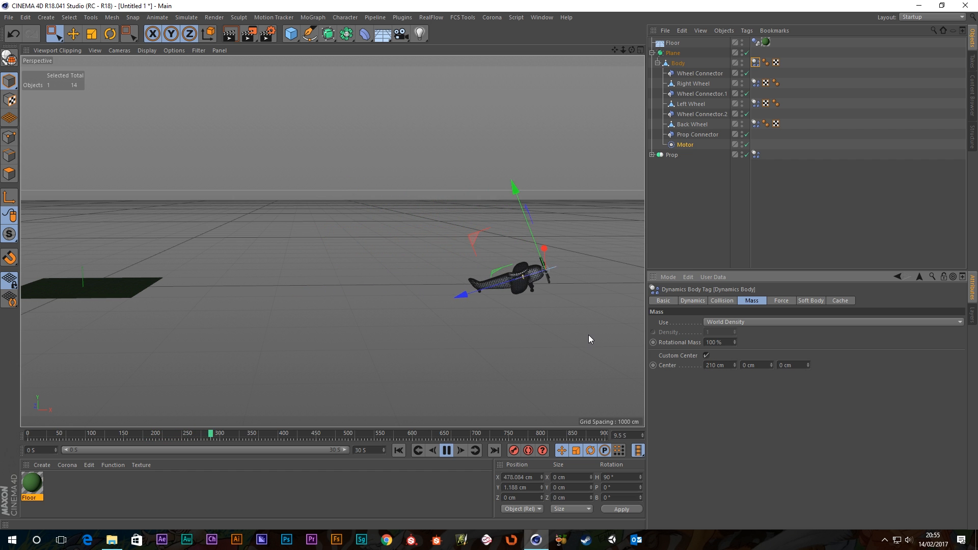
left_click_drag(519, 311, 584, 289, "alt")
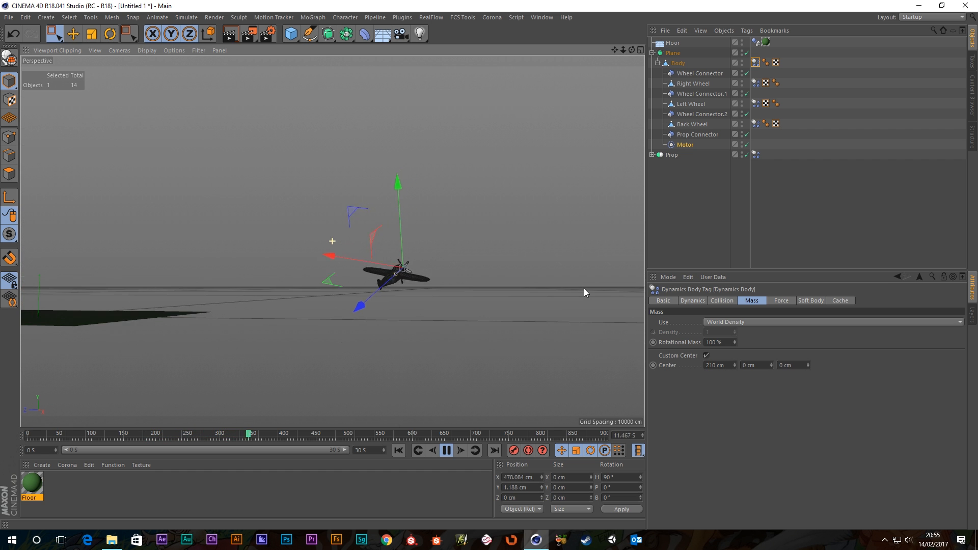
middle_click_drag(441, 316, 359, 358, "alt")
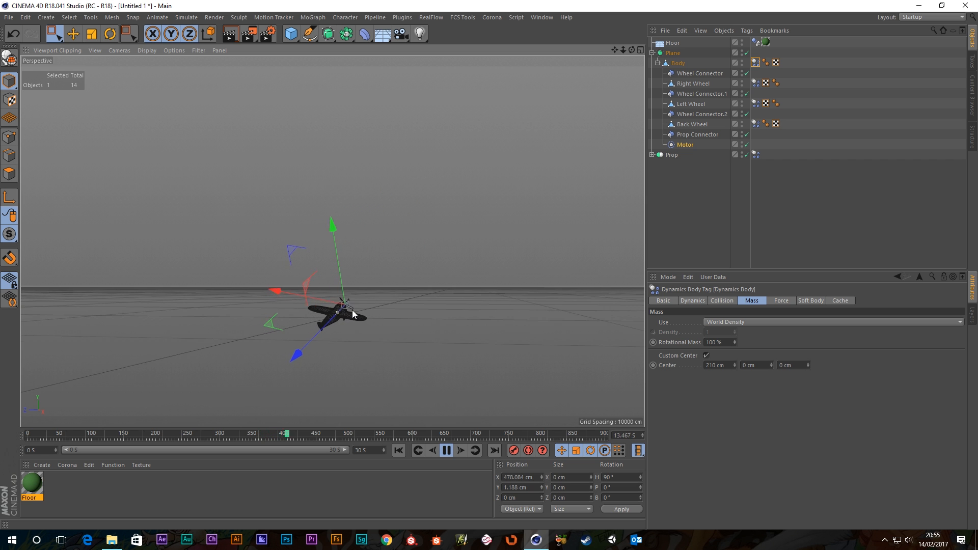
scroll(356, 316, "up", 6)
left_click_drag(356, 316, 531, 342, "alt")
- Set the X value of the Body's custom center of mass to 212.5 cm and replay the simulation from the start
double_click(721, 366)
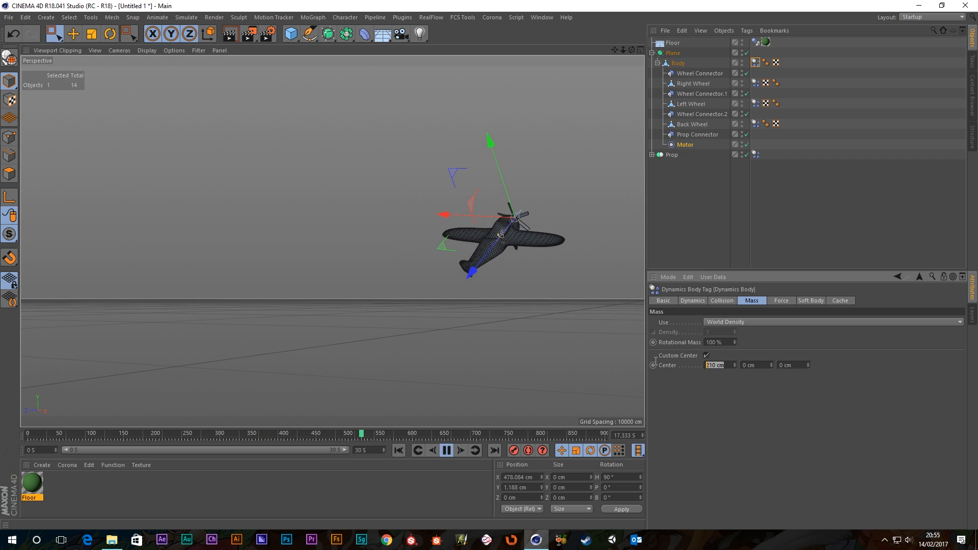
type("212.5")
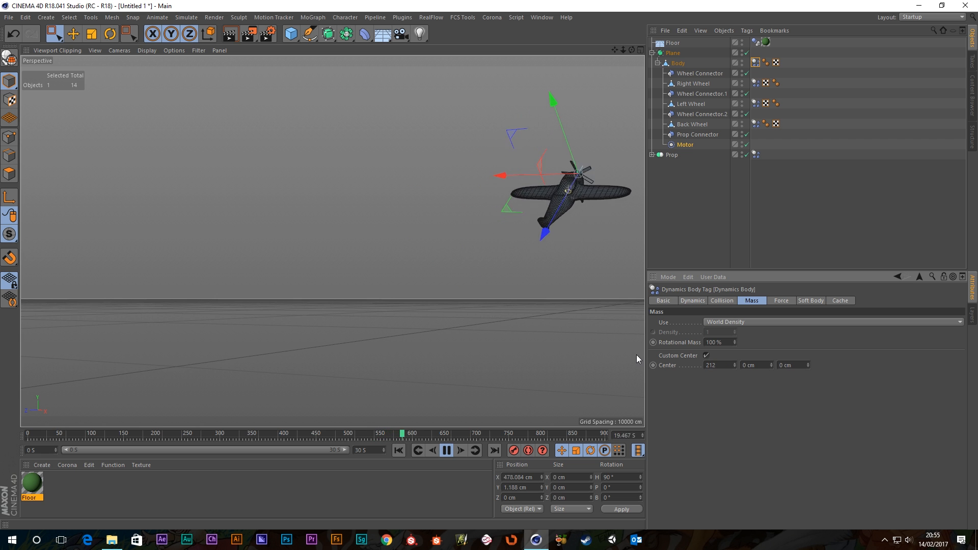
key("Return")
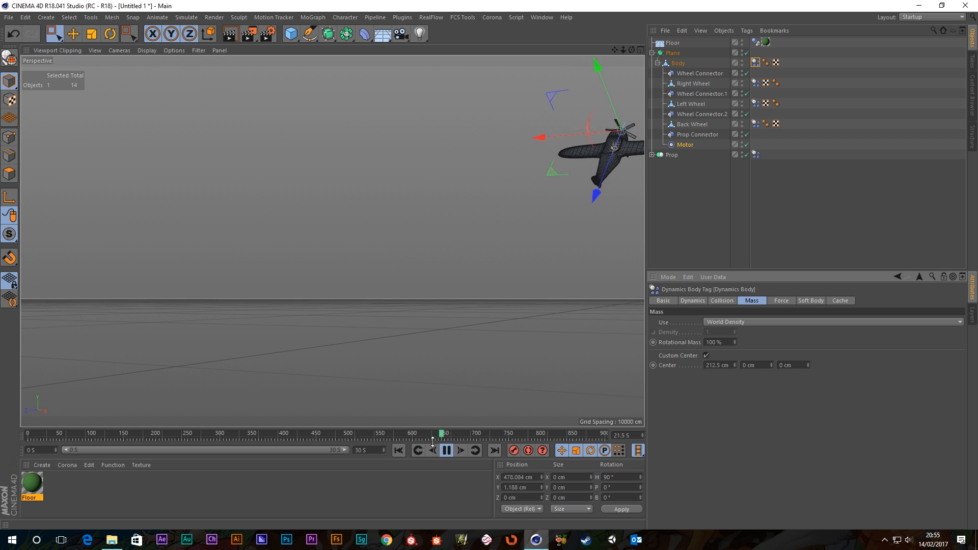
left_click(398, 450)
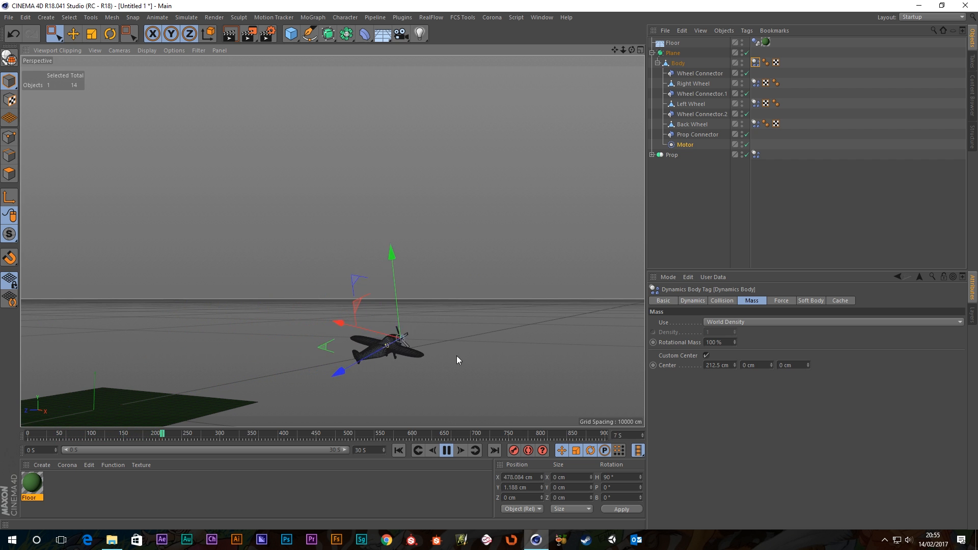
- Deselect everything, follow the airplane's takeoff and flight from several angles, and pause the simulation in mid-flight
left_click(484, 368)
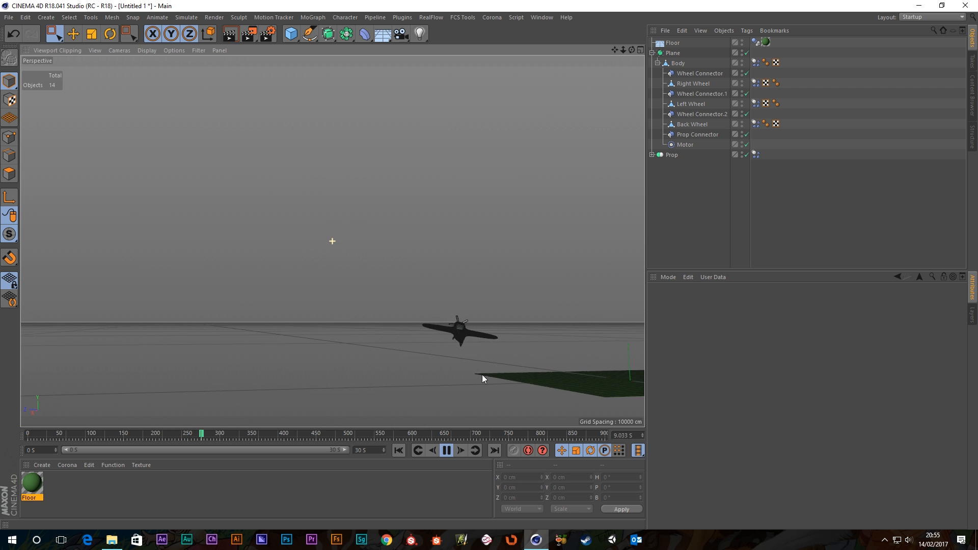
left_click_drag(493, 344, 421, 346, "alt")
middle_click_drag(545, 322, 343, 314, "alt")
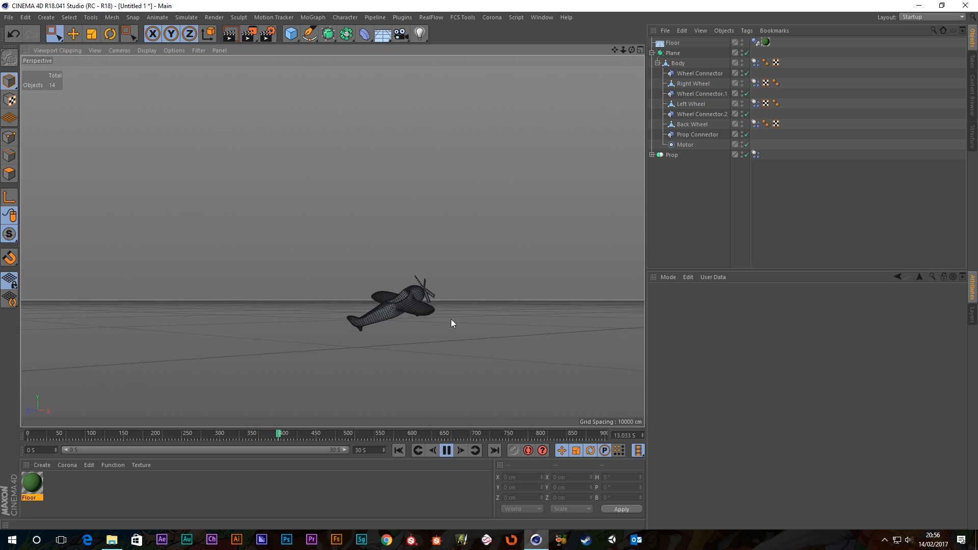
scroll(458, 305, "up", 5)
left_click_drag(405, 292, 274, 311, "alt")
scroll(328, 313, "down", 3)
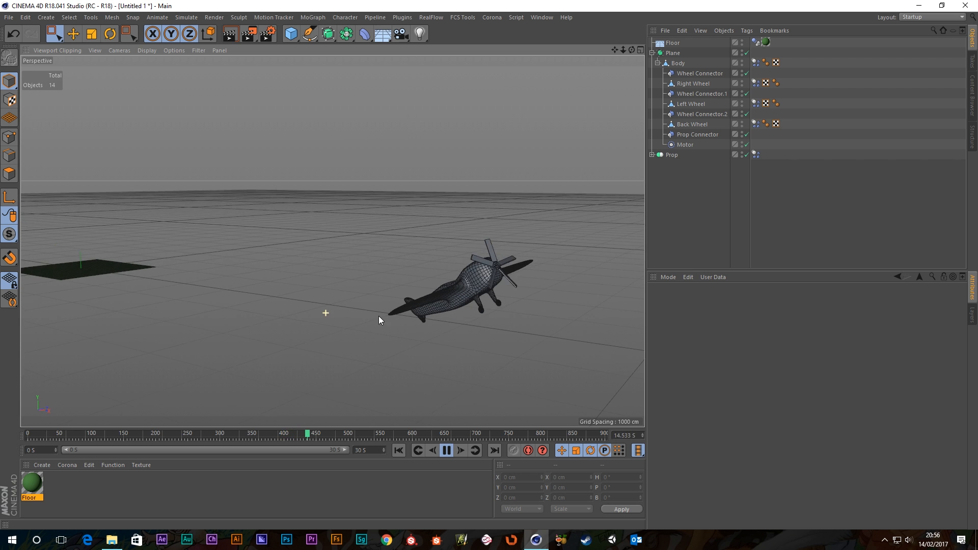
middle_click_drag(506, 314, 321, 277, "alt")
scroll(326, 270, "down", 2)
left_click_drag(334, 261, 329, 319, "alt")
scroll(412, 323, "up", 3)
left_click_drag(412, 319, 464, 309, "alt")
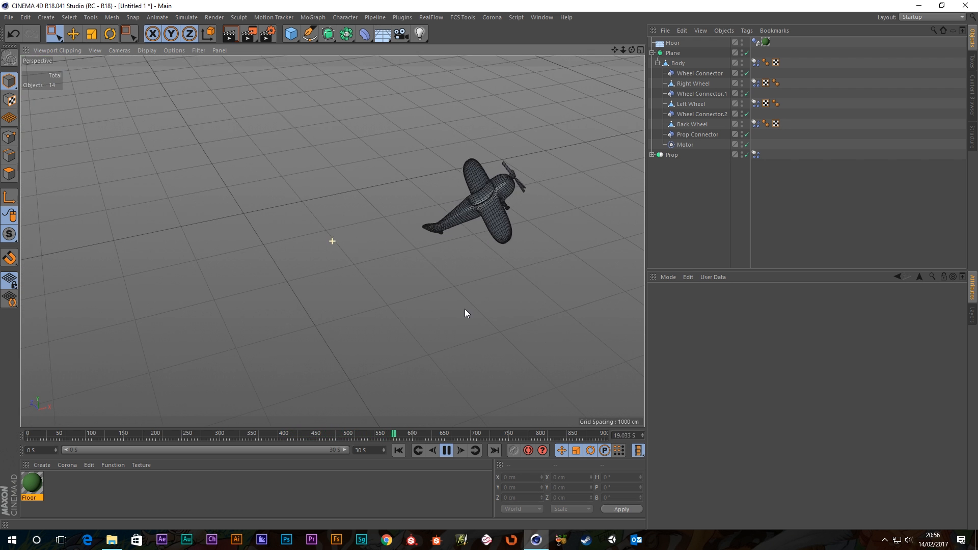
scroll(430, 242, "up", 3)
scroll(454, 239, "down", 2)
middle_click_drag(475, 238, 240, 264, "alt")
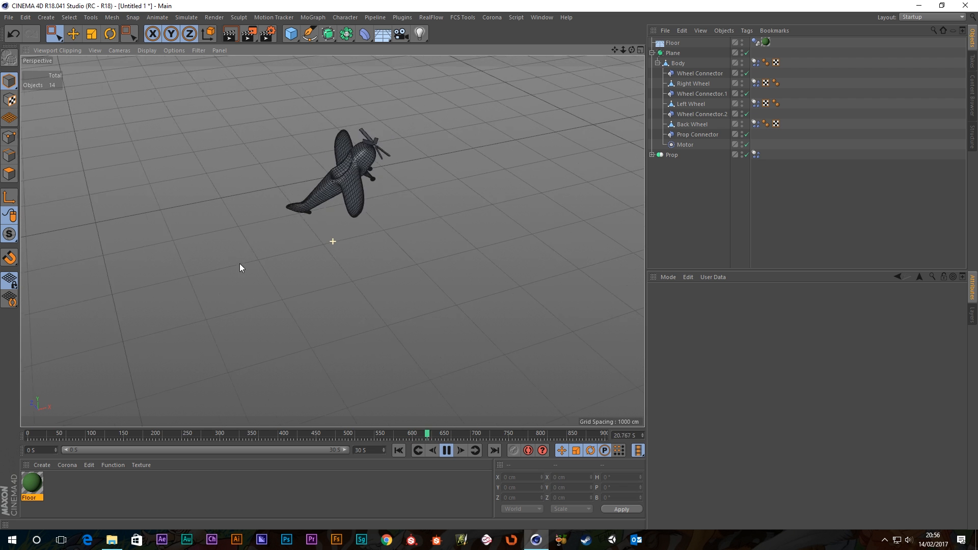
left_click(446, 453)
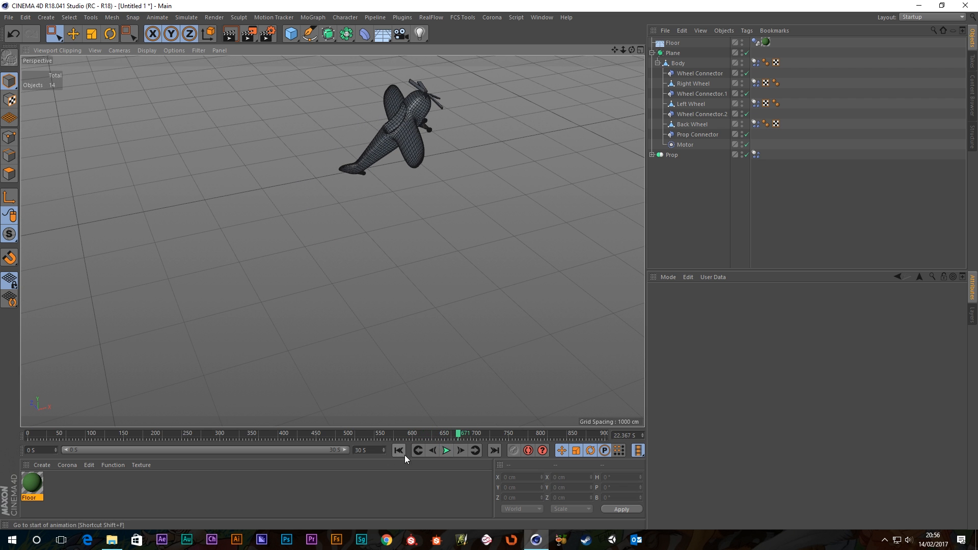
- Examine the paused airplane up close from behind and above, including its wings, tail and propeller
left_click_drag(402, 108, 359, 158, "alt")
scroll(369, 191, "up", 3)
left_click_drag(368, 192, 355, 299, "alt")
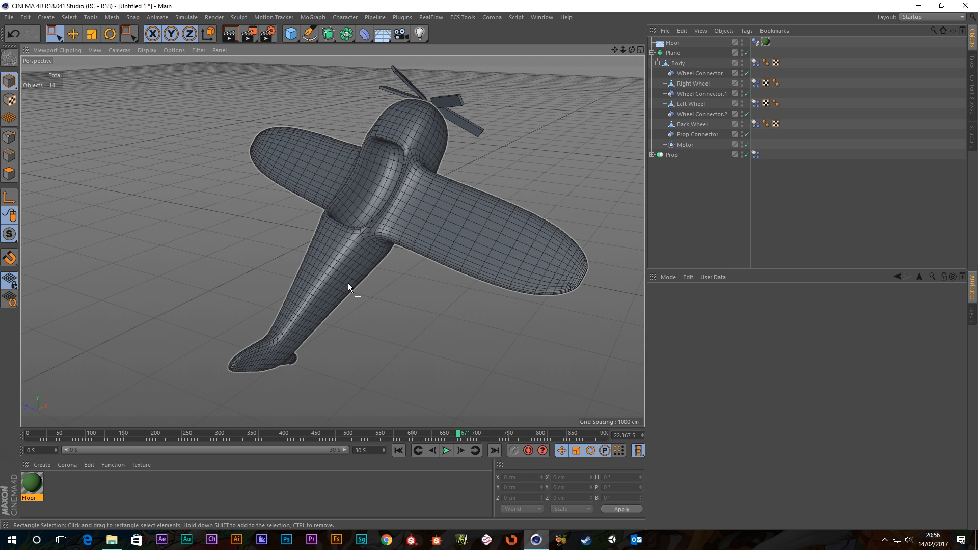
scroll(347, 283, "down", 2)
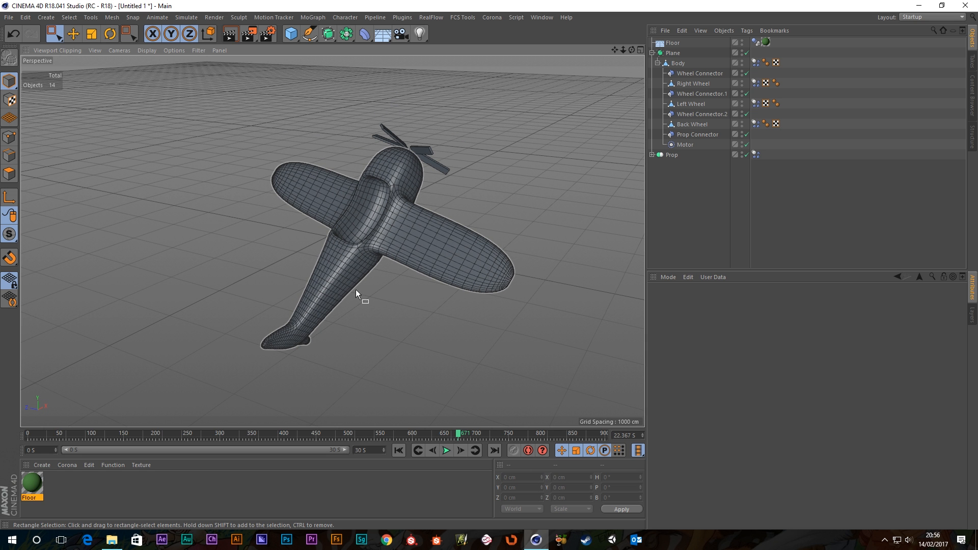
scroll(356, 291, "up", 3)
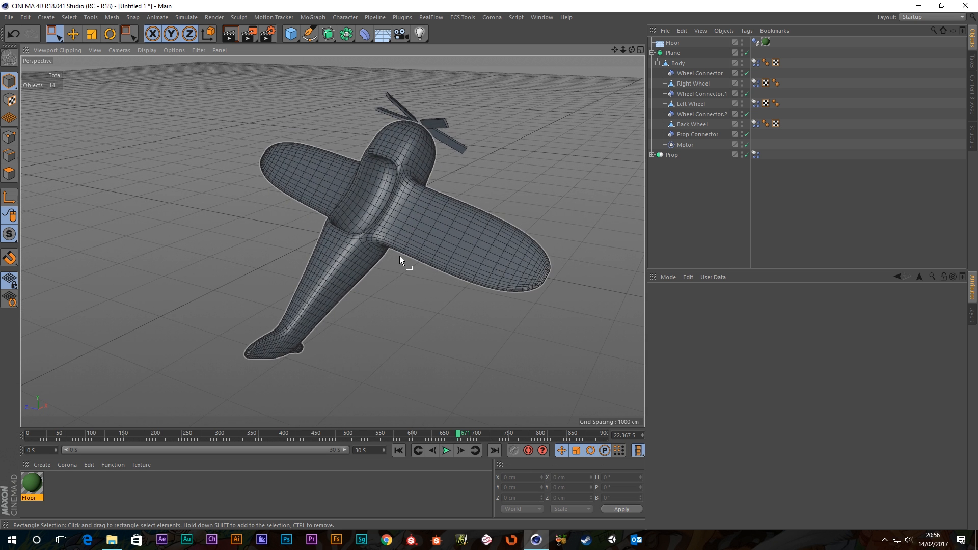
left_click_drag(400, 256, 456, 286, "alt")
left_click_drag(310, 295, 354, 289, "alt")
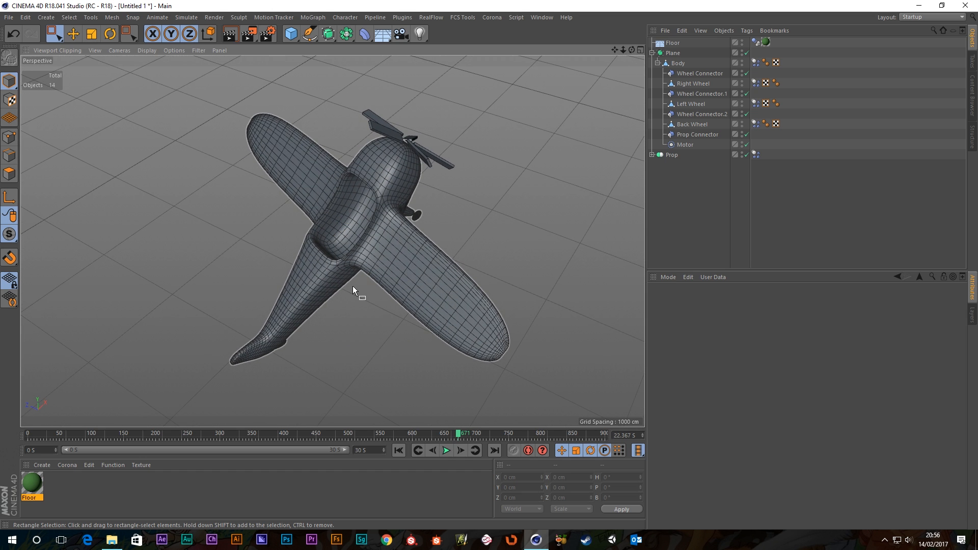